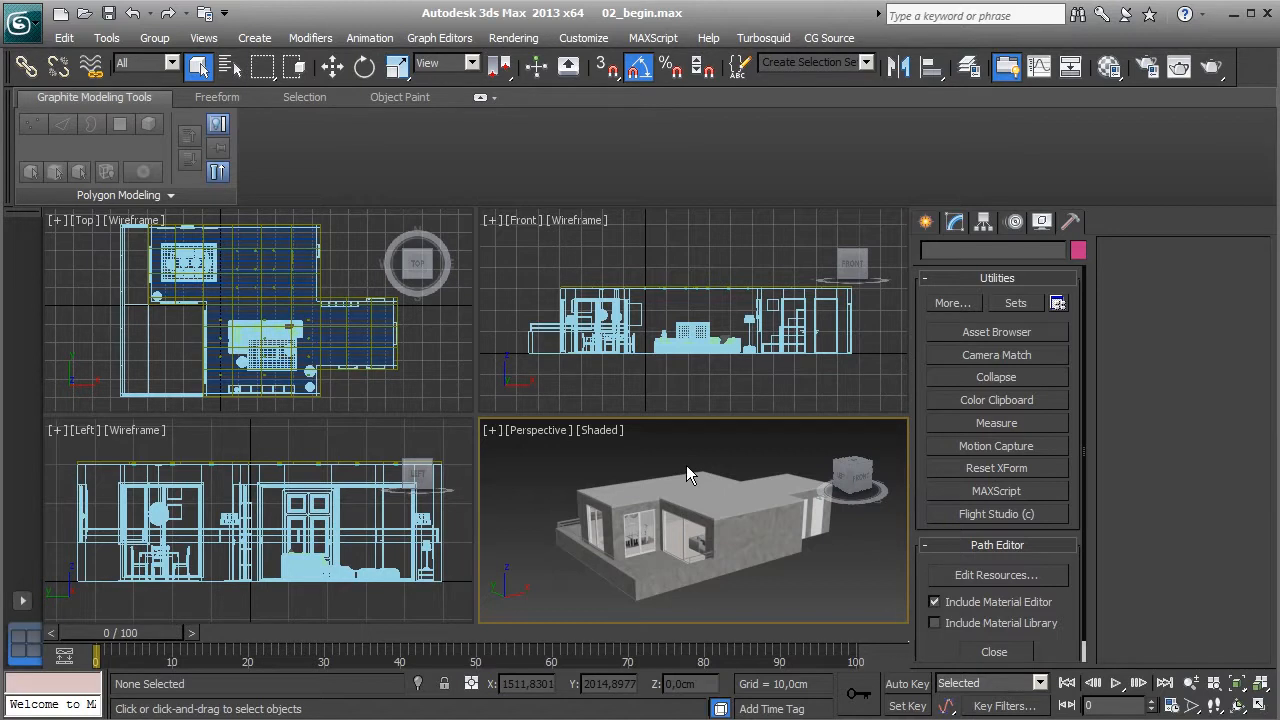
# - Maximize the perspective viewport and hide the ceiling group covering the house
pyautogui.hotkey('alt', 'w')
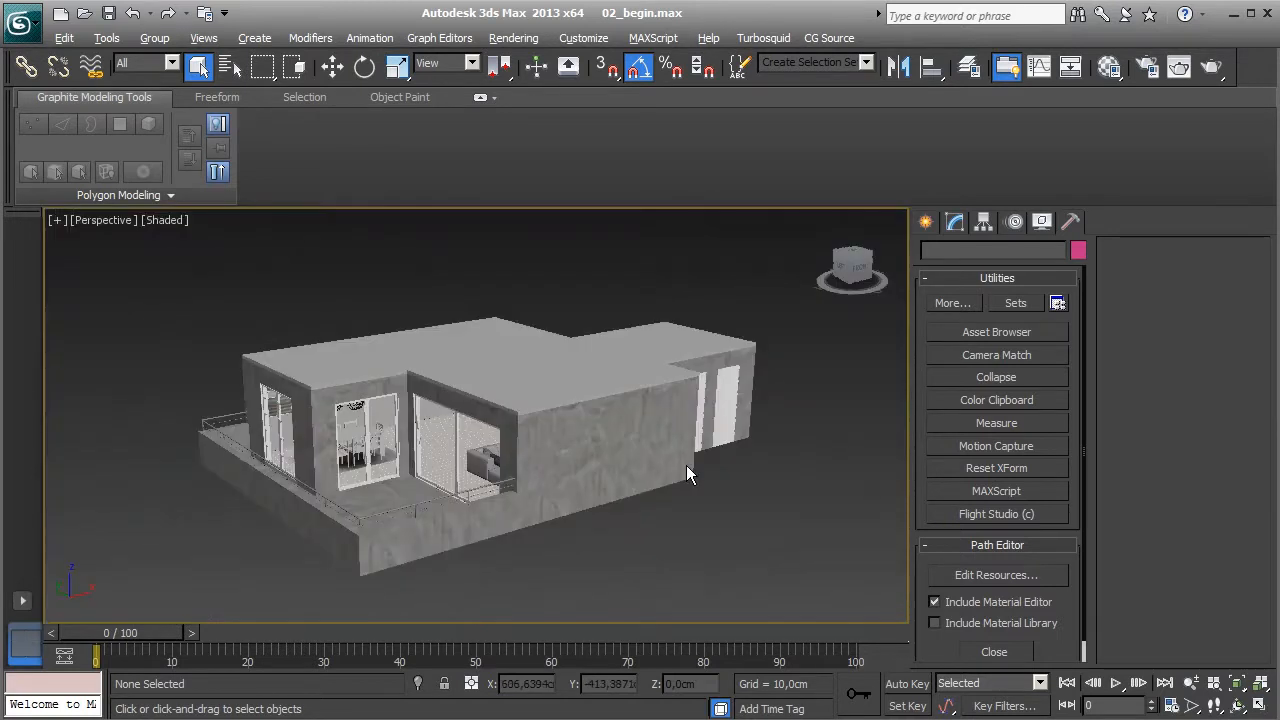
pyautogui.click(534, 367)
pyautogui.rightClick(534, 367)
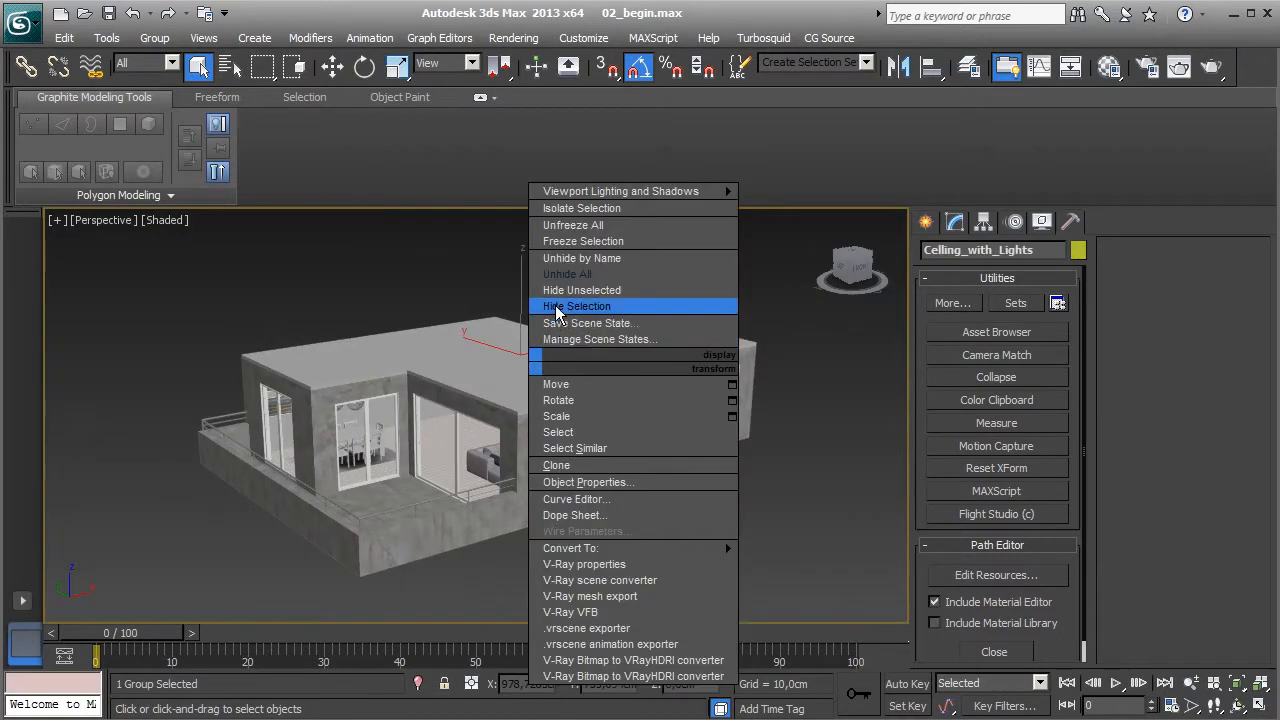
pyautogui.click(556, 306)
# - Examine the interior layout from several angles, including the dining area, living area, cube shelves and empty kitchen corner
pyautogui.keyDown('alt'); pyautogui.moveTo(600, 430); pyautogui.dragTo(399, 475, button='middle'); pyautogui.keyUp('alt')
pyautogui.scroll(5, 508, 433)
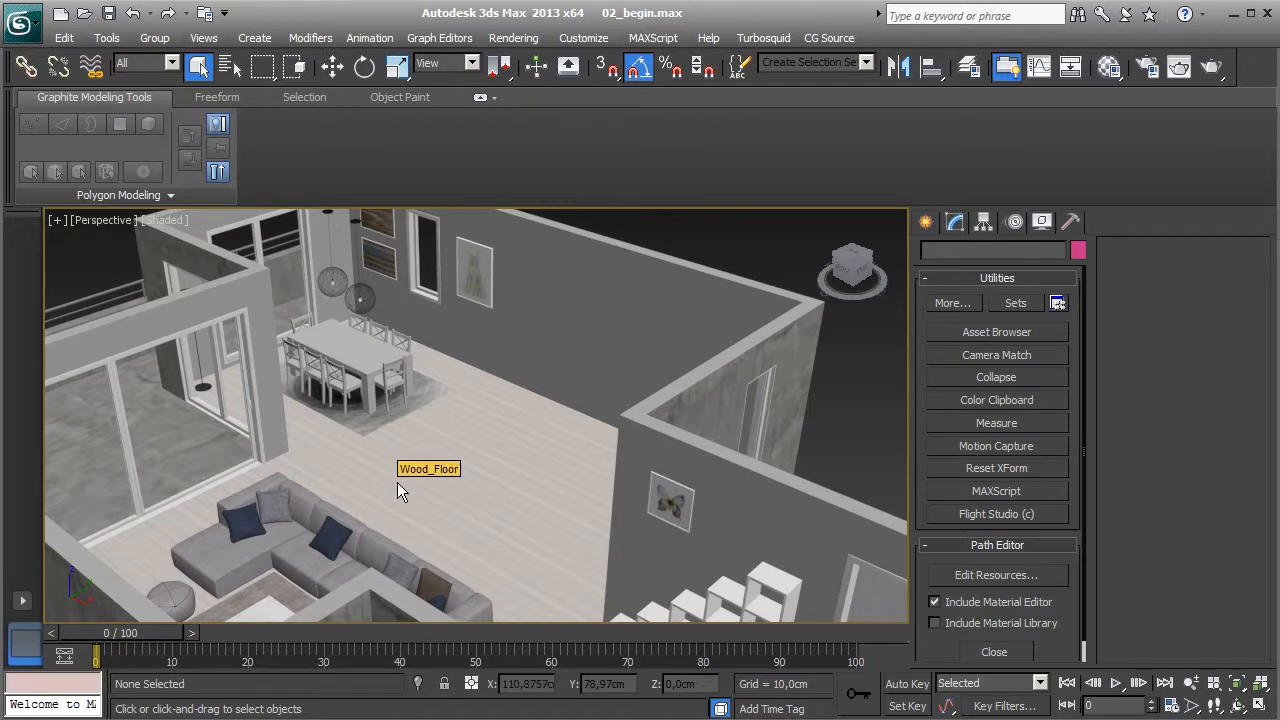
pyautogui.keyDown('alt'); pyautogui.moveTo(397, 482); pyautogui.dragTo(537, 488, button='middle'); pyautogui.keyUp('alt')
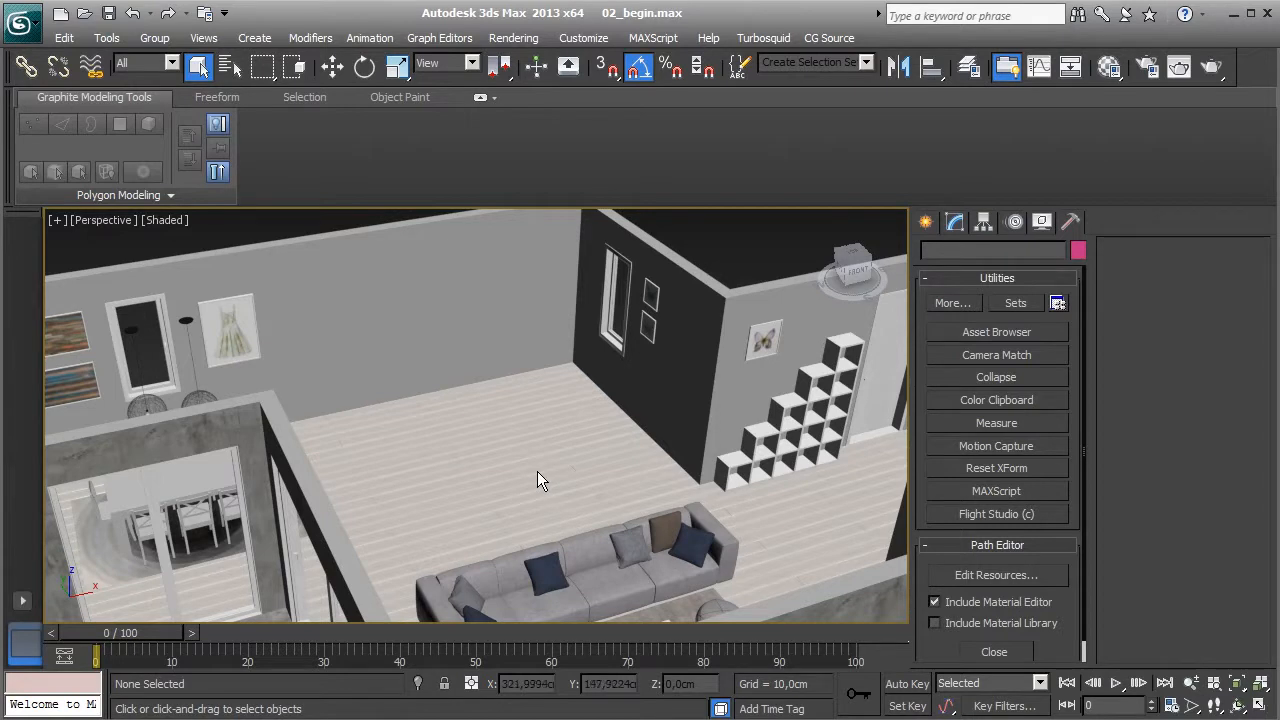
pyautogui.scroll(-4, 537, 471)
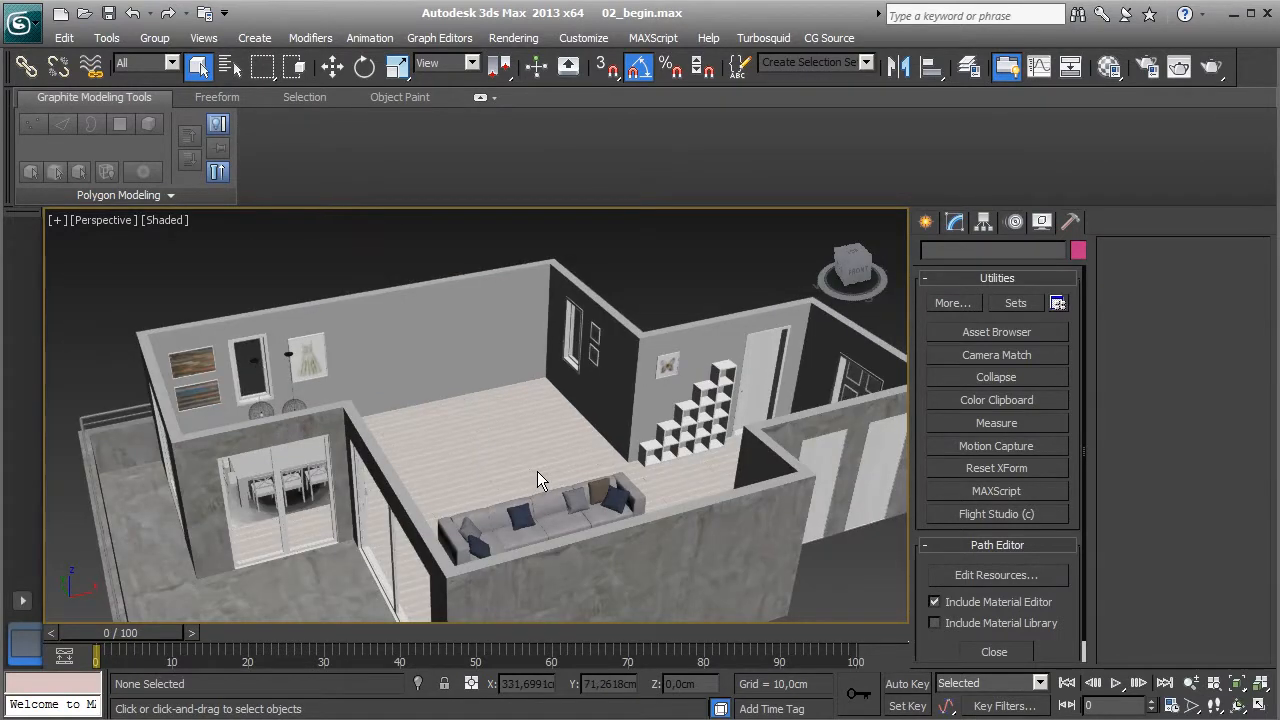
pyautogui.moveTo(537, 471); pyautogui.dragTo(524, 426, button='middle')
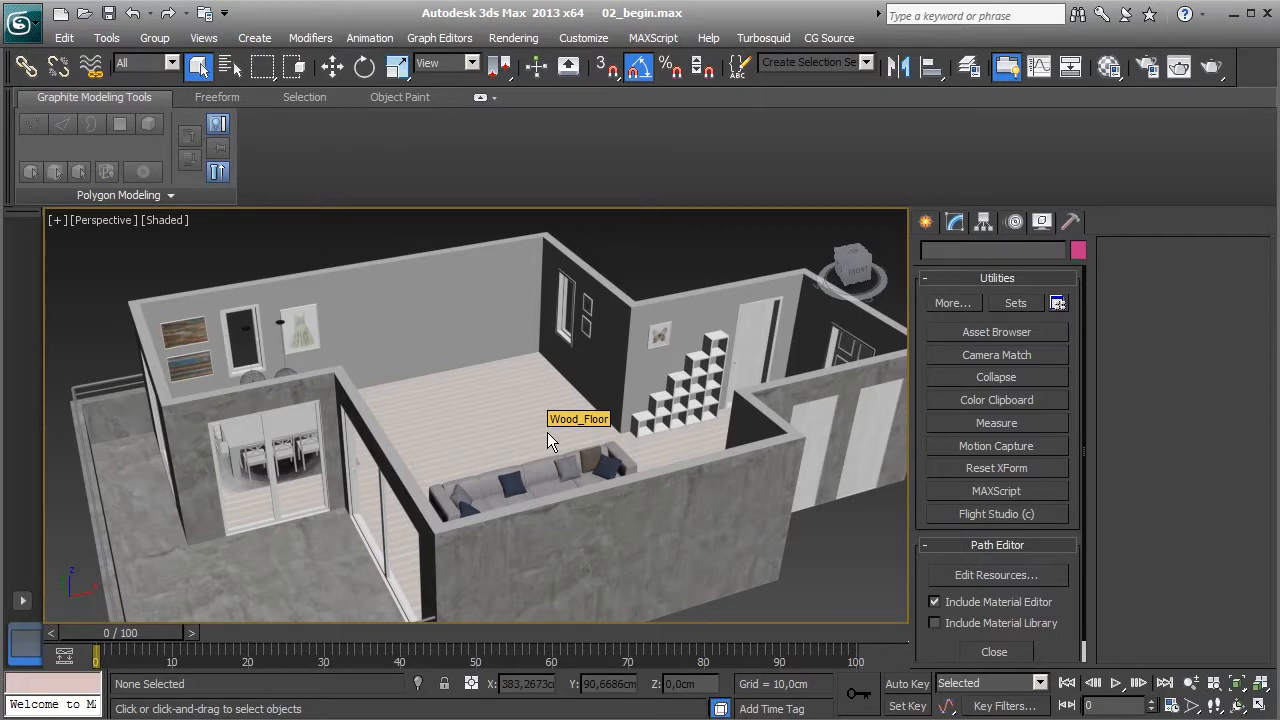
pyautogui.keyDown('alt'); pyautogui.moveTo(547, 432); pyautogui.dragTo(440, 496, button='middle'); pyautogui.keyUp('alt')
pyautogui.scroll(4, 440, 496)
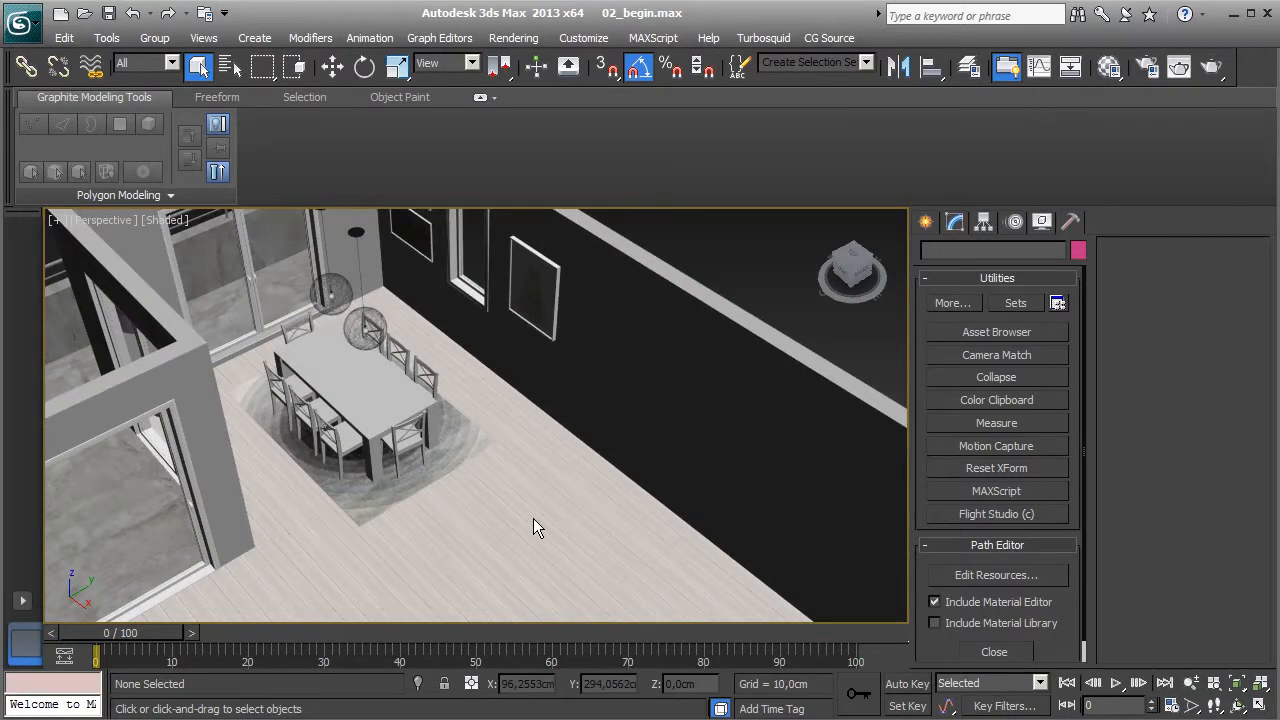
pyautogui.moveTo(533, 518); pyautogui.dragTo(549, 454, button='middle')
pyautogui.moveTo(537, 506); pyautogui.dragTo(546, 436, button='middle')
pyautogui.moveTo(464, 480); pyautogui.dragTo(495, 453, button='middle')
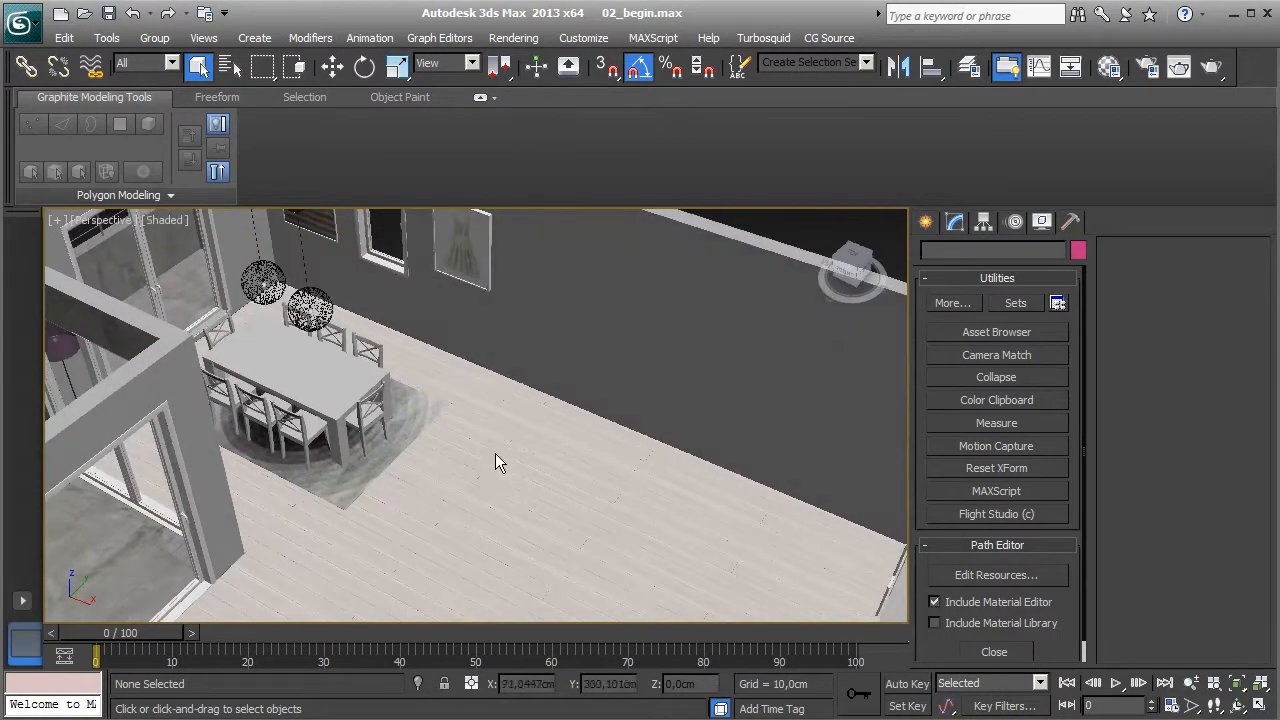
pyautogui.scroll(-5, 505, 505)
pyautogui.keyDown('alt'); pyautogui.moveTo(505, 510); pyautogui.dragTo(537, 503, button='middle'); pyautogui.keyUp('alt')
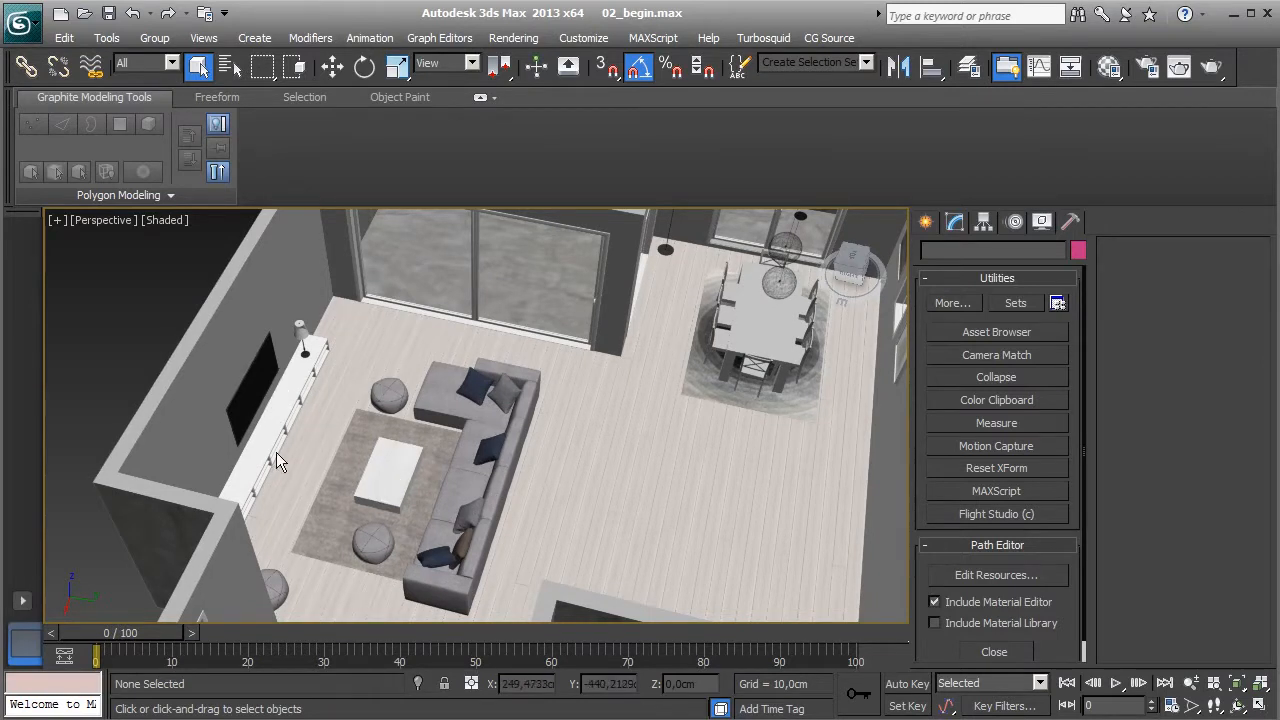
pyautogui.keyDown('alt'); pyautogui.moveTo(440, 550); pyautogui.dragTo(508, 458, button='middle'); pyautogui.keyUp('alt')
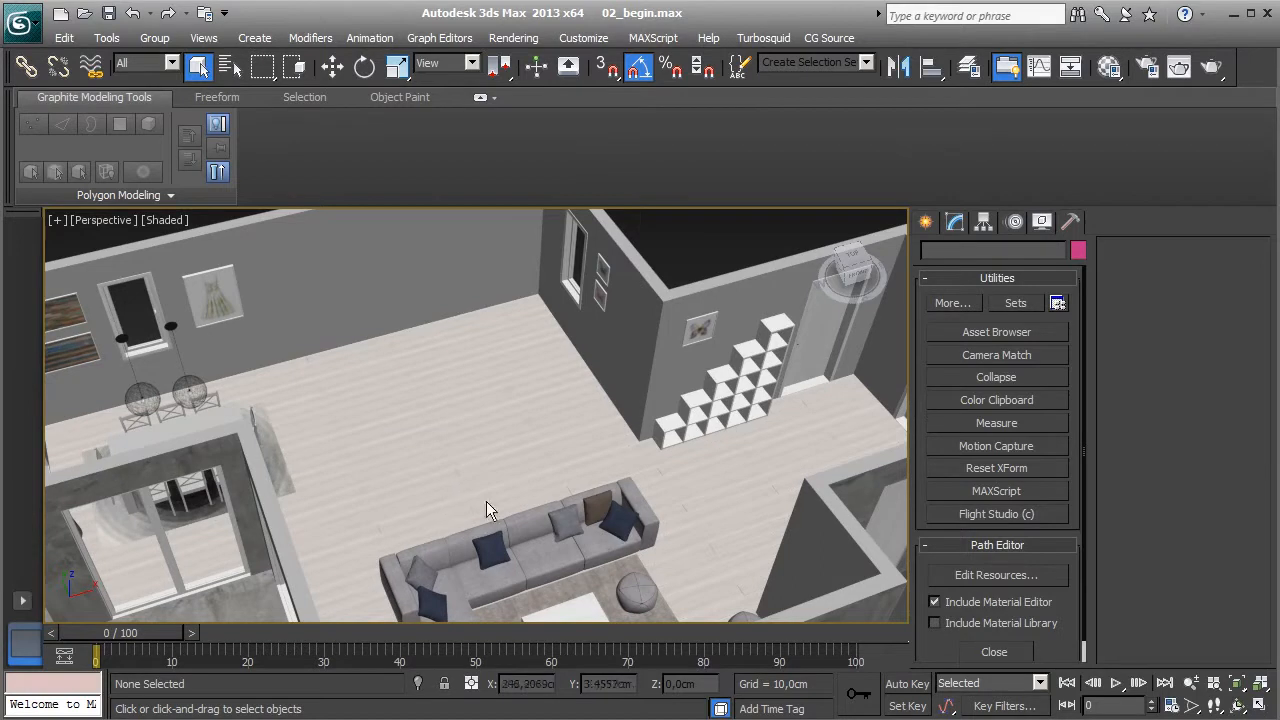
pyautogui.keyDown('alt'); pyautogui.moveTo(459, 490); pyautogui.dragTo(683, 440, button='middle'); pyautogui.keyUp('alt')
pyautogui.scroll(5, 683, 447)
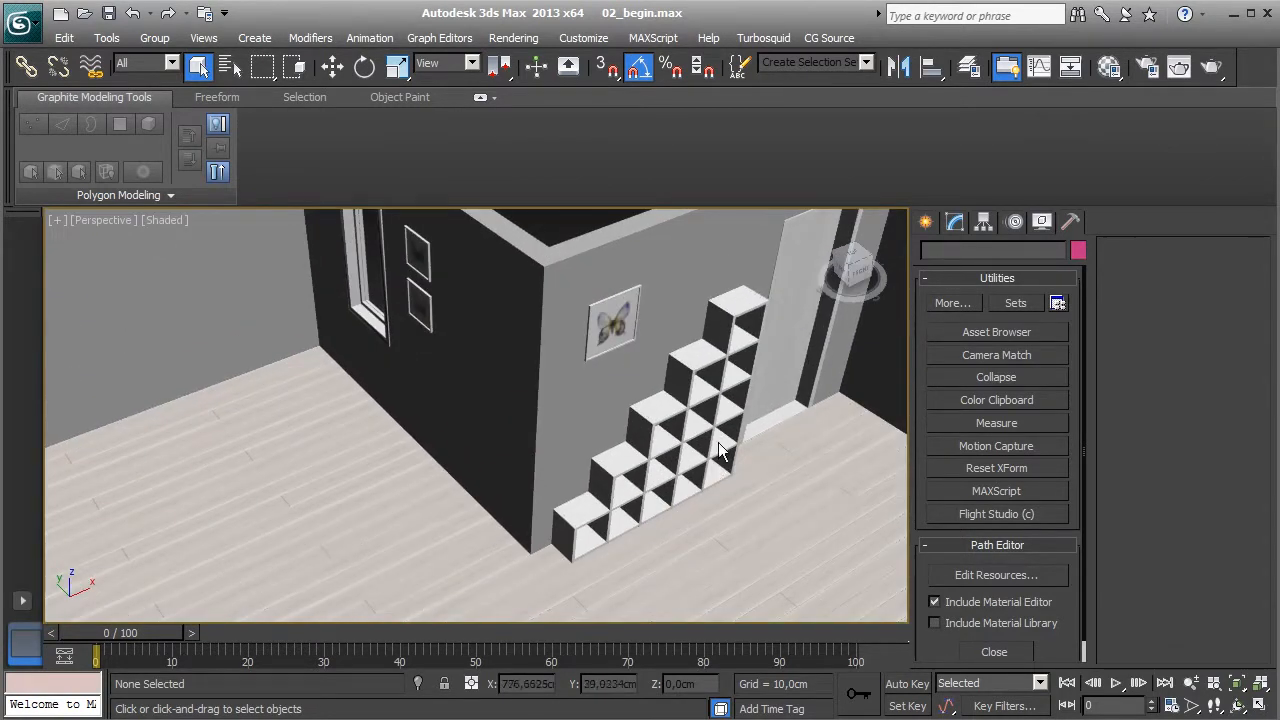
pyautogui.scroll(-6, 509, 550)
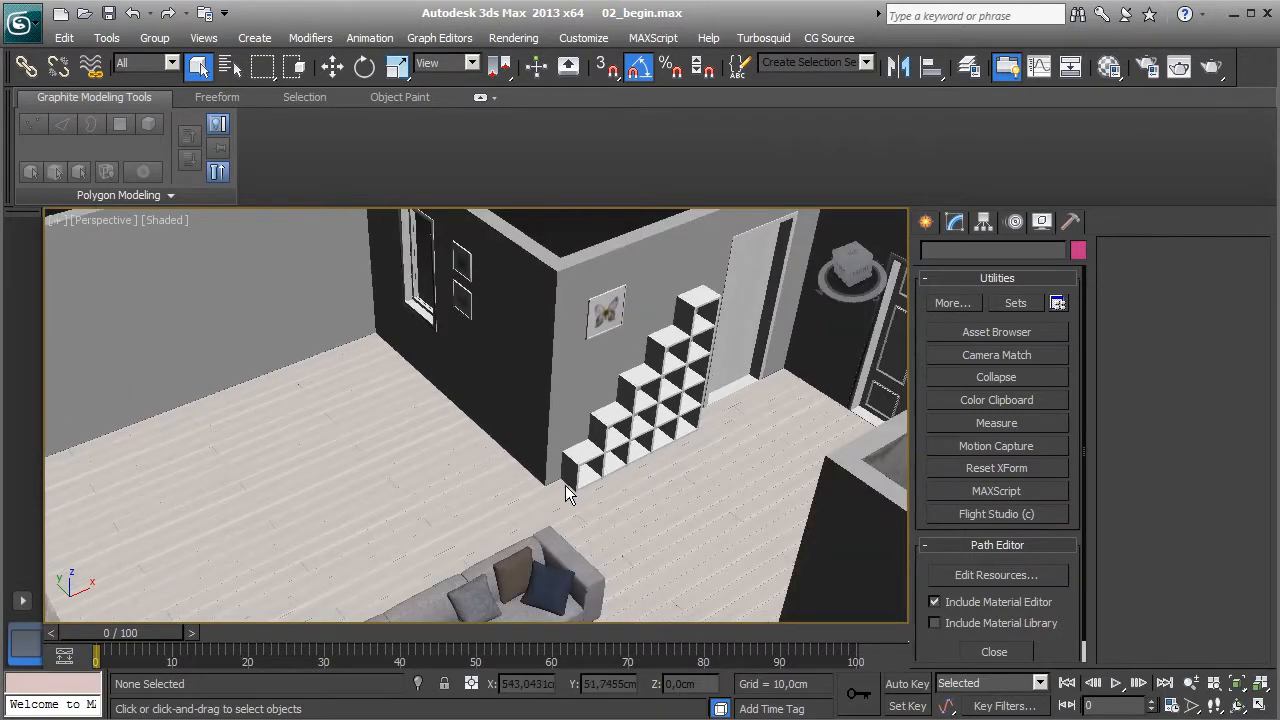
pyautogui.keyDown('alt'); pyautogui.moveTo(418, 525); pyautogui.dragTo(519, 497, button='middle'); pyautogui.keyUp('alt')
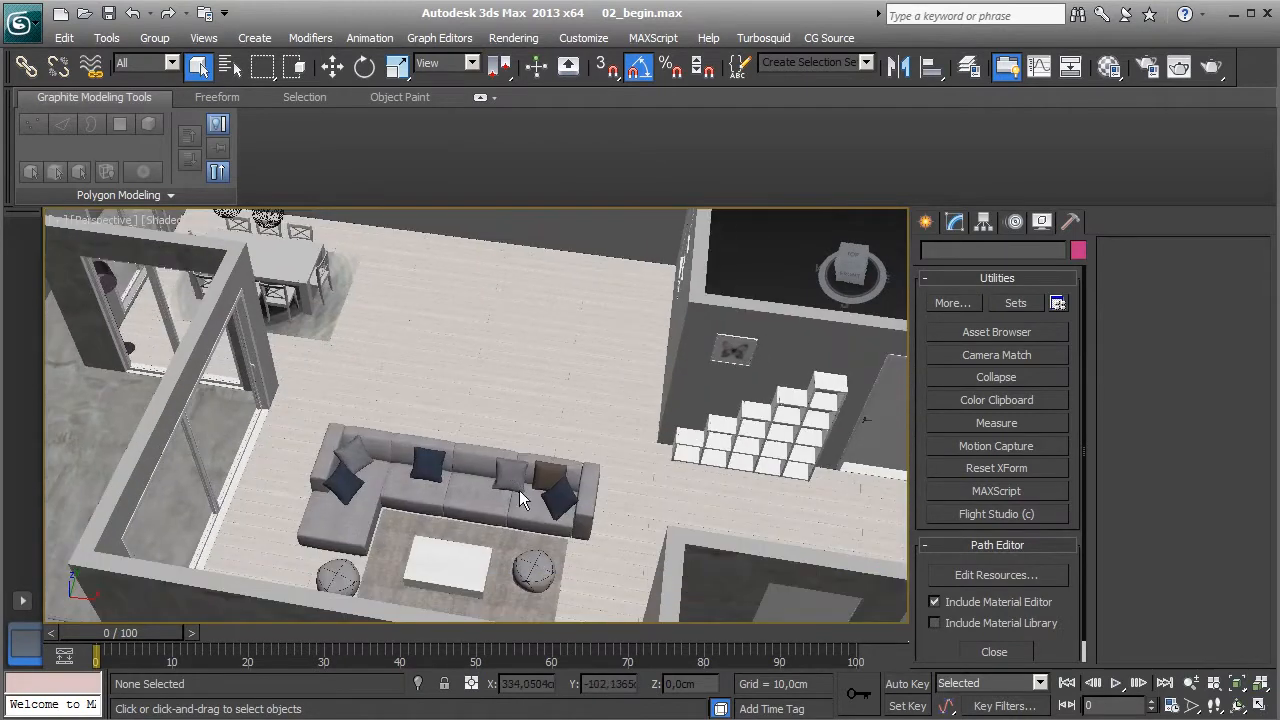
pyautogui.moveTo(477, 412)
pyautogui.keyDown('alt'); pyautogui.mouseDown(button='middle')
pyautogui.moveTo(455, 477)
pyautogui.moveTo(493, 462)
pyautogui.moveTo(411, 456)
pyautogui.moveTo(473, 486)
pyautogui.moveTo(608, 461)
pyautogui.moveTo(523, 470)
pyautogui.mouseUp(button='middle'); pyautogui.keyUp('alt')
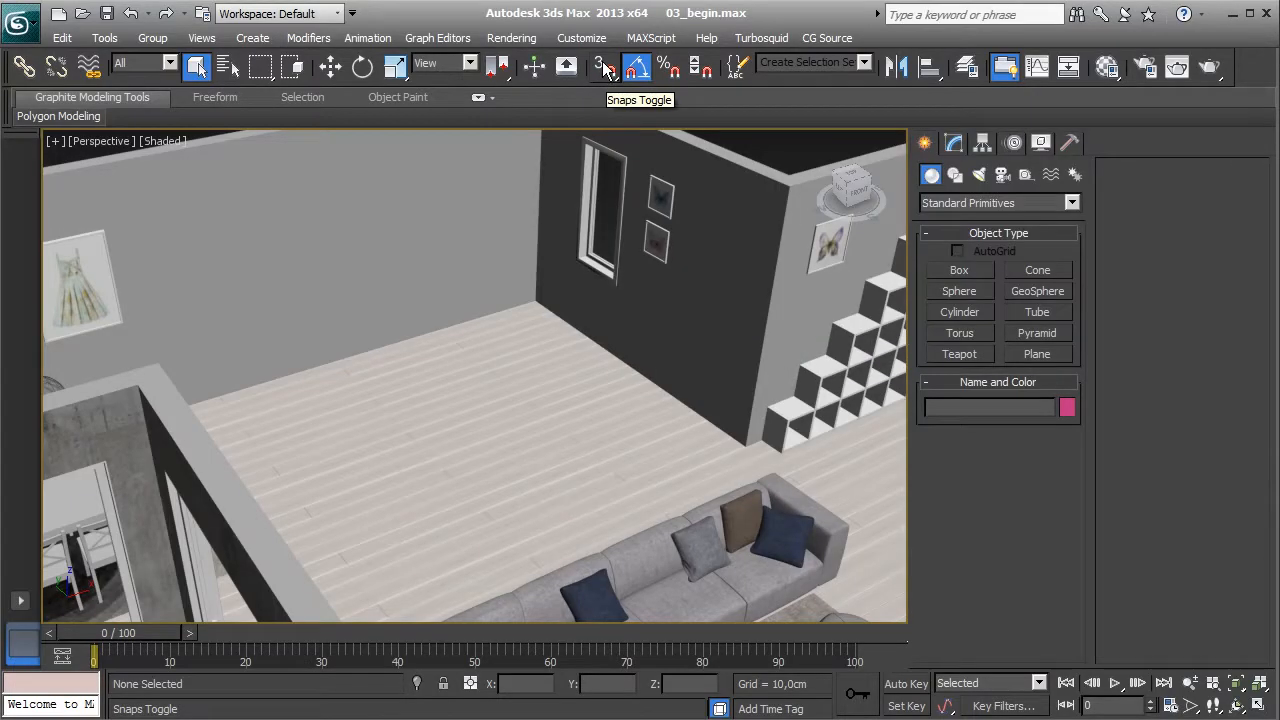
# - Review the snap settings for Vertex snapping
pyautogui.rightClick(604, 68)
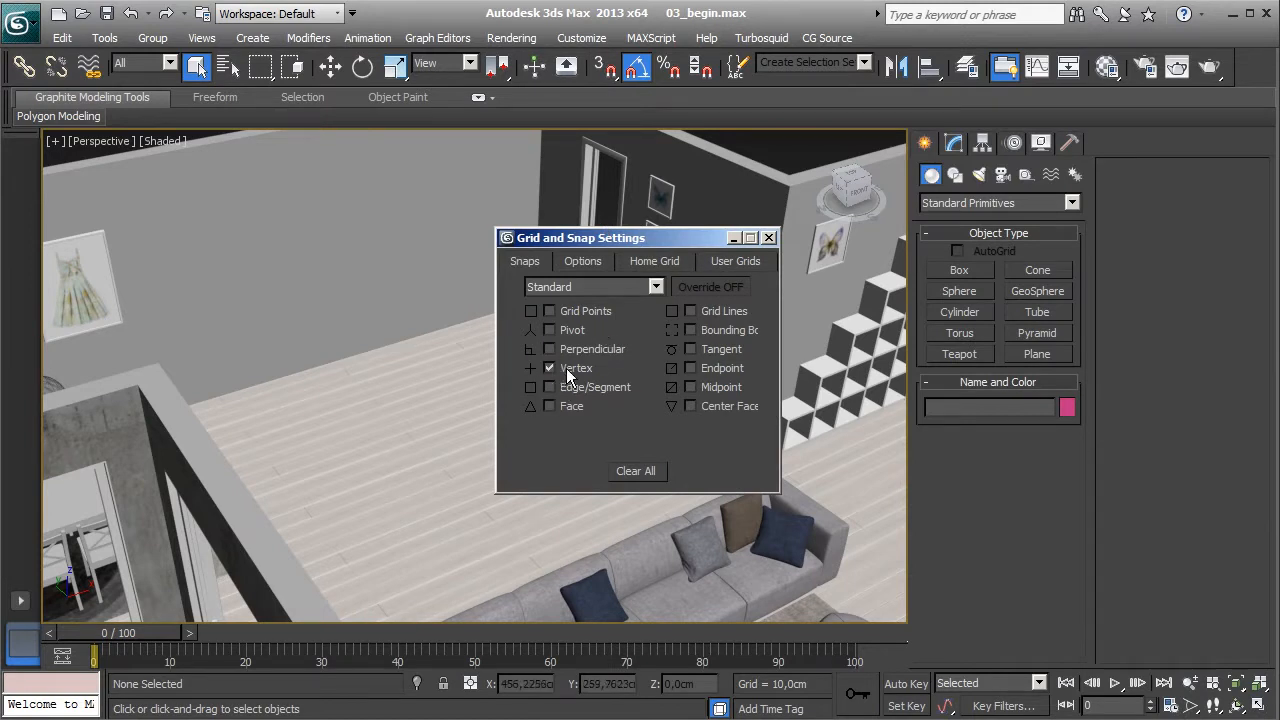
pyautogui.click(768, 238)
# - Create a new layer named Kitchen and keep it as the current layer
pyautogui.click(966, 66)
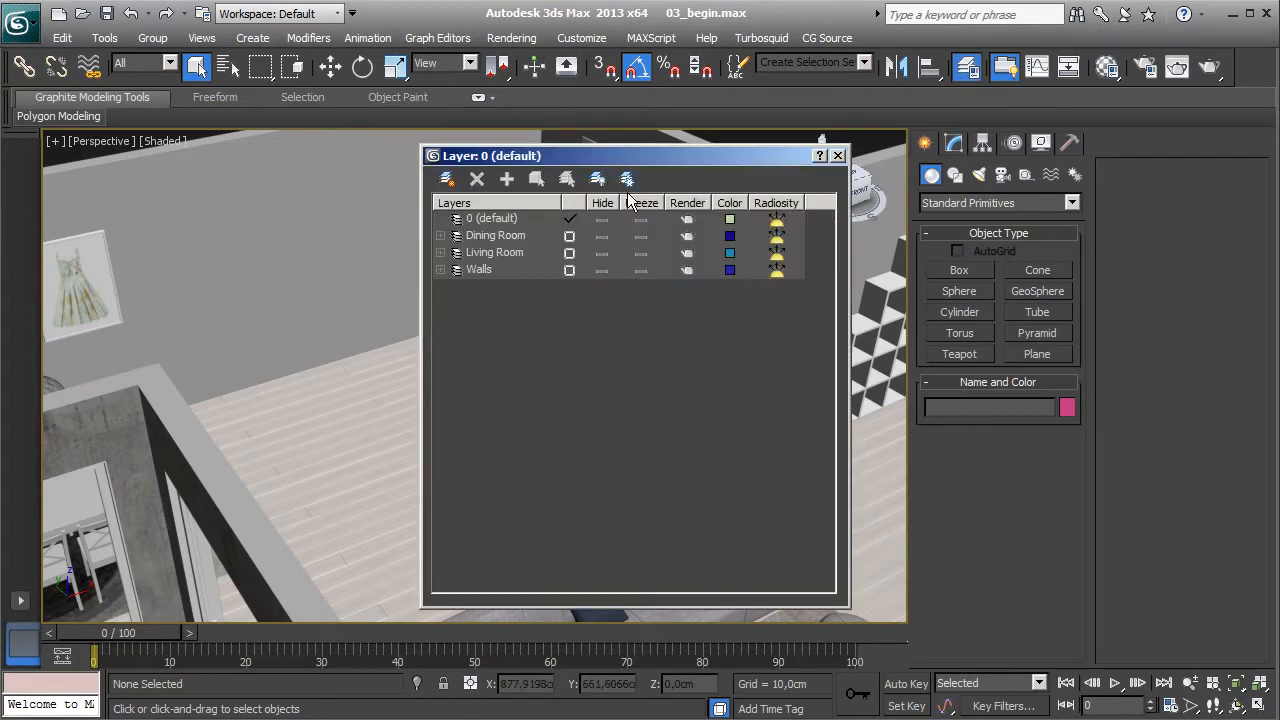
pyautogui.click(446, 180)
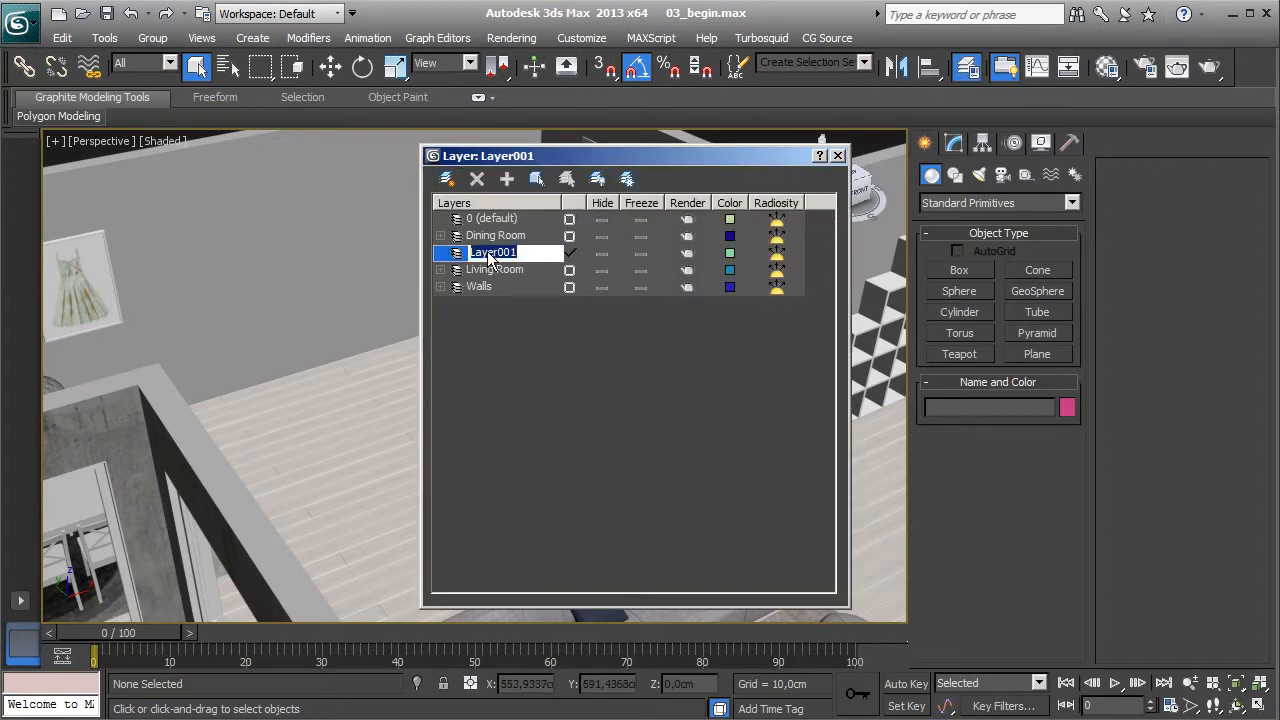
pyautogui.write('Kitchen')
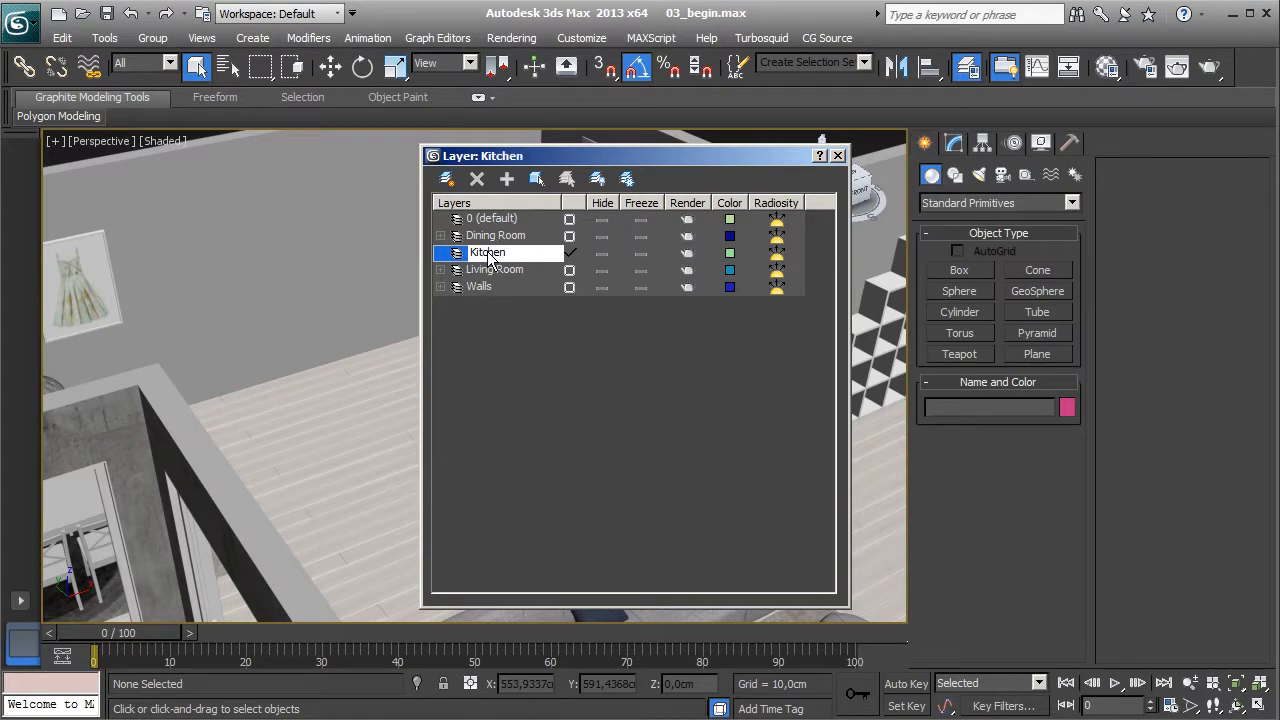
pyautogui.click(622, 371)
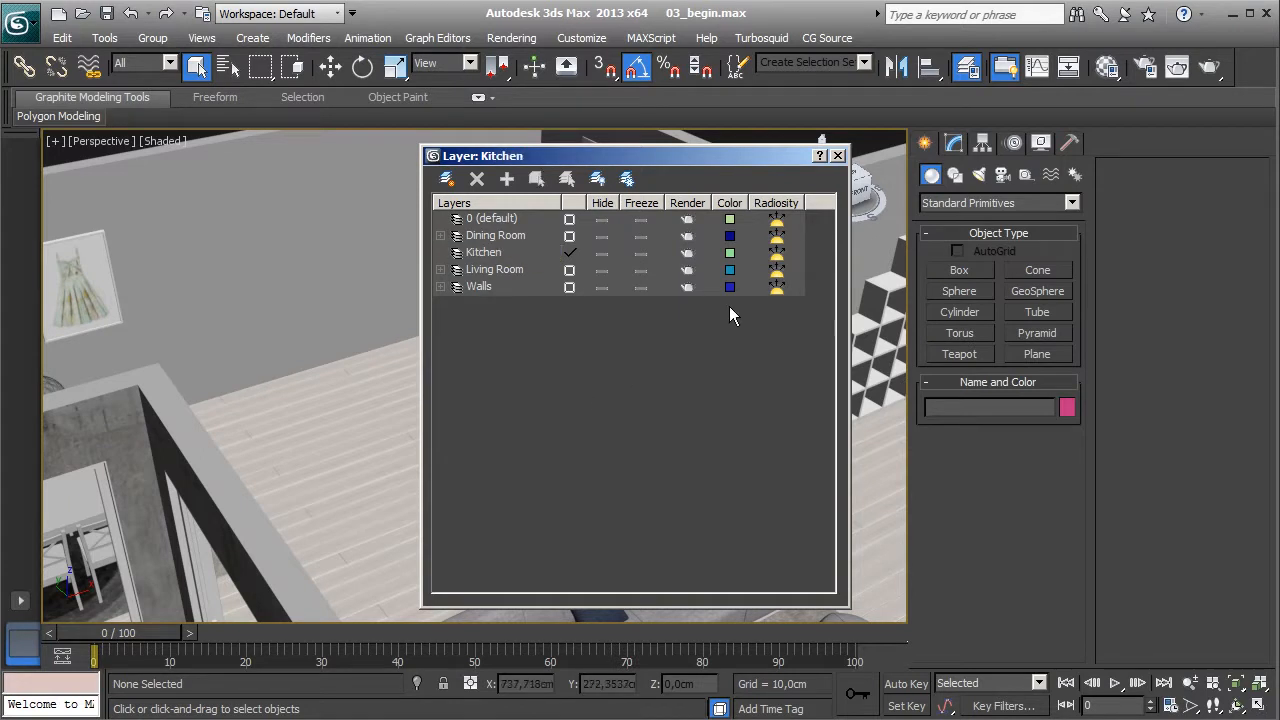
pyautogui.click(838, 156)
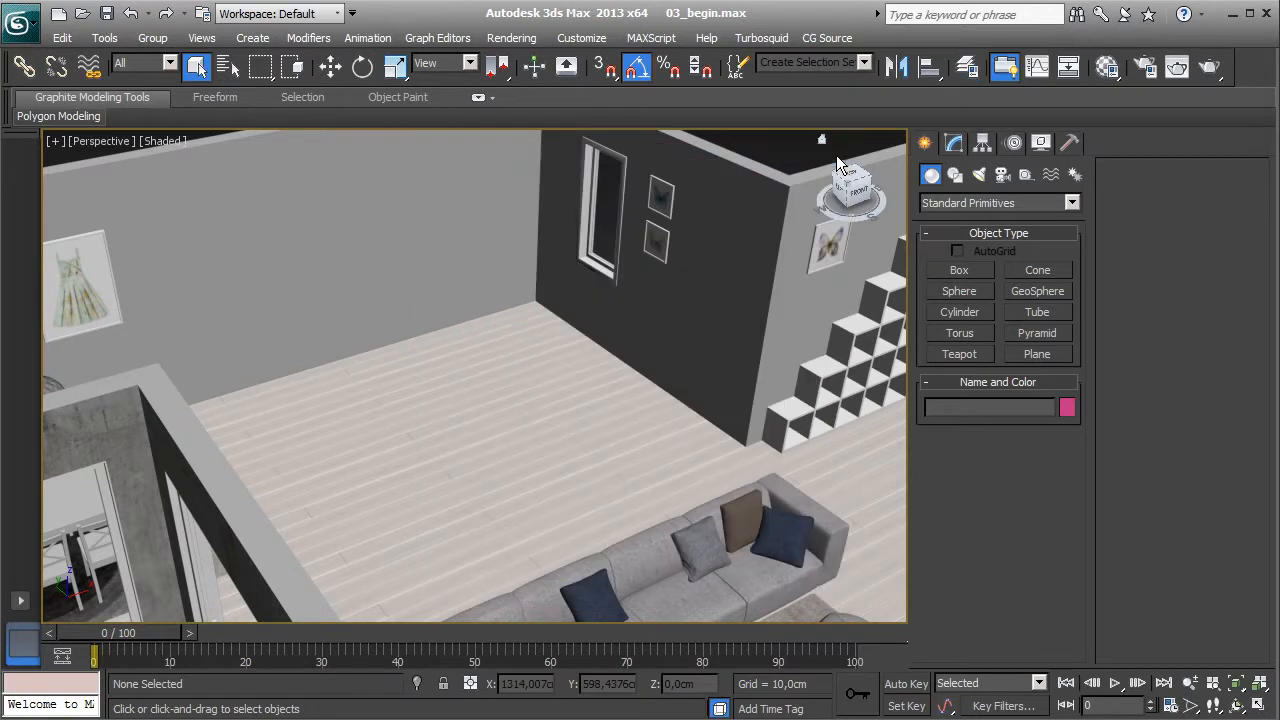
# - Isolate the Main_Walls object and display edged faces around the kitchen corner
pyautogui.hotkey('alt', 'Tab')
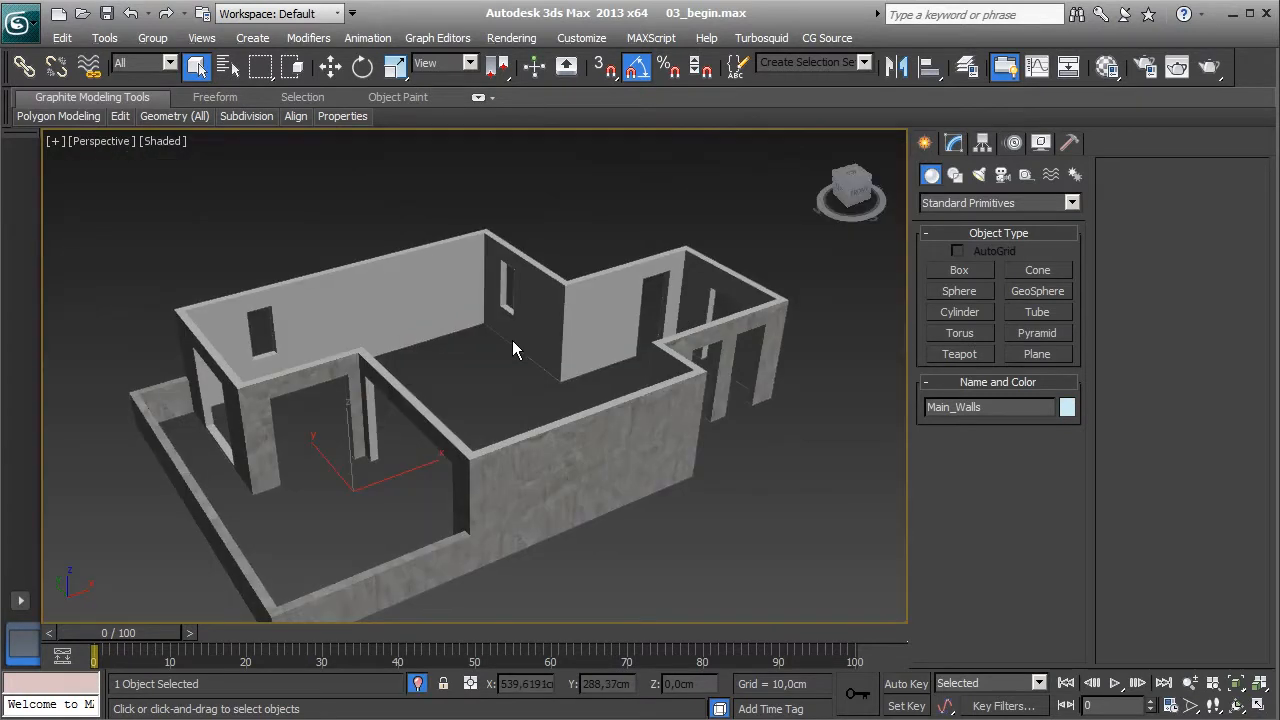
pyautogui.scroll(5, 512, 340)
pyautogui.scroll(6, 556, 452)
pyautogui.press('F4')
pyautogui.scroll(2, 548, 498)
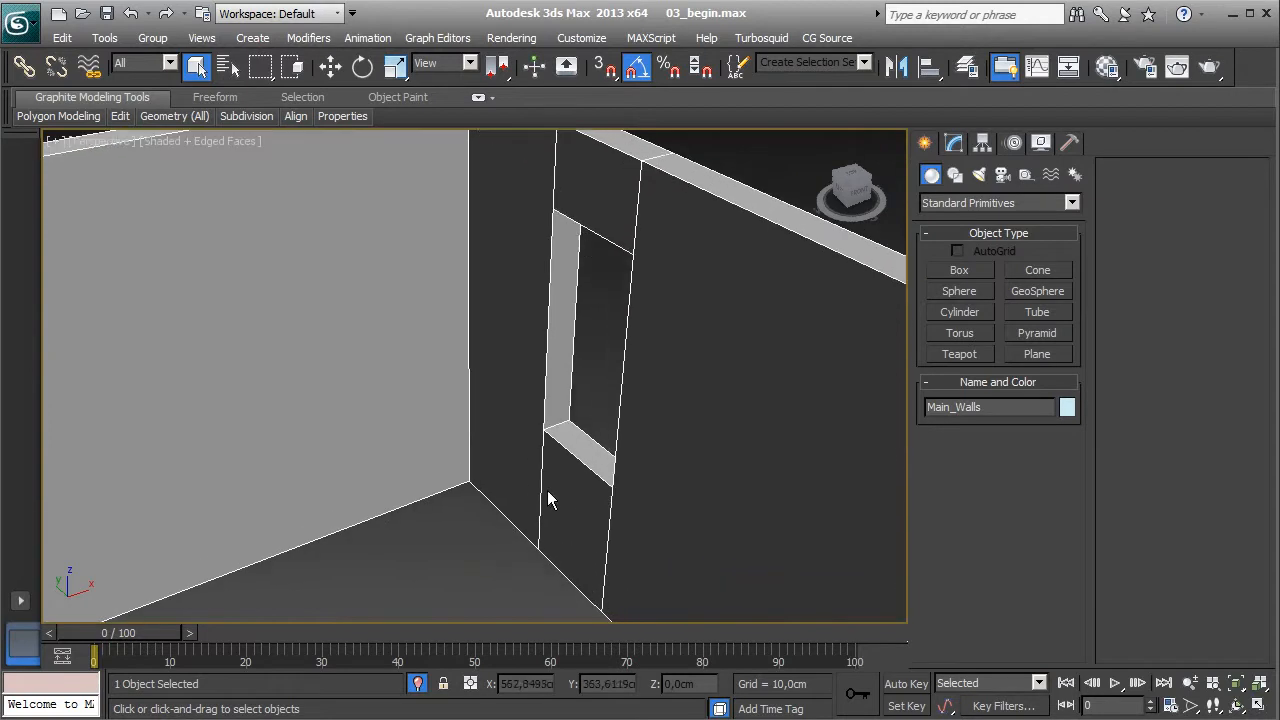
# - Create a tall box near the kitchen corner, about 197 cm long, 33 cm wide and 326 cm high
pyautogui.click(960, 272)
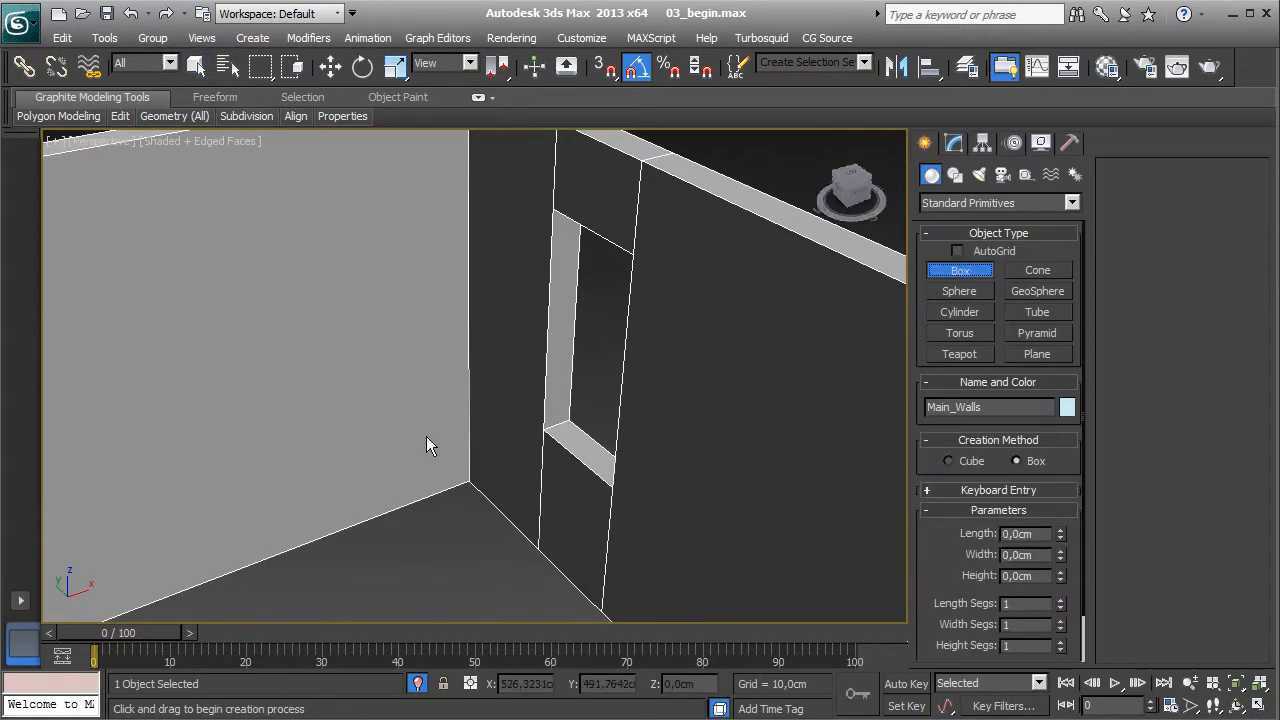
pyautogui.scroll(-4, 422, 339)
pyautogui.moveTo(467, 468); pyautogui.dragTo(543, 600)
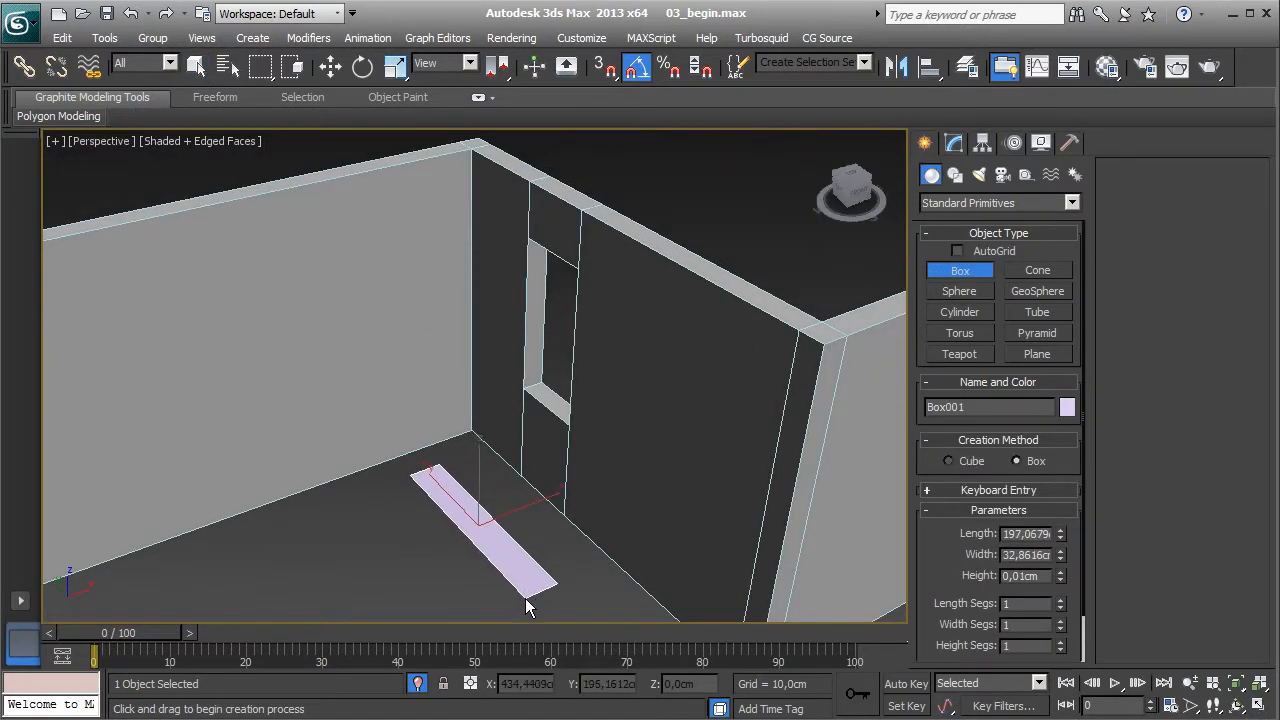
pyautogui.rightClick(568, 288)
# - Set the box's length to 60 cm, width to 5 cm and height to 275 cm
pyautogui.click(953, 142)
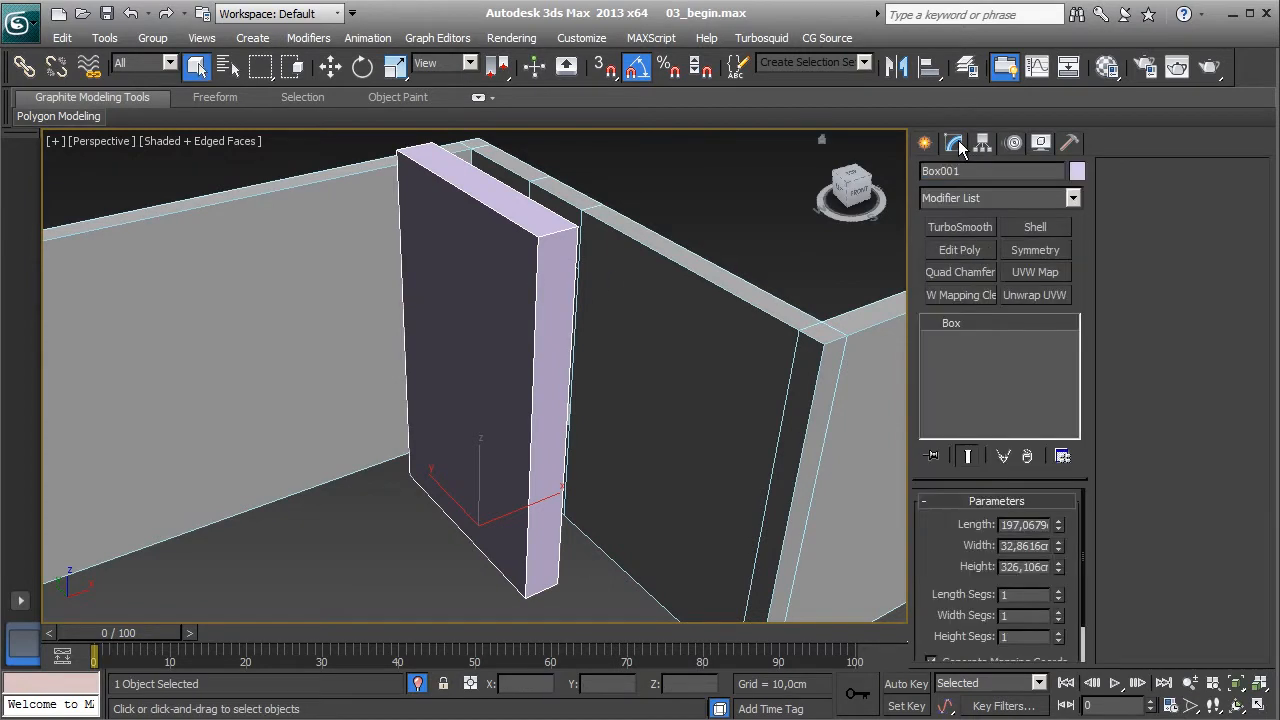
pyautogui.doubleClick(1040, 533)
pyautogui.write('60')
pyautogui.press('Return')
pyautogui.doubleClick(1033, 546)
pyautogui.write('5')
pyautogui.press('Return')
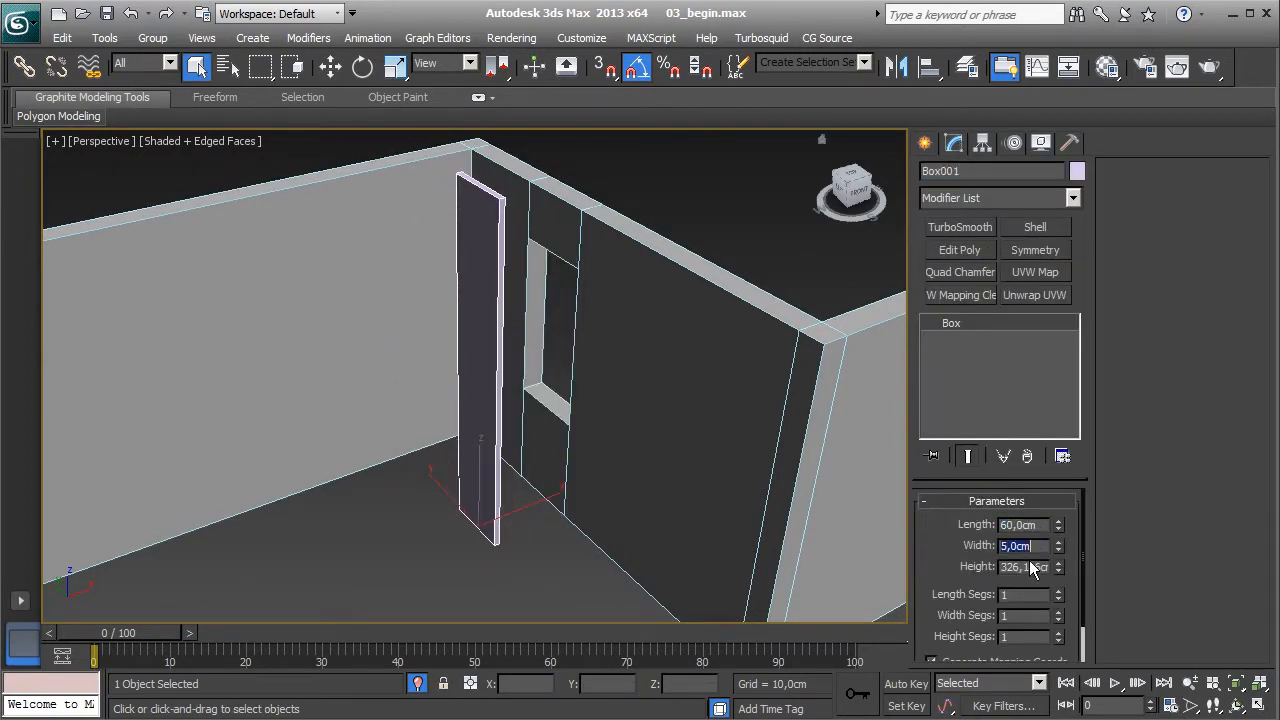
pyautogui.doubleClick(1030, 567)
pyautogui.write('275')
pyautogui.press('Return')
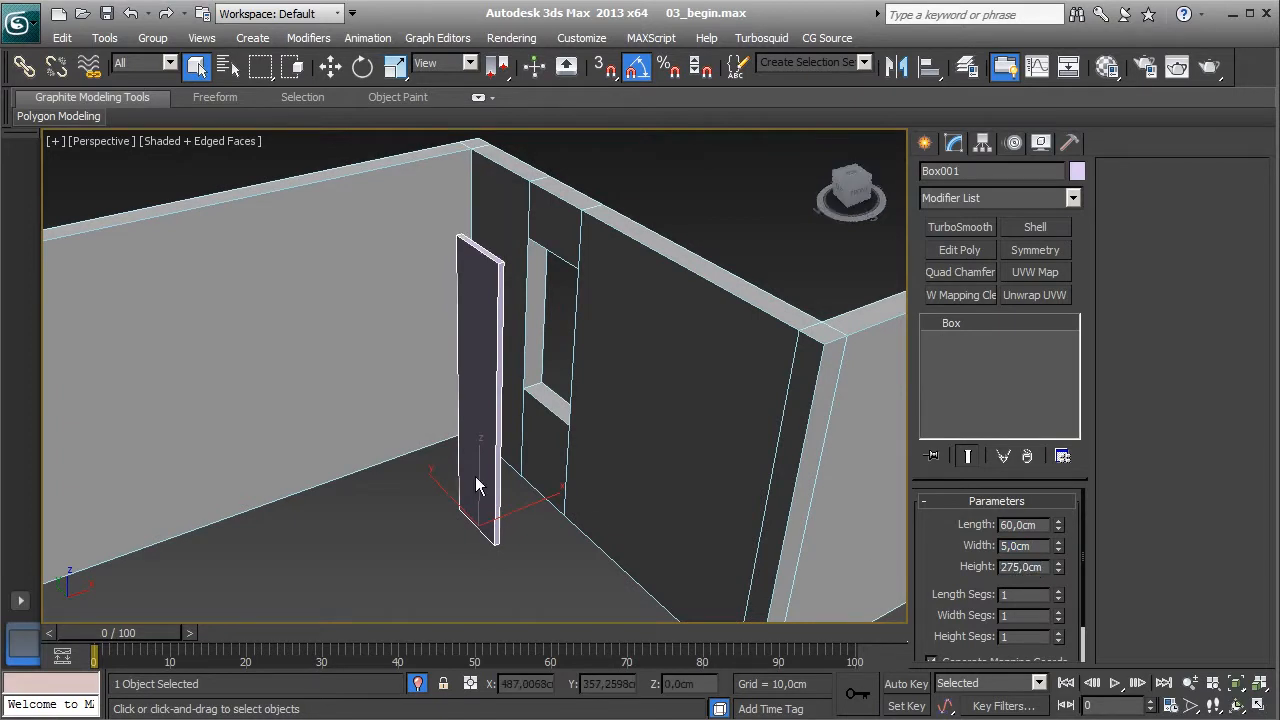
# - Turn on 3D snapping and move the box so its bottom back corner snaps to the inner corner of the walls
pyautogui.scroll(3, 475, 476)
pyautogui.keyDown('alt'); pyautogui.moveTo(432, 492); pyautogui.dragTo(524, 367, button='middle'); pyautogui.keyUp('alt')
pyautogui.scroll(3, 495, 472)
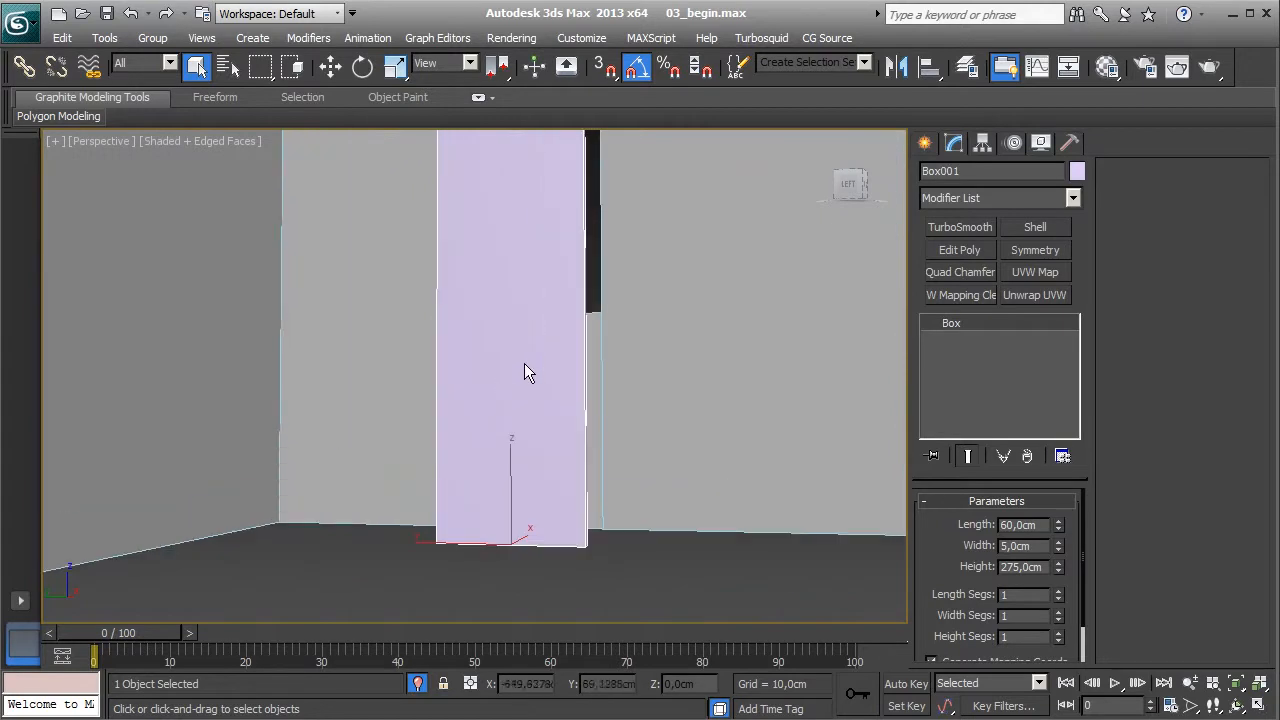
pyautogui.click(330, 66)
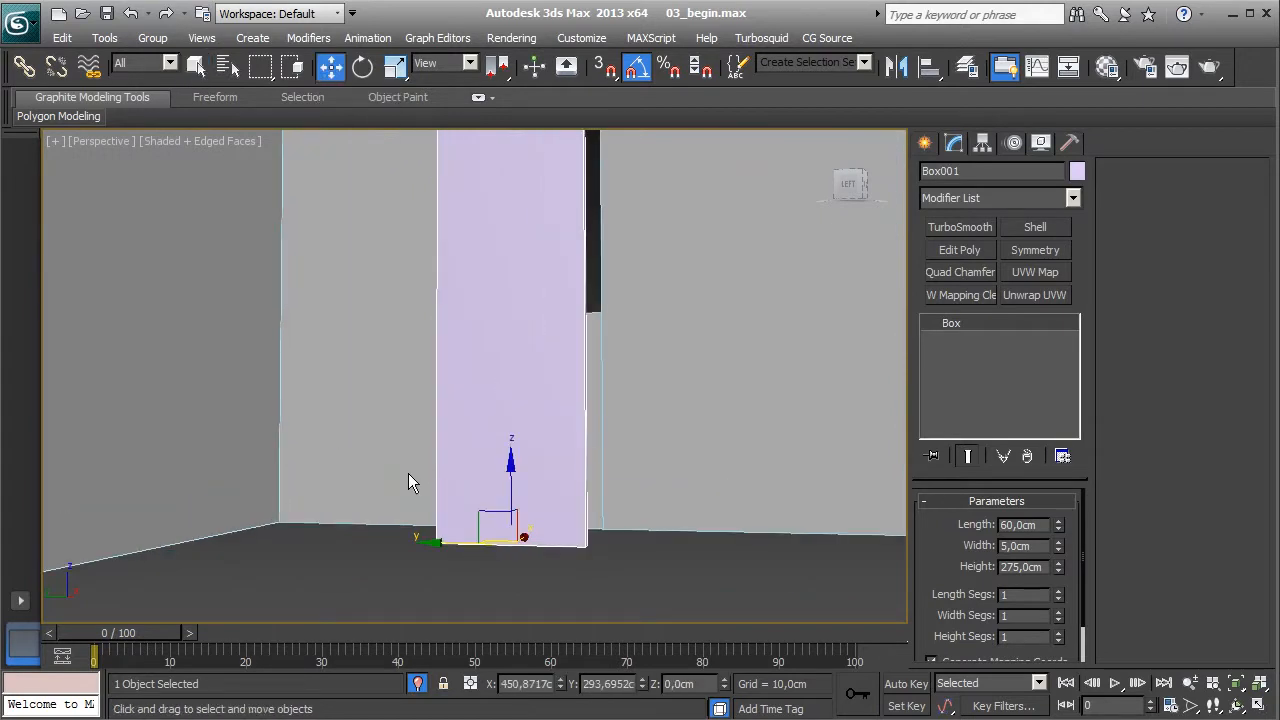
pyautogui.keyDown('alt'); pyautogui.moveTo(409, 473); pyautogui.dragTo(419, 508, button='middle'); pyautogui.keyUp('alt')
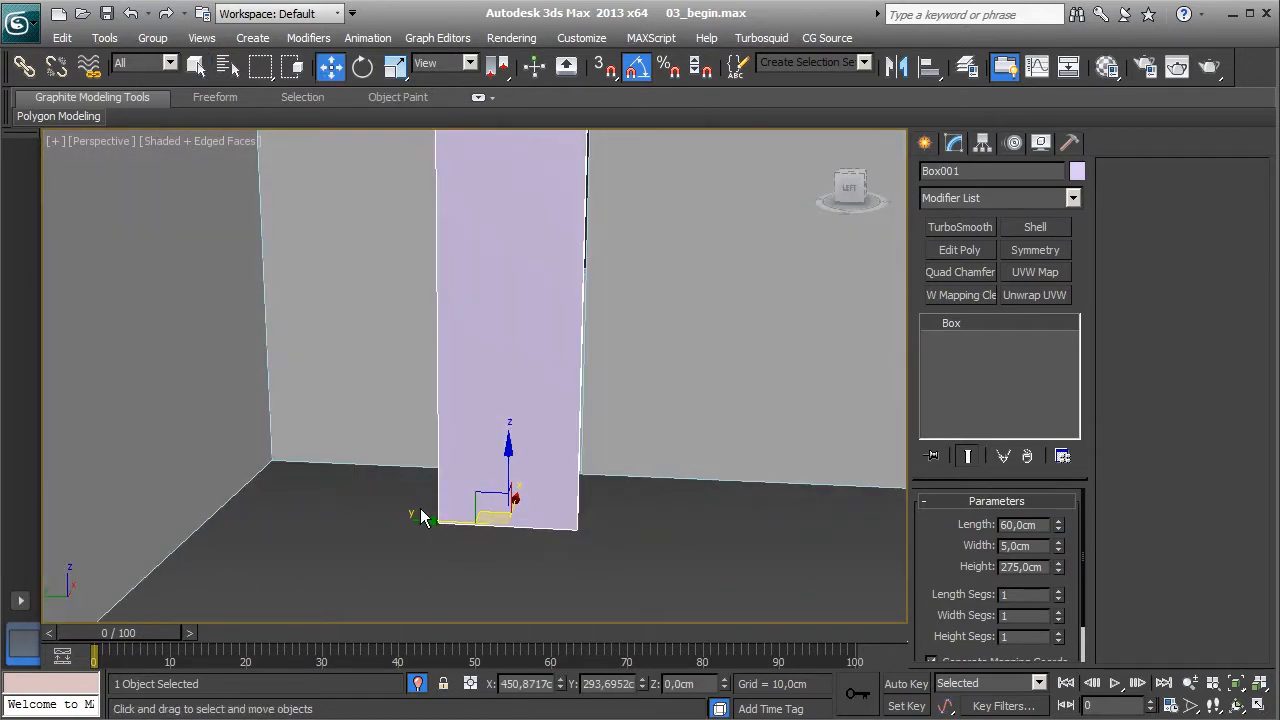
pyautogui.press('s')
pyautogui.press('s')
pyautogui.press('s')
pyautogui.keyDown('alt'); pyautogui.moveTo(514, 520); pyautogui.dragTo(602, 244, button='middle'); pyautogui.keyUp('alt')
pyautogui.scroll(4, 602, 244)
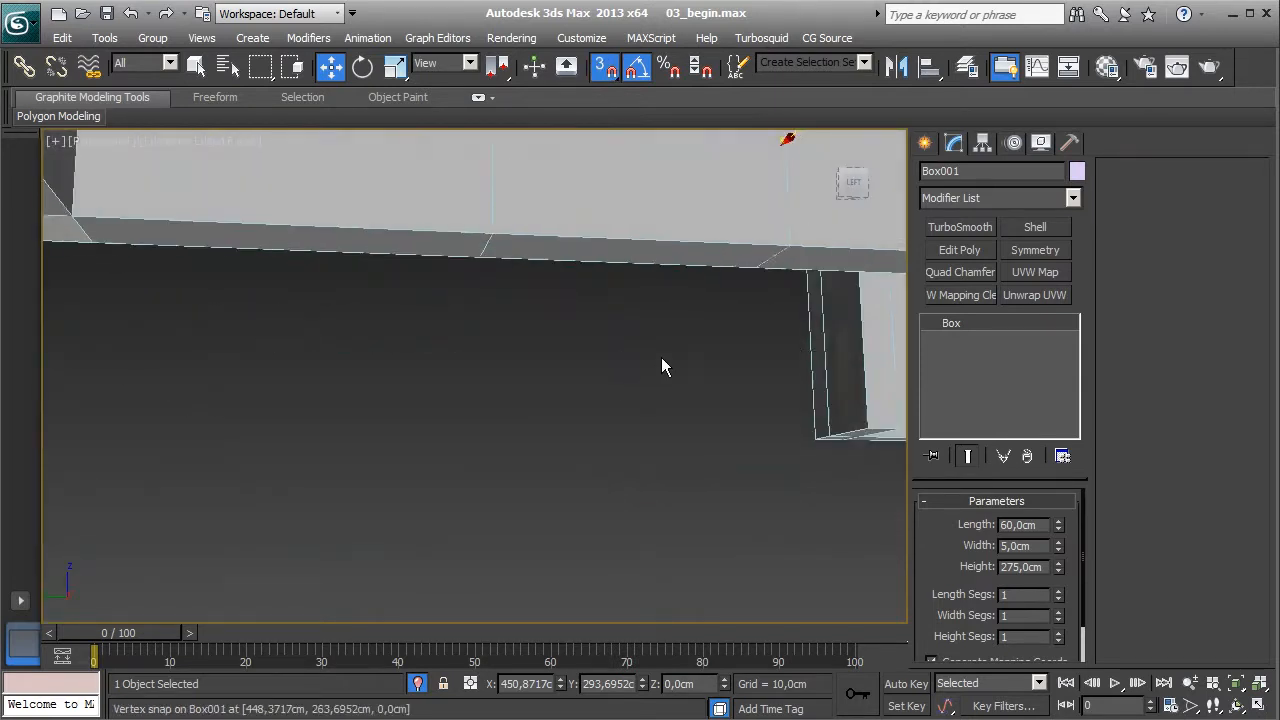
pyautogui.moveTo(657, 375); pyautogui.dragTo(602, 523, button='middle')
pyautogui.moveTo(584, 325); pyautogui.dragTo(671, 267, button='middle')
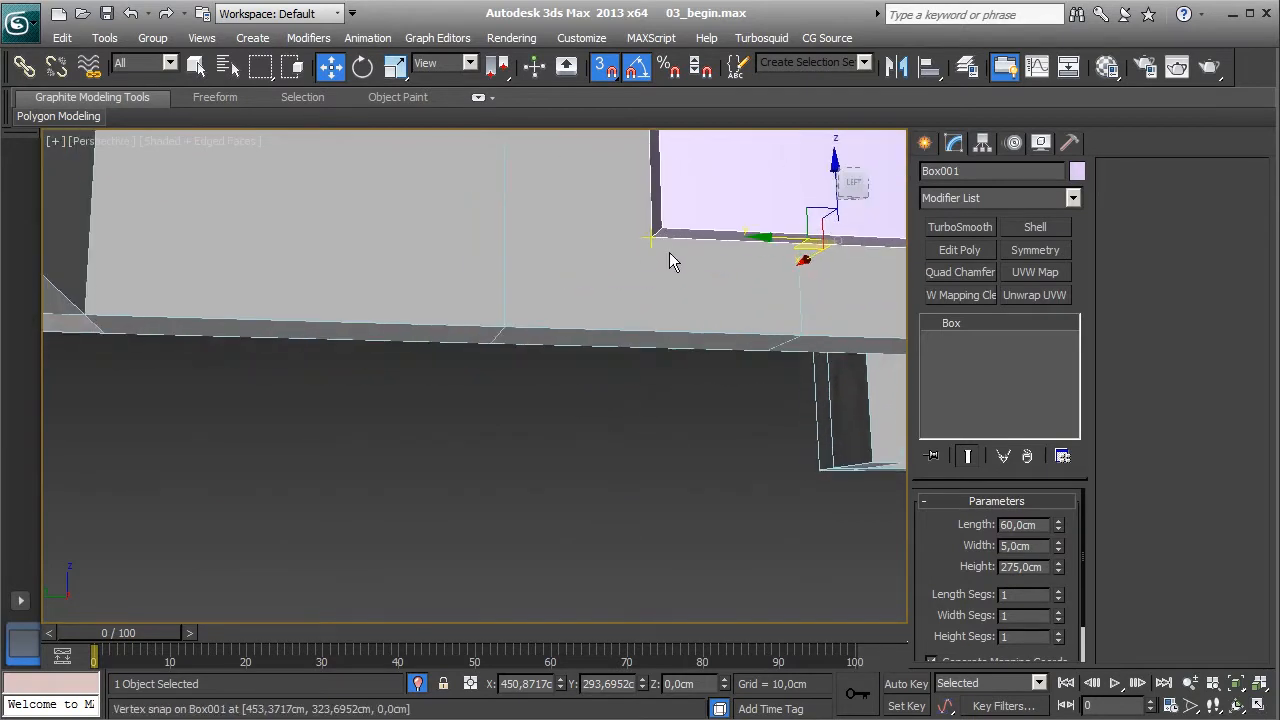
pyautogui.moveTo(655, 237); pyautogui.dragTo(91, 311)
# - Convert the box to an Editable Poly
pyautogui.keyDown('alt'); pyautogui.moveTo(457, 336); pyautogui.dragTo(560, 460, button='middle'); pyautogui.keyUp('alt')
pyautogui.rightClick(1005, 325)
pyautogui.click(1049, 453)
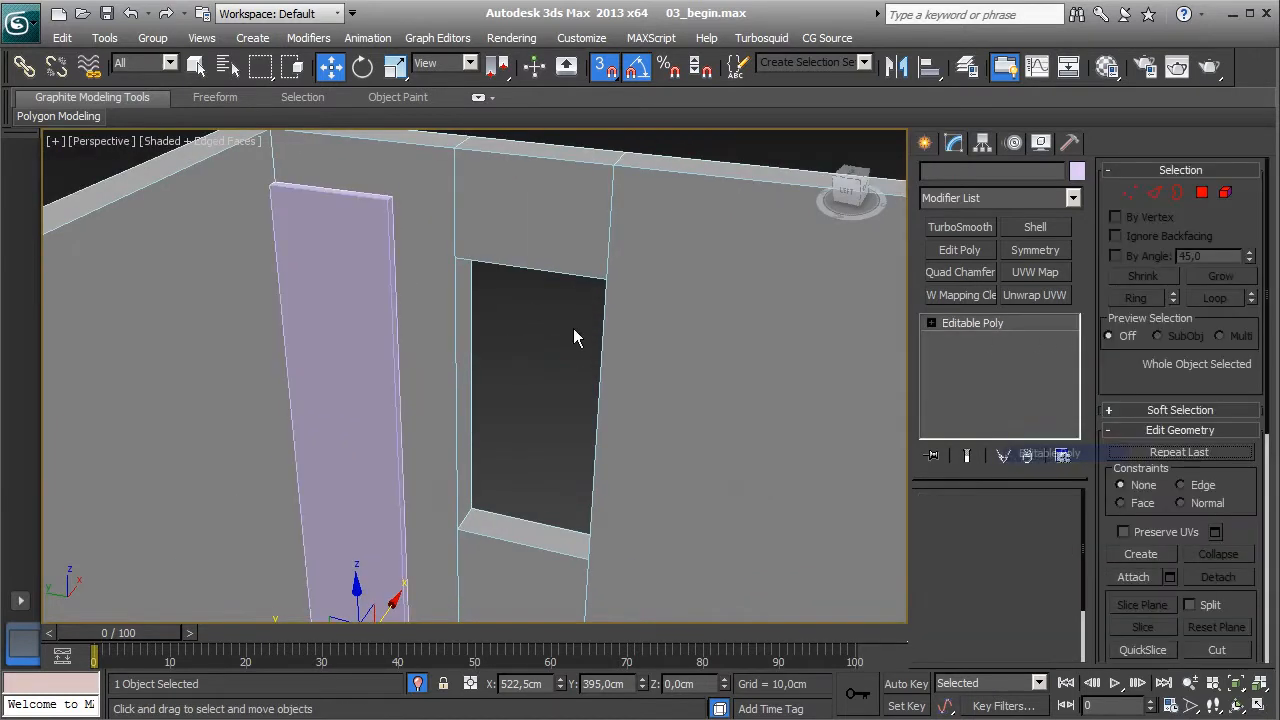
# - Select the top polygon of the tall side panel and extrude it 5 cm
pyautogui.keyDown('alt'); pyautogui.moveTo(571, 415); pyautogui.dragTo(525, 375, button='middle'); pyautogui.keyUp('alt')
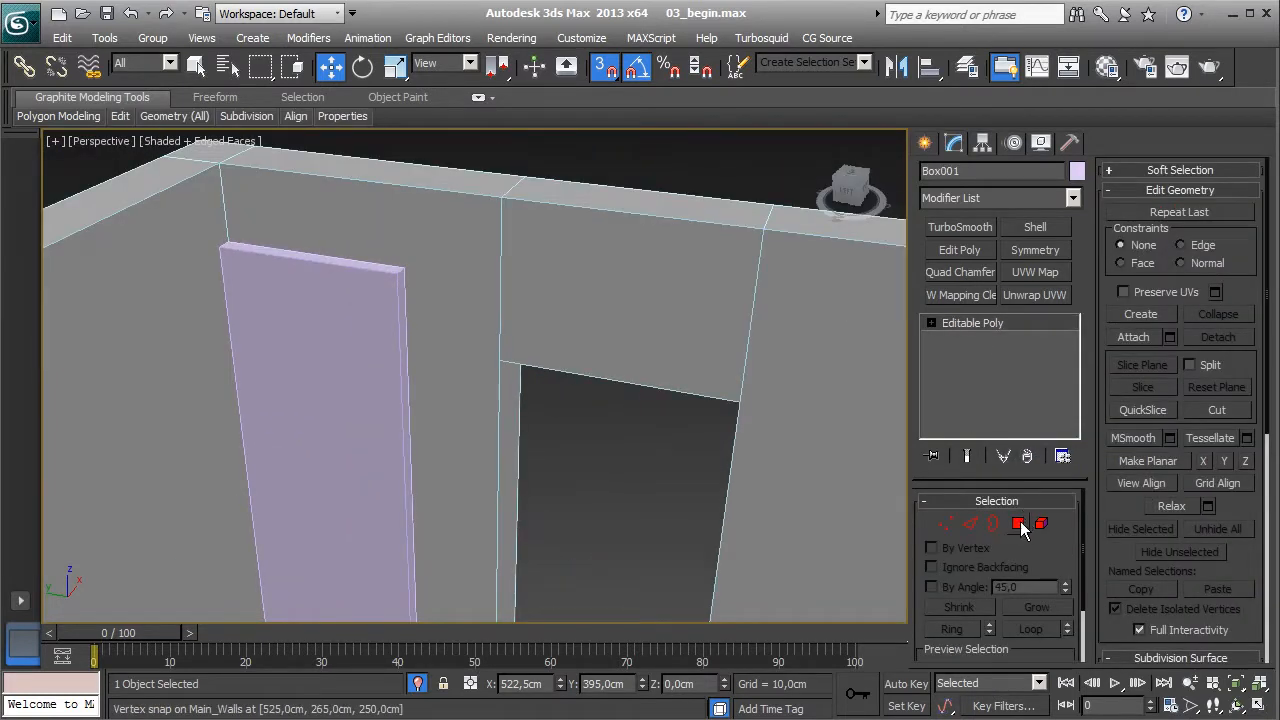
pyautogui.click(1018, 523)
pyautogui.click(287, 257)
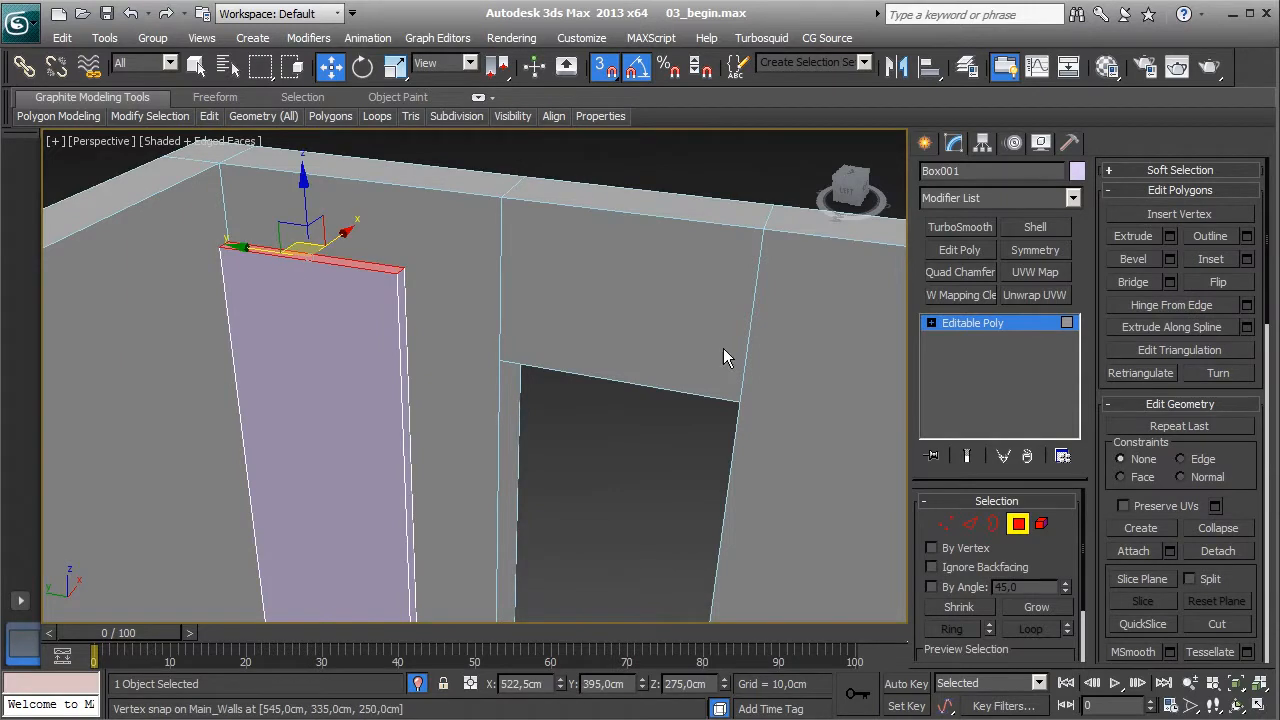
pyautogui.click(1170, 236)
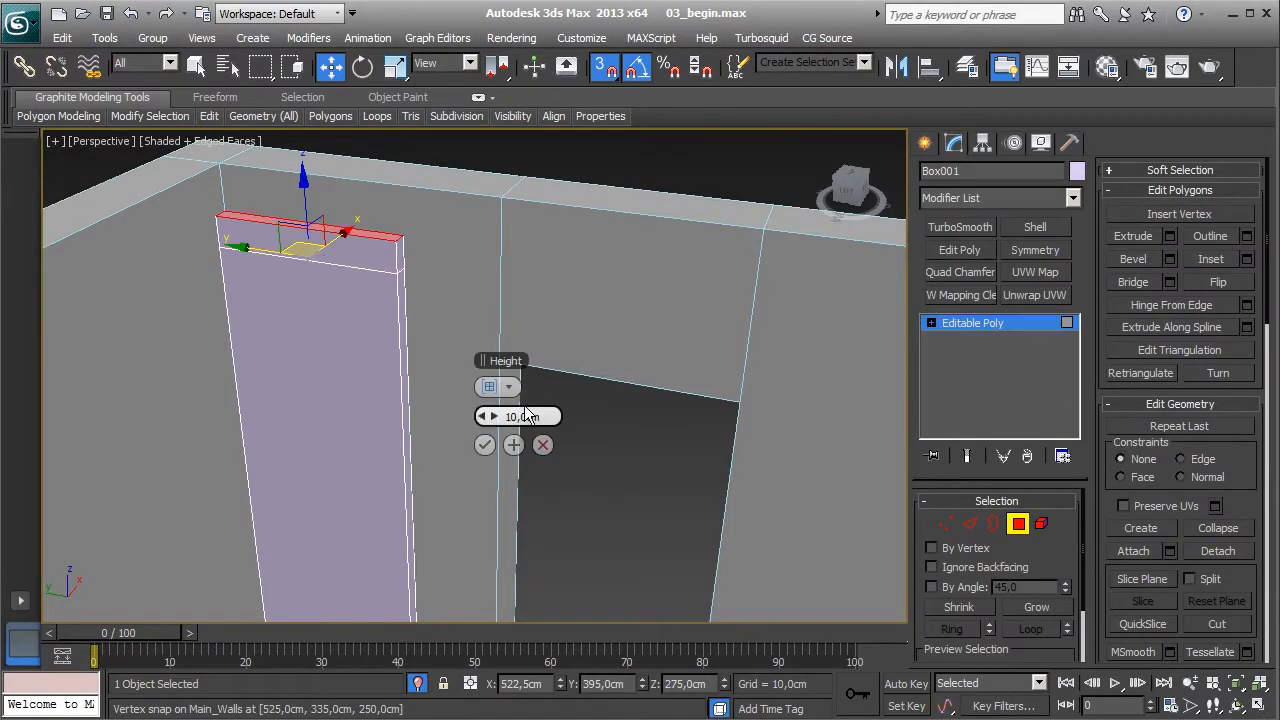
pyautogui.moveTo(530, 418); pyautogui.dragTo(516, 417)
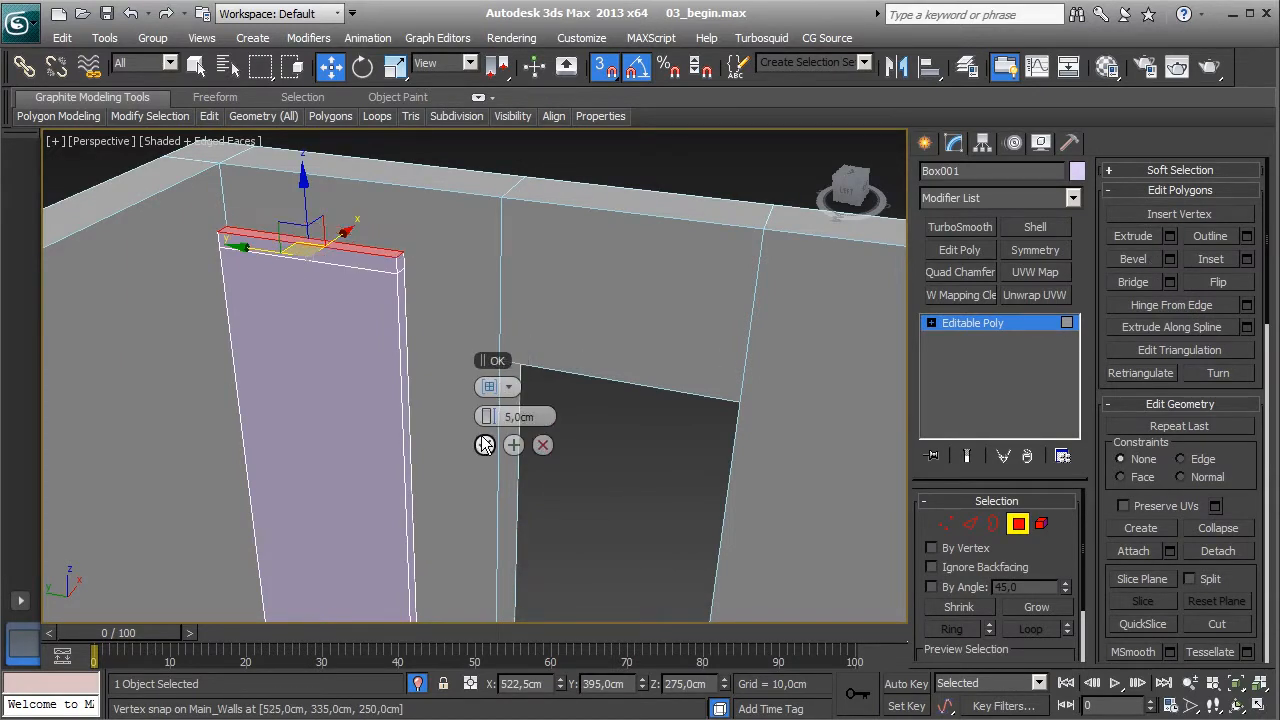
pyautogui.click(483, 446)
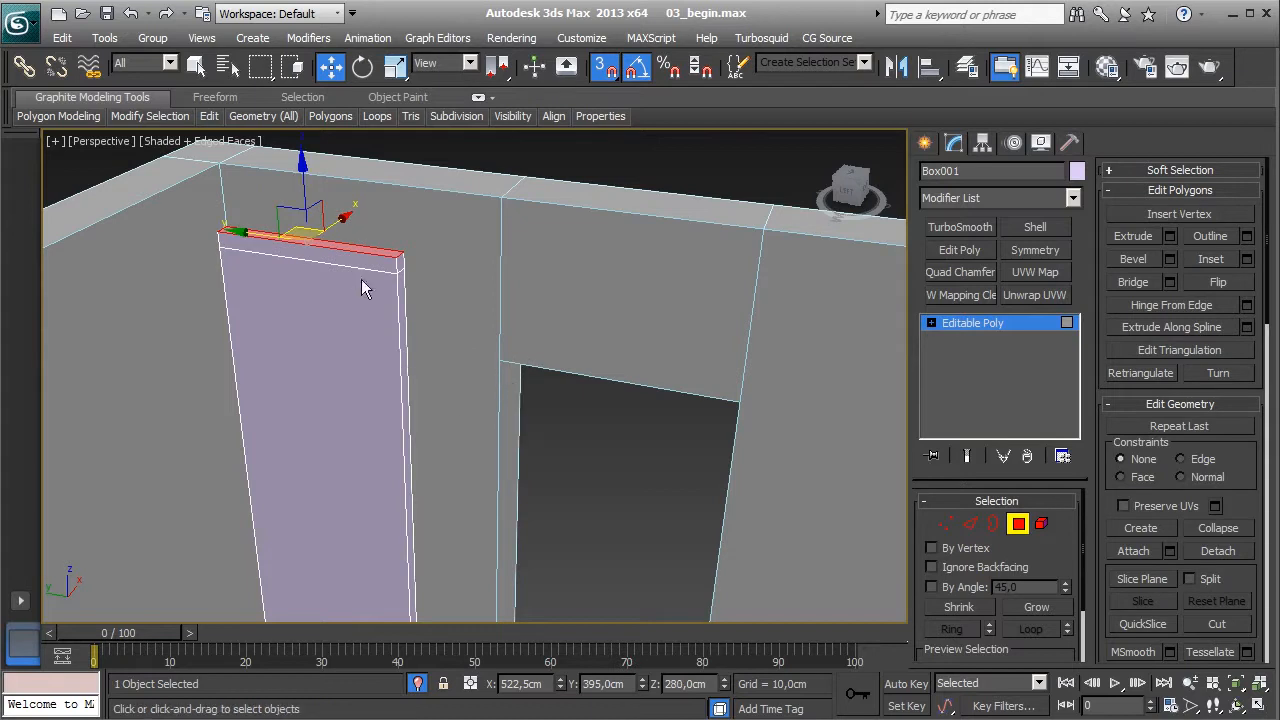
# - Extrude the side polygon of the panel's new top segment 485 cm along the wall to form the top beam
pyautogui.click(1170, 237)
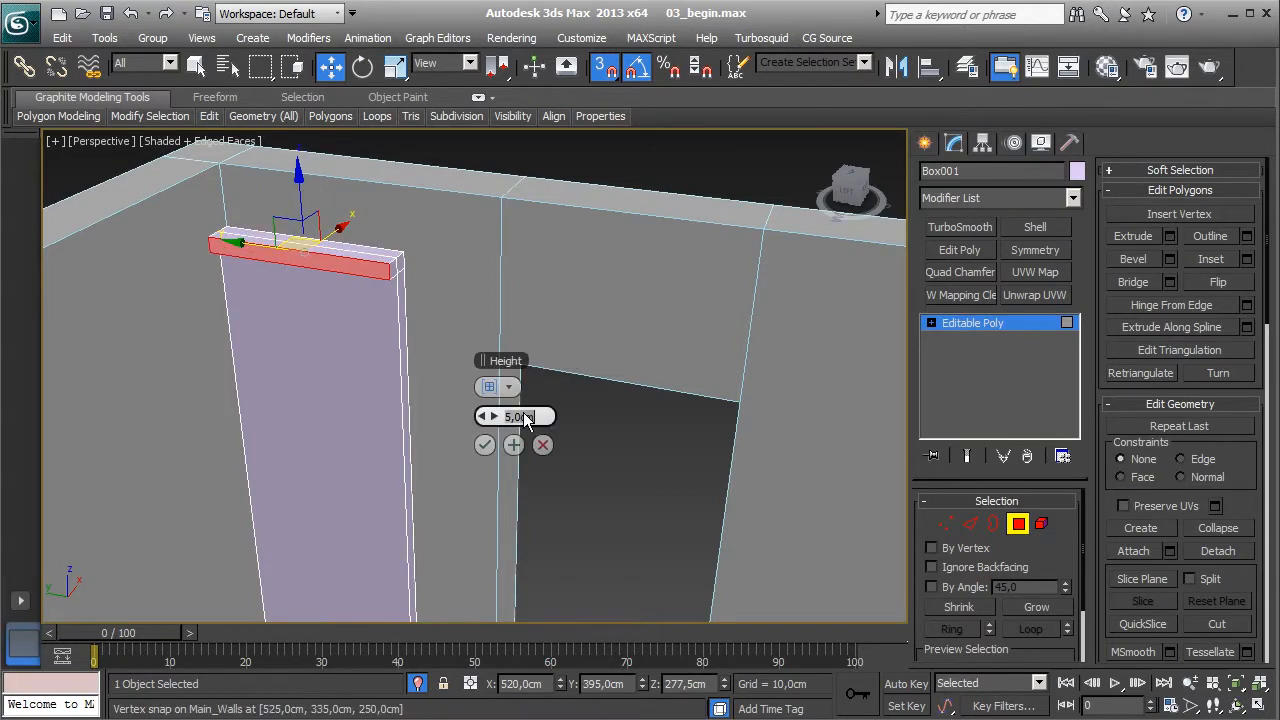
pyautogui.write('485')
pyautogui.press('Return')
pyautogui.scroll(-3, 345, 420)
pyautogui.scroll(-3, 355, 403)
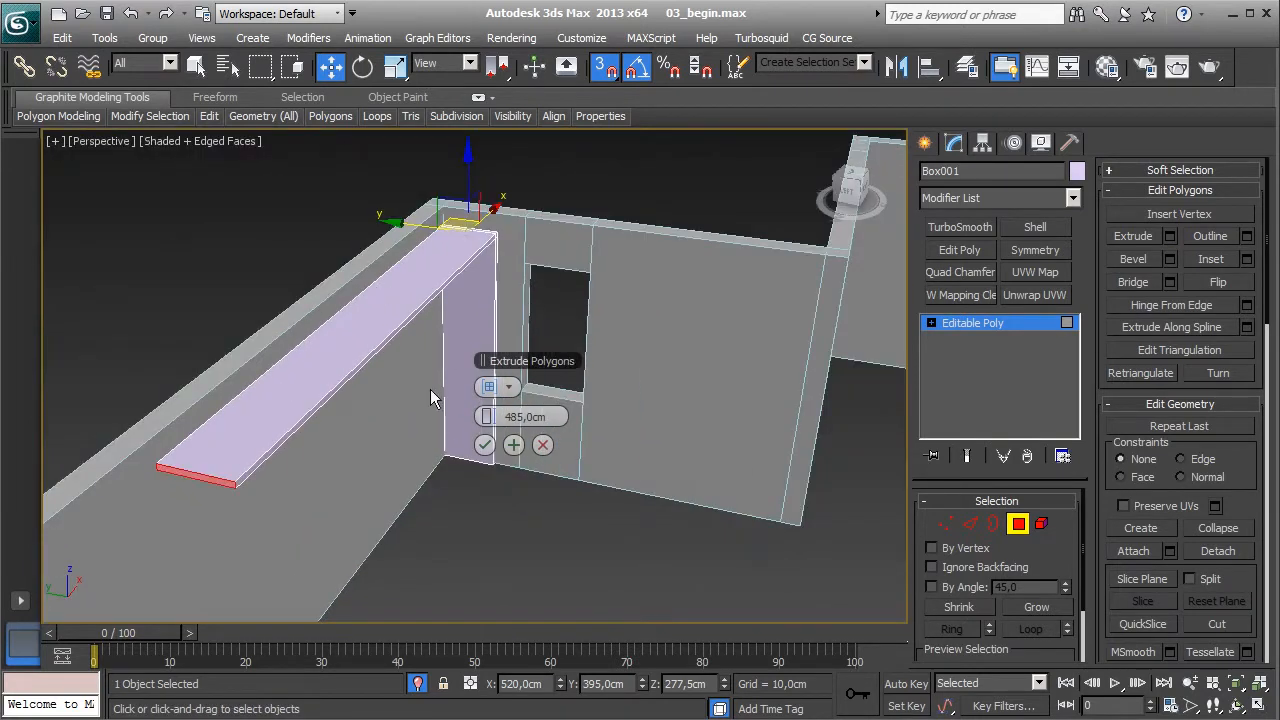
# - Extrude the beam's end polygon by a further 5 cm
pyautogui.click(513, 445)
pyautogui.doubleClick(527, 417)
pyautogui.write('50')
pyautogui.press('Return')
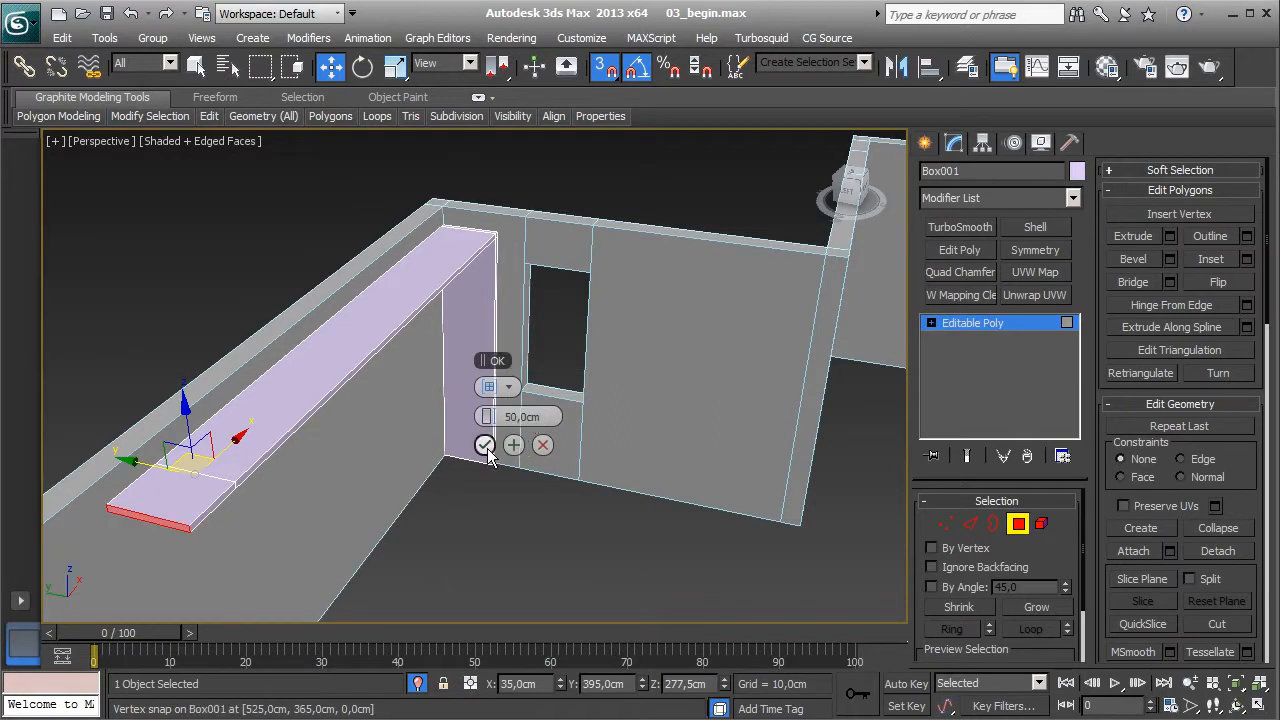
pyautogui.doubleClick(527, 417)
pyautogui.write('5')
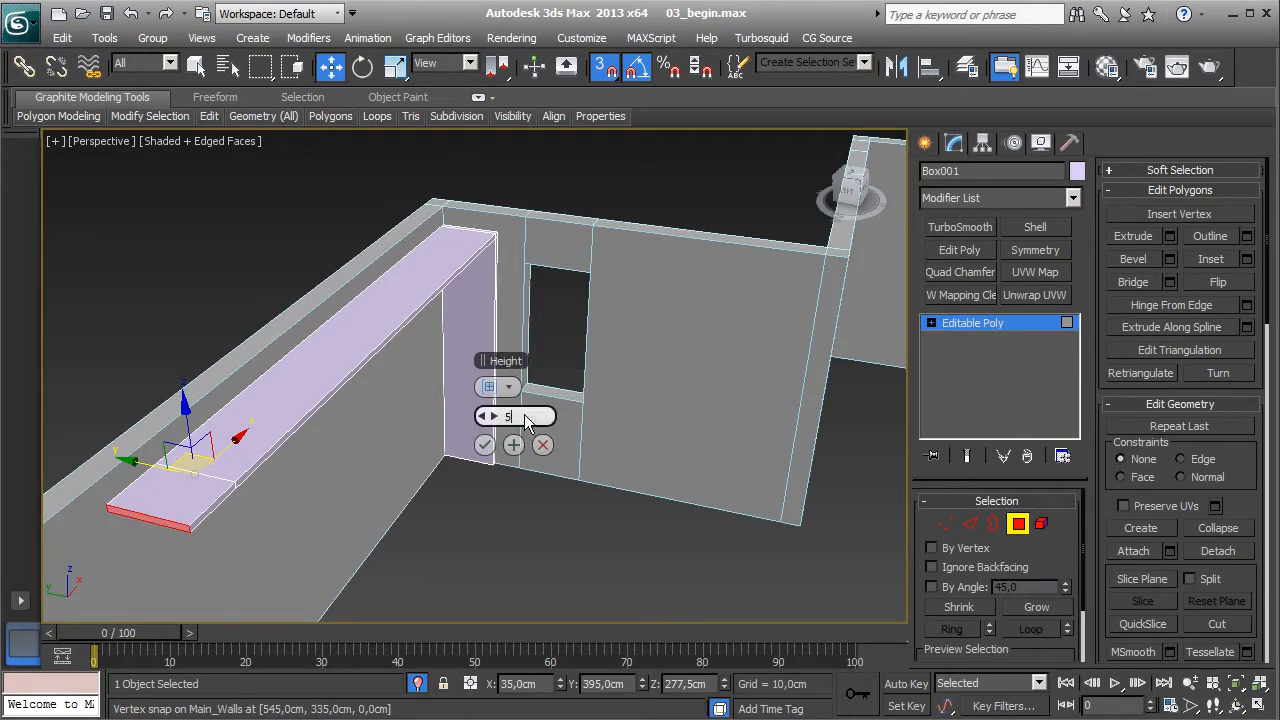
pyautogui.press('Return')
pyautogui.click(483, 446)
# - Extrude the underside polygon of the beam's 5 cm end segment 275 cm downward to form the second side panel
pyautogui.keyDown('alt'); pyautogui.moveTo(430, 436); pyautogui.dragTo(360, 338, button='middle'); pyautogui.keyUp('alt')
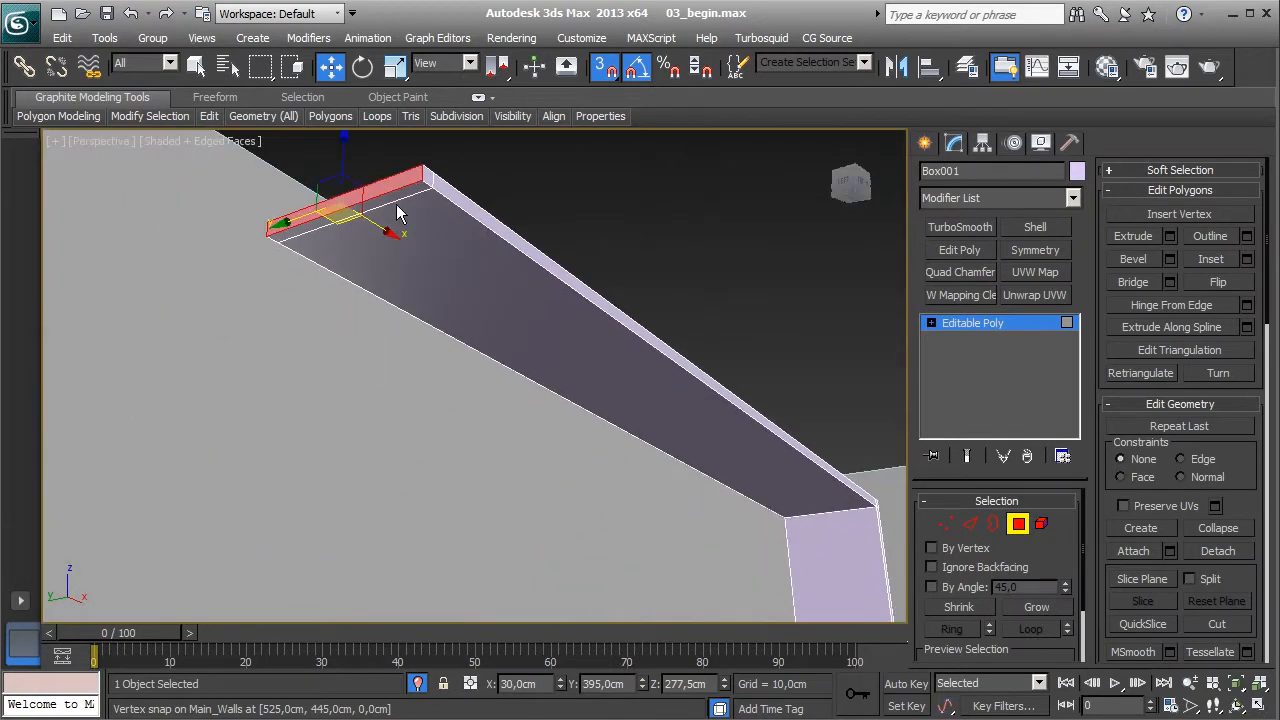
pyautogui.click(1169, 237)
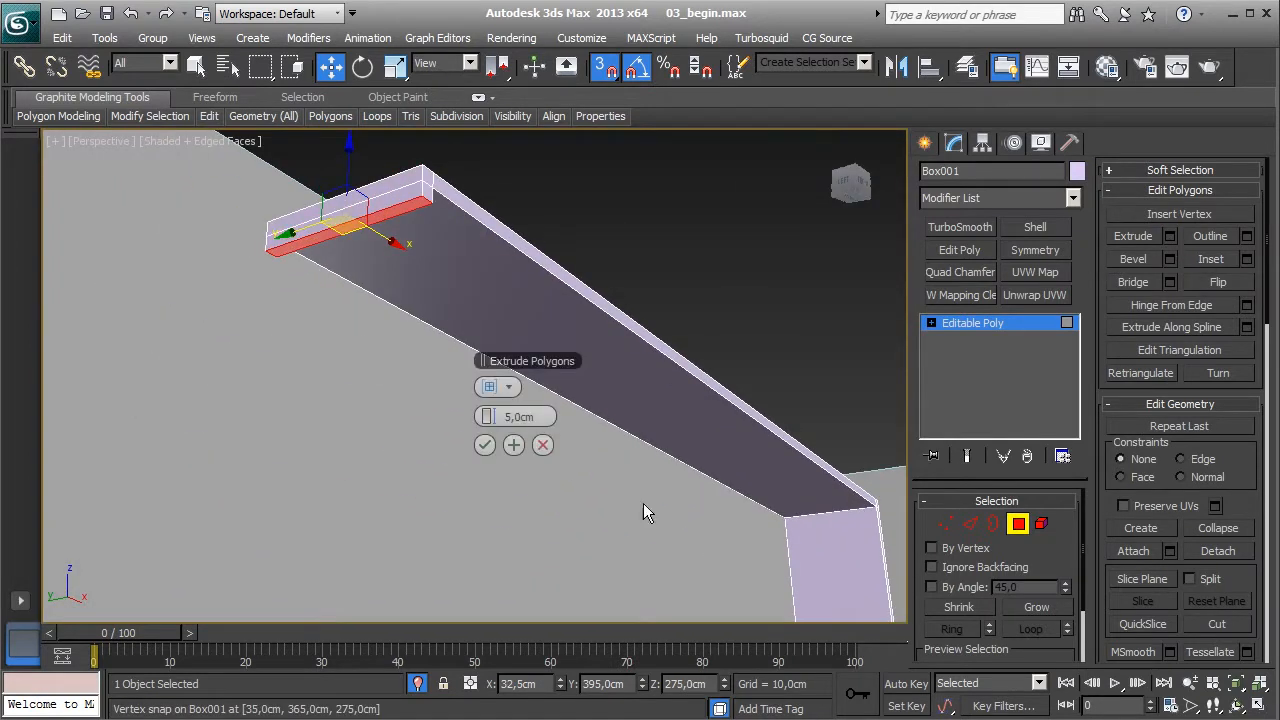
pyautogui.write('275')
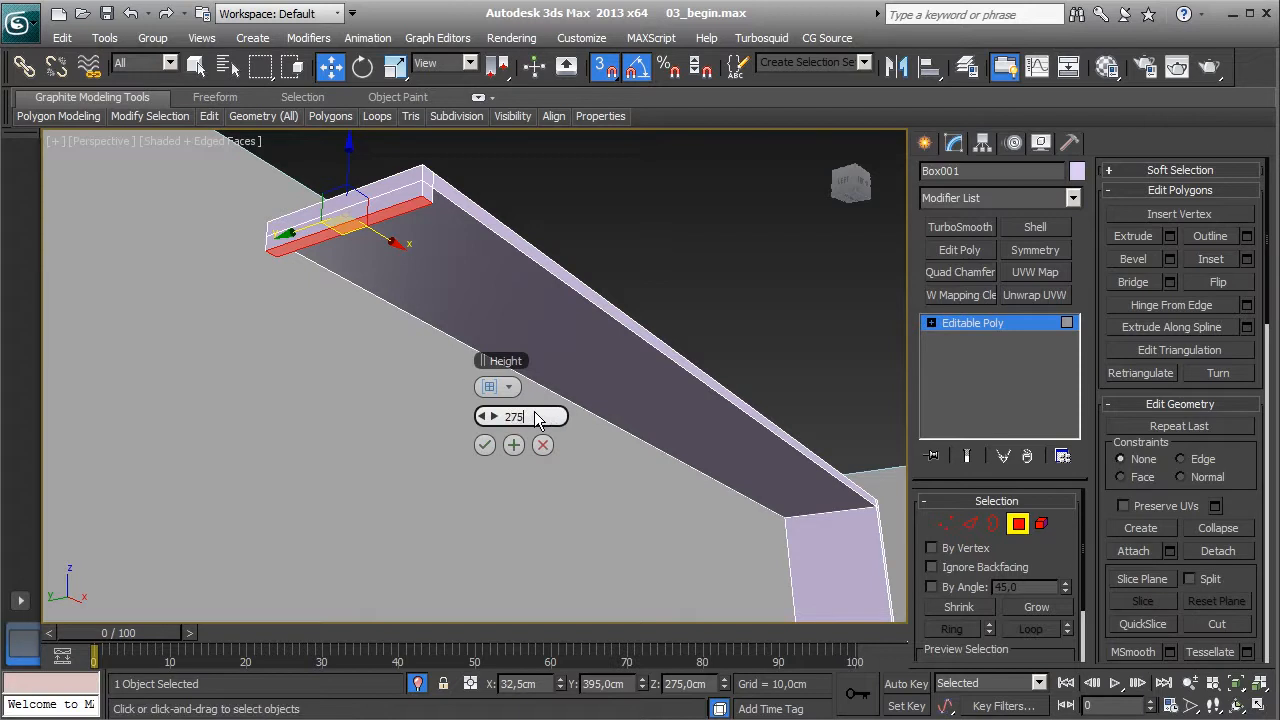
pyautogui.press('Return')
pyautogui.click(486, 448)
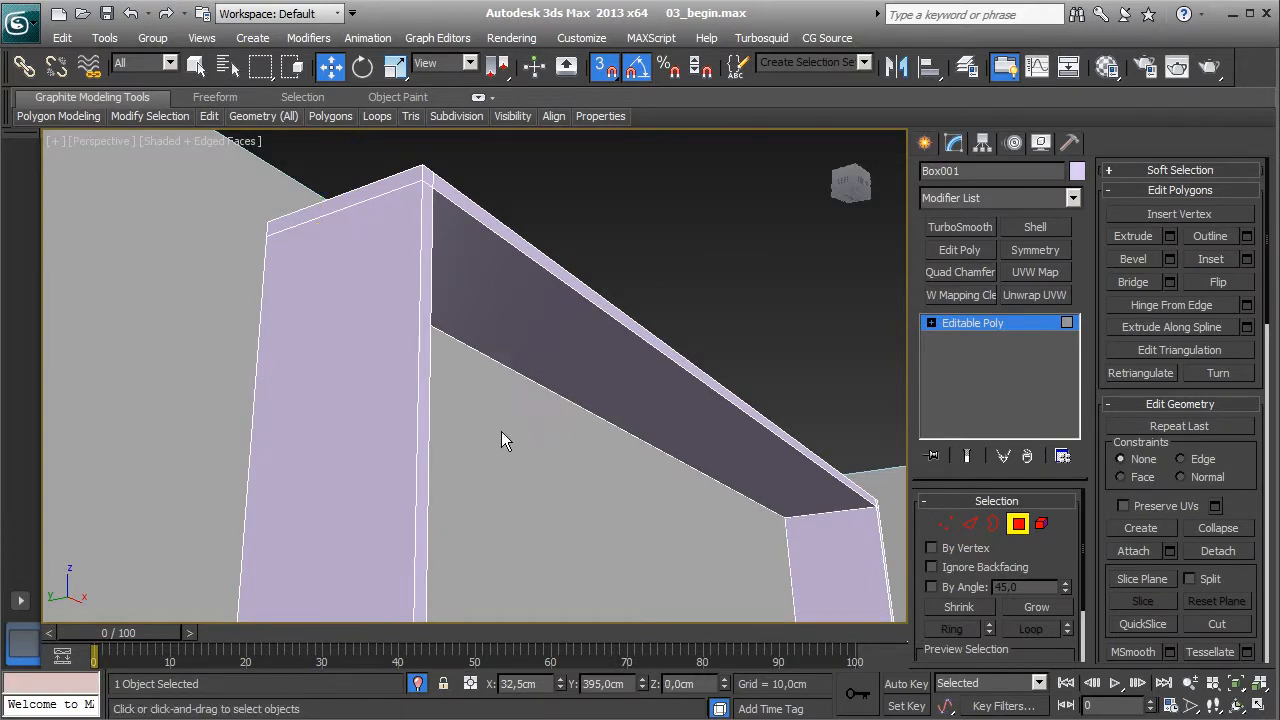
# - Turn off 3D snapping and isolate the finished frame object outside polygon editing
pyautogui.scroll(5, 582, 401)
pyautogui.press('s')
pyautogui.scroll(-5, 569, 442)
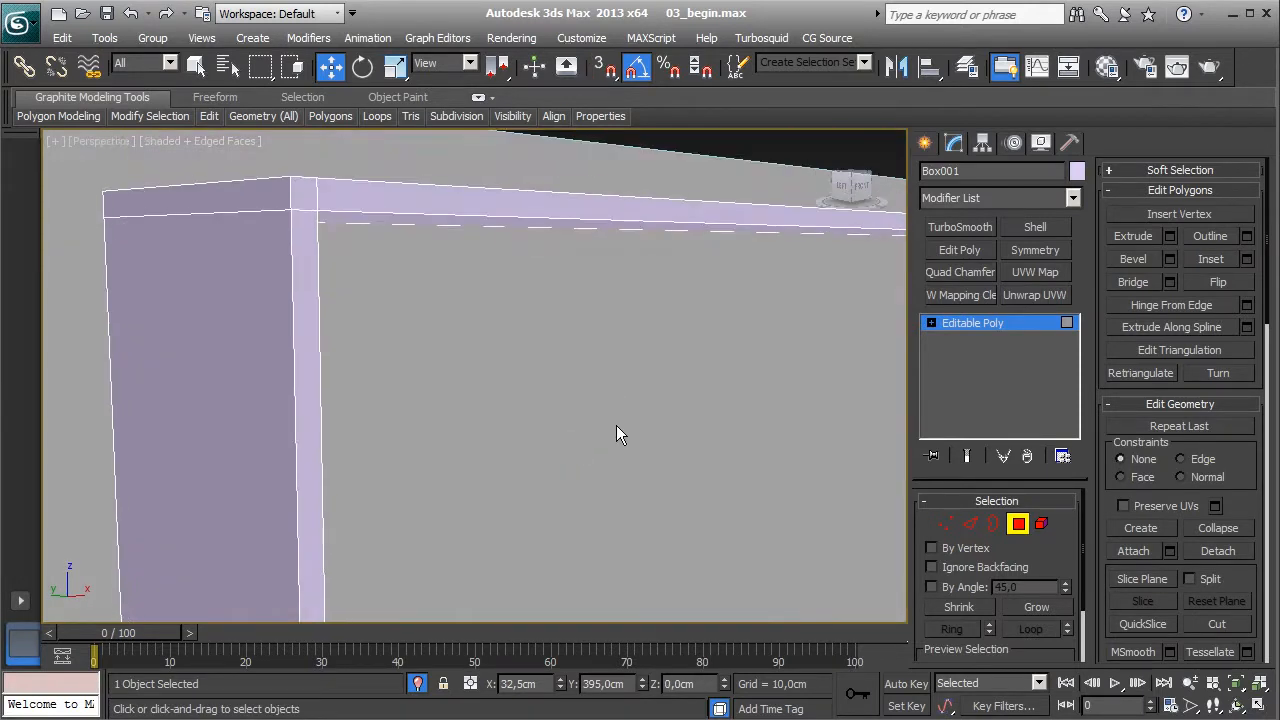
pyautogui.click(1018, 524)
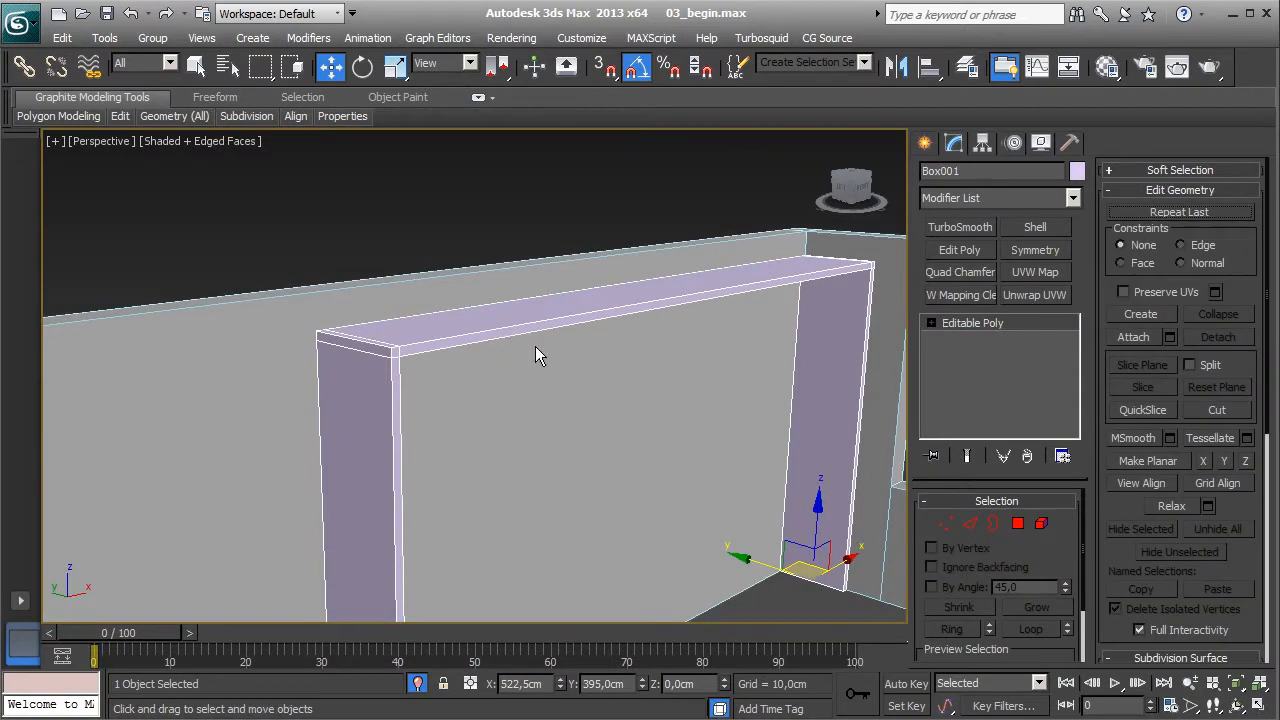
pyautogui.hotkey('alt', 'q')
pyautogui.keyDown('alt'); pyautogui.moveTo(595, 420); pyautogui.dragTo(513, 407, button='middle'); pyautogui.keyUp('alt')
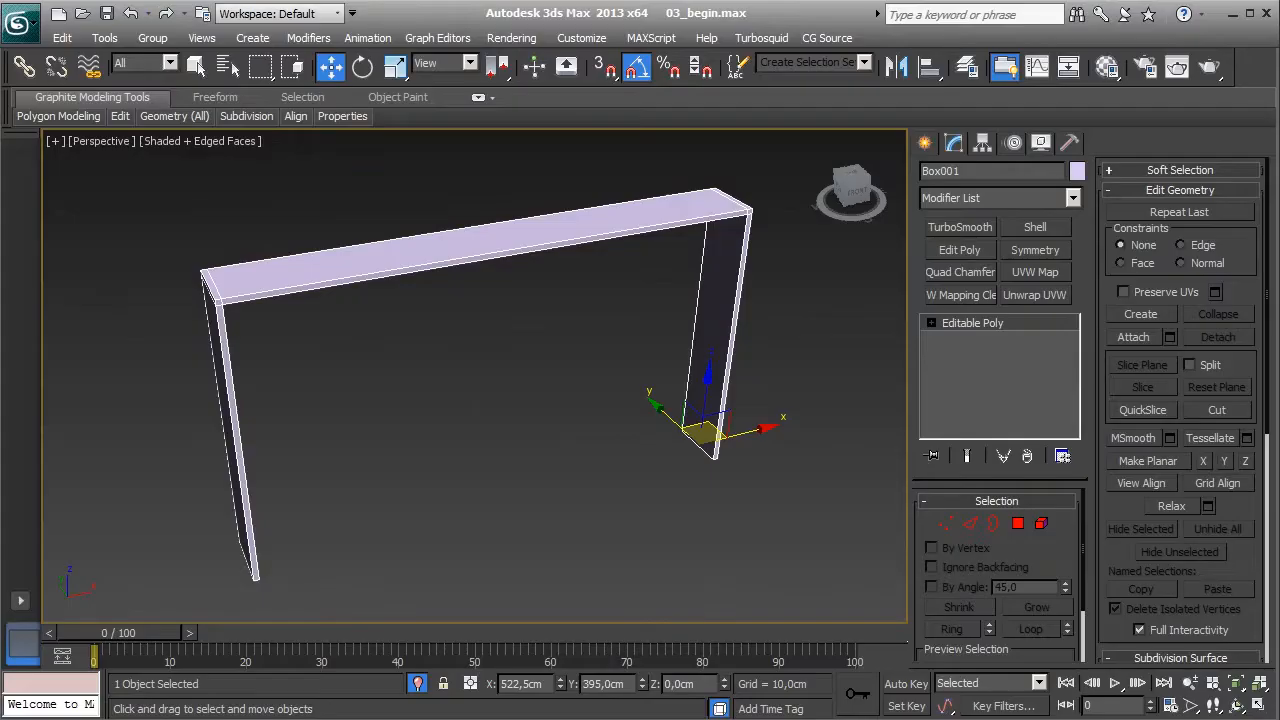
pyautogui.keyDown('alt'); pyautogui.moveTo(592, 478); pyautogui.dragTo(566, 520, button='middle'); pyautogui.keyUp('alt')
# - Create a low box between the two side panels, about 79 cm long, 247 cm wide and 63 cm high
pyautogui.click(924, 142)
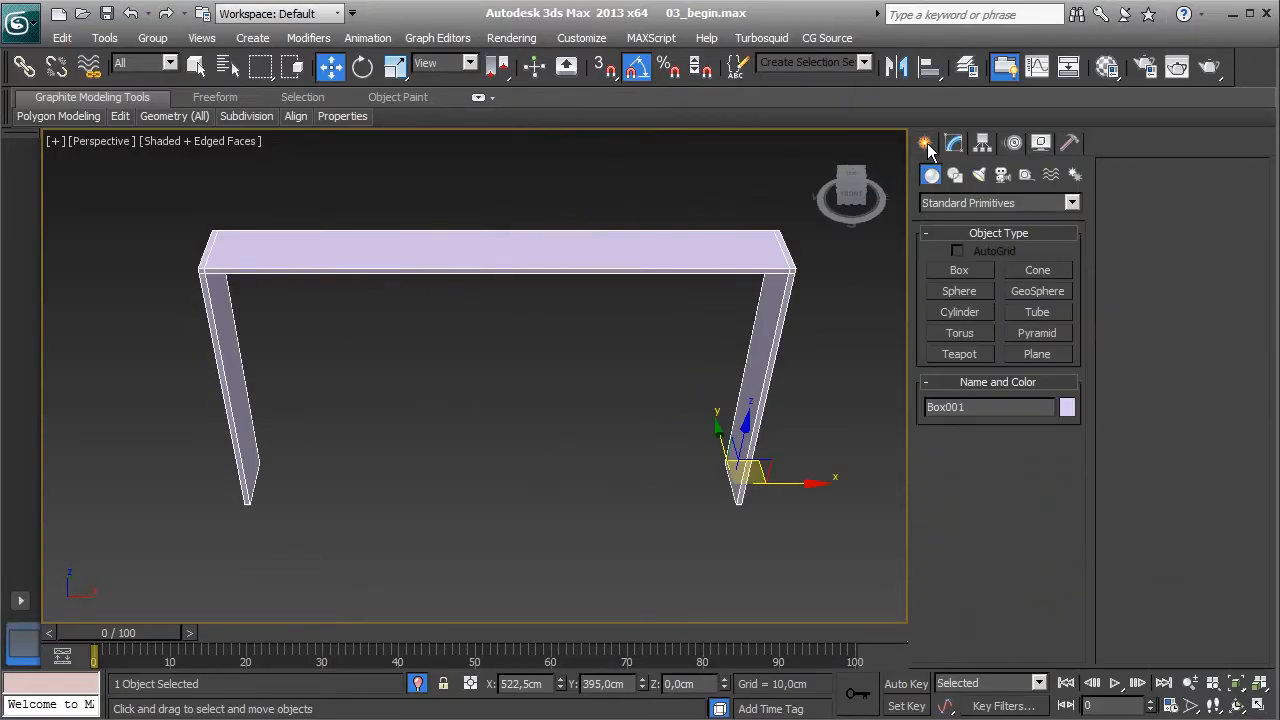
pyautogui.click(959, 270)
pyautogui.moveTo(312, 460); pyautogui.dragTo(551, 522)
pyautogui.click(551, 382)
pyautogui.press('w')
# - Set the low box's length to 52 cm
pyautogui.click(953, 142)
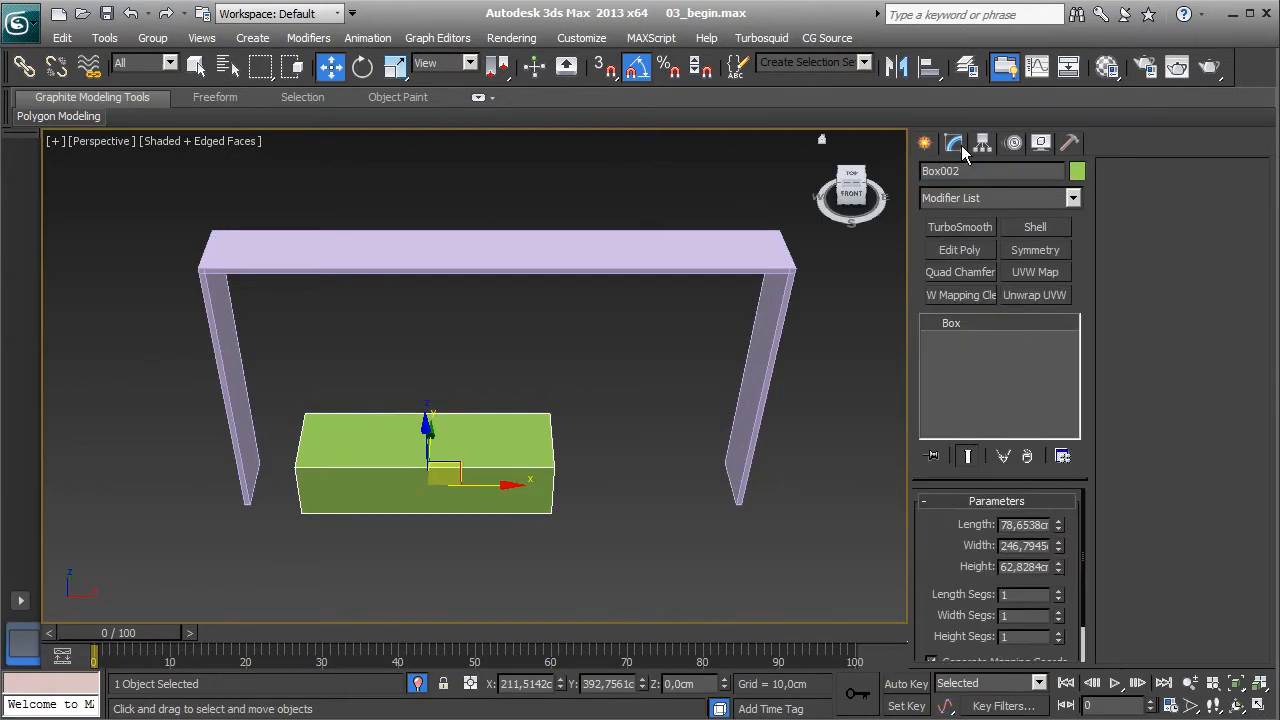
pyautogui.doubleClick(1041, 526)
pyautogui.write('15')
pyautogui.press('Return')
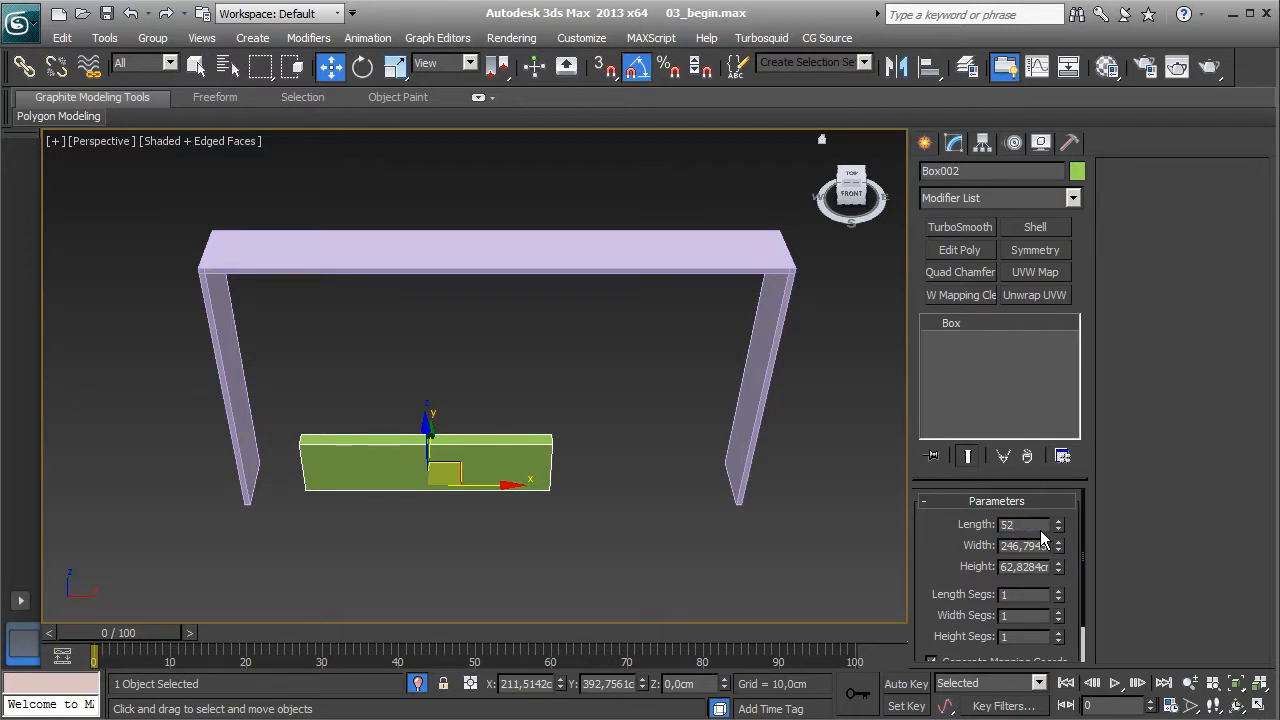
pyautogui.write('52')
pyautogui.press('Return')
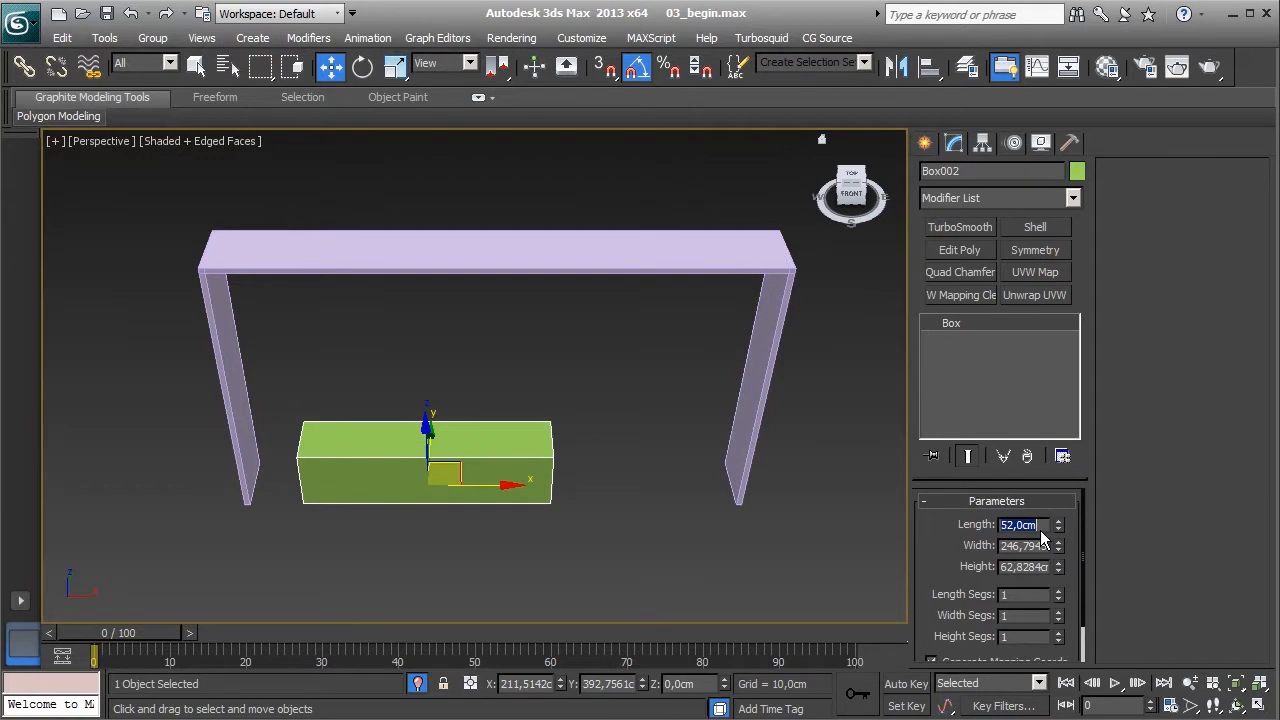
# - Set the low box's width to 180 cm and height to 15 cm
pyautogui.keyDown('alt'); pyautogui.moveTo(682, 543); pyautogui.dragTo(609, 458, button='middle'); pyautogui.keyUp('alt')
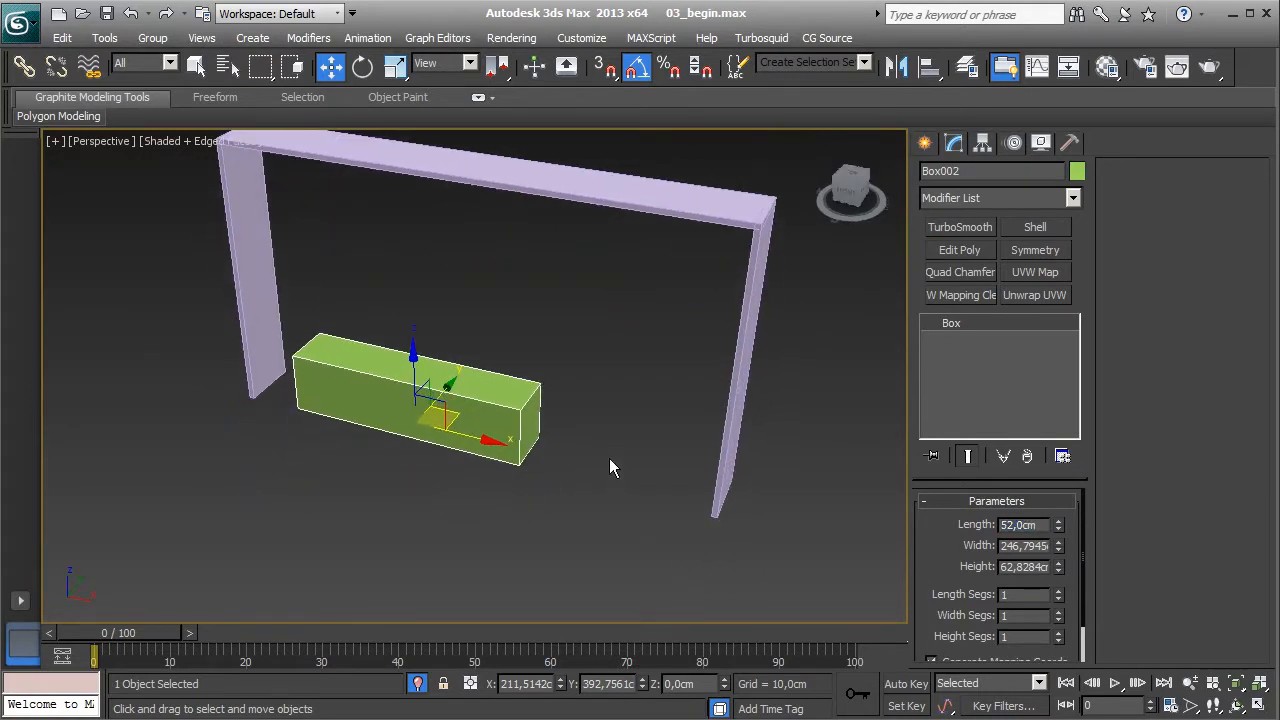
pyautogui.moveTo(677, 511)
pyautogui.keyDown('alt'); pyautogui.mouseDown(button='middle')
pyautogui.moveTo(623, 443)
pyautogui.moveTo(657, 510)
pyautogui.mouseUp(button='middle'); pyautogui.keyUp('alt')
pyautogui.scroll(3, 623, 443)
pyautogui.doubleClick(1043, 548)
pyautogui.write('180')
pyautogui.press('Return')
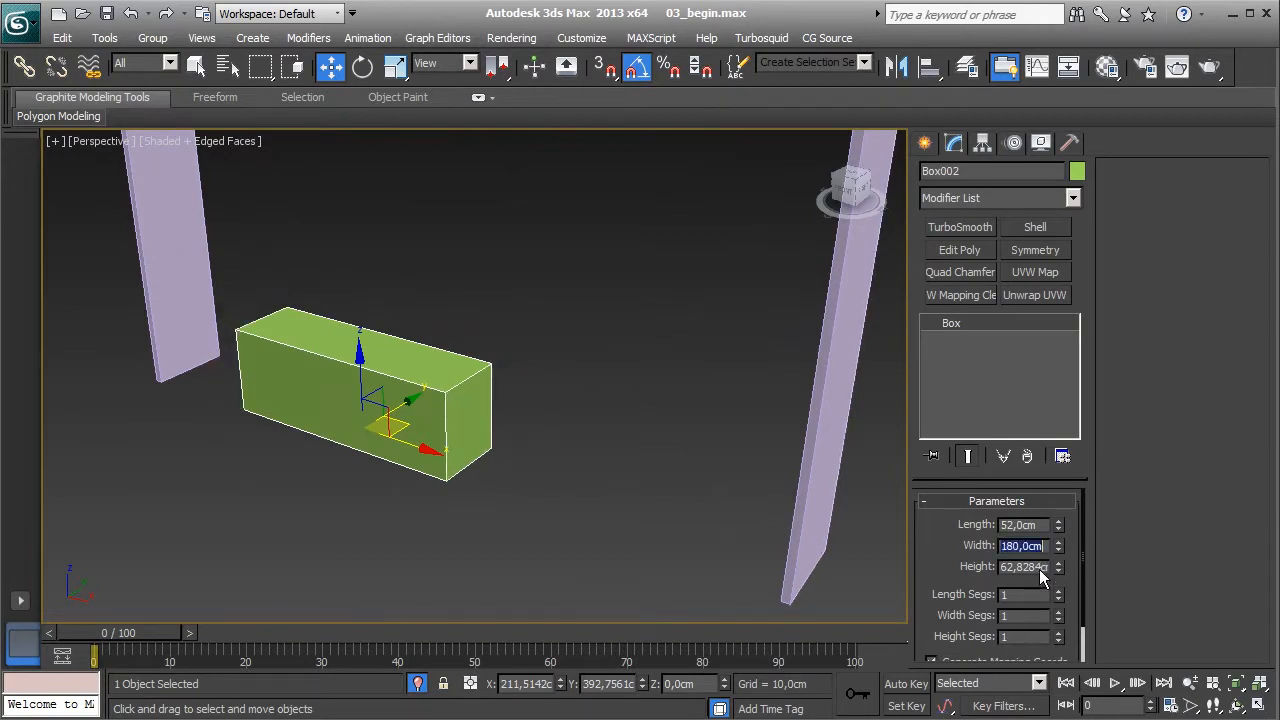
pyautogui.doubleClick(1040, 568)
pyautogui.write('15')
pyautogui.press('Return')
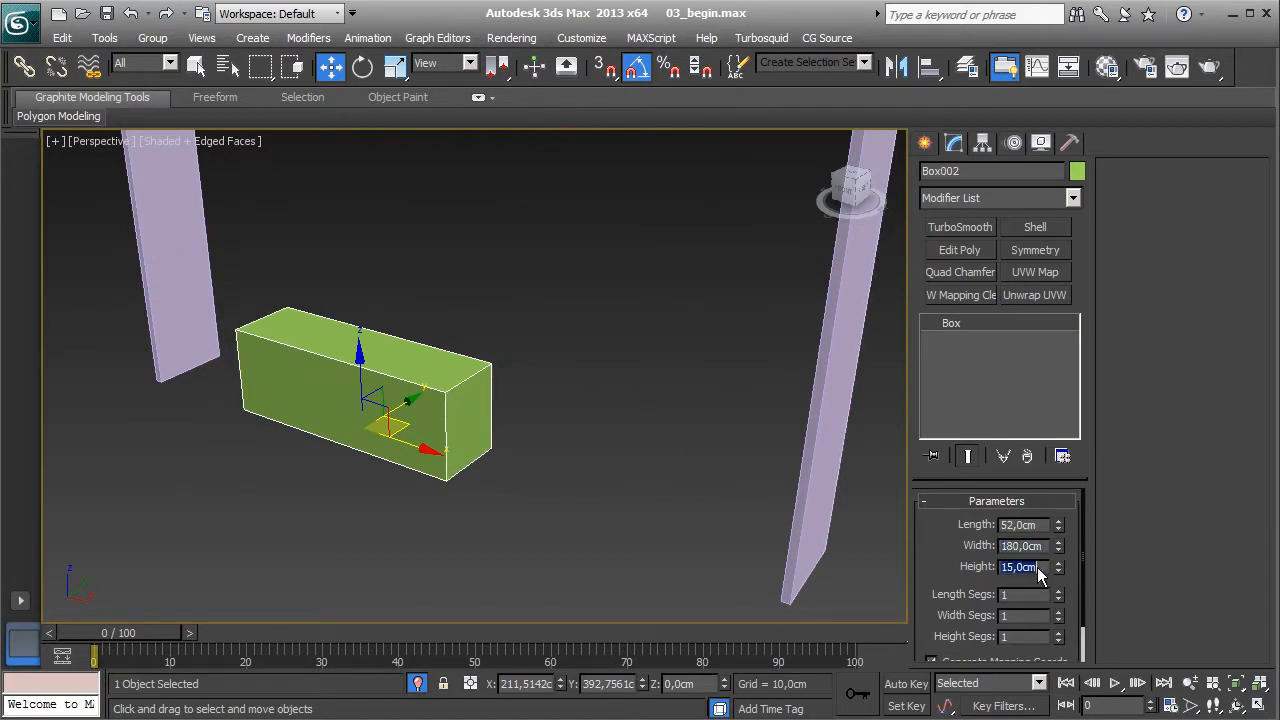
# - Turn on 3D snapping and move the plinth box so its bottom back corner snaps to the second side panel's inner back corner
pyautogui.press('z')
pyautogui.keyDown('alt'); pyautogui.moveTo(424, 422); pyautogui.dragTo(642, 430, button='middle'); pyautogui.keyUp('alt')
pyautogui.press('s')
pyautogui.moveTo(240, 352); pyautogui.dragTo(346, 298)
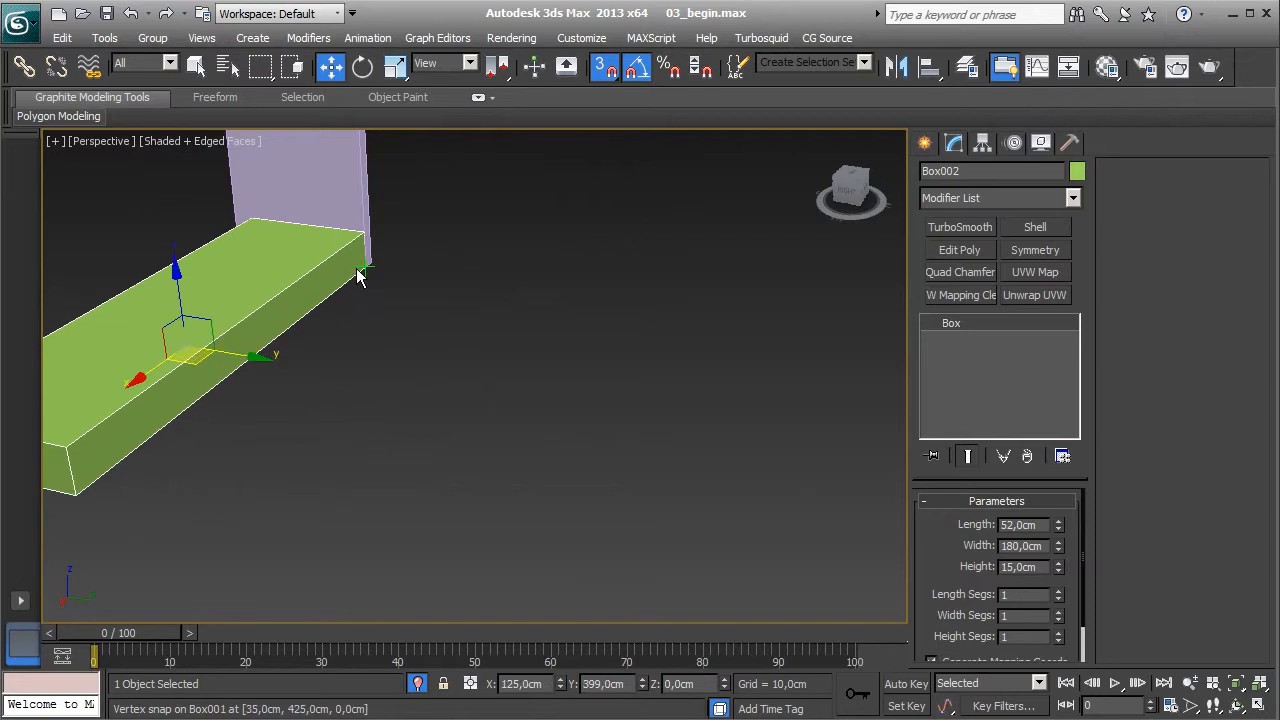
# - Create a cabinet box in front of the plinth, about 82 cm long, 110 cm wide and 125 cm high
pyautogui.keyDown('alt'); pyautogui.moveTo(317, 380); pyautogui.dragTo(458, 449, button='middle'); pyautogui.keyUp('alt')
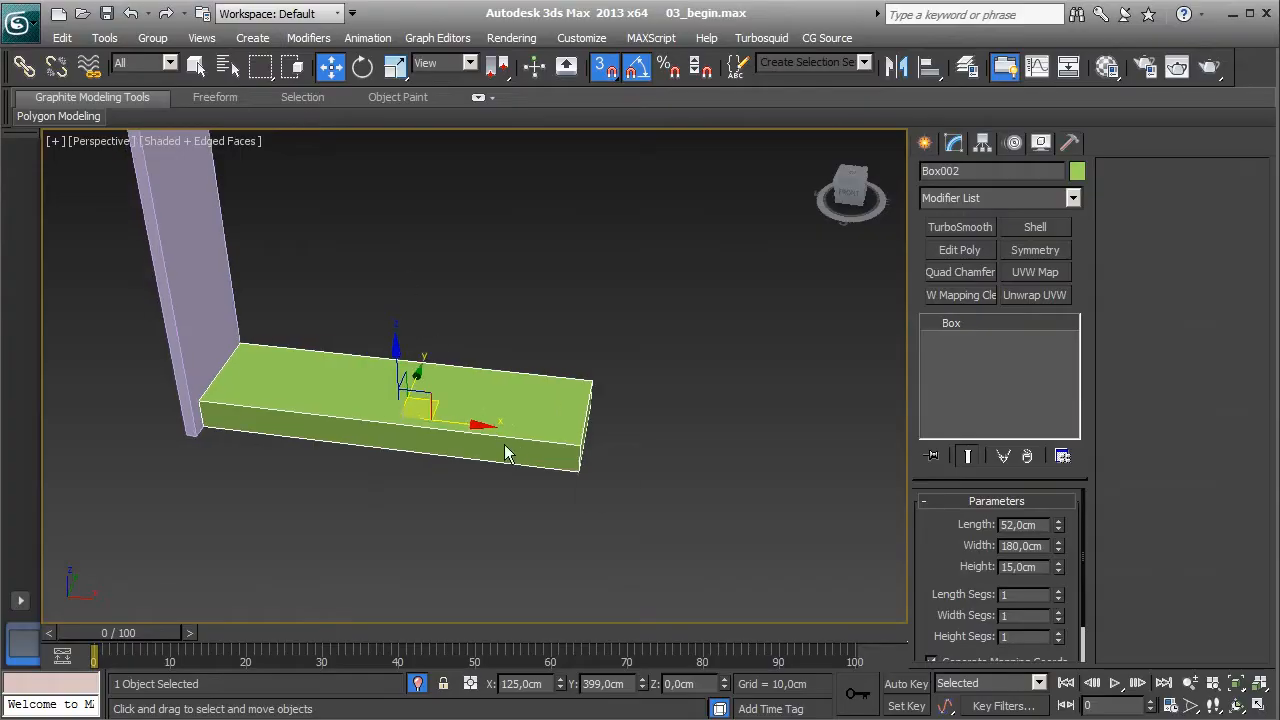
pyautogui.click(924, 142)
pyautogui.click(960, 270)
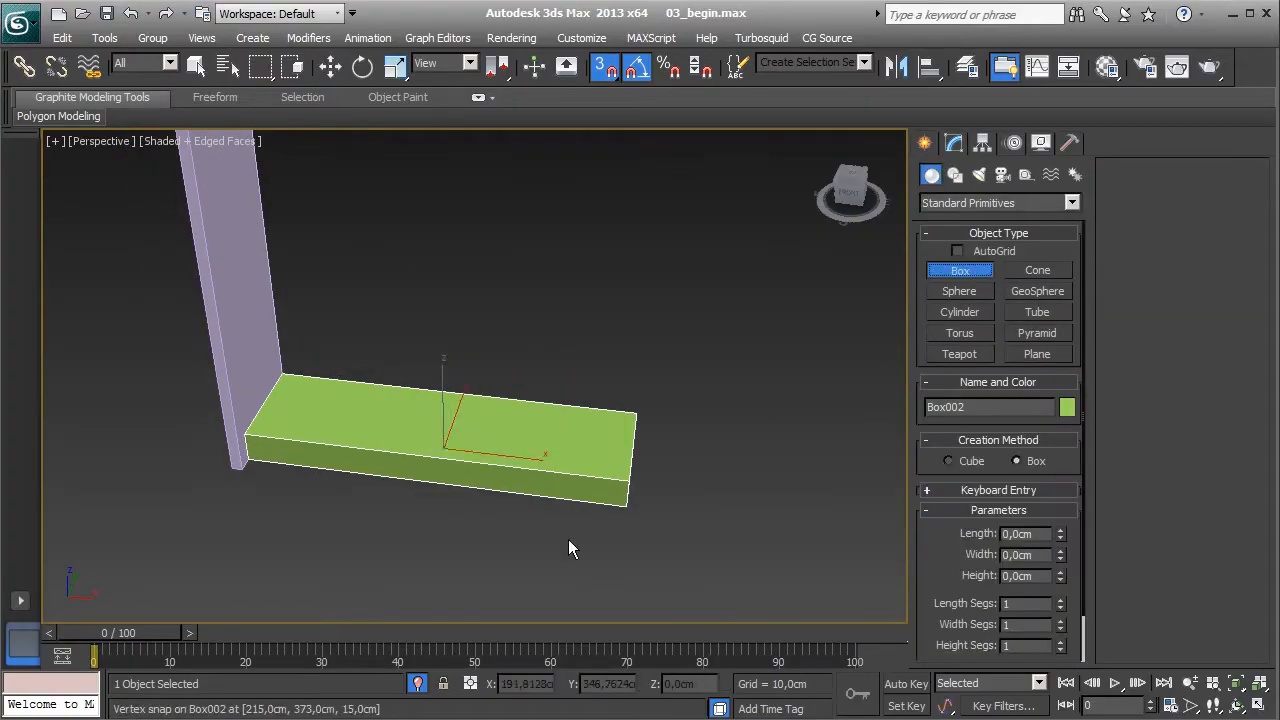
pyautogui.scroll(-2, 600, 410)
pyautogui.moveTo(362, 425); pyautogui.dragTo(528, 533)
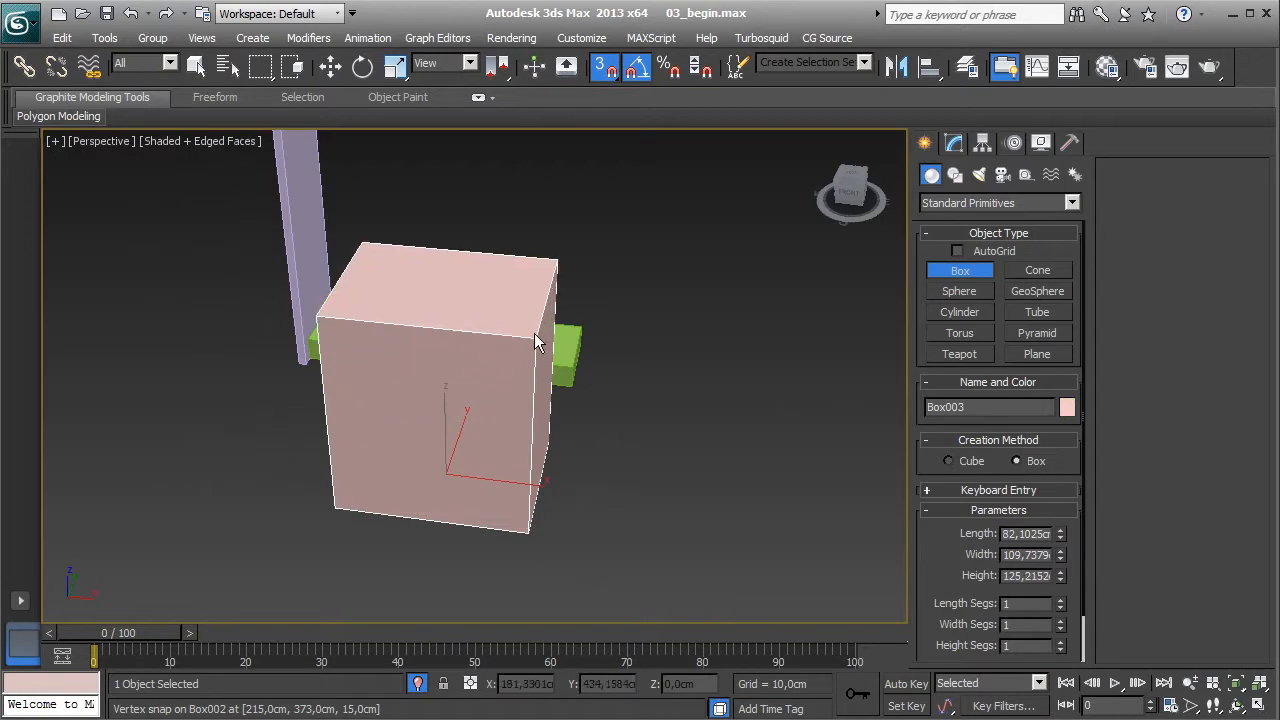
pyautogui.click(534, 334)
pyautogui.rightClick(811, 277)
# - Set the cabinet box's width to 60 cm, height to 71 cm and length to 58 cm
pyautogui.click(954, 142)
pyautogui.doubleClick(1022, 546)
pyautogui.write('60')
pyautogui.press('Tab')
pyautogui.write('71')
pyautogui.press('Return')
pyautogui.doubleClick(1033, 525)
pyautogui.write('58')
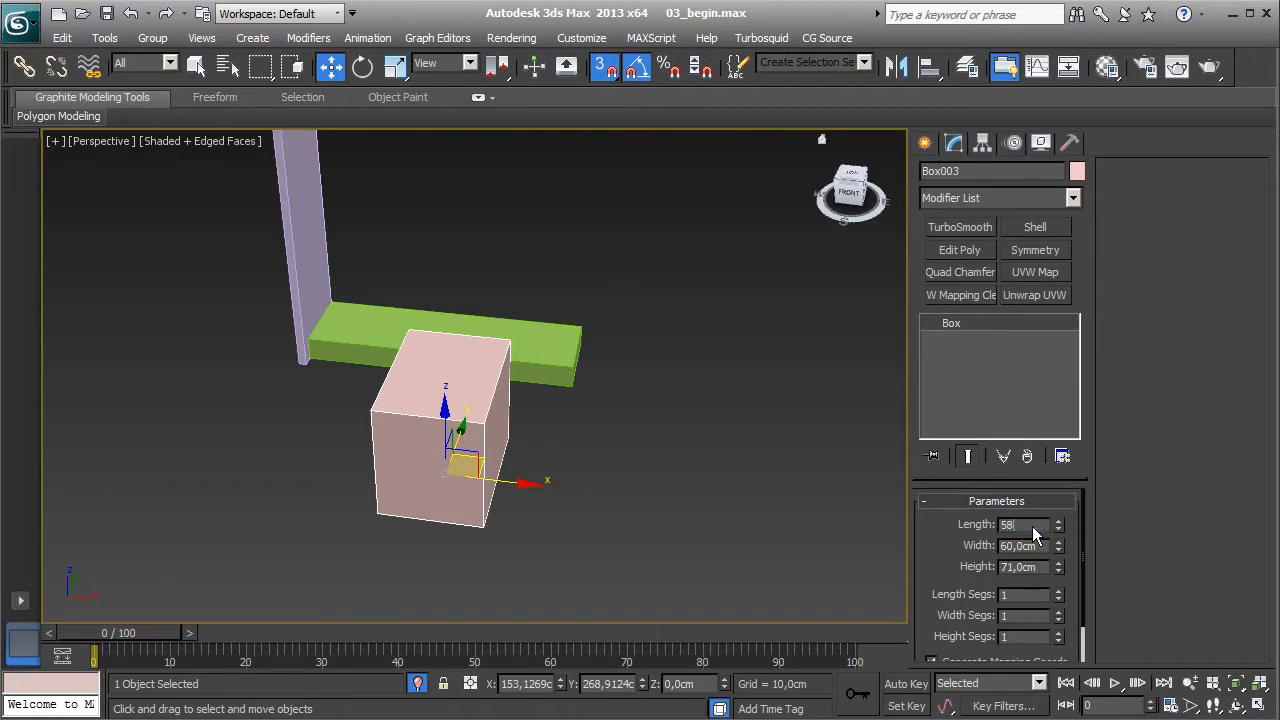
pyautogui.press('Return')
# - Move the cabinet box so its bottom back corner snaps to the plinth's top back corner beside the side panel
pyautogui.keyDown('alt'); pyautogui.moveTo(601, 503); pyautogui.dragTo(563, 473, button='middle'); pyautogui.keyUp('alt')
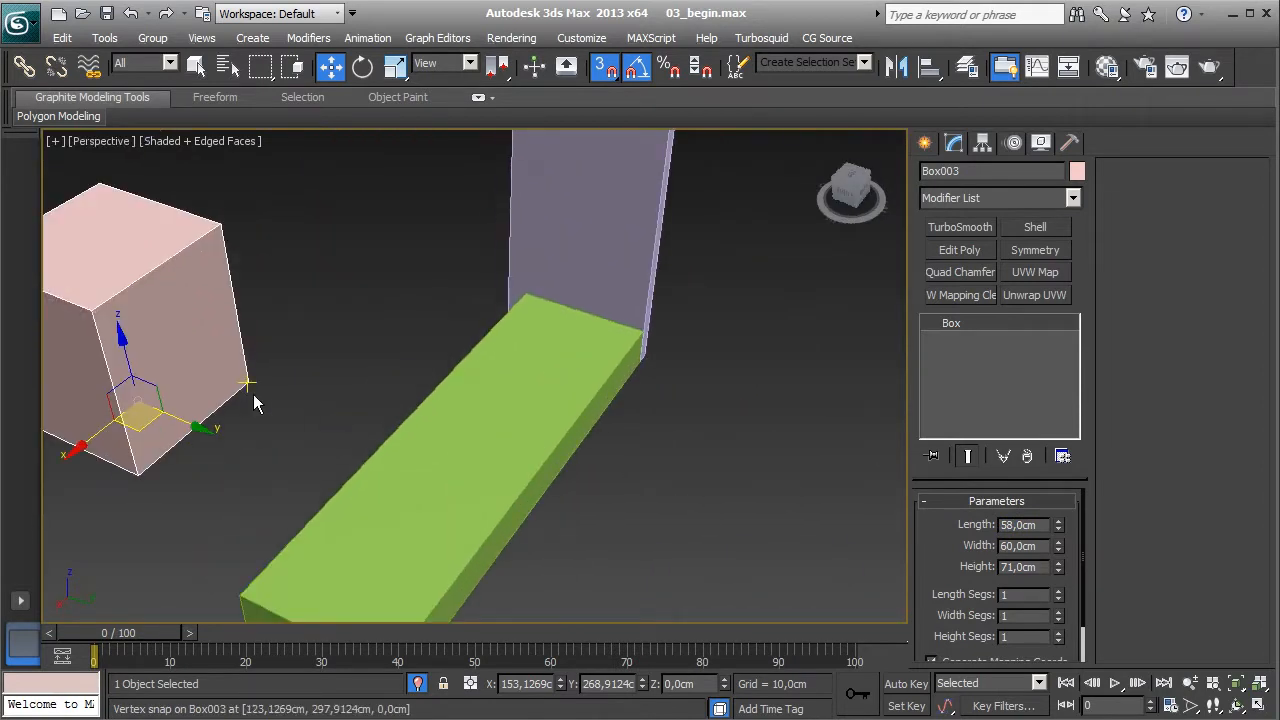
pyautogui.moveTo(247, 386); pyautogui.dragTo(303, 397)
pyautogui.moveTo(596, 327); pyautogui.dragTo(646, 334)
pyautogui.scroll(-3, 675, 410)
# - Clone the cabinet box as a copy along the X axis and snap it flush against the first cabinet
pyautogui.press('s')
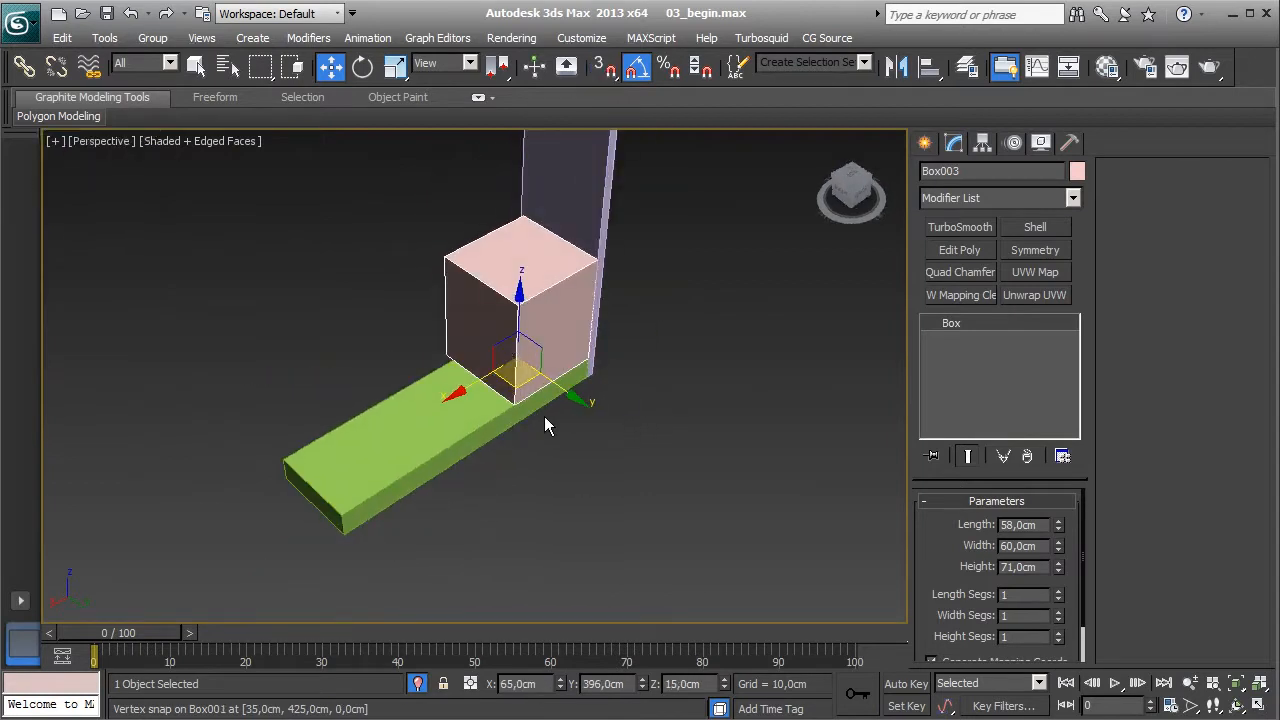
pyautogui.moveTo(482, 395)
pyautogui.keyDown('shift'); pyautogui.mouseDown()
pyautogui.moveTo(470, 430)
pyautogui.moveTo(510, 410)
pyautogui.mouseUp(); pyautogui.keyUp('shift')
pyautogui.click(640, 453)
pyautogui.press('s')
pyautogui.press('s')
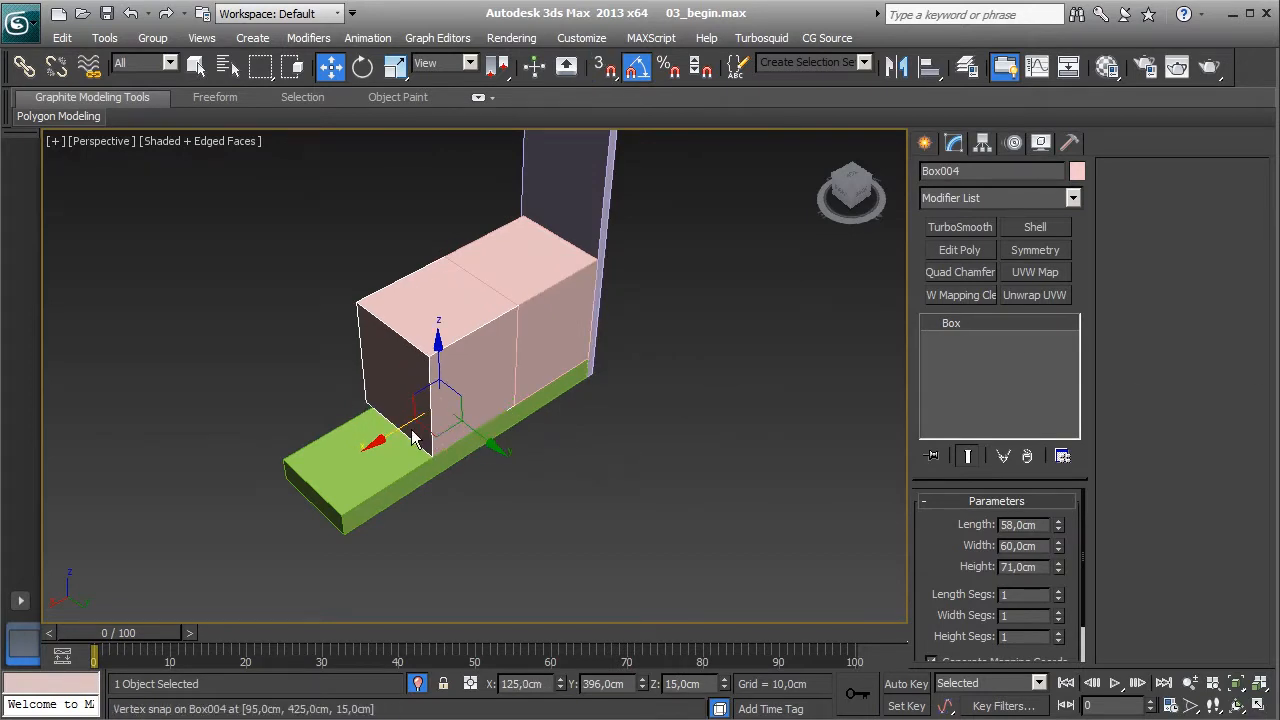
# - Clone the second cabinet box as a copy along the X axis and snap it flush beside it on the plinth
pyautogui.moveTo(408, 444)
pyautogui.keyDown('shift'); pyautogui.mouseDown()
pyautogui.moveTo(310, 470)
pyautogui.moveTo(290, 505)
pyautogui.mouseUp(); pyautogui.keyUp('shift')
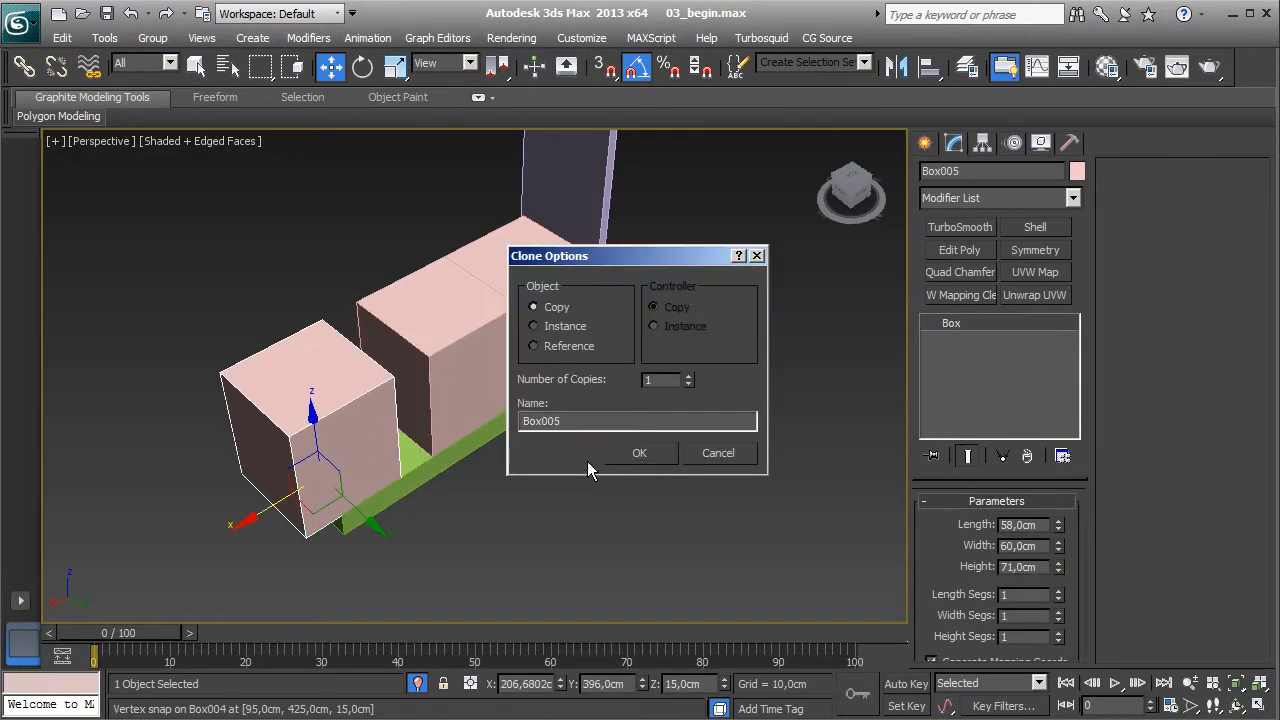
pyautogui.click(637, 453)
pyautogui.press('s')
pyautogui.moveTo(393, 473); pyautogui.dragTo(422, 468)
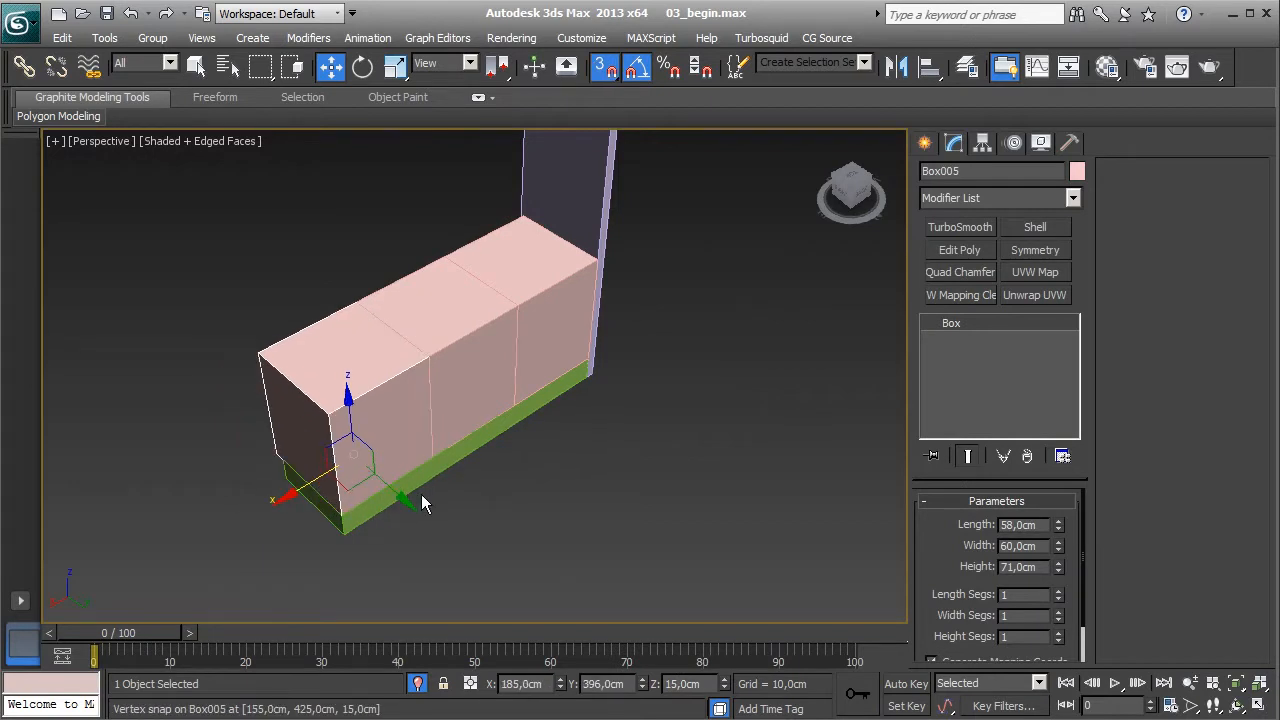
# - Look over the three cabinets on the plinth and switch to the kitchen drawing in Adobe Reader to check the dimensions
pyautogui.keyDown('alt'); pyautogui.moveTo(420, 493); pyautogui.dragTo(617, 480, button='middle'); pyautogui.keyUp('alt')
pyautogui.keyDown('alt'); pyautogui.moveTo(409, 469); pyautogui.dragTo(511, 492, button='middle'); pyautogui.keyUp('alt')
pyautogui.scroll(-3, 511, 492)
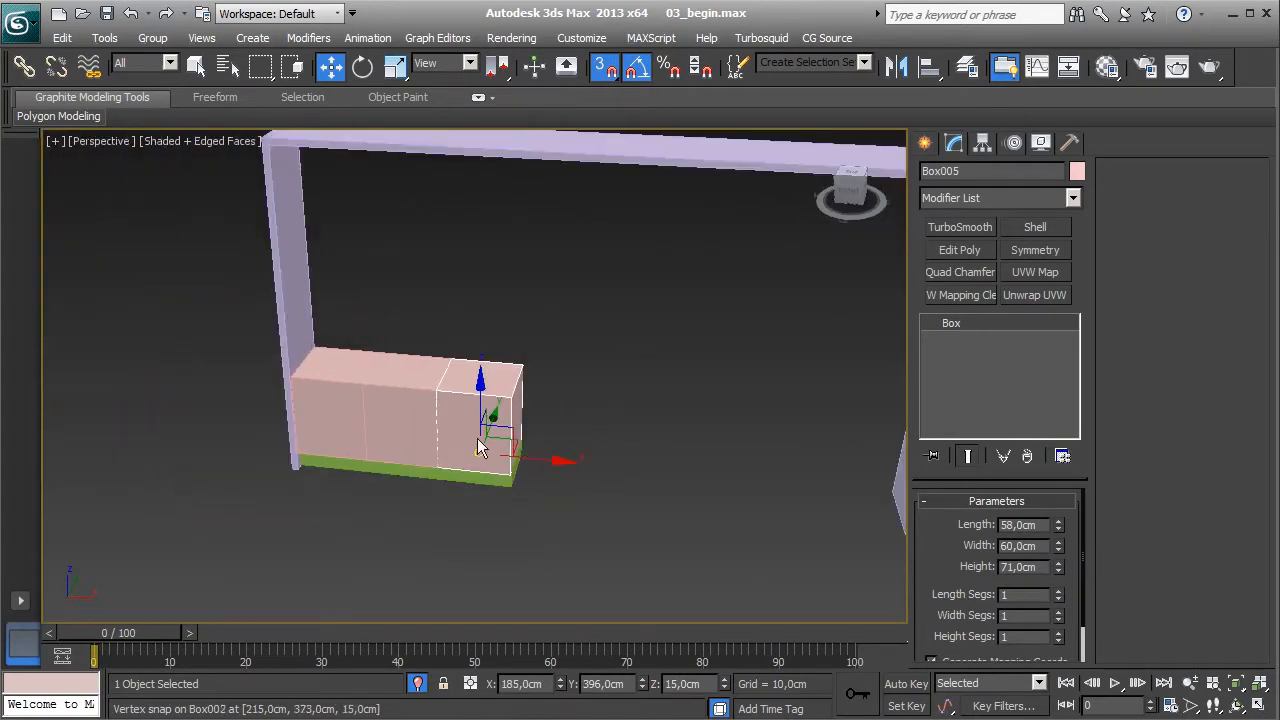
pyautogui.hotkey('alt', 'Tab')
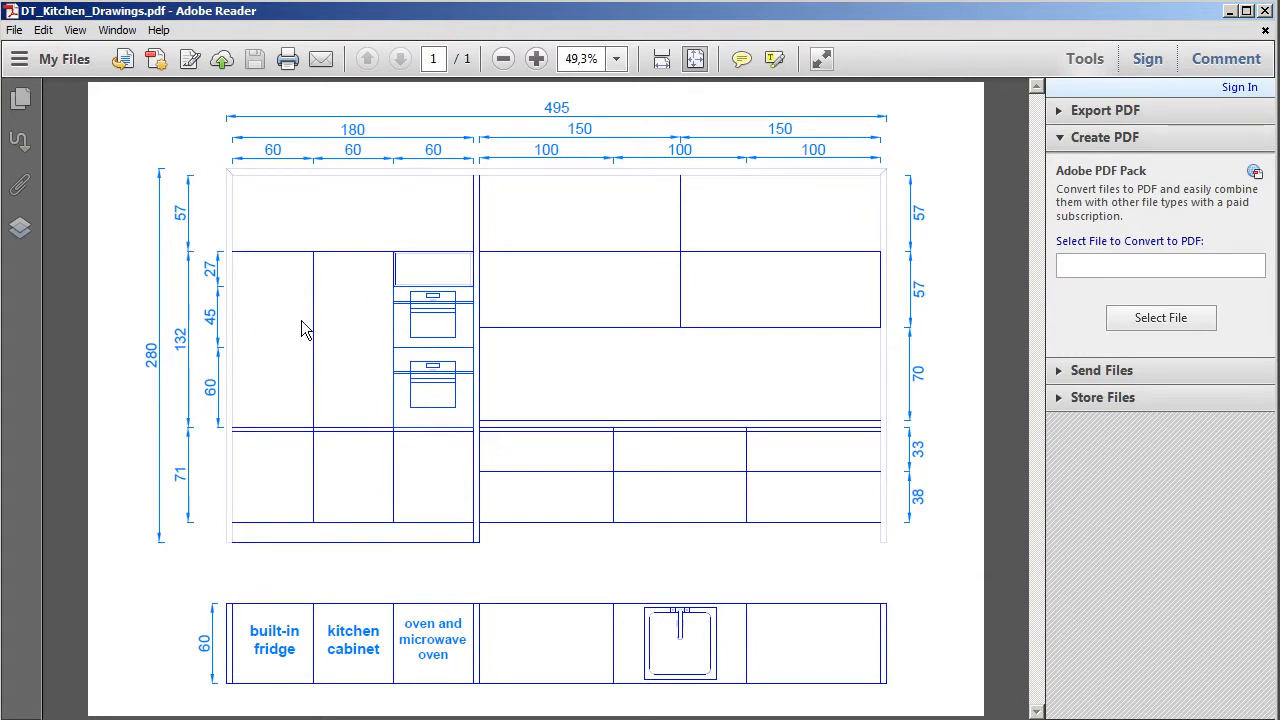
# - Switch to 3ds Max, clone the first base cabinet upward as a copy and set the copy's height to 132 cm
pyautogui.hotkey('alt', 'Tab')
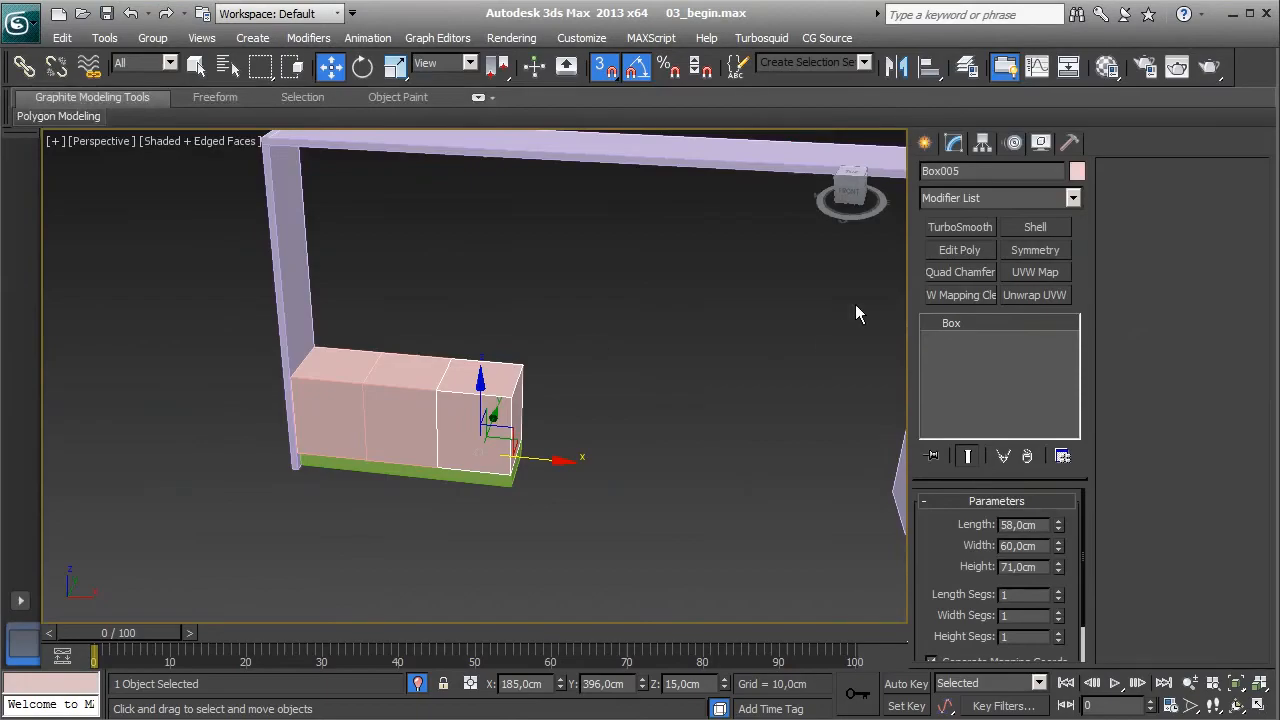
pyautogui.click(330, 418)
pyautogui.press('s')
pyautogui.keyDown('shift'); pyautogui.moveTo(330, 418); pyautogui.dragTo(407, 368); pyautogui.keyUp('shift')
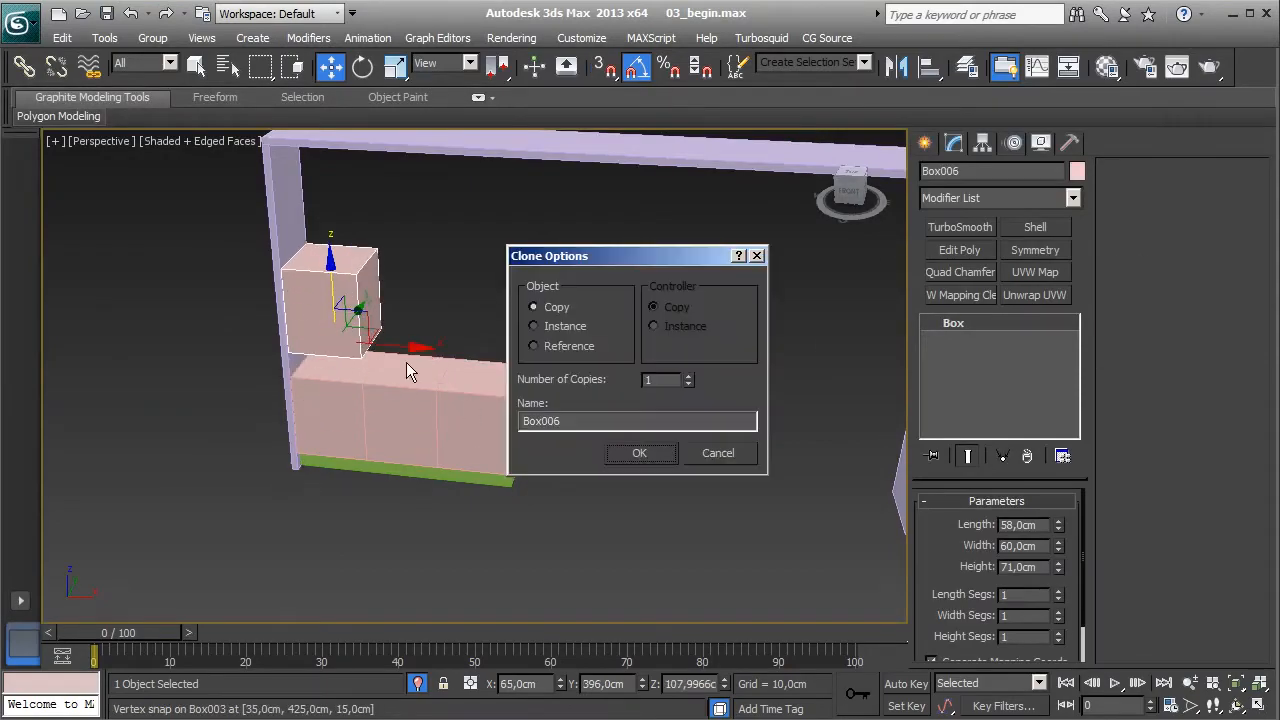
pyautogui.click(636, 453)
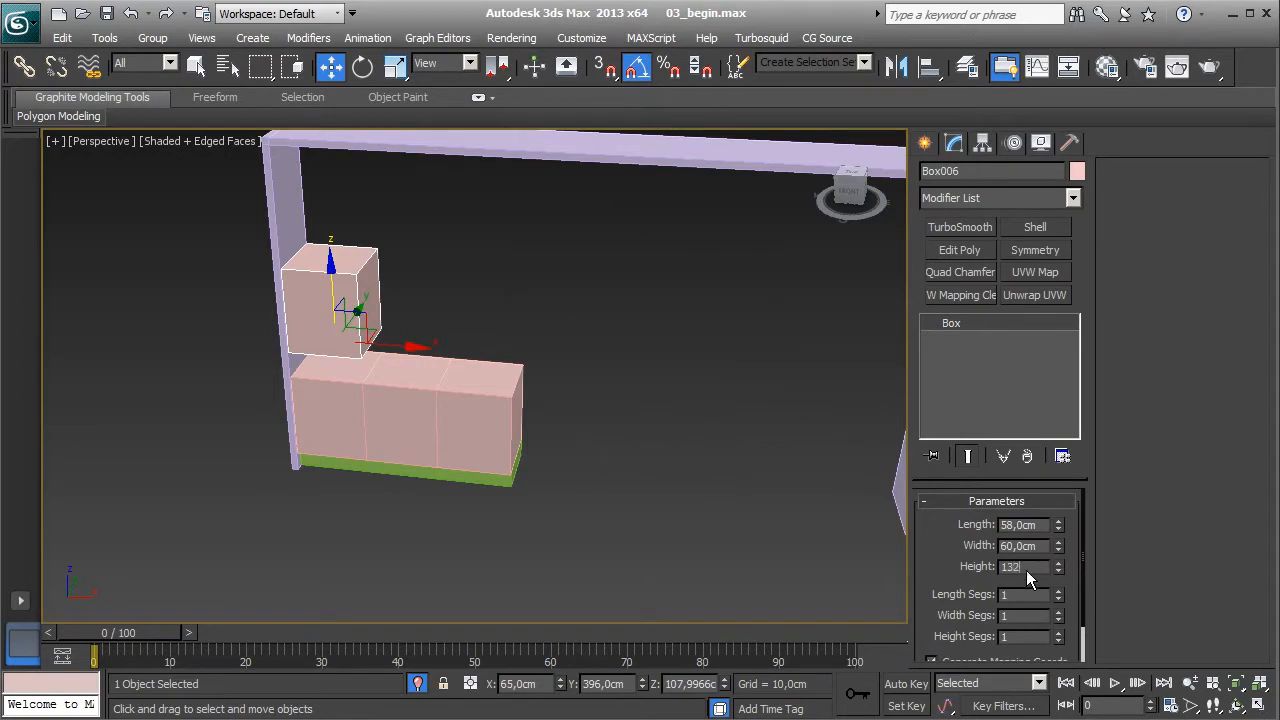
pyautogui.write('132')
pyautogui.press('Return')
# - Move the tall box down along the Z axis so it snaps onto the top of the first base cabinet
pyautogui.scroll(3, 259, 485)
pyautogui.press('s')
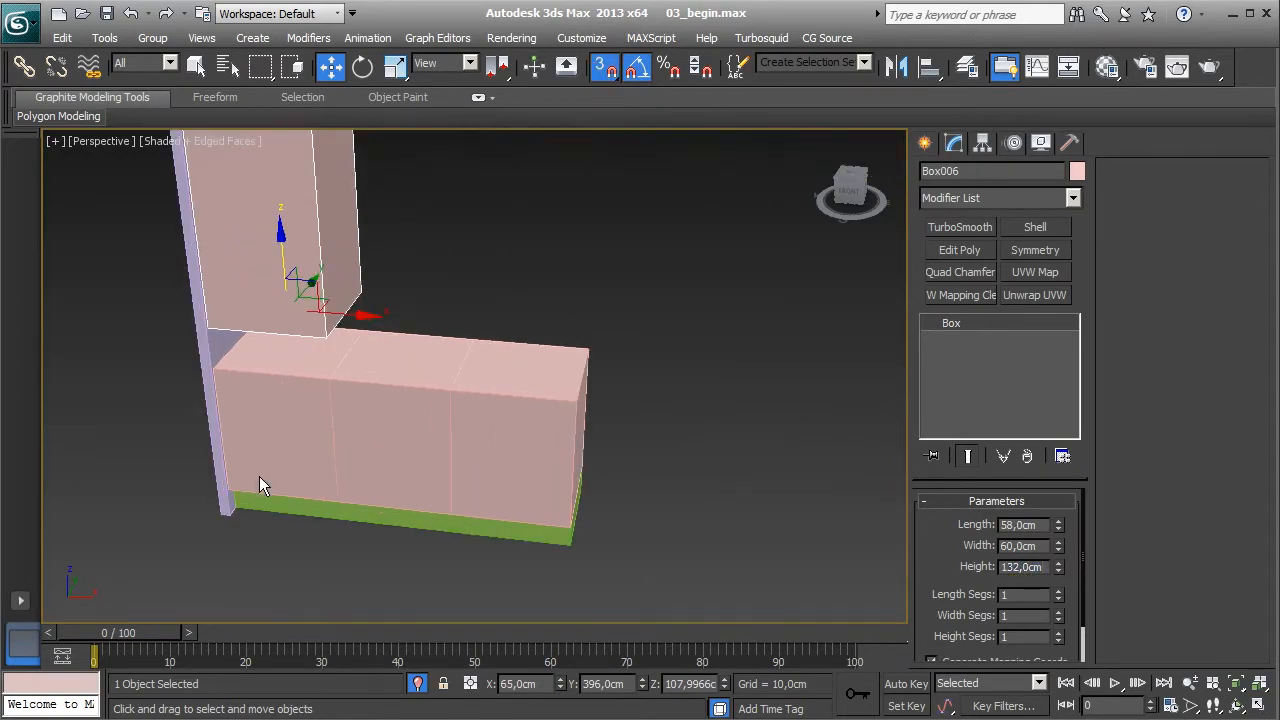
pyautogui.scroll(3, 271, 416)
pyautogui.moveTo(201, 286)
pyautogui.mouseDown()
pyautogui.moveTo(217, 366)
pyautogui.moveTo(458, 350)
pyautogui.mouseUp()
# - Clone the tall box as a copy along the X axis and snap it flush beside the first, above the second base cabinet
pyautogui.press('s')
pyautogui.click(636, 454)
pyautogui.press('s')
pyautogui.moveTo(274, 361); pyautogui.dragTo(228, 362)
pyautogui.moveTo(372, 418); pyautogui.dragTo(413, 457, button='middle')
pyautogui.scroll(-3, 362, 470)
pyautogui.scroll(-3, 410, 443)
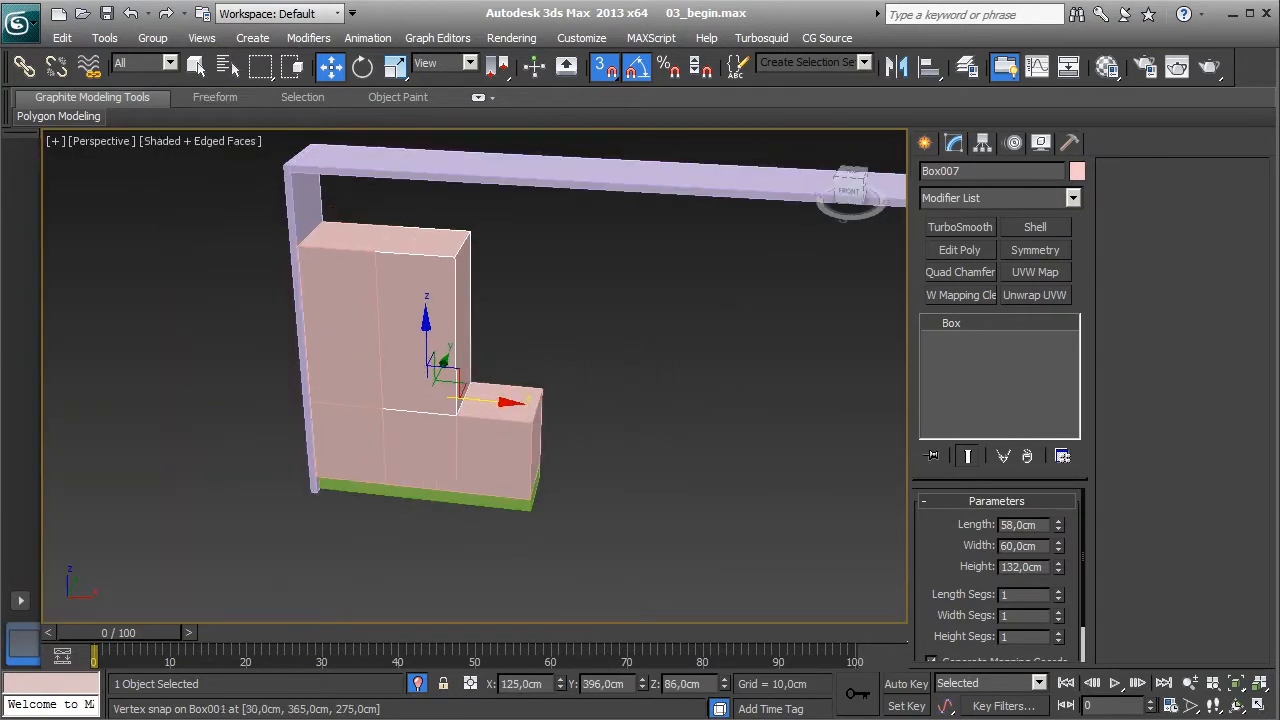
pyautogui.click(115, 2)
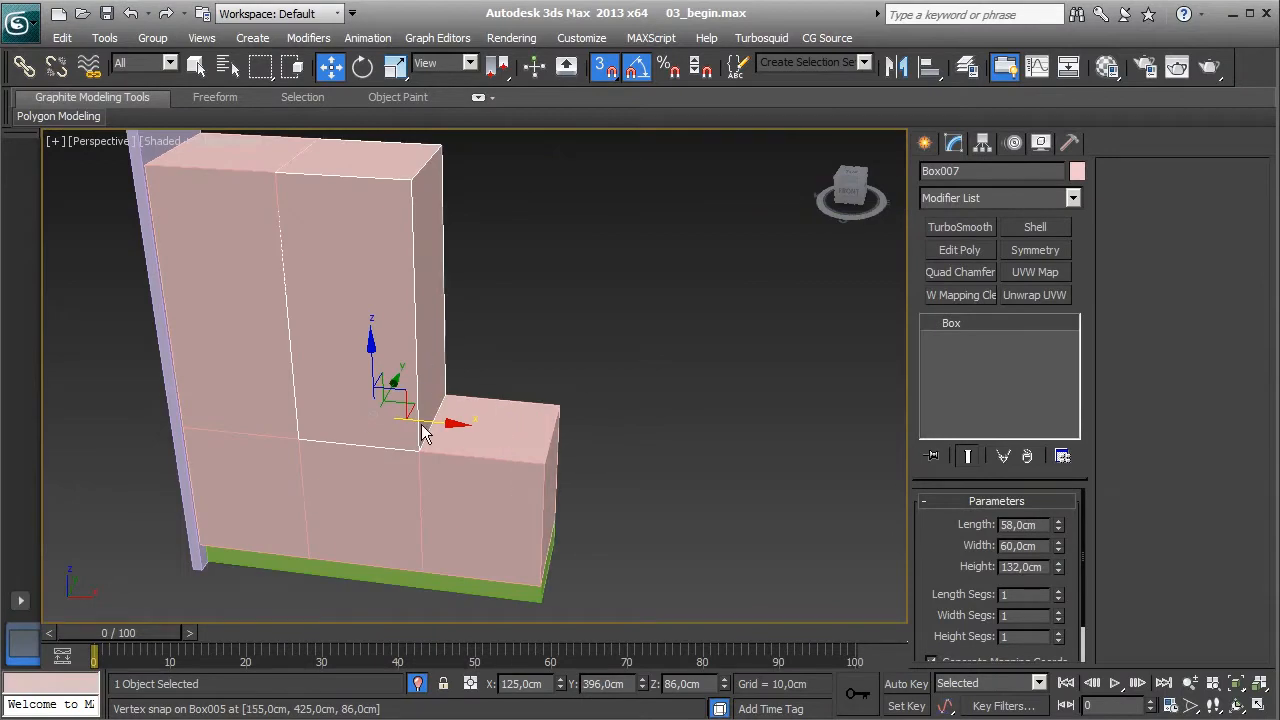
# - Add a 60 cm high copy of the second tall box along the X axis and snap it flush above the third base cabinet
pyautogui.press('s')
pyautogui.keyDown('shift'); pyautogui.moveTo(422, 432); pyautogui.dragTo(619, 449); pyautogui.keyUp('shift')
pyautogui.click(636, 453)
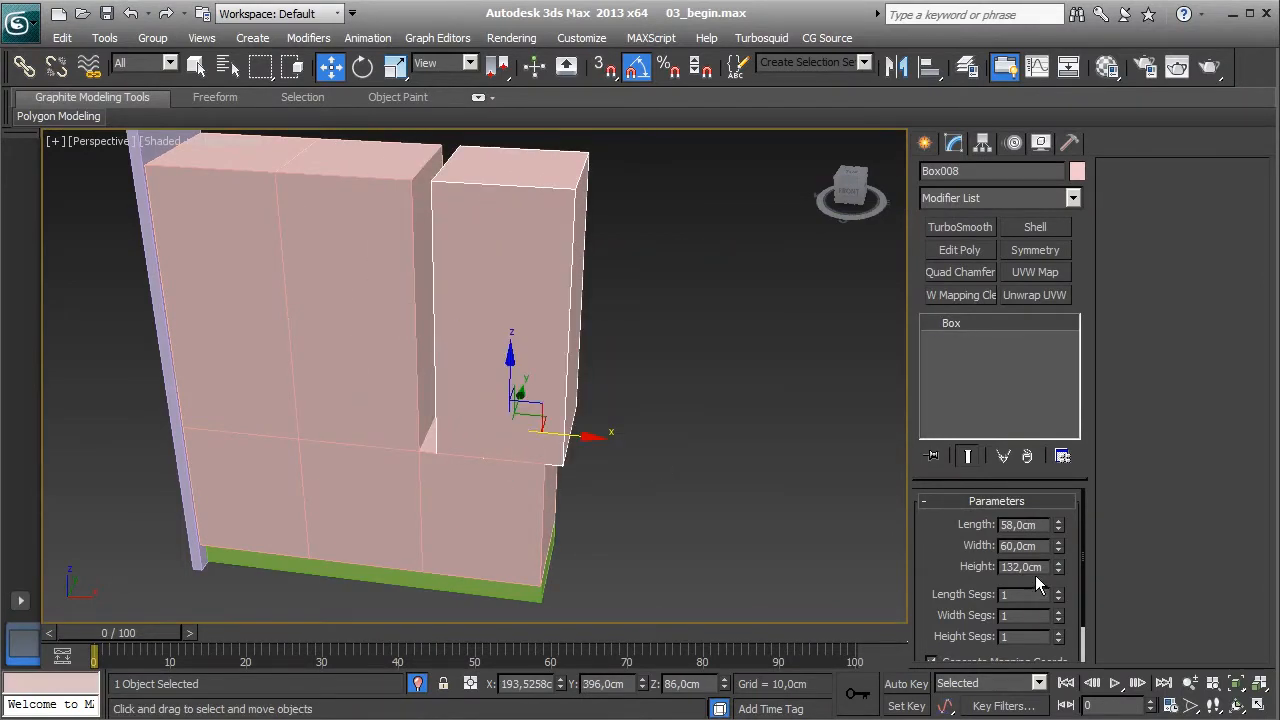
pyautogui.press('Return')
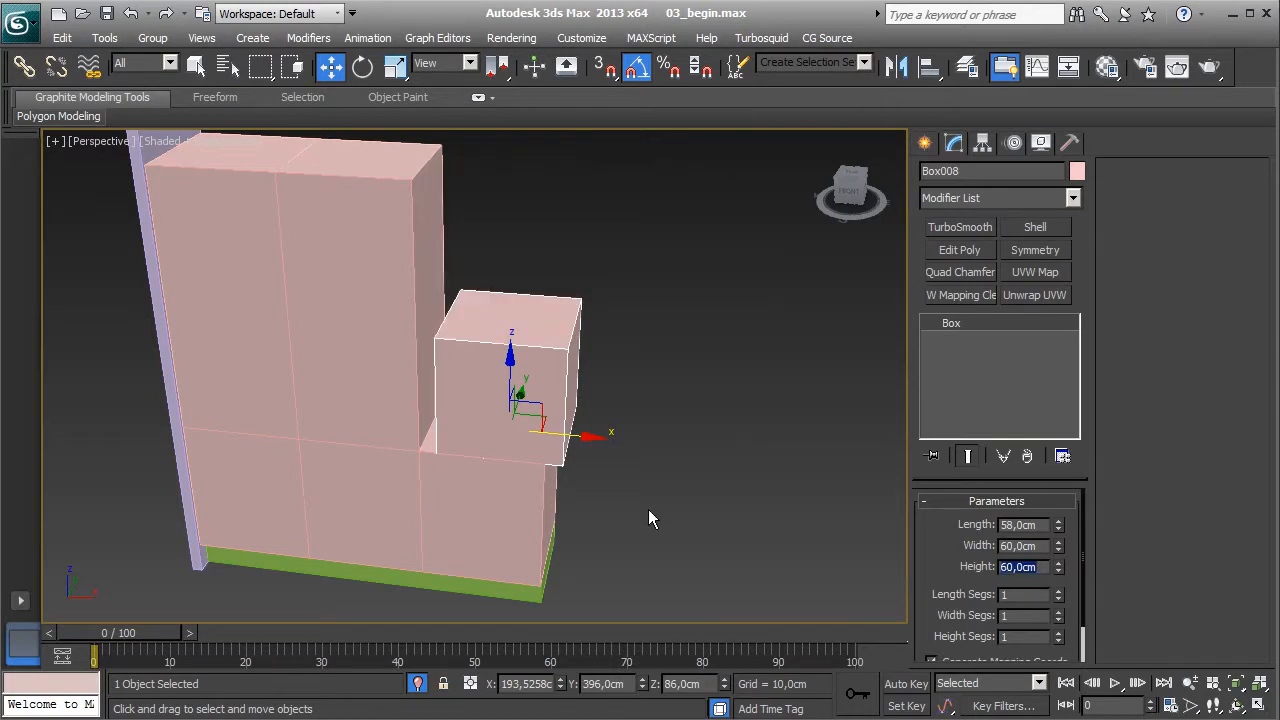
pyautogui.press('s')
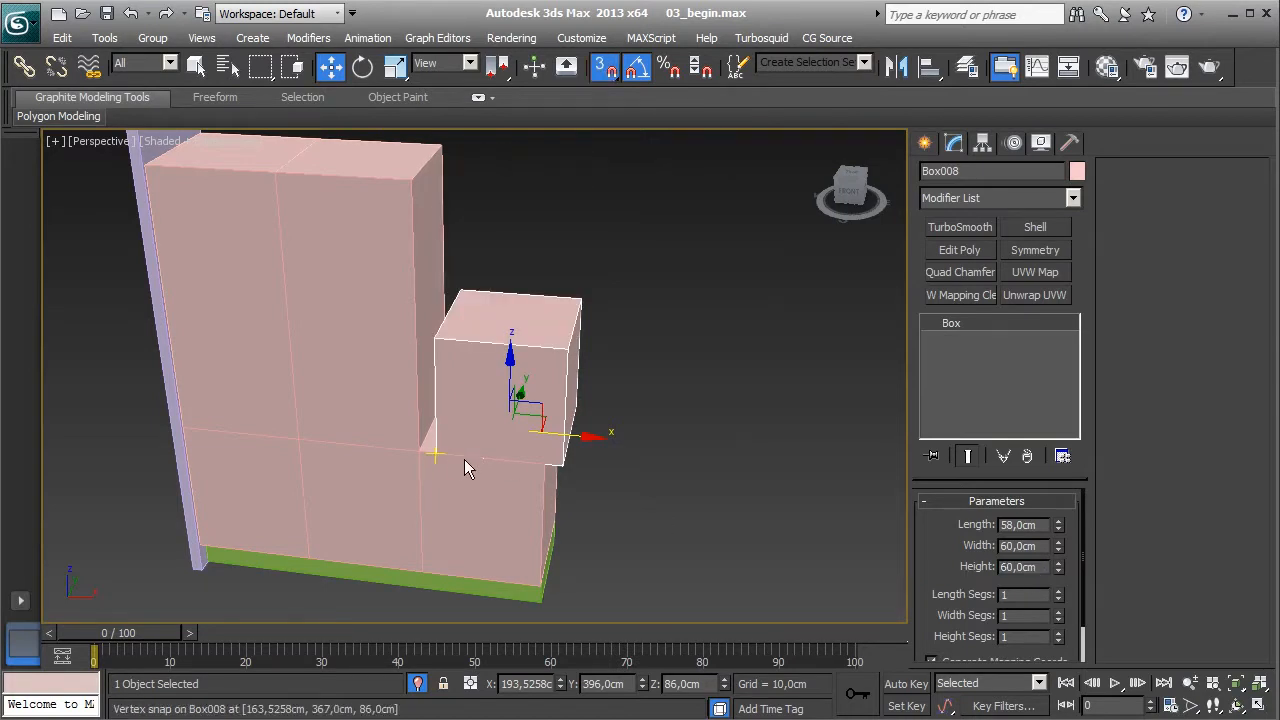
pyautogui.moveTo(446, 449); pyautogui.dragTo(433, 447)
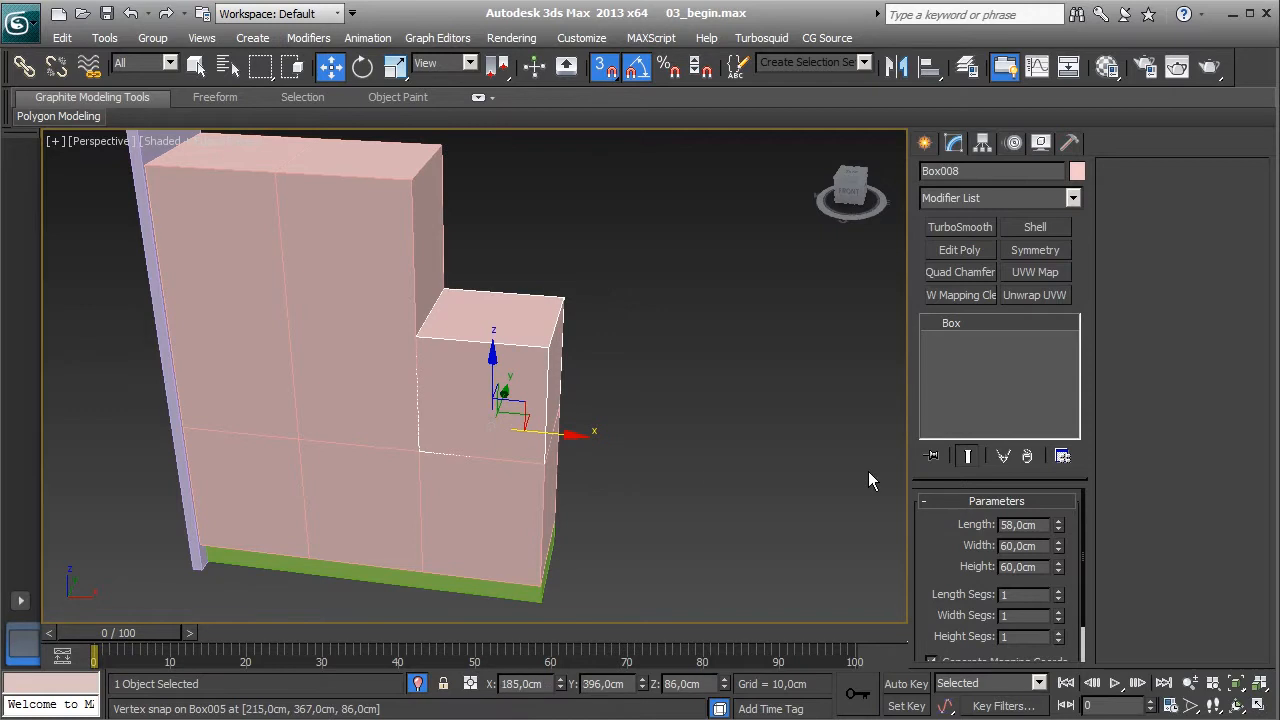
# - Add a 45 cm high copy of the 60 cm high box above it and snap it onto that box's top
pyautogui.press('s')
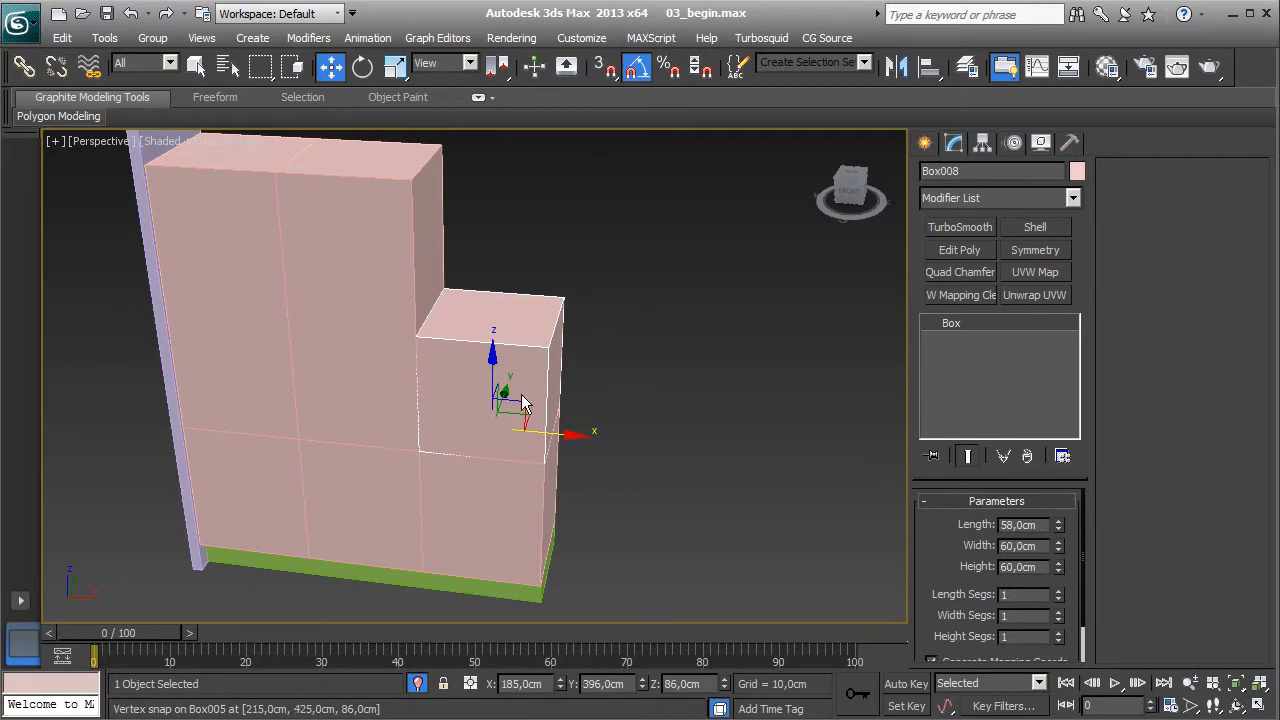
pyautogui.keyDown('shift'); pyautogui.moveTo(500, 388); pyautogui.dragTo(491, 253); pyautogui.keyUp('shift')
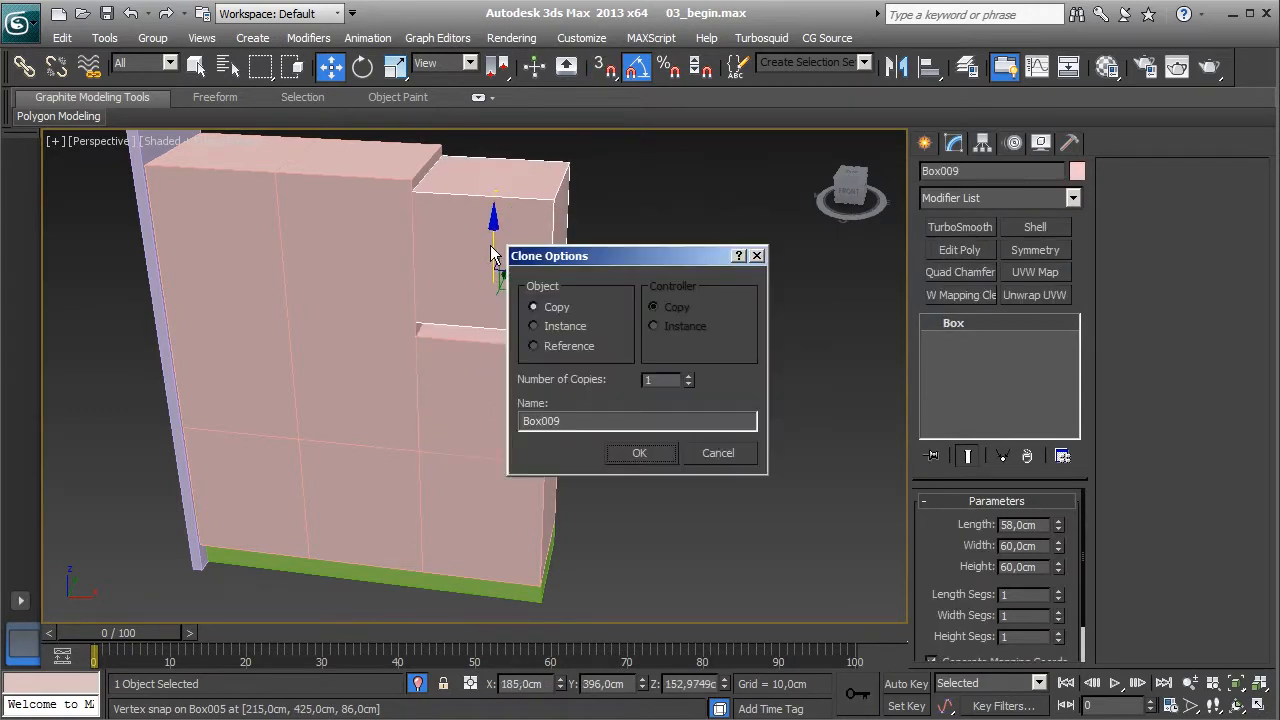
pyautogui.click(640, 451)
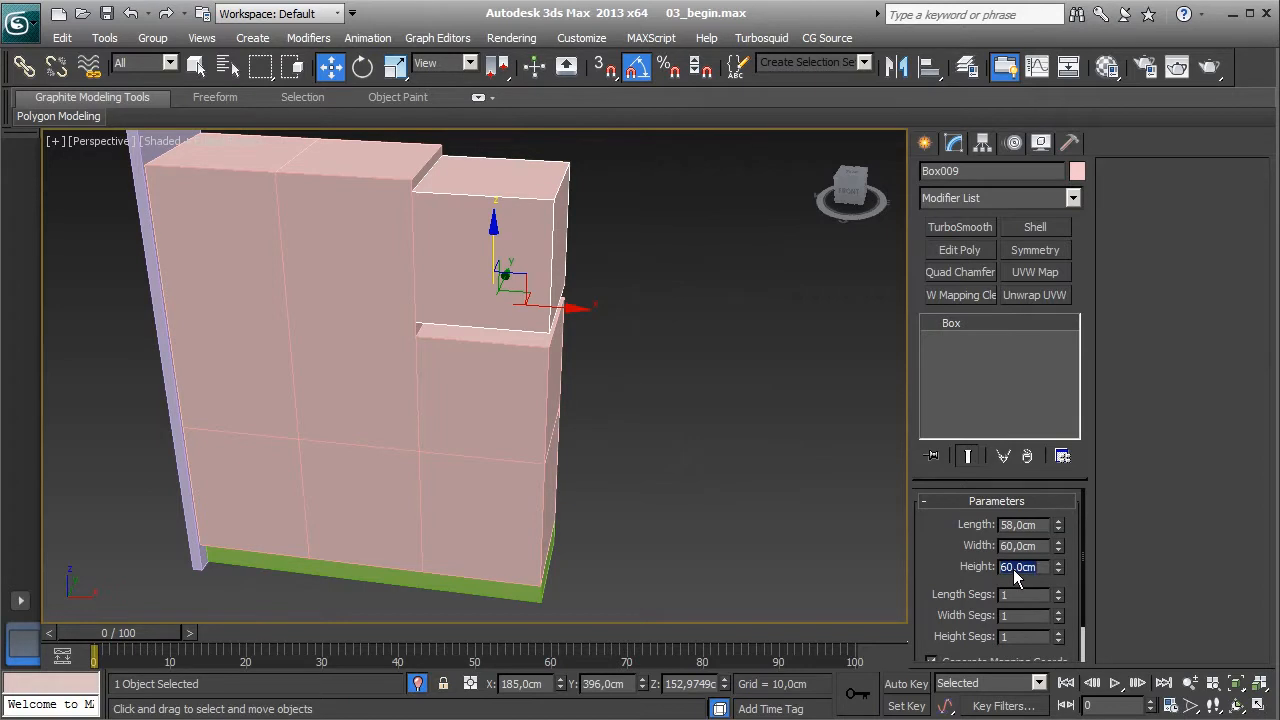
pyautogui.press('Return')
pyautogui.scroll(3, 394, 388)
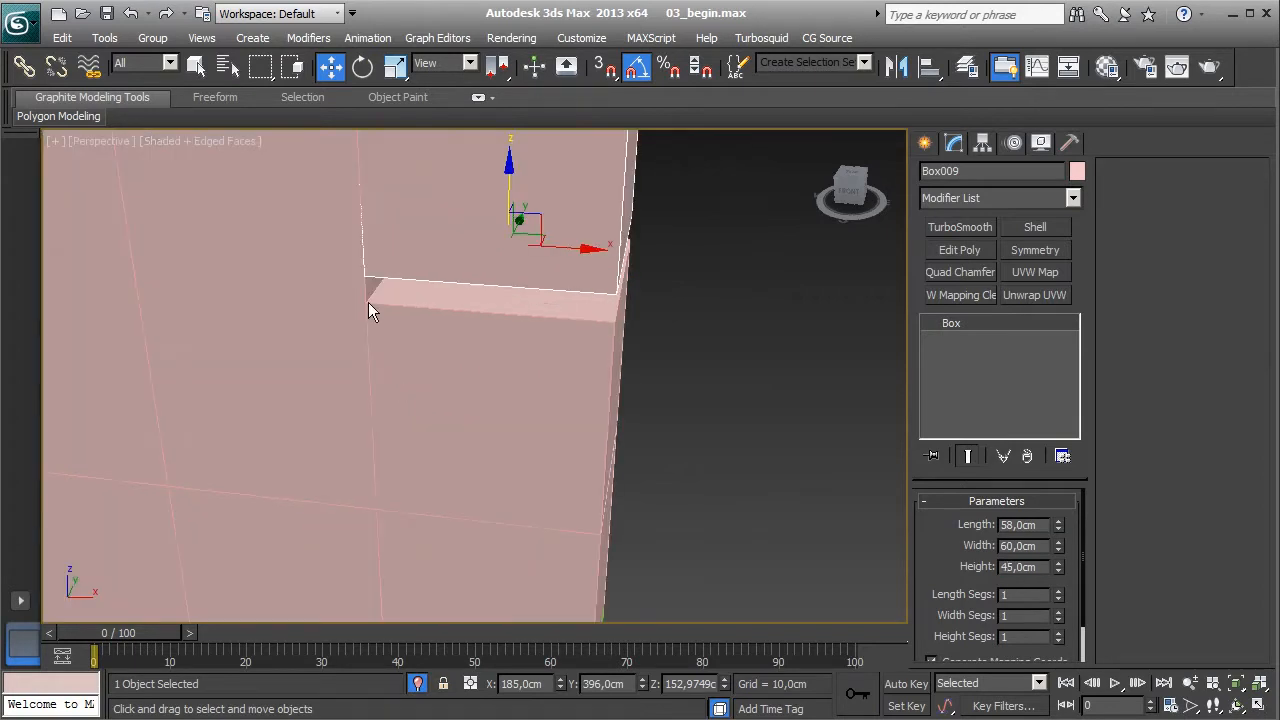
pyautogui.press('s')
pyautogui.moveTo(377, 277); pyautogui.dragTo(425, 339)
pyautogui.scroll(-3, 499, 391)
# - Add a 27 cm high copy of the 45 cm high box above it and snap it onto that box's top
pyautogui.press('s')
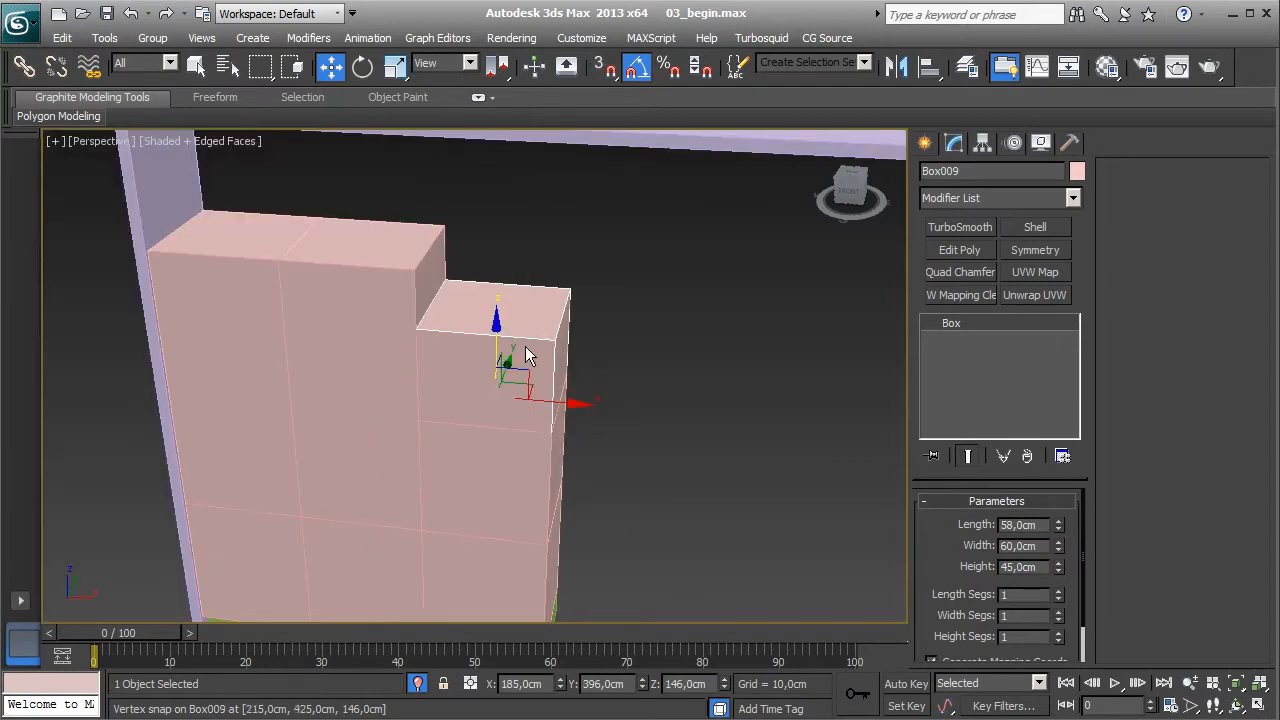
pyautogui.keyDown('shift'); pyautogui.moveTo(497, 357); pyautogui.dragTo(490, 241); pyautogui.keyUp('shift')
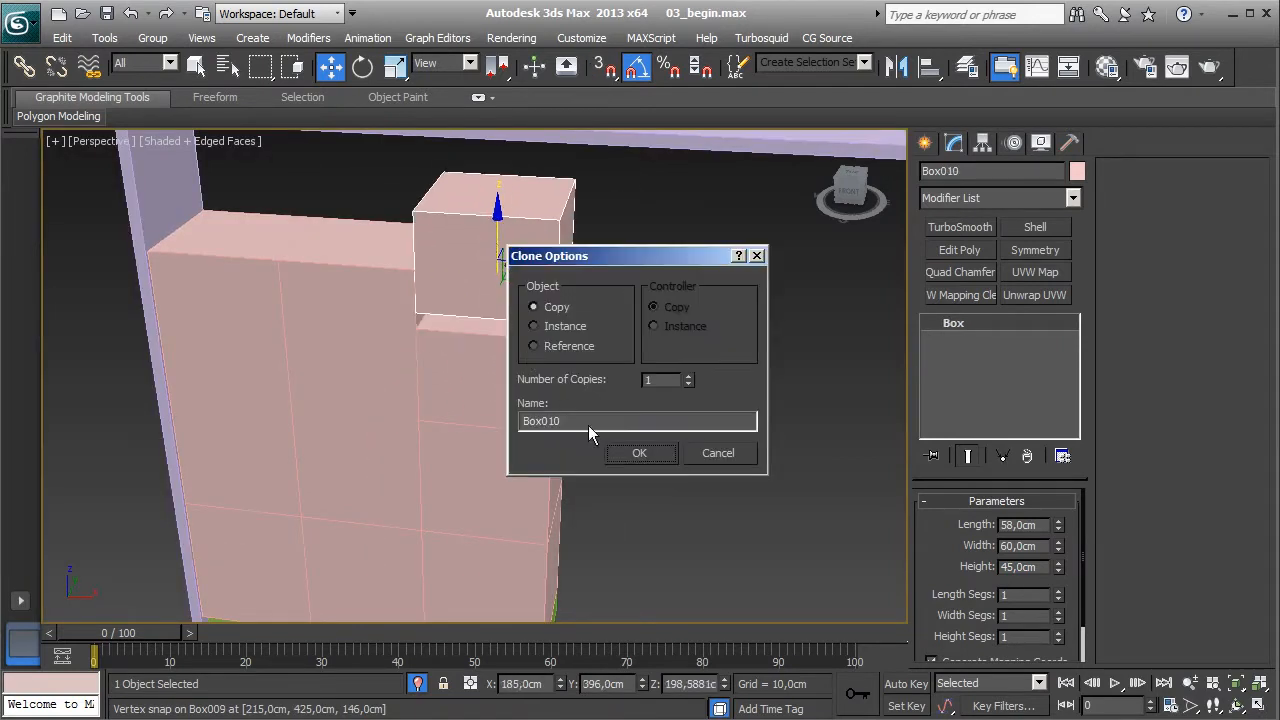
pyautogui.click(638, 453)
pyautogui.press('s')
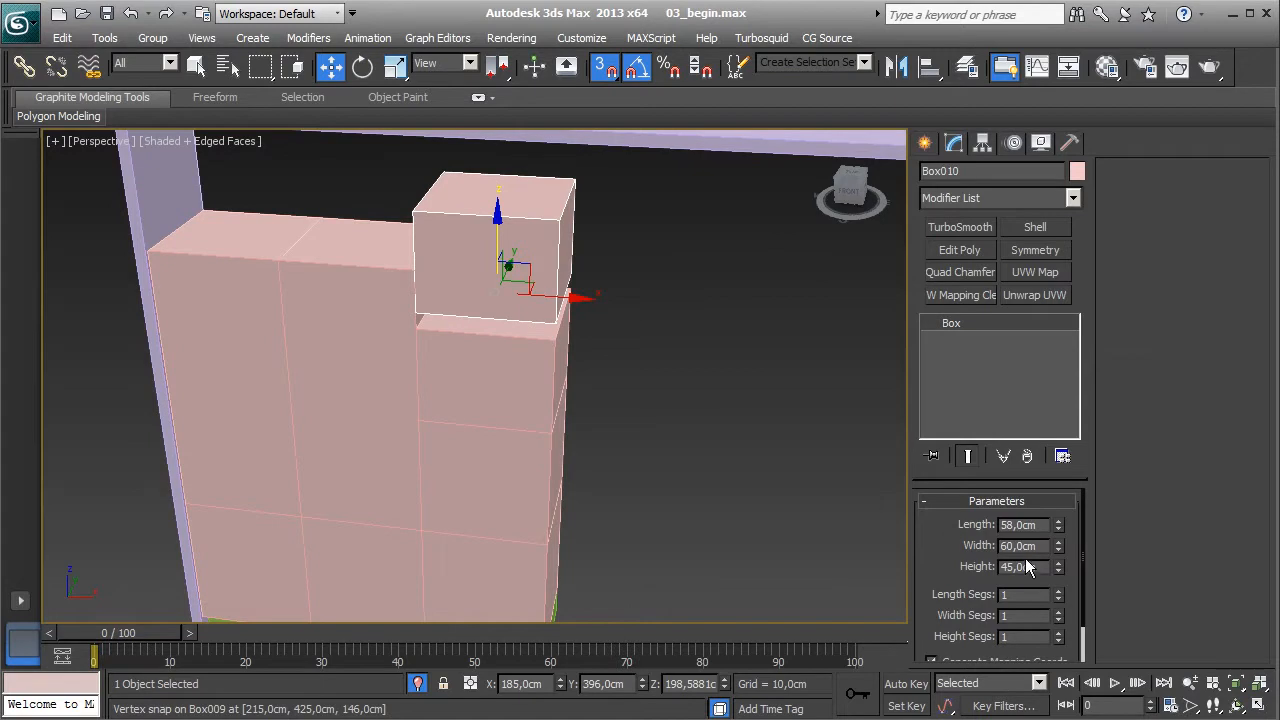
pyautogui.press('Return')
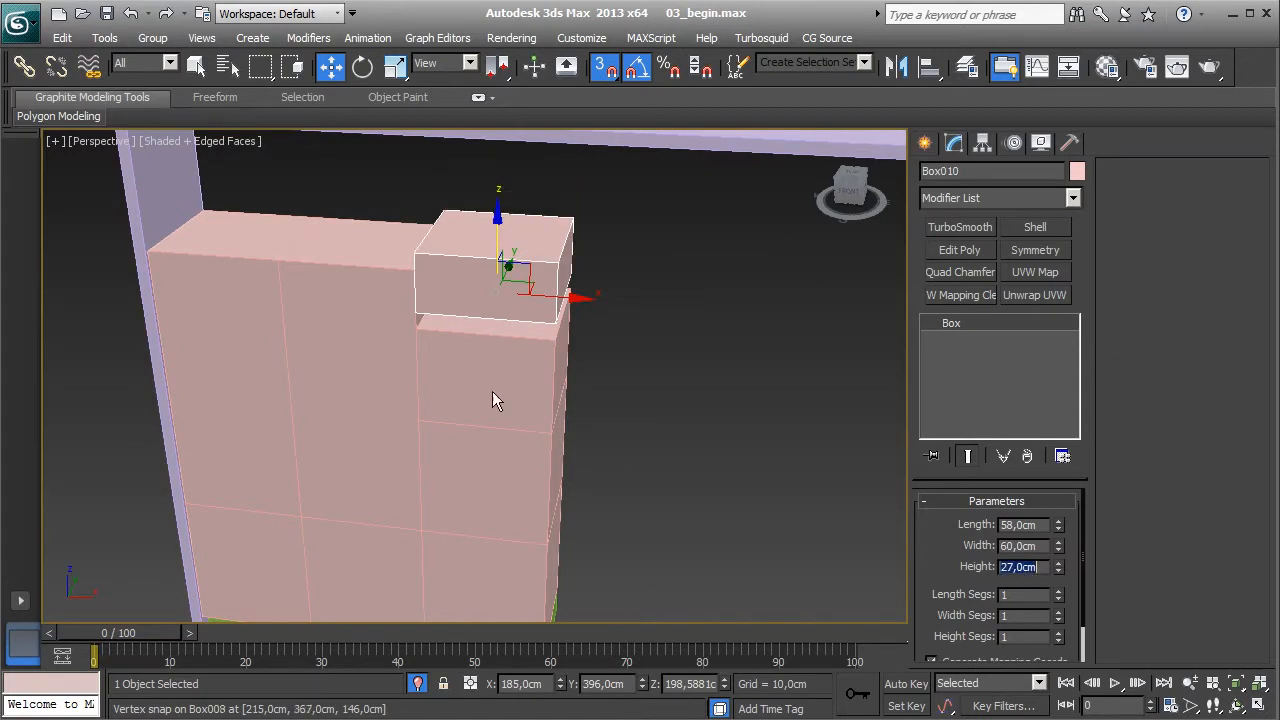
pyautogui.scroll(3, 435, 351)
pyautogui.moveTo(356, 245); pyautogui.dragTo(366, 280)
pyautogui.scroll(-5, 447, 387)
# - Clone the 27 cm high box upward as a copy and set the copy's width to 180 cm and height to 57 cm
pyautogui.moveTo(461, 396); pyautogui.dragTo(465, 378, button='middle')
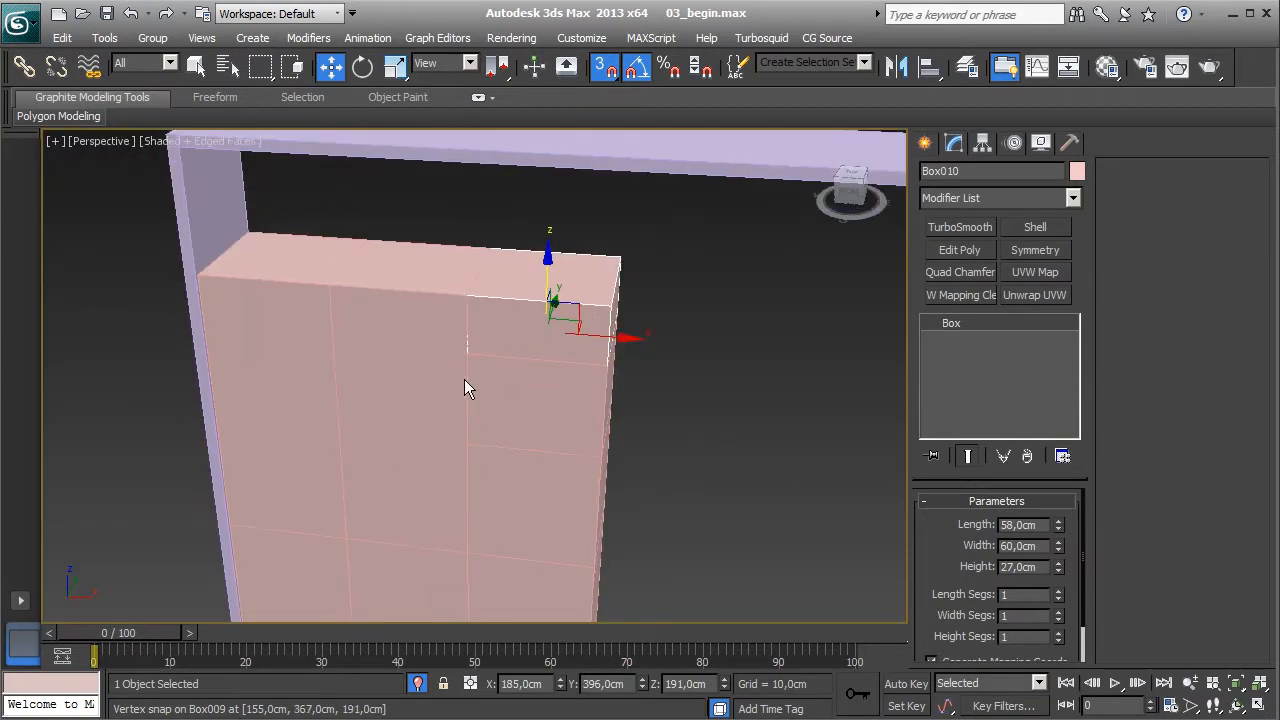
pyautogui.moveTo(379, 332)
pyautogui.mouseDown(button='middle')
pyautogui.moveTo(414, 330)
pyautogui.moveTo(491, 367)
pyautogui.mouseUp(button='middle')
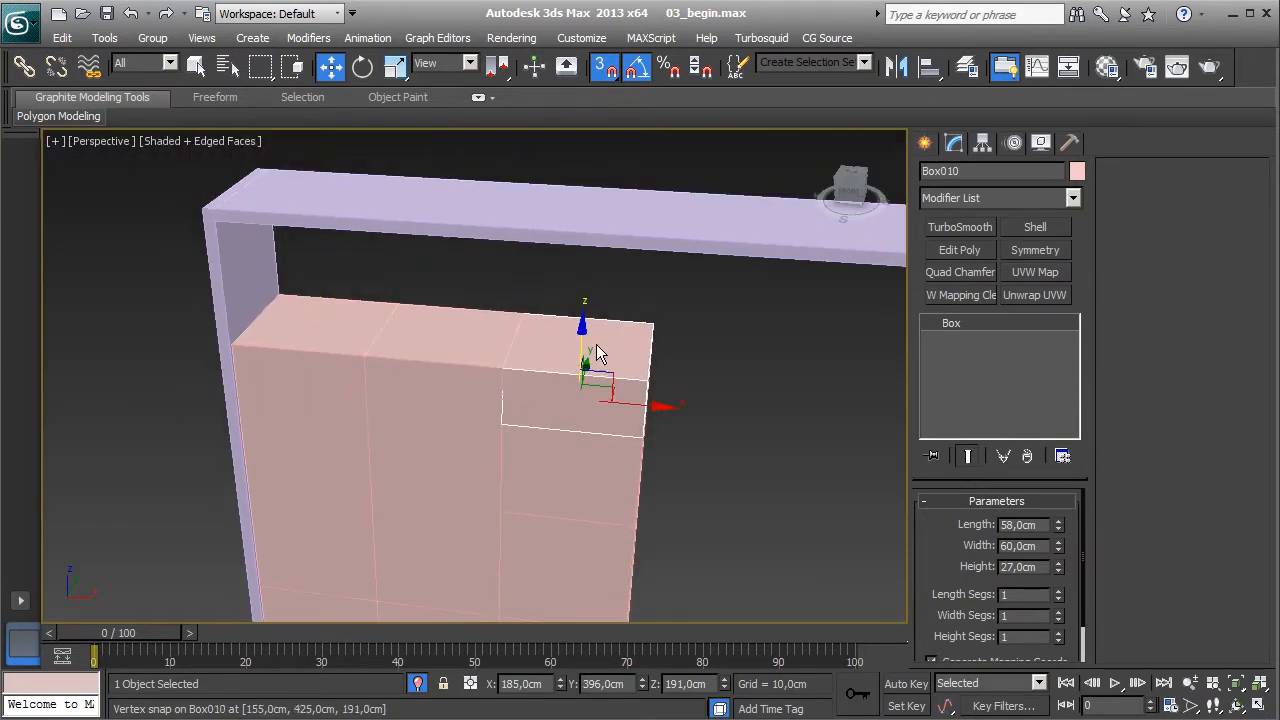
pyautogui.keyDown('shift'); pyautogui.moveTo(588, 350); pyautogui.dragTo(590, 285); pyautogui.keyUp('shift')
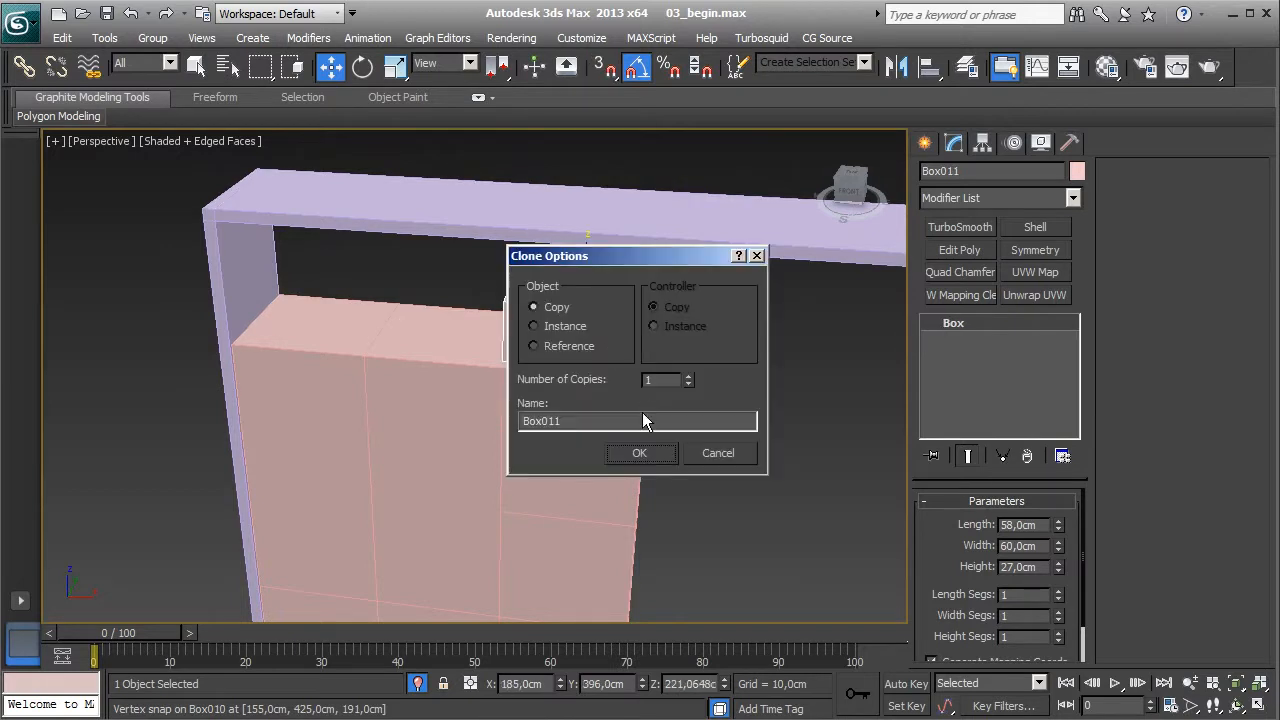
pyautogui.click(640, 453)
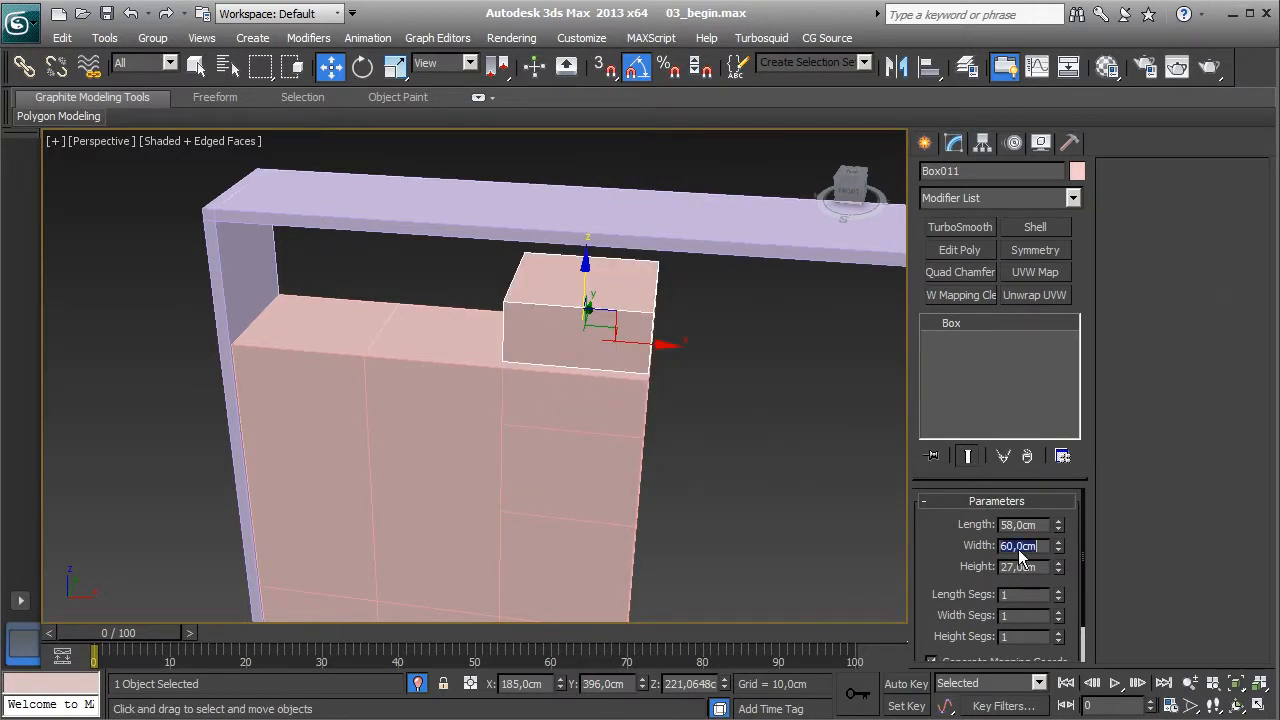
pyautogui.press('Return')
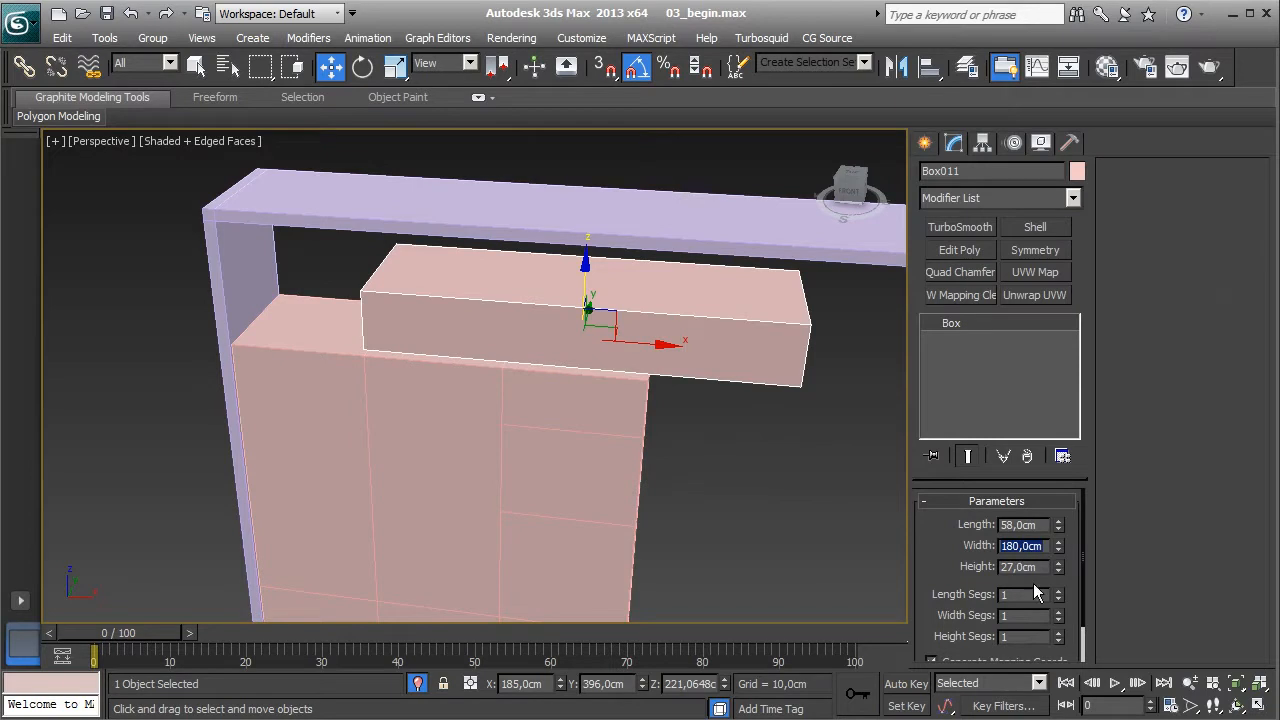
pyautogui.press('Tab')
pyautogui.write('5')
pyautogui.press('Return')
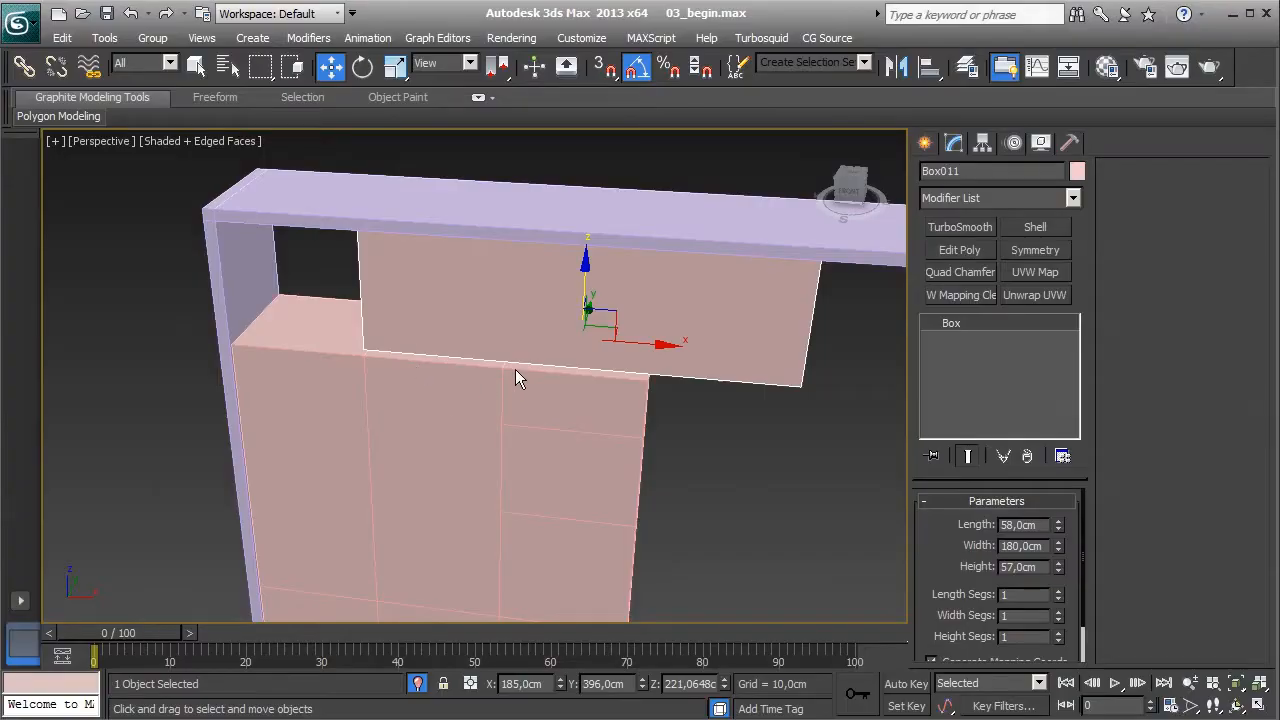
# - Snap the wide box's bottom back corner to the outer top back corner of the 27 cm high box so it spans all three columns
pyautogui.keyDown('alt'); pyautogui.moveTo(515, 369); pyautogui.dragTo(359, 371, button='middle'); pyautogui.keyUp('alt')
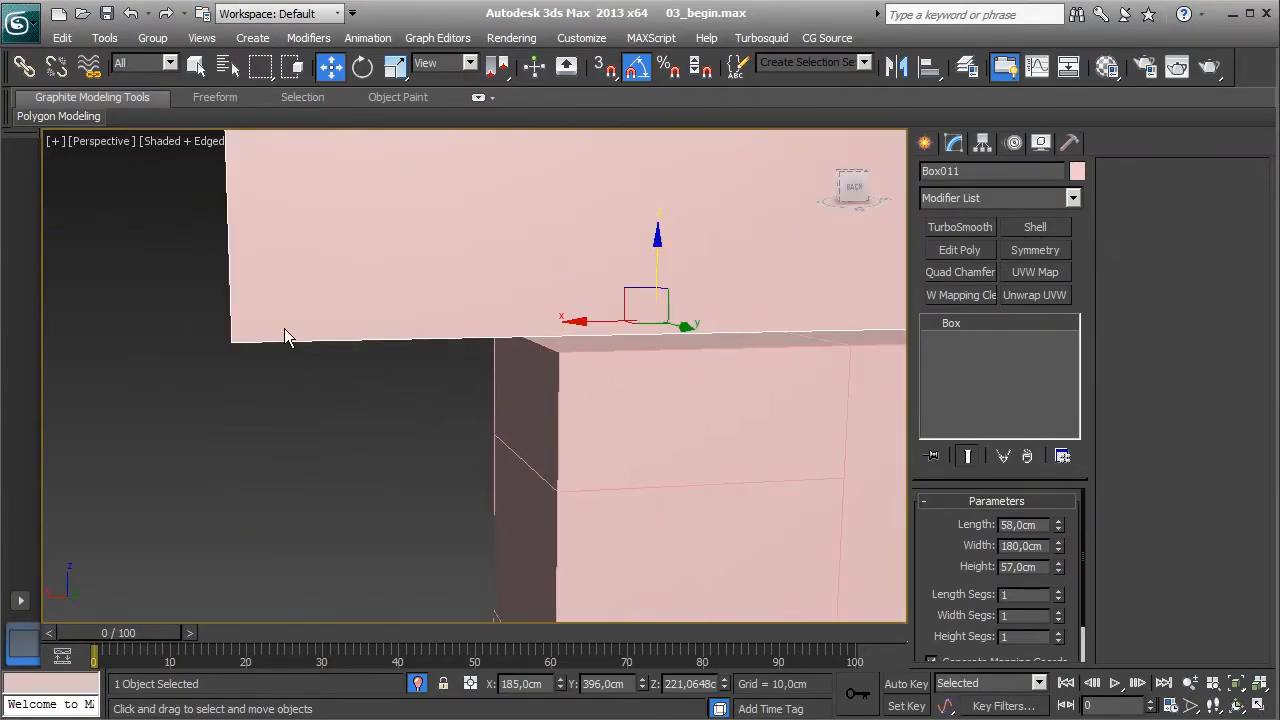
pyautogui.press('s')
pyautogui.moveTo(231, 347); pyautogui.dragTo(607, 399)
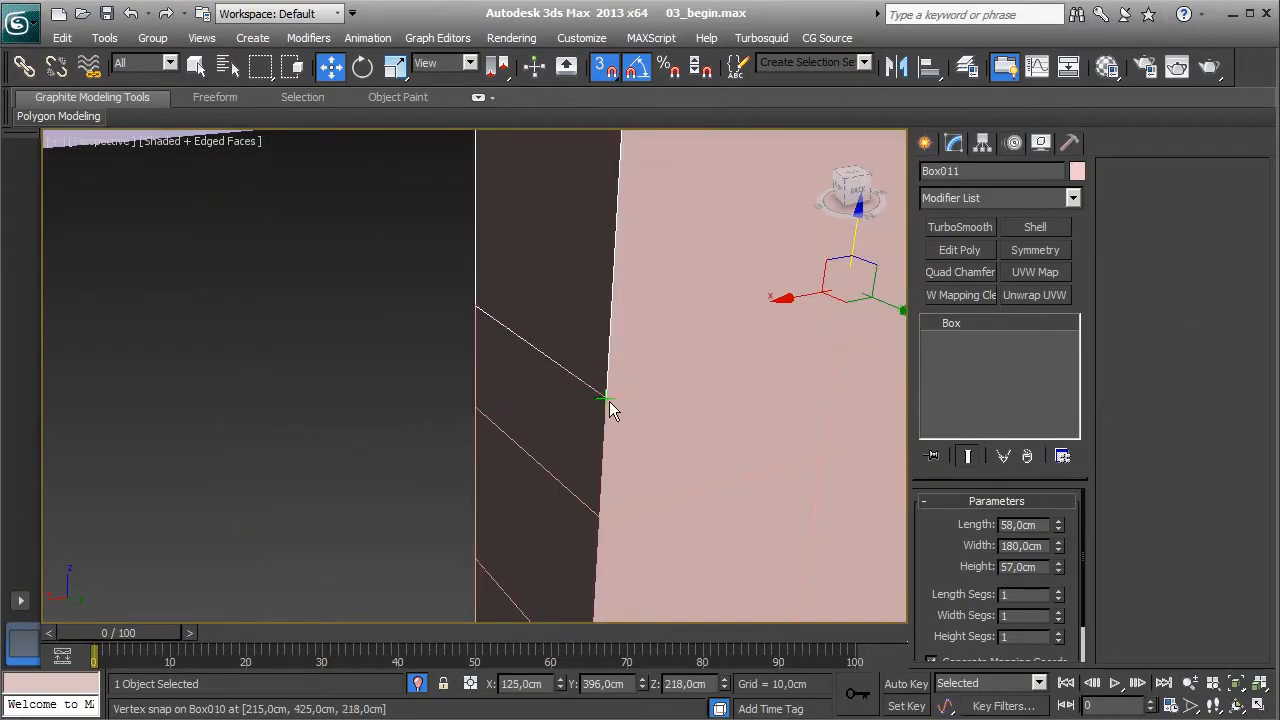
pyautogui.scroll(-10, 760, 475)
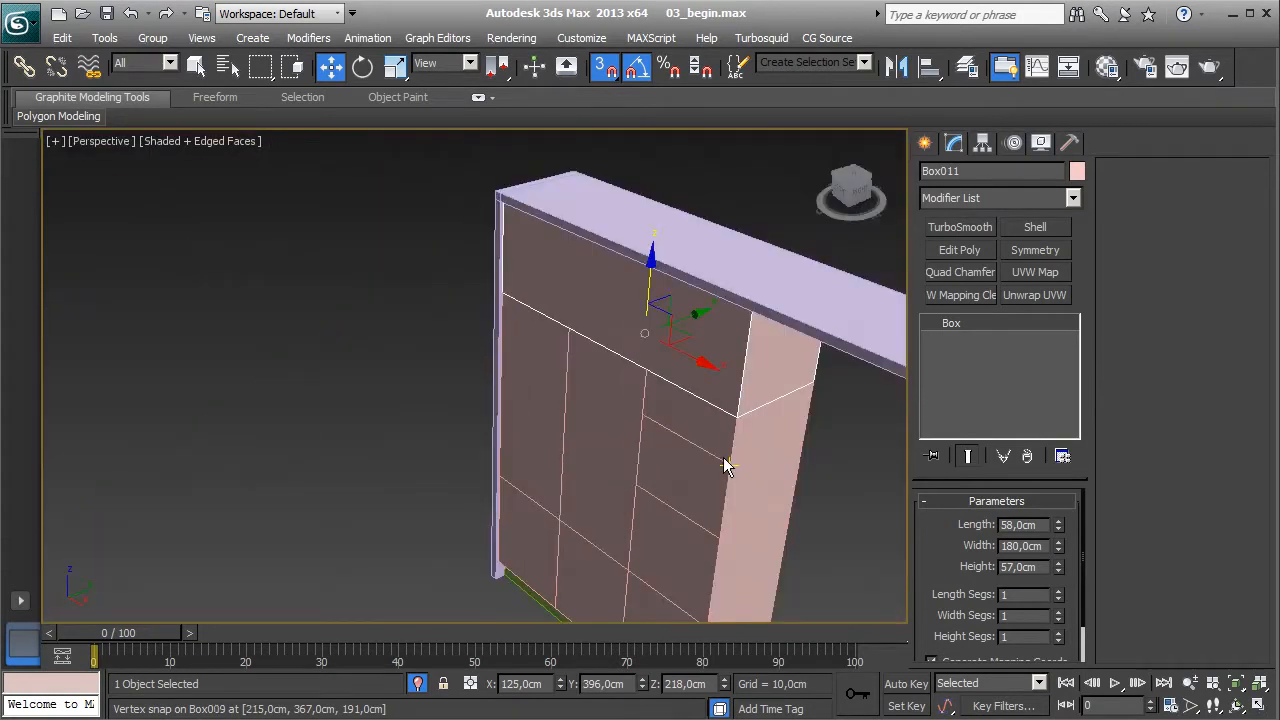
pyautogui.keyDown('alt'); pyautogui.moveTo(604, 468); pyautogui.dragTo(620, 458, button='middle'); pyautogui.keyUp('alt')
# - Check the kitchen drawing in Adobe Reader, return to 3ds Max and create an upright box about 57 by 8 cm beside the cabinets
pyautogui.hotkey('alt', 'Tab')
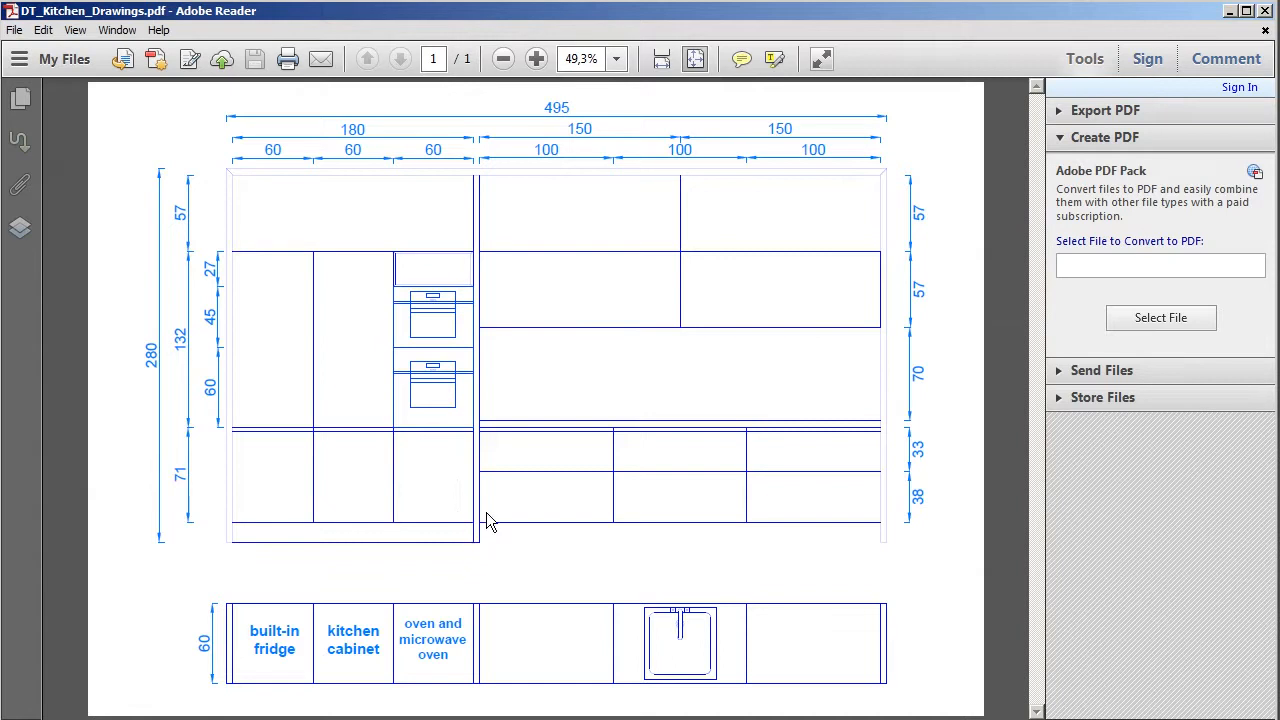
pyautogui.hotkey('alt', 'Tab')
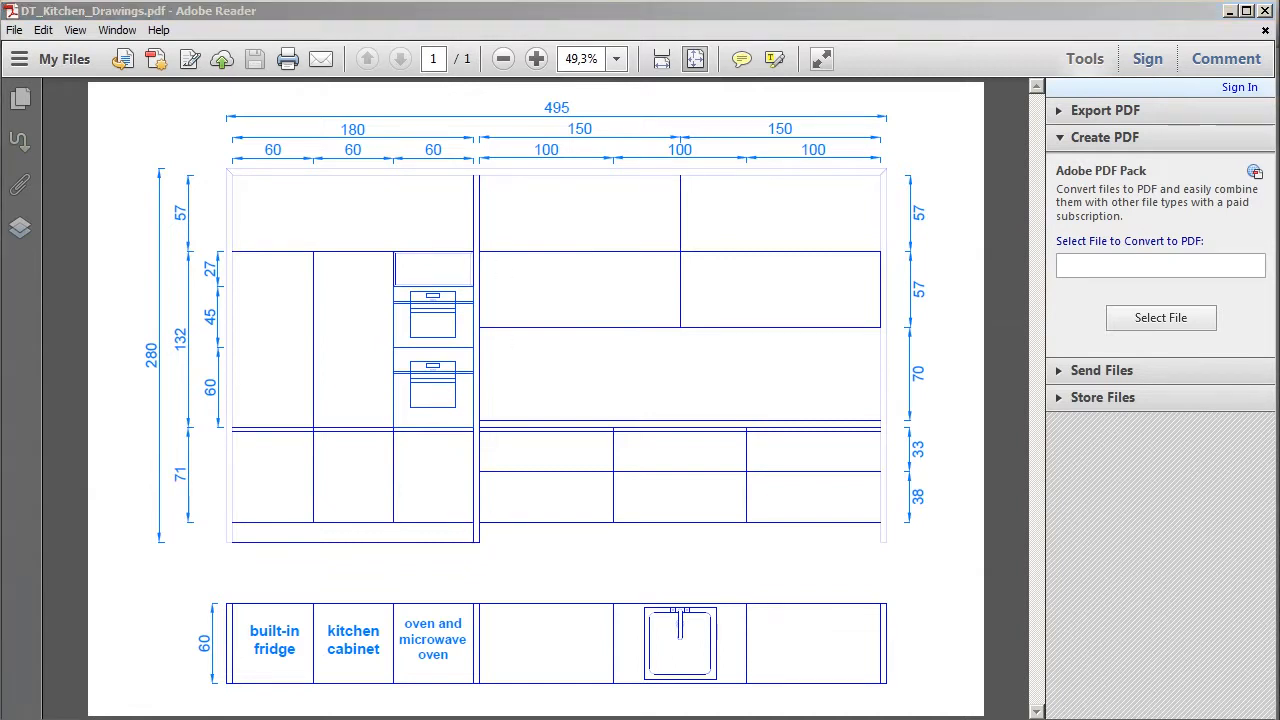
pyautogui.moveTo(818, 498); pyautogui.dragTo(537, 446, button='middle')
pyautogui.click(924, 144)
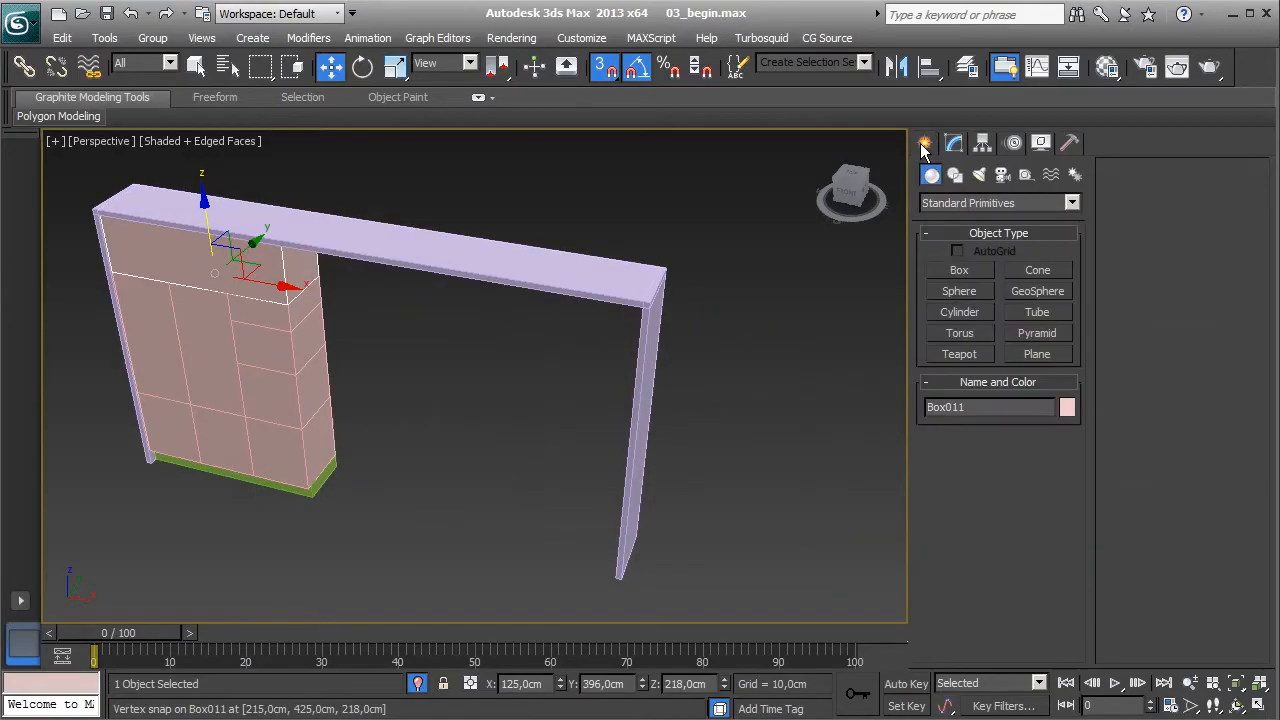
pyautogui.click(956, 269)
pyautogui.moveTo(376, 484); pyautogui.dragTo(358, 527)
pyautogui.click(329, 314)
pyautogui.press('w')
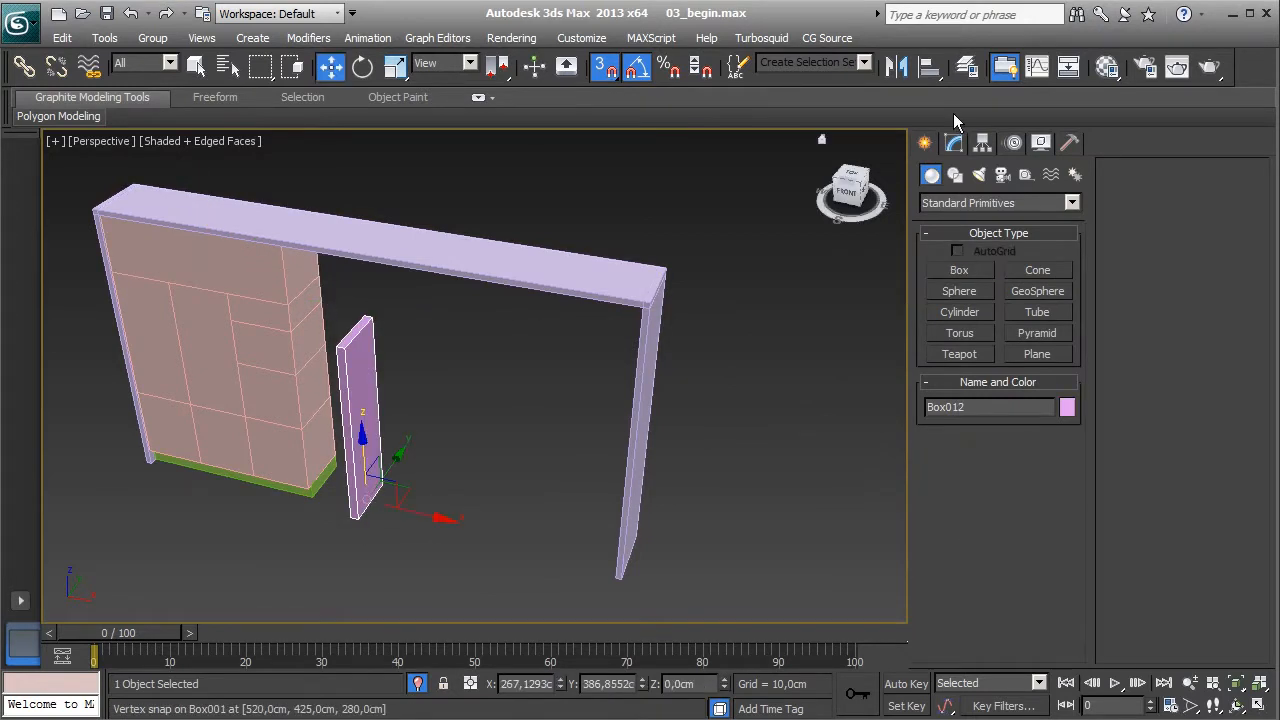
# - Set the new divider panel's height to 275 cm, width to 5 cm and length to 60 cm
pyautogui.click(953, 142)
pyautogui.doubleClick(1034, 567)
pyautogui.write('275')
pyautogui.press('Return')
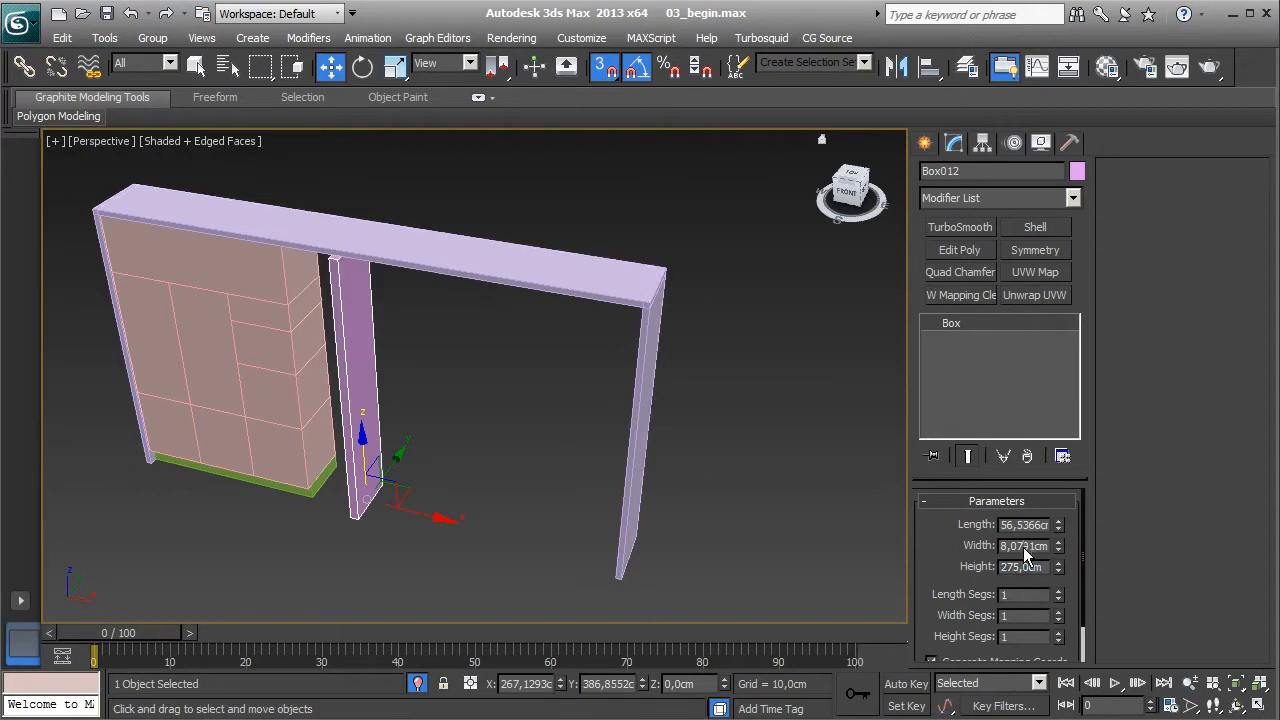
pyautogui.write('5')
pyautogui.press('Return')
pyautogui.doubleClick(1023, 526)
pyautogui.write('60')
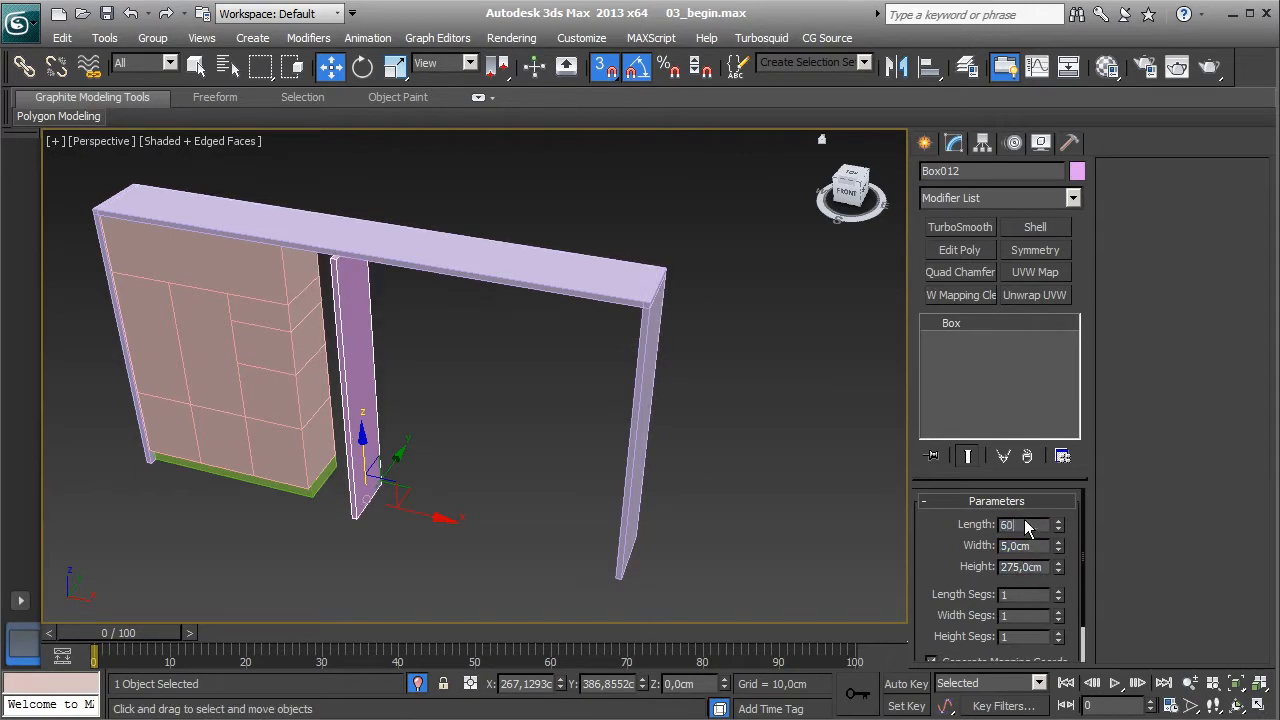
pyautogui.press('Return')
# - Move the divider panel so its bottom back corner snaps to the plinth's bottom back corner at the open end of the cabinets
pyautogui.moveTo(310, 535); pyautogui.dragTo(304, 478, button='middle')
pyautogui.scroll(4, 340, 486)
pyautogui.moveTo(600, 465)
pyautogui.keyDown('alt'); pyautogui.mouseDown(button='middle')
pyautogui.moveTo(335, 460)
pyautogui.moveTo(396, 413)
pyautogui.mouseUp(button='middle'); pyautogui.keyUp('alt')
pyautogui.scroll(5, 396, 413)
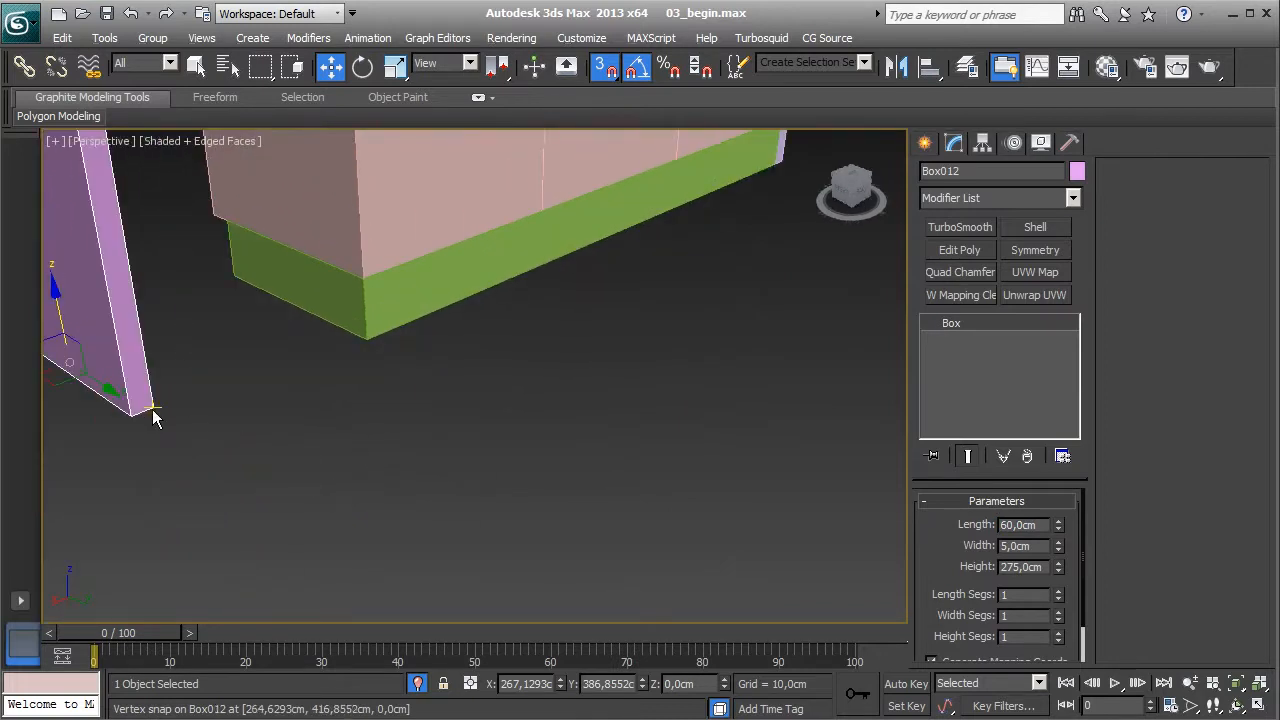
pyautogui.moveTo(150, 408); pyautogui.dragTo(361, 342)
pyautogui.scroll(-3, 352, 400)
pyautogui.keyDown('alt'); pyautogui.moveTo(342, 471); pyautogui.dragTo(545, 500, button='middle'); pyautogui.keyUp('alt')
pyautogui.scroll(-5, 583, 484)
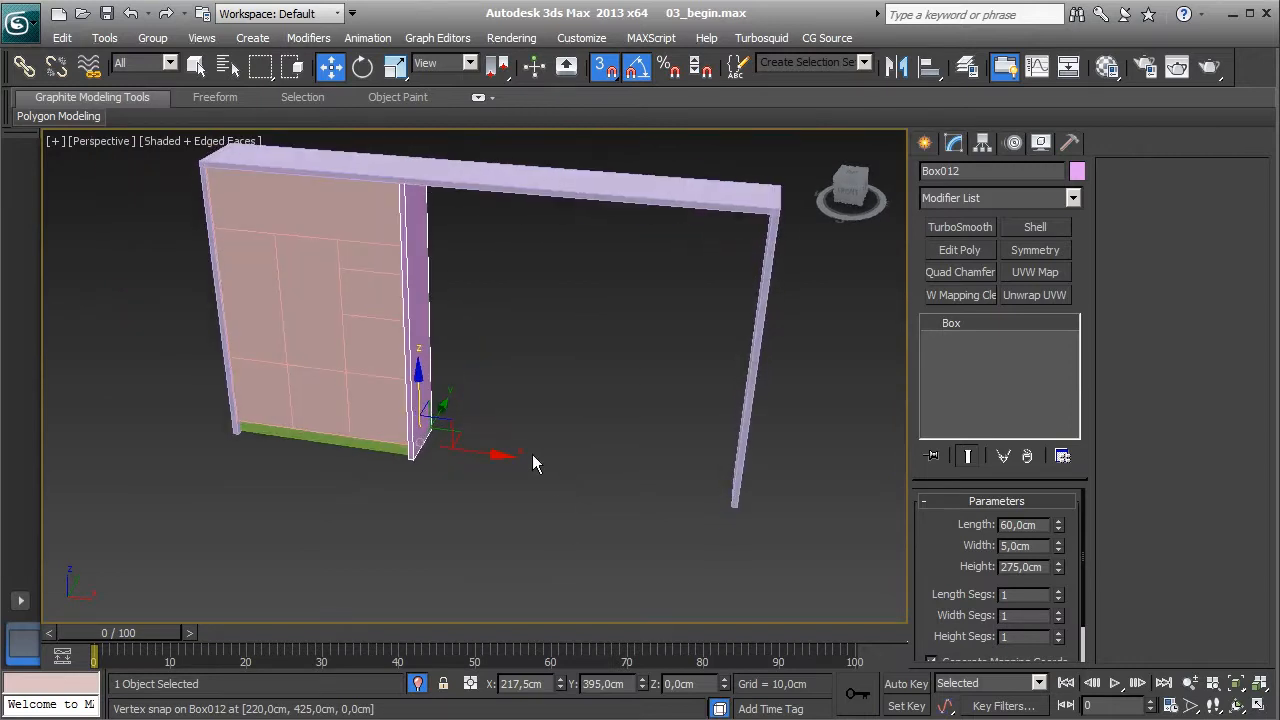
# - Check the kitchen drawing in Adobe Reader, return to 3ds Max and create a box about 157 by 49 by 73 cm in the open bay
pyautogui.moveTo(532, 454); pyautogui.dragTo(524, 465, button='middle')
pyautogui.hotkey('alt', 'Tab')
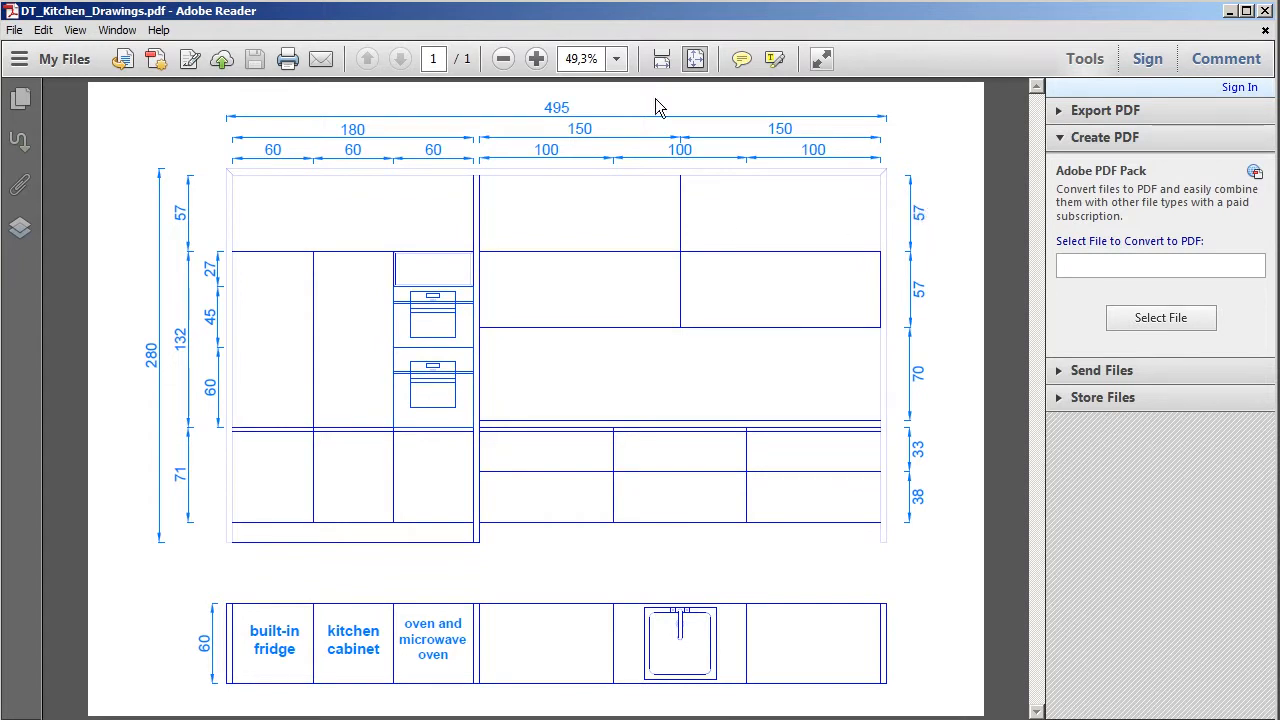
pyautogui.hotkey('alt', 'Tab')
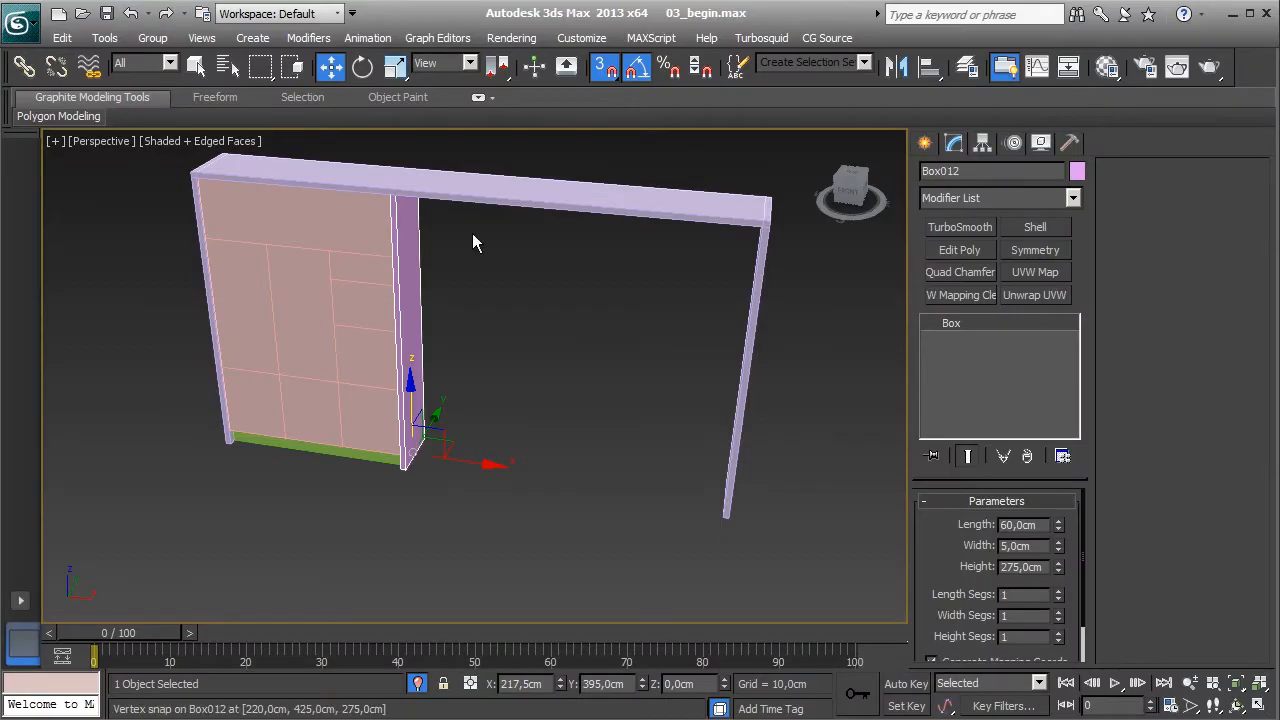
pyautogui.click(924, 143)
pyautogui.click(965, 271)
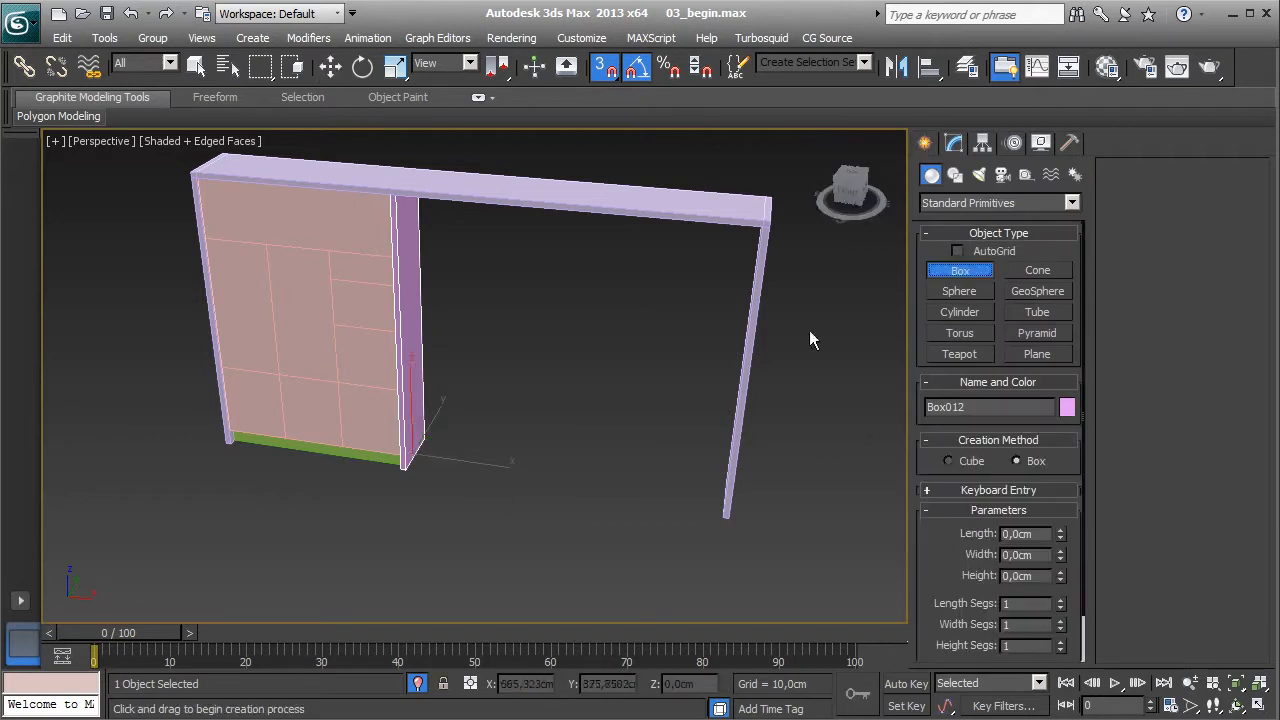
pyautogui.moveTo(478, 464); pyautogui.dragTo(621, 521)
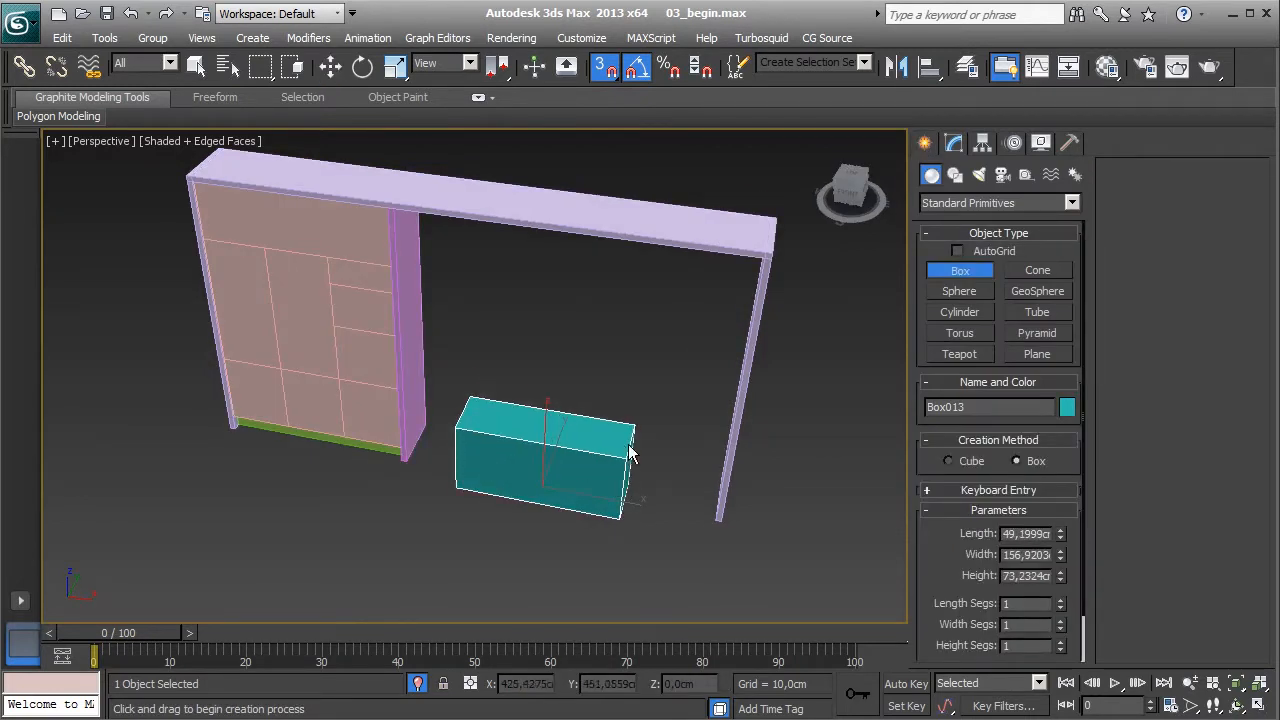
pyautogui.click(624, 455)
pyautogui.press('w')
# - Set the new box's length to 33 cm, width to 150 cm and height to 57 cm
pyautogui.click(955, 145)
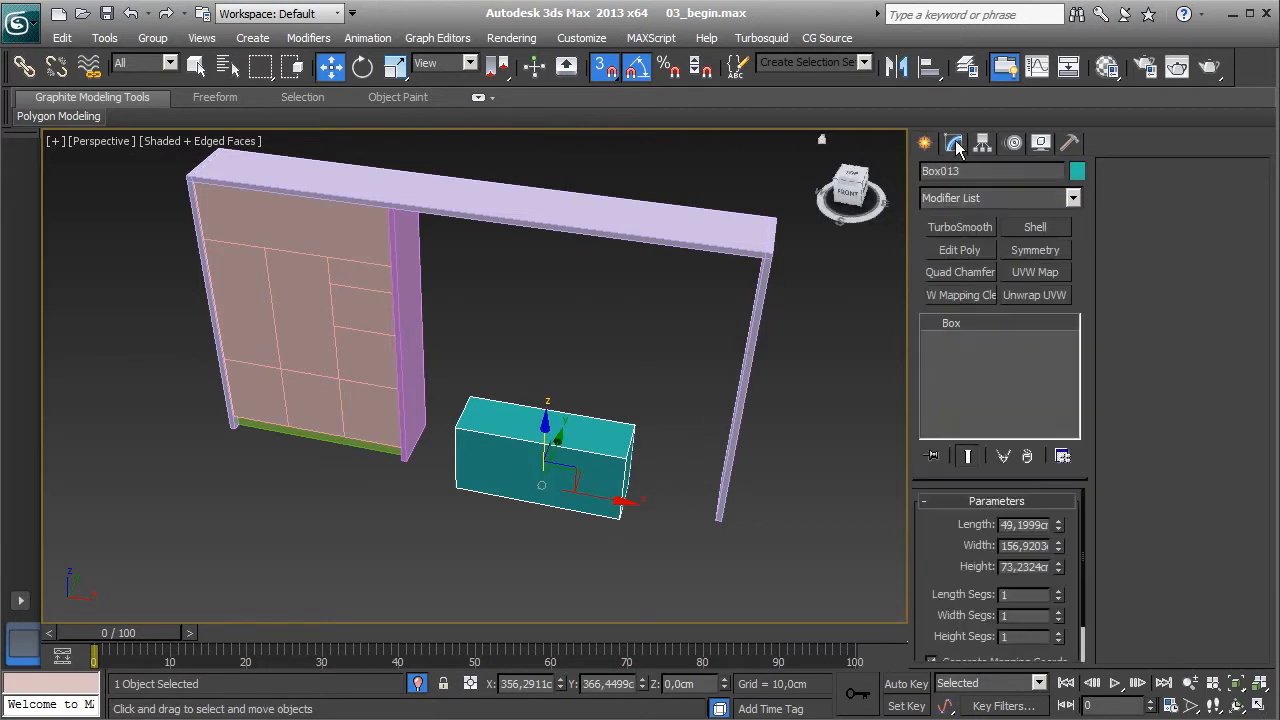
pyautogui.scroll(3, 505, 471)
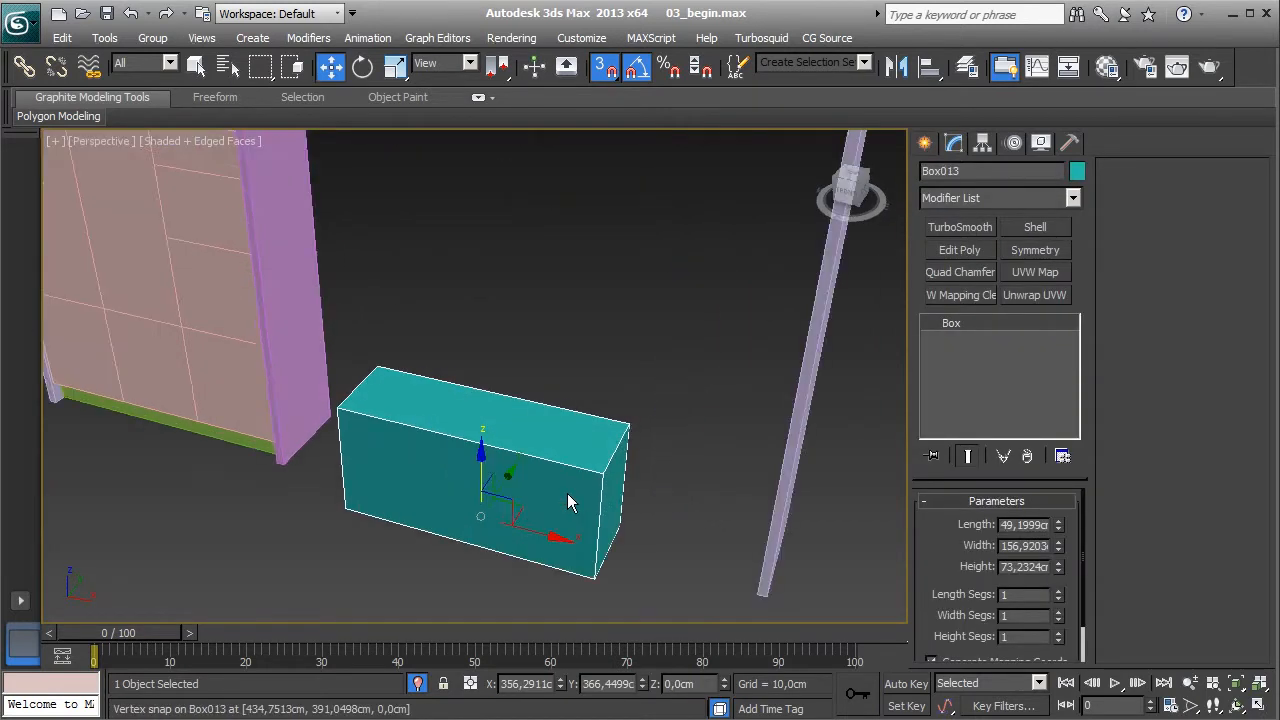
pyautogui.moveTo(567, 493); pyautogui.dragTo(517, 466, button='middle')
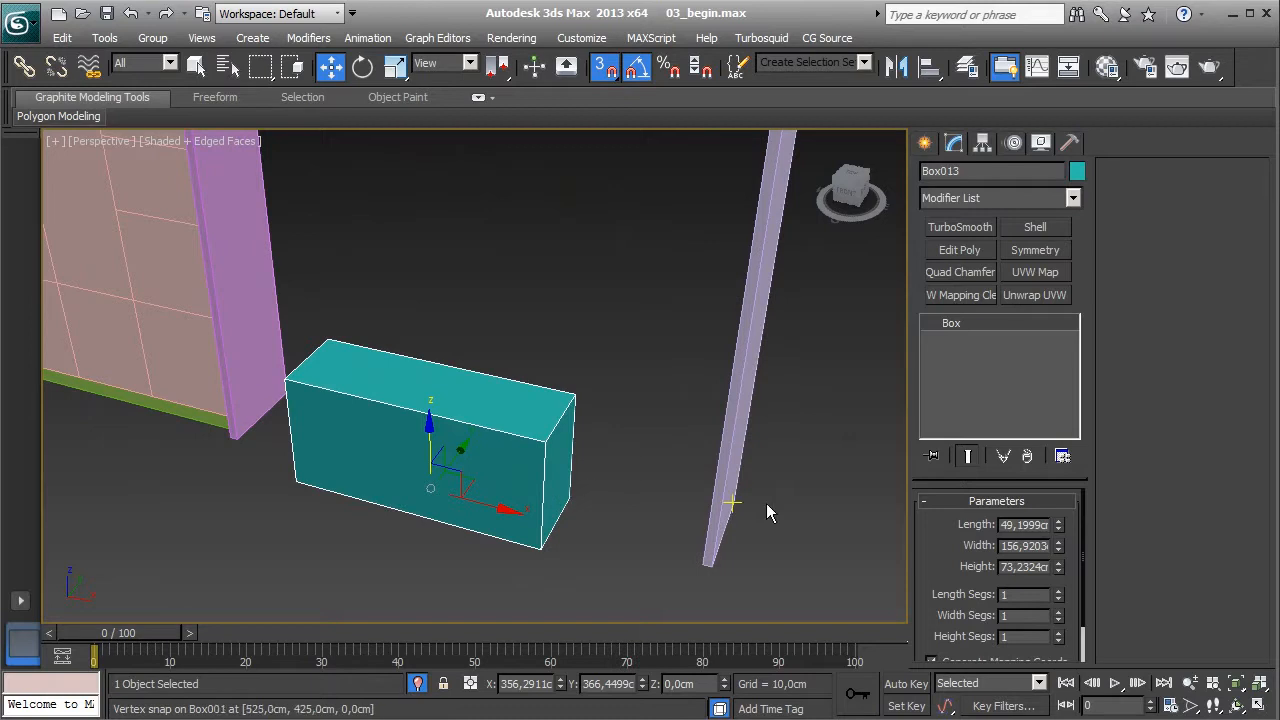
pyautogui.doubleClick(1025, 525)
pyautogui.write('33')
pyautogui.press('Return')
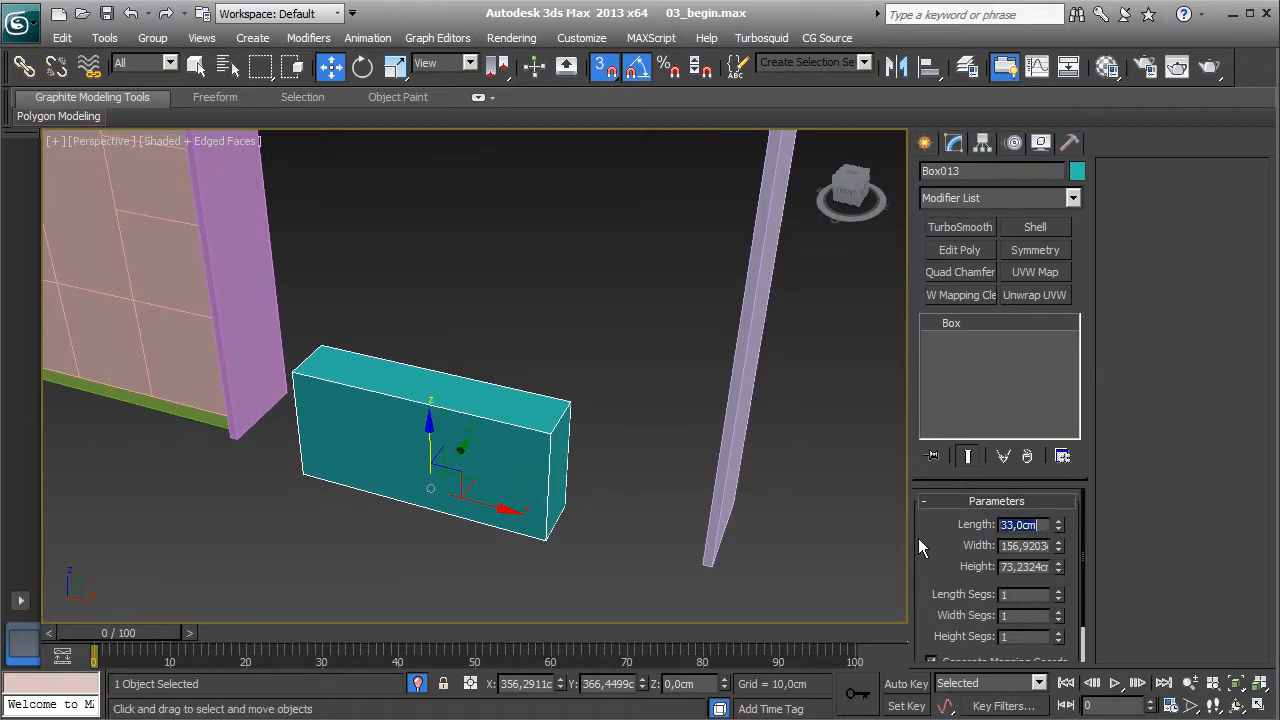
pyautogui.keyDown('alt'); pyautogui.moveTo(557, 500); pyautogui.dragTo(523, 493, button='middle'); pyautogui.keyUp('alt')
pyautogui.moveTo(577, 526); pyautogui.dragTo(539, 506, button='middle')
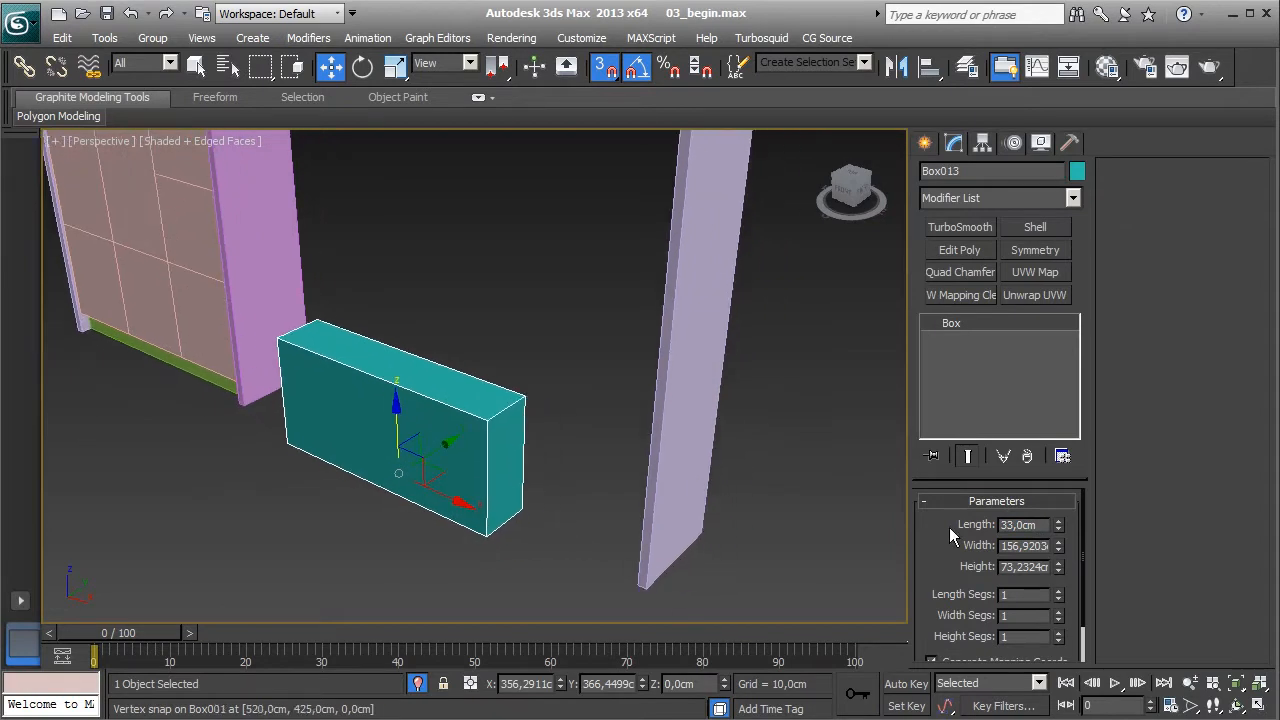
pyautogui.doubleClick(1030, 548)
pyautogui.write('150')
pyautogui.press('Return')
pyautogui.doubleClick(1028, 567)
pyautogui.write('5')
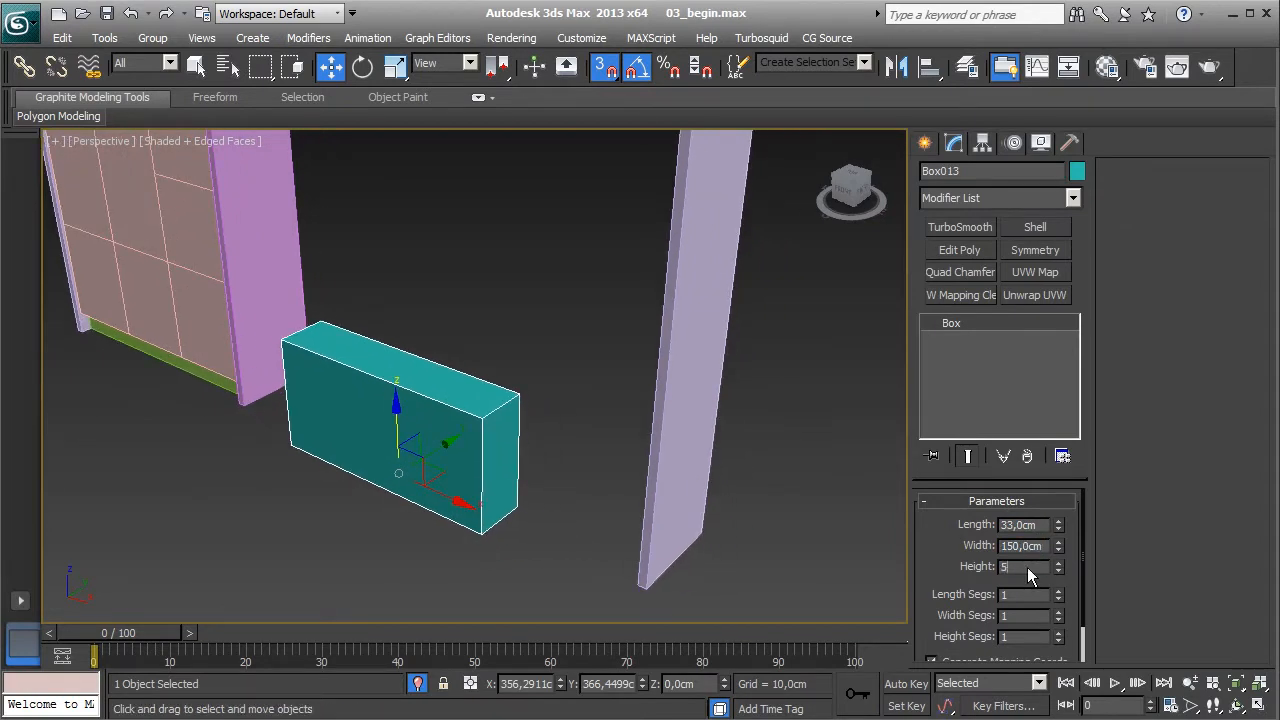
pyautogui.write('7')
pyautogui.press('Return')
# - Snap the 150 cm wide box into the upper back corner where the divider panel meets the top frame beam
pyautogui.moveTo(624, 392)
pyautogui.keyDown('alt'); pyautogui.mouseDown(button='middle')
pyautogui.moveTo(594, 423)
pyautogui.moveTo(523, 378)
pyautogui.moveTo(509, 486)
pyautogui.moveTo(457, 543)
pyautogui.mouseUp(button='middle'); pyautogui.keyUp('alt')
pyautogui.moveTo(405, 568); pyautogui.dragTo(515, 228)
pyautogui.keyDown('alt'); pyautogui.moveTo(515, 228); pyautogui.dragTo(704, 357, button='middle'); pyautogui.keyUp('alt')
# - Make one copy of the wall cabinet box straight down and snap it directly against the underside of the original
pyautogui.press('s')
pyautogui.keyDown('alt'); pyautogui.moveTo(545, 395); pyautogui.dragTo(550, 342, button='middle'); pyautogui.keyUp('alt')
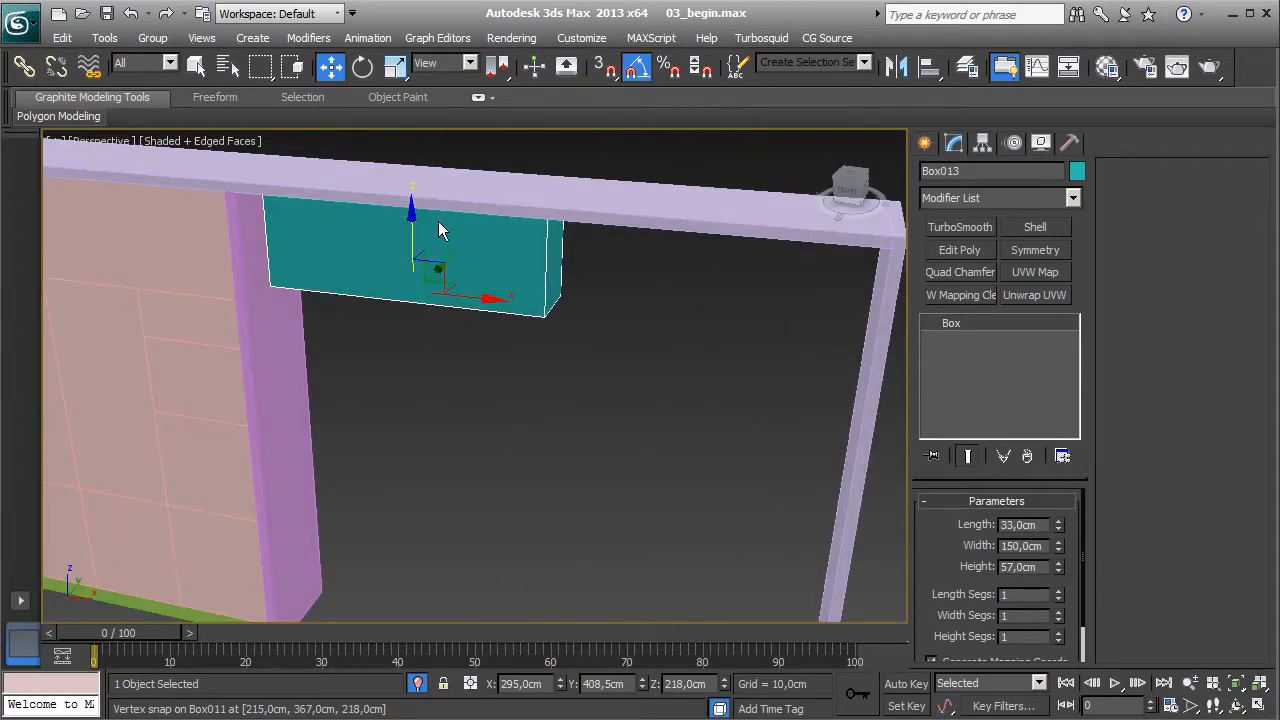
pyautogui.keyDown('shift'); pyautogui.moveTo(414, 229); pyautogui.dragTo(424, 358); pyautogui.keyUp('shift')
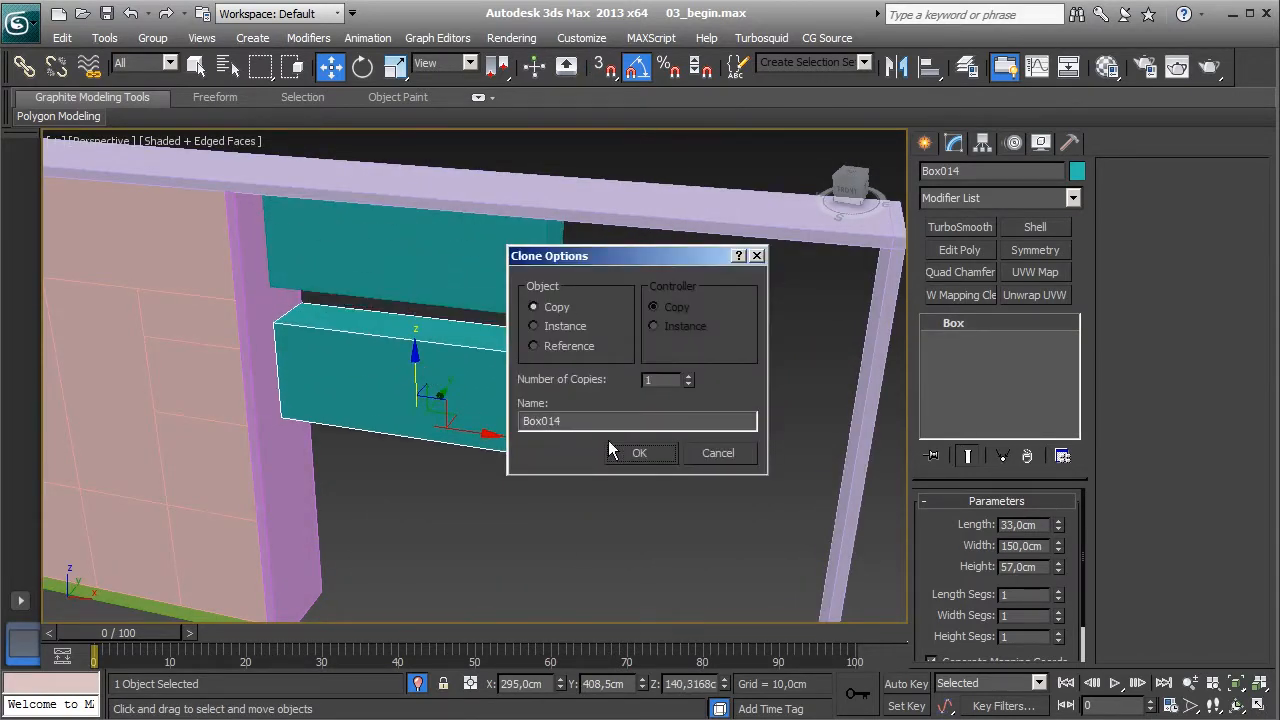
pyautogui.click(634, 452)
pyautogui.press('s')
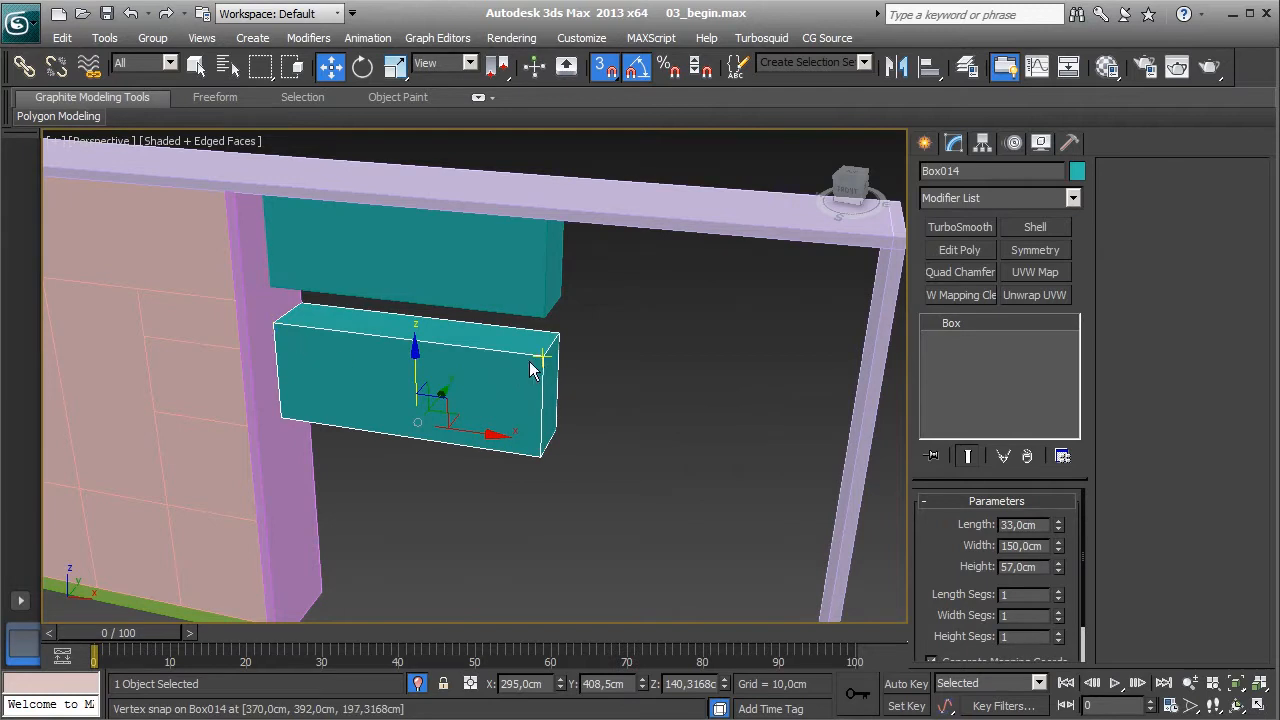
pyautogui.moveTo(540, 371); pyautogui.dragTo(536, 333)
# - Select both stacked wall cabinet boxes, copy them along X and snap the copies flush against the first pair
pyautogui.keyDown('ctrl'); pyautogui.click(532, 308); pyautogui.keyUp('ctrl')
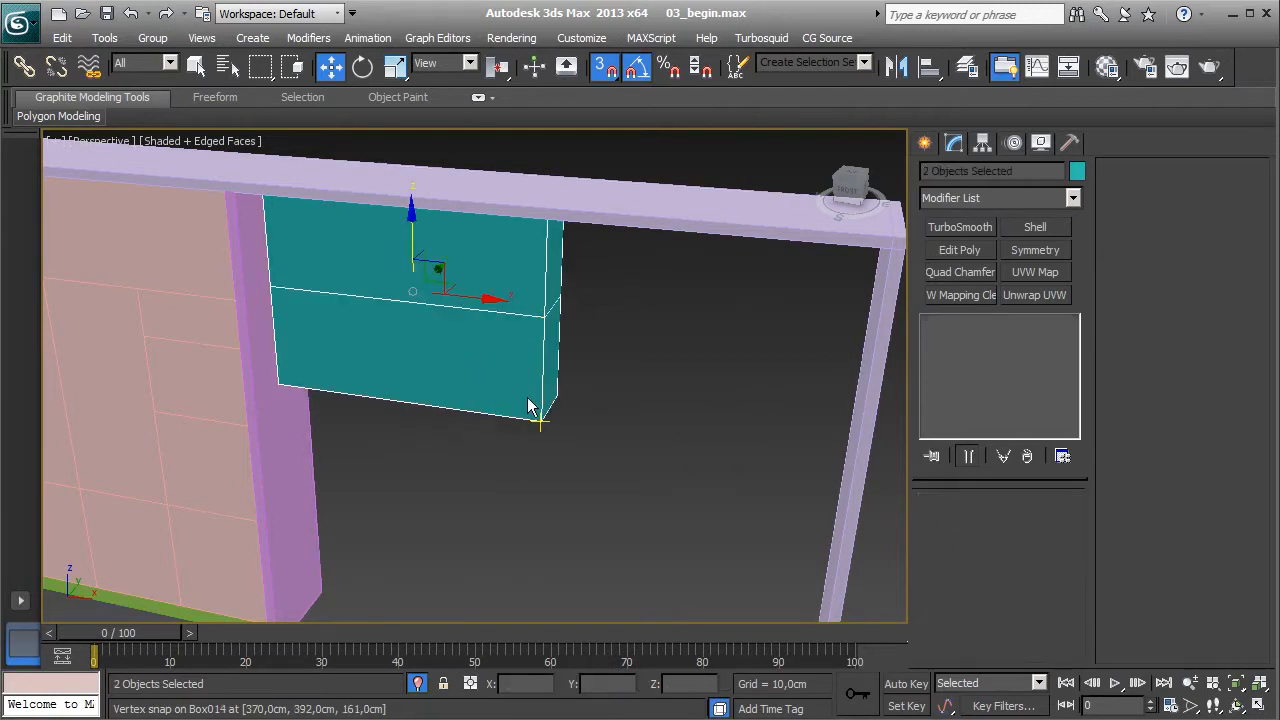
pyautogui.keyDown('alt'); pyautogui.moveTo(548, 389); pyautogui.dragTo(577, 392, button='middle'); pyautogui.keyUp('alt')
pyautogui.press('a')
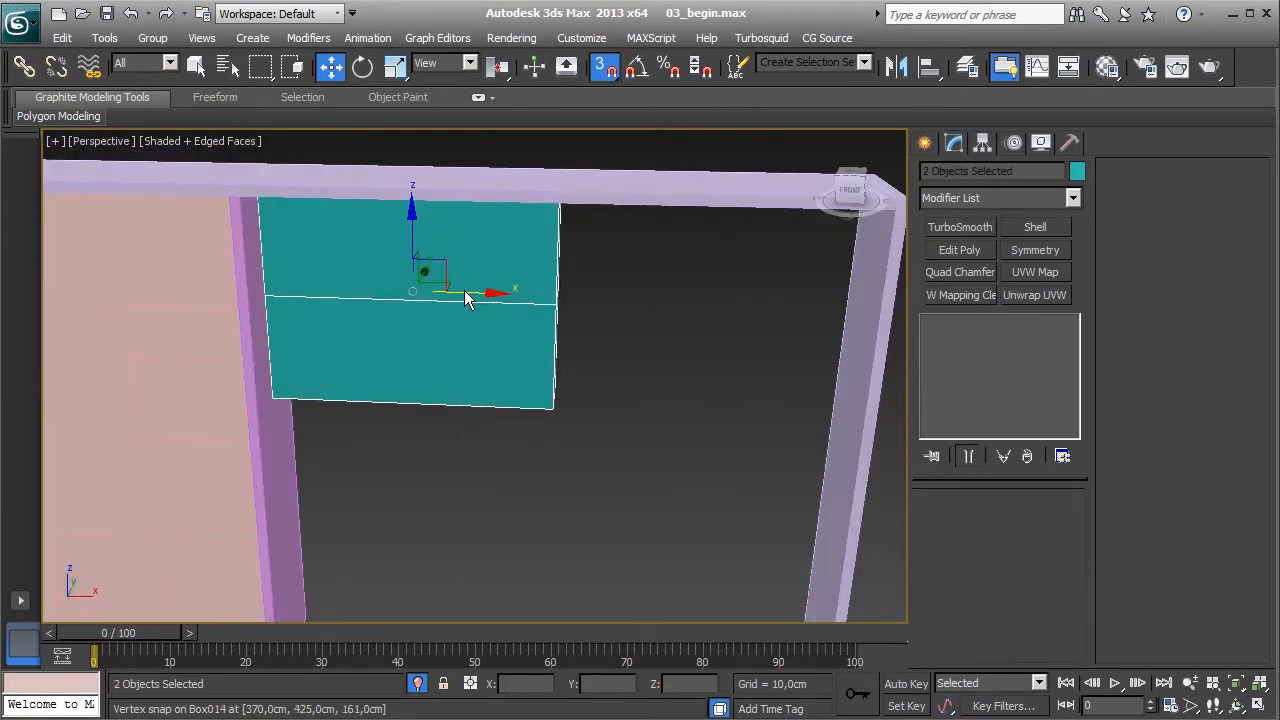
pyautogui.keyDown('shift'); pyautogui.moveTo(463, 303); pyautogui.dragTo(873, 300); pyautogui.keyUp('shift')
pyautogui.click(632, 446)
pyautogui.press('s')
pyautogui.moveTo(676, 420)
pyautogui.mouseDown()
pyautogui.moveTo(557, 400)
pyautogui.moveTo(587, 247)
pyautogui.mouseUp()
pyautogui.click(604, 66)
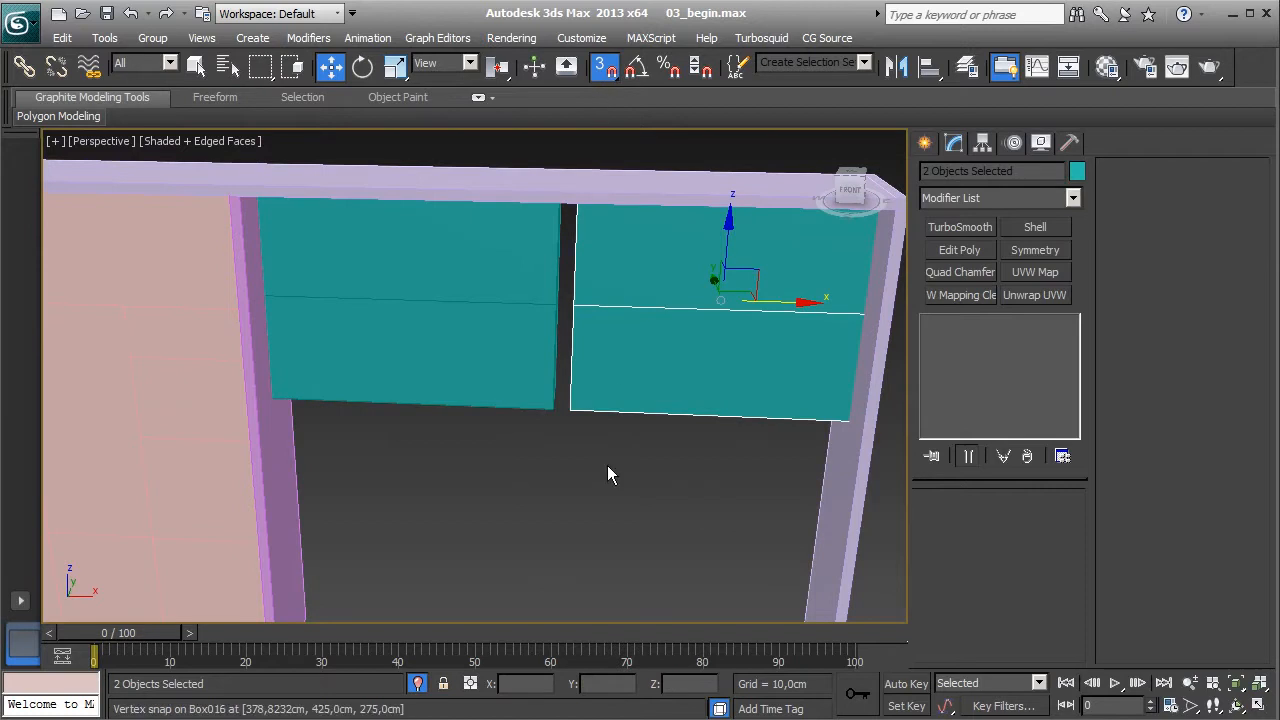
pyautogui.moveTo(570, 414); pyautogui.dragTo(560, 414)
# - Create a box about 55 cm high on the floor beneath the wall cabinets, near the frame's outer side panel
pyautogui.scroll(-5, 646, 490)
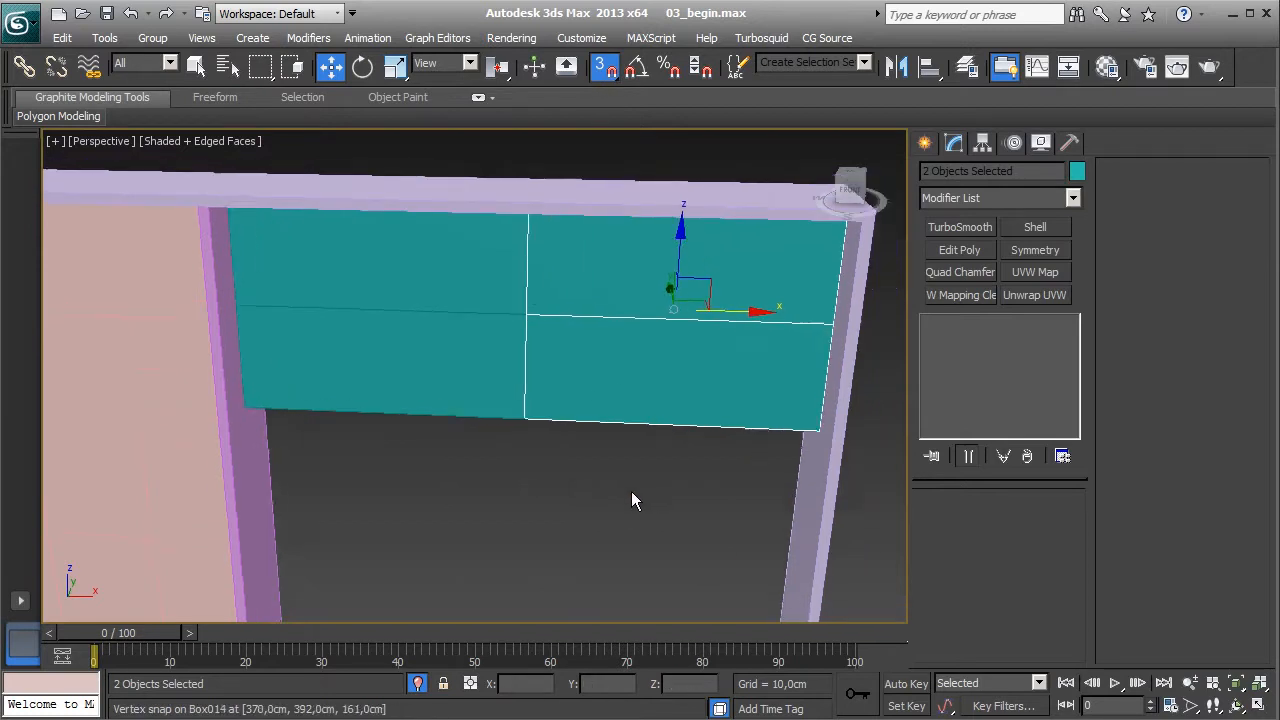
pyautogui.keyDown('alt'); pyautogui.moveTo(529, 477); pyautogui.dragTo(556, 467, button='middle'); pyautogui.keyUp('alt')
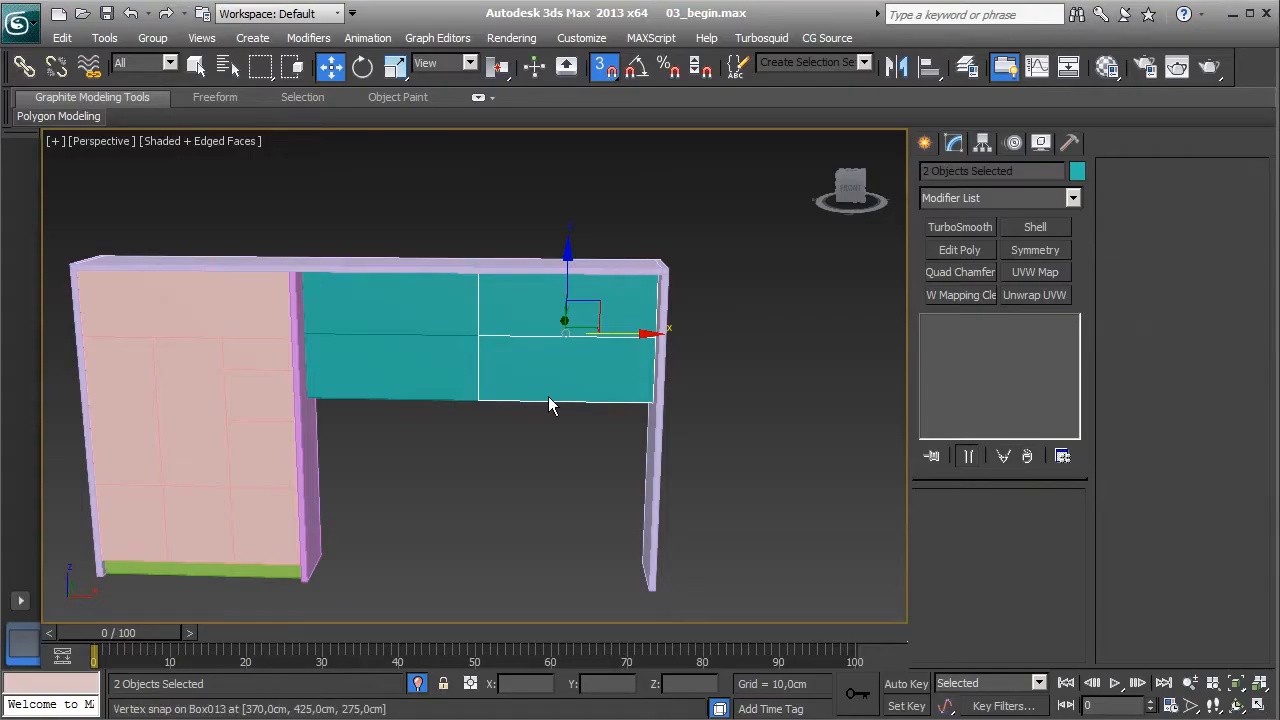
pyautogui.scroll(2, 548, 396)
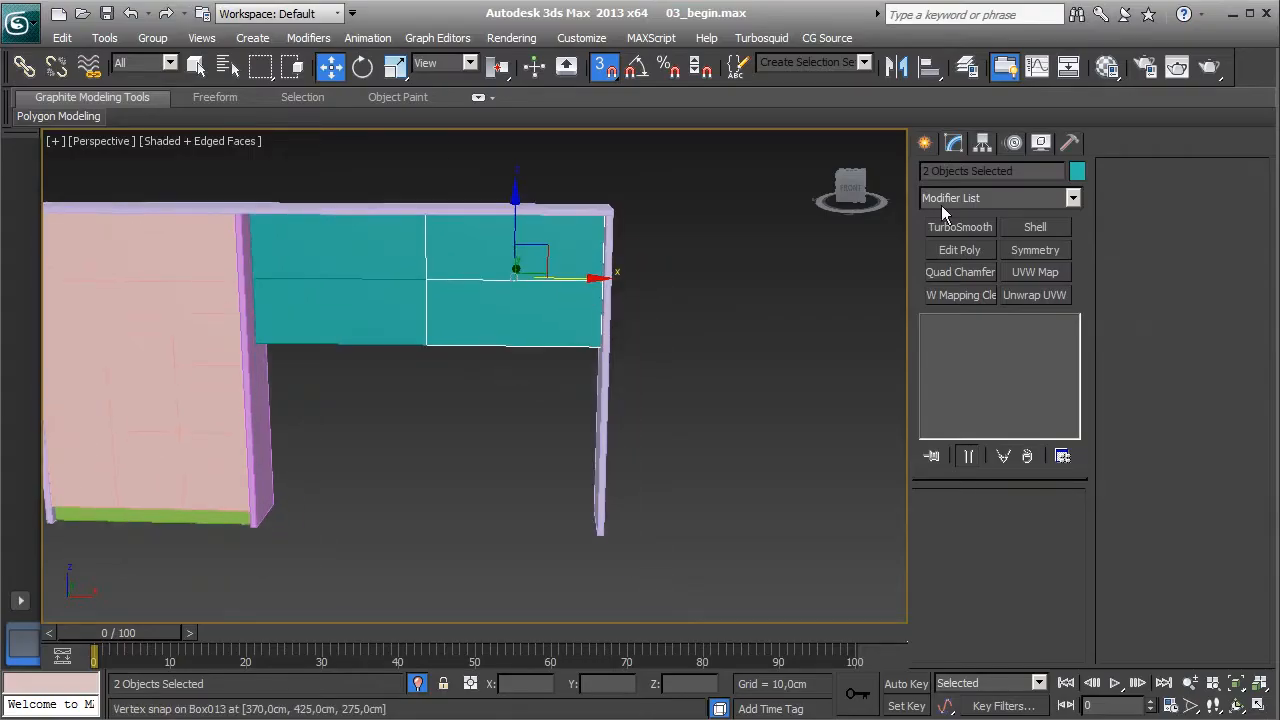
pyautogui.click(930, 143)
pyautogui.click(962, 274)
pyautogui.keyDown('alt'); pyautogui.moveTo(481, 441); pyautogui.dragTo(528, 496, button='middle'); pyautogui.keyUp('alt')
pyautogui.moveTo(540, 478)
pyautogui.mouseDown()
pyautogui.moveTo(481, 519)
pyautogui.moveTo(438, 512)
pyautogui.mouseUp()
pyautogui.click(429, 480)
pyautogui.press('w')
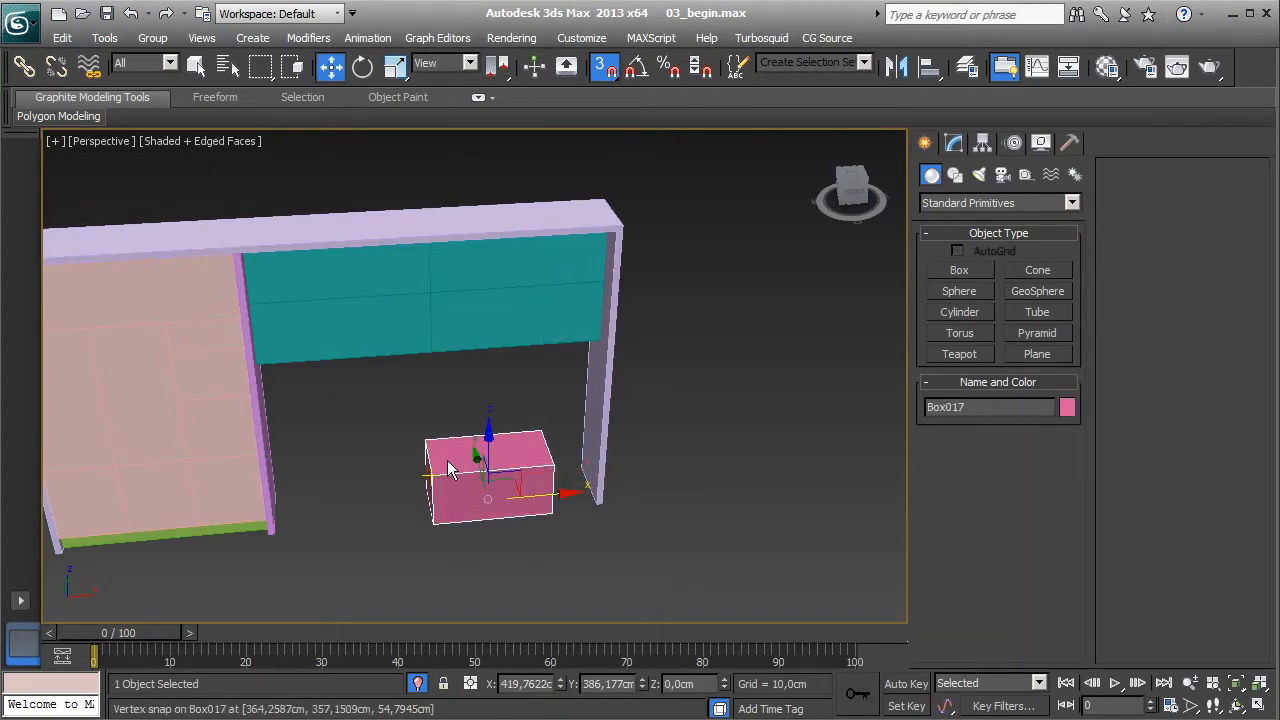
# - Set the new base box's length to 58 cm, width to 100 cm and height to 38 cm
pyautogui.click(953, 143)
pyautogui.doubleClick(1022, 528)
pyautogui.write('58')
pyautogui.press('Return')
pyautogui.doubleClick(1024, 546)
pyautogui.write('100')
pyautogui.press('Return')
pyautogui.doubleClick(1030, 567)
pyautogui.write('3')
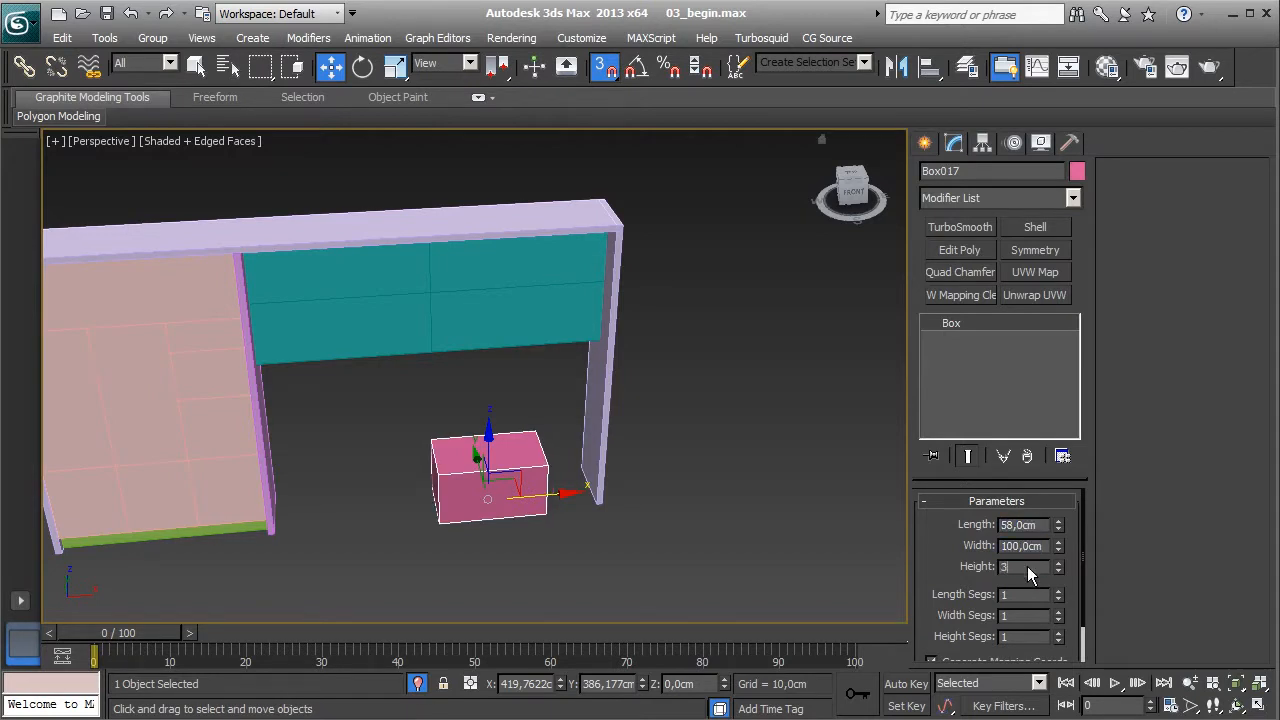
pyautogui.write('8,0cm')
pyautogui.press('Return')
# - Snap the base box to the bottom back inner corner of the frame's outer side panel and set its Z position to 15 cm
pyautogui.press('z')
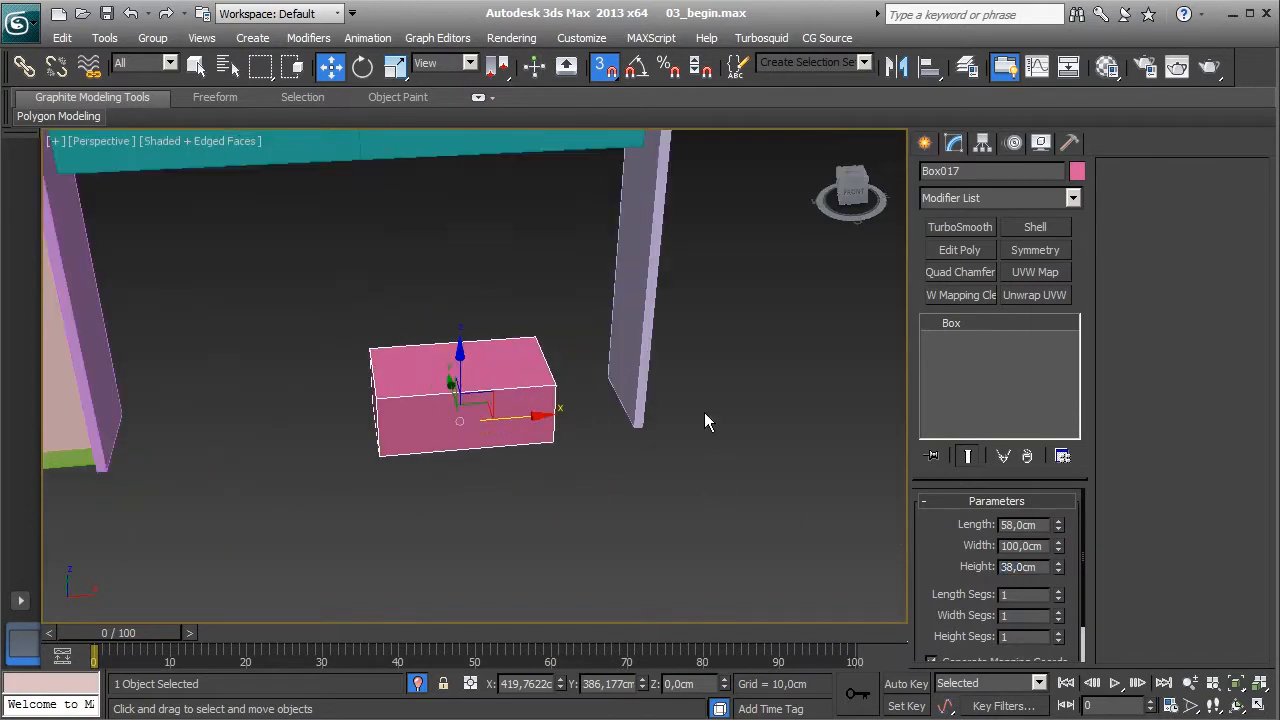
pyautogui.keyDown('alt'); pyautogui.moveTo(718, 437); pyautogui.dragTo(408, 405, button='middle'); pyautogui.keyUp('alt')
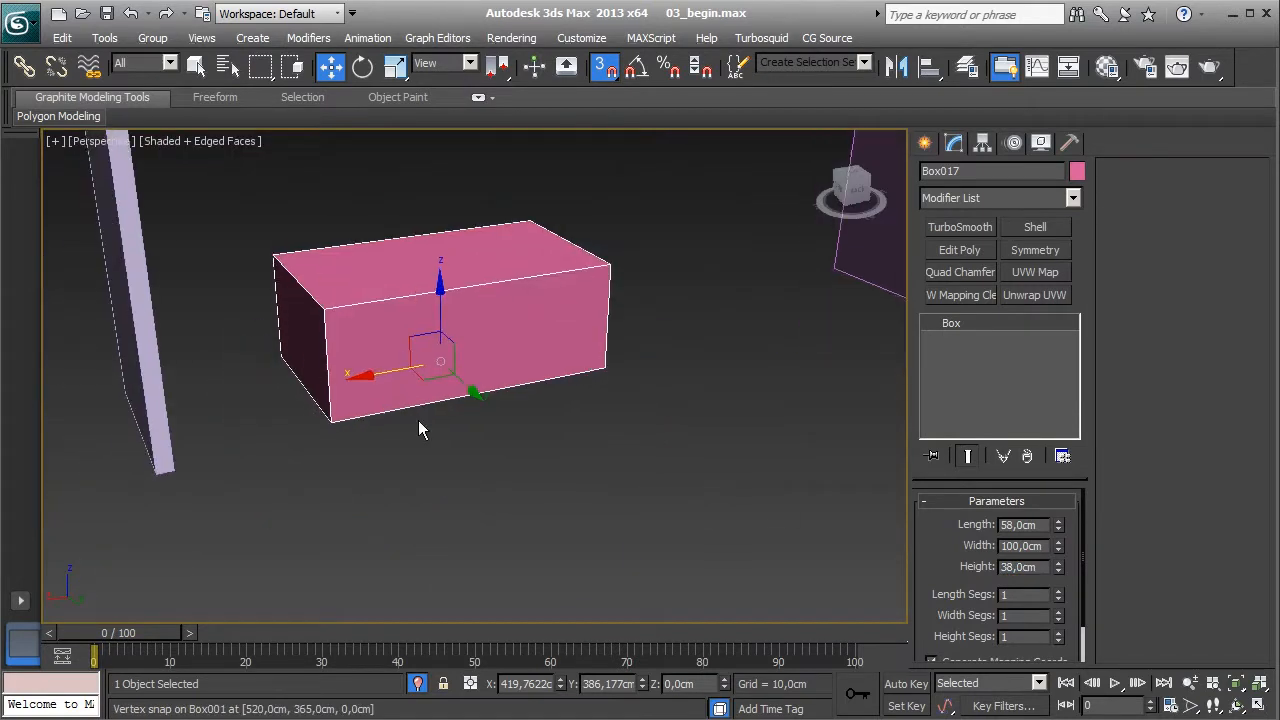
pyautogui.moveTo(333, 423); pyautogui.dragTo(187, 474)
pyautogui.doubleClick(679, 686)
pyautogui.write('15')
pyautogui.press('Return')
pyautogui.keyDown('alt'); pyautogui.moveTo(327, 493); pyautogui.dragTo(390, 470, button='middle'); pyautogui.keyUp('alt')
pyautogui.doubleClick(691, 684)
pyautogui.write('15')
pyautogui.press('Return')
# - Copy the base box along X towards the divider panel and snap the copy flush against the original's side
pyautogui.moveTo(305, 482); pyautogui.dragTo(574, 458, button='middle')
pyautogui.scroll(-3, 540, 441)
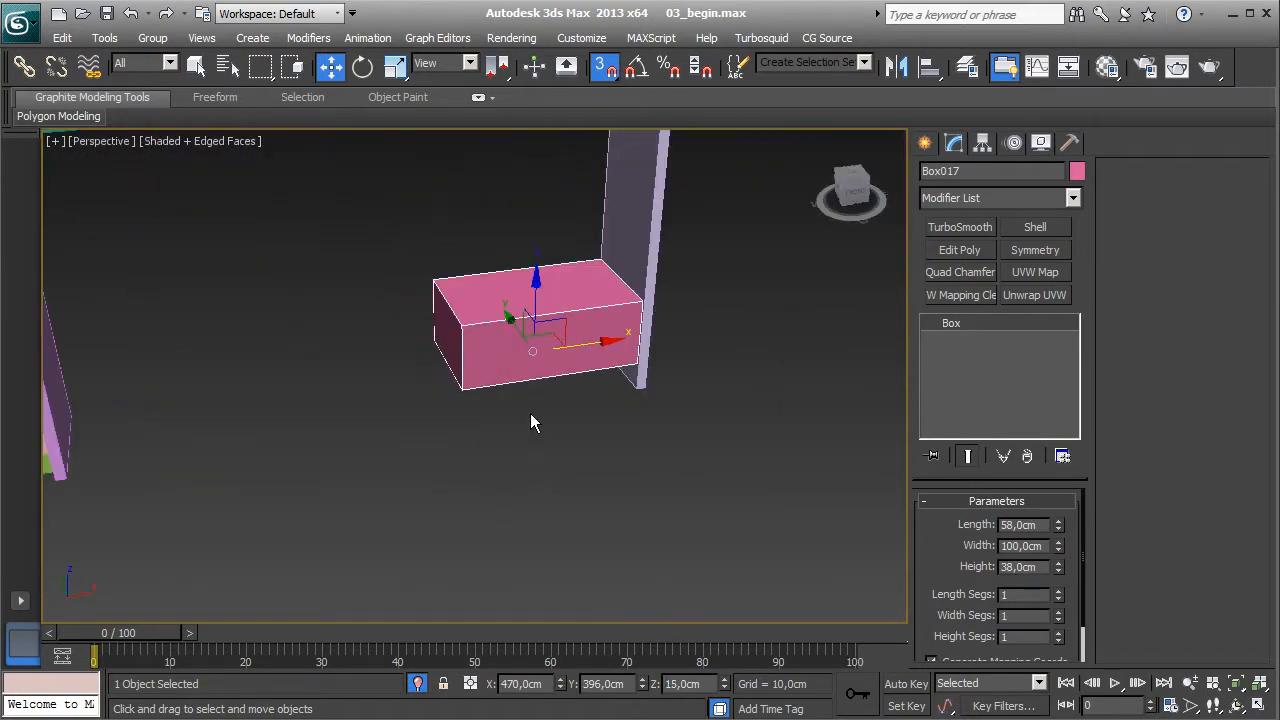
pyautogui.press('s')
pyautogui.keyDown('shift'); pyautogui.moveTo(572, 362); pyautogui.dragTo(335, 395); pyautogui.keyUp('shift')
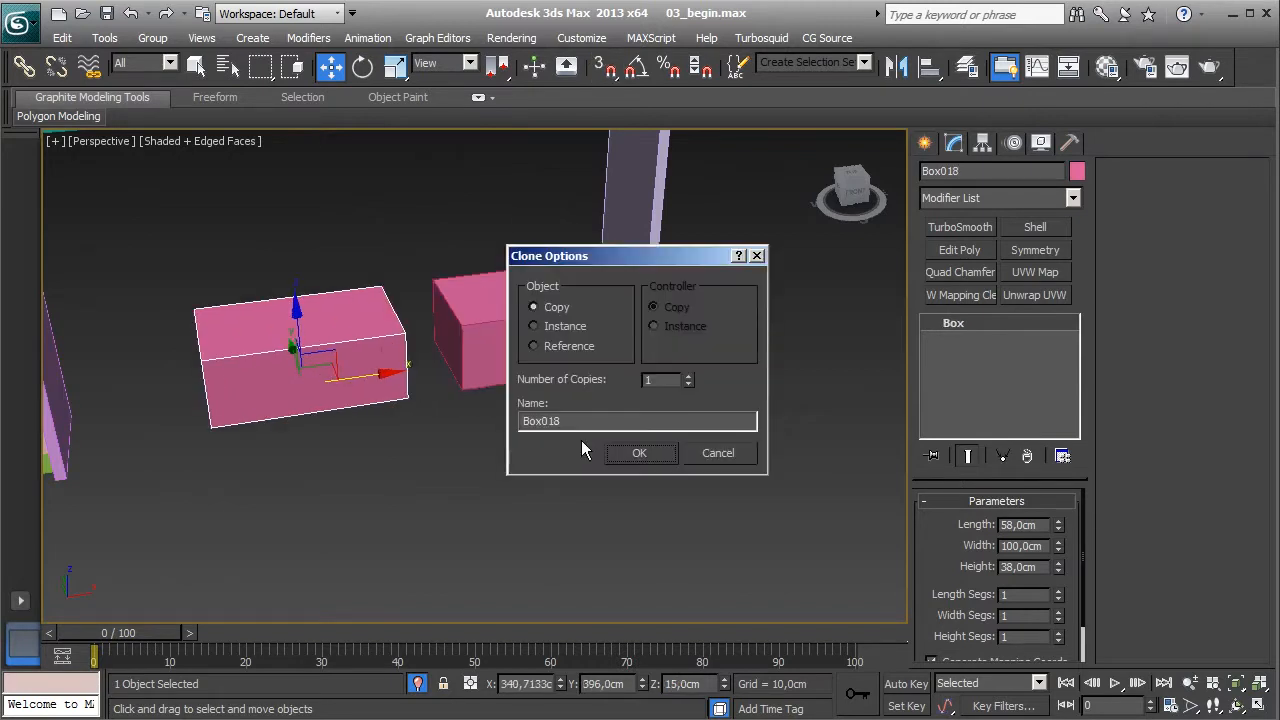
pyautogui.click(632, 453)
pyautogui.press('s')
pyautogui.moveTo(400, 345); pyautogui.dragTo(437, 358)
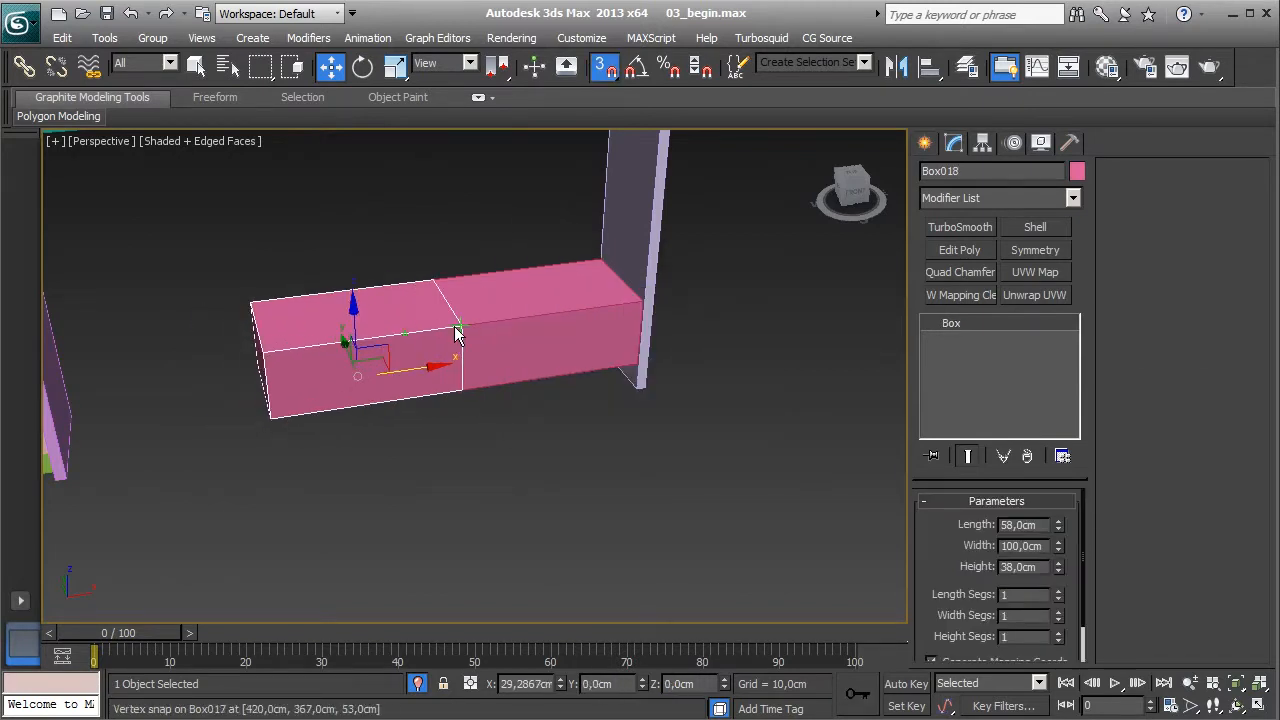
# - Copy the second base box along X and snap the third one between it and the divider panel
pyautogui.press('s')
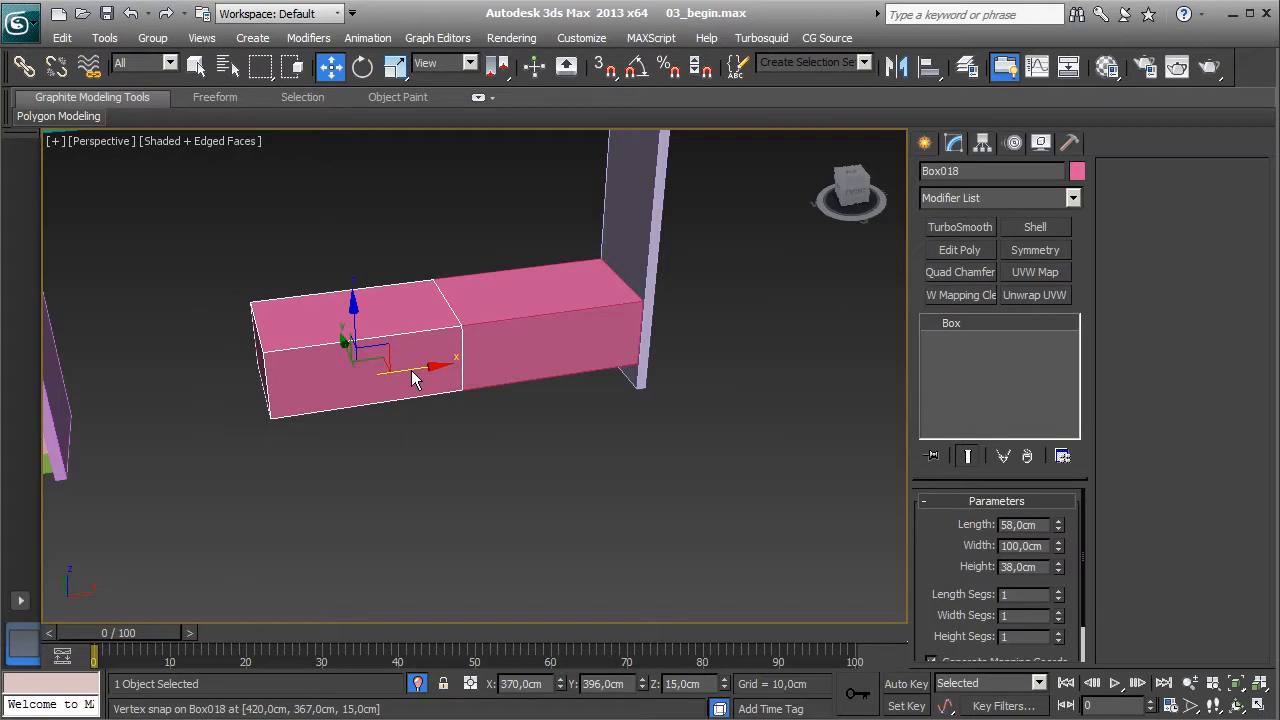
pyautogui.moveTo(412, 375)
pyautogui.keyDown('shift'); pyautogui.mouseDown()
pyautogui.moveTo(257, 385)
pyautogui.moveTo(229, 405)
pyautogui.mouseUp(); pyautogui.keyUp('shift')
pyautogui.click(638, 451)
pyautogui.press('s')
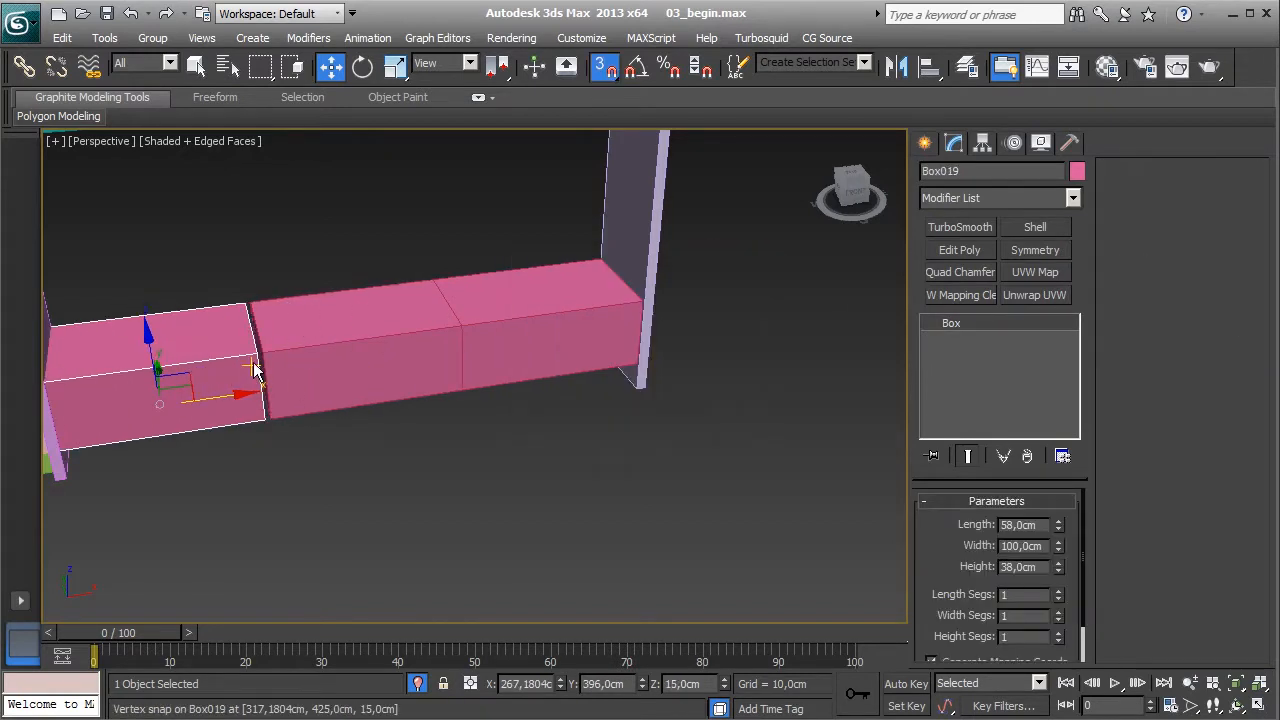
pyautogui.moveTo(259, 351)
pyautogui.keyDown('alt'); pyautogui.mouseDown(button='middle')
pyautogui.moveTo(376, 430)
pyautogui.moveTo(306, 366)
pyautogui.mouseUp(button='middle'); pyautogui.keyUp('alt')
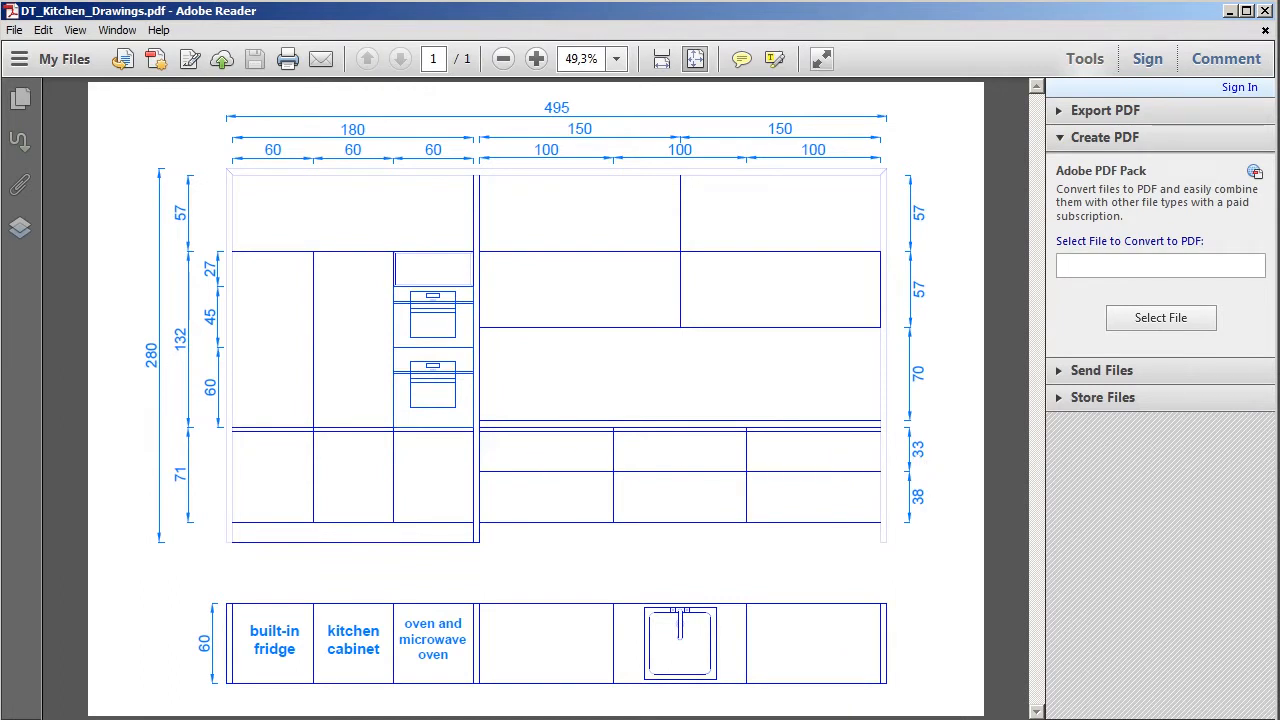
# - Return from the kitchen drawing to 3ds Max, copy the base box beside the outer side panel upward and set the copy's height to 33 cm
pyautogui.hotkey('alt', 'Tab')
pyautogui.click(518, 372)
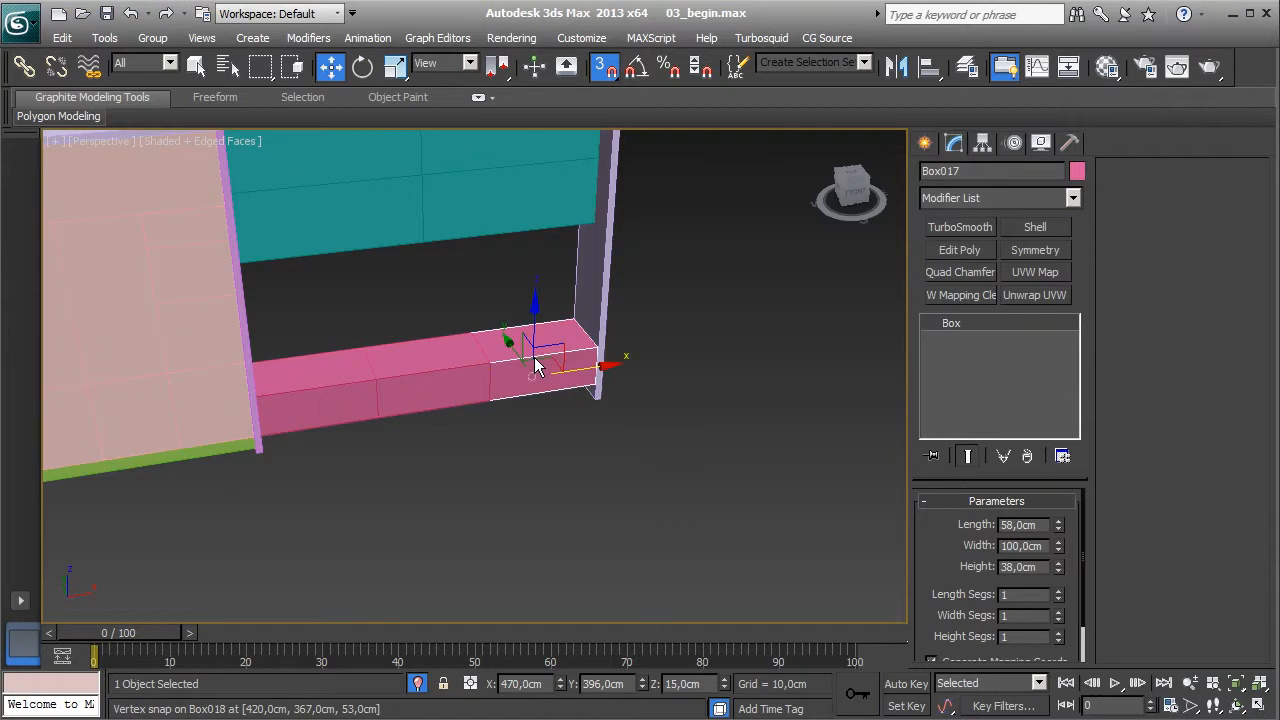
pyautogui.keyDown('shift'); pyautogui.moveTo(540, 336); pyautogui.dragTo(540, 276); pyautogui.keyUp('shift')
pyautogui.click(657, 455)
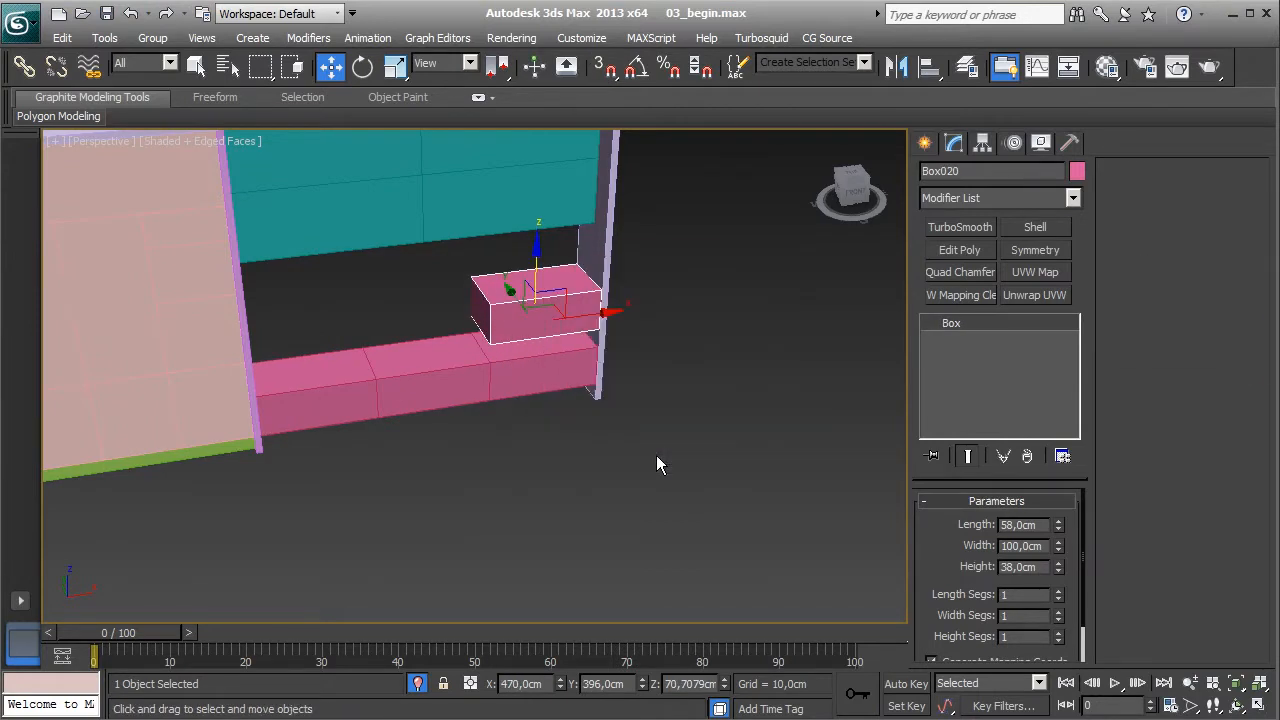
pyautogui.doubleClick(1015, 567)
pyautogui.write('33')
pyautogui.press('Return')
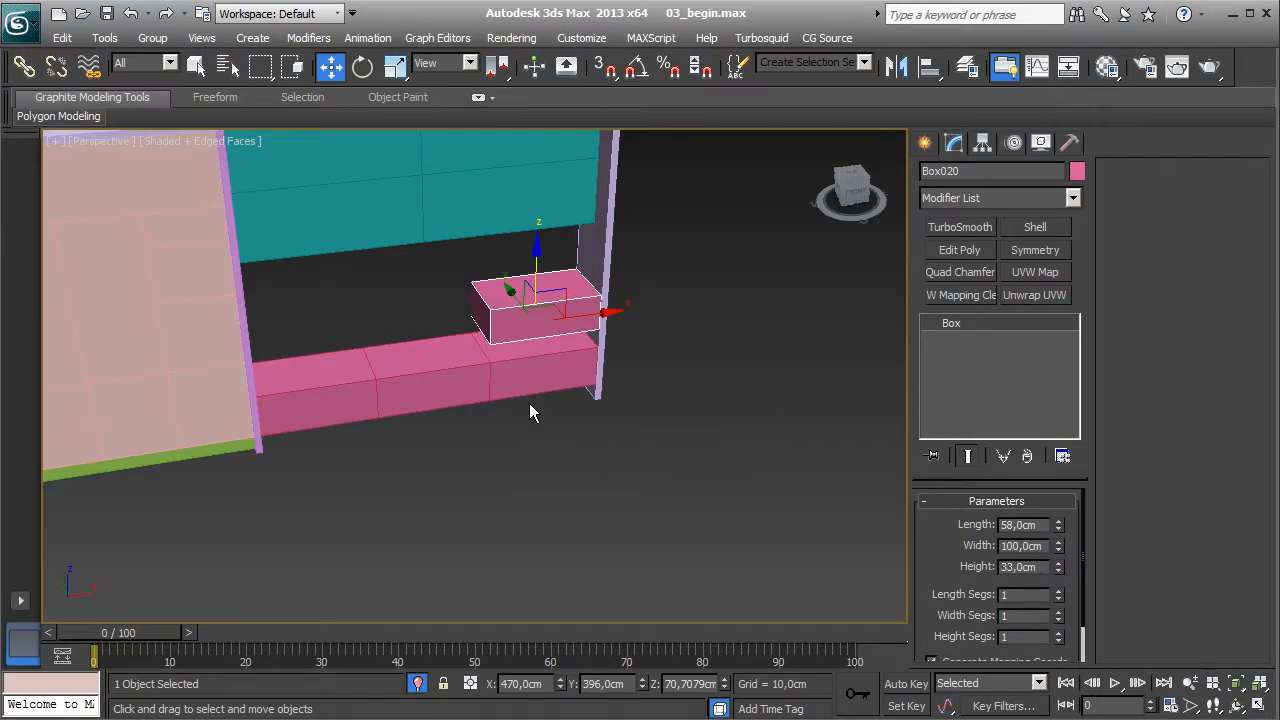
# - Snap the 33 cm high box down onto the top of the base box beneath it
pyautogui.scroll(5, 529, 403)
pyautogui.press('s')
pyautogui.moveTo(528, 273); pyautogui.dragTo(524, 323)
pyautogui.scroll(-5, 580, 415)
# - Copy the 33 cm high box along X and snap the copy beside it above the middle base box
pyautogui.press('s')
pyautogui.keyDown('shift'); pyautogui.moveTo(629, 323); pyautogui.dragTo(386, 354); pyautogui.keyUp('shift')
pyautogui.click(639, 452)
pyautogui.press('s')
pyautogui.moveTo(453, 318); pyautogui.dragTo(497, 306)
# - Copy the middle 33 cm high box along X to fill the remaining space next to the divider panel
pyautogui.press('s')
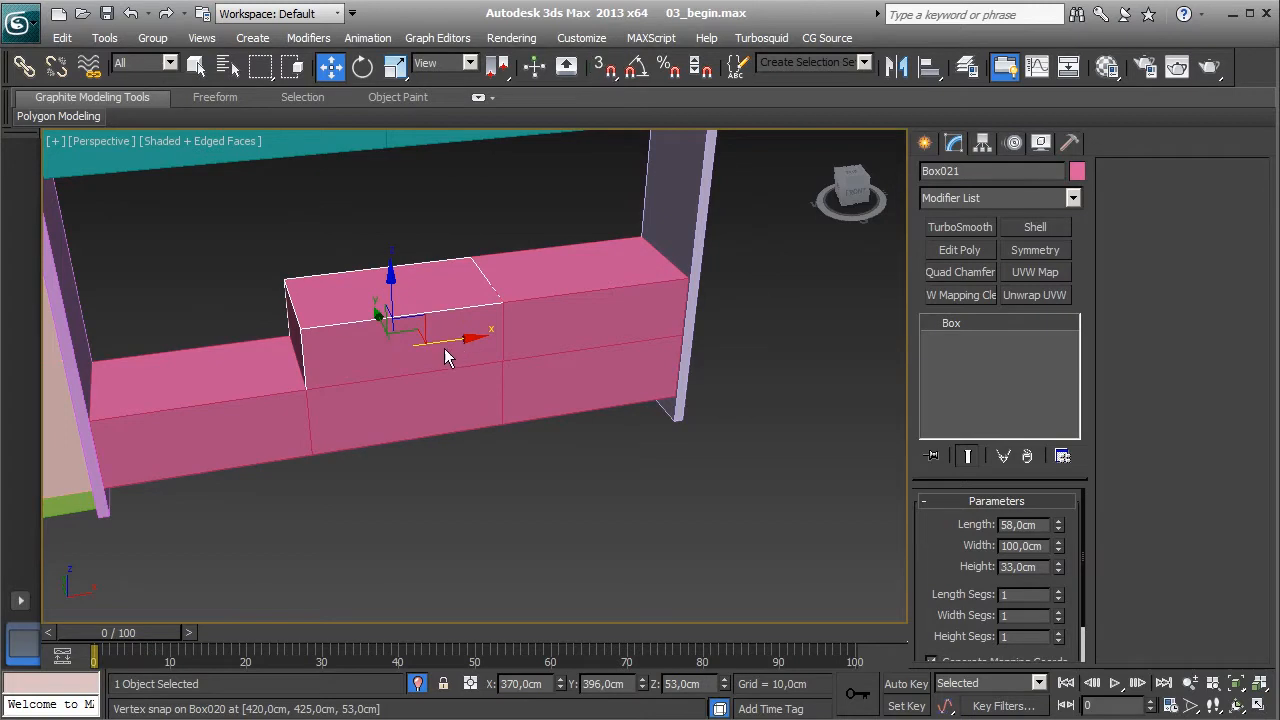
pyautogui.moveTo(446, 355)
pyautogui.keyDown('shift'); pyautogui.mouseDown()
pyautogui.moveTo(258, 366)
pyautogui.moveTo(303, 332)
pyautogui.mouseUp(); pyautogui.keyUp('shift')
pyautogui.click(634, 453)
pyautogui.press('s')
# - Draw a box on the floor in front of the base drawers, about 241 cm wide and 13 cm high
pyautogui.scroll(-3, 737, 498)
pyautogui.keyDown('alt'); pyautogui.moveTo(739, 499); pyautogui.dragTo(711, 526, button='middle'); pyautogui.keyUp('alt')
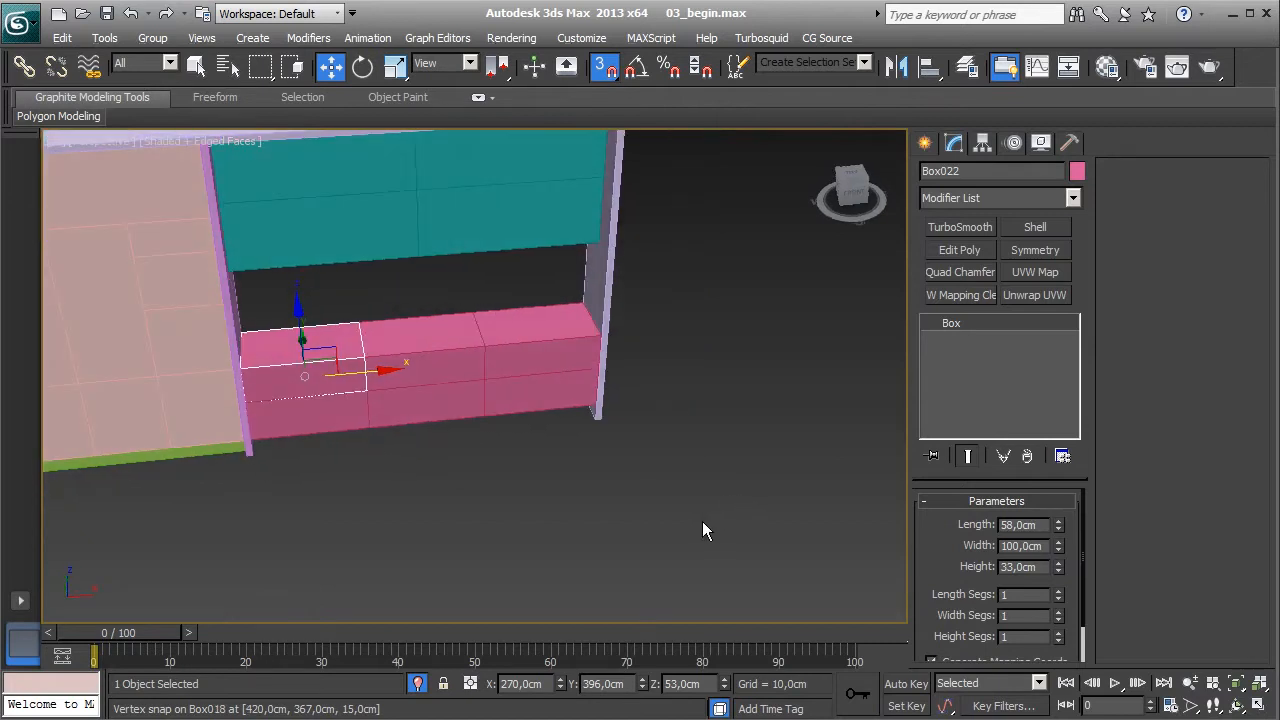
pyautogui.click(925, 146)
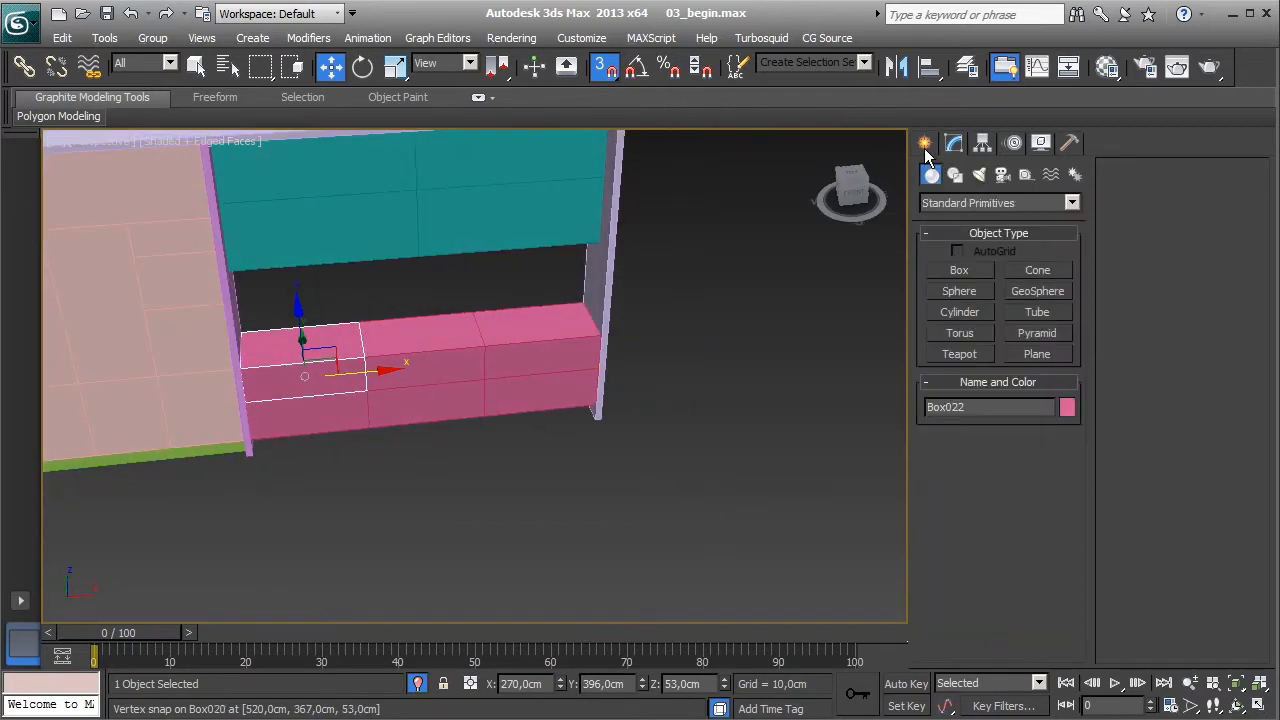
pyautogui.click(959, 270)
pyautogui.moveTo(601, 497); pyautogui.dragTo(302, 588)
pyautogui.click(306, 563)
pyautogui.press('w')
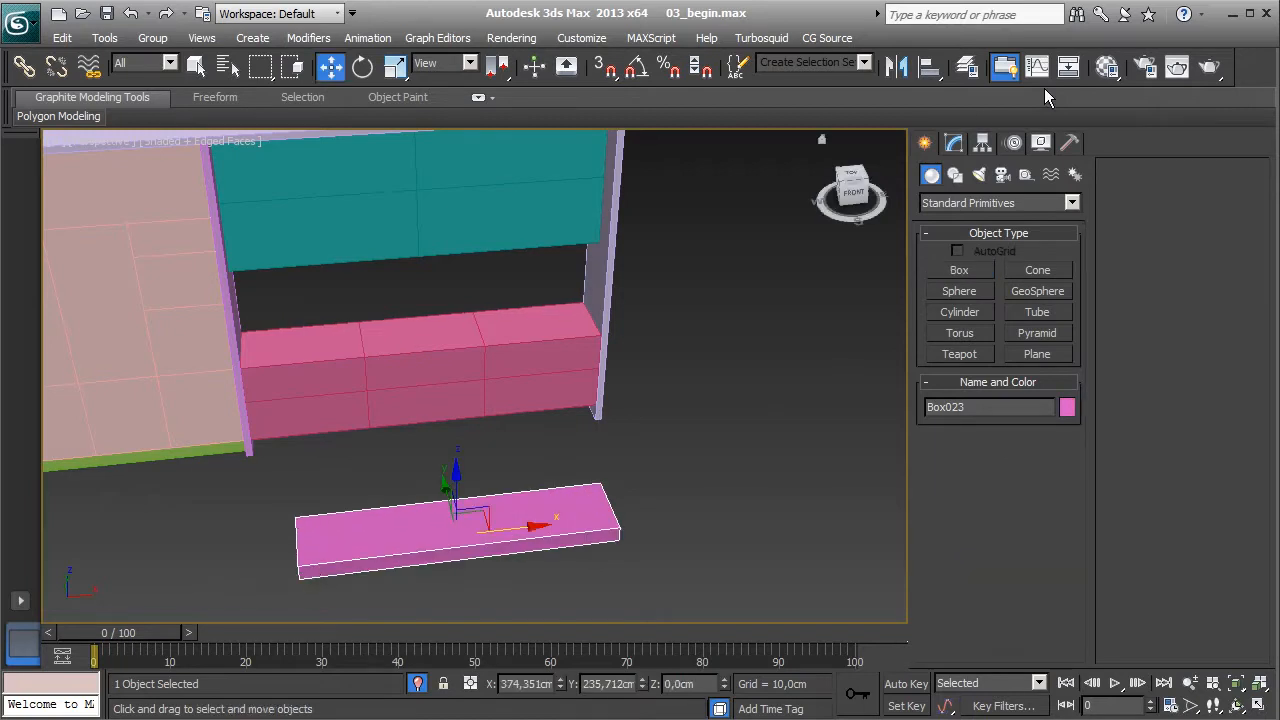
# - Set the new box's length to 60 cm, width to 300 cm and height to 5 cm
pyautogui.click(953, 146)
pyautogui.doubleClick(1033, 525)
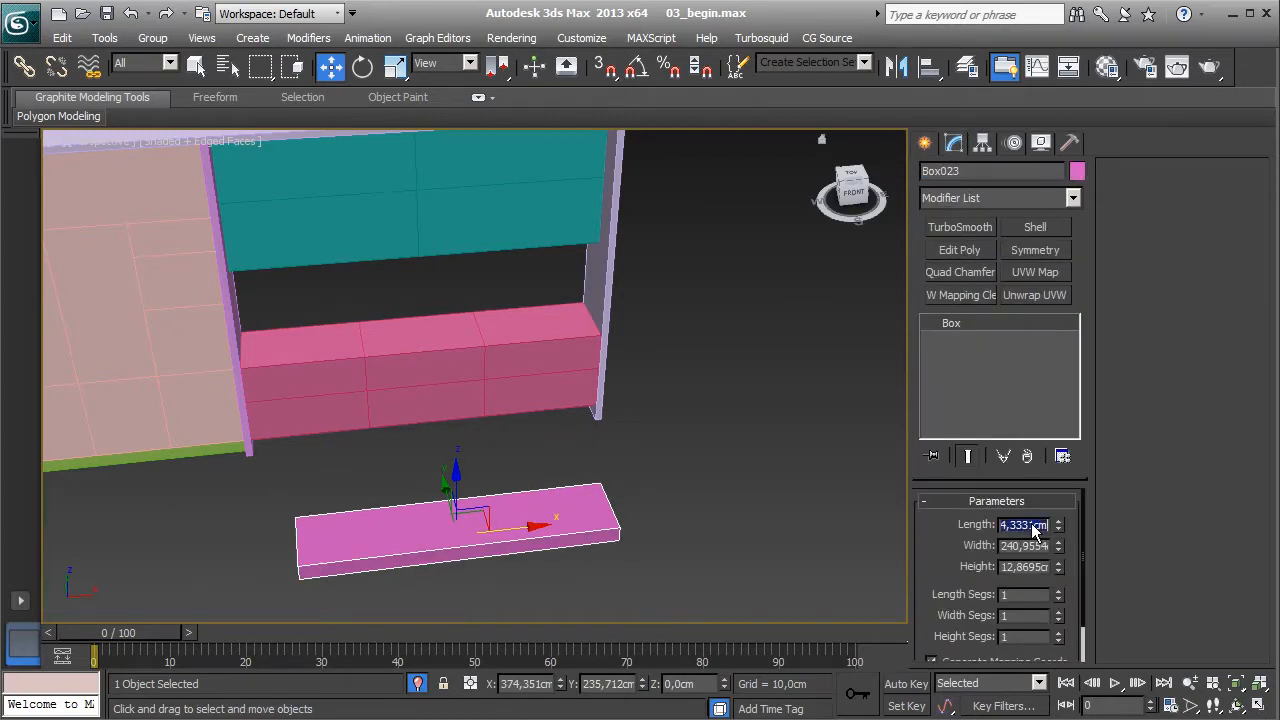
pyautogui.write('30')
pyautogui.press('Tab')
pyautogui.write('300')
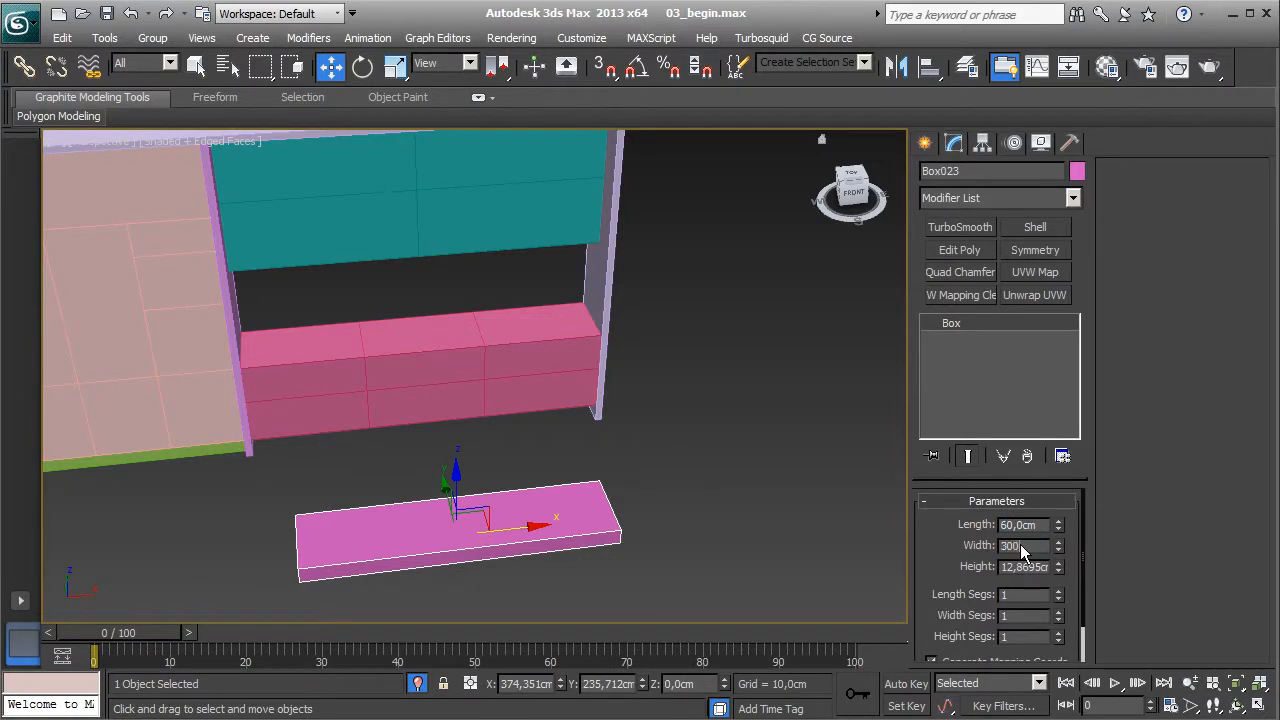
pyautogui.press('Return')
pyautogui.doubleClick(1034, 569)
pyautogui.write('5')
pyautogui.press('Return')
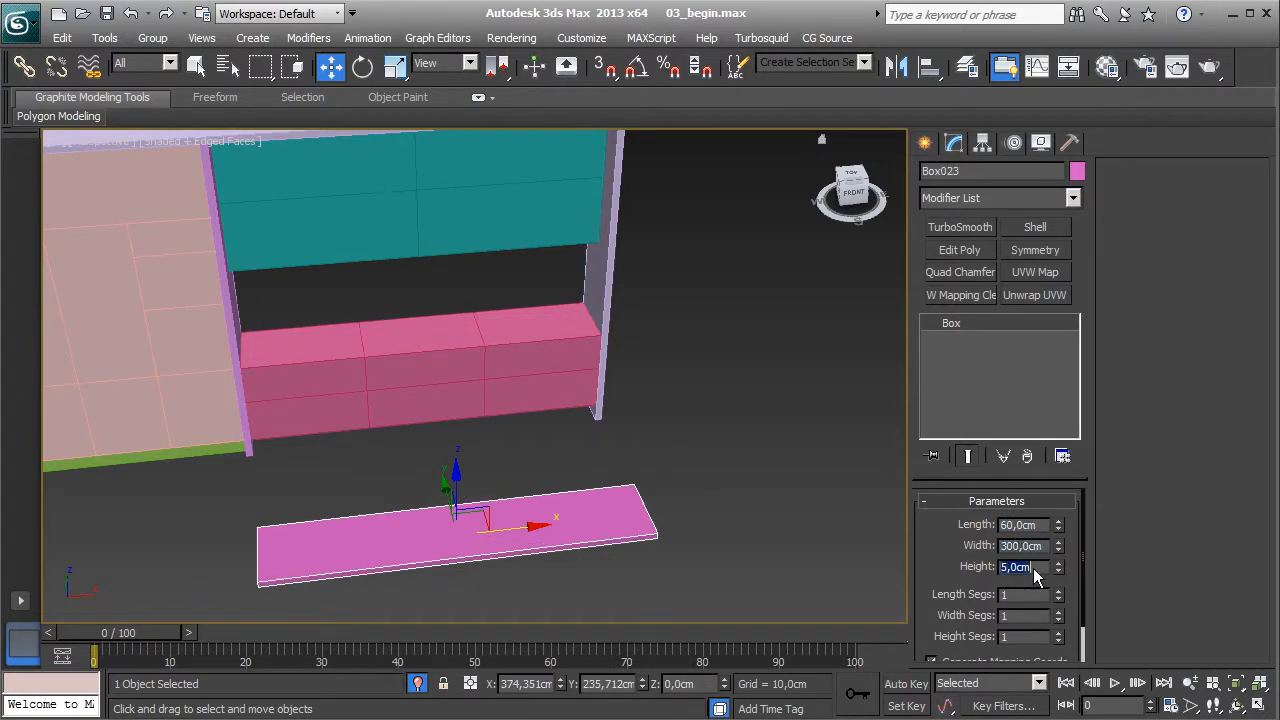
# - Move the 300 cm worktop slab towards the base drawers and snap its corner onto the upper drawer row beside the divider panel
pyautogui.moveTo(753, 488); pyautogui.dragTo(628, 437, button='middle')
pyautogui.scroll(3, 743, 484)
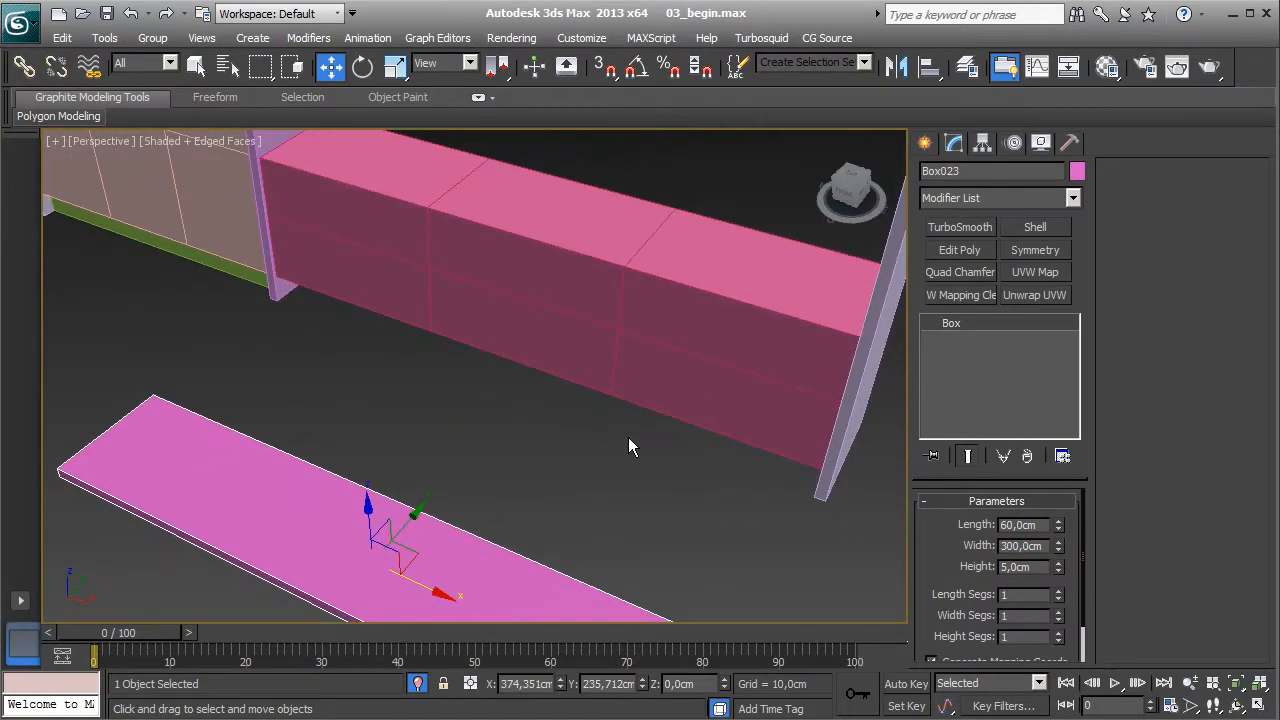
pyautogui.scroll(-3, 628, 438)
pyautogui.keyDown('alt'); pyautogui.moveTo(680, 490); pyautogui.dragTo(488, 474, button='middle'); pyautogui.keyUp('alt')
pyautogui.scroll(3, 520, 460)
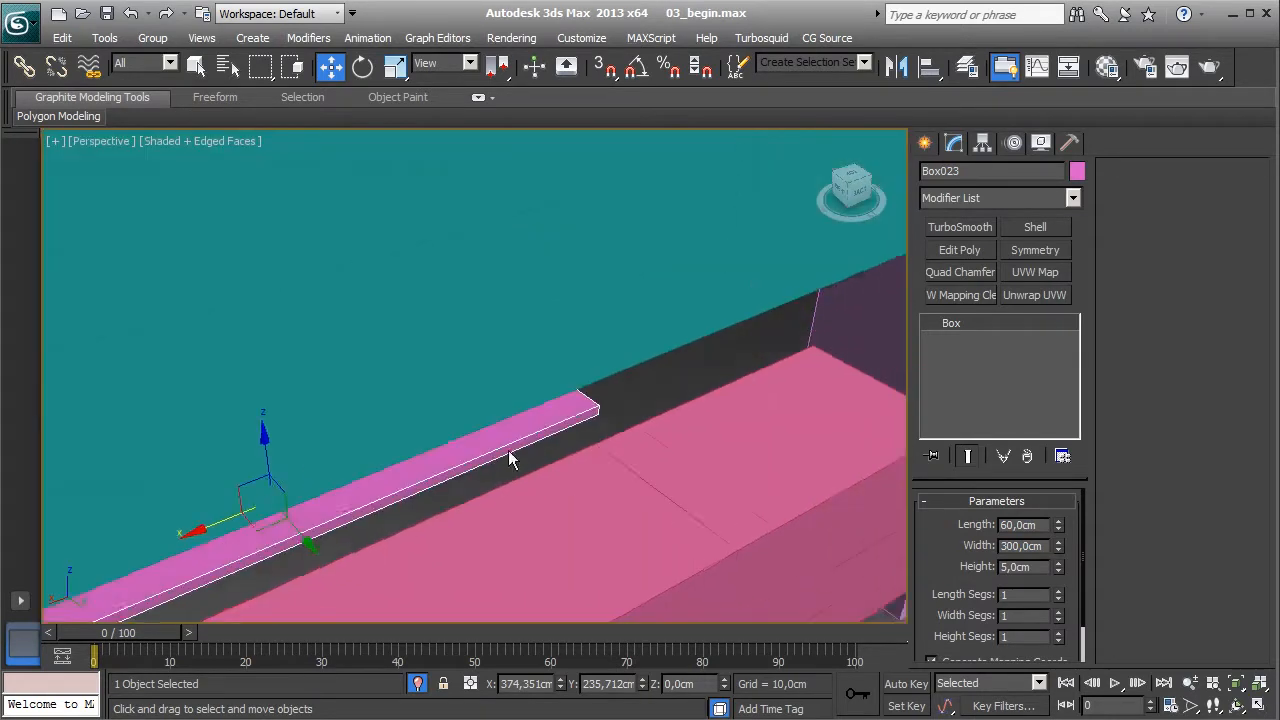
pyautogui.scroll(-3, 472, 450)
pyautogui.moveTo(409, 466); pyautogui.dragTo(625, 578)
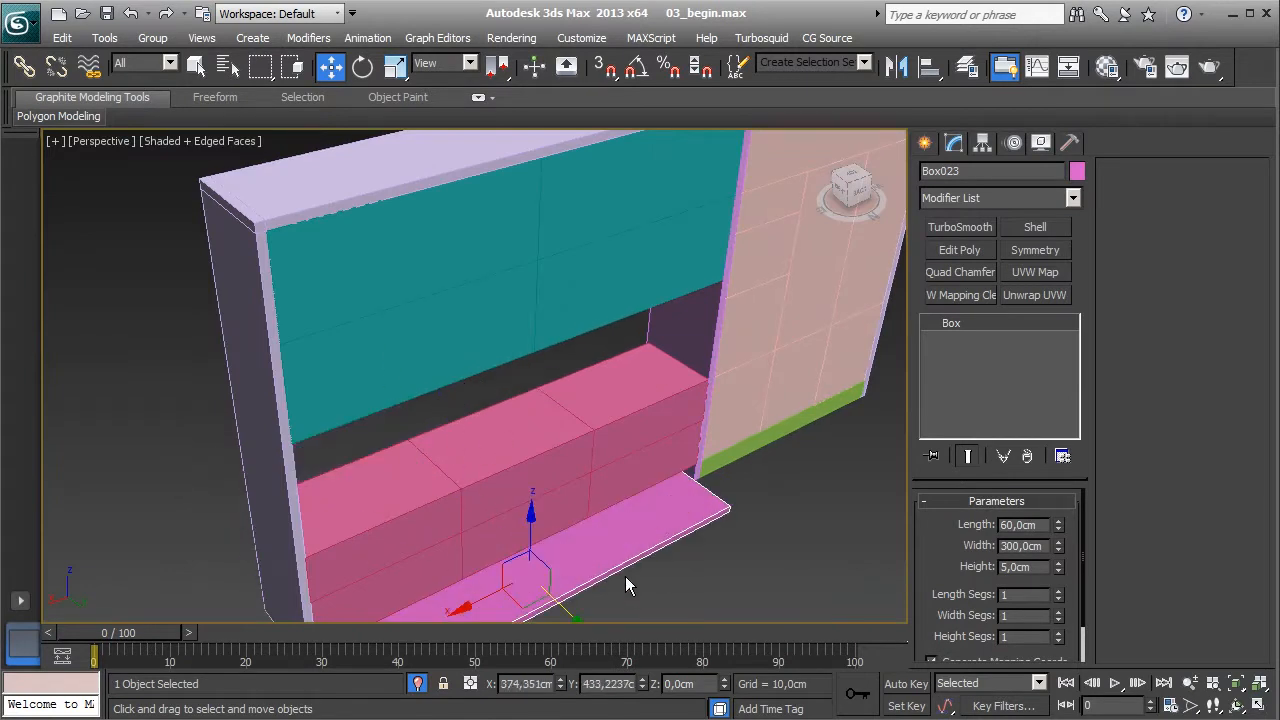
pyautogui.press('s')
pyautogui.scroll(4, 690, 530)
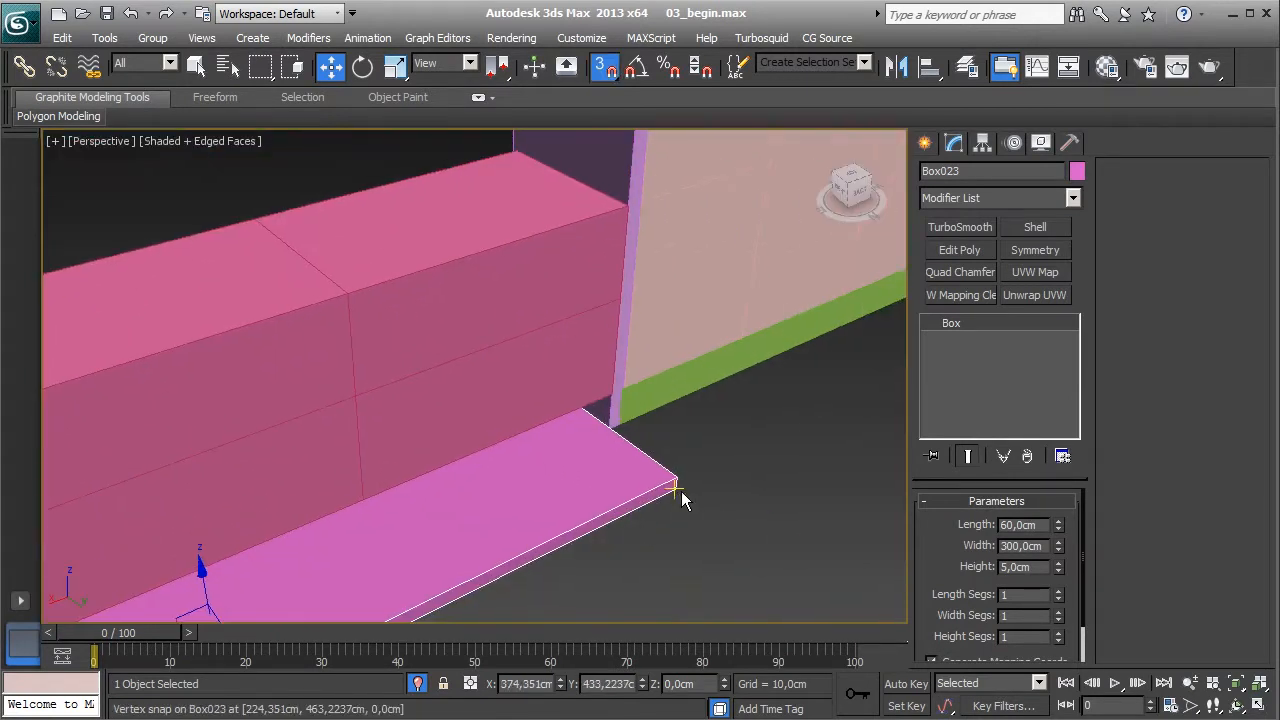
pyautogui.moveTo(673, 491); pyautogui.dragTo(612, 207)
# - End the isolation to show the whole room, and switch to Adobe Reader to consult the kitchen island drawing
pyautogui.scroll(-4, 568, 300)
pyautogui.keyDown('alt'); pyautogui.moveTo(546, 386); pyautogui.dragTo(776, 384, button='middle'); pyautogui.keyUp('alt')
pyautogui.scroll(-5, 541, 434)
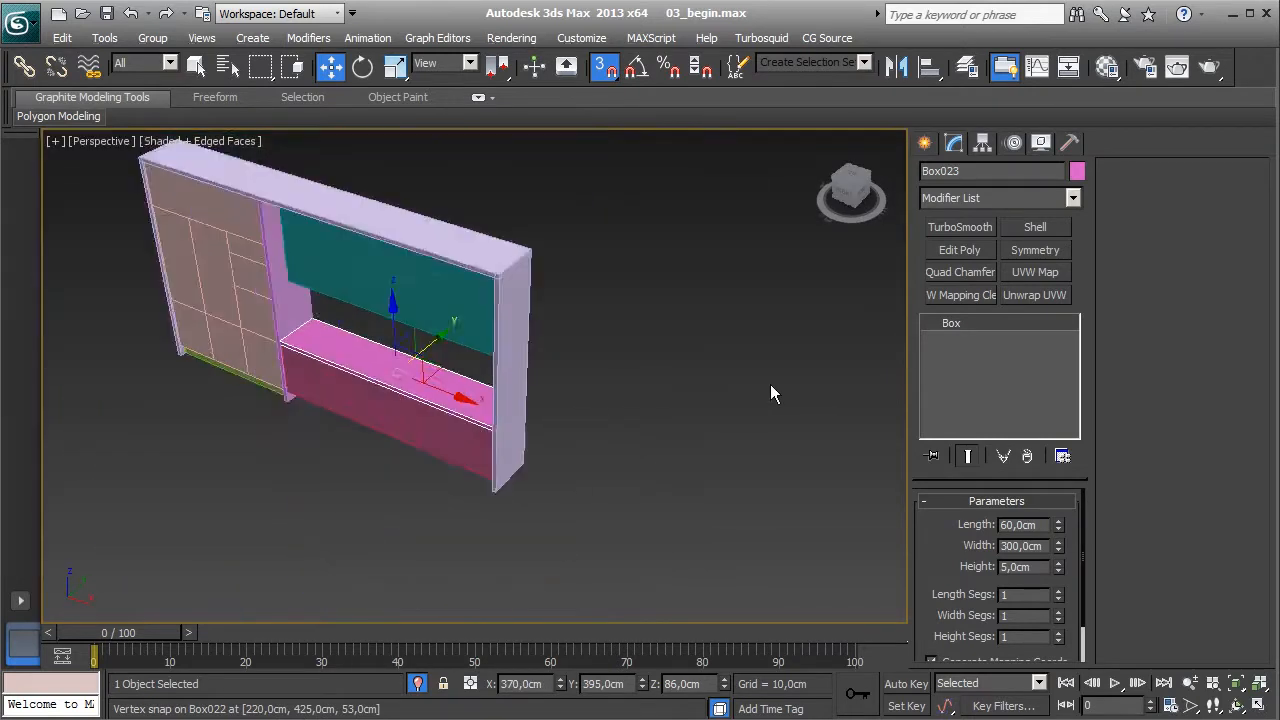
pyautogui.scroll(2, 541, 444)
pyautogui.moveTo(555, 438); pyautogui.dragTo(677, 474, button='middle')
pyautogui.scroll(4, 677, 479)
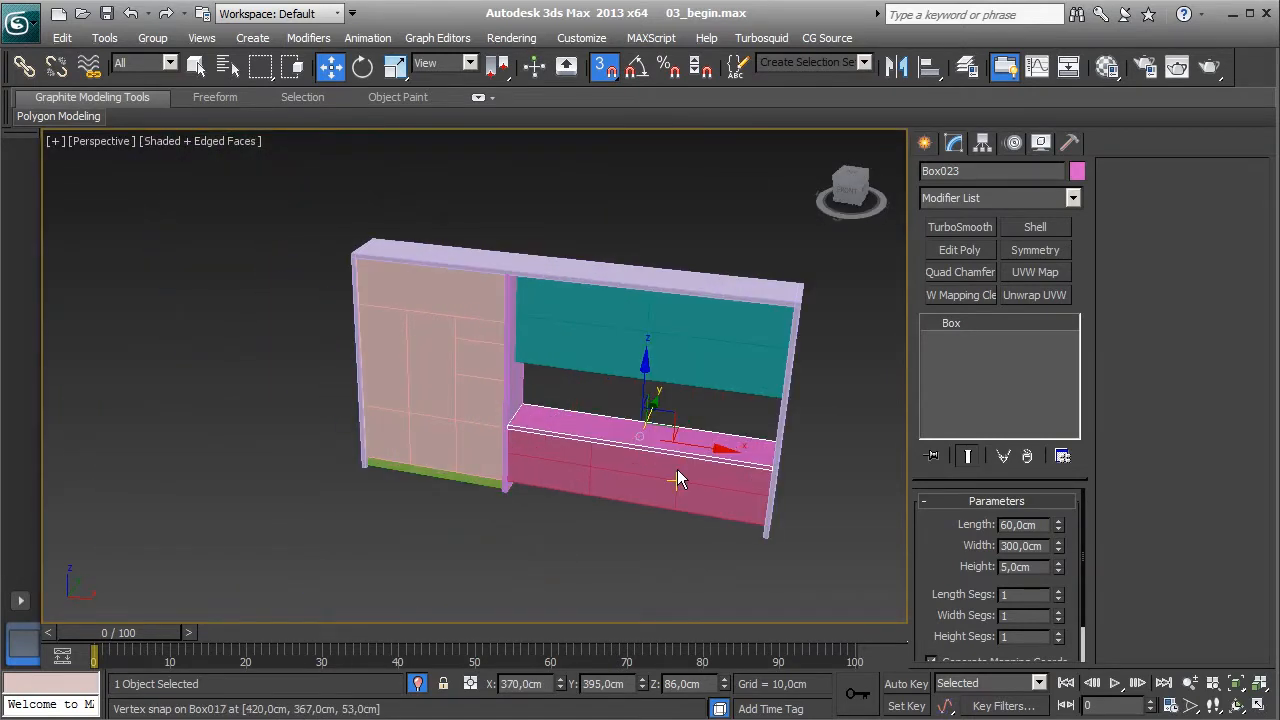
pyautogui.hotkey('alt', 'q')
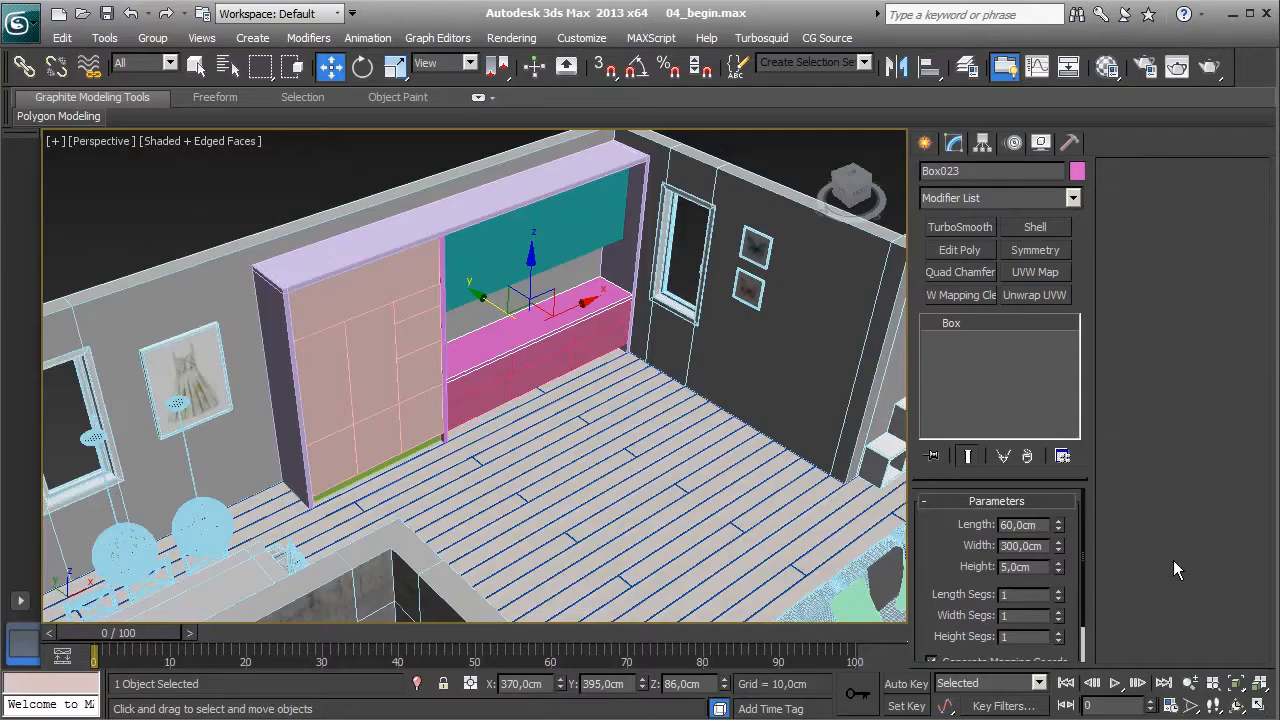
pyautogui.hotkey('alt', 'Tab')
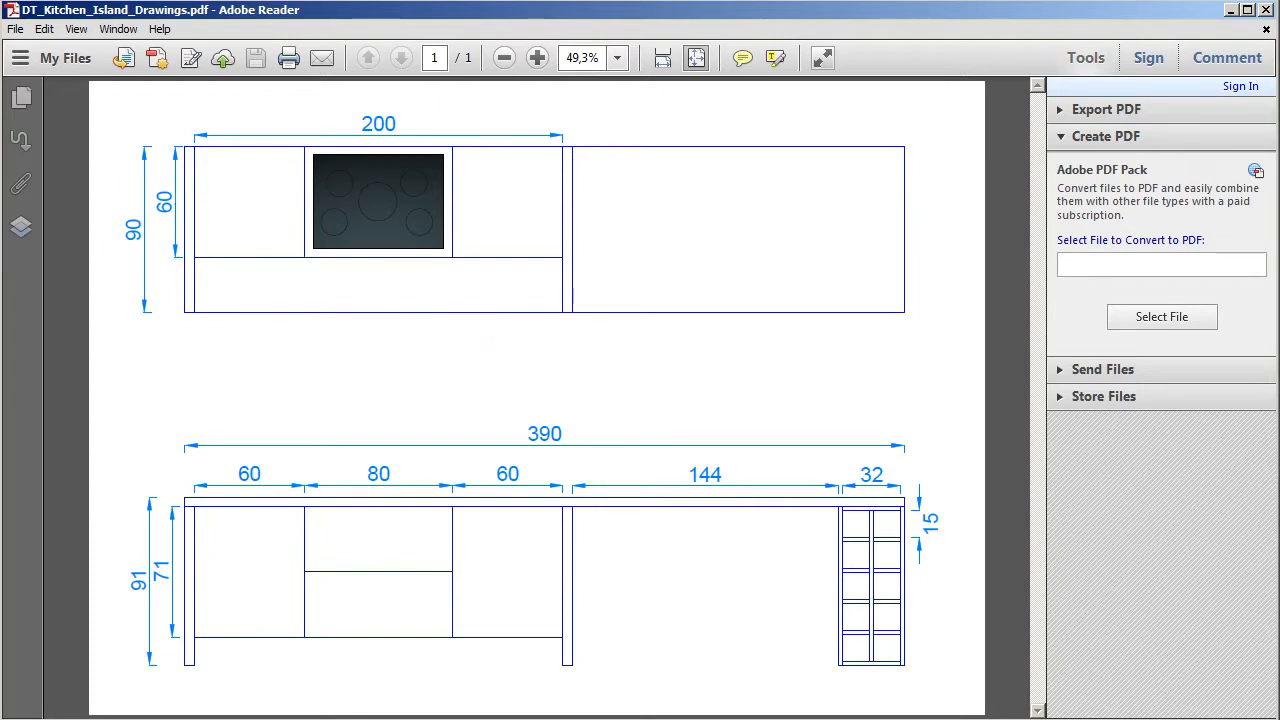
# - Return to 3ds Max and isolate the Main_Walls object
pyautogui.hotkey('alt', 'Tab')
pyautogui.click(792, 371)
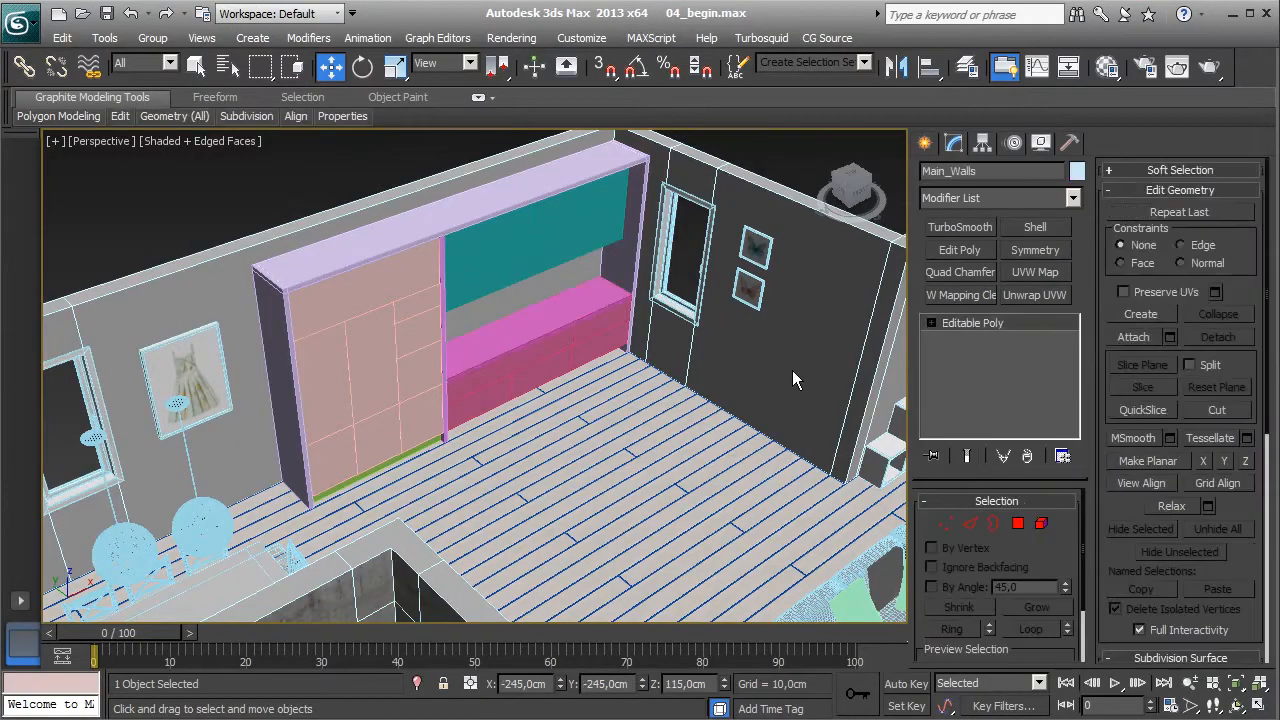
pyautogui.moveTo(750, 372); pyautogui.dragTo(718, 404, button='middle')
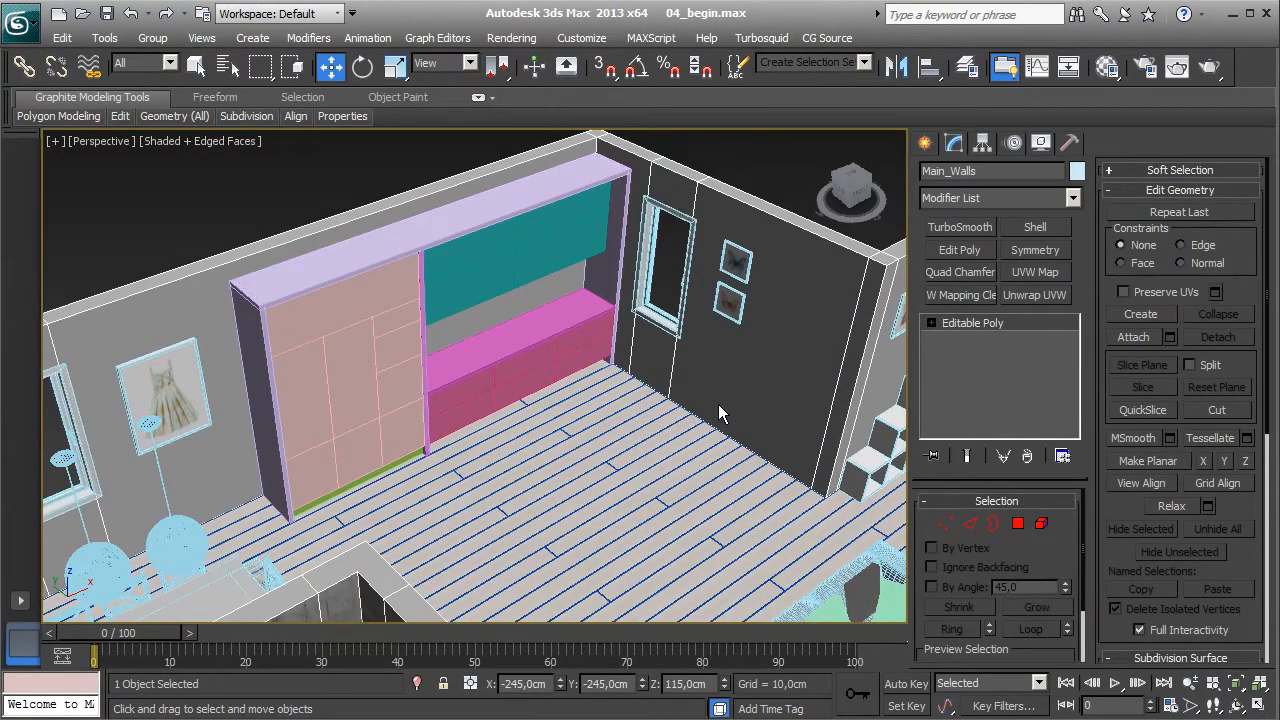
pyautogui.hotkey('alt', 'q')
pyautogui.keyDown('alt'); pyautogui.moveTo(424, 412); pyautogui.dragTo(549, 351, button='middle'); pyautogui.keyUp('alt')
pyautogui.scroll(4, 535, 507)
# - Draw a box on the floor parallel to the long wall, about 443 cm wide and 86 cm long
pyautogui.click(924, 145)
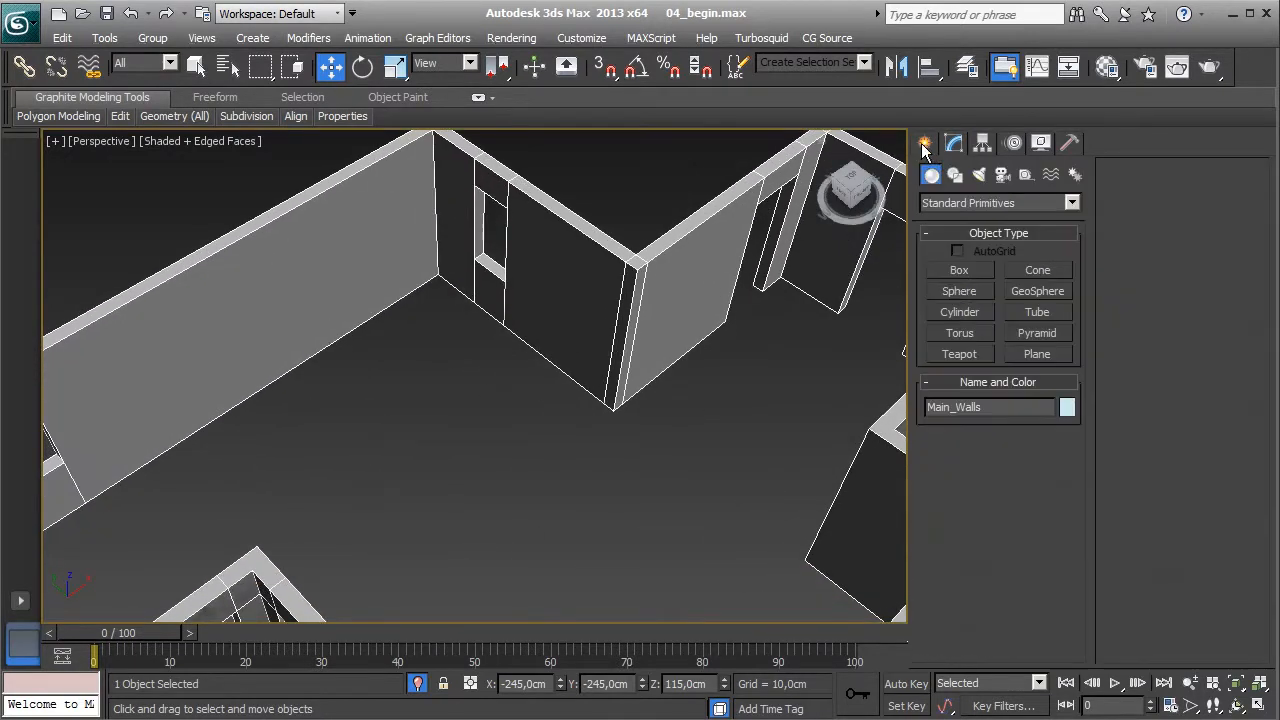
pyautogui.click(959, 270)
pyautogui.keyDown('alt'); pyautogui.moveTo(436, 475); pyautogui.dragTo(471, 364, button='middle'); pyautogui.keyUp('alt')
pyautogui.moveTo(484, 320); pyautogui.dragTo(325, 476)
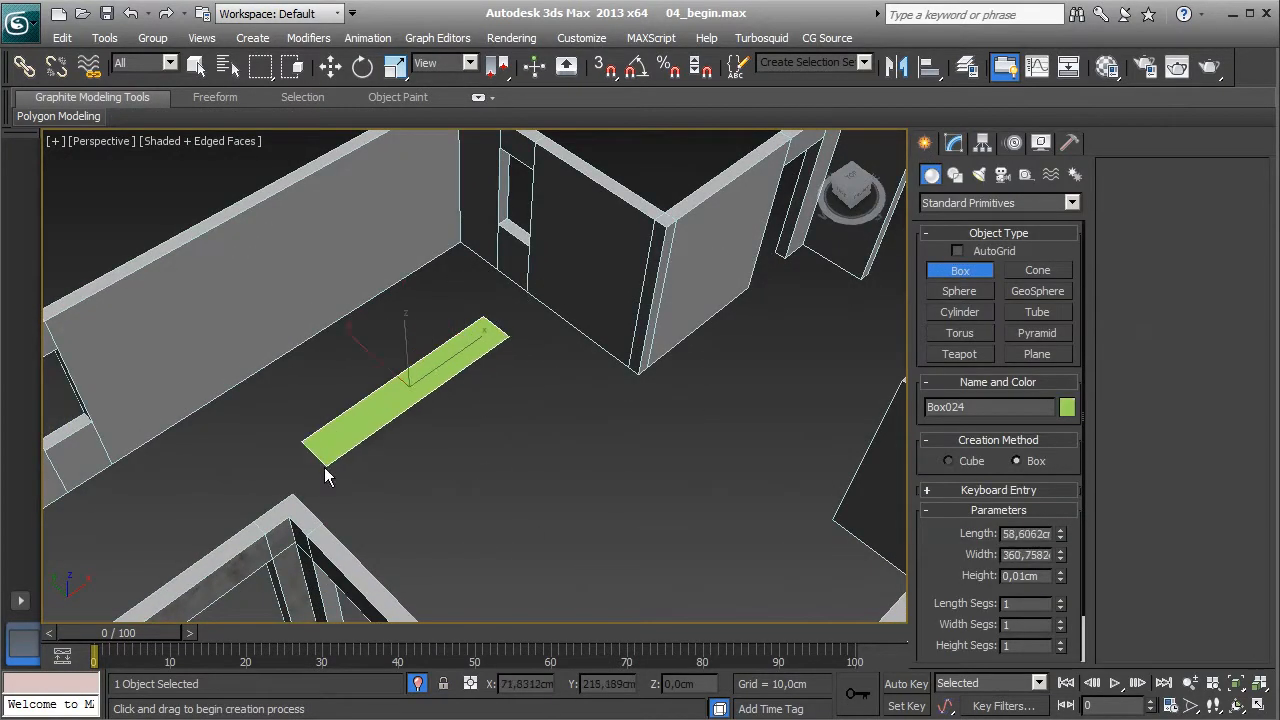
pyautogui.click(299, 505)
pyautogui.press('w')
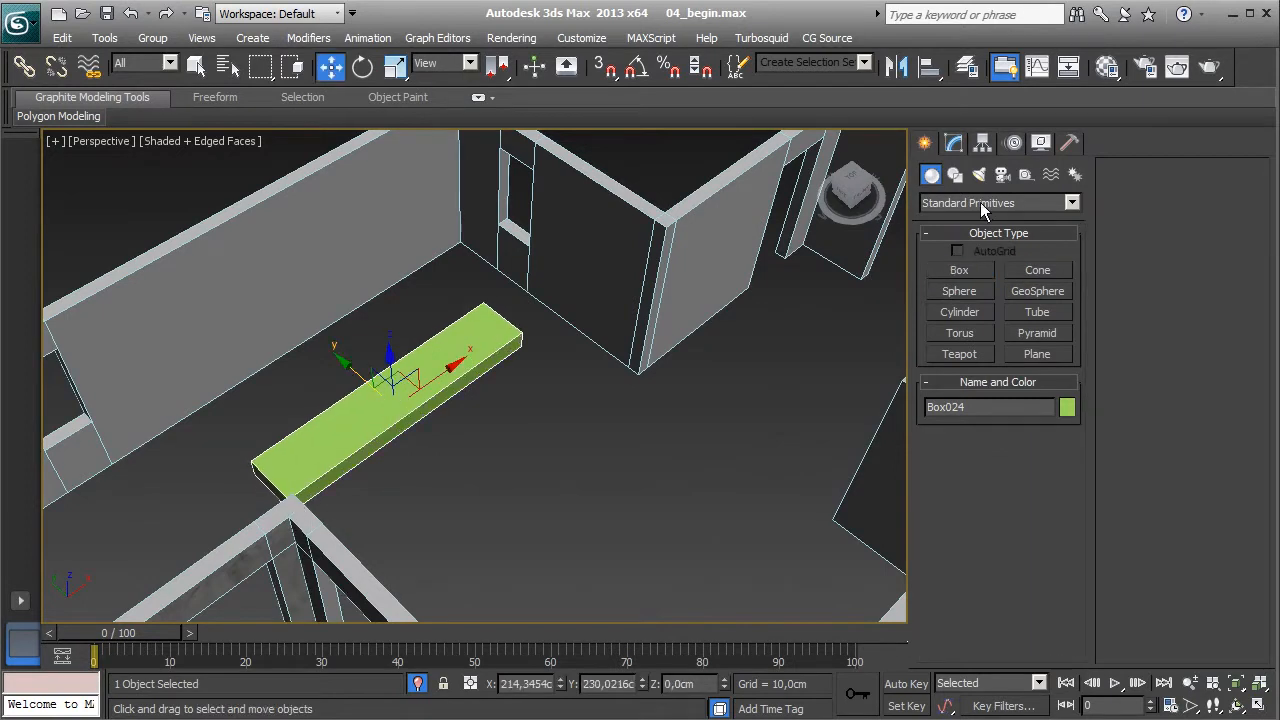
# - Set the island slab's height to 5 cm, width to 390 cm and length to 90 cm
pyautogui.click(954, 145)
pyautogui.doubleClick(1022, 567)
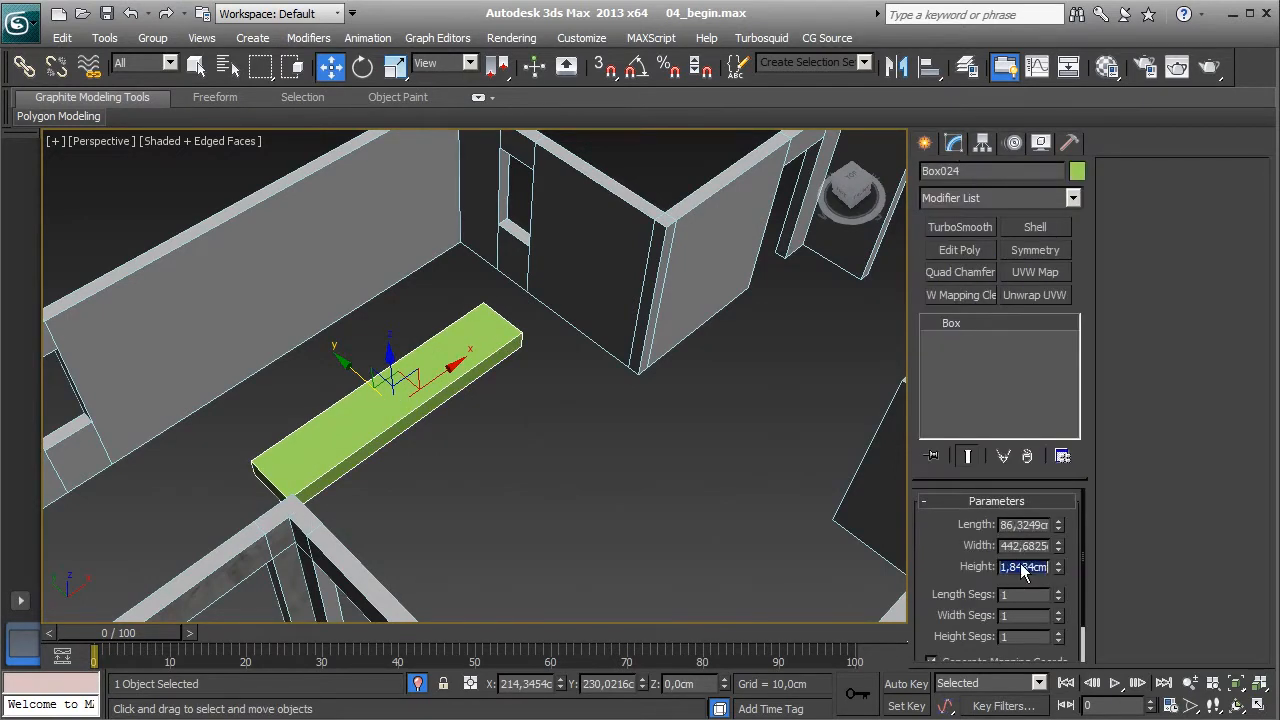
pyautogui.write('5')
pyautogui.press('Return')
pyautogui.doubleClick(1025, 546)
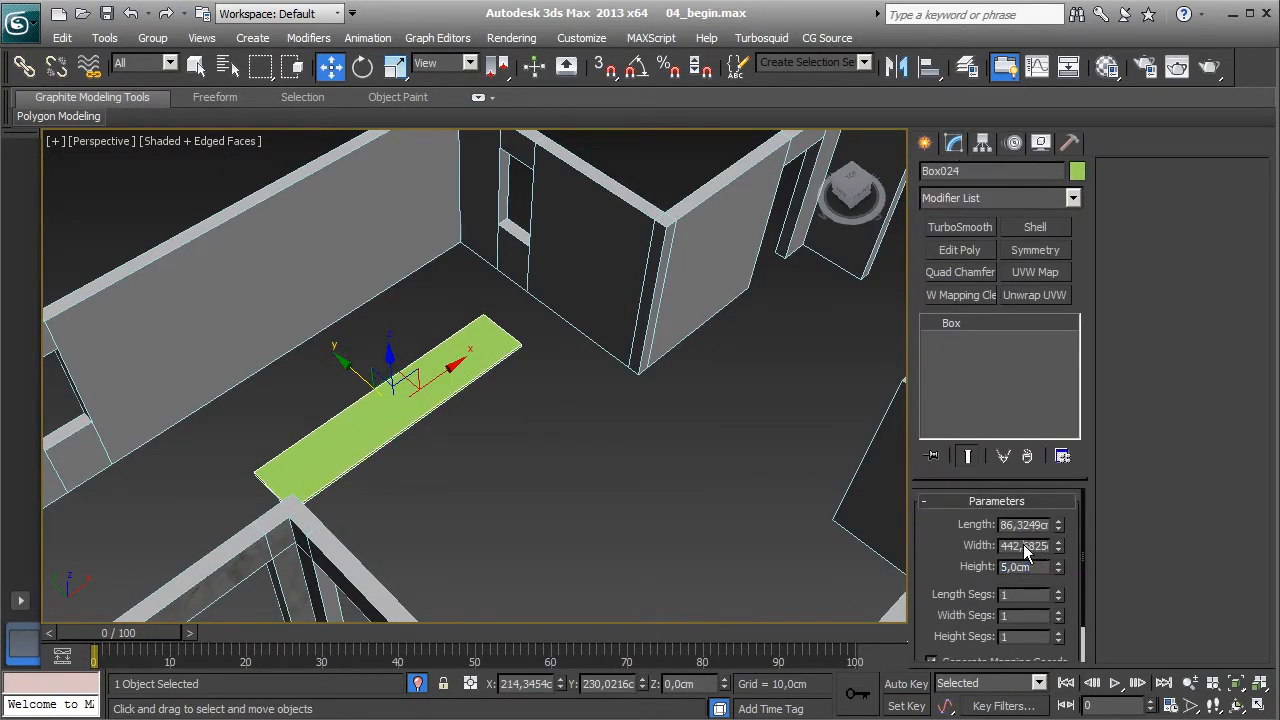
pyautogui.write('390')
pyautogui.press('Return')
pyautogui.doubleClick(1030, 525)
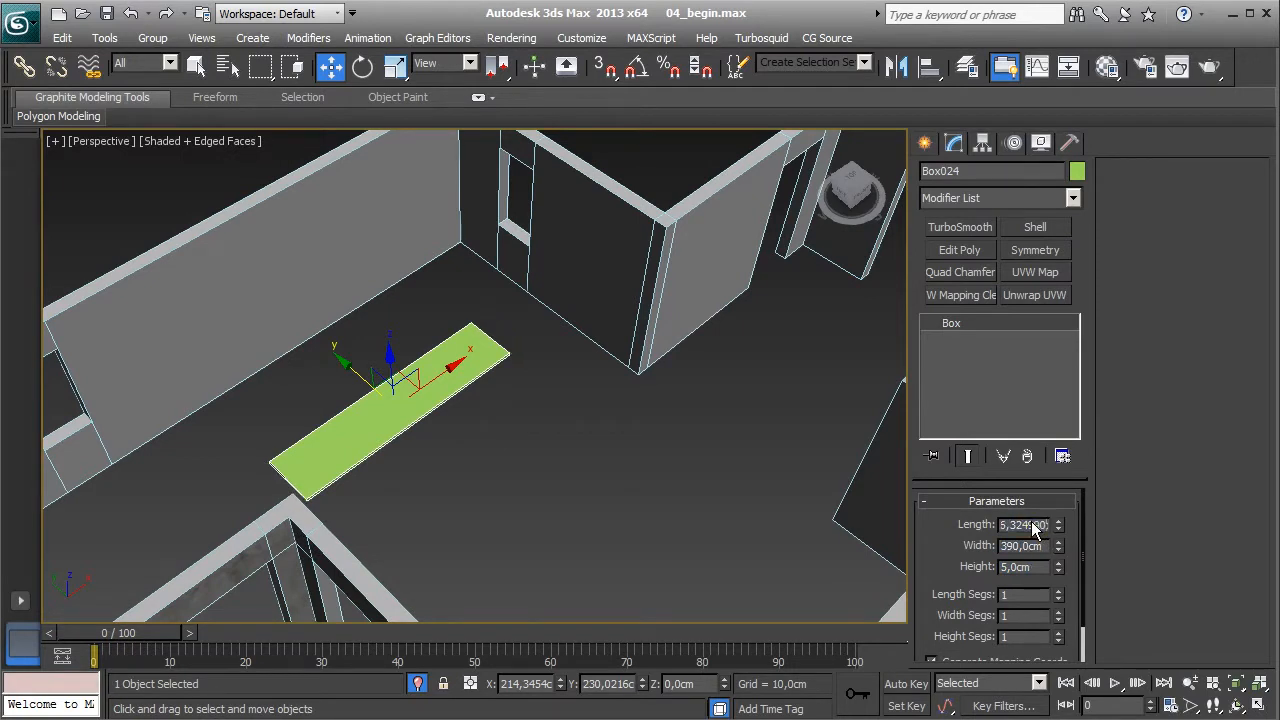
pyautogui.write('90')
pyautogui.press('Return')
pyautogui.scroll(5, 594, 403)
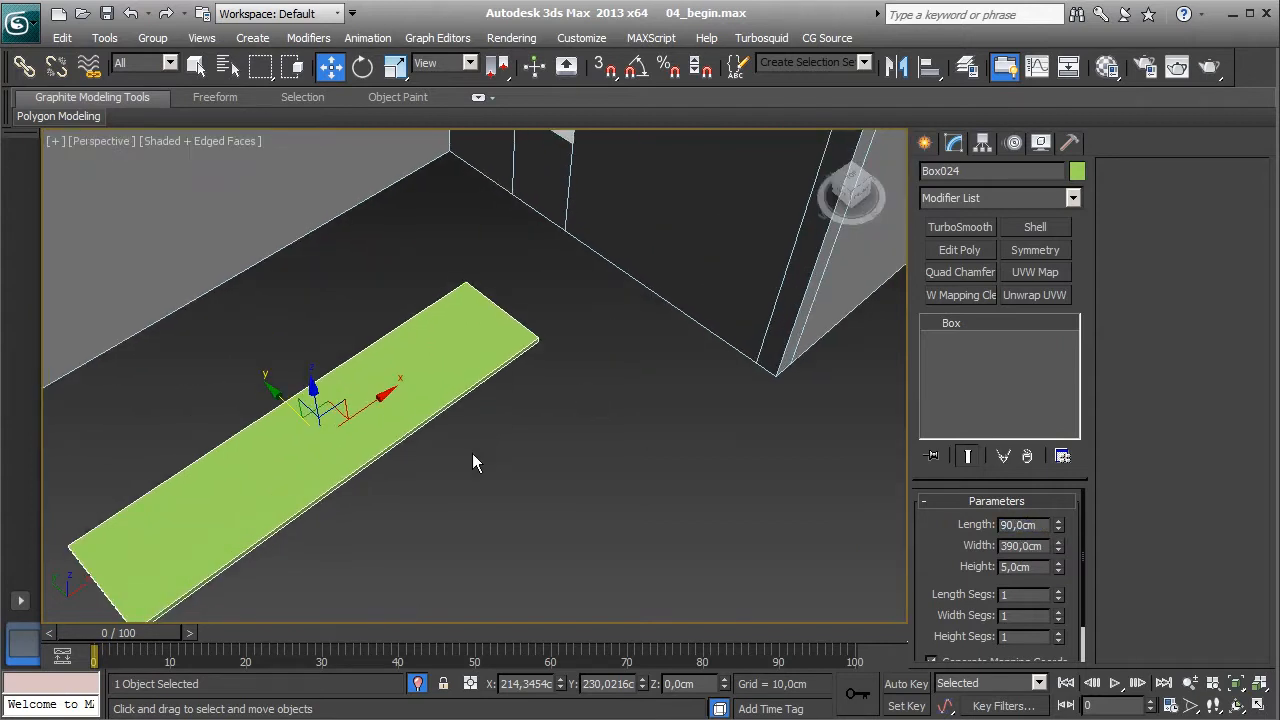
# - Move the island slab to the wall with the window and snap its end corner to the wall's base beside the window
pyautogui.moveTo(318, 402); pyautogui.dragTo(420, 346)
pyautogui.press('z')
pyautogui.moveTo(541, 413)
pyautogui.keyDown('alt'); pyautogui.mouseDown(button='middle')
pyautogui.moveTo(644, 289)
pyautogui.moveTo(547, 397)
pyautogui.moveTo(624, 313)
pyautogui.mouseUp(button='middle'); pyautogui.keyUp('alt')
pyautogui.scroll(3, 624, 313)
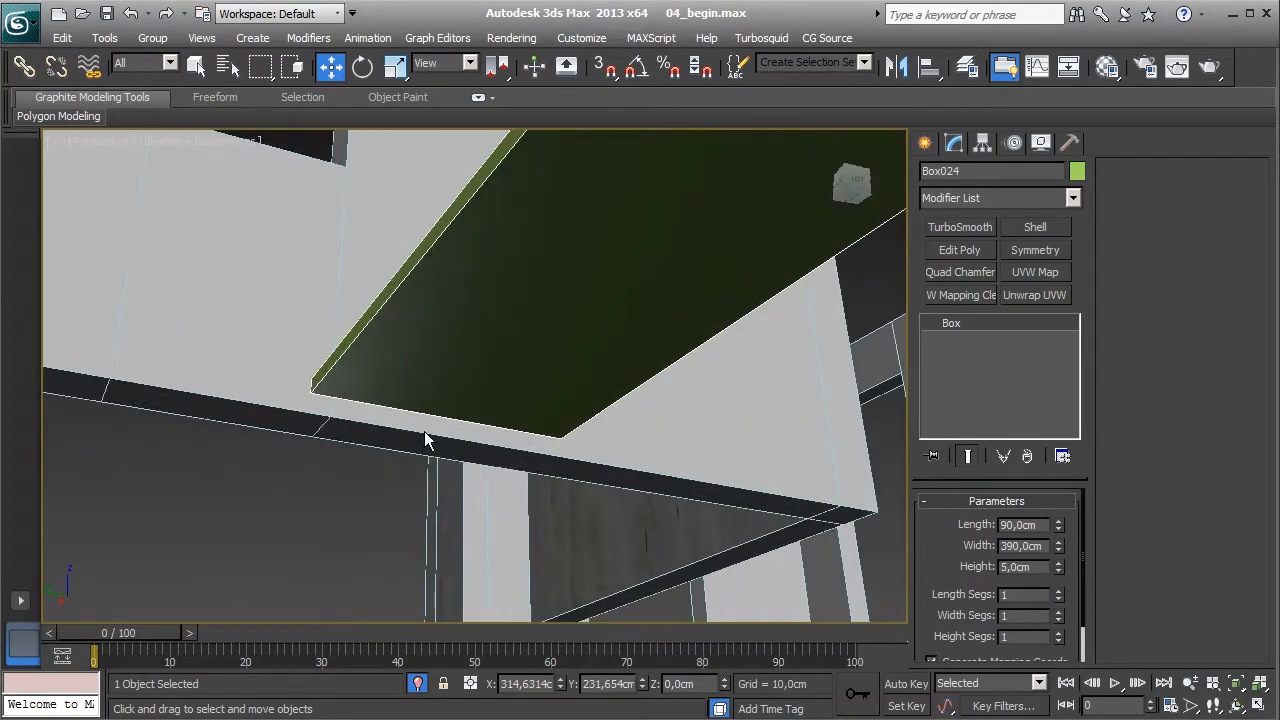
pyautogui.moveTo(424, 431); pyautogui.dragTo(472, 418, button='middle')
pyautogui.press('s')
pyautogui.moveTo(367, 369); pyautogui.dragTo(387, 393)
pyautogui.keyDown('alt'); pyautogui.moveTo(477, 388); pyautogui.dragTo(626, 400, button='middle'); pyautogui.keyUp('alt')
pyautogui.click(603, 80)
pyautogui.scroll(-10, 623, 305)
pyautogui.keyDown('alt'); pyautogui.moveTo(571, 479); pyautogui.dragTo(574, 439, button='middle'); pyautogui.keyUp('alt')
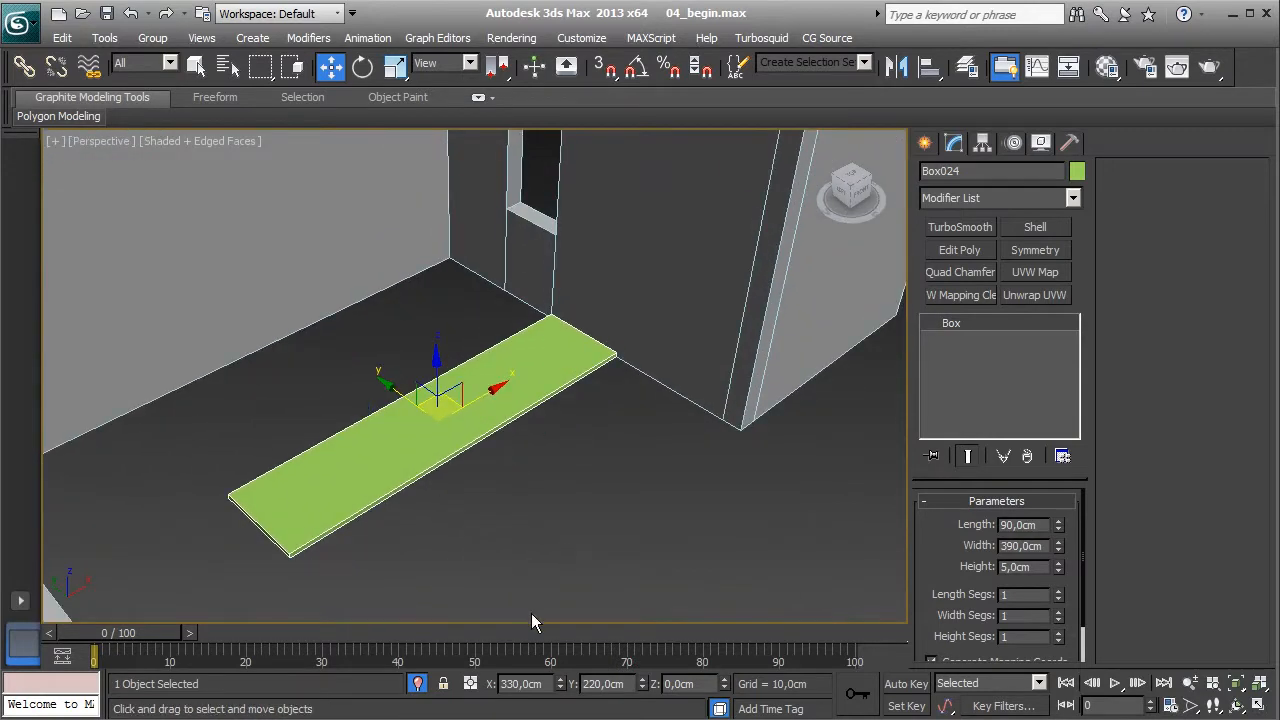
# - Raise the island slab 86 cm with a relative Z offset, and shift it slightly along negative Y
pyautogui.click(471, 684)
pyautogui.click(689, 688)
pyautogui.write('8')
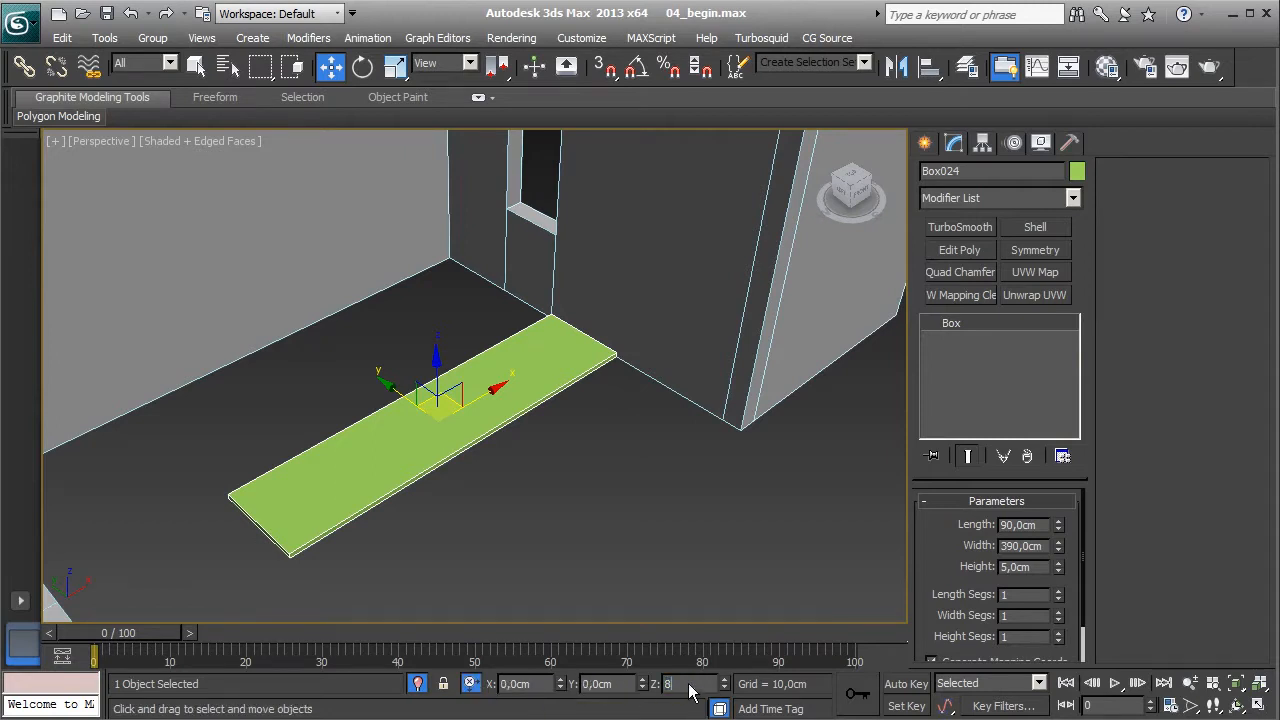
pyautogui.write('6')
pyautogui.press('Return')
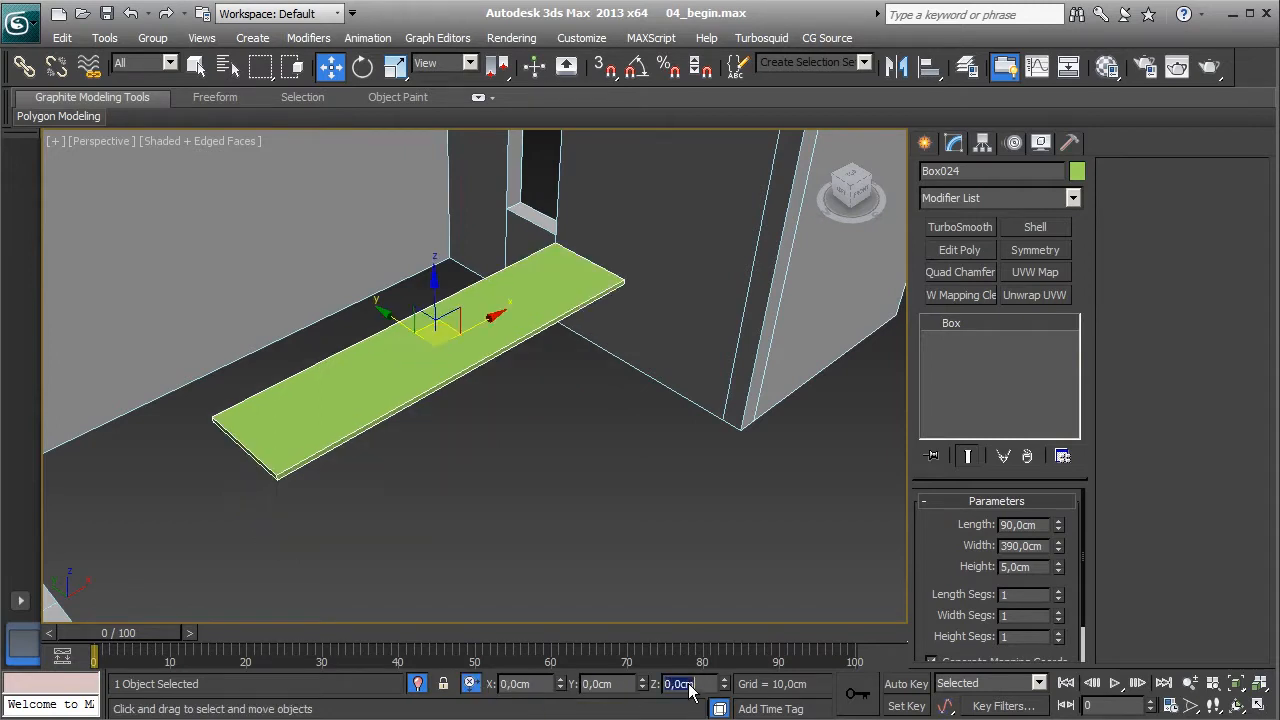
pyautogui.click(604, 686)
pyautogui.press('Return')
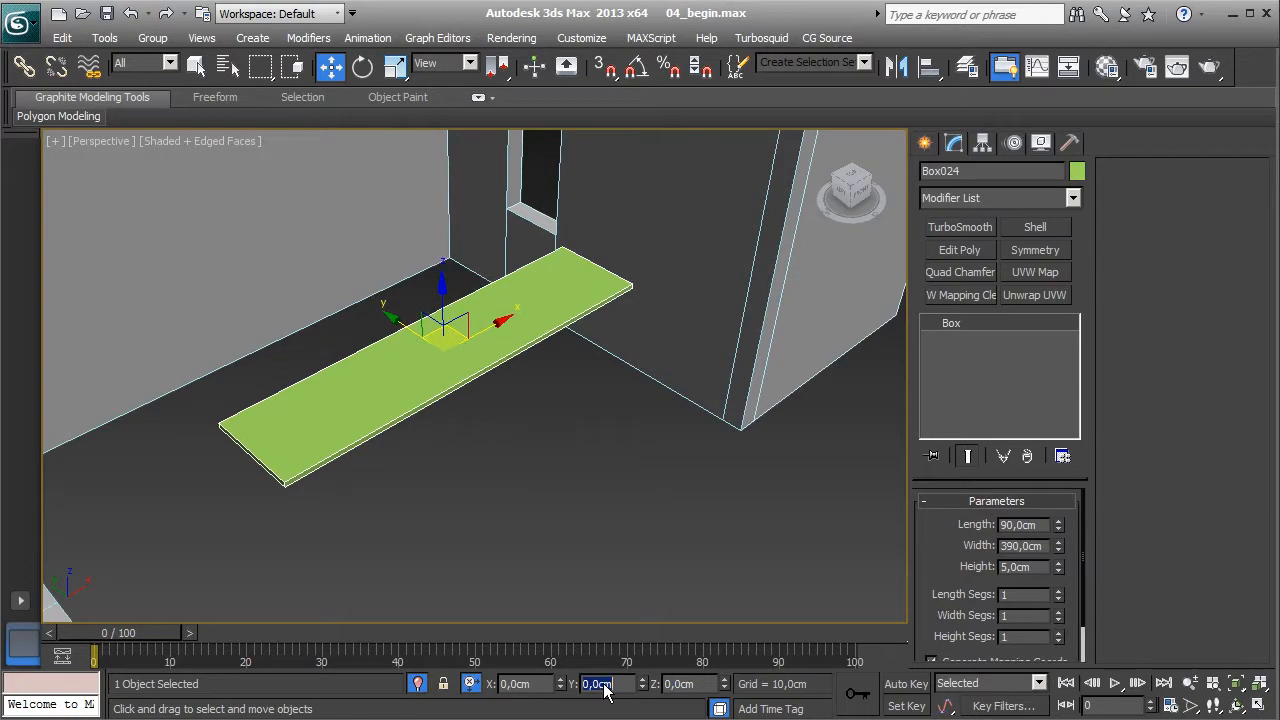
pyautogui.moveTo(571, 480); pyautogui.dragTo(560, 538, button='middle')
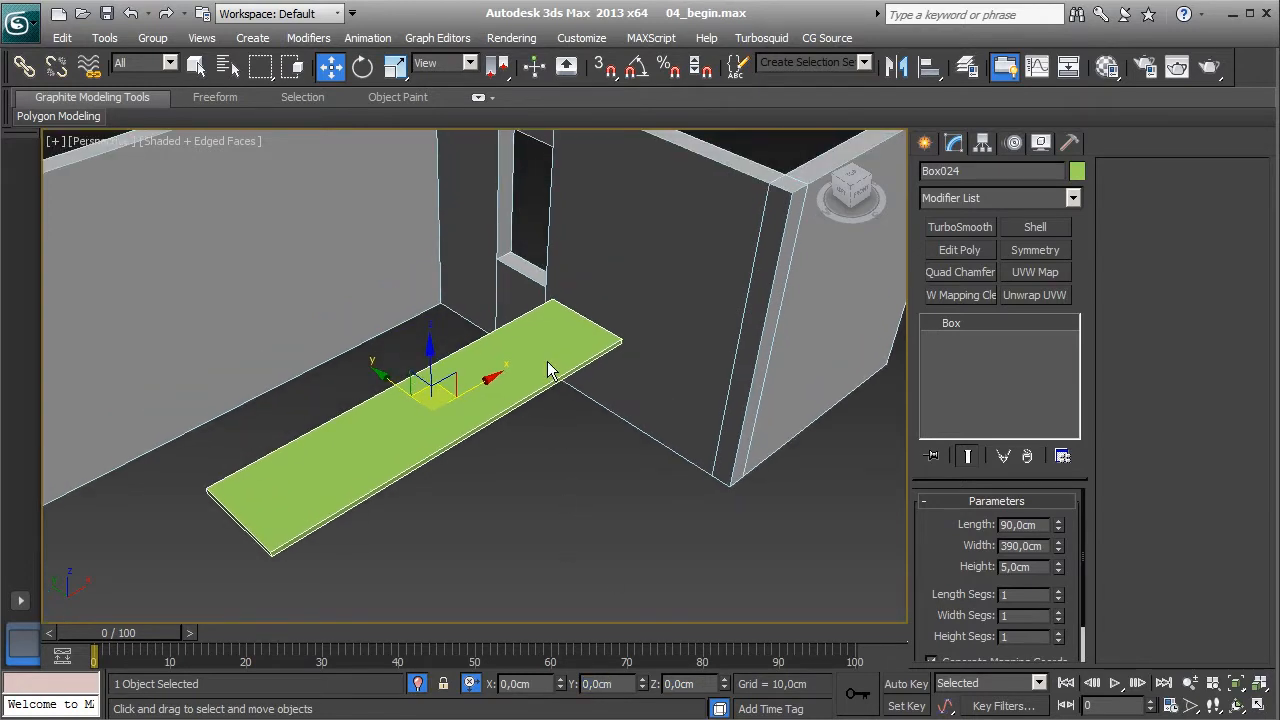
# - Isolate the raised island slab without the walls, and consult the kitchen island drawing for the side panel dimensions
pyautogui.hotkey('alt', 'q')
pyautogui.hotkey('alt', 'q')
pyautogui.keyDown('alt'); pyautogui.moveTo(644, 476); pyautogui.dragTo(593, 467, button='middle'); pyautogui.keyUp('alt')
pyautogui.scroll(3, 593, 467)
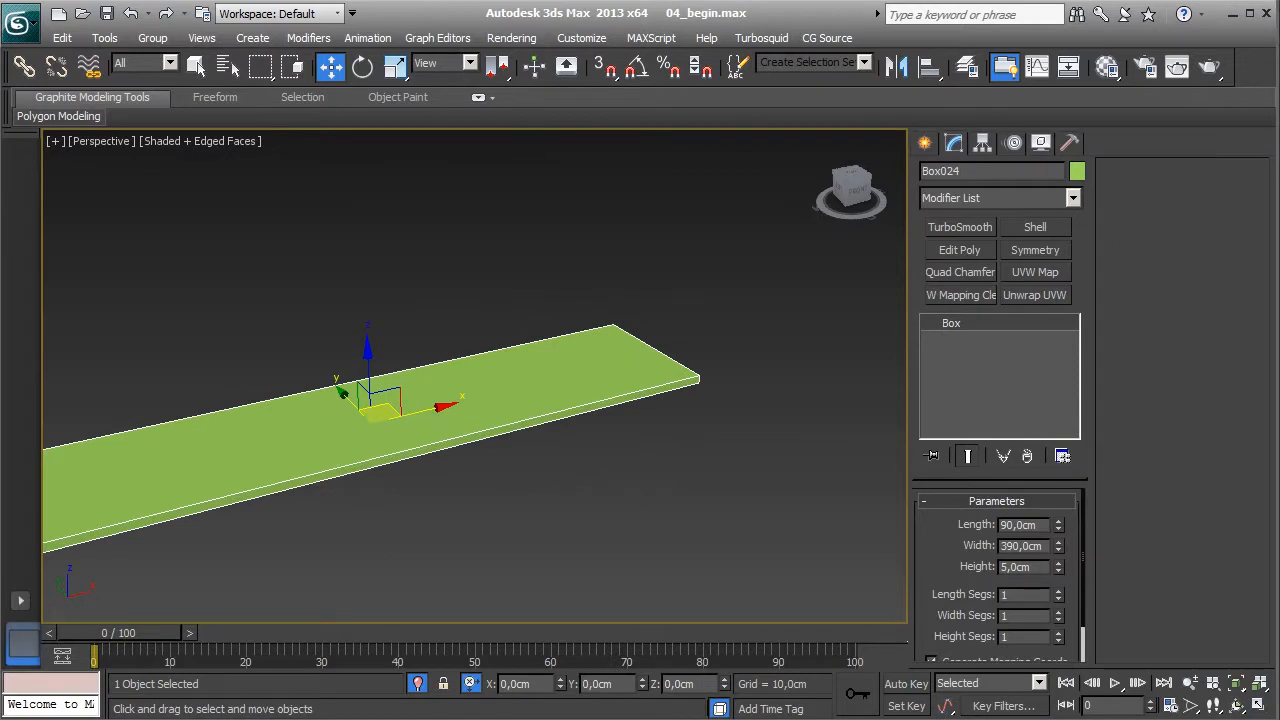
pyautogui.hotkey('alt', 'Tab')
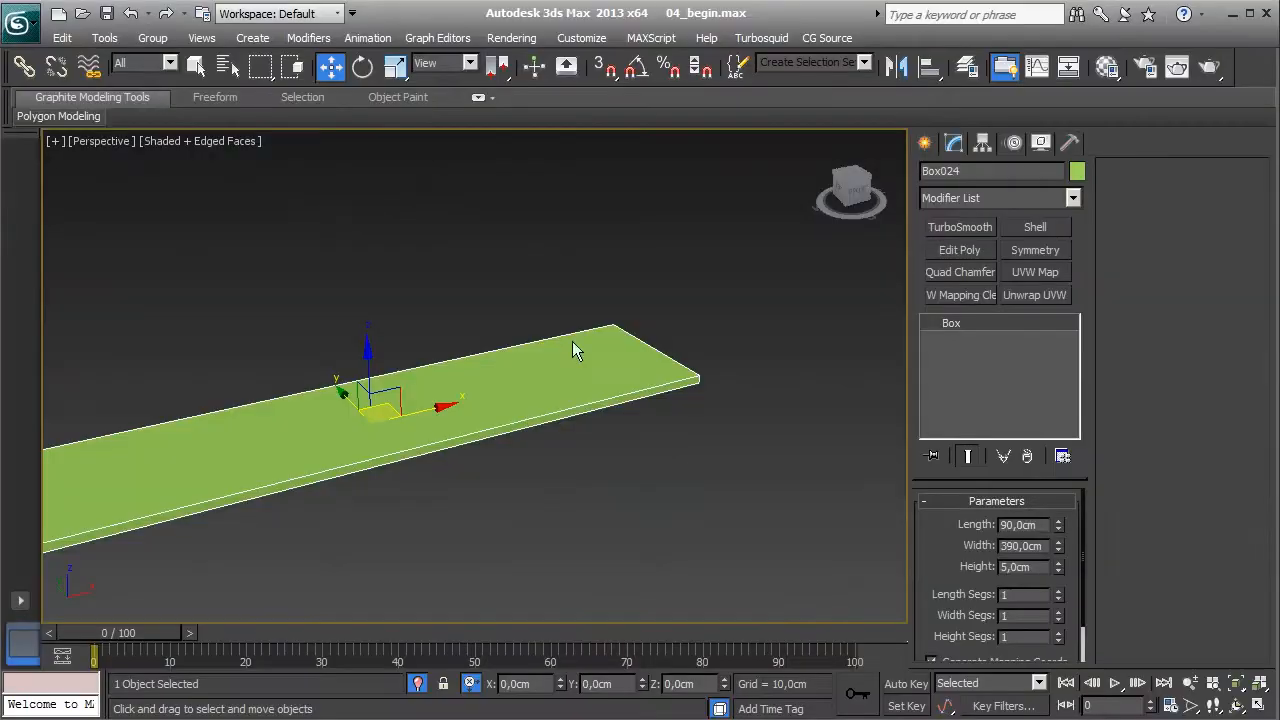
# - Draw an upright box near the slab's end beside the wall, about 15 cm wide and 113 cm high
pyautogui.moveTo(668, 403)
pyautogui.keyDown('alt'); pyautogui.mouseDown(button='middle')
pyautogui.moveTo(579, 421)
pyautogui.moveTo(586, 434)
pyautogui.mouseUp(button='middle'); pyautogui.keyUp('alt')
pyautogui.click(926, 144)
pyautogui.click(954, 275)
pyautogui.moveTo(632, 534); pyautogui.dragTo(596, 434, button='middle')
pyautogui.moveTo(570, 454); pyautogui.dragTo(631, 549)
pyautogui.click(660, 345)
pyautogui.press('w')
# - Set the upright panel's length to 90 cm, width to 2 cm and height to 86 cm
pyautogui.click(954, 144)
pyautogui.doubleClick(1025, 525)
pyautogui.write('90')
pyautogui.doubleClick(1025, 546)
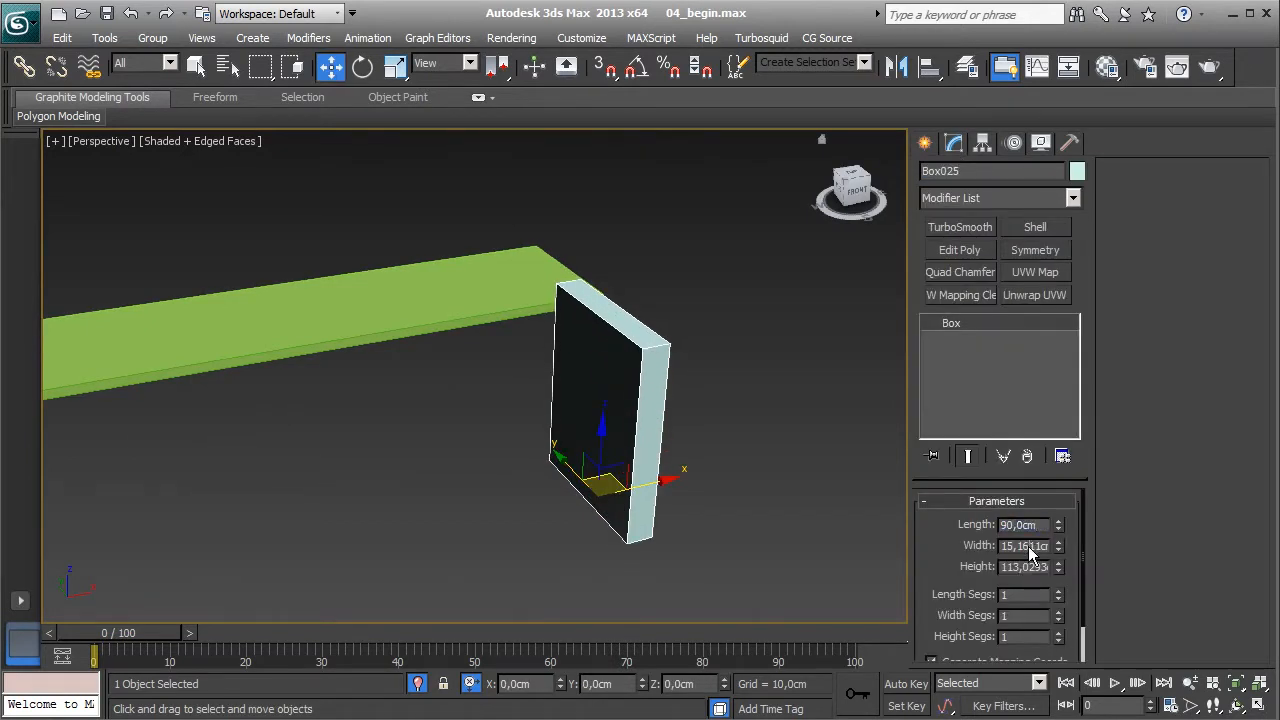
pyautogui.write('2')
pyautogui.press('Return')
pyautogui.doubleClick(1025, 567)
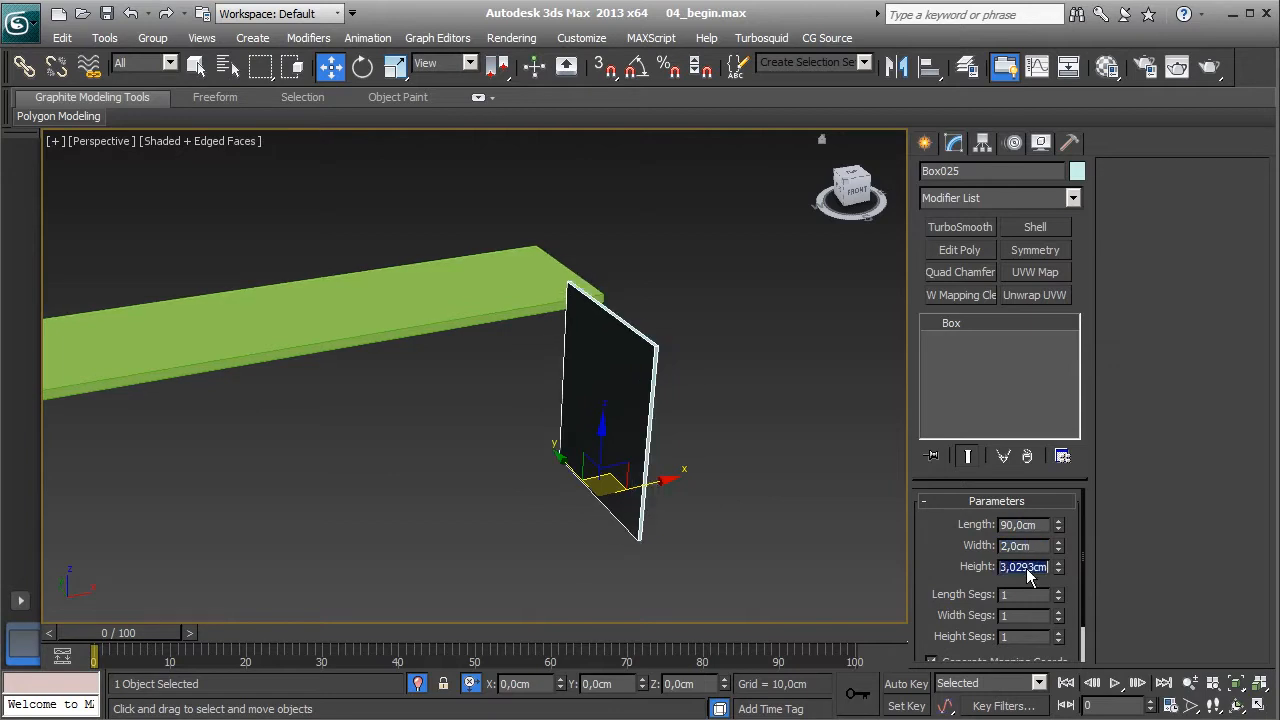
pyautogui.write('86')
pyautogui.press('Return')
# - Snap the upright panel's top front corner to the slab's lower end corner so the panel stands flush beneath it
pyautogui.keyDown('alt'); pyautogui.moveTo(722, 484); pyautogui.dragTo(499, 487, button='middle'); pyautogui.keyUp('alt')
pyautogui.scroll(3, 476, 479)
pyautogui.press('s')
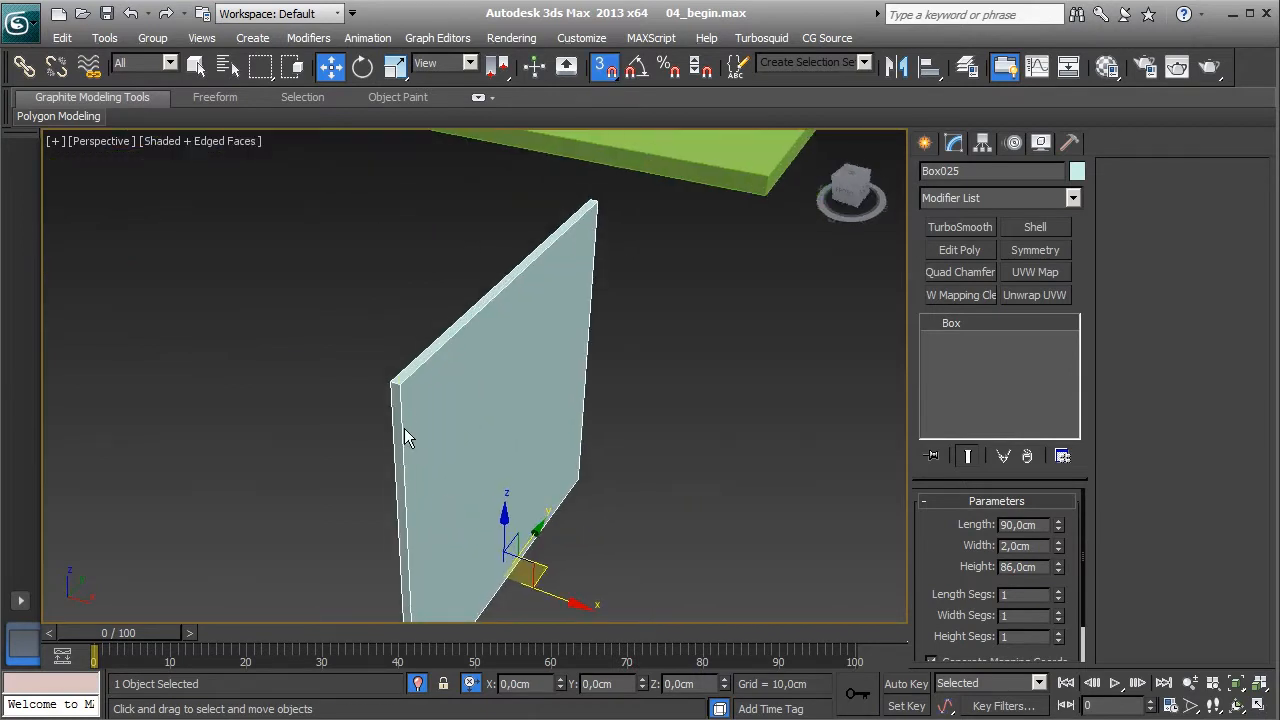
pyautogui.moveTo(400, 384); pyautogui.dragTo(765, 201)
pyautogui.keyDown('alt'); pyautogui.moveTo(765, 201); pyautogui.dragTo(654, 466, button='middle'); pyautogui.keyUp('alt')
pyautogui.press('s')
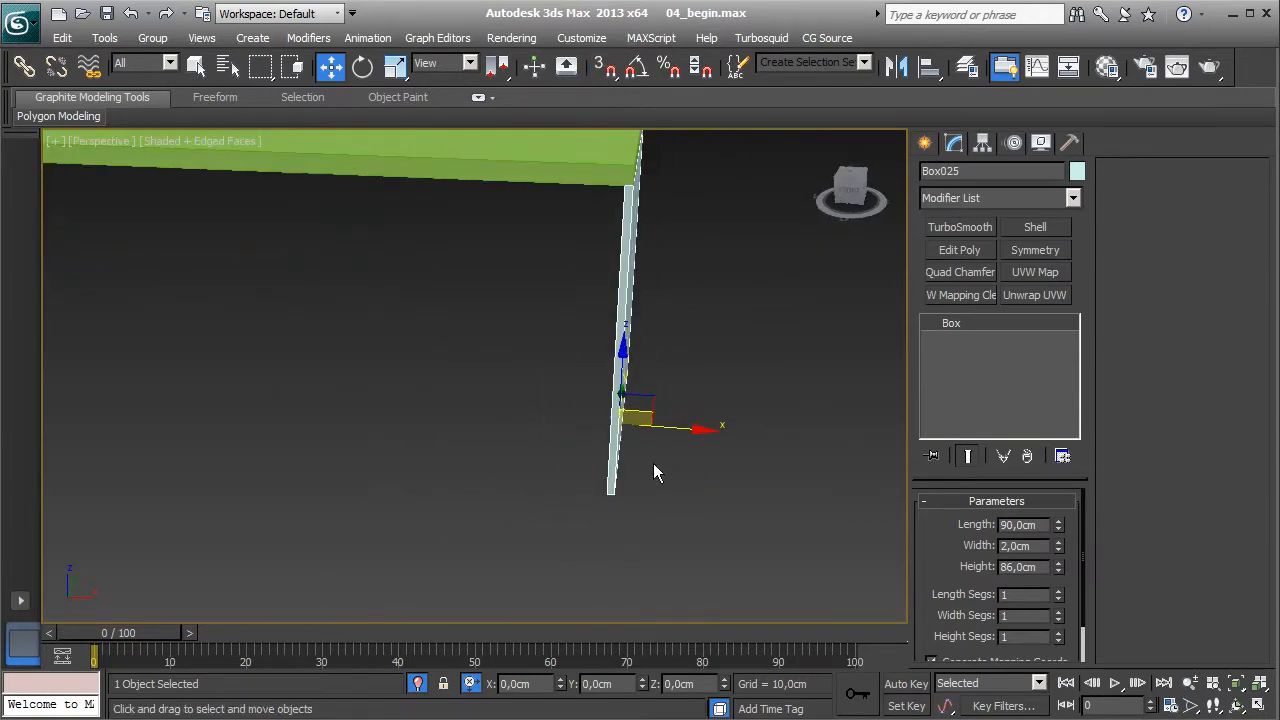
# - Copy the upright panel, snap the copy against its inner side, and offset it by -15 cm in X
pyautogui.keyDown('shift'); pyautogui.moveTo(683, 437); pyautogui.dragTo(676, 432); pyautogui.keyUp('shift')
pyautogui.click(655, 450)
pyautogui.scroll(2, 662, 468)
pyautogui.keyDown('alt'); pyautogui.moveTo(668, 484); pyautogui.dragTo(558, 527, button='middle'); pyautogui.keyUp('alt')
pyautogui.press('s')
pyautogui.moveTo(557, 530); pyautogui.dragTo(670, 535)
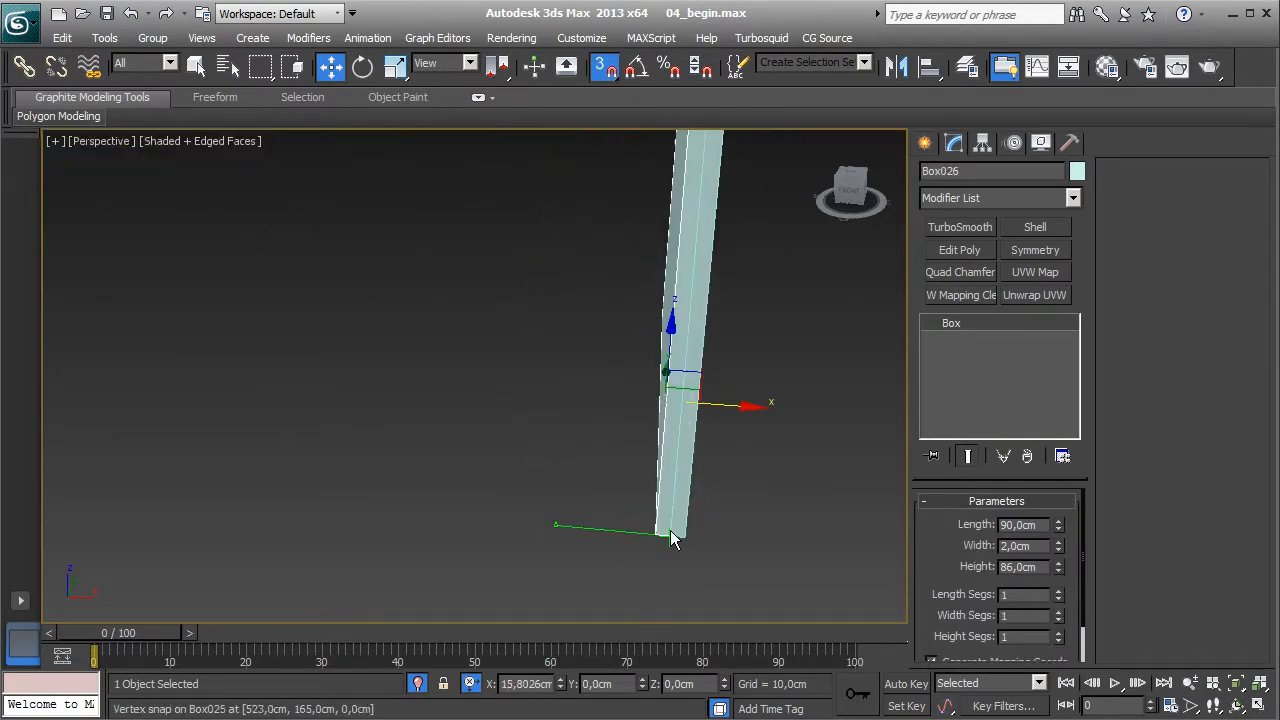
pyautogui.doubleClick(517, 684)
pyautogui.write('-15')
pyautogui.press('Return')
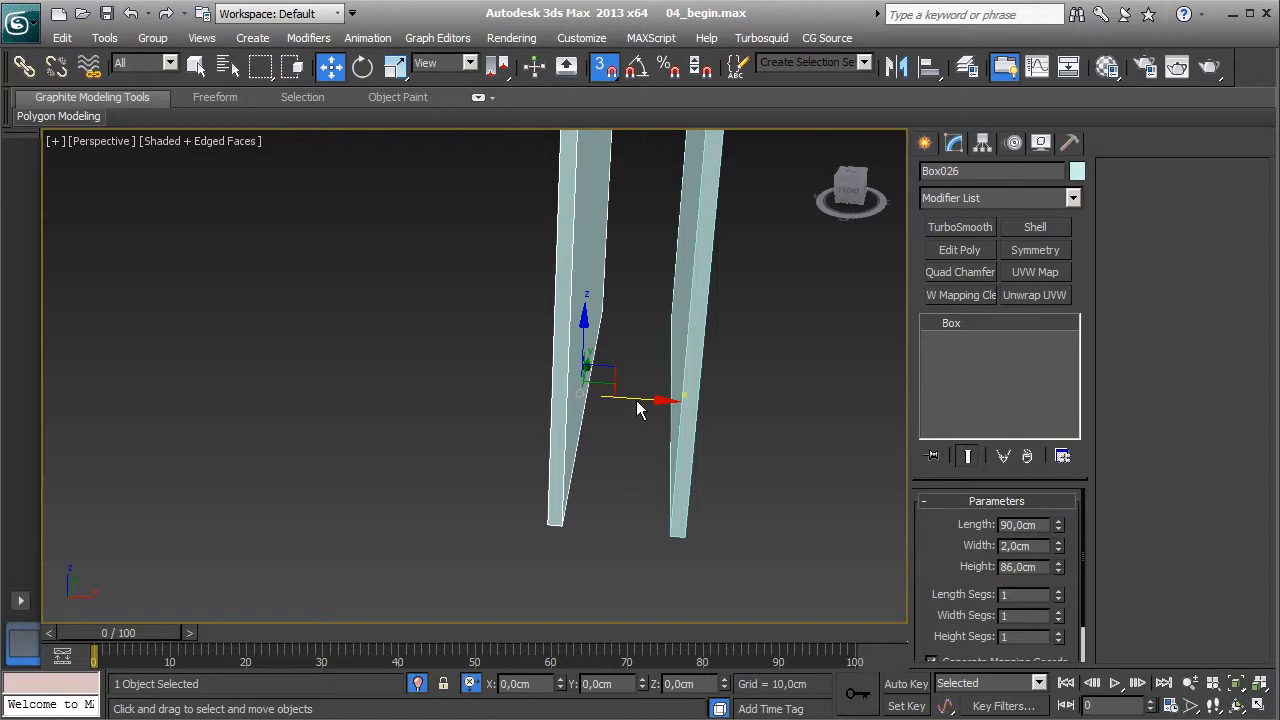
# - Copy the second panel the same way, snap the third one flush beside it, and shift it -15 cm in X
pyautogui.moveTo(646, 404)
pyautogui.keyDown('shift'); pyautogui.mouseDown()
pyautogui.moveTo(529, 391)
pyautogui.moveTo(520, 410)
pyautogui.mouseUp(); pyautogui.keyUp('shift')
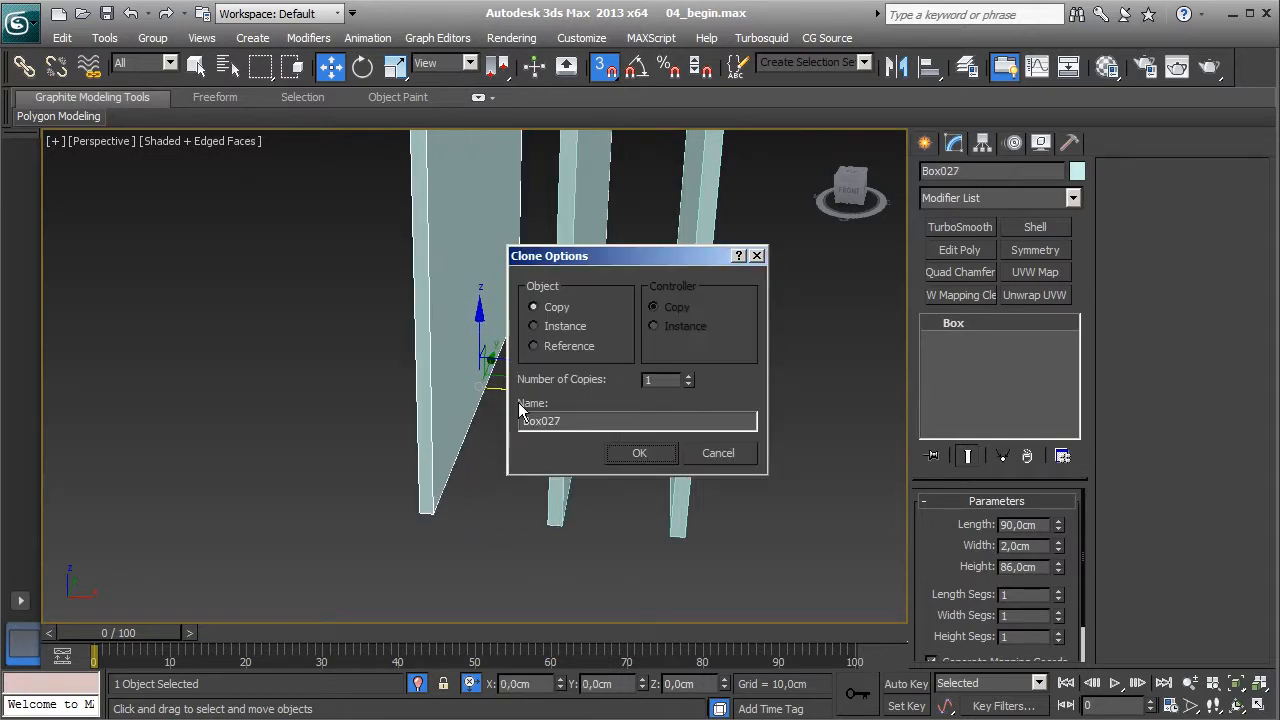
pyautogui.click(638, 453)
pyautogui.moveTo(433, 517); pyautogui.dragTo(548, 523)
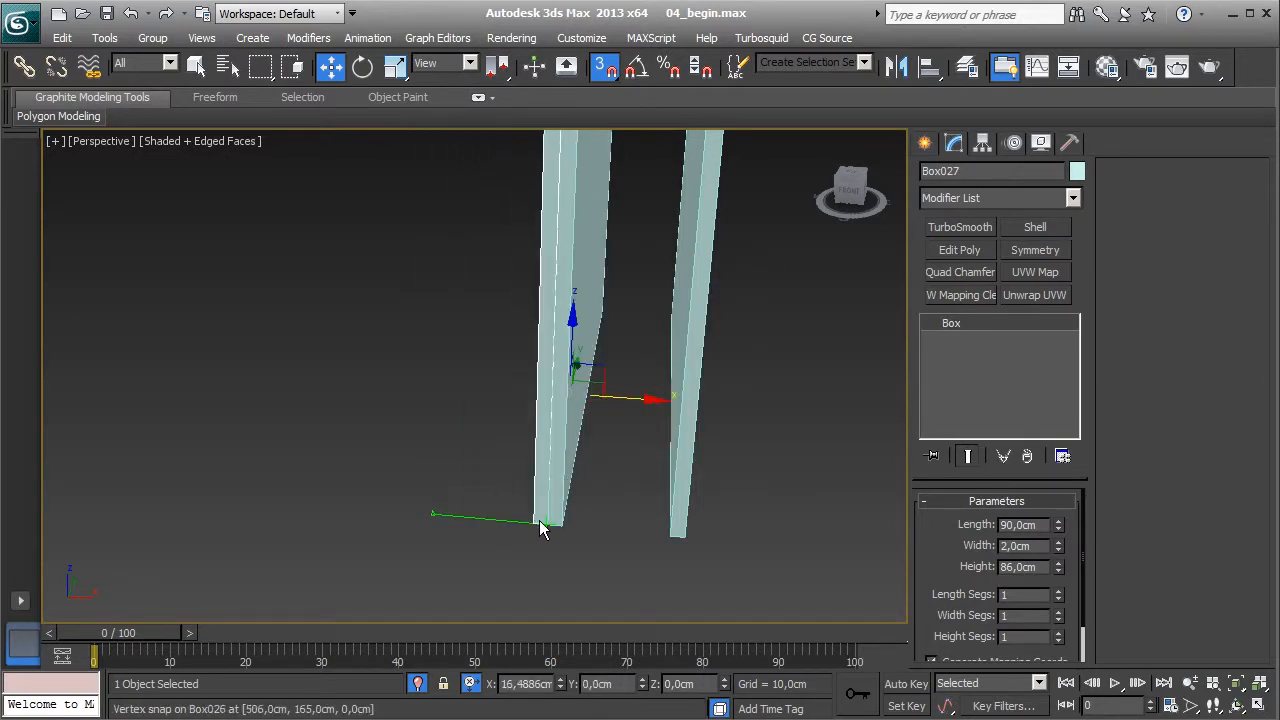
pyautogui.scroll(-2, 580, 510)
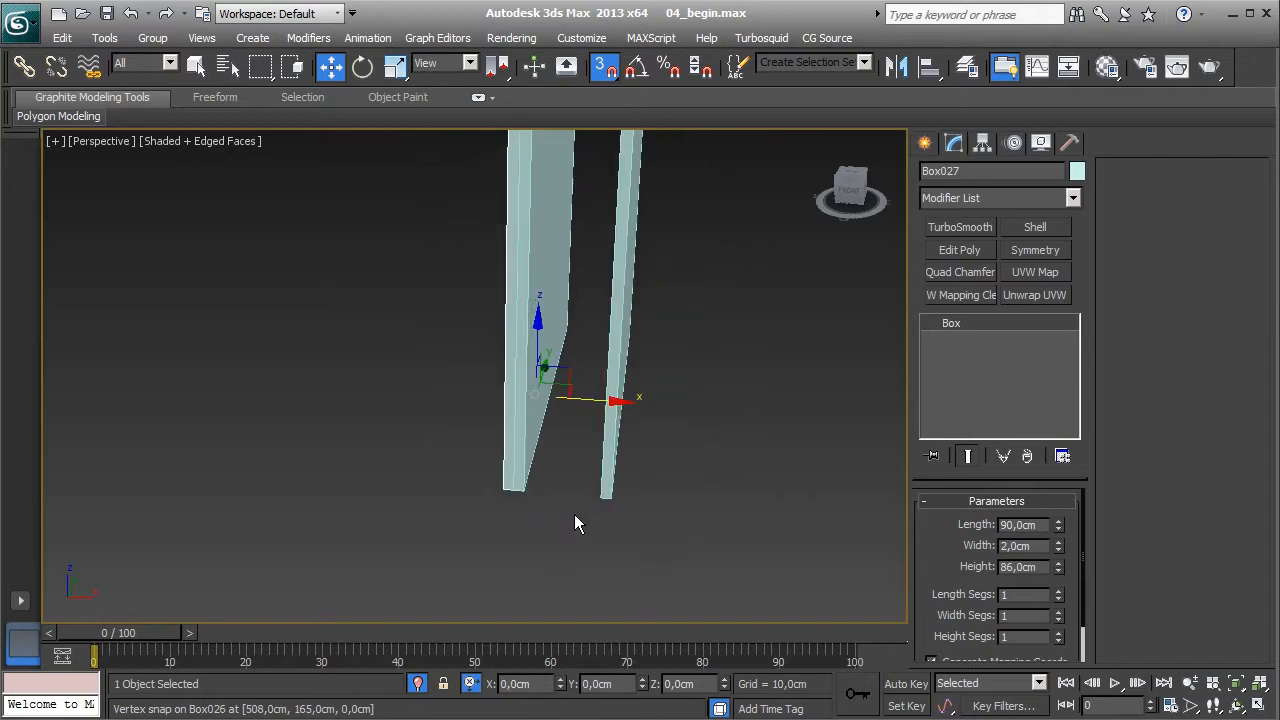
pyautogui.doubleClick(532, 687)
pyautogui.write('-1')
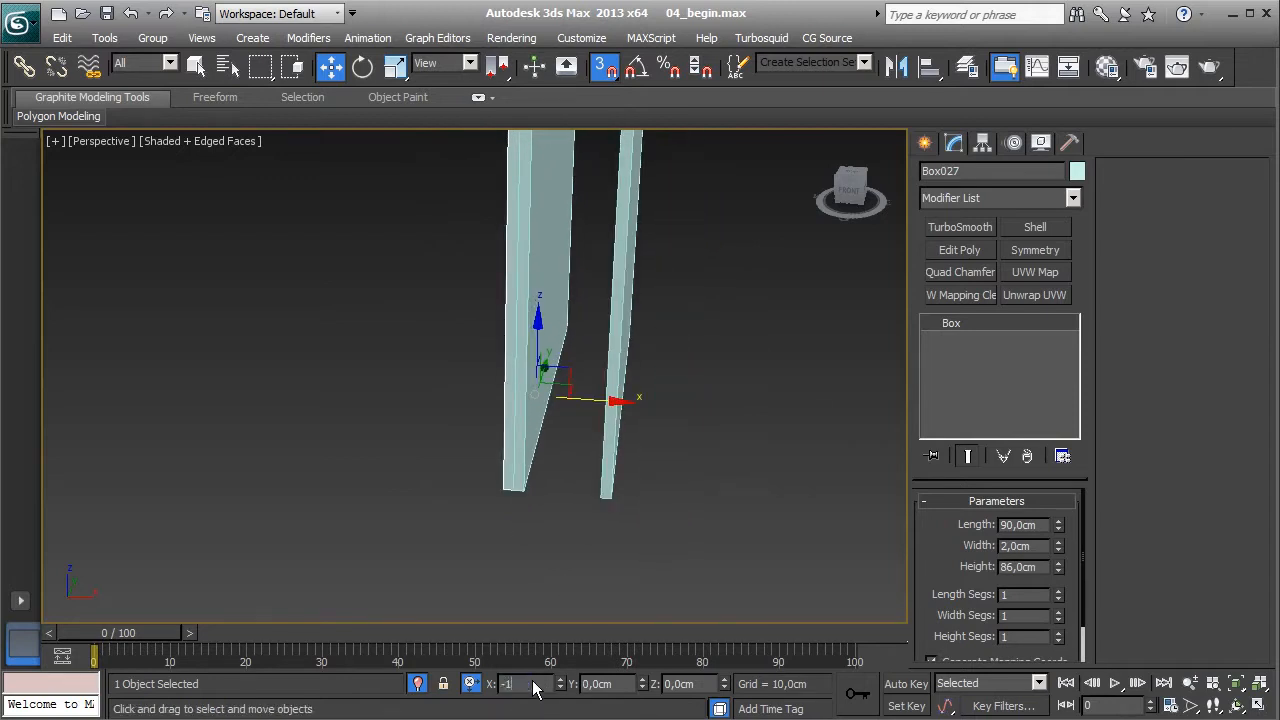
pyautogui.write('5')
pyautogui.press('Return')
# - Draw a flat box in front of the three panels, about 80 cm long, 32 cm wide and 5 cm high
pyautogui.moveTo(590, 469); pyautogui.dragTo(545, 550, button='middle')
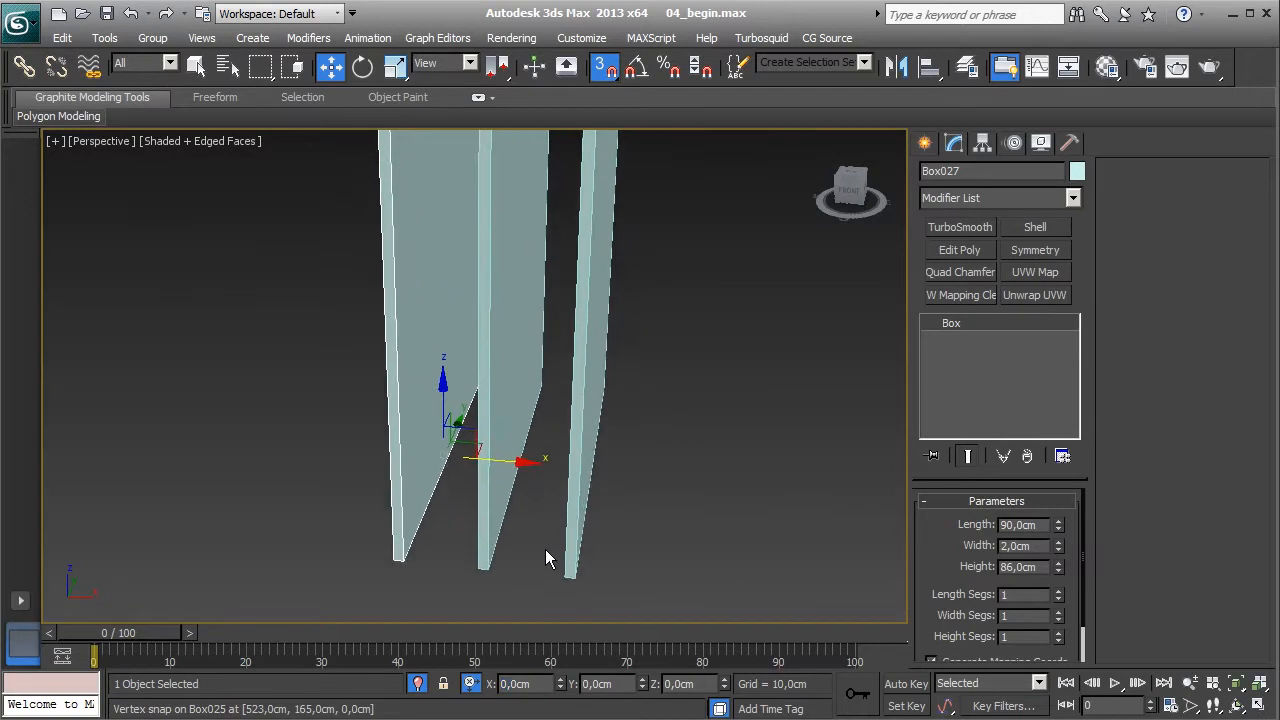
pyautogui.scroll(-2, 545, 550)
pyautogui.click(924, 142)
pyautogui.click(946, 268)
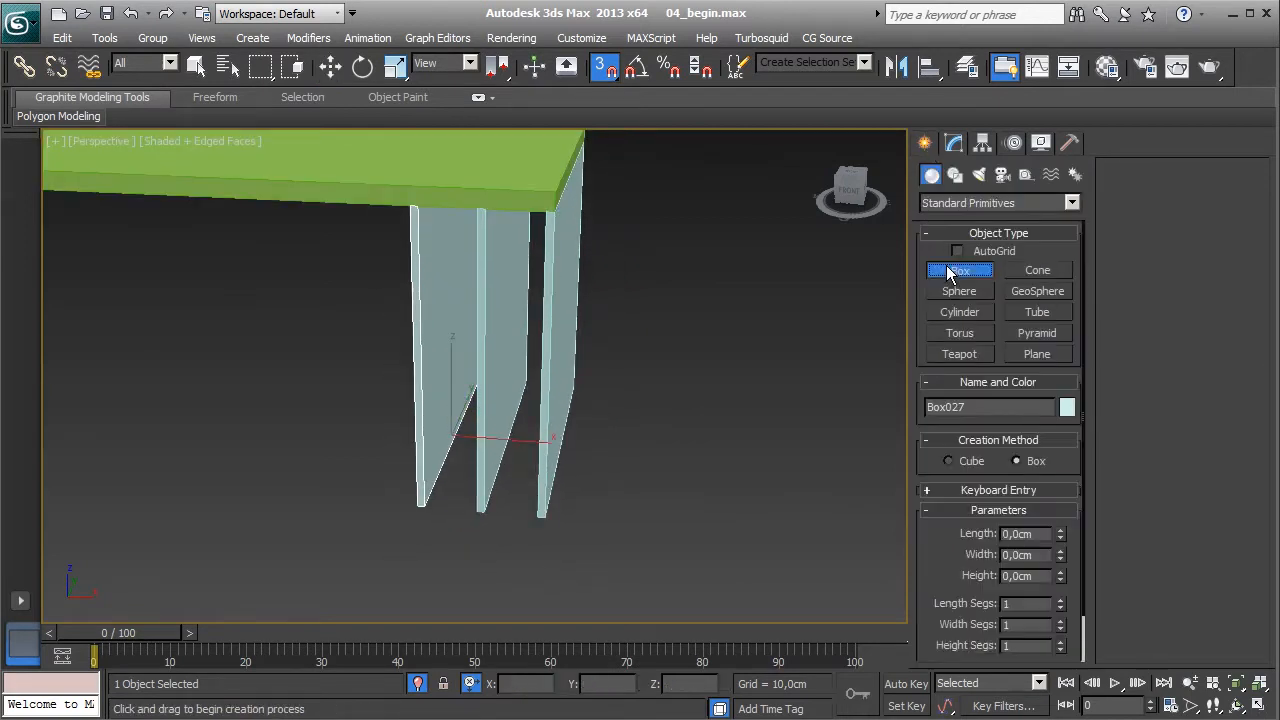
pyautogui.moveTo(586, 432); pyautogui.dragTo(581, 380, button='middle')
pyautogui.scroll(-2, 581, 380)
pyautogui.moveTo(461, 459); pyautogui.dragTo(516, 588)
pyautogui.click(524, 575)
pyautogui.press('w')
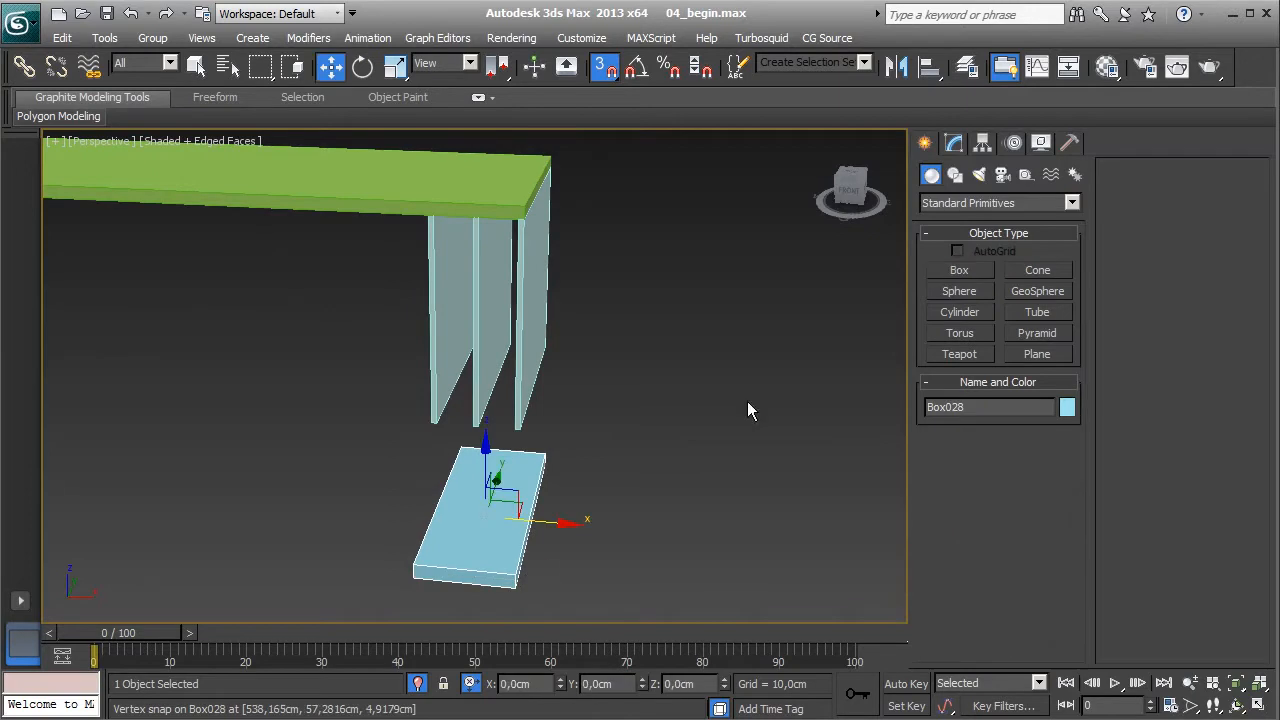
# - Set the flat board's height to 2 cm, width to 32 cm and length to 90 cm
pyautogui.click(955, 143)
pyautogui.doubleClick(1040, 567)
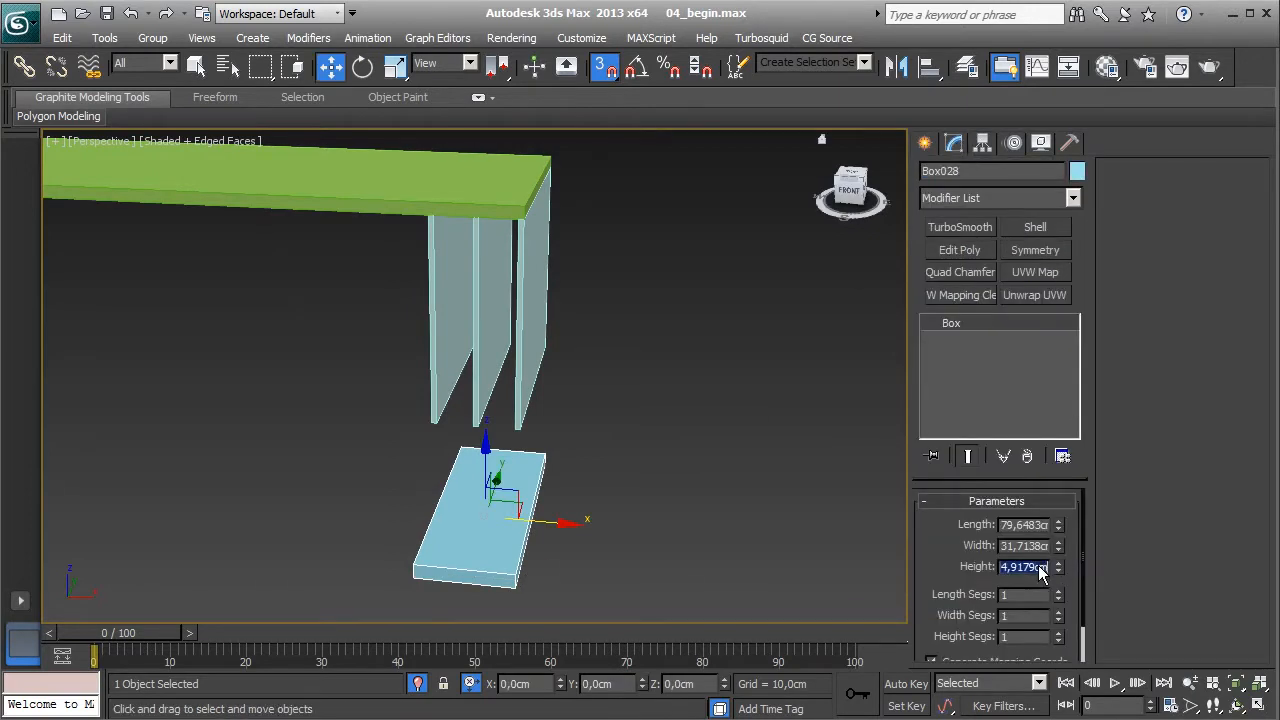
pyautogui.write('2')
pyautogui.press('Return')
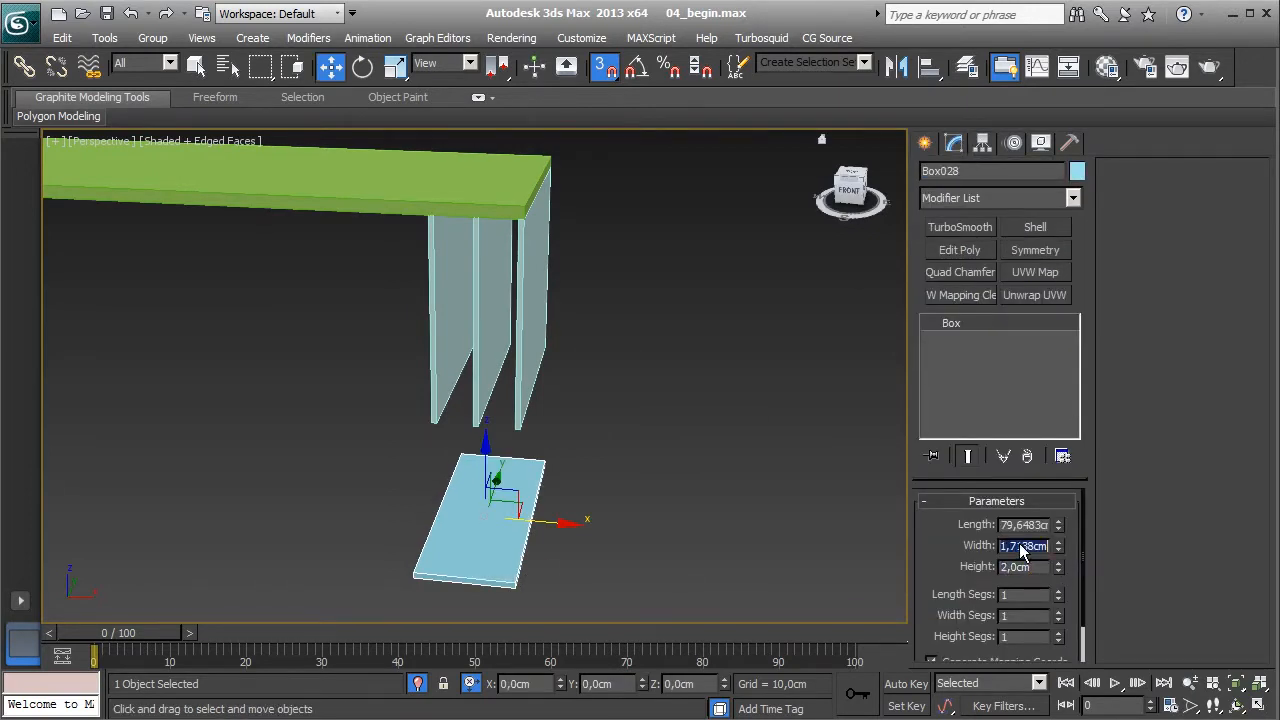
pyautogui.click(1019, 543)
pyautogui.write('32,0cm')
pyautogui.press('Return')
pyautogui.doubleClick(1024, 527)
pyautogui.write('90')
pyautogui.press('Return')
# - Snap the flat board's lower front corner to the end panel's inner bottom corner so it forms the cabinet floor
pyautogui.scroll(4, 612, 510)
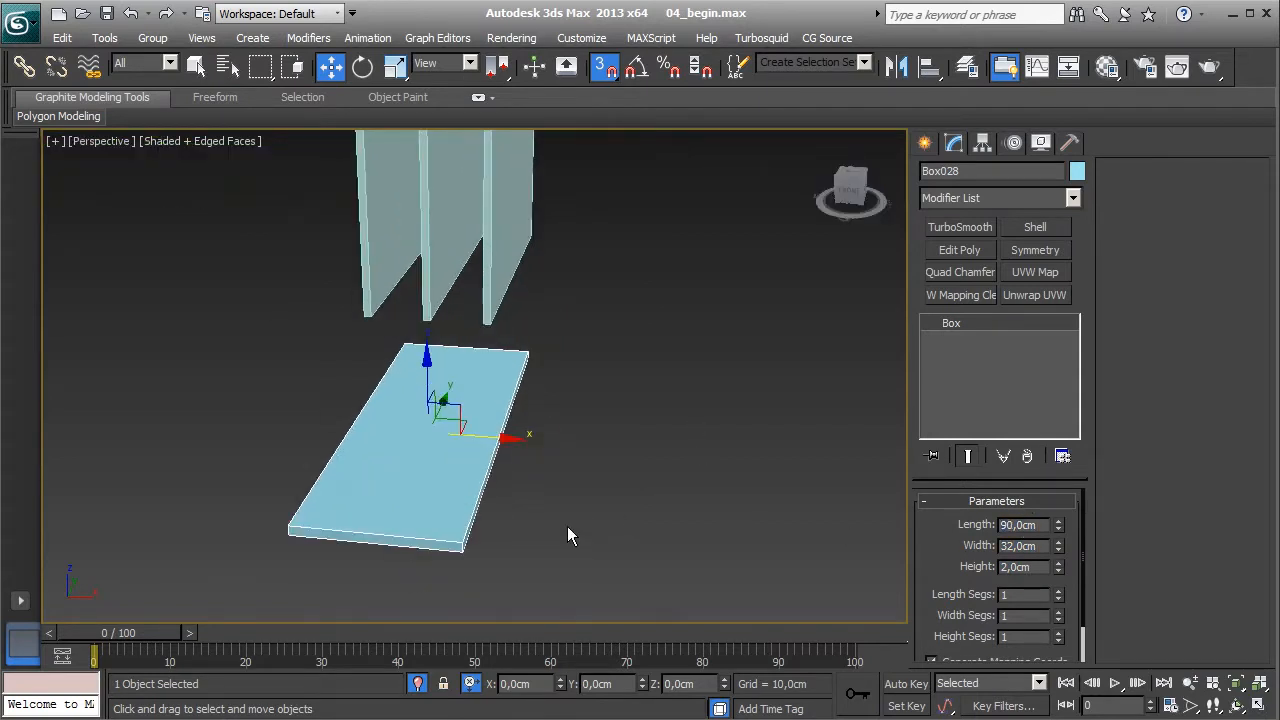
pyautogui.scroll(-1, 561, 470)
pyautogui.press('s')
pyautogui.press('s')
pyautogui.click(446, 587)
pyautogui.click(446, 582)
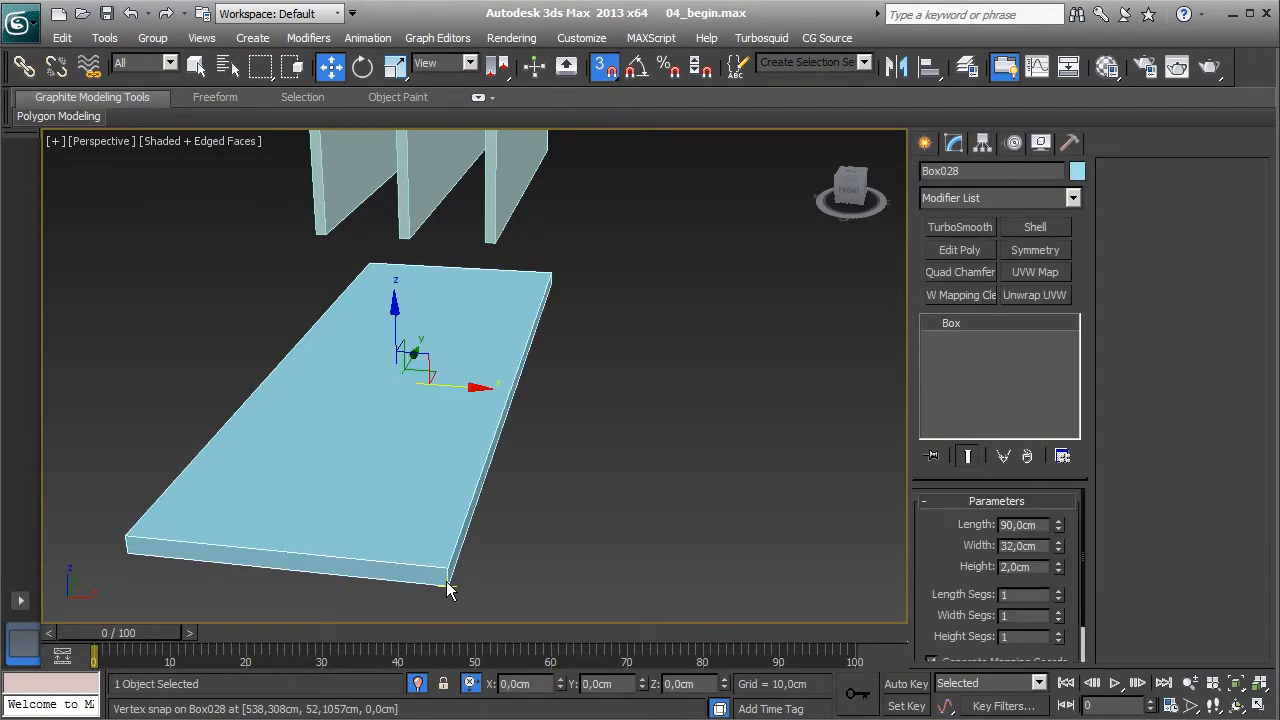
pyautogui.moveTo(447, 590); pyautogui.dragTo(462, 289)
pyautogui.moveTo(566, 251); pyautogui.dragTo(584, 405, button='middle')
# - Copy the floor board upward and snap the copy level with the panels' top corners, directly beneath the slab
pyautogui.press('s')
pyautogui.moveTo(517, 354); pyautogui.dragTo(491, 437, button='middle')
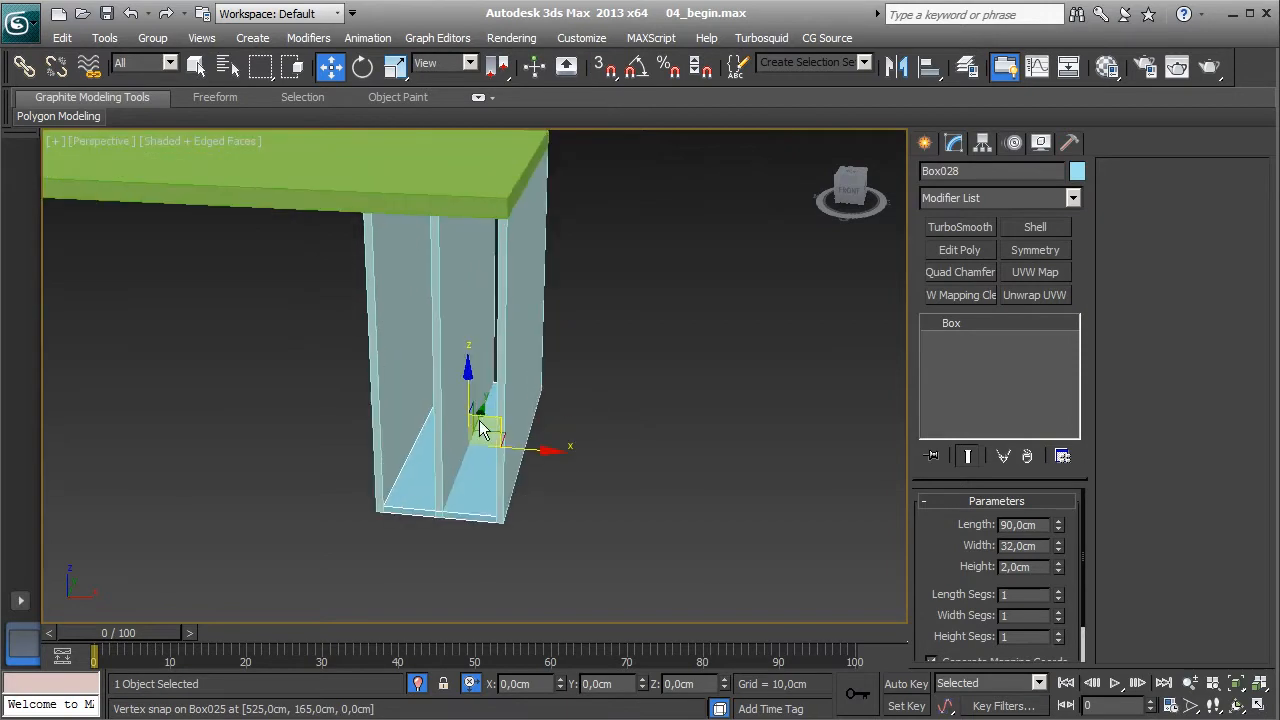
pyautogui.keyDown('shift'); pyautogui.moveTo(472, 400); pyautogui.dragTo(471, 232); pyautogui.keyUp('shift')
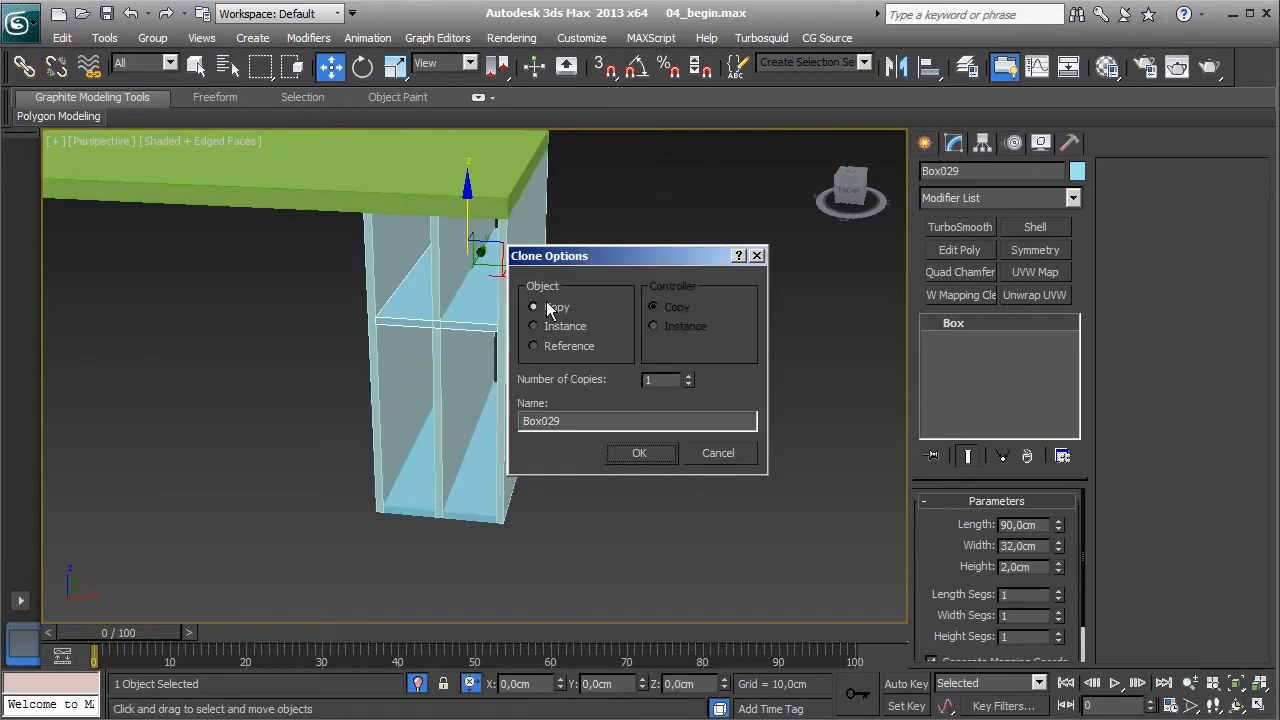
pyautogui.click(642, 452)
pyautogui.scroll(3, 575, 425)
pyautogui.scroll(4, 420, 371)
pyautogui.scroll(-2, 286, 457)
pyautogui.press('s')
pyautogui.moveTo(290, 500); pyautogui.dragTo(307, 519, button='middle')
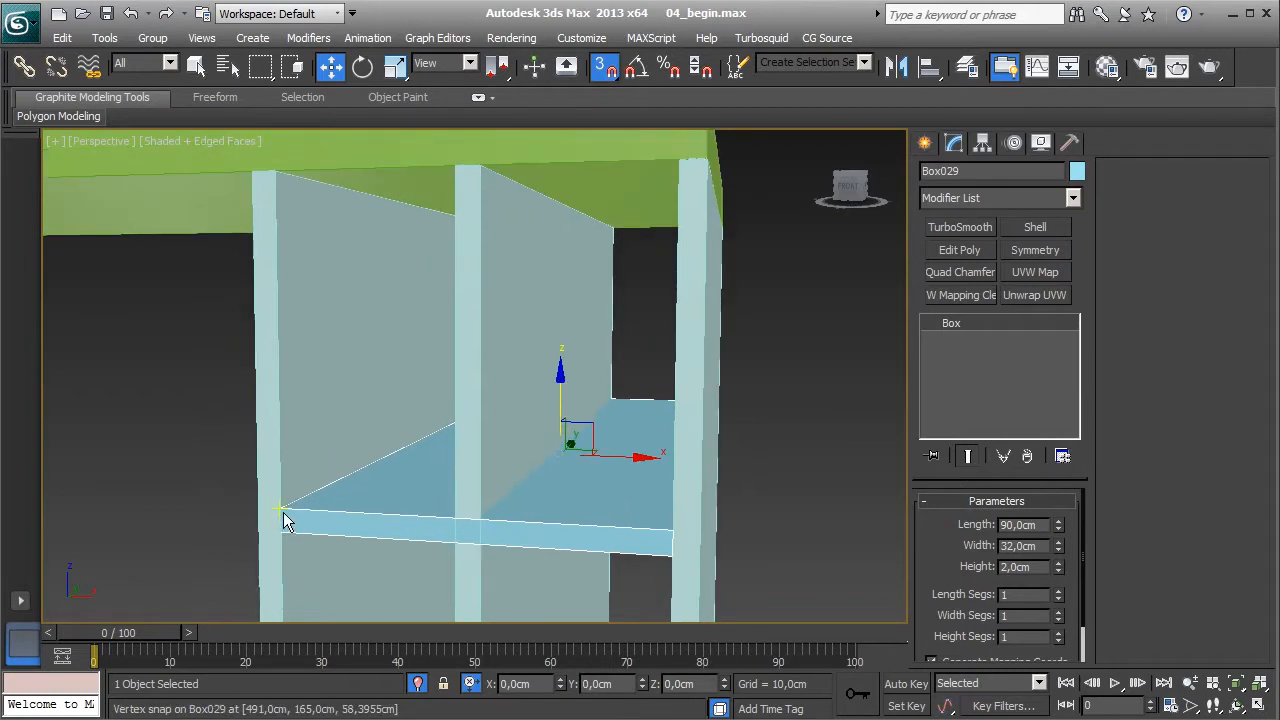
pyautogui.moveTo(285, 520); pyautogui.dragTo(271, 173)
# - Convert the middle upright panel to an Editable Poly
pyautogui.click(527, 359)
pyautogui.keyDown('alt'); pyautogui.moveTo(530, 361); pyautogui.dragTo(540, 437, button='middle'); pyautogui.keyUp('alt')
pyautogui.rightClick(964, 328)
pyautogui.click(1013, 461)
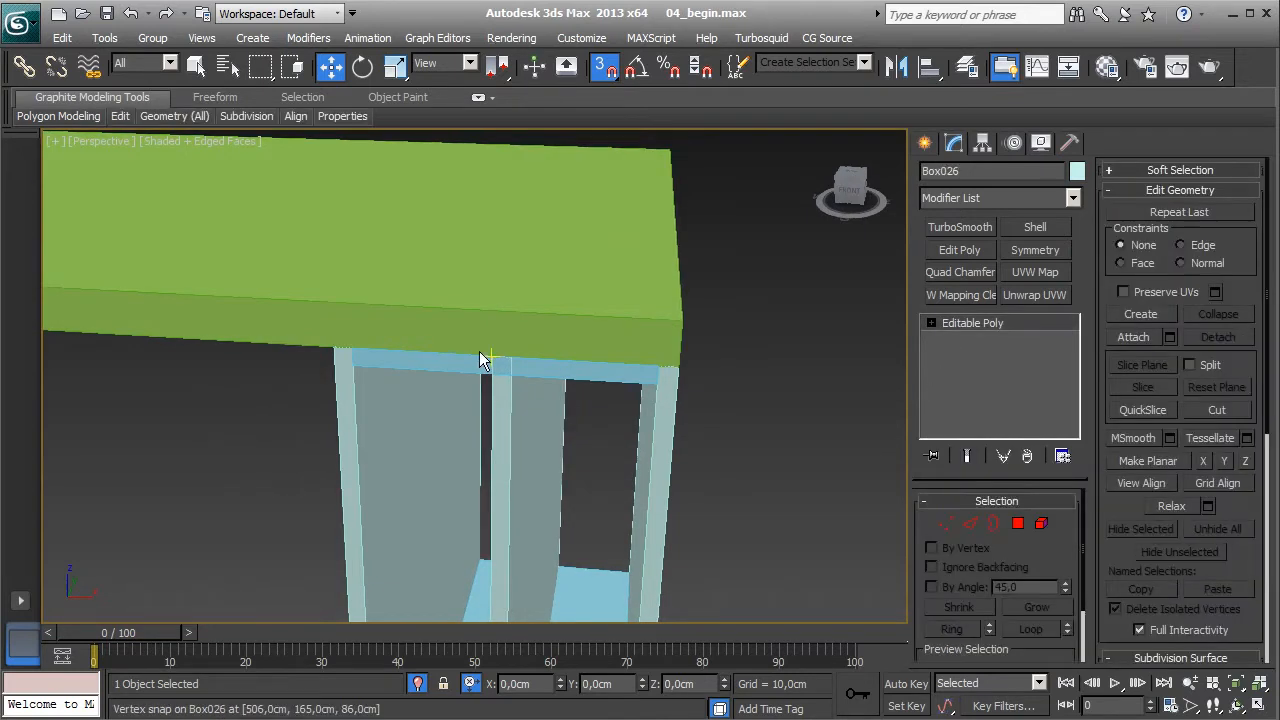
# - Move the middle panel's top vertices by -2 cm in Z so it ends beneath the top board
pyautogui.scroll(-1, 492, 328)
pyautogui.moveTo(497, 425); pyautogui.dragTo(505, 317, button='middle')
pyautogui.scroll(-1, 505, 317)
pyautogui.press('s')
pyautogui.keyDown('alt'); pyautogui.moveTo(635, 449); pyautogui.dragTo(740, 440, button='middle'); pyautogui.keyUp('alt')
pyautogui.press('1')
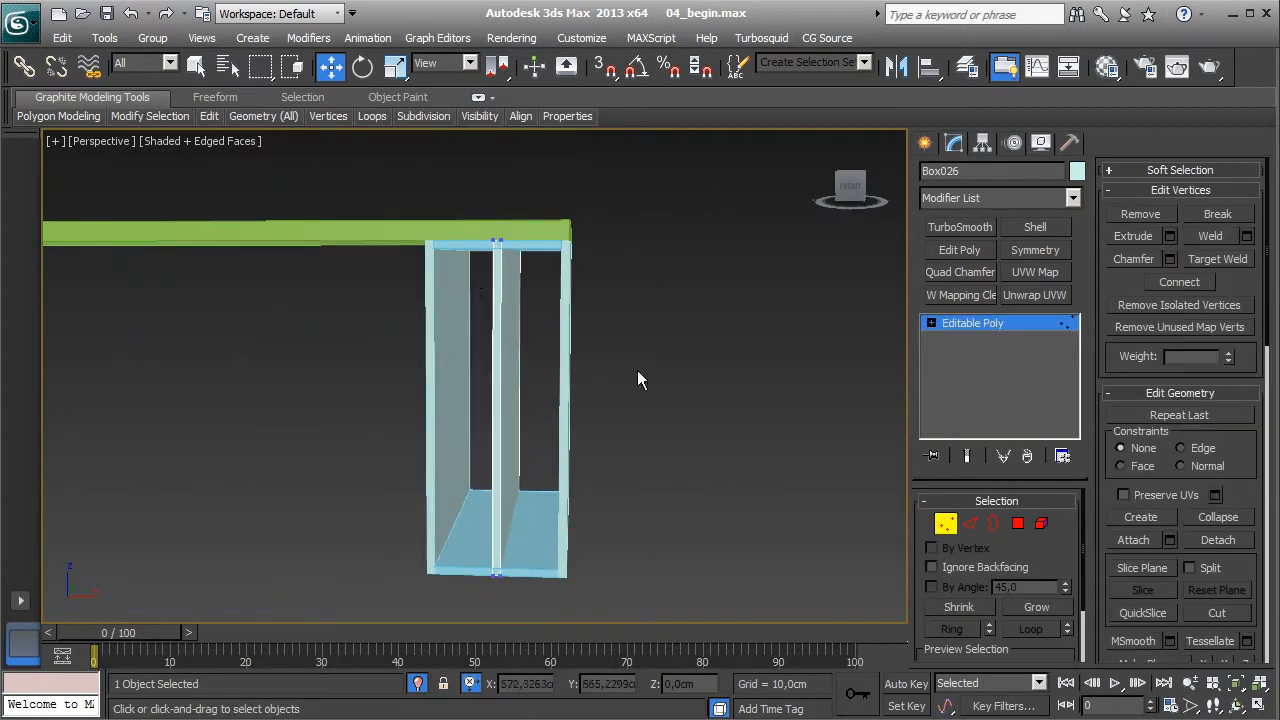
pyautogui.moveTo(417, 212); pyautogui.dragTo(596, 297)
pyautogui.click(689, 687)
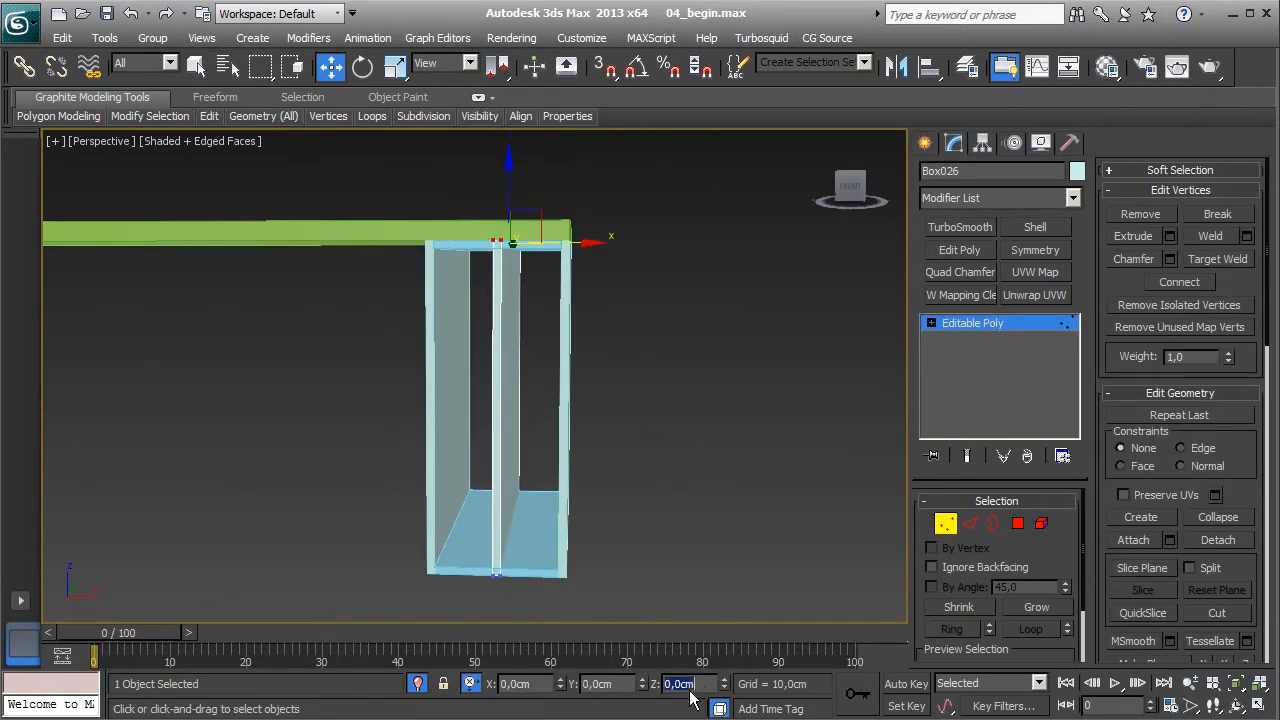
pyautogui.write('-2')
pyautogui.press('Return')
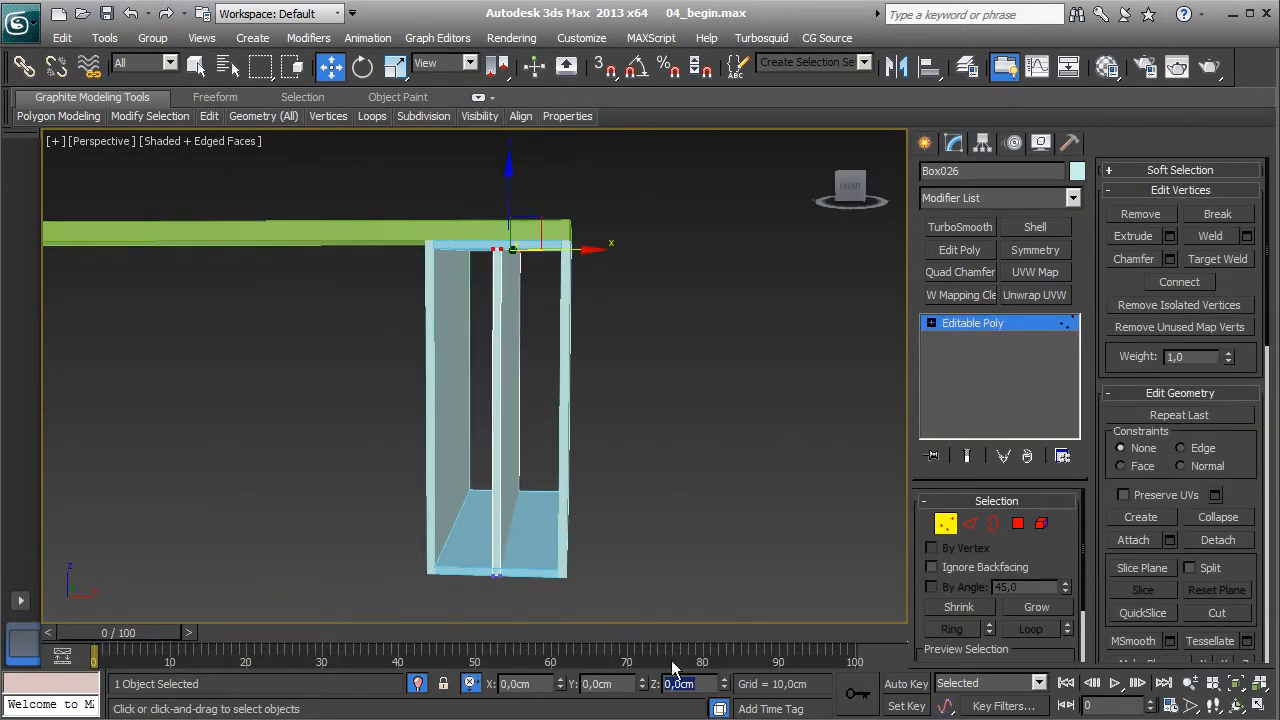
# - Move the middle panel's bottom vertices up 2 cm in Z so it rests on the floor board
pyautogui.moveTo(383, 466); pyautogui.dragTo(616, 590)
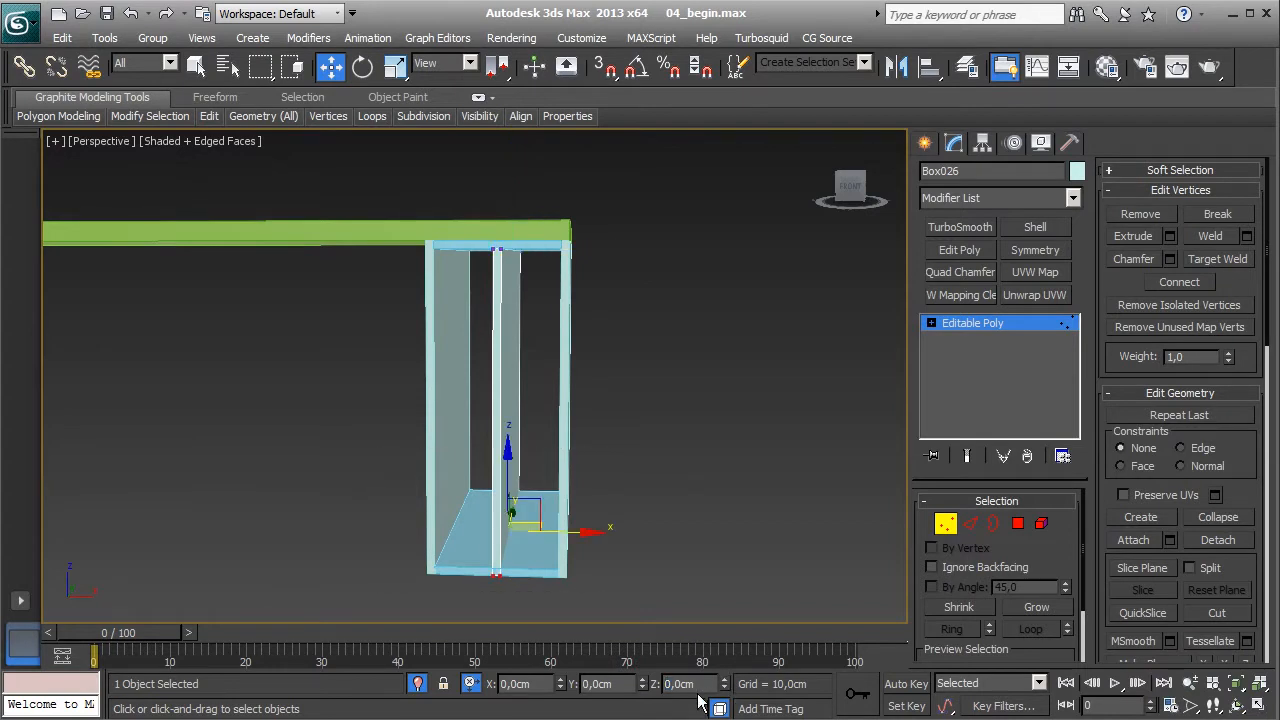
pyautogui.click(689, 686)
pyautogui.write('2')
pyautogui.press('Return')
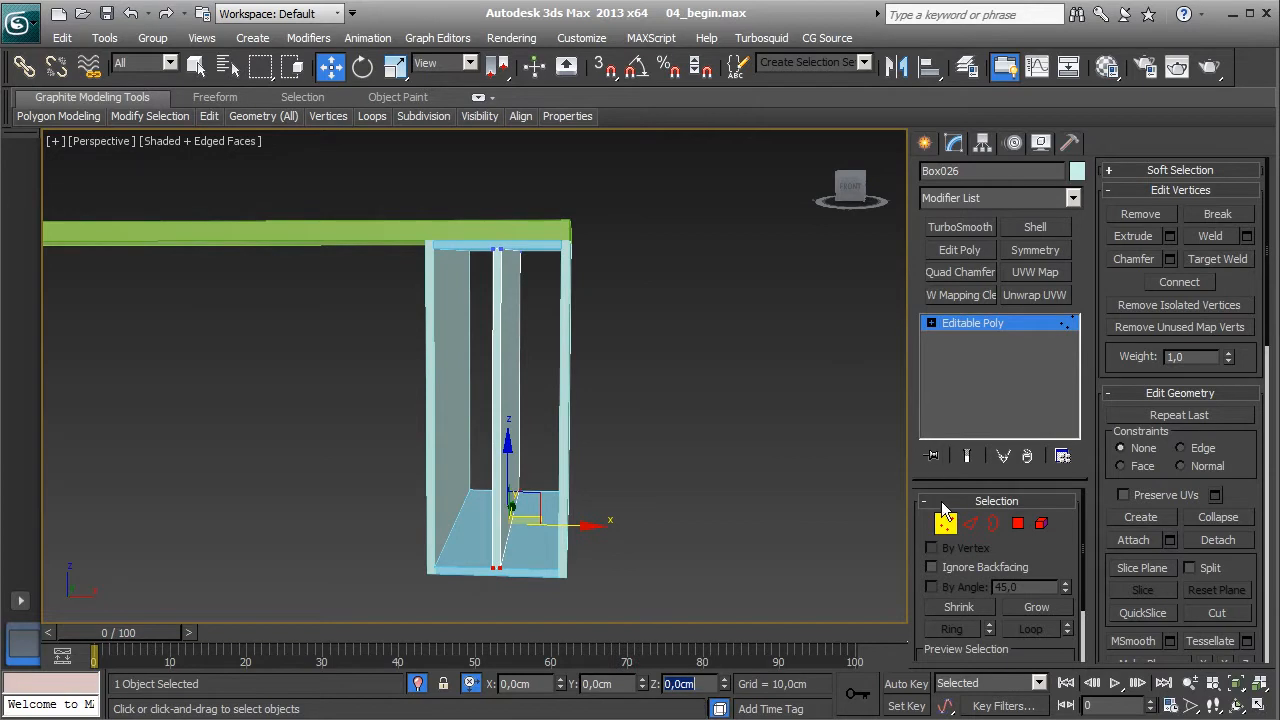
pyautogui.click(945, 523)
# - Connect the middle panel's vertical edges with four horizontal edge loops and chamfer them by 1 cm
pyautogui.keyDown('alt'); pyautogui.moveTo(732, 446); pyautogui.dragTo(705, 432, button='middle'); pyautogui.keyUp('alt')
pyautogui.scroll(3, 628, 423)
pyautogui.click(969, 524)
pyautogui.moveTo(689, 357); pyautogui.dragTo(99, 403)
pyautogui.click(1247, 309)
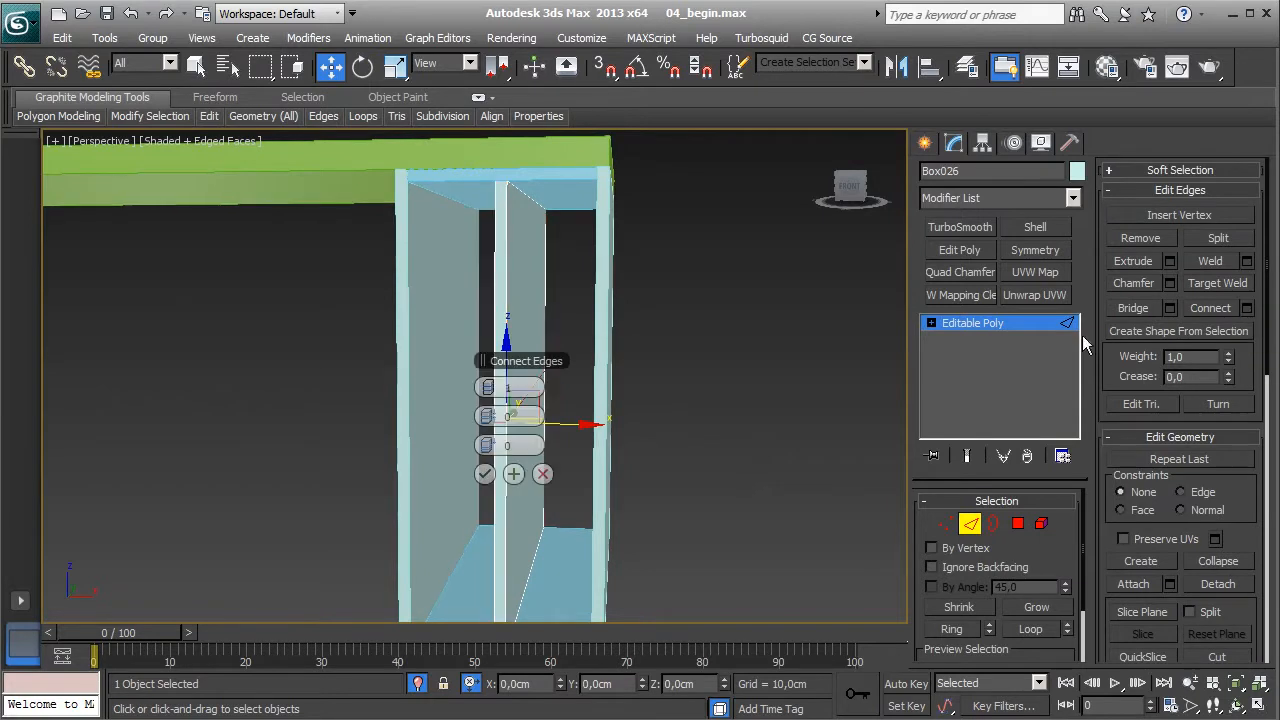
pyautogui.click(493, 388)
pyautogui.click(493, 388)
pyautogui.click(484, 474)
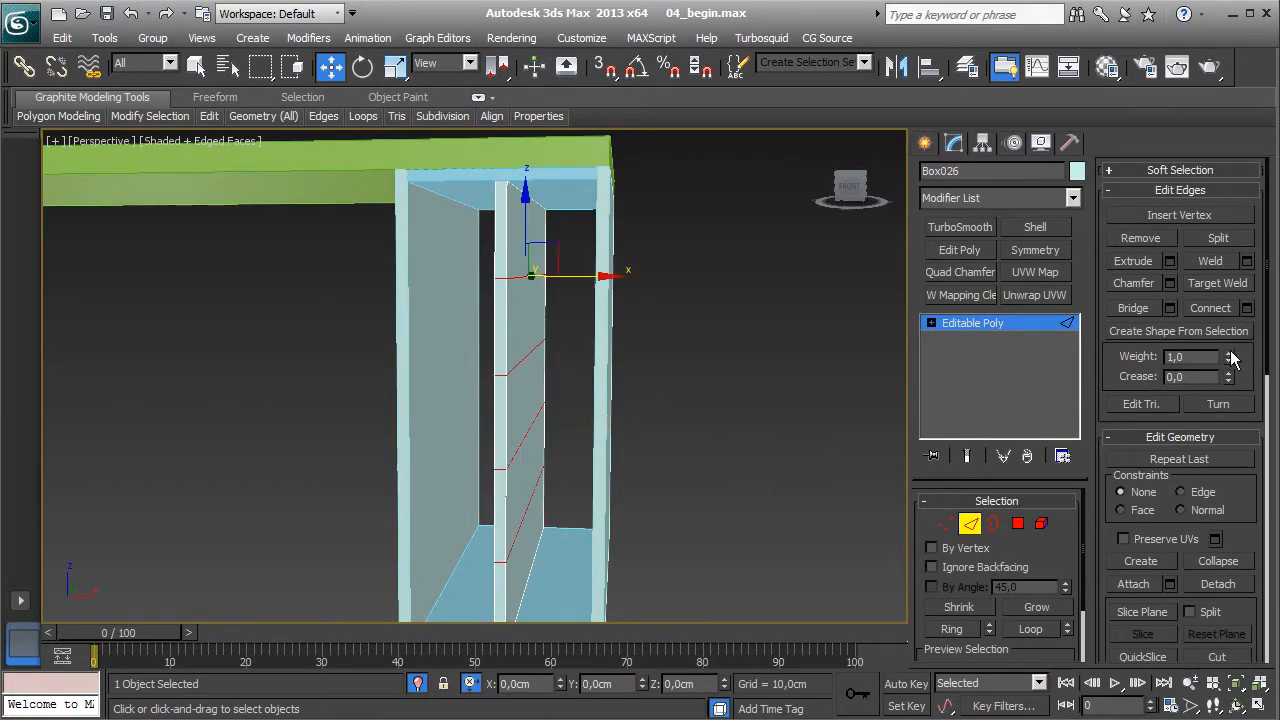
pyautogui.click(1169, 284)
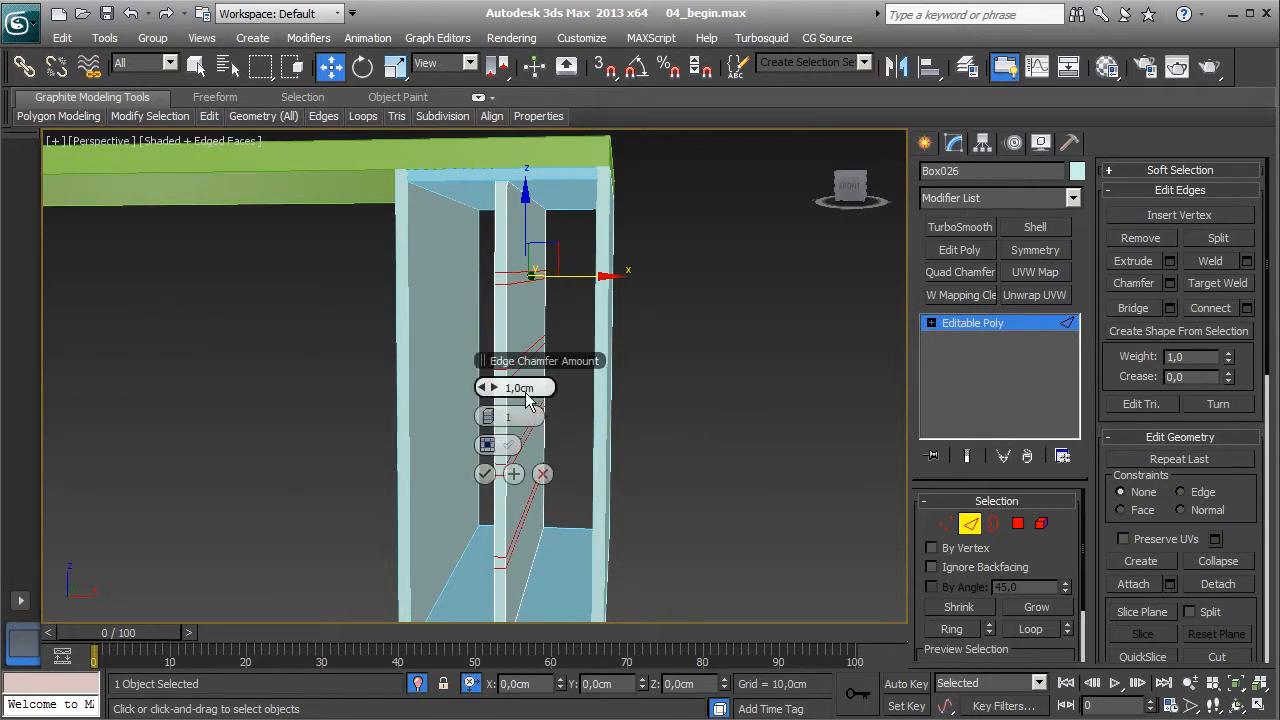
pyautogui.click(485, 474)
# - Select the four narrow strips on the middle panel's face toward the end panel and detach them as a clone
pyautogui.keyDown('alt'); pyautogui.moveTo(613, 460); pyautogui.dragTo(588, 470, button='middle'); pyautogui.keyUp('alt')
pyautogui.click(1018, 523)
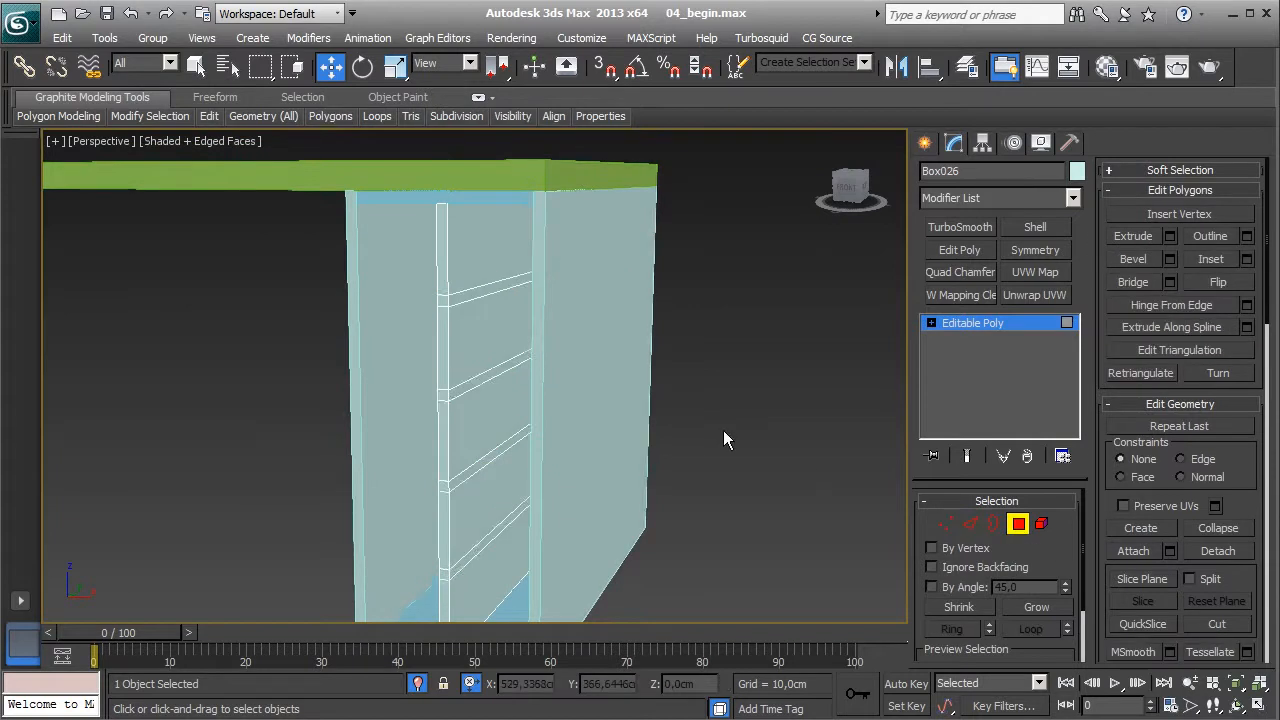
pyautogui.click(498, 285)
pyautogui.keyDown('ctrl'); pyautogui.click(488, 375); pyautogui.keyUp('ctrl')
pyautogui.keyDown('ctrl'); pyautogui.click(493, 471); pyautogui.keyUp('ctrl')
pyautogui.keyDown('ctrl'); pyautogui.click(483, 469); pyautogui.keyUp('ctrl')
pyautogui.moveTo(524, 469); pyautogui.dragTo(533, 394, button='middle')
pyautogui.keyDown('ctrl'); pyautogui.click(490, 483); pyautogui.keyUp('ctrl')
pyautogui.keyDown('alt'); pyautogui.click(513, 452); pyautogui.keyUp('alt')
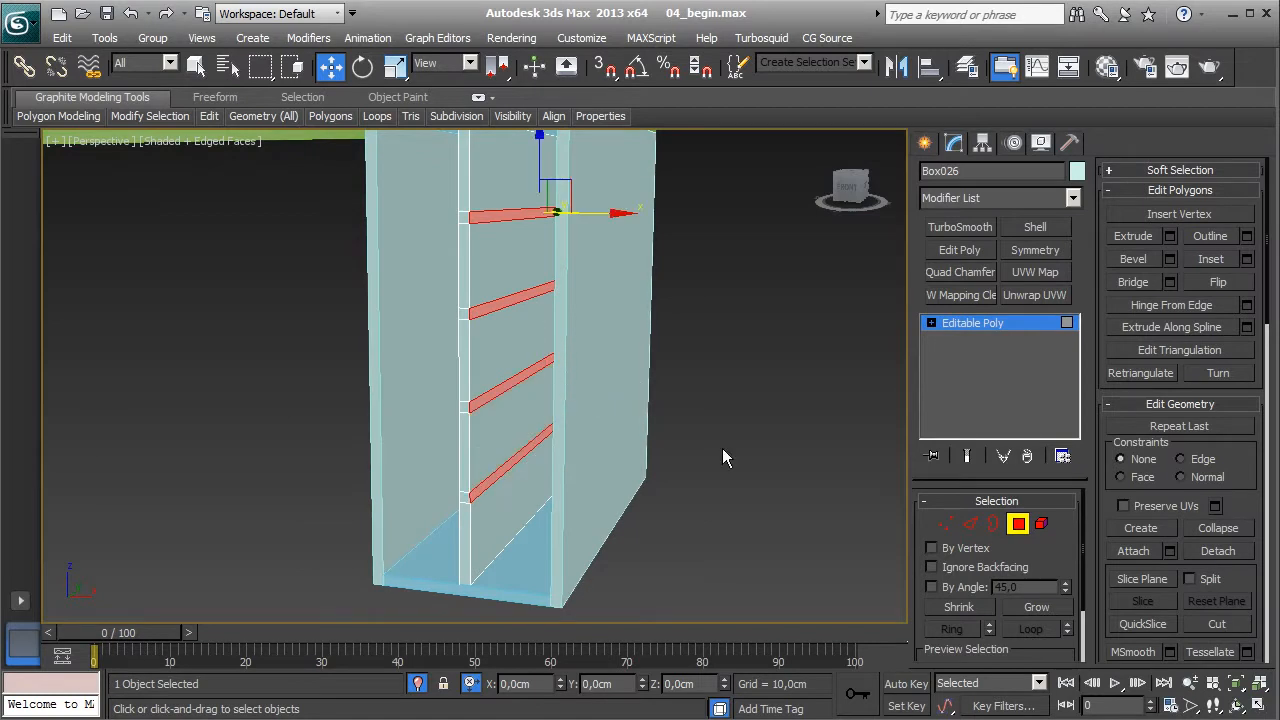
pyautogui.click(1224, 551)
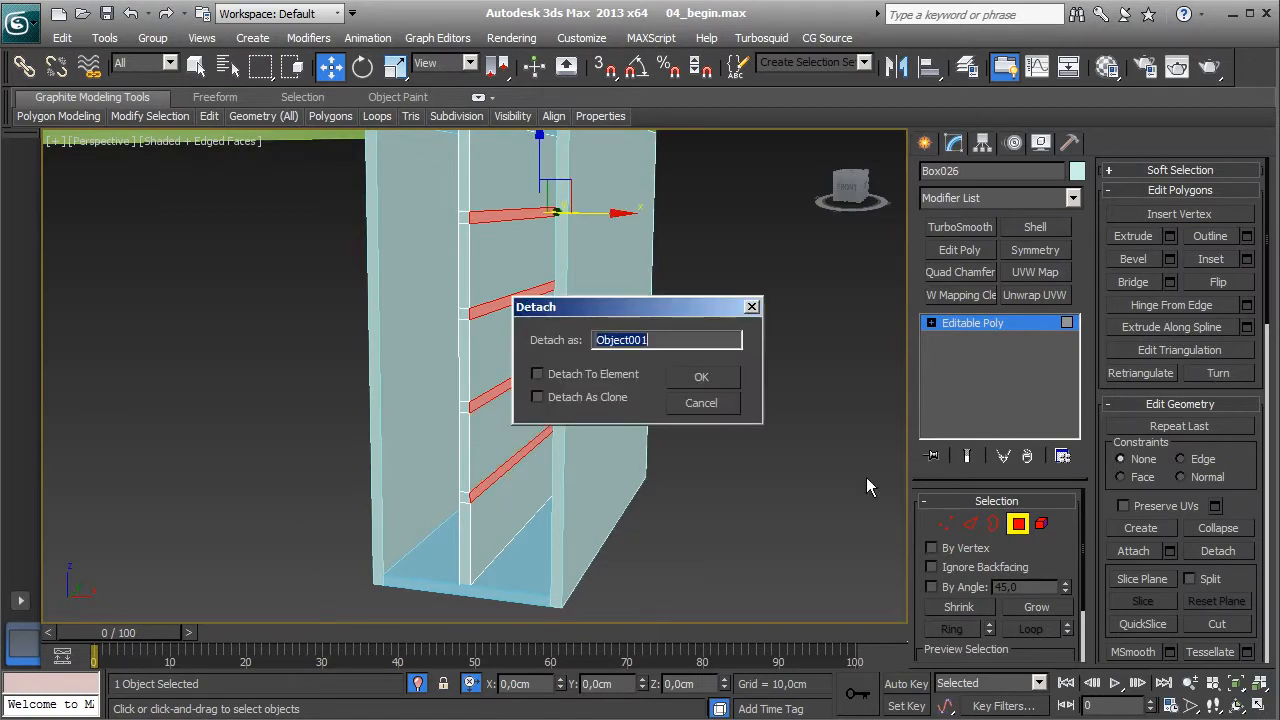
pyautogui.click(591, 398)
pyautogui.click(702, 377)
# - Detach clones of the four matching strips on the middle panel's opposite face
pyautogui.keyDown('alt'); pyautogui.moveTo(640, 391); pyautogui.dragTo(697, 404, button='middle'); pyautogui.keyUp('alt')
pyautogui.scroll(5, 650, 360)
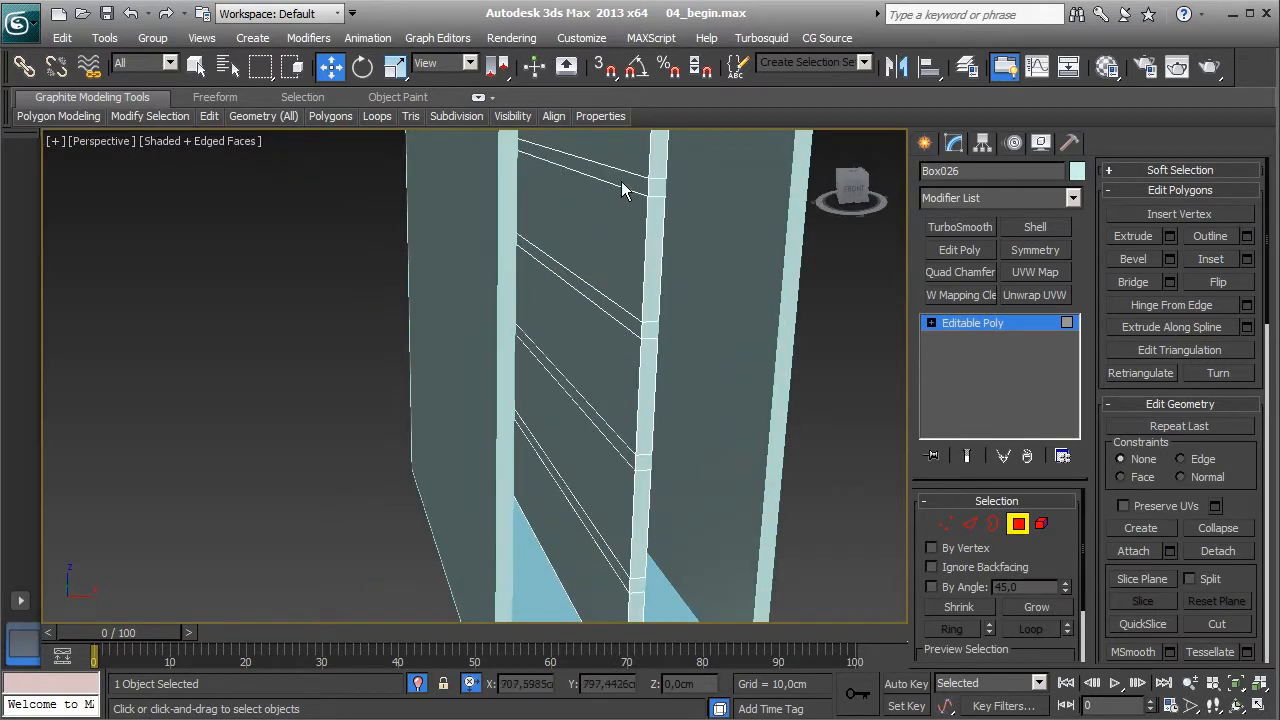
pyautogui.click(621, 191)
pyautogui.keyDown('ctrl'); pyautogui.click(631, 338); pyautogui.keyUp('ctrl')
pyautogui.keyDown('ctrl'); pyautogui.click(601, 436); pyautogui.keyUp('ctrl')
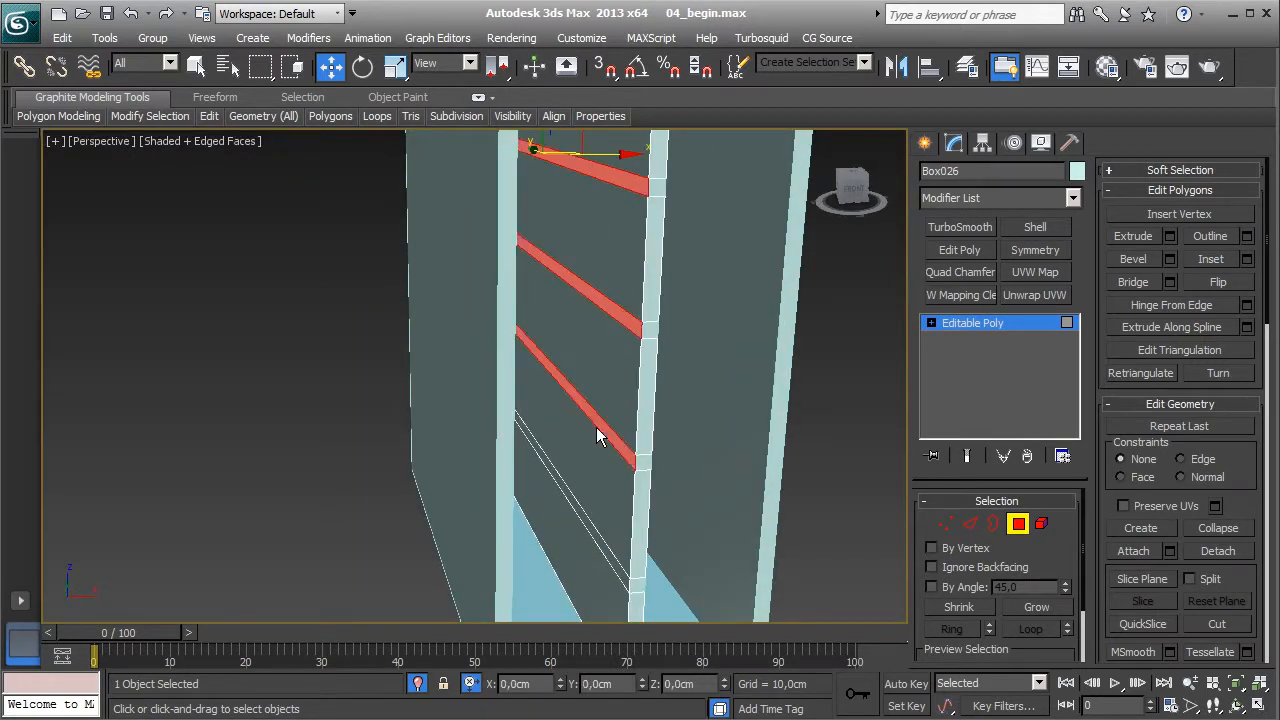
pyautogui.keyDown('ctrl'); pyautogui.click(586, 532); pyautogui.keyUp('ctrl')
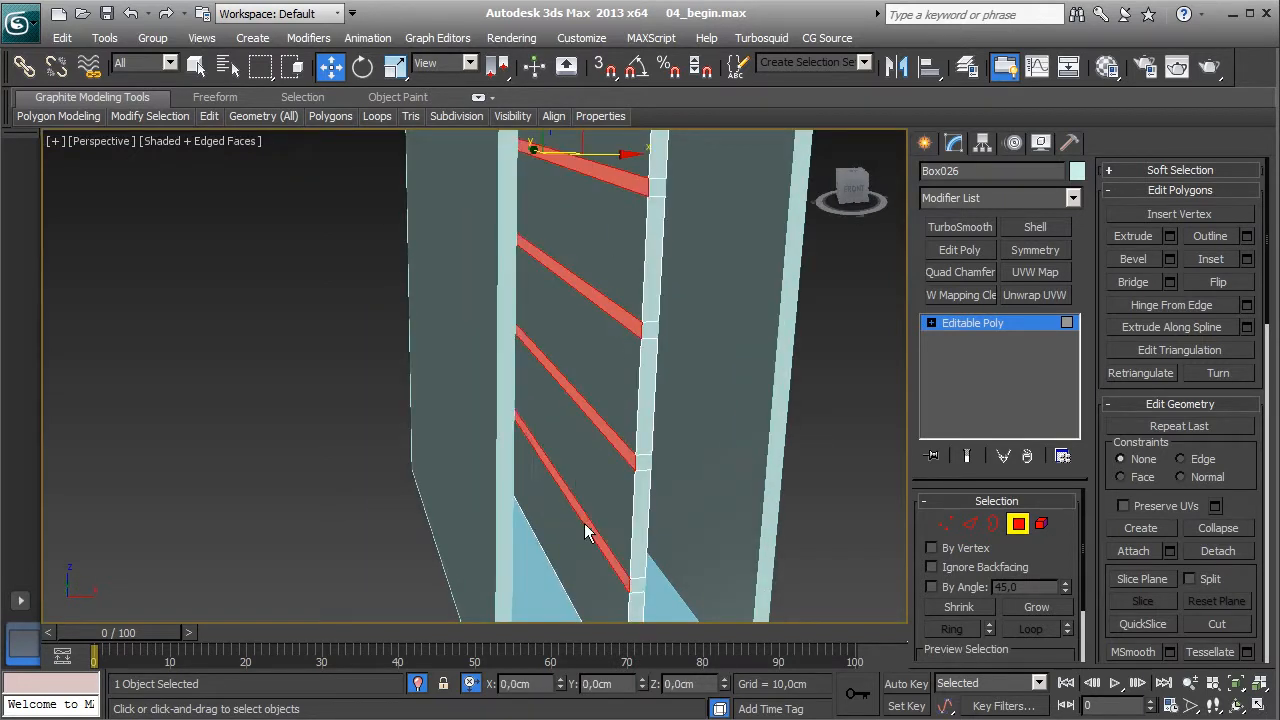
pyautogui.click(1218, 551)
pyautogui.click(700, 380)
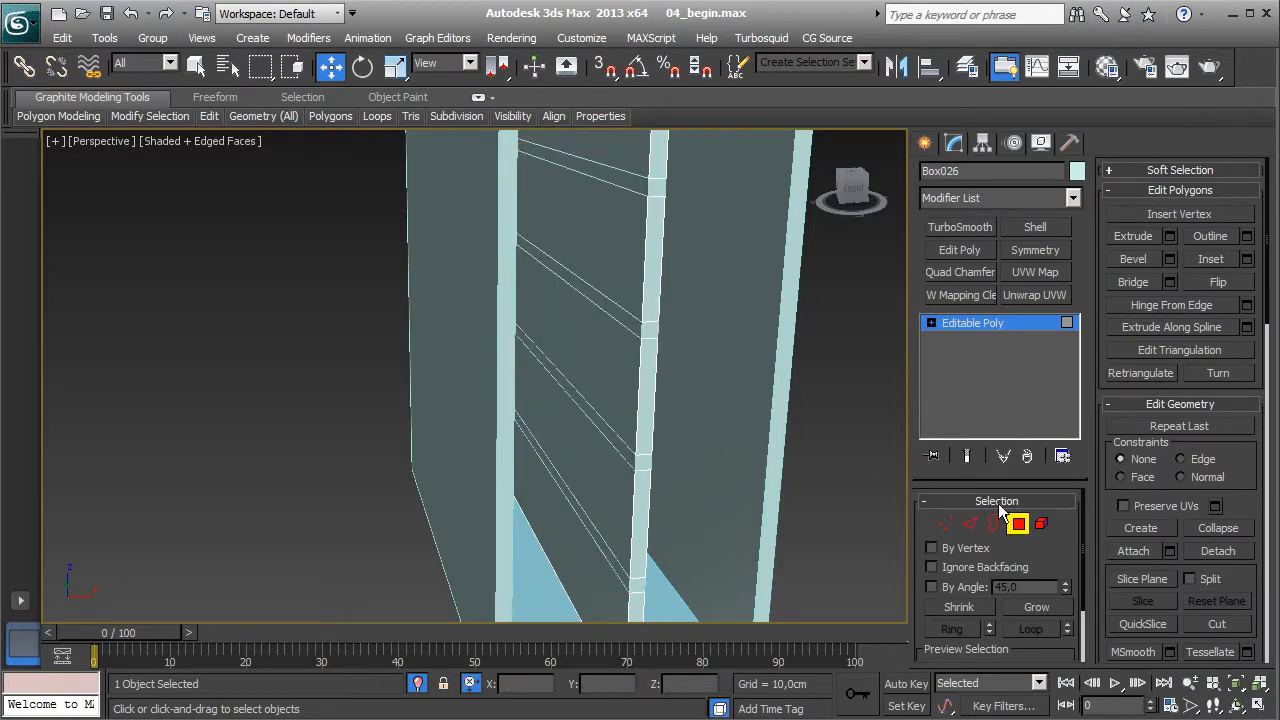
# - Remove the chamfered horizontal edge loops from the middle panel and leave edge editing
pyautogui.click(969, 525)
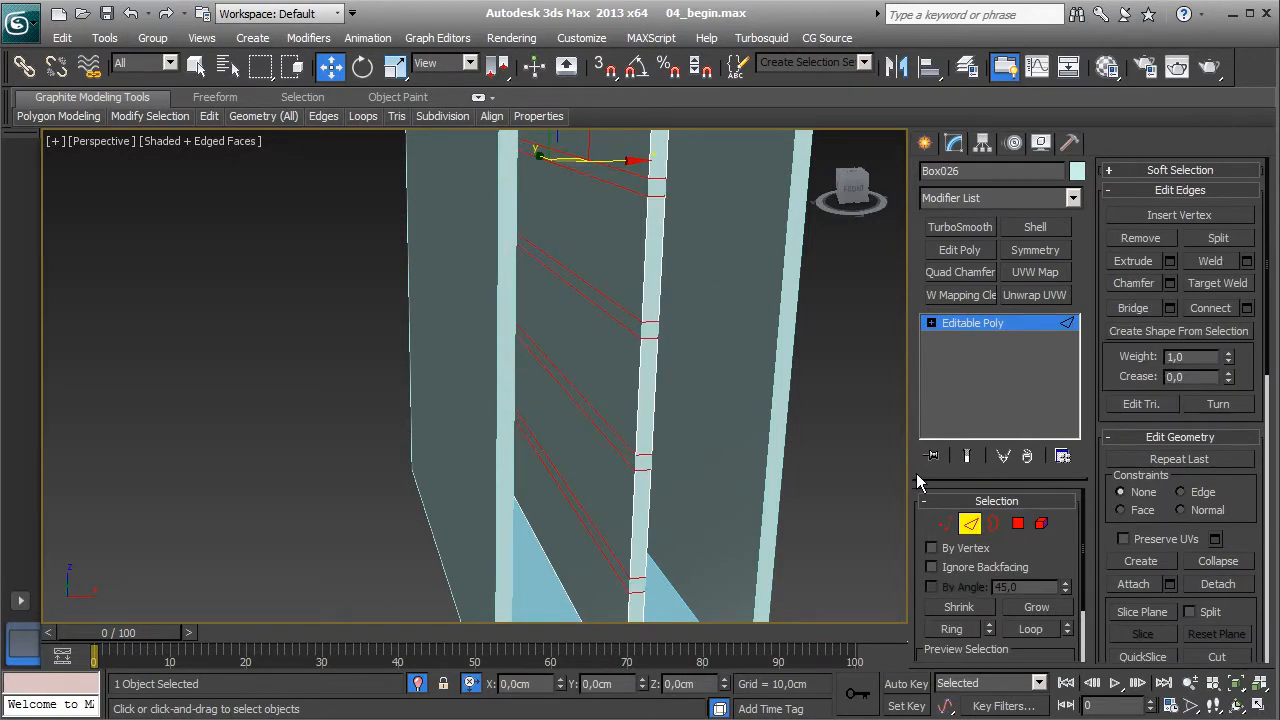
pyautogui.hotkey('ctrl', 'd')
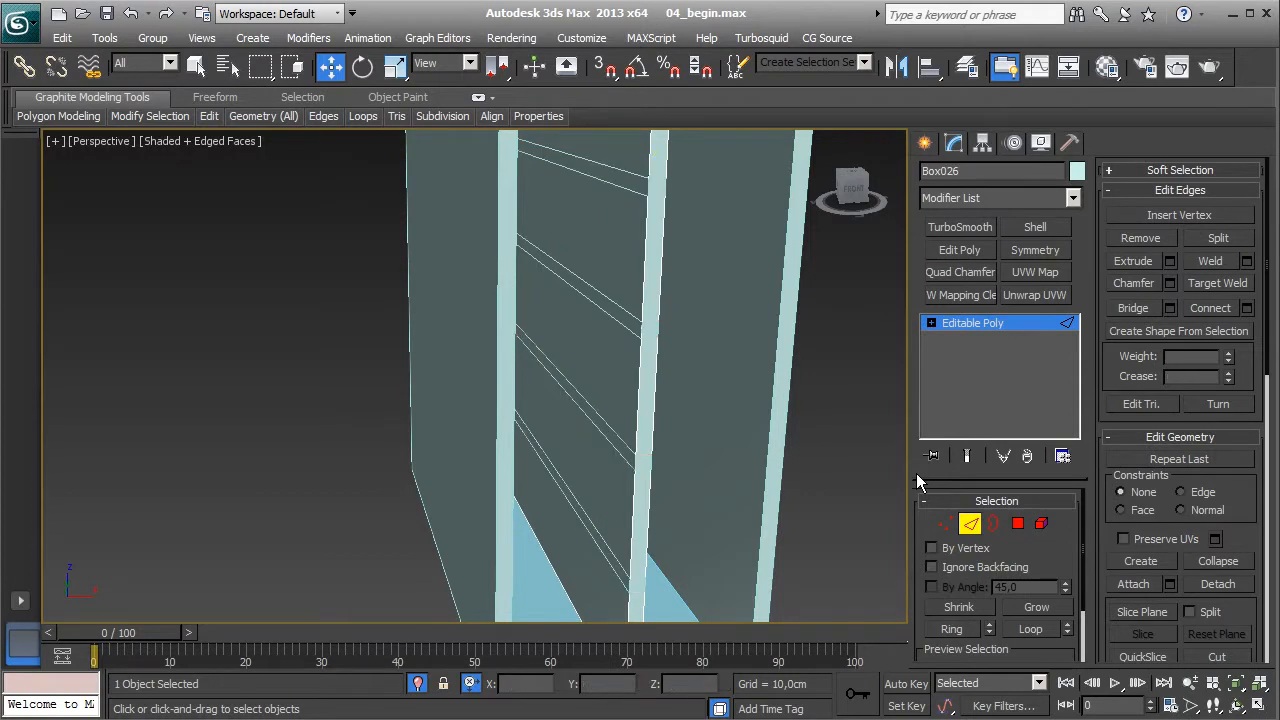
pyautogui.click(972, 522)
pyautogui.keyDown('alt'); pyautogui.moveTo(777, 445); pyautogui.dragTo(714, 445, button='middle'); pyautogui.keyUp('alt')
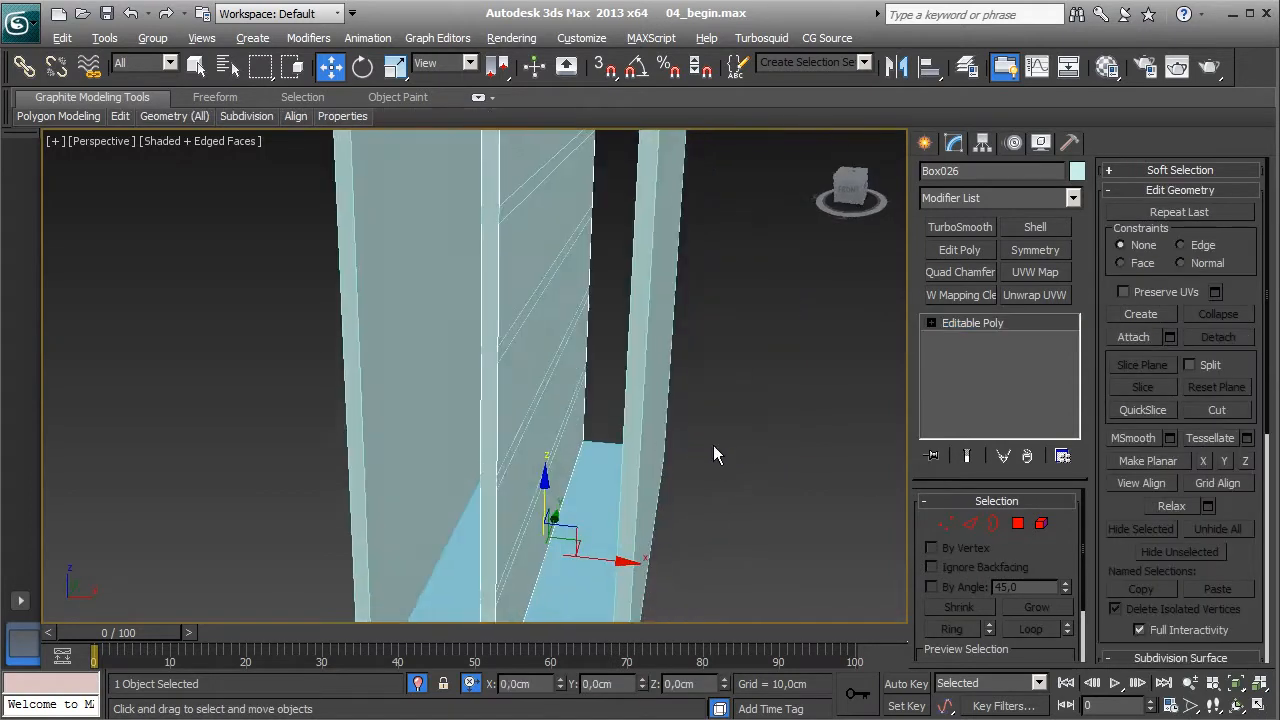
pyautogui.click(1018, 523)
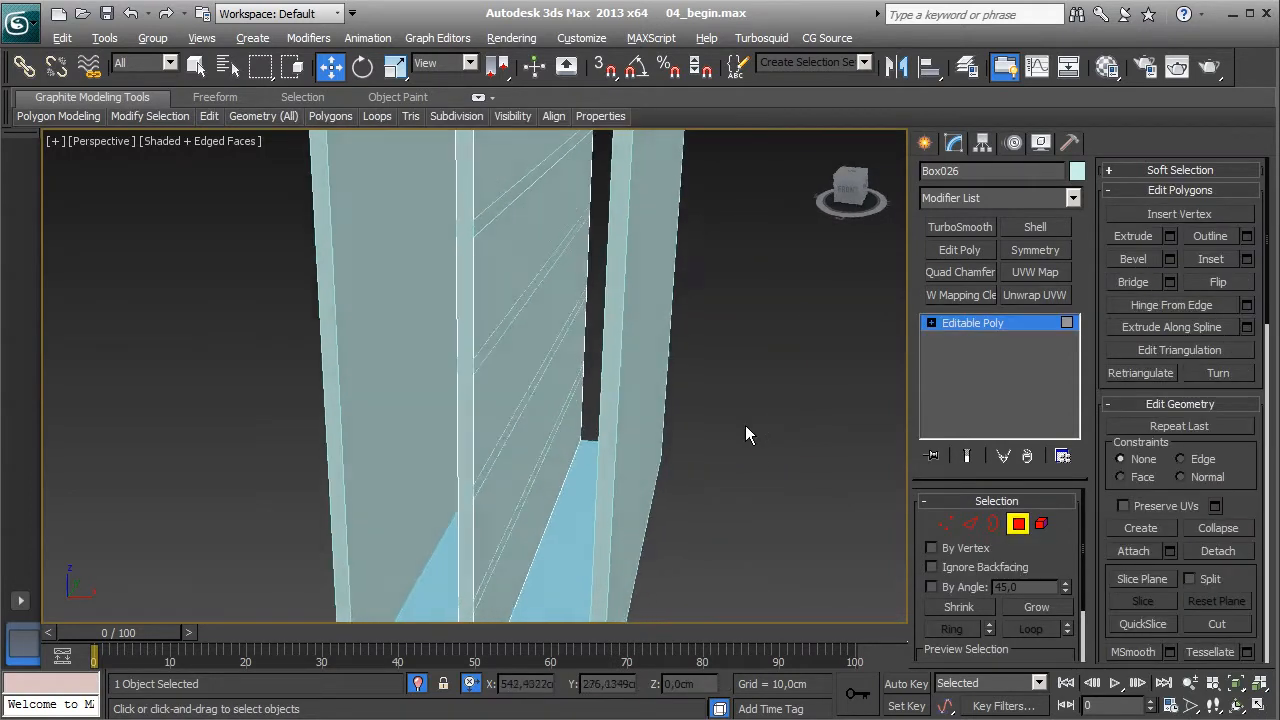
pyautogui.click(479, 230)
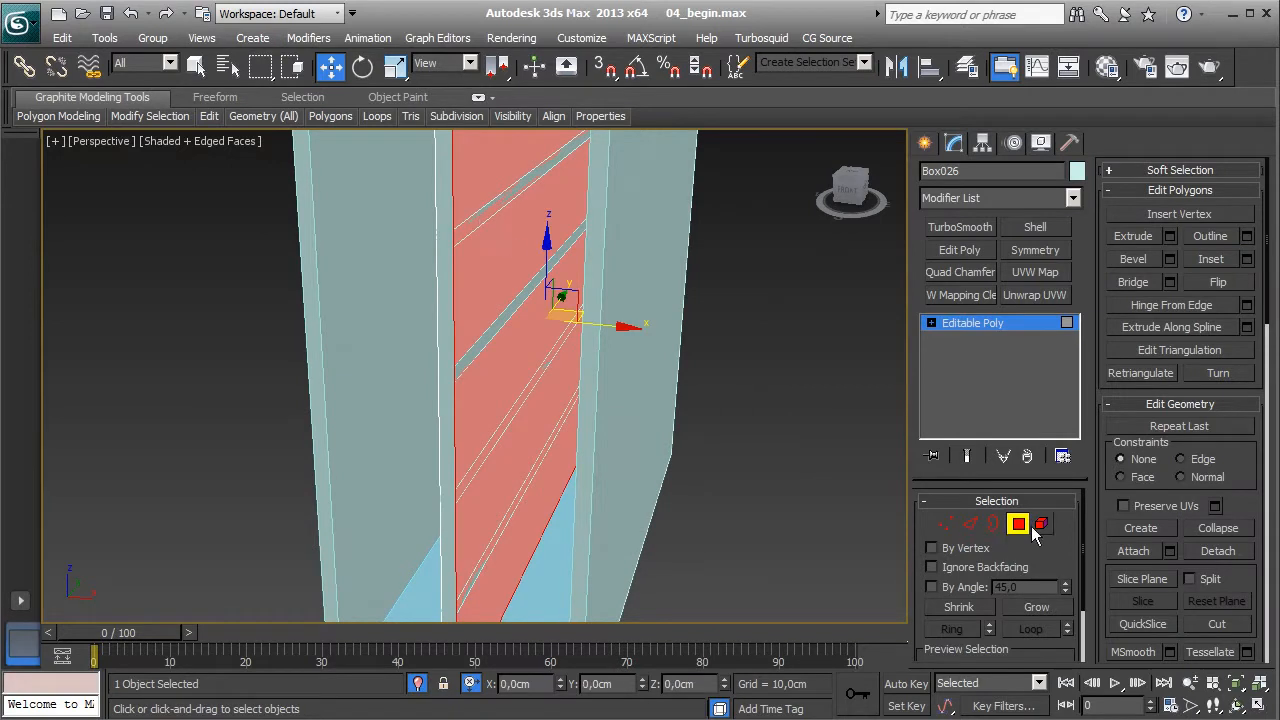
pyautogui.click(1018, 523)
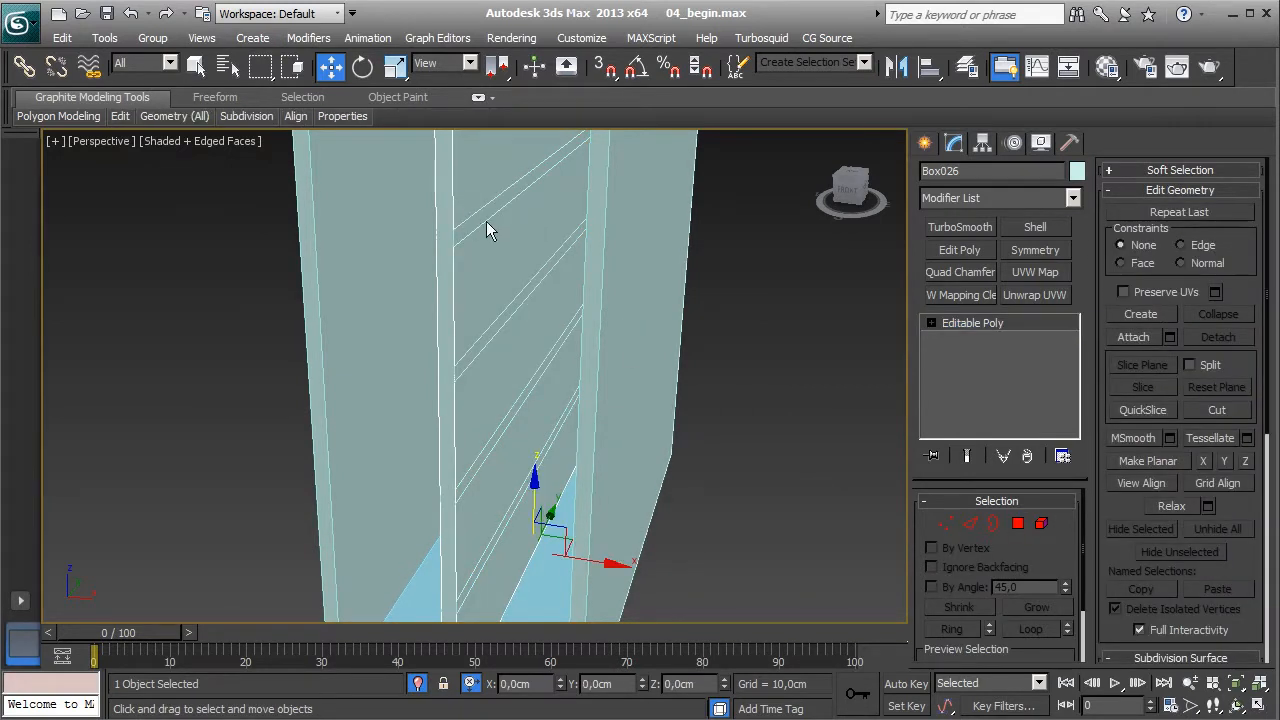
# - Thicken the detached strips on the middle panel's near face into shelves using a Shell modifier with a 15 cm outer amount
pyautogui.click(483, 214)
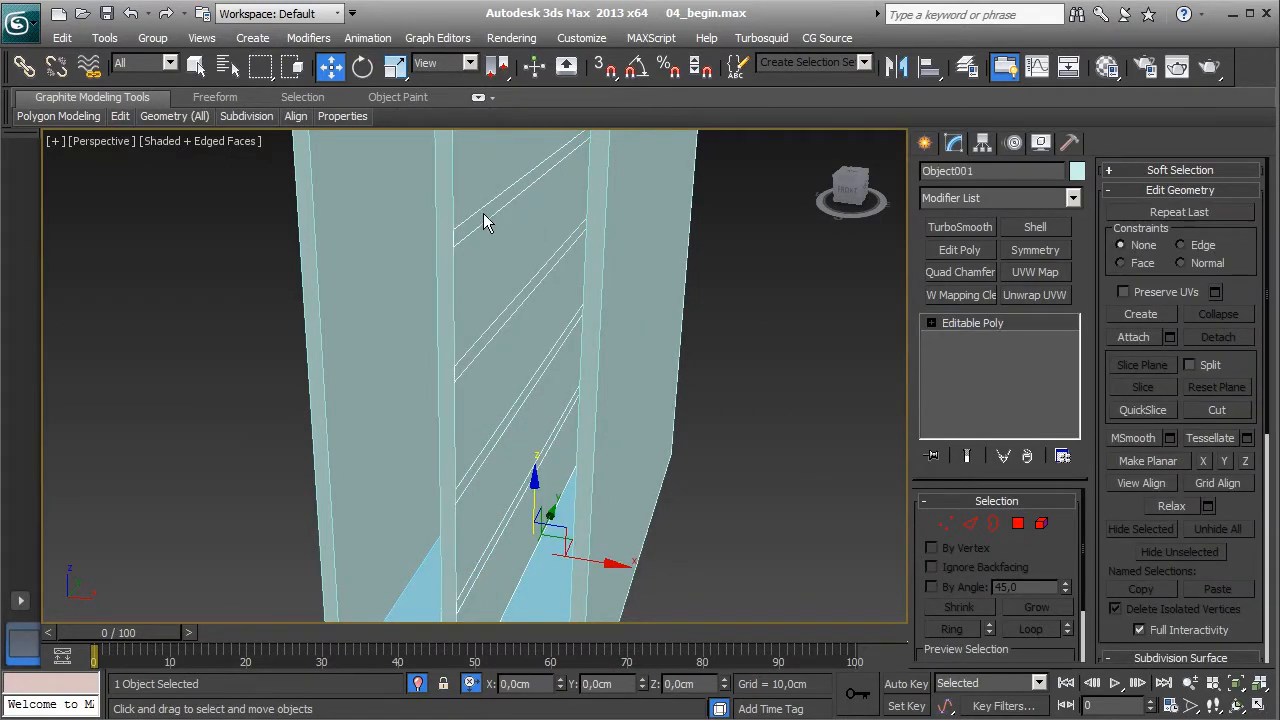
pyautogui.click(1047, 224)
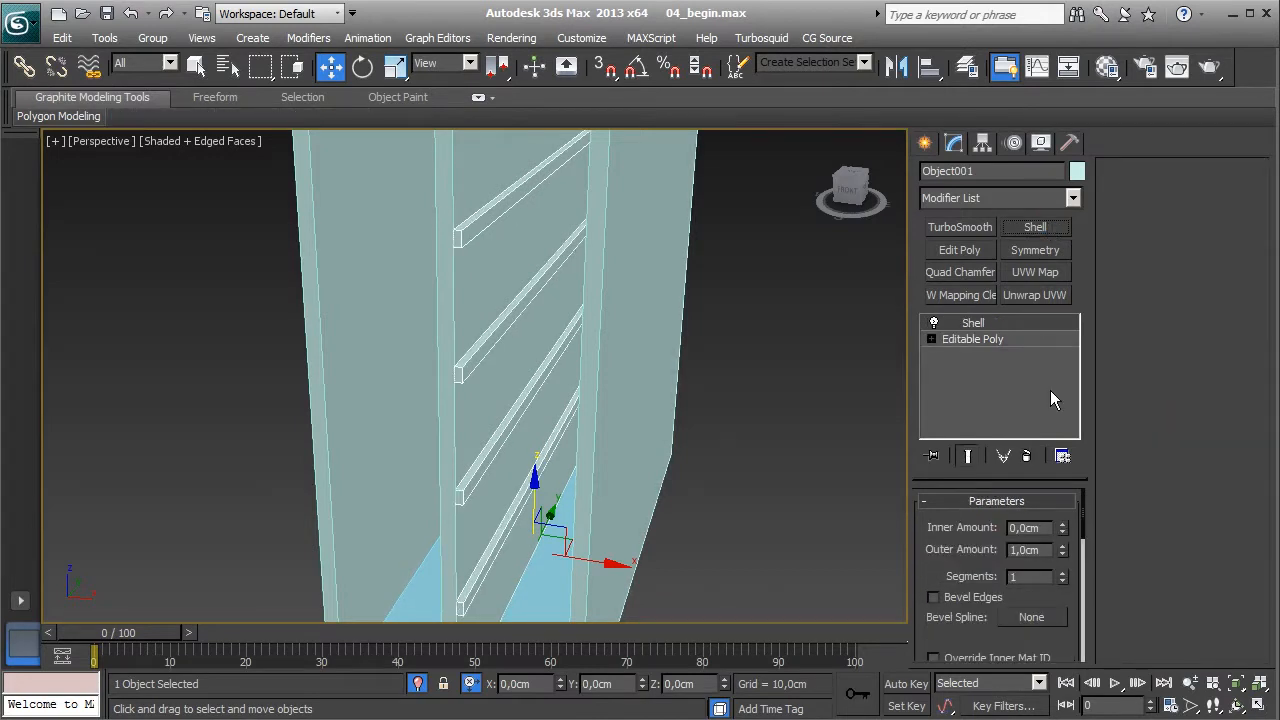
pyautogui.click(1048, 553)
pyautogui.write('15')
pyautogui.press('Return')
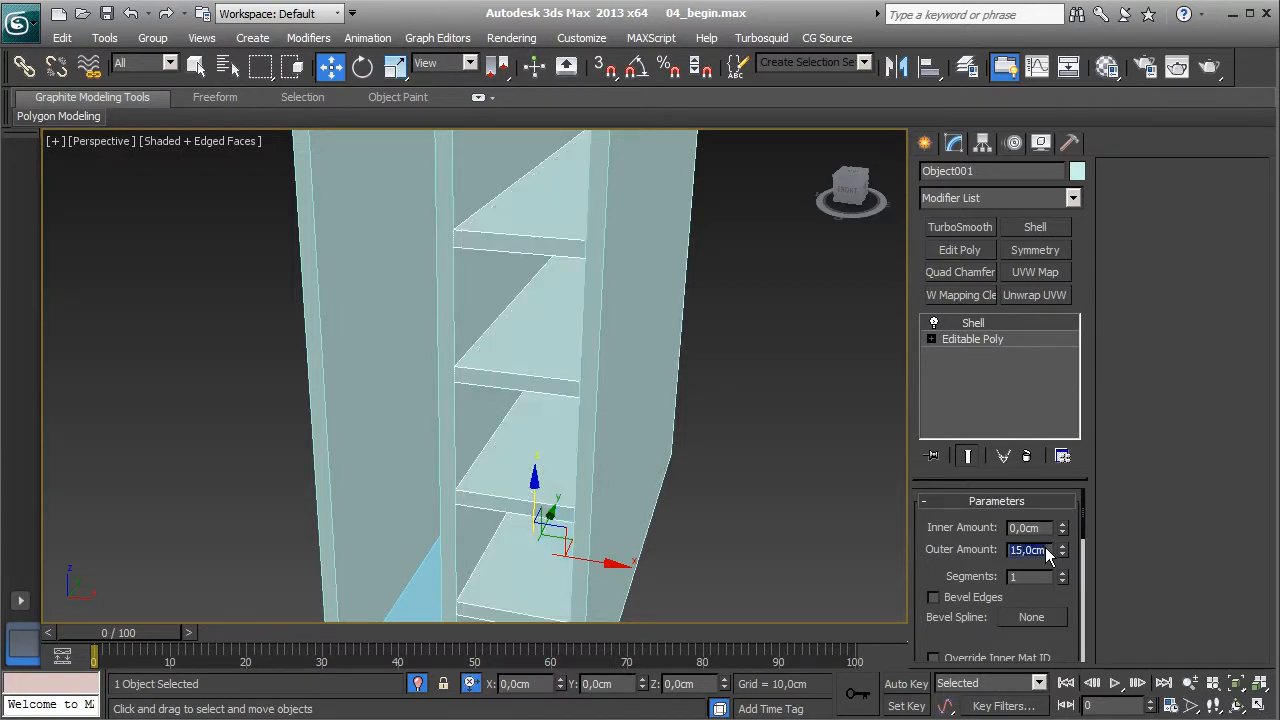
# - Collapse the modifier stack of the first shelf set and convert it to Editable Poly
pyautogui.rightClick(979, 320)
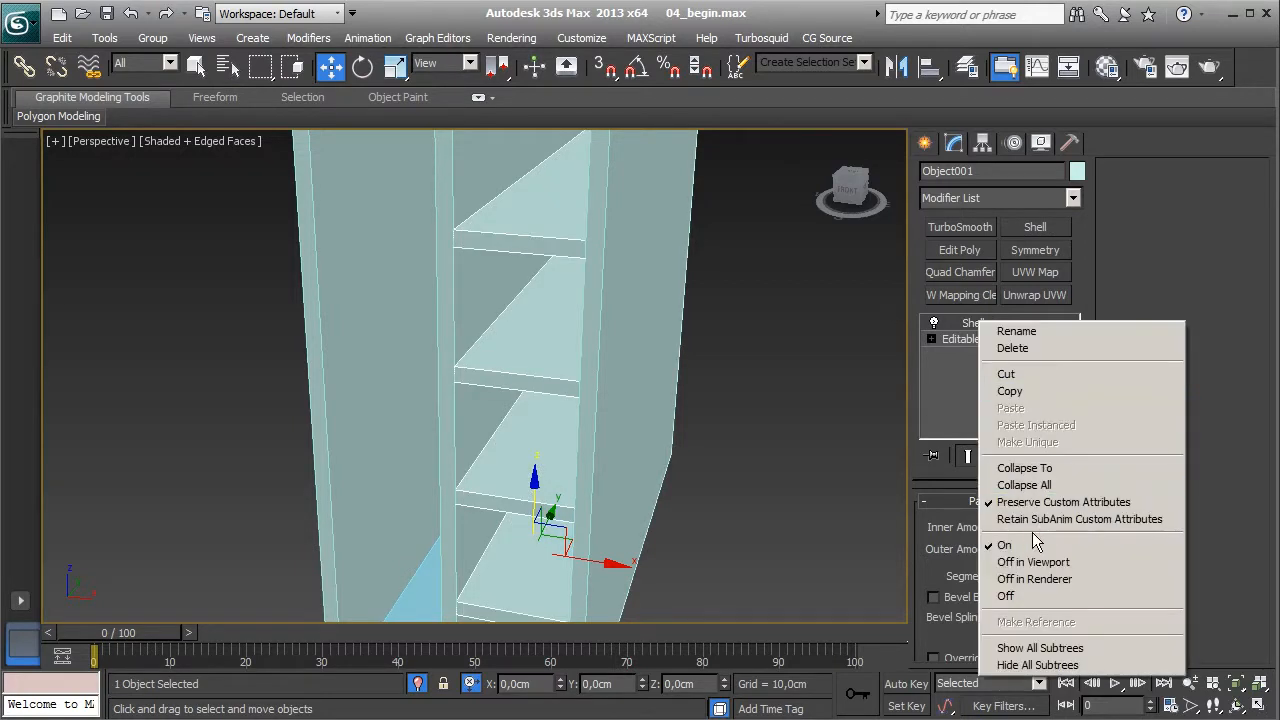
pyautogui.click(1020, 484)
pyautogui.click(732, 427)
pyautogui.rightClick(963, 320)
pyautogui.click(1008, 454)
# - Select the detached strips on the middle panel's opposite face and extend them into shelves with the Shell modifier
pyautogui.keyDown('alt'); pyautogui.moveTo(513, 371); pyautogui.dragTo(675, 308, button='middle'); pyautogui.keyUp('alt')
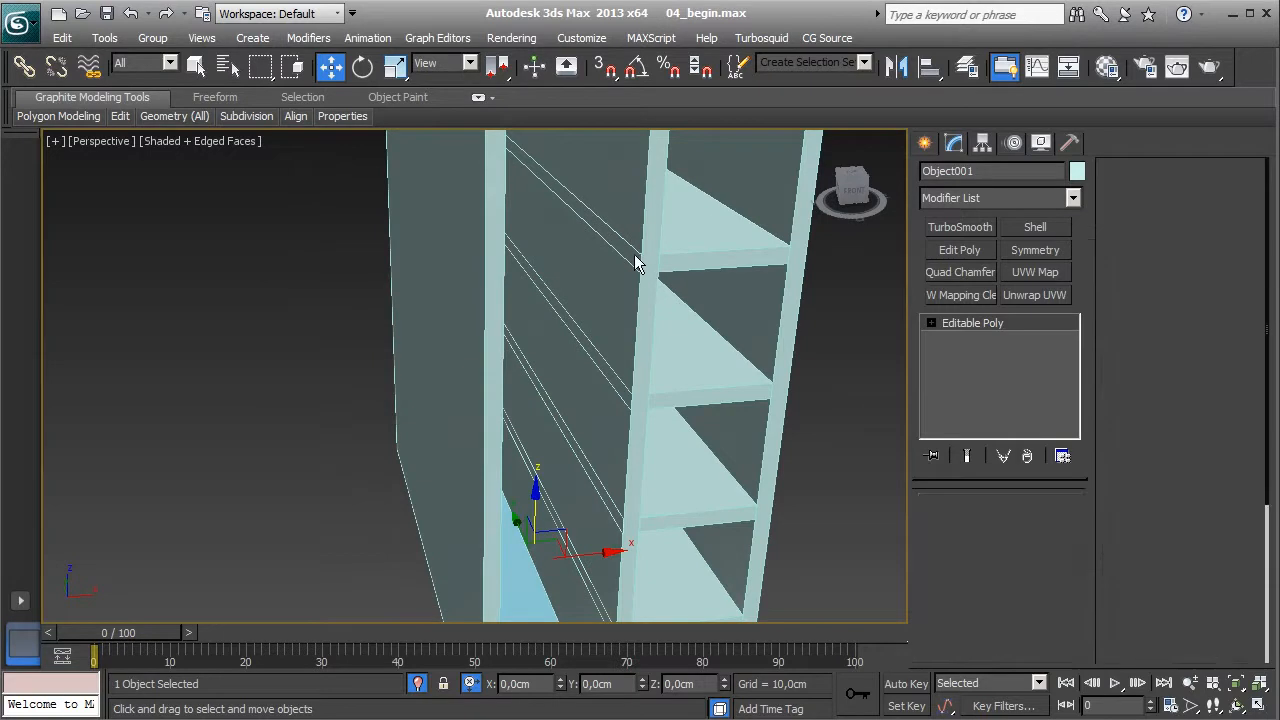
pyautogui.moveTo(724, 406); pyautogui.dragTo(686, 402, button='middle')
pyautogui.click(542, 316)
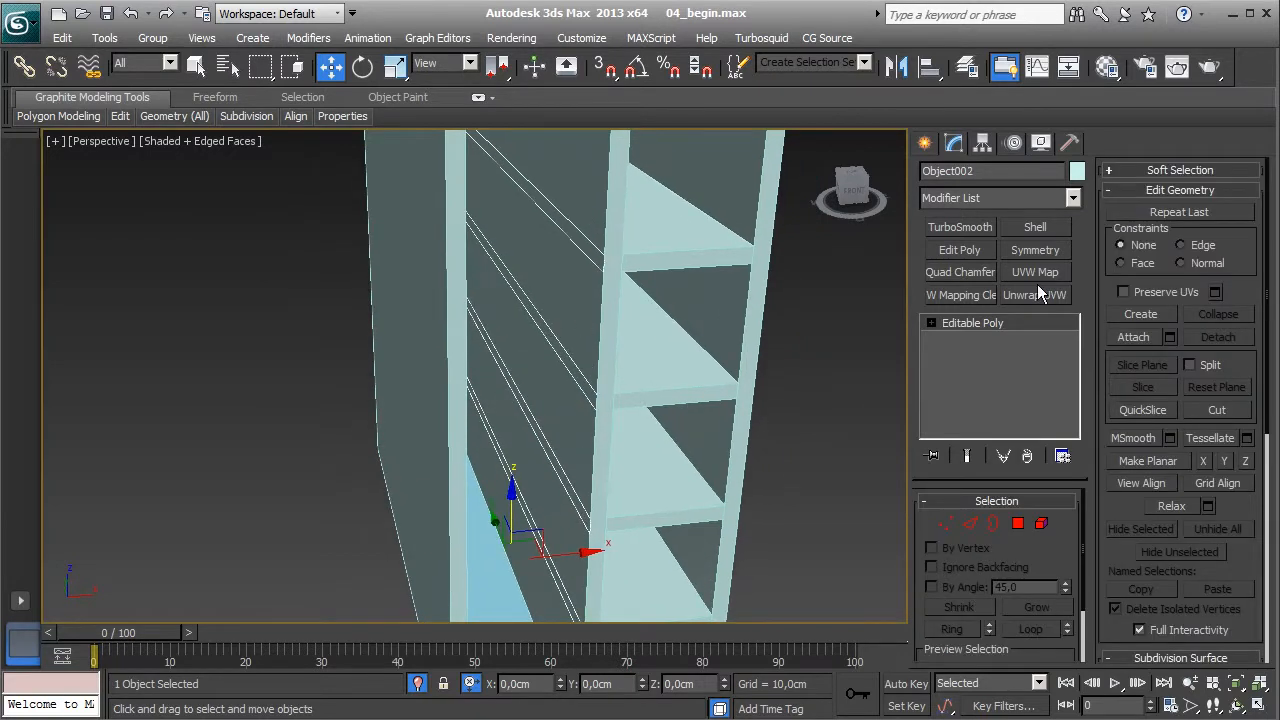
pyautogui.click(1073, 198)
pyautogui.moveTo(1076, 345); pyautogui.dragTo(1076, 461)
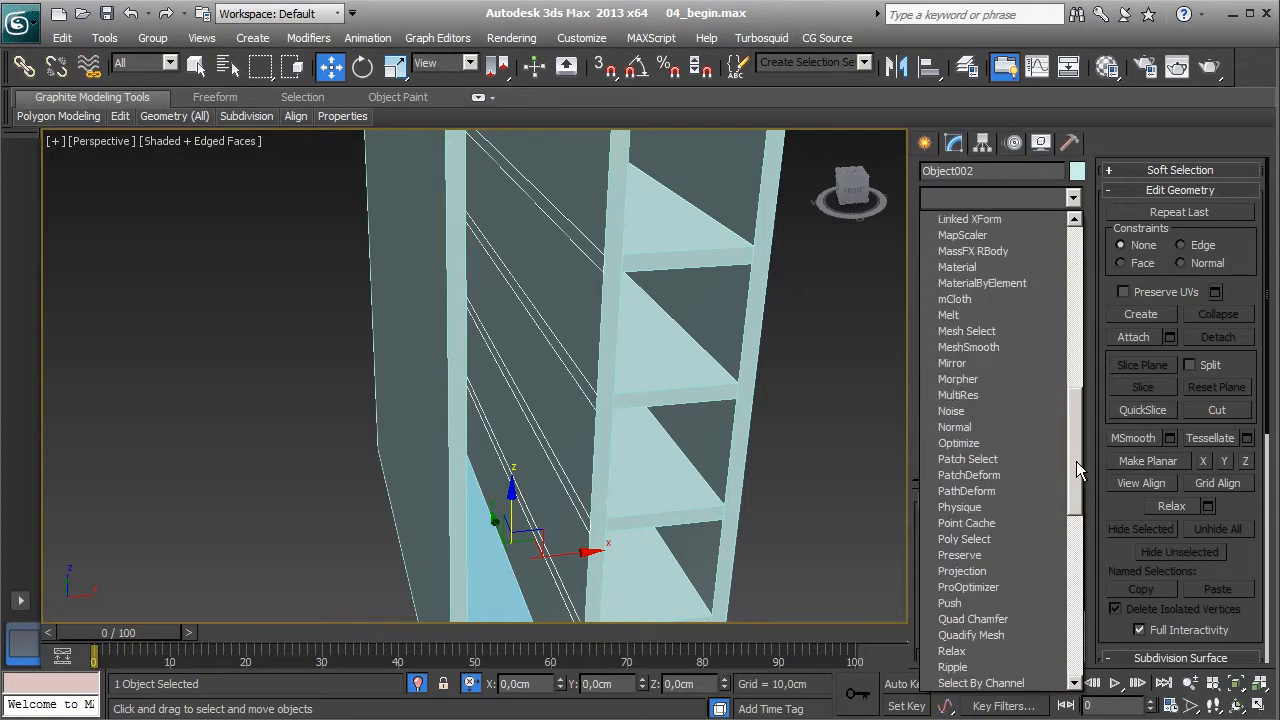
pyautogui.scroll(1, 1077, 460)
pyautogui.press('s')
pyautogui.press('s')
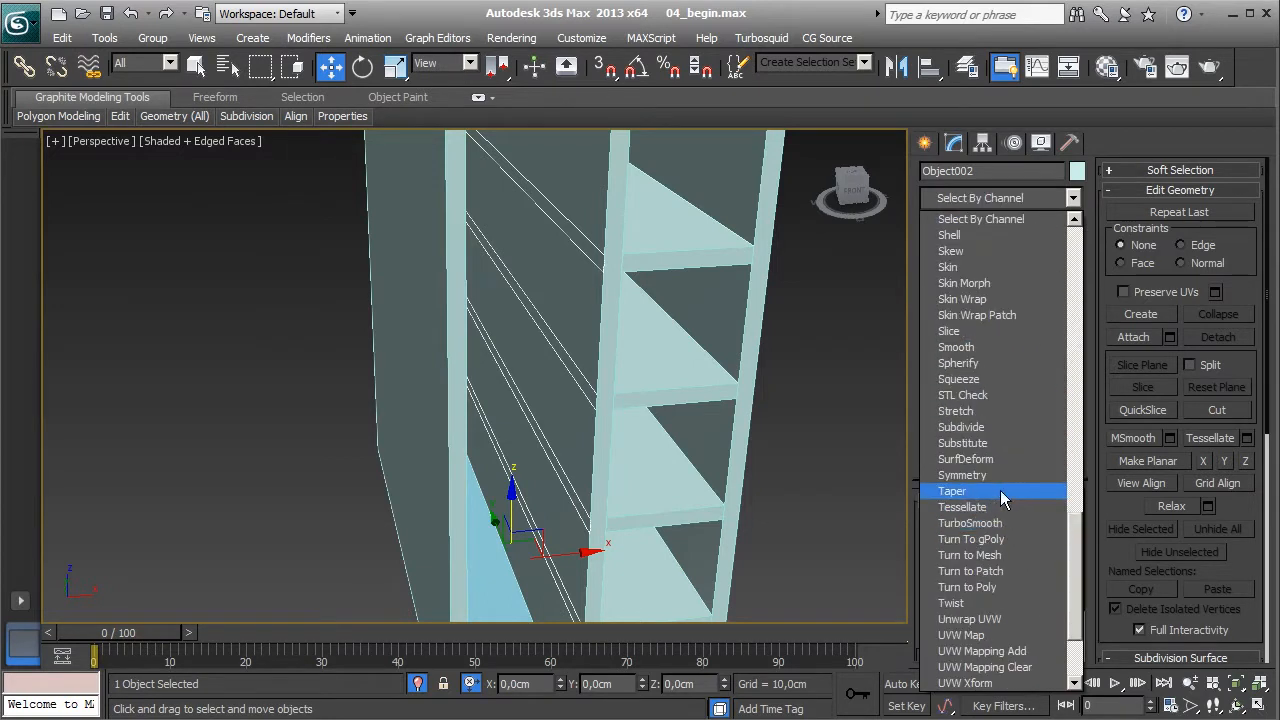
pyautogui.click(962, 240)
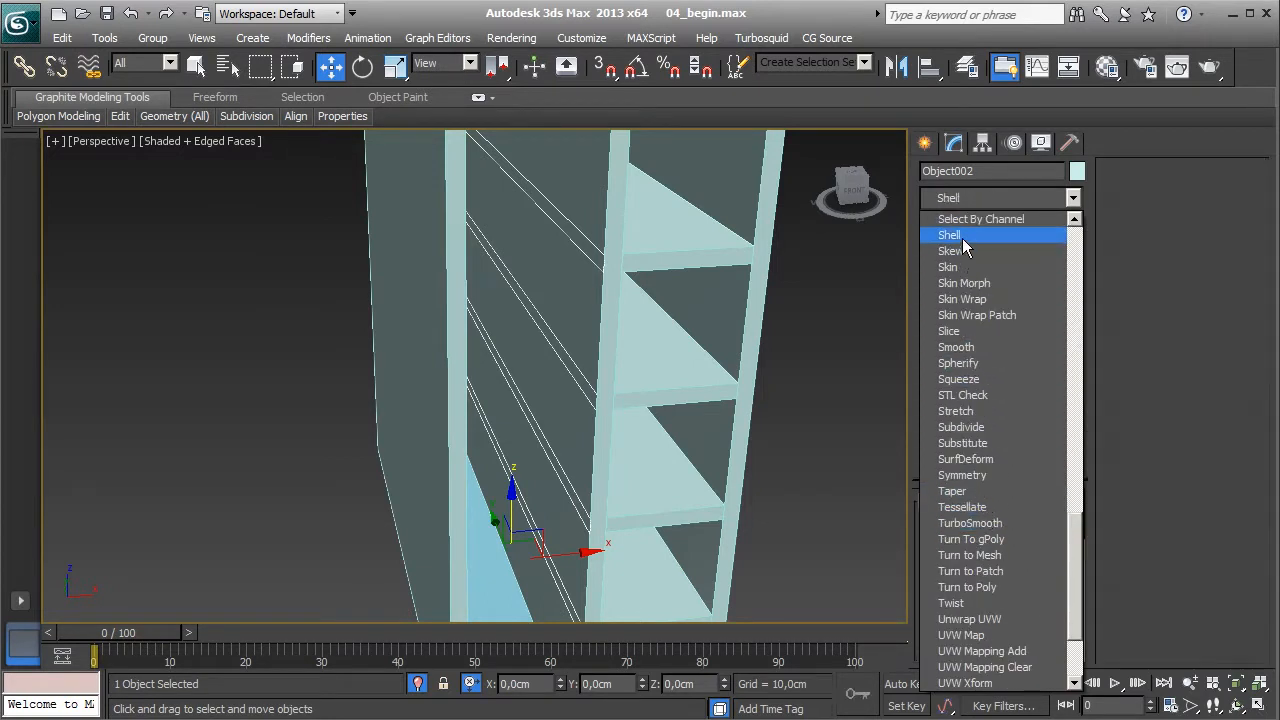
pyautogui.click(962, 237)
# - Collapse the second shelf set's modifier stack and convert the shelves to Editable Poly
pyautogui.rightClick(979, 323)
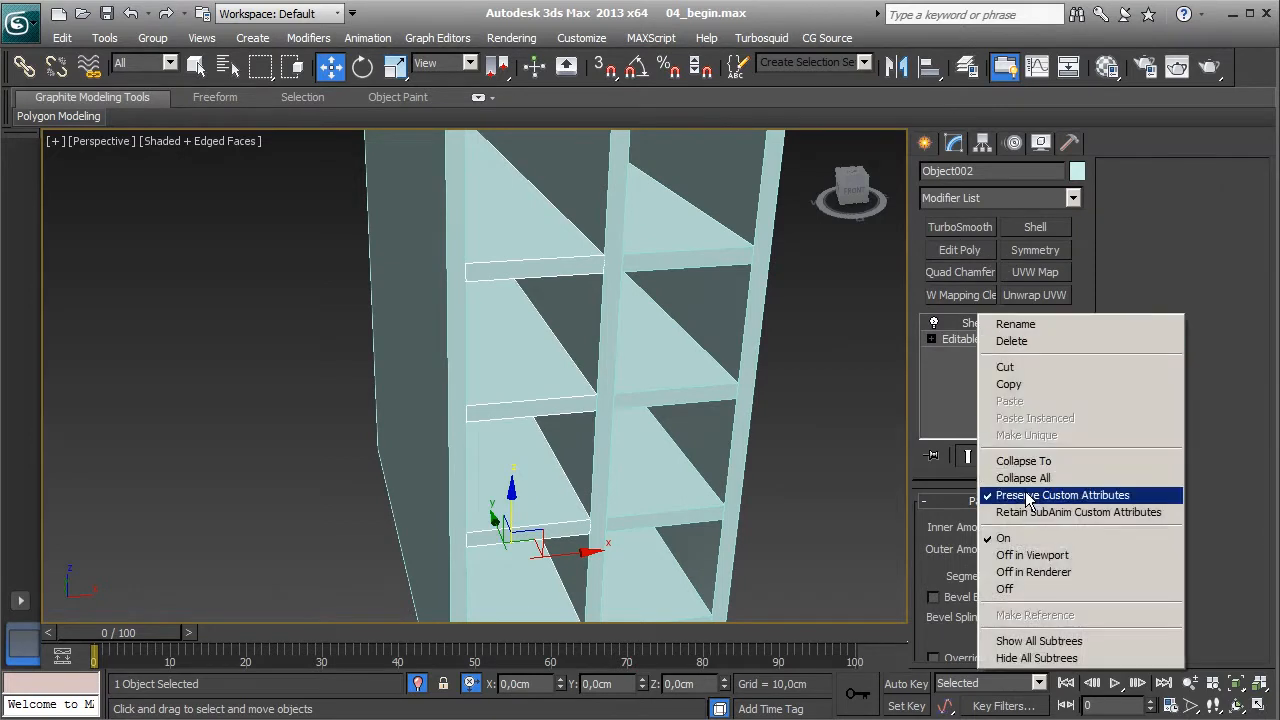
pyautogui.click(1050, 477)
pyautogui.click(728, 427)
pyautogui.rightClick(955, 320)
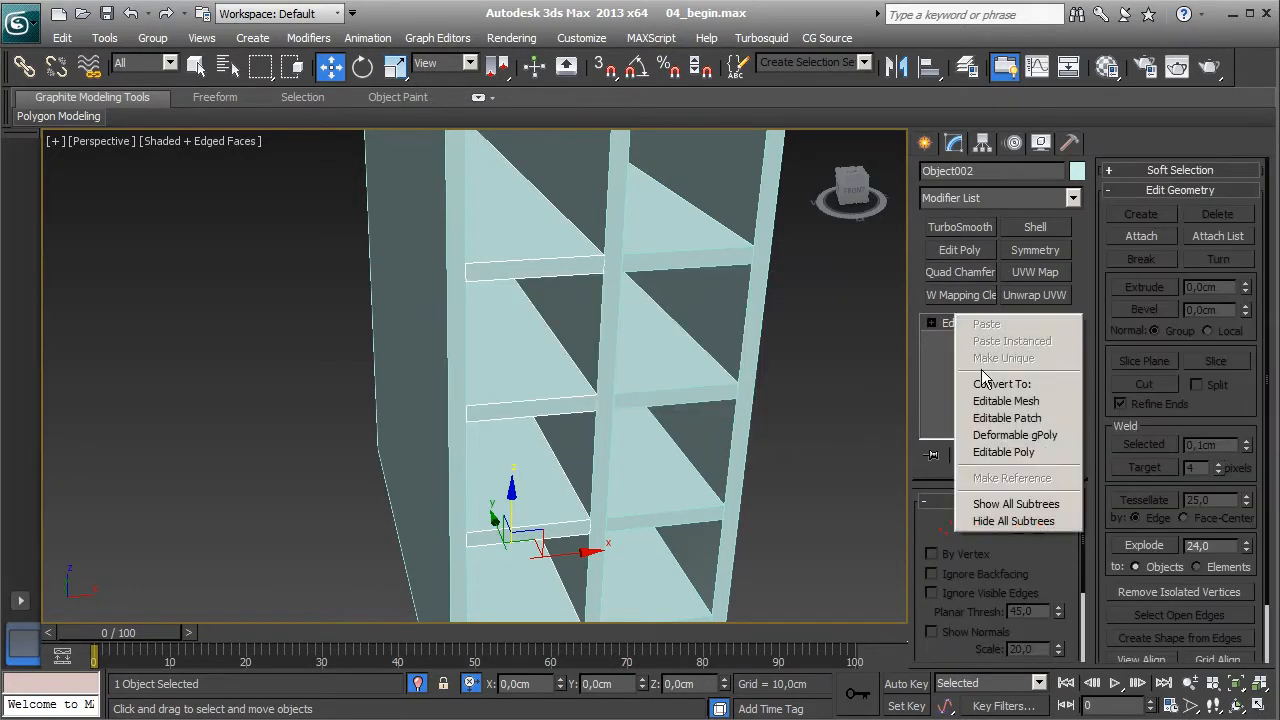
pyautogui.click(1000, 452)
# - Copy the shelf cabinet's inner side panel along the X axis to the opposite end of the slab
pyautogui.scroll(-2, 655, 436)
pyautogui.scroll(-3, 652, 440)
pyautogui.moveTo(652, 437)
pyautogui.keyDown('alt'); pyautogui.mouseDown(button='middle')
pyautogui.moveTo(550, 407)
pyautogui.moveTo(486, 429)
pyautogui.moveTo(272, 441)
pyautogui.moveTo(308, 434)
pyautogui.mouseUp(button='middle'); pyautogui.keyUp('alt')
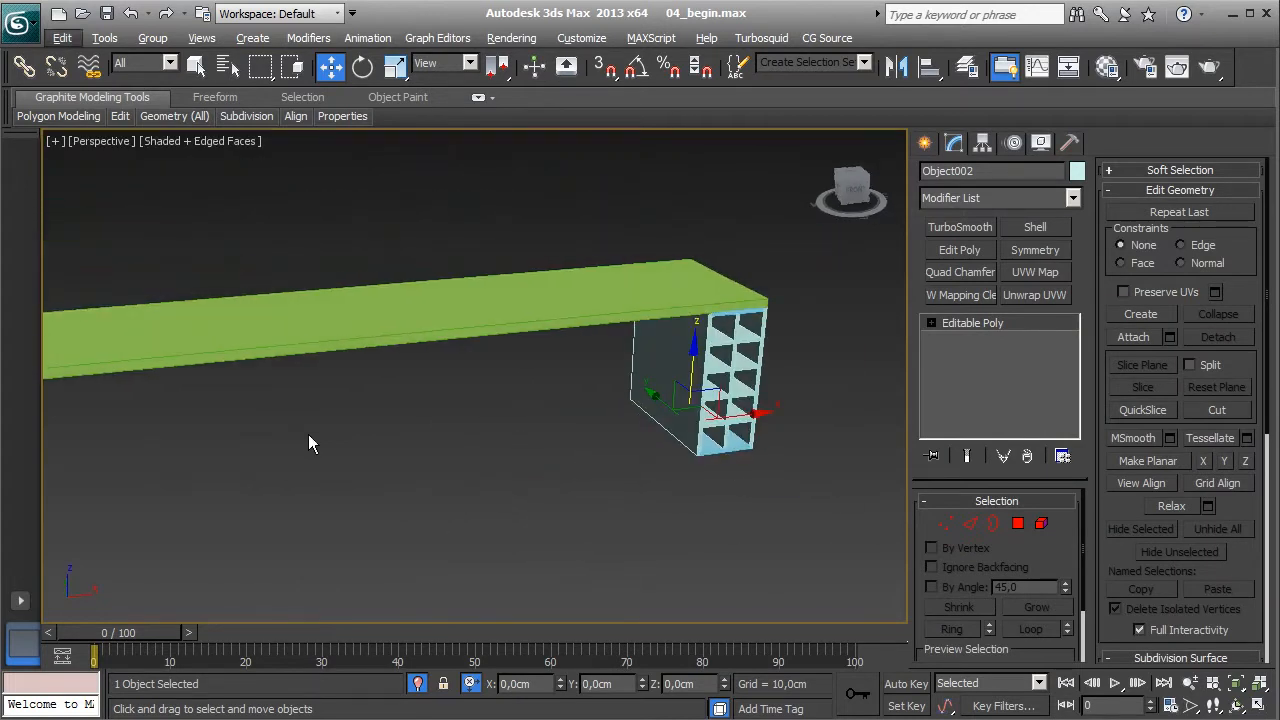
pyautogui.hotkey('alt', 'Tab')
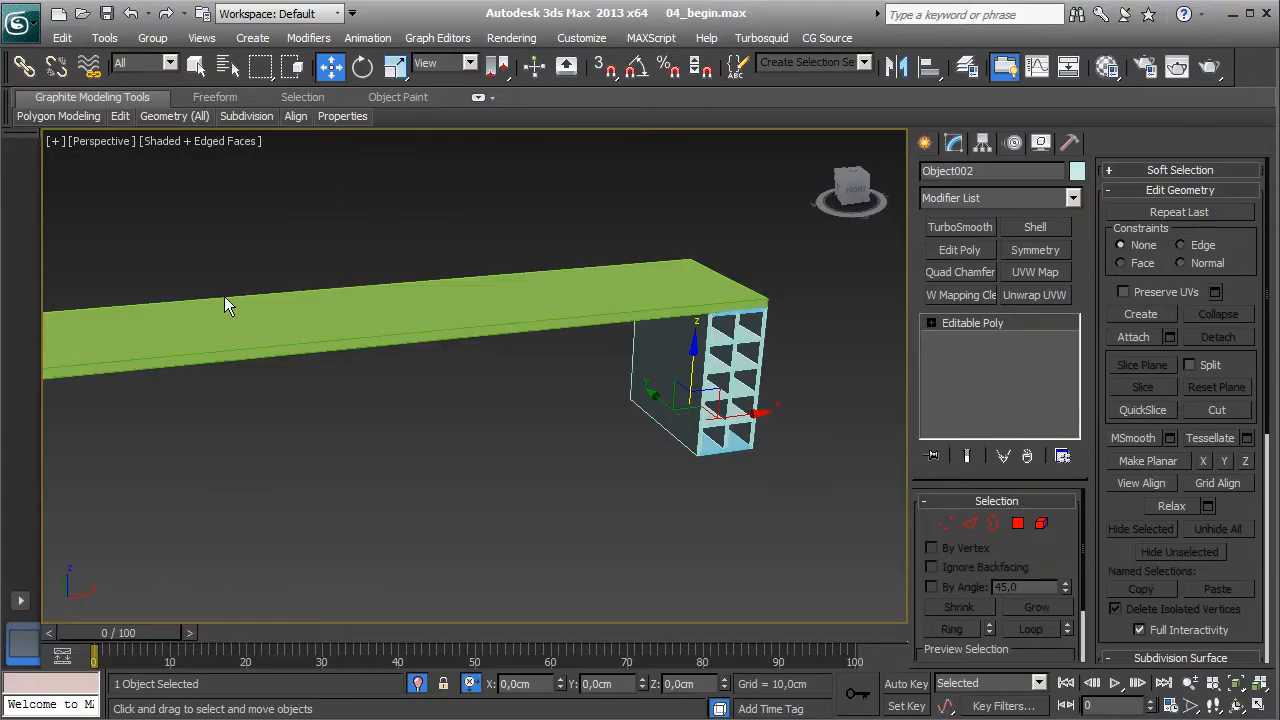
pyautogui.scroll(-2, 400, 410)
pyautogui.keyDown('alt'); pyautogui.moveTo(383, 410); pyautogui.dragTo(560, 330, button='middle'); pyautogui.keyUp('alt')
pyautogui.keyDown('alt'); pyautogui.moveTo(602, 386); pyautogui.dragTo(621, 379, button='middle'); pyautogui.keyUp('alt')
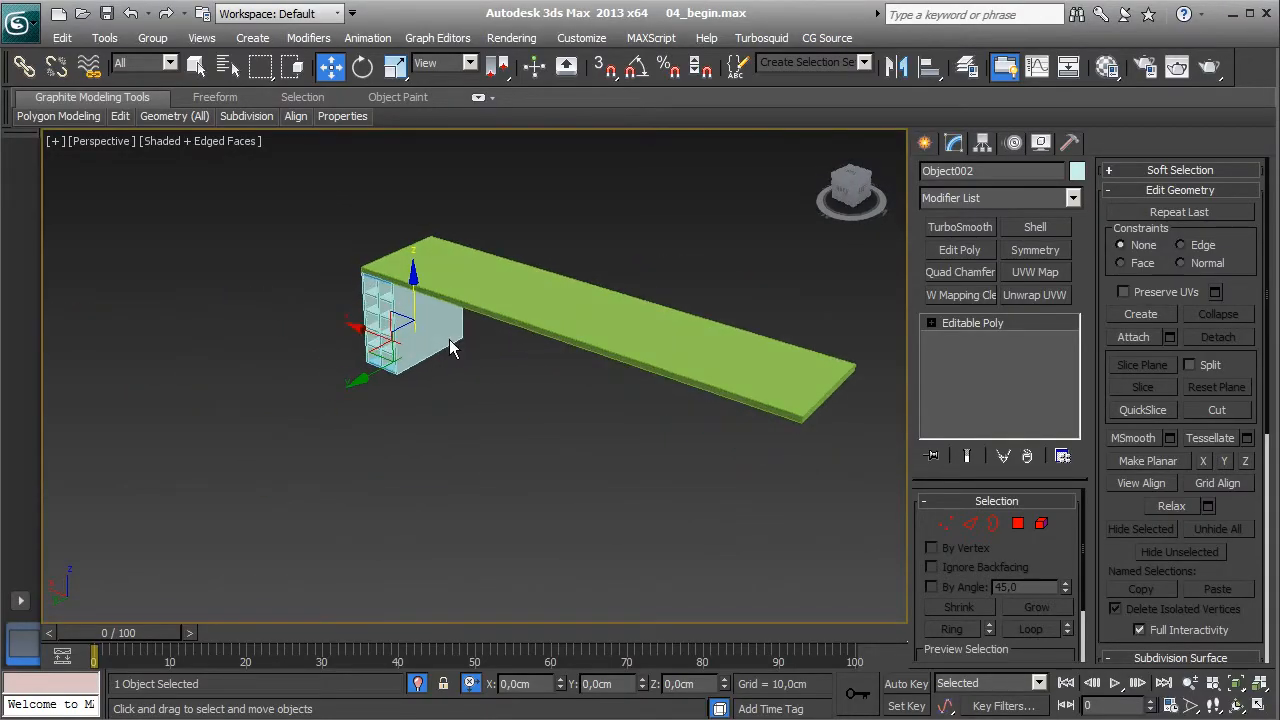
pyautogui.click(437, 323)
pyautogui.moveTo(380, 357)
pyautogui.keyDown('shift'); pyautogui.mouseDown()
pyautogui.moveTo(529, 357)
pyautogui.moveTo(696, 512)
pyautogui.mouseUp(); pyautogui.keyUp('shift')
pyautogui.click(639, 453)
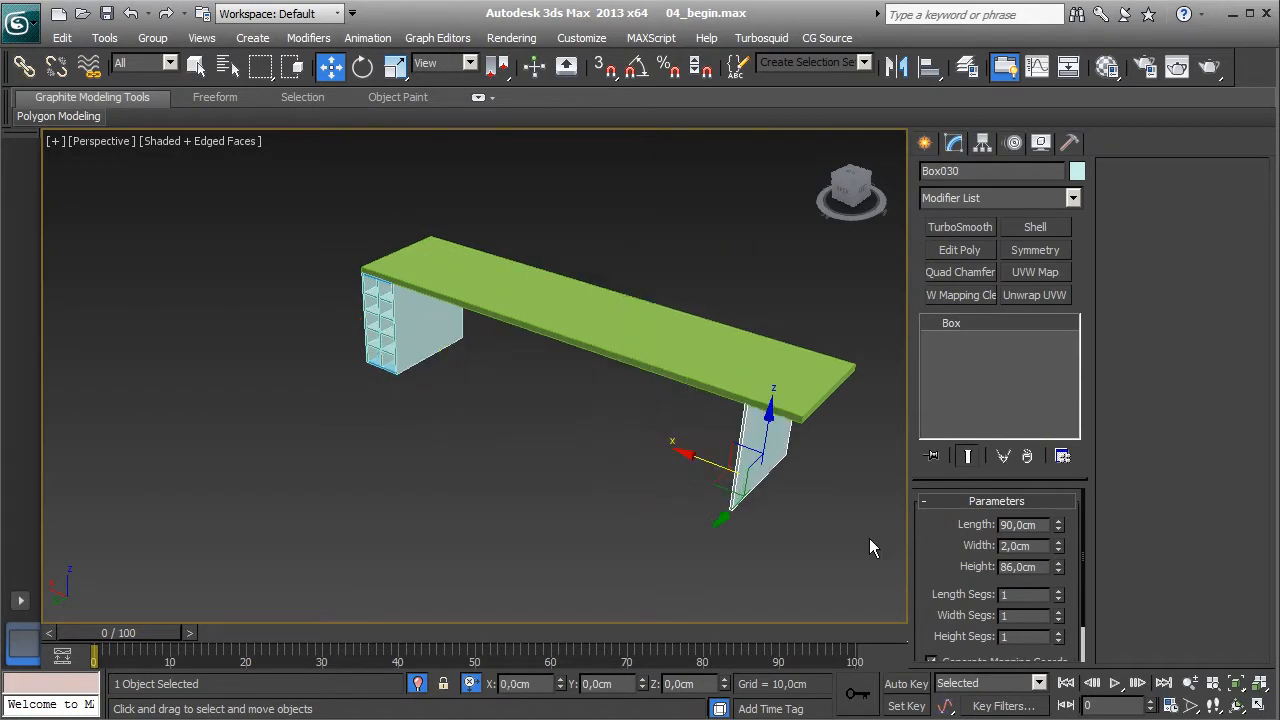
# - Set the copied panel's width to 5 cm and snap it flush with the slab's end edge
pyautogui.press('Return')
pyautogui.scroll(3, 732, 533)
pyautogui.moveTo(784, 538); pyautogui.dragTo(584, 488, button='middle')
pyautogui.scroll(3, 584, 488)
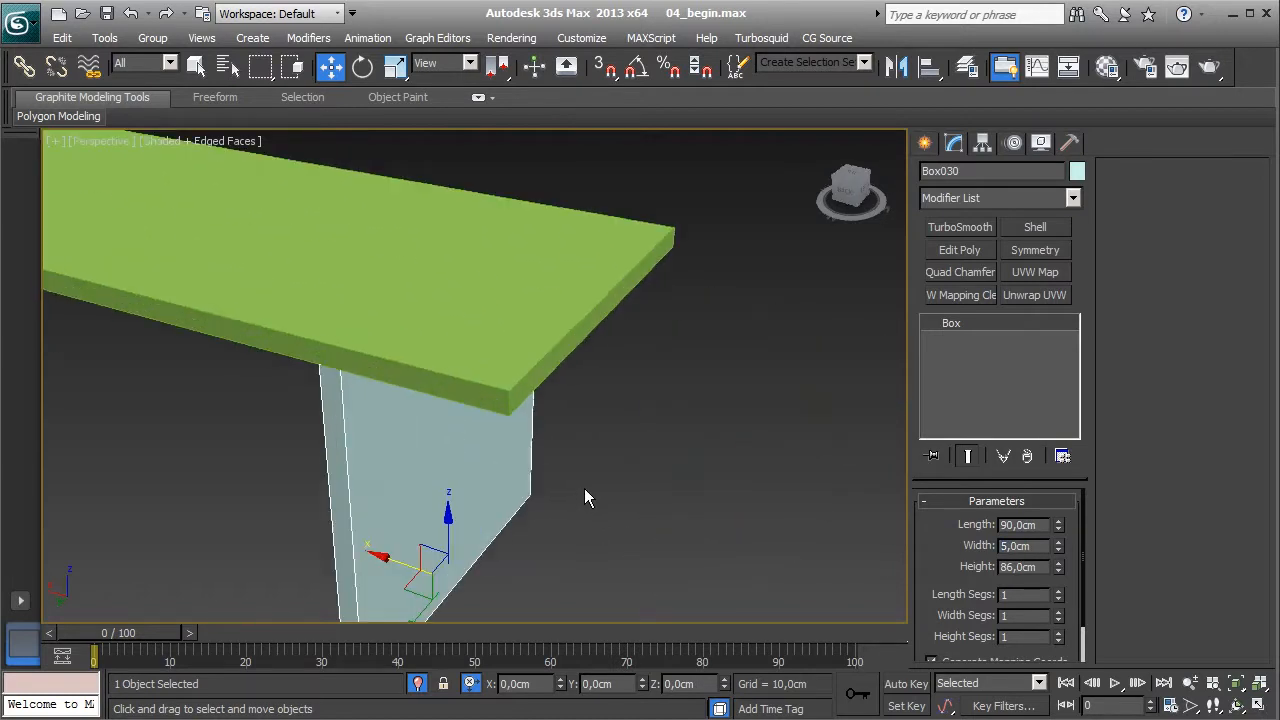
pyautogui.press('s')
pyautogui.moveTo(340, 385); pyautogui.dragTo(503, 434)
pyautogui.scroll(-2, 560, 455)
pyautogui.keyDown('alt'); pyautogui.moveTo(566, 461); pyautogui.dragTo(693, 476, button='middle'); pyautogui.keyUp('alt')
pyautogui.keyDown('alt'); pyautogui.moveTo(572, 503); pyautogui.dragTo(669, 517, button='middle'); pyautogui.keyUp('alt')
pyautogui.press('s')
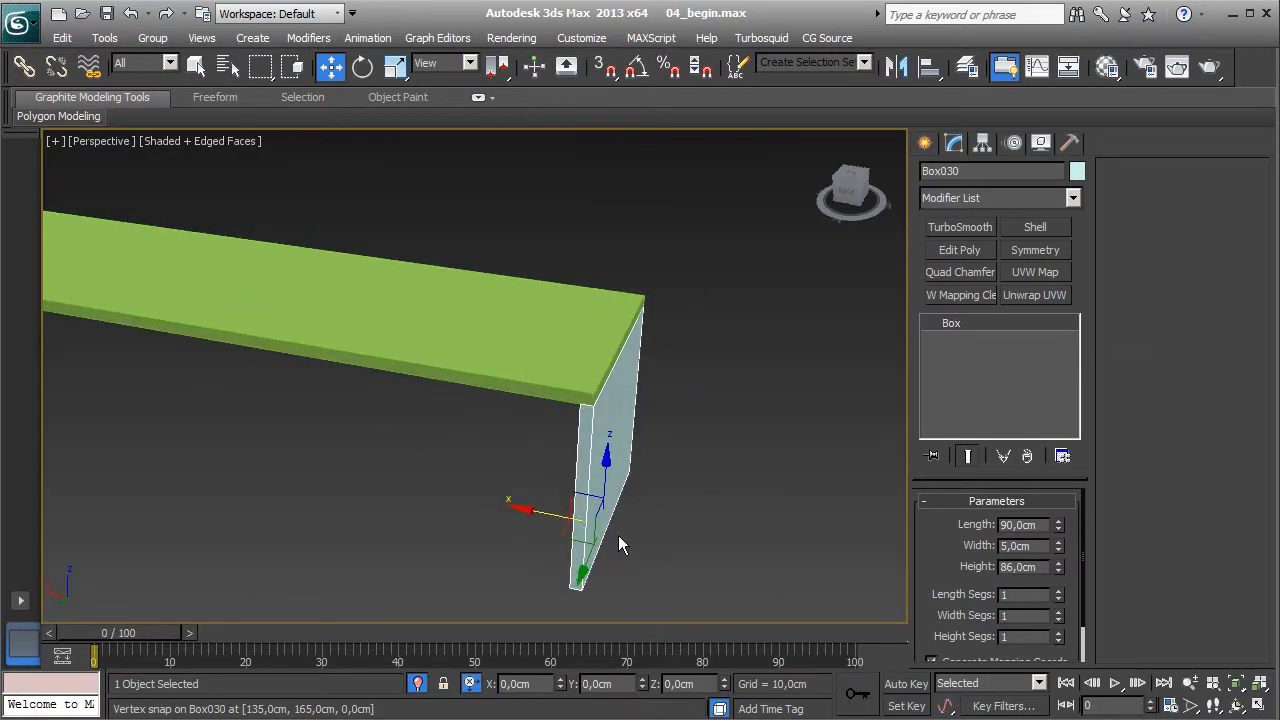
# - Copy the 5 cm end panel along the X axis toward the shelf cabinet and set the copy's length to 58 cm
pyautogui.keyDown('shift'); pyautogui.moveTo(547, 517); pyautogui.dragTo(415, 487); pyautogui.keyUp('shift')
pyautogui.click(645, 452)
pyautogui.doubleClick(1030, 527)
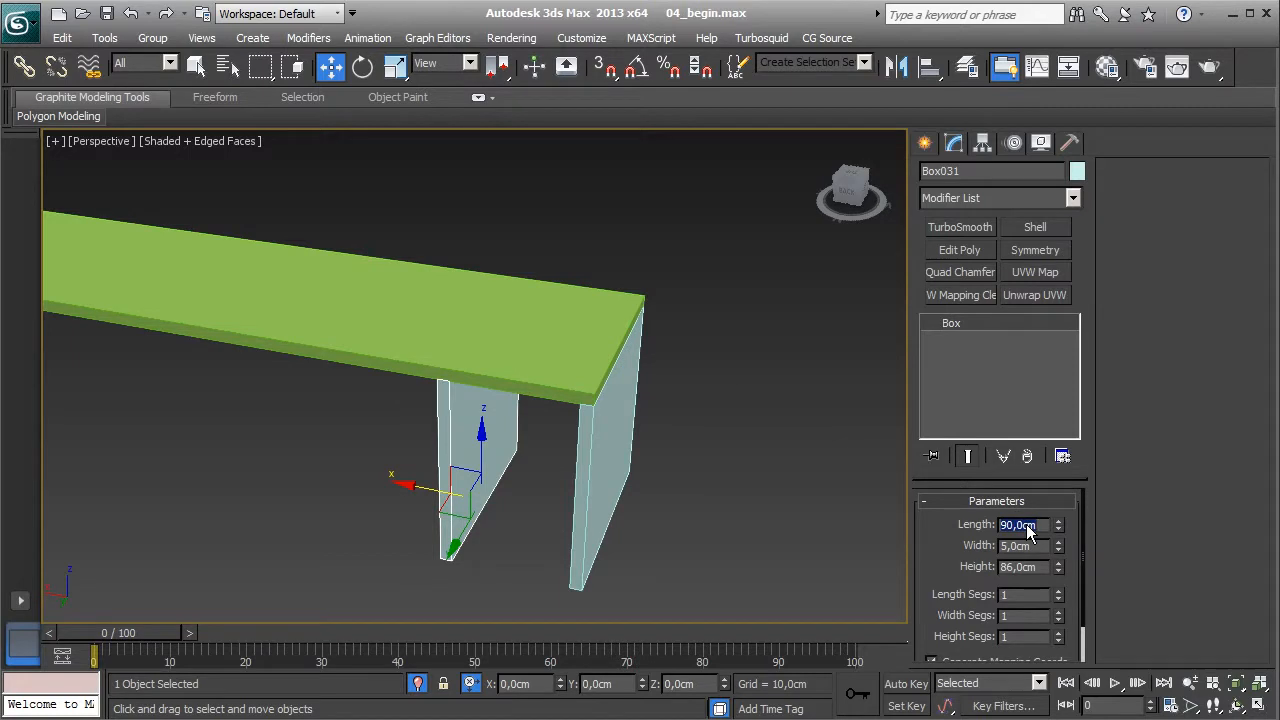
pyautogui.write('58')
pyautogui.press('Return')
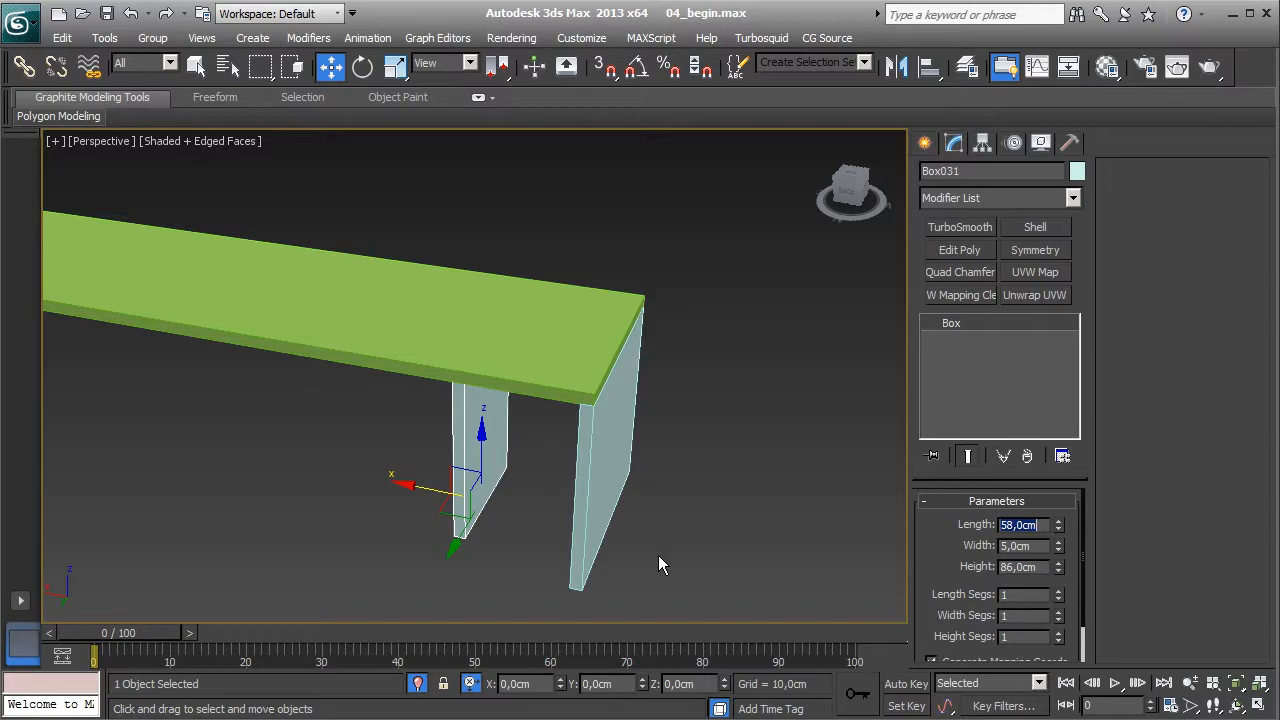
# - Resize the selected box under the countertop to a width of 60 cm and a height of 71 cm
pyautogui.doubleClick(1039, 550)
pyautogui.write('60')
pyautogui.press('Return')
pyautogui.doubleClick(1038, 570)
pyautogui.write('7')
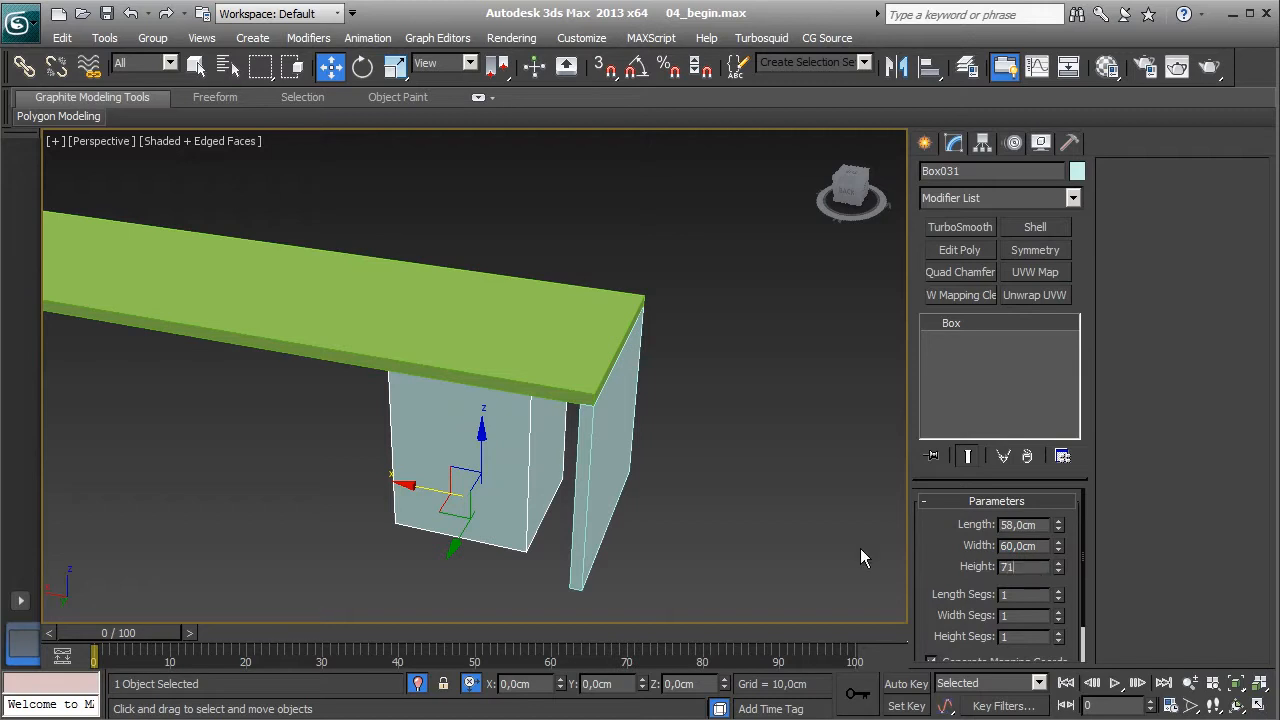
pyautogui.write('1')
pyautogui.press('Return')
# - Change the cabinet box's object color to a medium blue from the basic colors
pyautogui.keyDown('alt'); pyautogui.moveTo(555, 478); pyautogui.dragTo(632, 438, button='middle'); pyautogui.keyUp('alt')
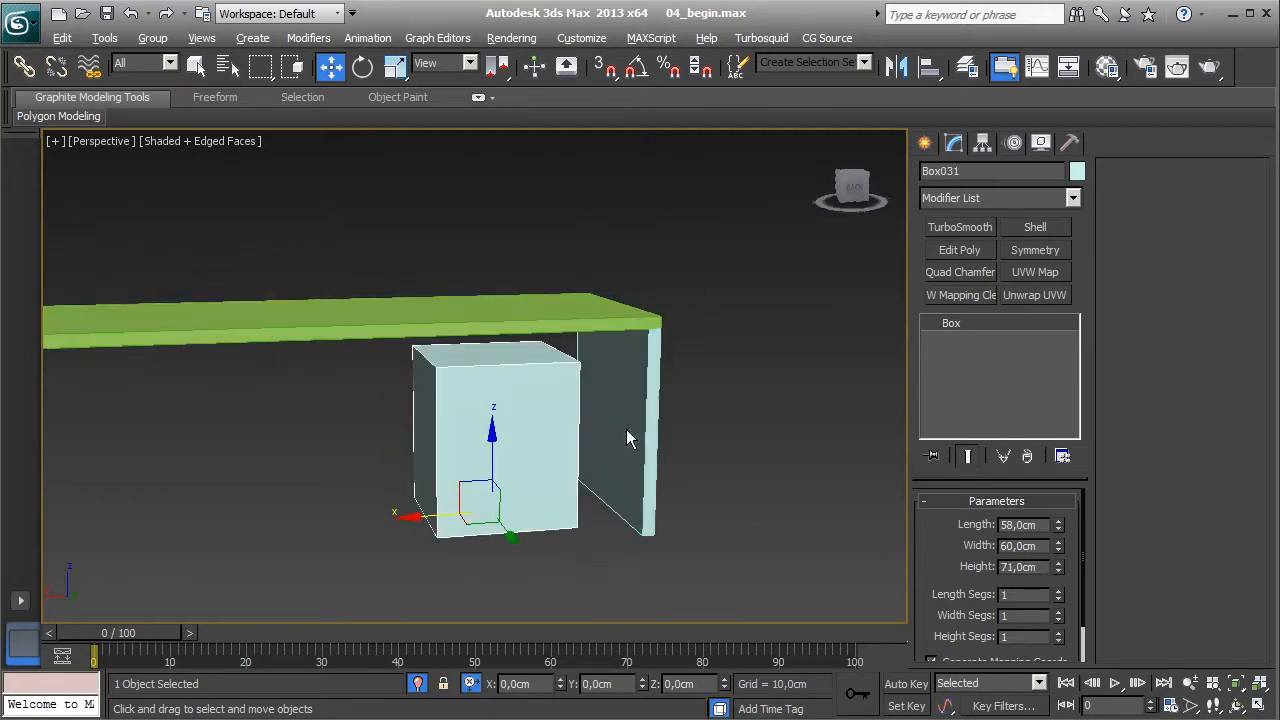
pyautogui.click(1077, 171)
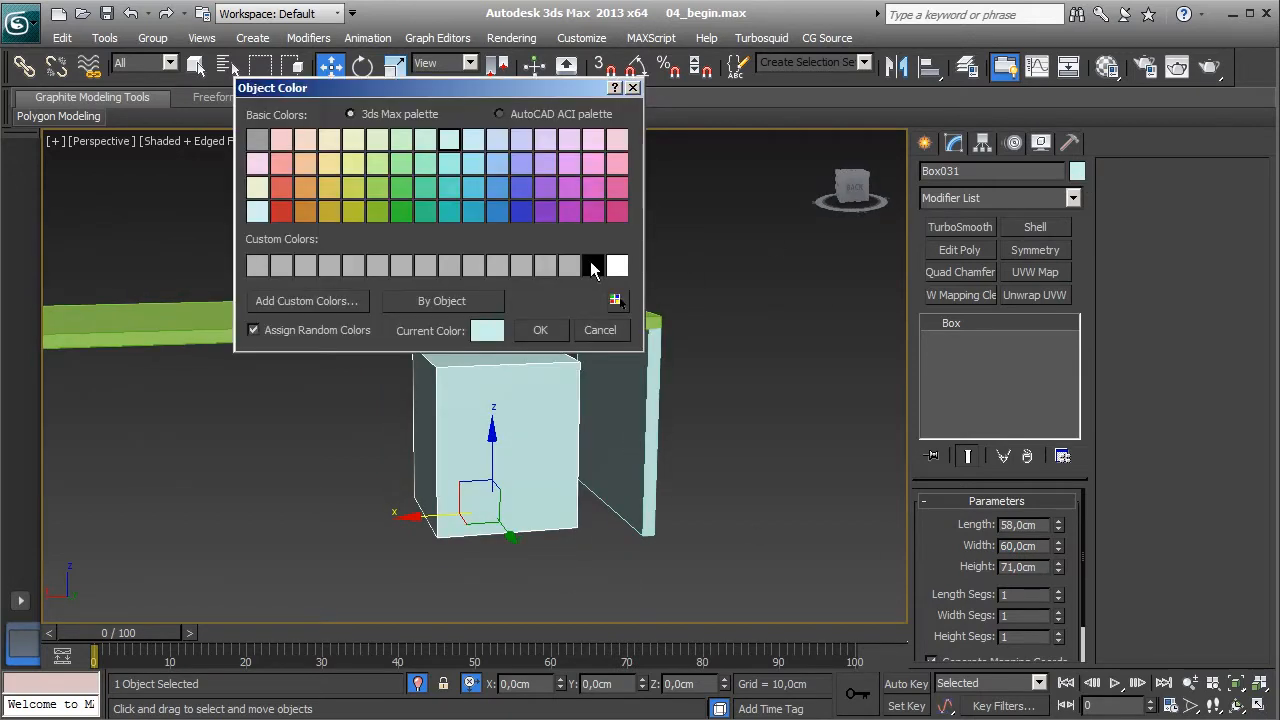
pyautogui.click(497, 215)
pyautogui.click(531, 333)
# - Vertex-snap the blue cabinet box into the corner between the underside of the countertop and the side panel
pyautogui.moveTo(738, 443); pyautogui.dragTo(666, 470, button='middle')
pyautogui.scroll(3, 697, 462)
pyautogui.press('s')
pyautogui.moveTo(537, 420); pyautogui.dragTo(672, 352)
pyautogui.scroll(-3, 580, 485)
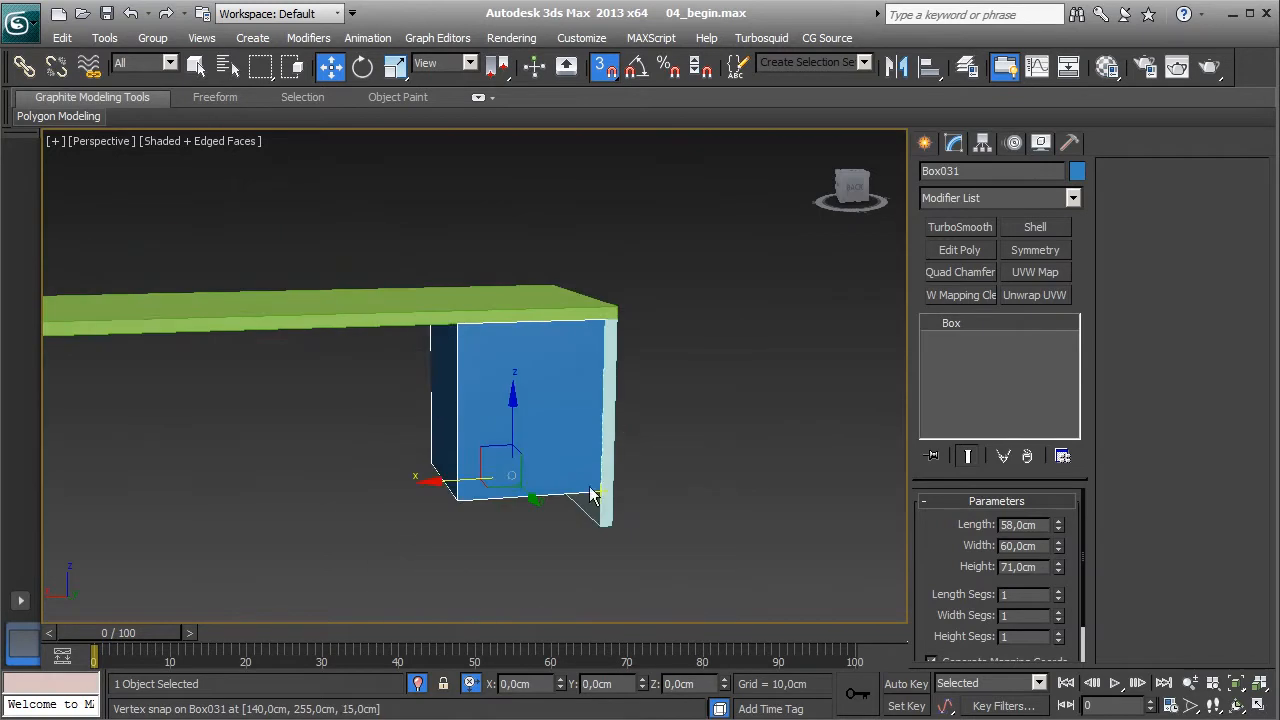
pyautogui.press('s')
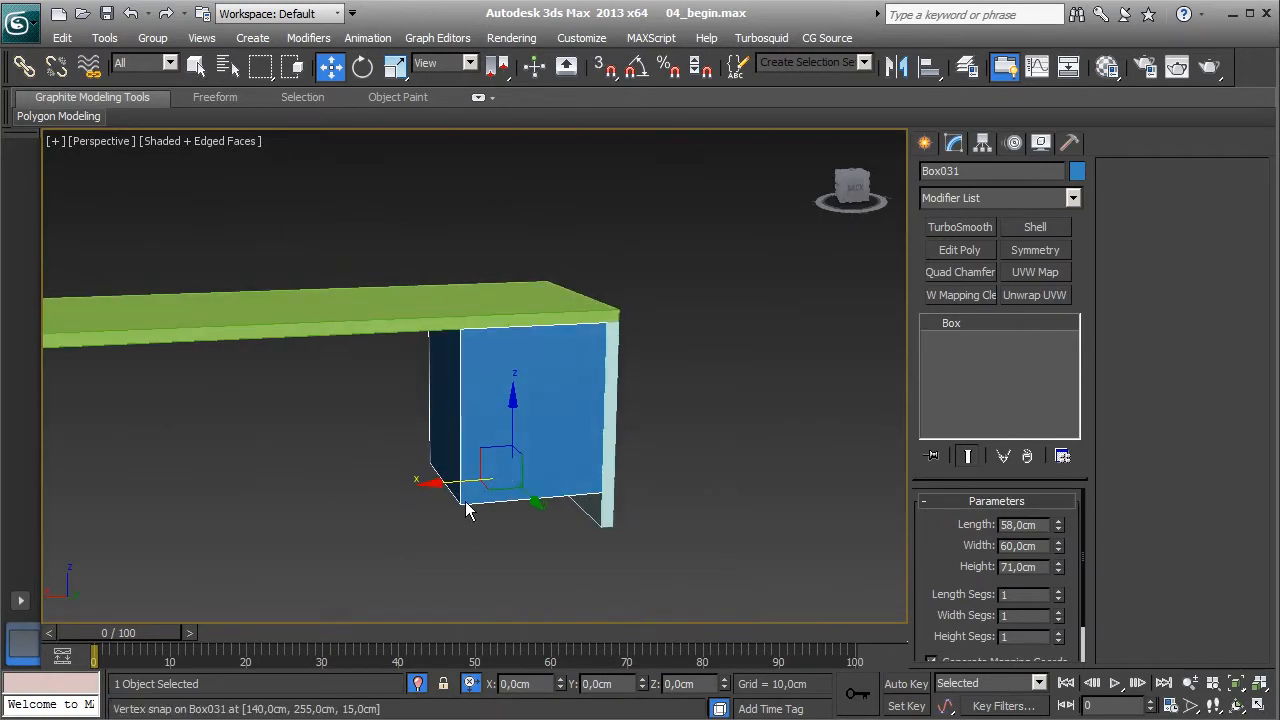
# - Make one independent copy of the blue cabinet along X and move it clear of the original
pyautogui.keyDown('shift'); pyautogui.moveTo(453, 490); pyautogui.dragTo(305, 498); pyautogui.keyUp('shift')
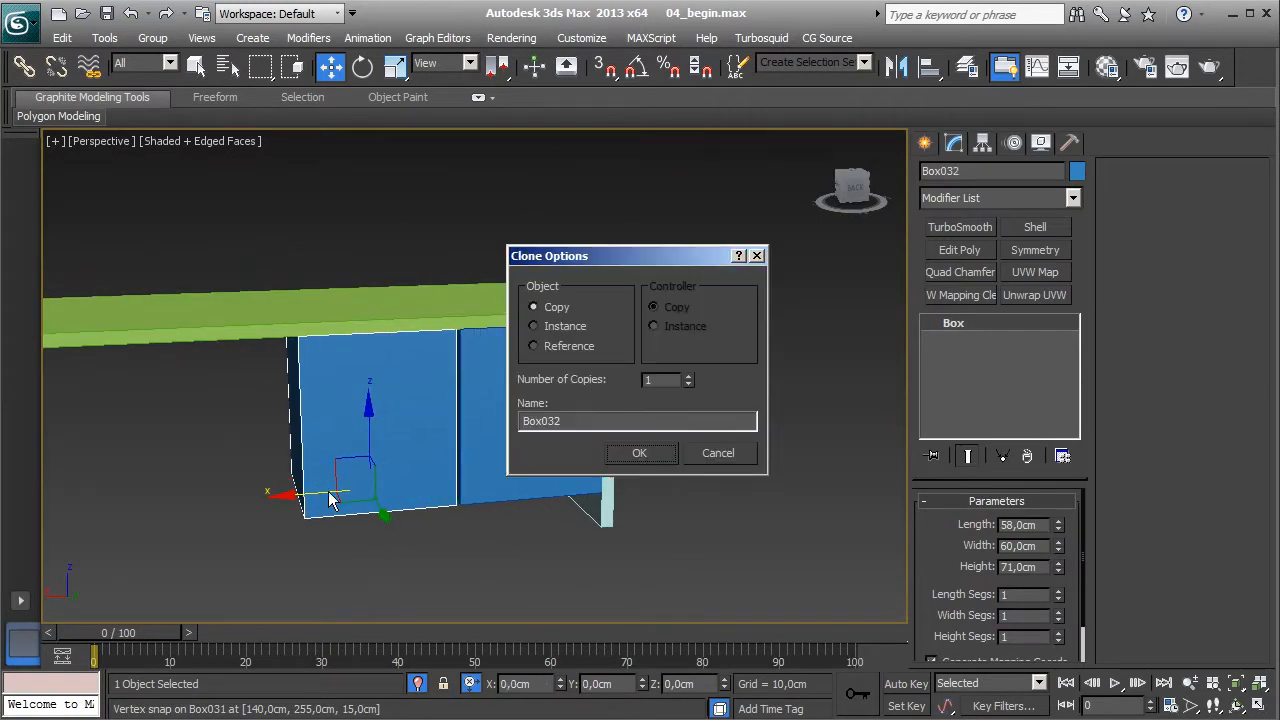
pyautogui.click(641, 454)
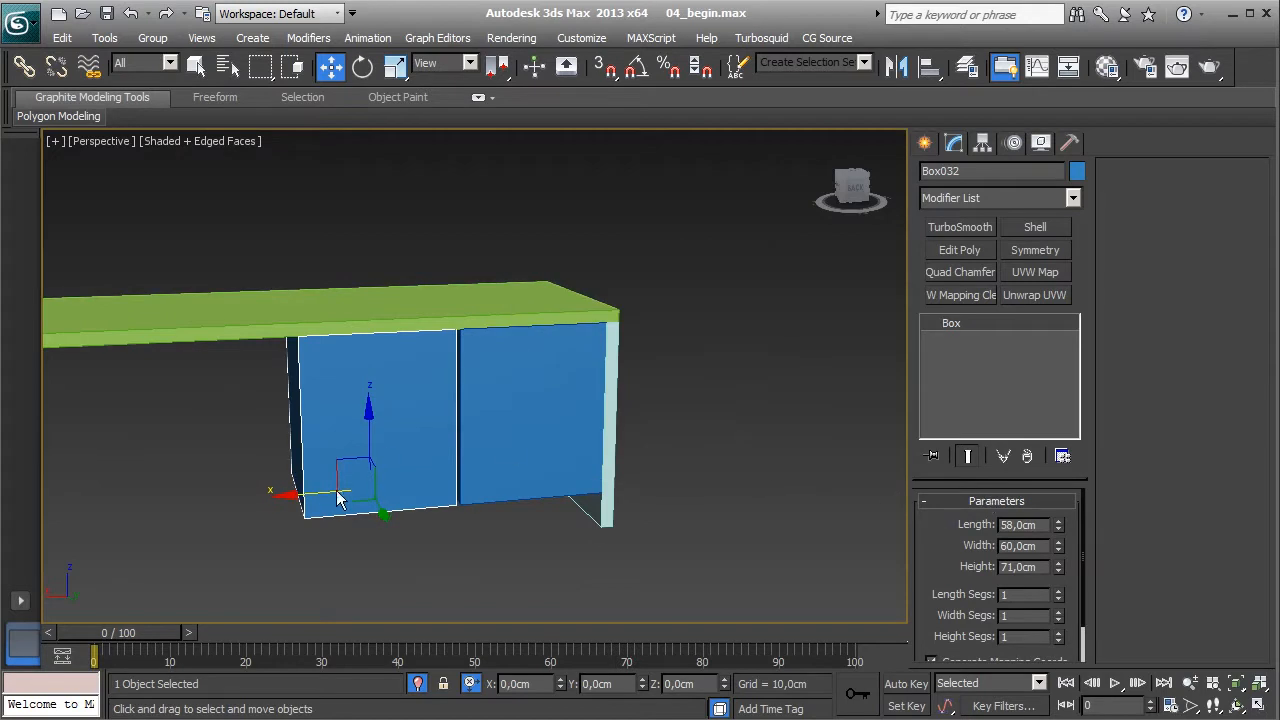
pyautogui.moveTo(320, 502); pyautogui.dragTo(226, 502)
pyautogui.moveTo(379, 508); pyautogui.dragTo(420, 510, button='middle')
# - Set the copied cabinet box's height to 35.5 cm and its width to 80 cm
pyautogui.doubleClick(1030, 567)
pyautogui.write('35,5')
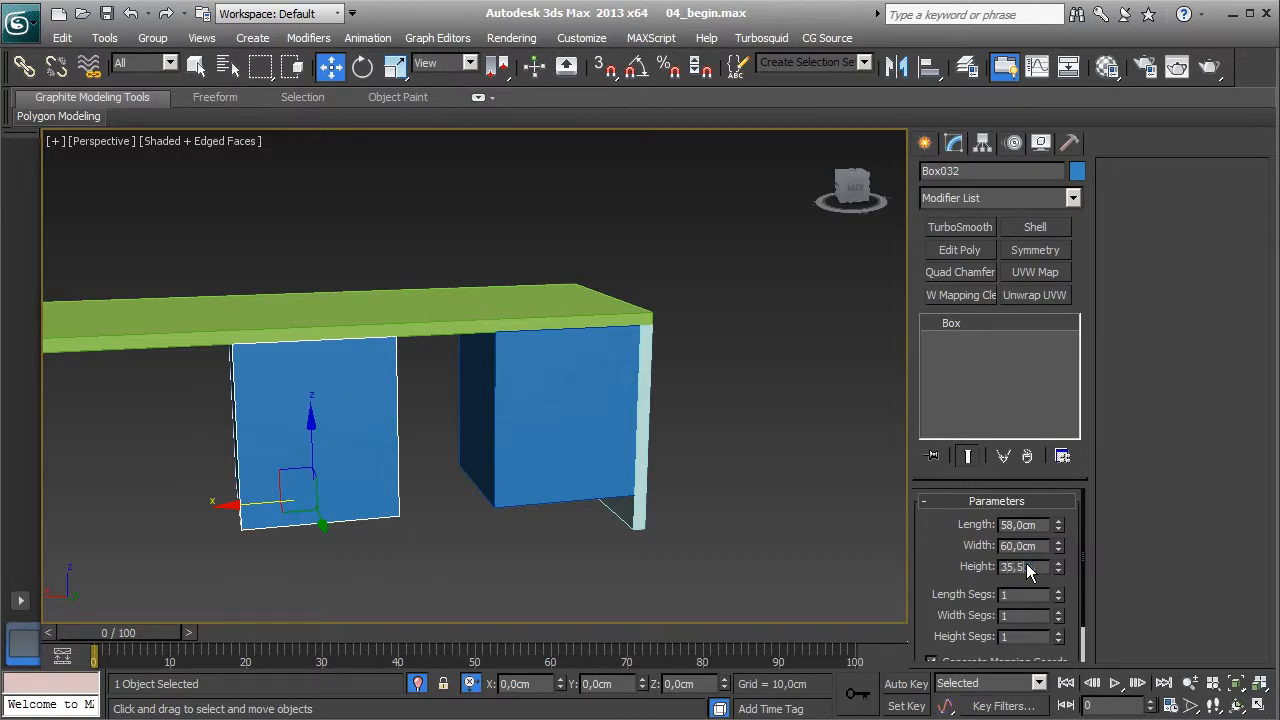
pyautogui.press('Return')
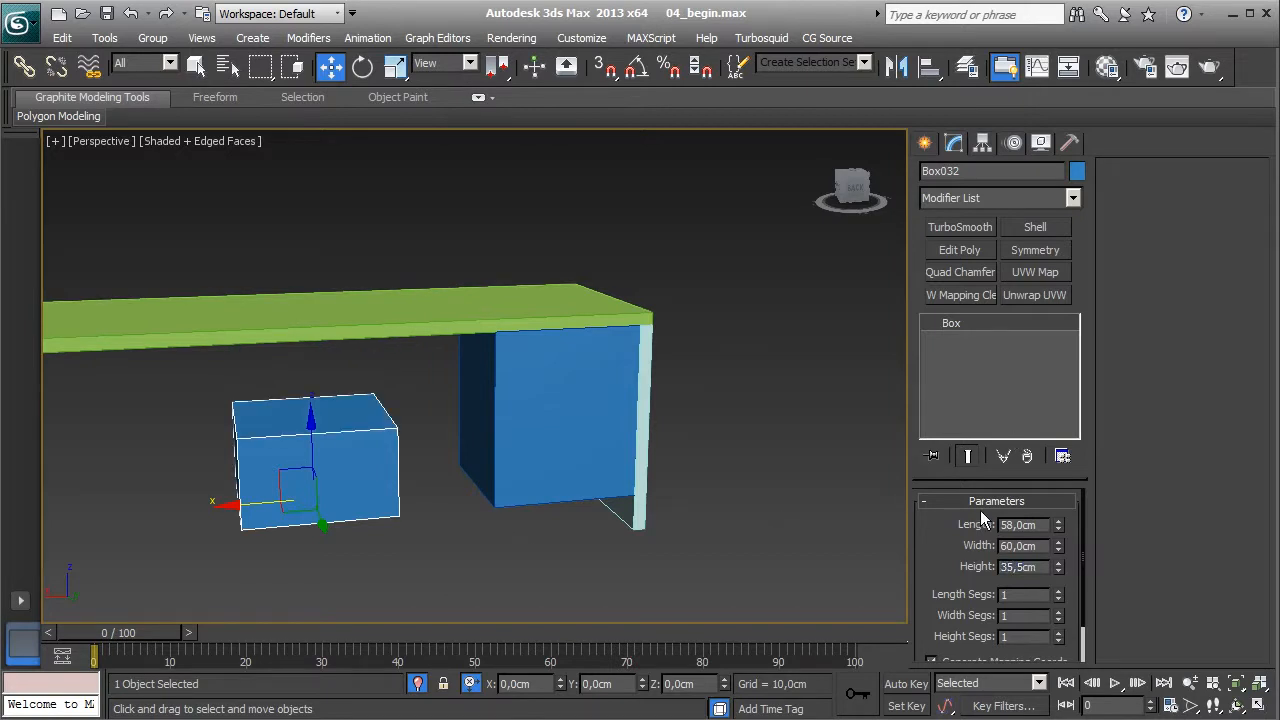
pyautogui.write('80')
pyautogui.press('Return')
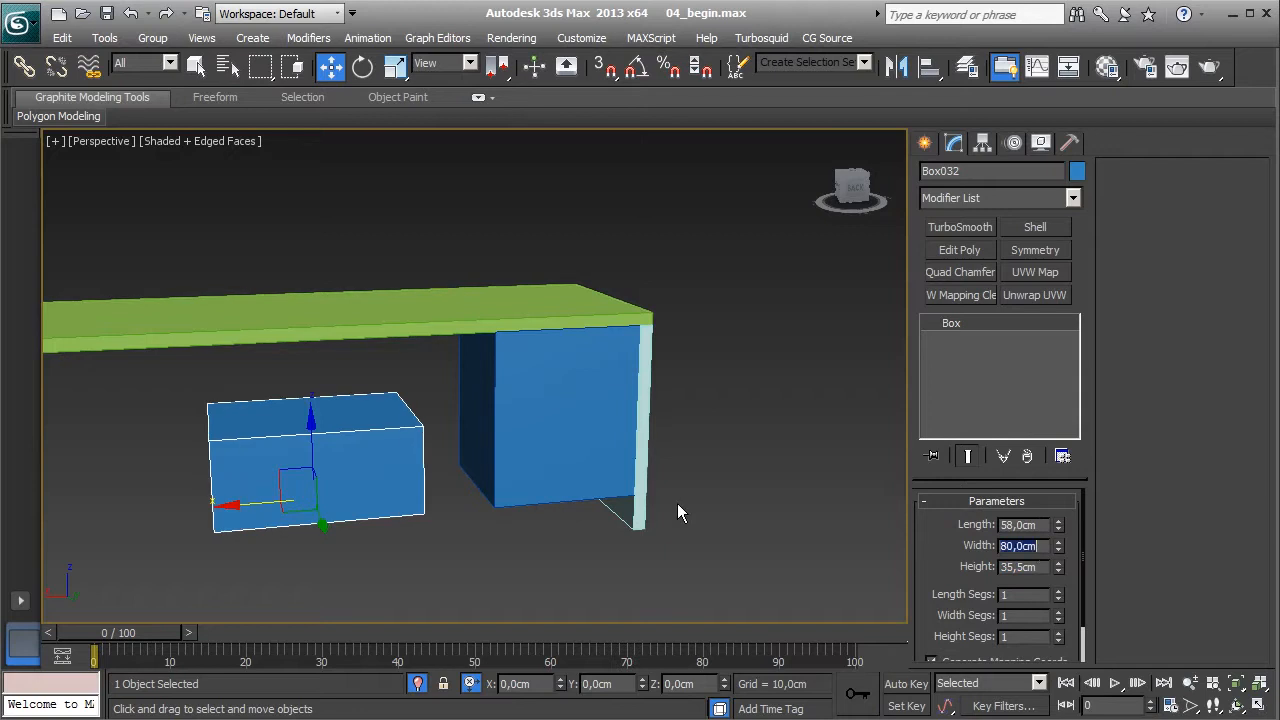
# - Vertex-snap the 80 cm wide box under the countertop, flush against the first cabinet
pyautogui.press('s')
pyautogui.moveTo(420, 431); pyautogui.dragTo(495, 335)
pyautogui.press('s')
# - Copy the 80 cm wide box downward and snap the copy directly beneath the upper one
pyautogui.keyDown('shift'); pyautogui.moveTo(372, 378); pyautogui.dragTo(407, 487); pyautogui.keyUp('shift')
pyautogui.click(630, 455)
pyautogui.press('s')
pyautogui.moveTo(298, 460); pyautogui.dragTo(297, 451)
pyautogui.press('s')
# - Copy the 60 cm wide cabinet along X and snap the copy against the free end of the stacked boxes
pyautogui.click(541, 432)
pyautogui.keyDown('shift'); pyautogui.moveTo(519, 478); pyautogui.dragTo(166, 498); pyautogui.keyUp('shift')
pyautogui.click(622, 455)
pyautogui.press('s')
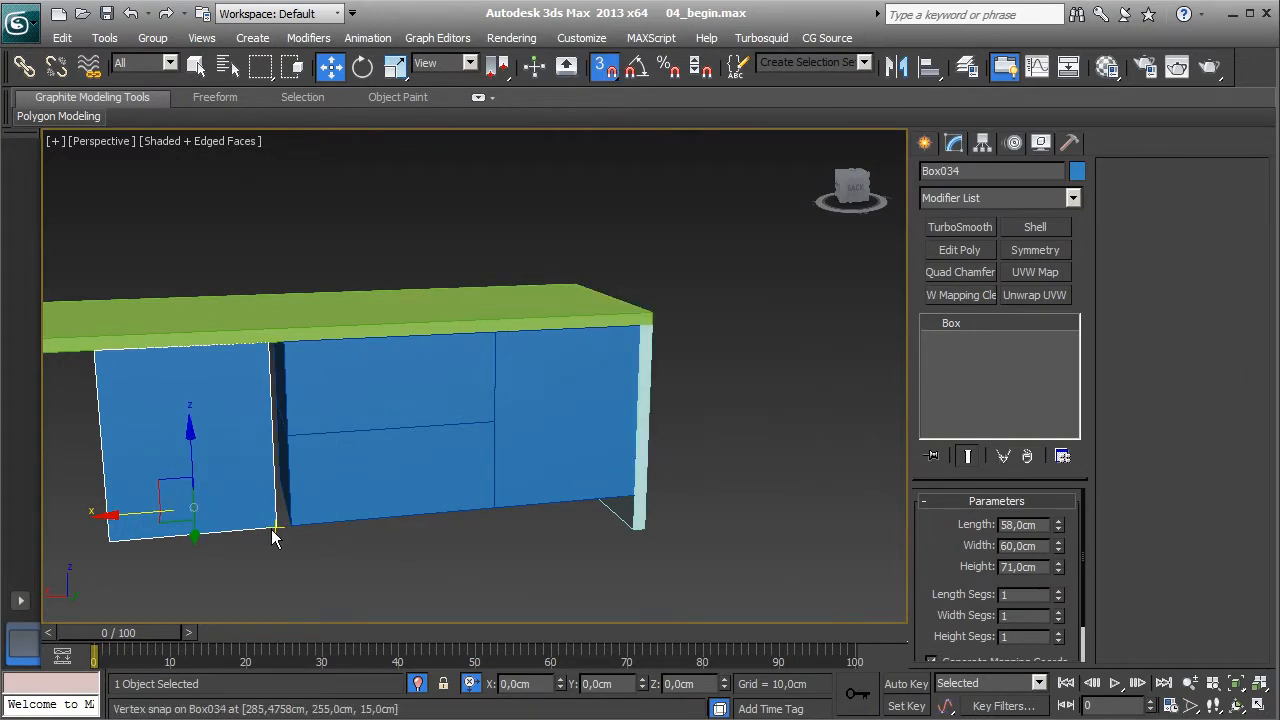
pyautogui.moveTo(273, 533); pyautogui.dragTo(279, 532)
# - Create a box about 60 cm long, 154 cm wide and 16 cm high on the floor in front of the cabinets
pyautogui.moveTo(521, 568); pyautogui.dragTo(553, 490, button='middle')
pyautogui.scroll(-3, 522, 520)
pyautogui.scroll(4, 565, 450)
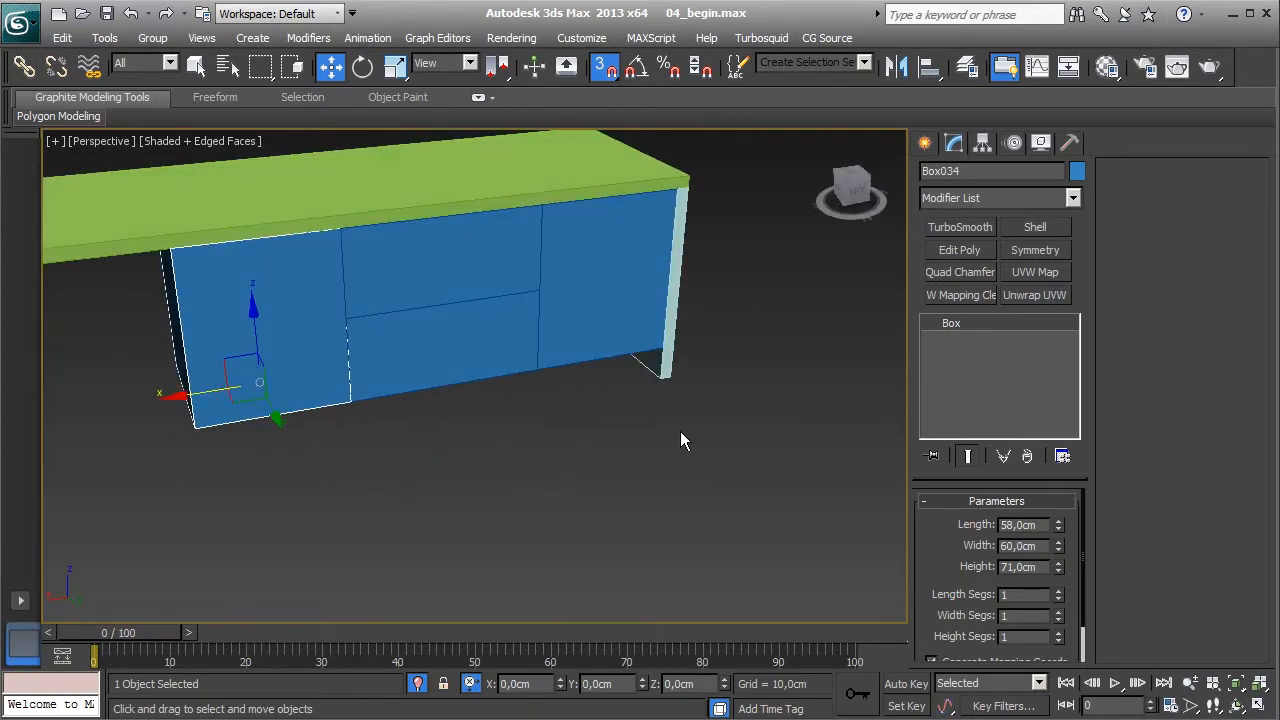
pyautogui.moveTo(680, 433); pyautogui.dragTo(706, 437, button='middle')
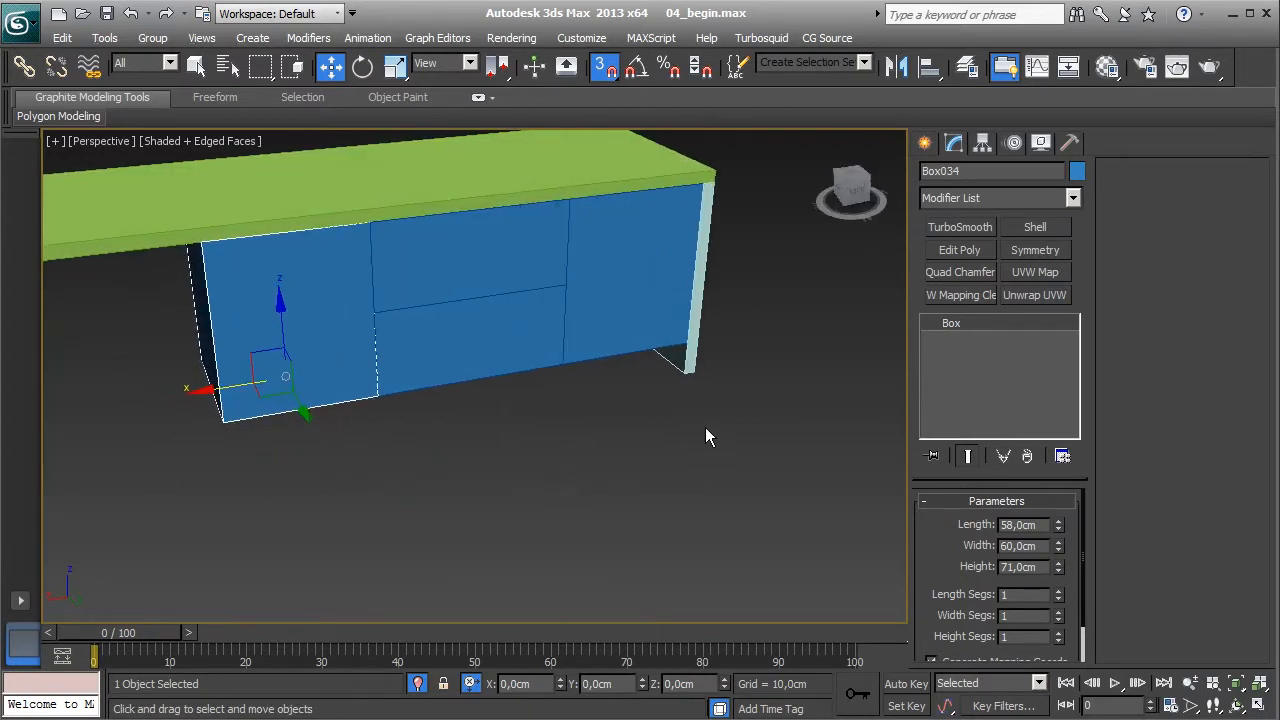
pyautogui.click(925, 143)
pyautogui.click(958, 273)
pyautogui.moveTo(510, 522); pyautogui.dragTo(584, 439, button='middle')
pyautogui.scroll(-4, 590, 425)
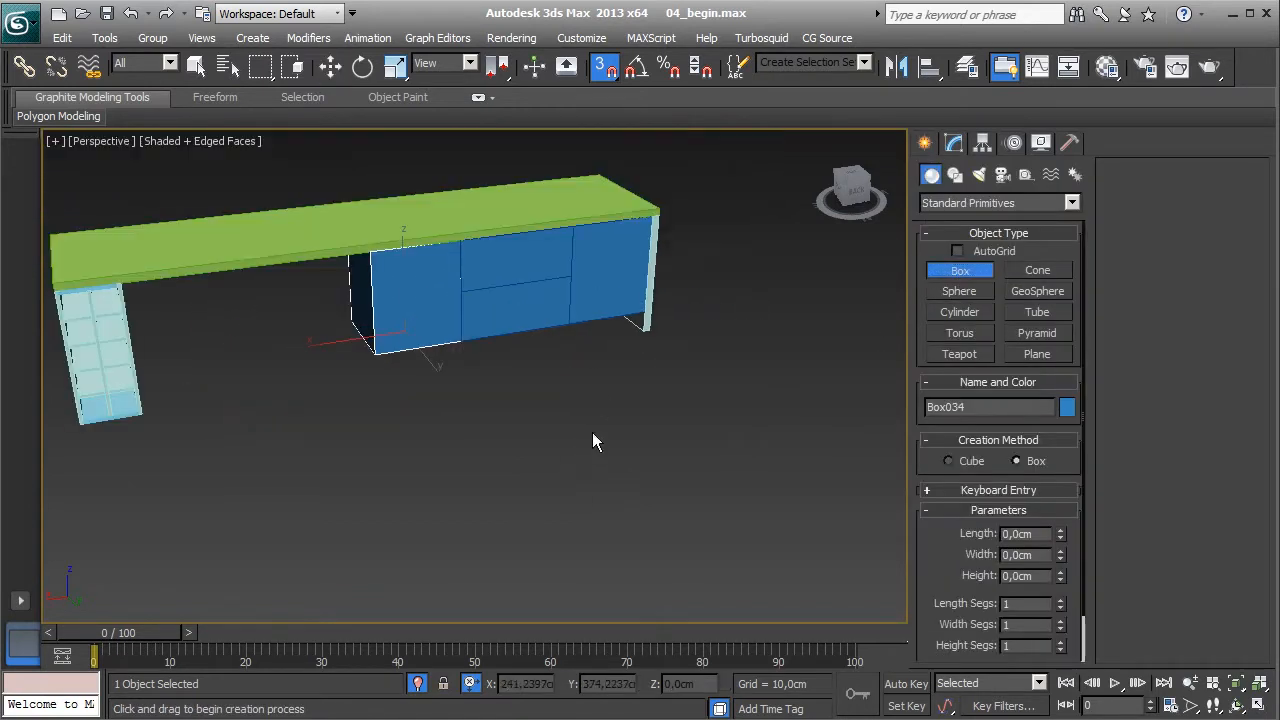
pyautogui.moveTo(616, 353); pyautogui.dragTo(434, 437)
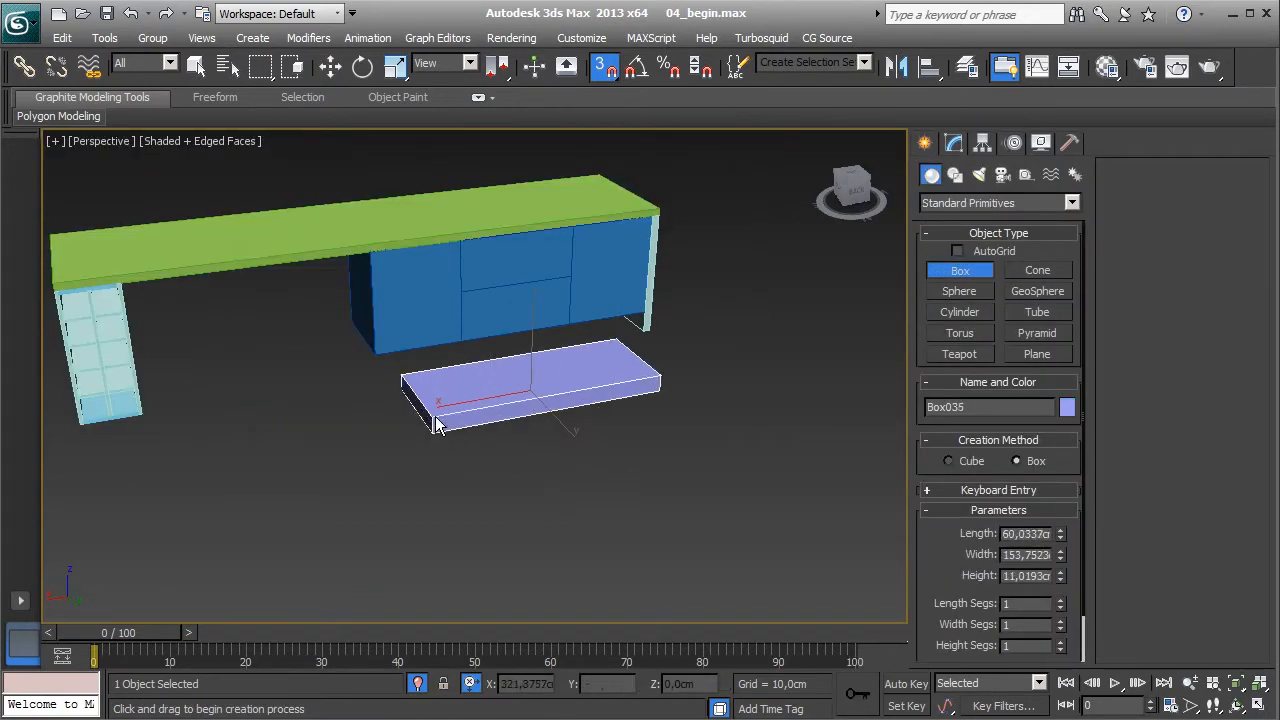
pyautogui.click(435, 418)
pyautogui.press('w')
# - Resize the new plinth box to 200 cm width, 52 cm length and 15 cm height
pyautogui.scroll(4, 632, 485)
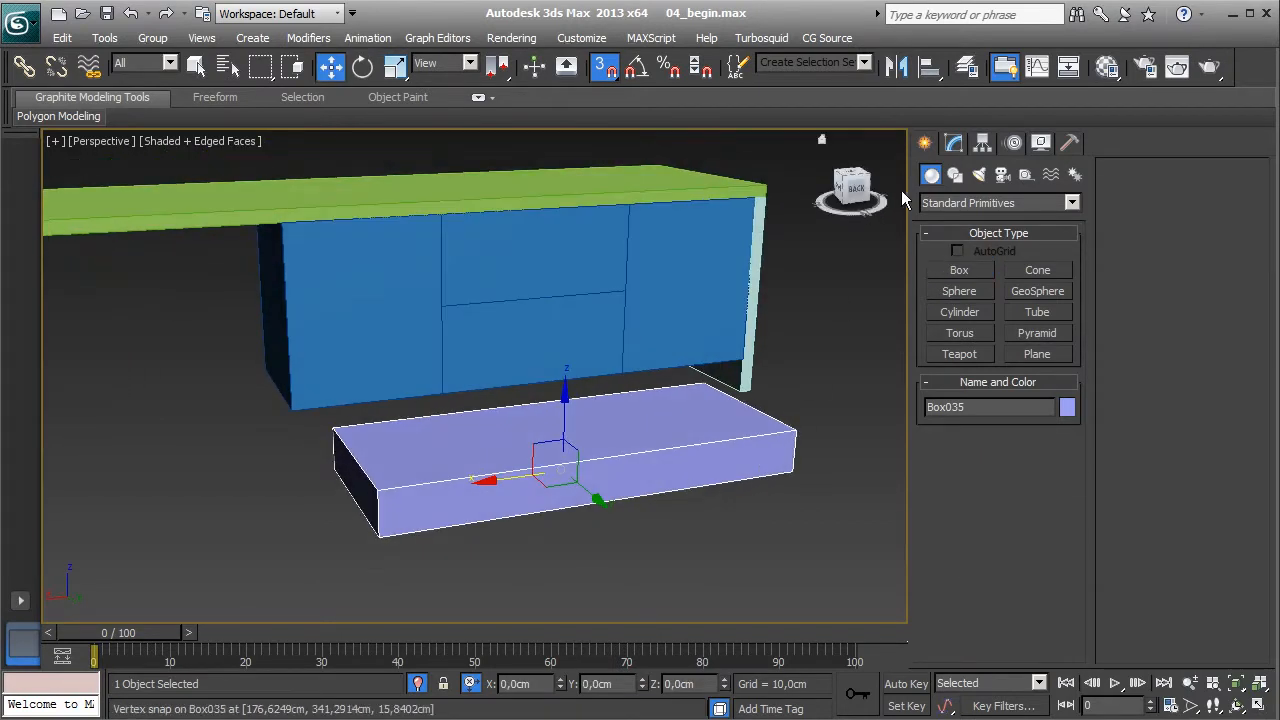
pyautogui.click(960, 146)
pyautogui.doubleClick(1022, 546)
pyautogui.write('200')
pyautogui.press('Return')
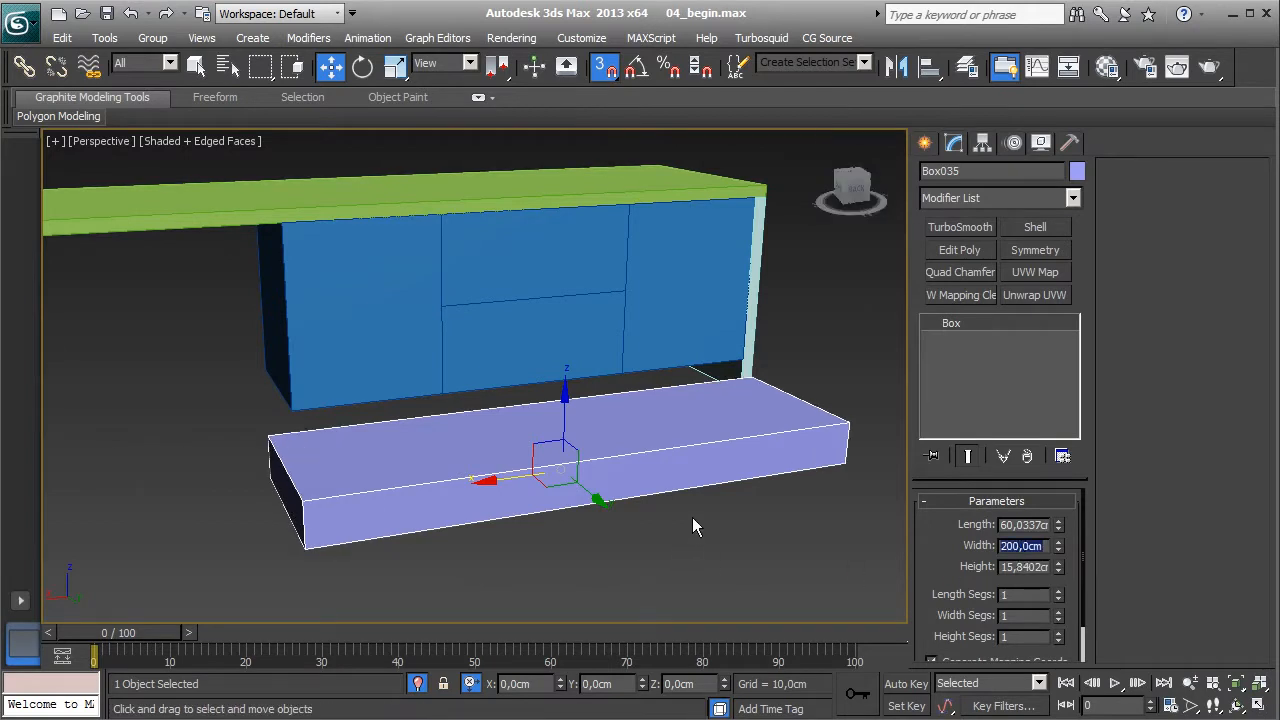
pyautogui.moveTo(697, 528); pyautogui.dragTo(643, 536, button='middle')
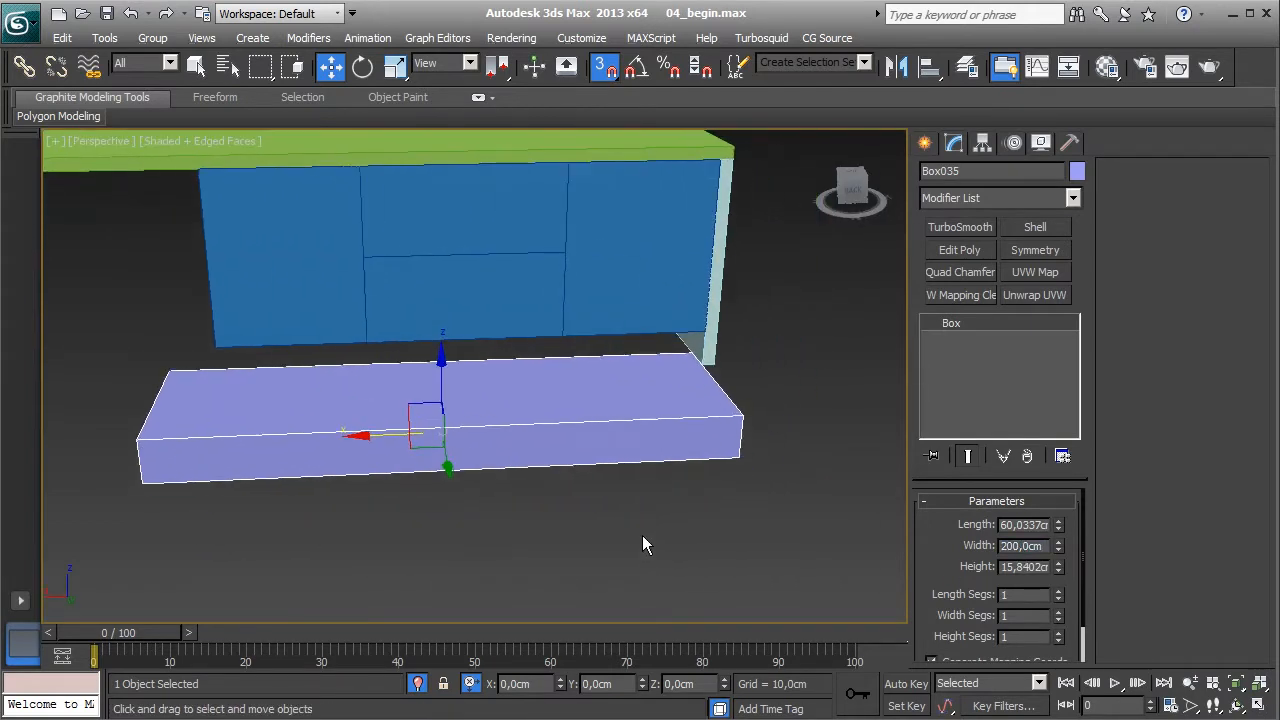
pyautogui.click(1030, 523)
pyautogui.write('52')
pyautogui.press('Return')
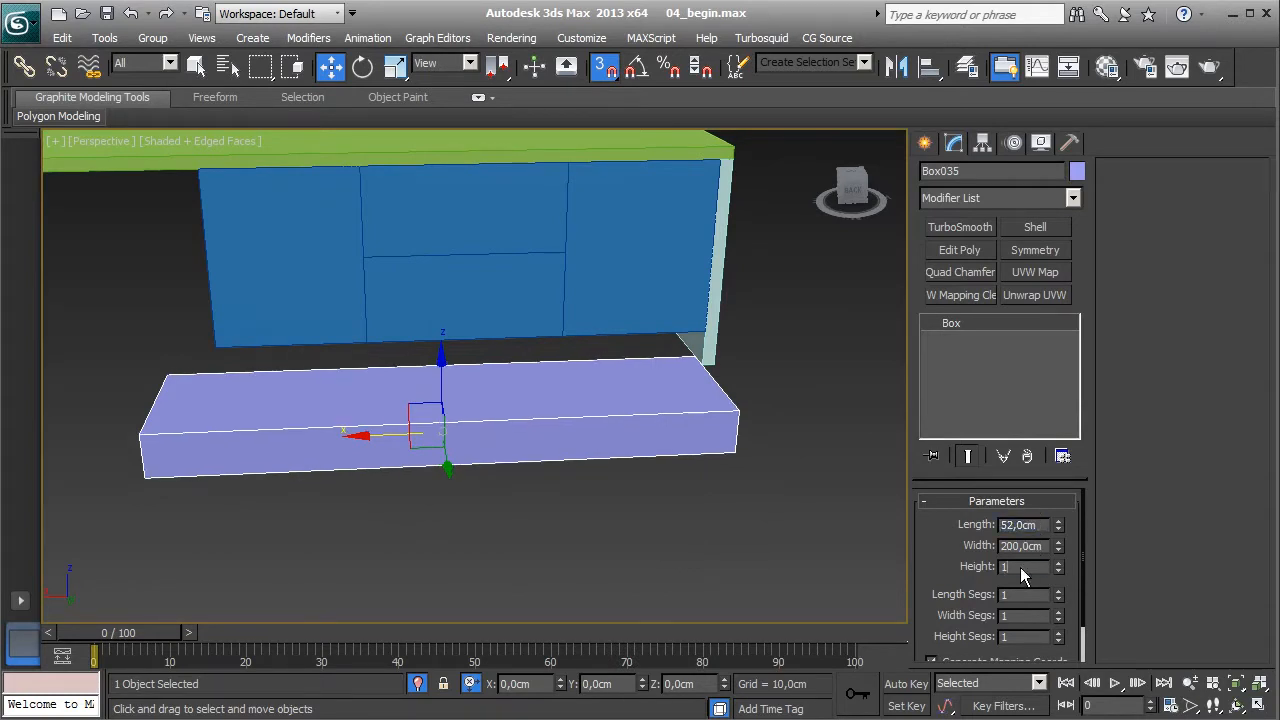
pyautogui.press('Return')
# - Vertex-snap the plinth box into place beneath the row of blue cabinets
pyautogui.moveTo(747, 510); pyautogui.dragTo(675, 456, button='middle')
pyautogui.moveTo(511, 456); pyautogui.dragTo(537, 505, button='middle')
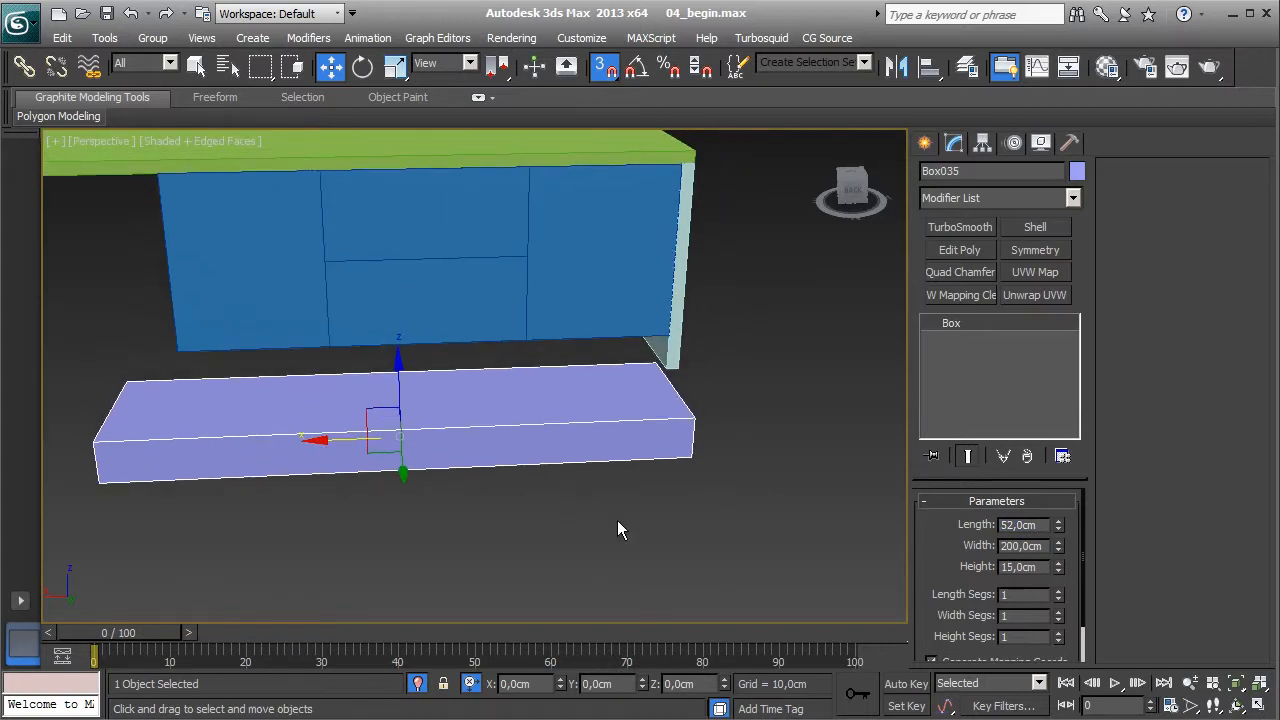
pyautogui.keyDown('alt'); pyautogui.moveTo(594, 488); pyautogui.dragTo(885, 378, button='middle'); pyautogui.keyUp('alt')
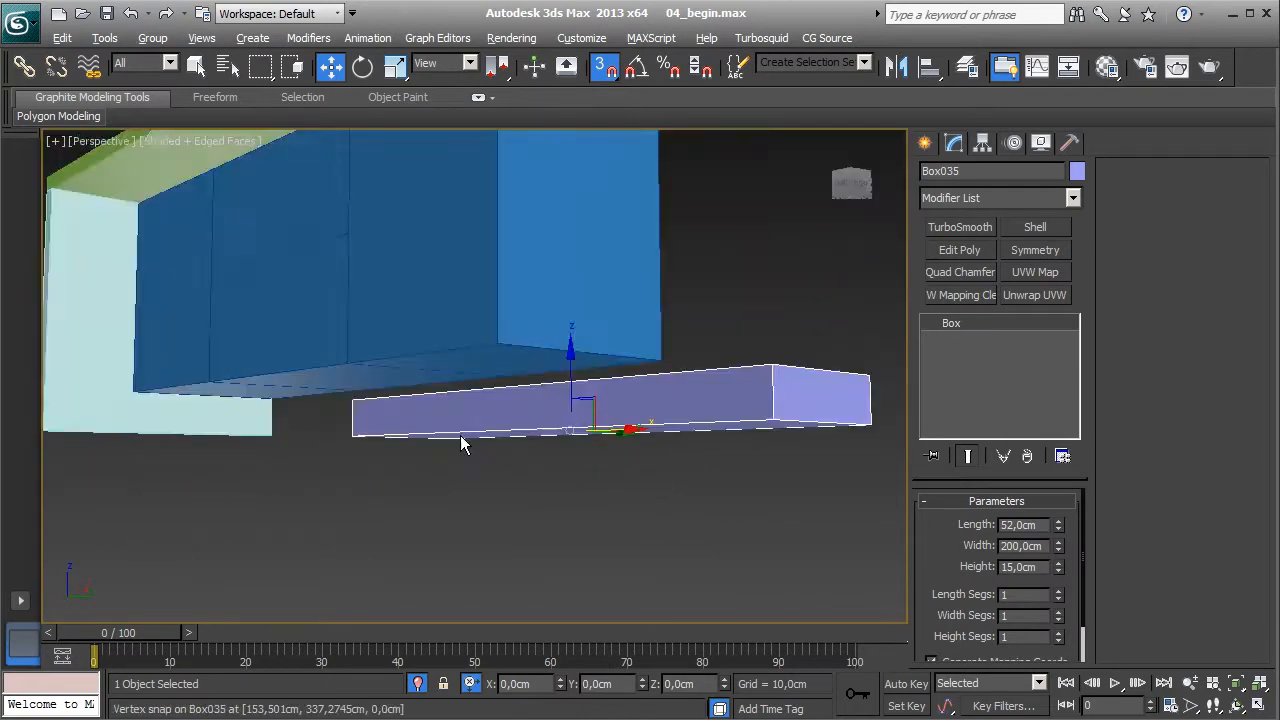
pyautogui.keyDown('alt'); pyautogui.moveTo(462, 443); pyautogui.dragTo(456, 452, button='middle'); pyautogui.keyUp('alt')
pyautogui.moveTo(424, 452); pyautogui.dragTo(229, 404)
pyautogui.keyDown('alt'); pyautogui.moveTo(229, 405); pyautogui.dragTo(377, 592, button='middle'); pyautogui.keyUp('alt')
# - Make a copy of the end side panel along X toward the open end of the cabinet row
pyautogui.click(591, 430)
pyautogui.moveTo(590, 483); pyautogui.dragTo(604, 545, button='middle')
pyautogui.press('s')
pyautogui.moveTo(520, 500)
pyautogui.keyDown('shift'); pyautogui.mouseDown()
pyautogui.moveTo(285, 530)
pyautogui.moveTo(303, 546)
pyautogui.mouseUp(); pyautogui.keyUp('shift')
pyautogui.click(639, 453)
# - Vertex-snap the copied side panel flush against the open end of the blue cabinets
pyautogui.moveTo(503, 477)
pyautogui.keyDown('alt'); pyautogui.mouseDown(button='middle')
pyautogui.moveTo(751, 434)
pyautogui.moveTo(514, 471)
pyautogui.moveTo(520, 497)
pyautogui.mouseUp(button='middle'); pyautogui.keyUp('alt')
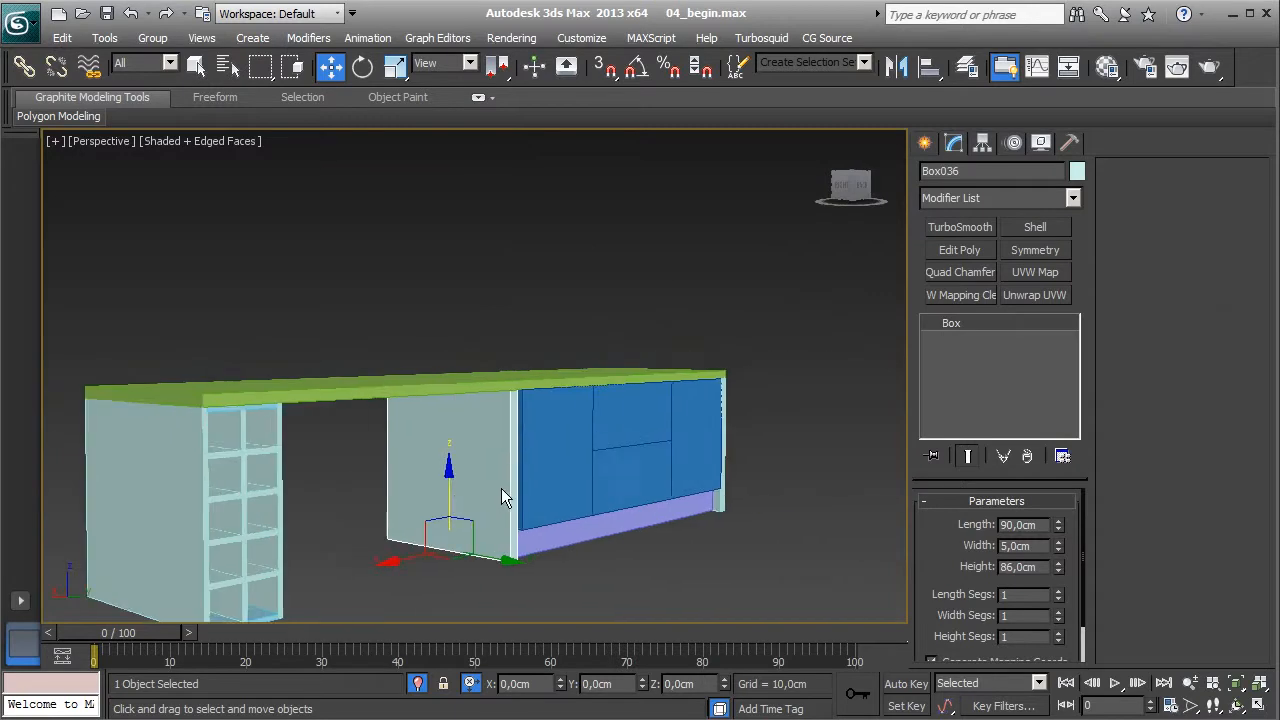
pyautogui.scroll(5, 580, 517)
pyautogui.press('s')
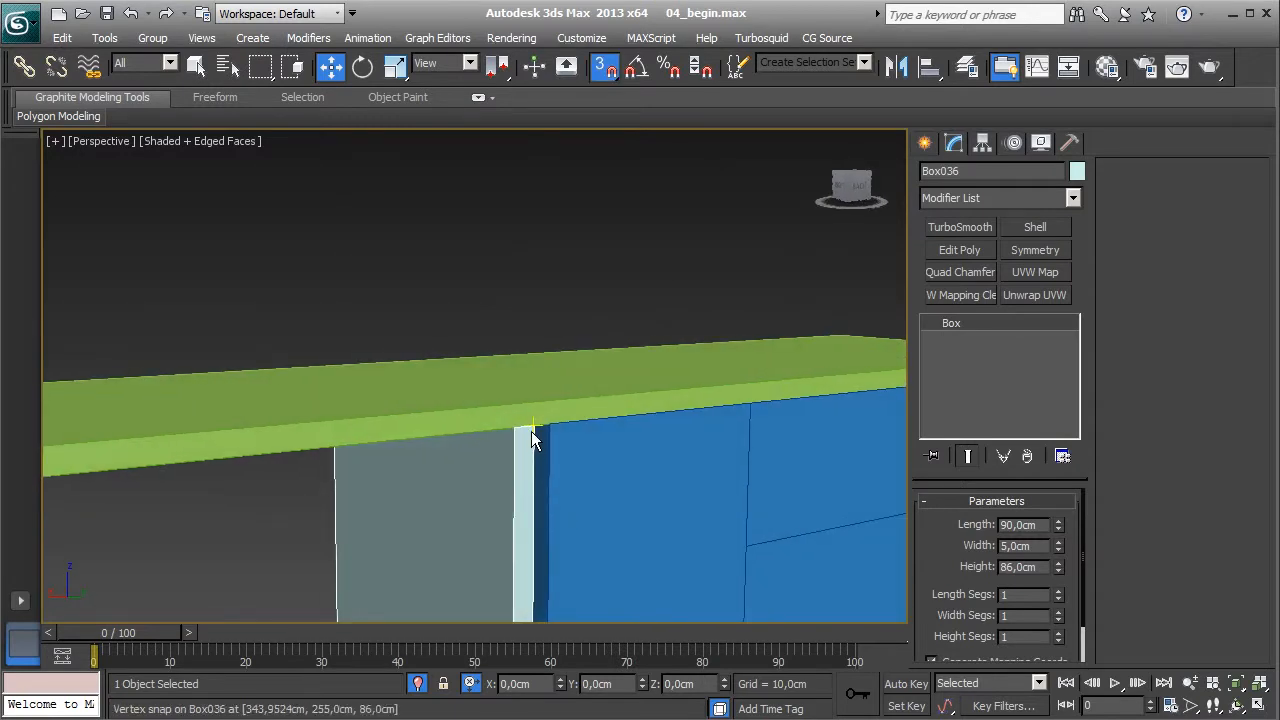
pyautogui.scroll(-5, 595, 477)
pyautogui.keyDown('alt'); pyautogui.moveTo(595, 477); pyautogui.dragTo(540, 490, button='middle'); pyautogui.keyUp('alt')
pyautogui.click(594, 68)
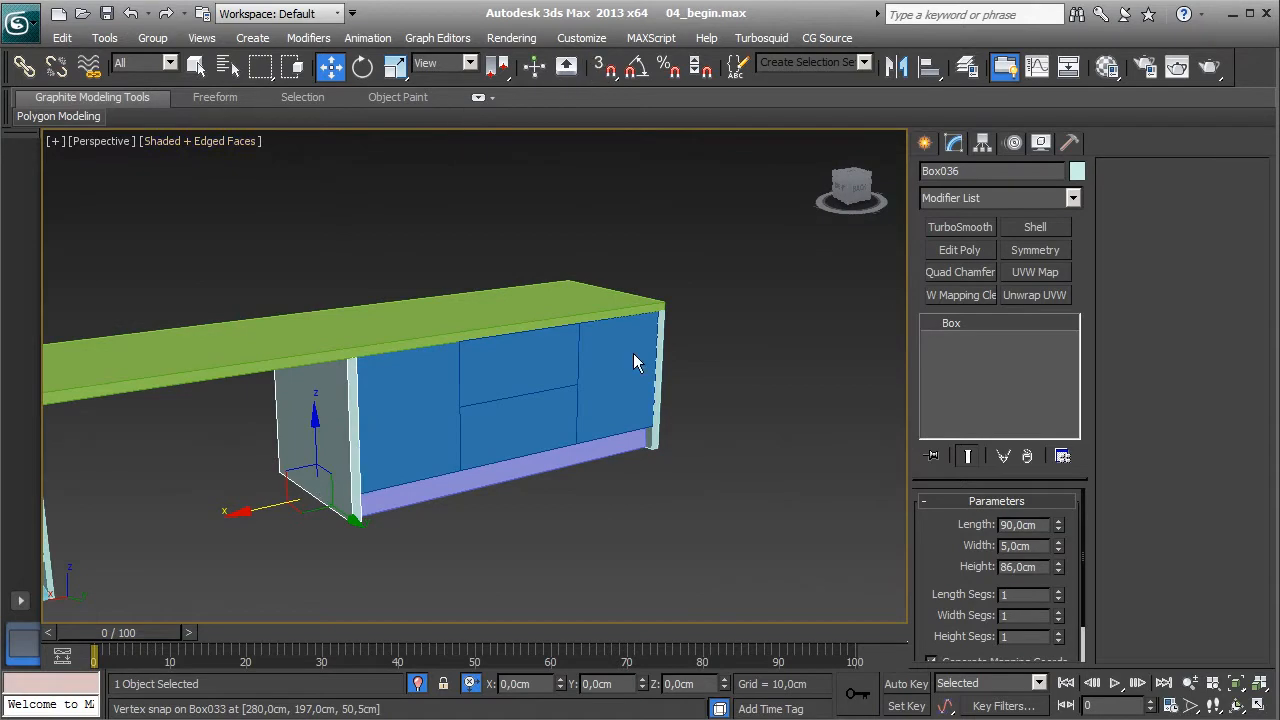
# - Select all four blue cabinet boxes and offset them by -2 cm along Y
pyautogui.click(625, 347)
pyautogui.keyDown('ctrl'); pyautogui.click(547, 368); pyautogui.keyUp('ctrl')
pyautogui.keyDown('ctrl'); pyautogui.click(524, 426); pyautogui.keyUp('ctrl')
pyautogui.keyDown('ctrl'); pyautogui.click(439, 429); pyautogui.keyUp('ctrl')
pyautogui.scroll(3, 466, 485)
pyautogui.click(609, 686)
pyautogui.write('-')
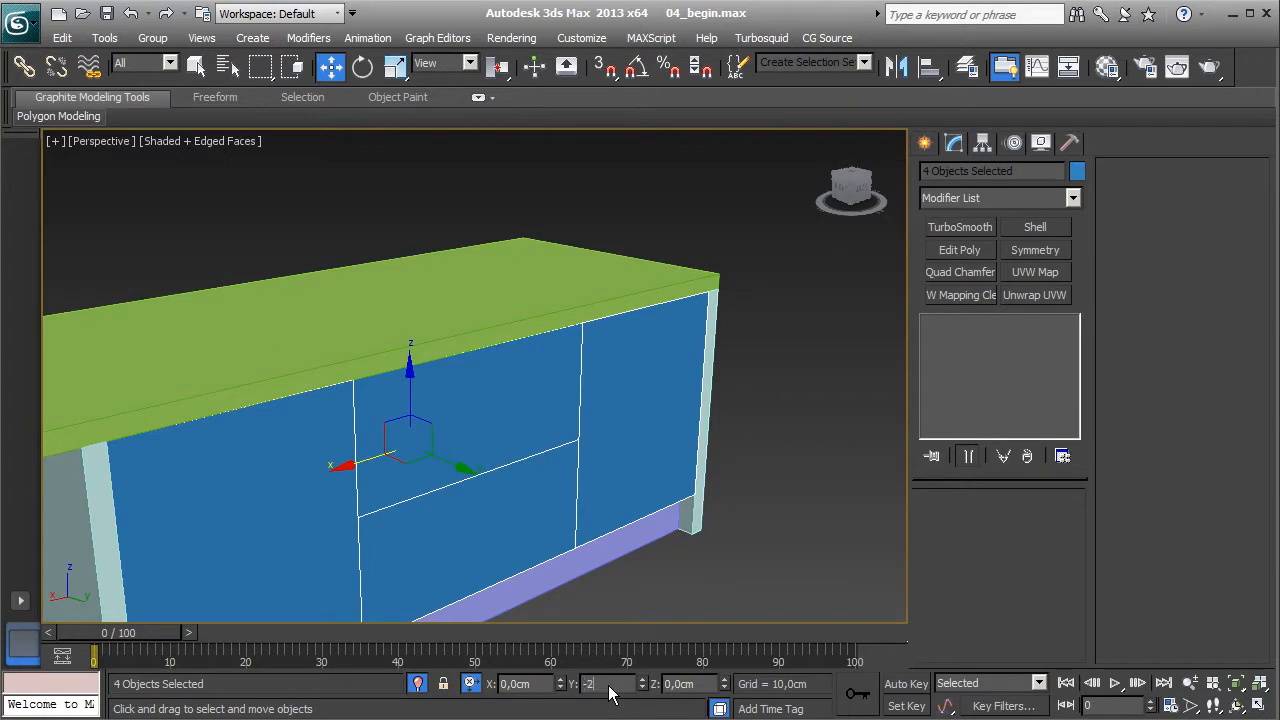
pyautogui.write('2')
pyautogui.press('Return')
# - Exit isolation mode to bring back the whole room around the kitchen island
pyautogui.scroll(-5, 778, 432)
pyautogui.keyDown('alt'); pyautogui.moveTo(778, 433); pyautogui.dragTo(661, 470, button='middle'); pyautogui.keyUp('alt')
pyautogui.hotkey('alt', 'q')
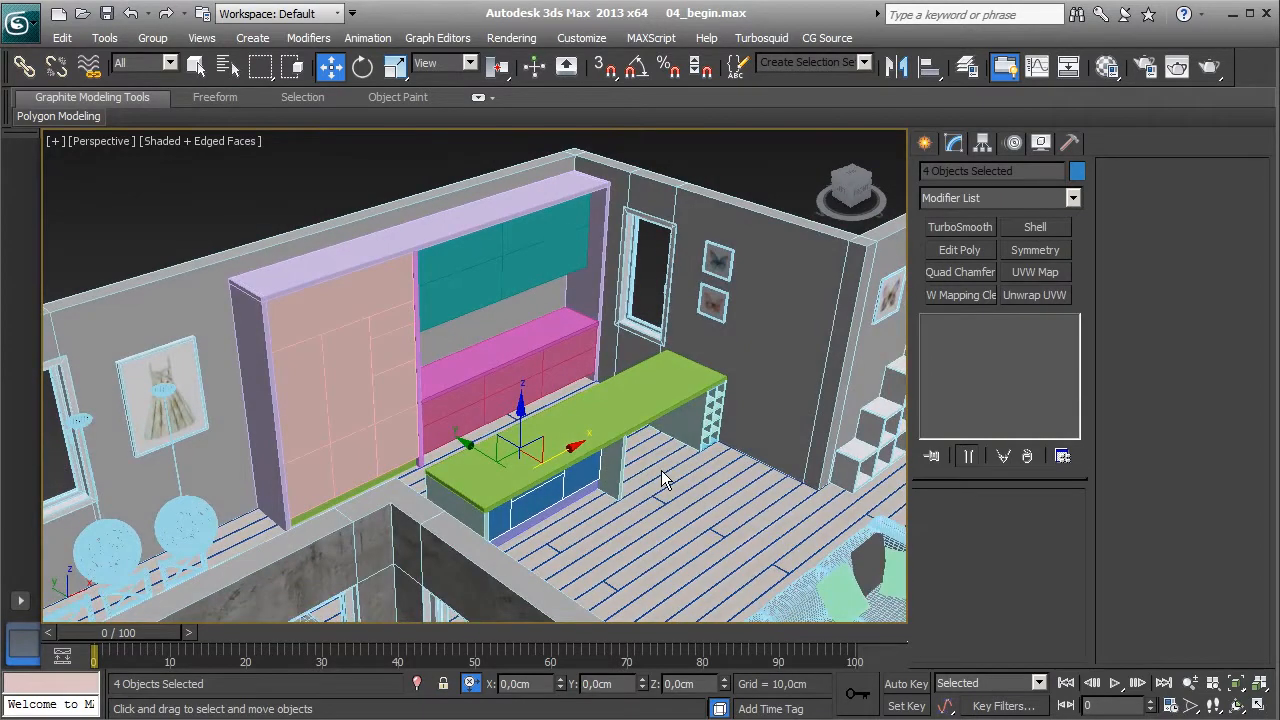
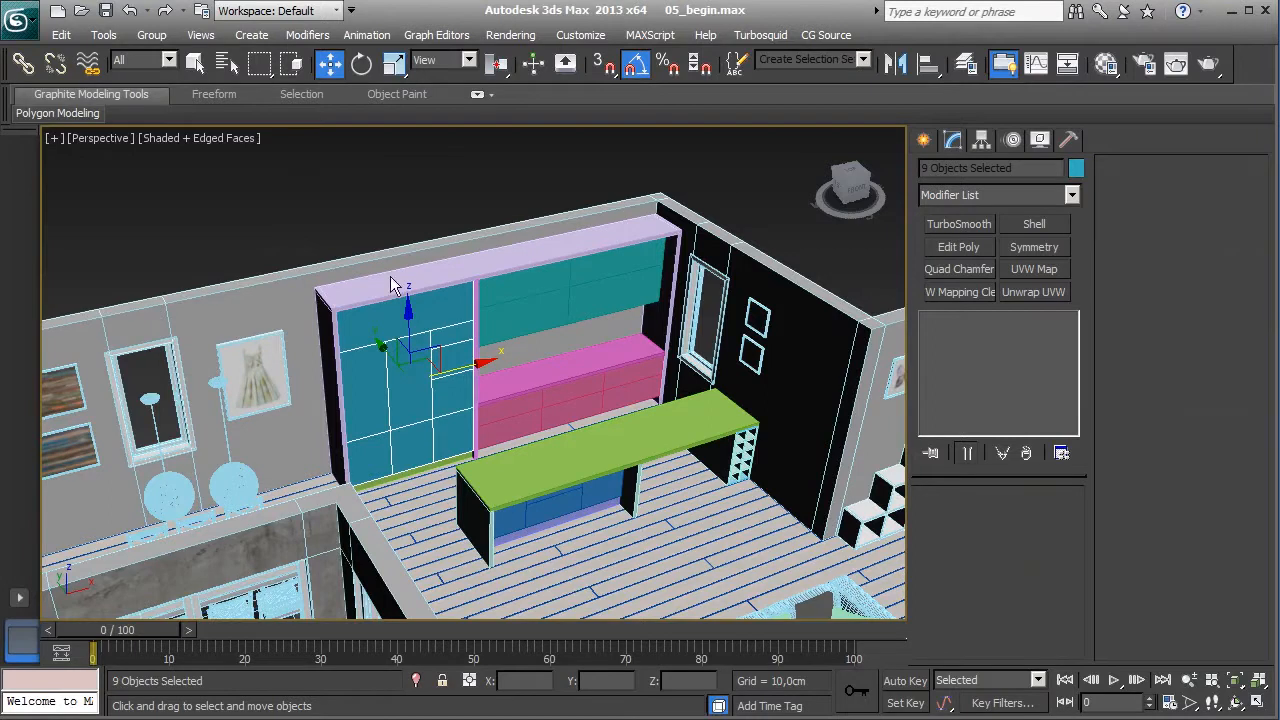
# - Create a box about 154 cm wide, 17 cm long and 149 cm high on the floor in front of the kitchen island
pyautogui.moveTo(584, 429); pyautogui.dragTo(561, 404, button='middle')
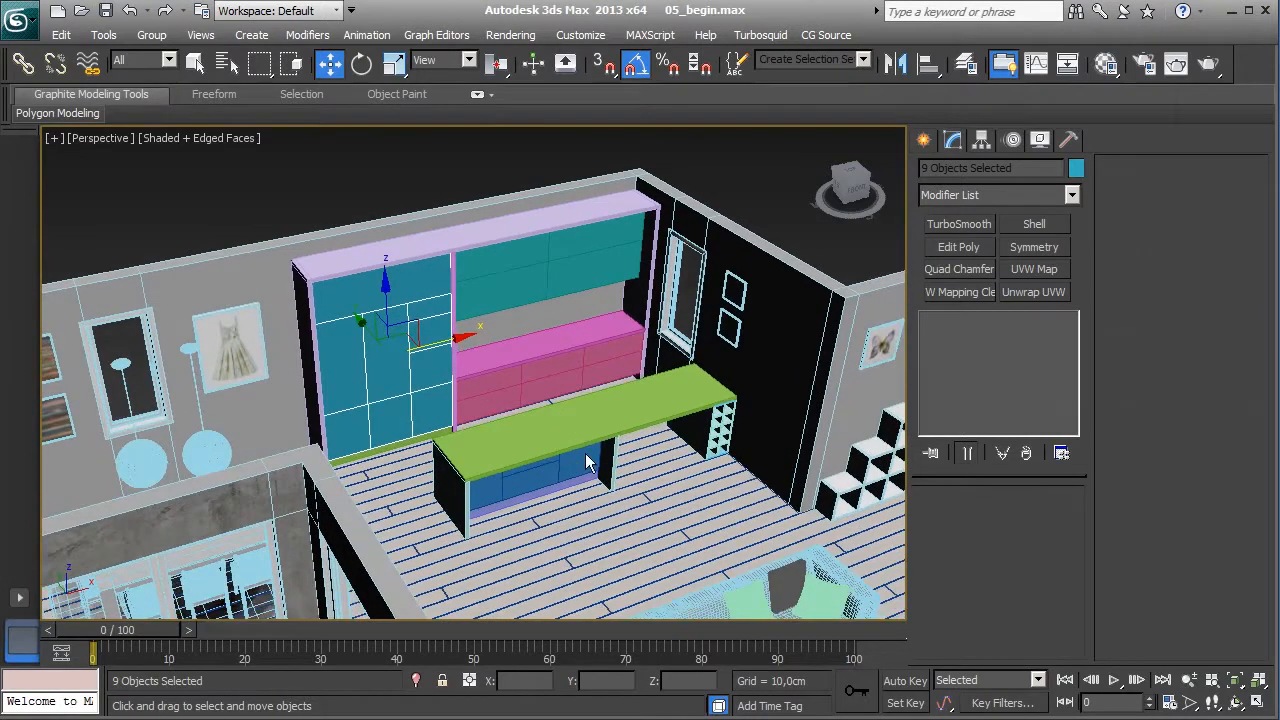
pyautogui.moveTo(585, 453); pyautogui.dragTo(567, 430, button='middle')
pyautogui.scroll(3, 567, 430)
pyautogui.moveTo(624, 504); pyautogui.dragTo(616, 495, button='middle')
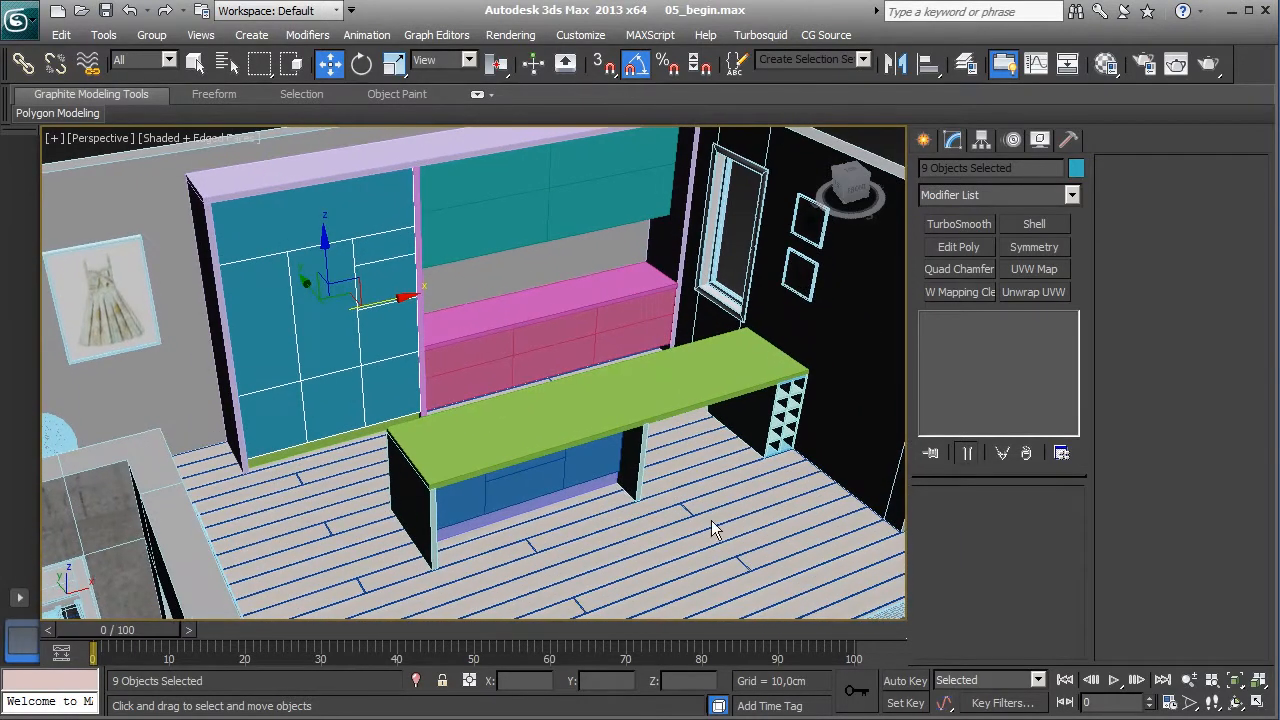
pyautogui.click(924, 140)
pyautogui.click(961, 268)
pyautogui.moveTo(605, 568); pyautogui.dragTo(653, 569, button='middle')
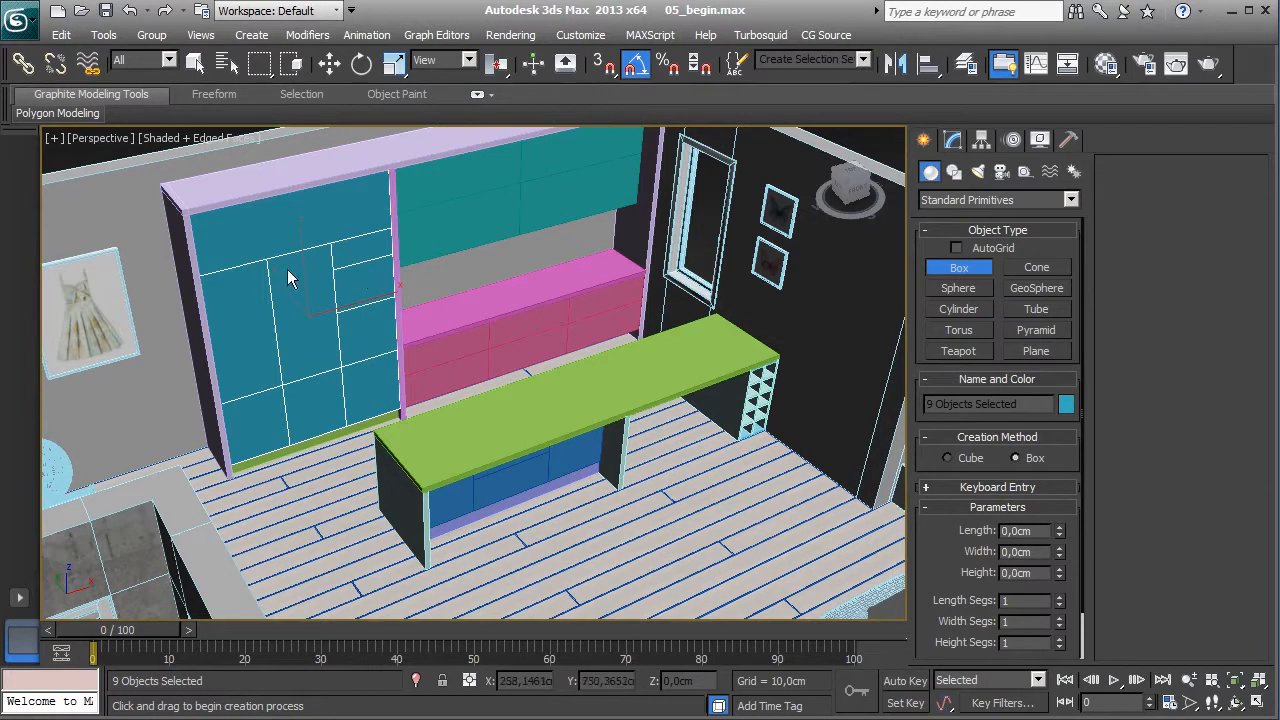
pyautogui.moveTo(297, 423); pyautogui.dragTo(313, 452, button='middle')
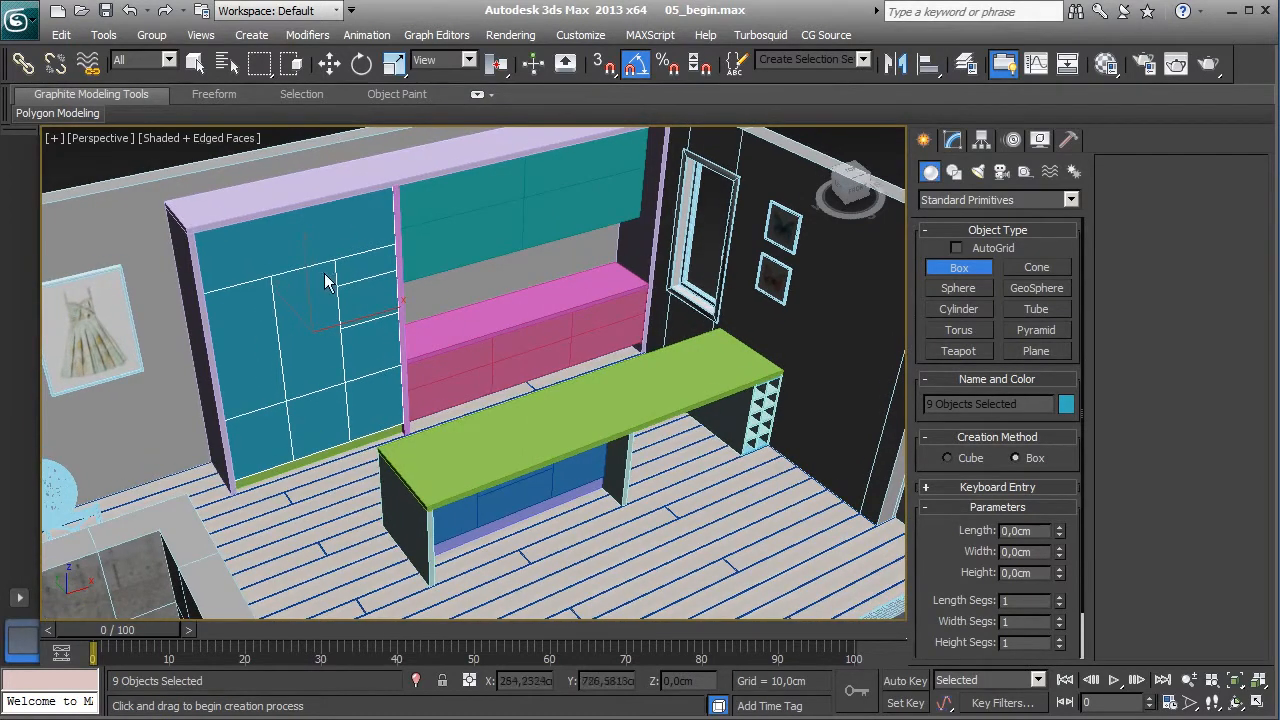
pyautogui.moveTo(410, 487); pyautogui.dragTo(381, 477, button='middle')
pyautogui.moveTo(480, 533); pyautogui.dragTo(450, 493, button='middle')
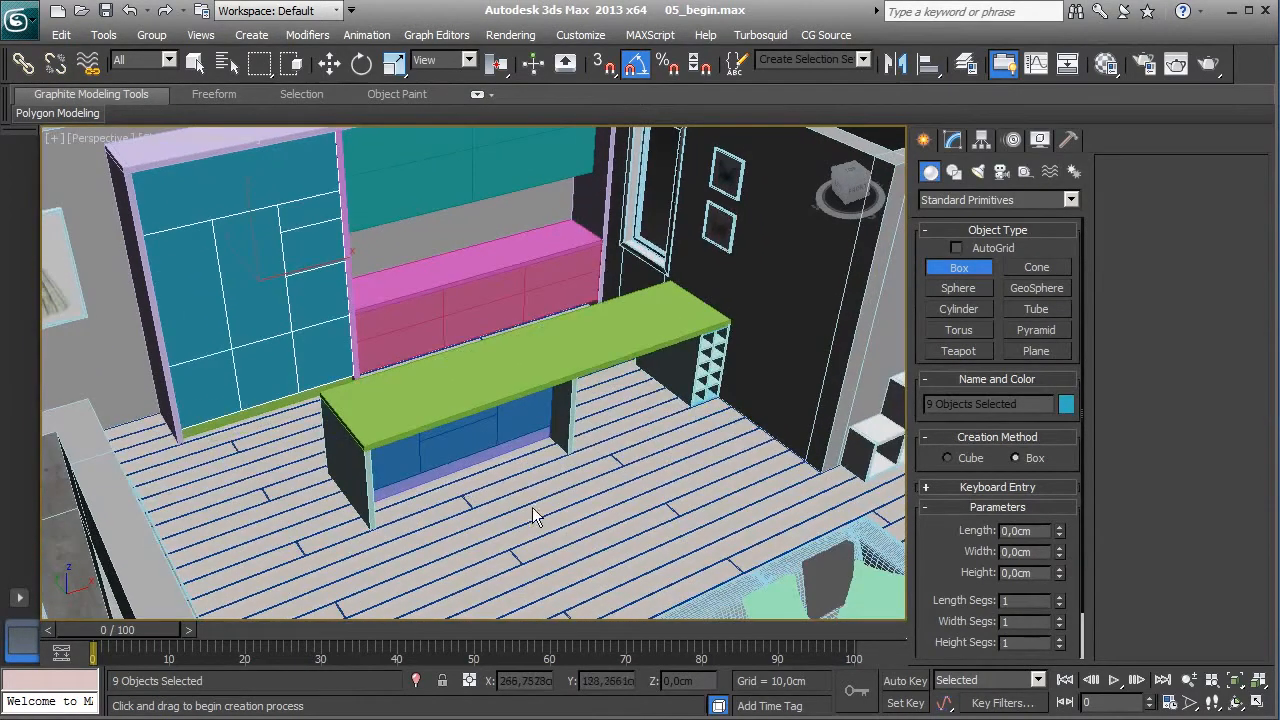
pyautogui.moveTo(660, 487); pyautogui.dragTo(525, 558)
pyautogui.click(655, 475)
# - Isolate the newly created box in the viewport
pyautogui.press('w')
pyautogui.hotkey('alt', 'q')
pyautogui.keyDown('alt'); pyautogui.moveTo(652, 465); pyautogui.dragTo(470, 350, button='middle'); pyautogui.keyUp('alt')
# - Resize the isolated box into a thin panel with 2 cm length, 60 cm width and 67 cm height
pyautogui.click(953, 140)
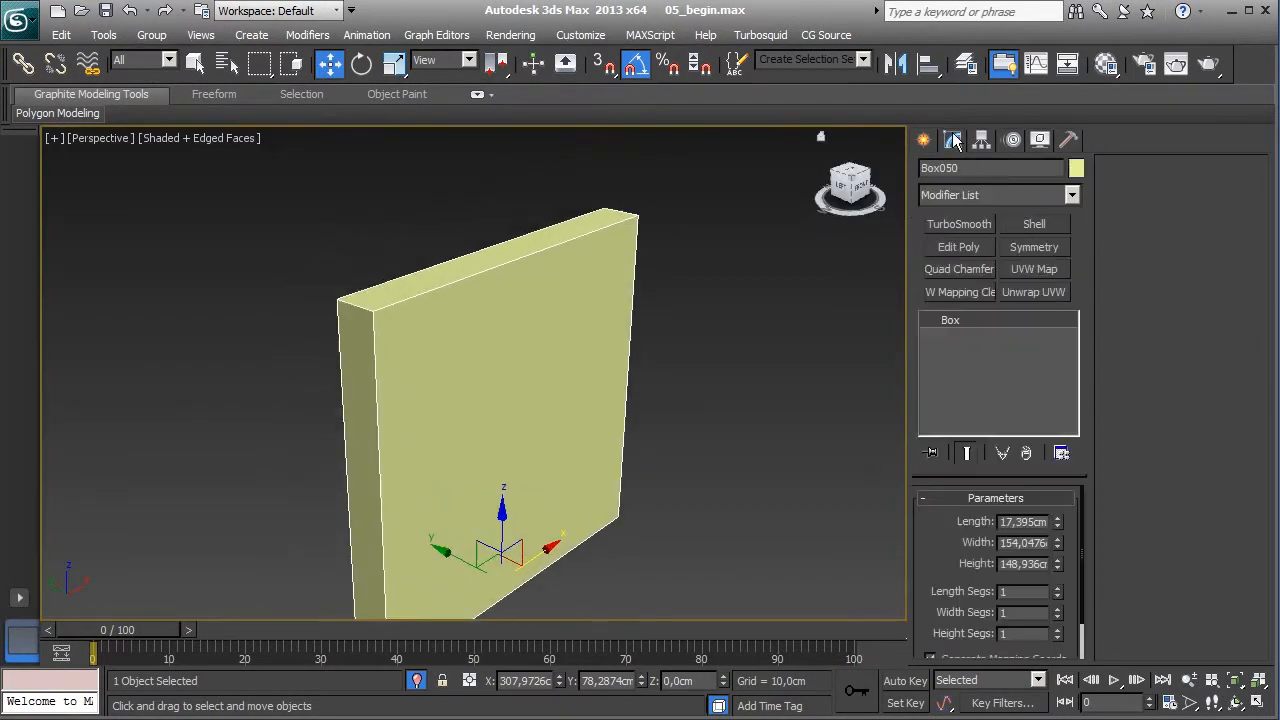
pyautogui.doubleClick(1030, 522)
pyautogui.write('2')
pyautogui.press('Return')
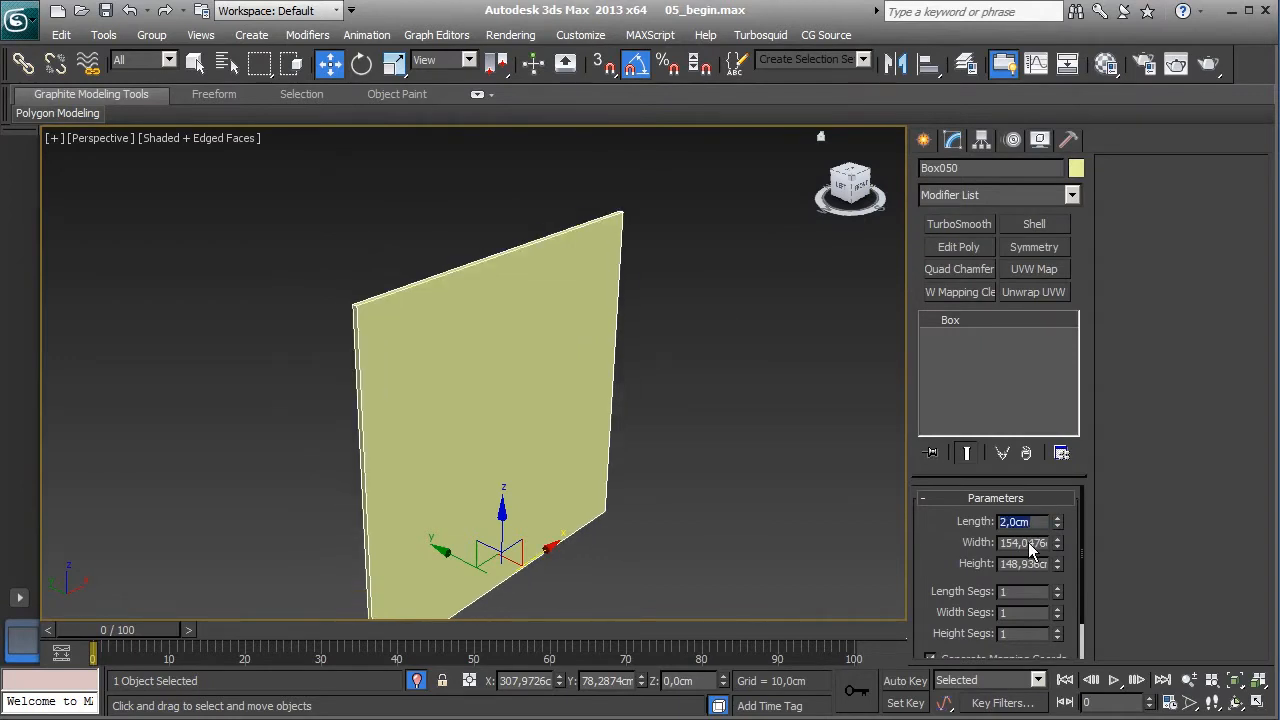
pyautogui.doubleClick(1031, 543)
pyautogui.press('Return')
pyautogui.doubleClick(1025, 564)
pyautogui.write('67')
pyautogui.press('Return')
pyautogui.moveTo(729, 473); pyautogui.dragTo(741, 398, button='middle')
pyautogui.moveTo(675, 447); pyautogui.dragTo(682, 397, button='middle')
pyautogui.scroll(3, 686, 425)
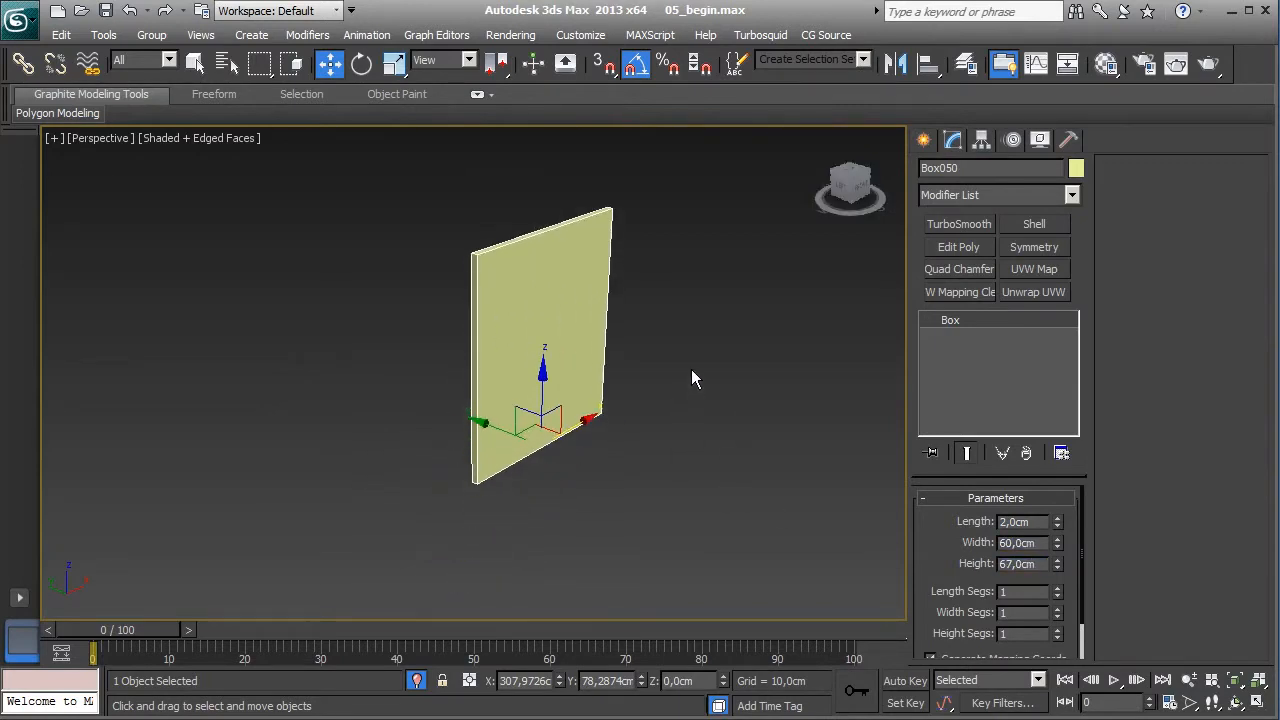
pyautogui.scroll(2, 691, 369)
pyautogui.scroll(2, 595, 426)
pyautogui.moveTo(607, 438); pyautogui.dragTo(641, 449, button='middle')
pyautogui.moveTo(641, 375); pyautogui.dragTo(597, 351, button='middle')
pyautogui.moveTo(671, 418); pyautogui.dragTo(677, 461, button='middle')
pyautogui.keyDown('alt'); pyautogui.moveTo(564, 412); pyautogui.dragTo(752, 469, button='middle'); pyautogui.keyUp('alt')
pyautogui.moveTo(585, 421); pyautogui.dragTo(575, 407, button='middle')
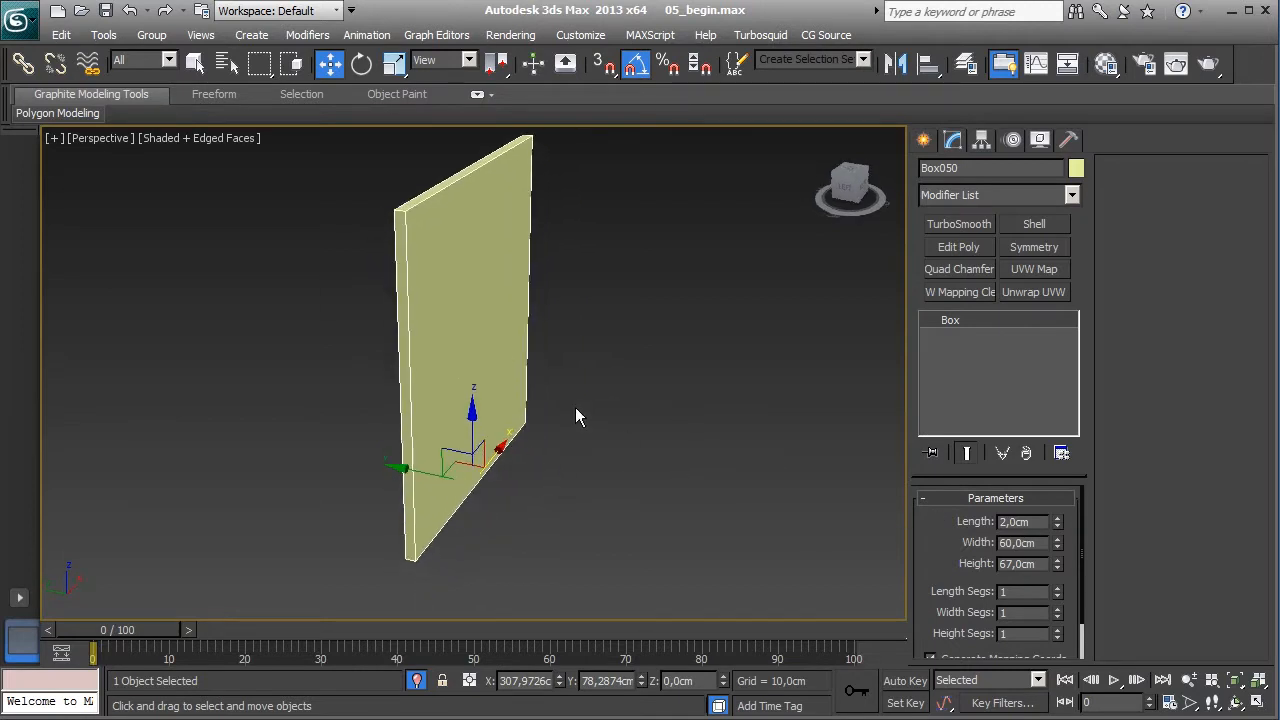
pyautogui.keyDown('alt'); pyautogui.moveTo(523, 345); pyautogui.dragTo(475, 387, button='middle'); pyautogui.keyUp('alt')
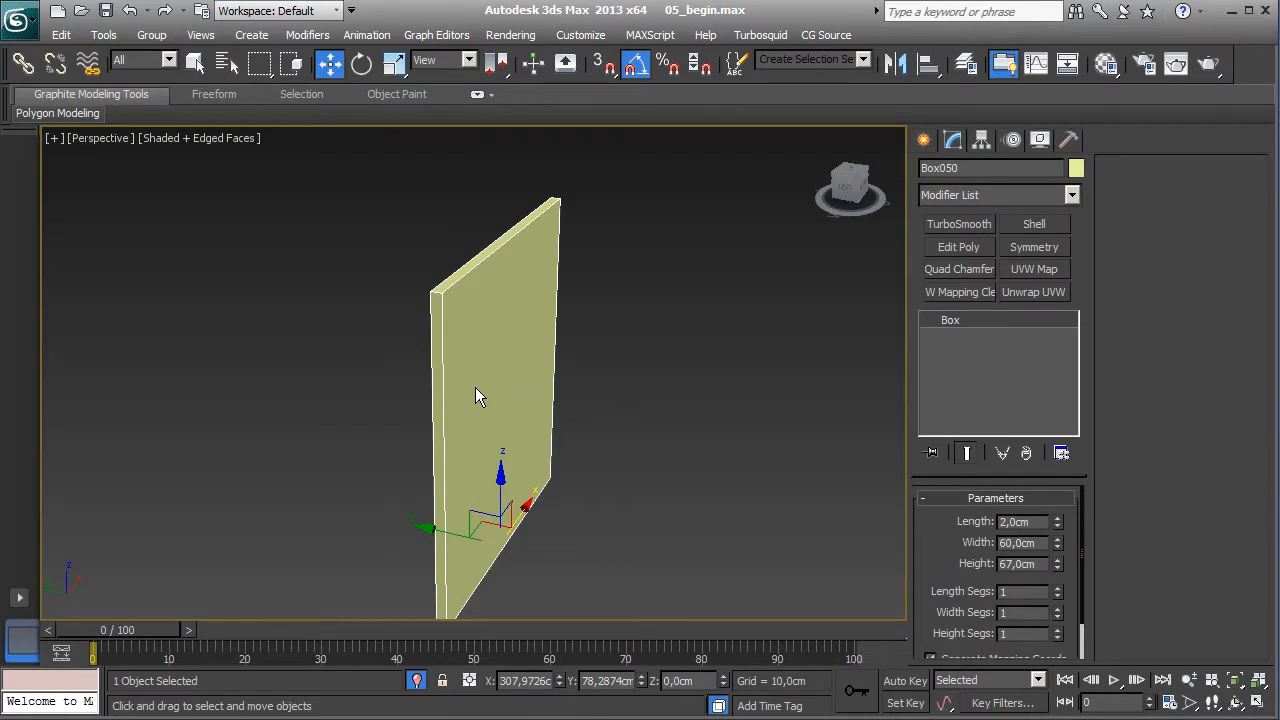
pyautogui.moveTo(560, 417); pyautogui.dragTo(543, 381, button='middle')
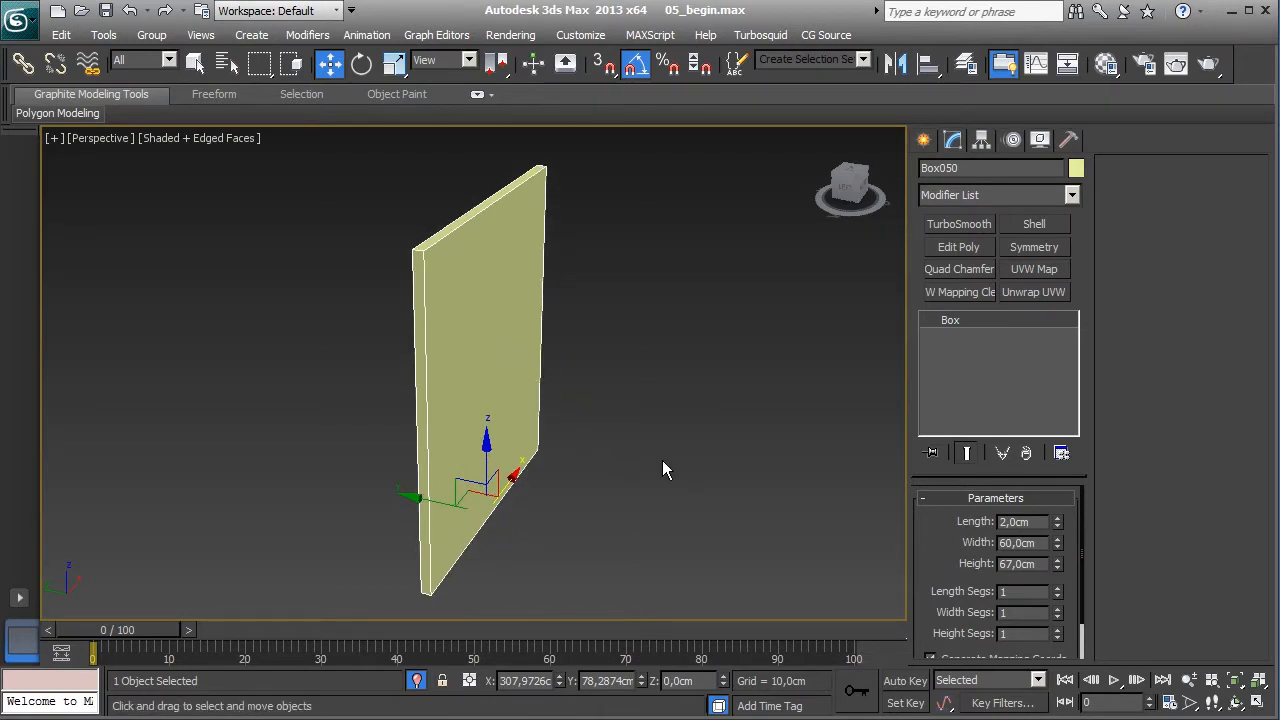
pyautogui.keyDown('alt'); pyautogui.moveTo(583, 430); pyautogui.dragTo(517, 369, button='middle'); pyautogui.keyUp('alt')
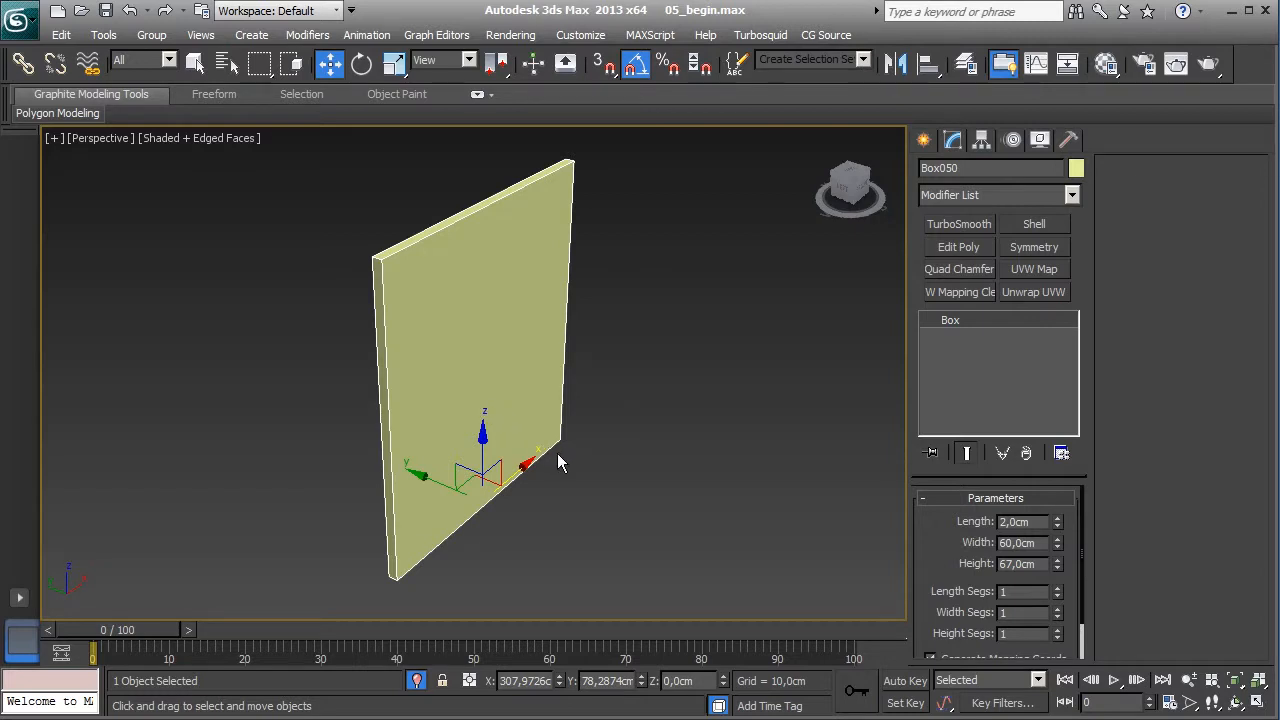
# - Convert the thin panel to an Editable Poly
pyautogui.keyDown('alt'); pyautogui.moveTo(606, 476); pyautogui.dragTo(680, 460, button='middle'); pyautogui.keyUp('alt')
pyautogui.rightClick(955, 319)
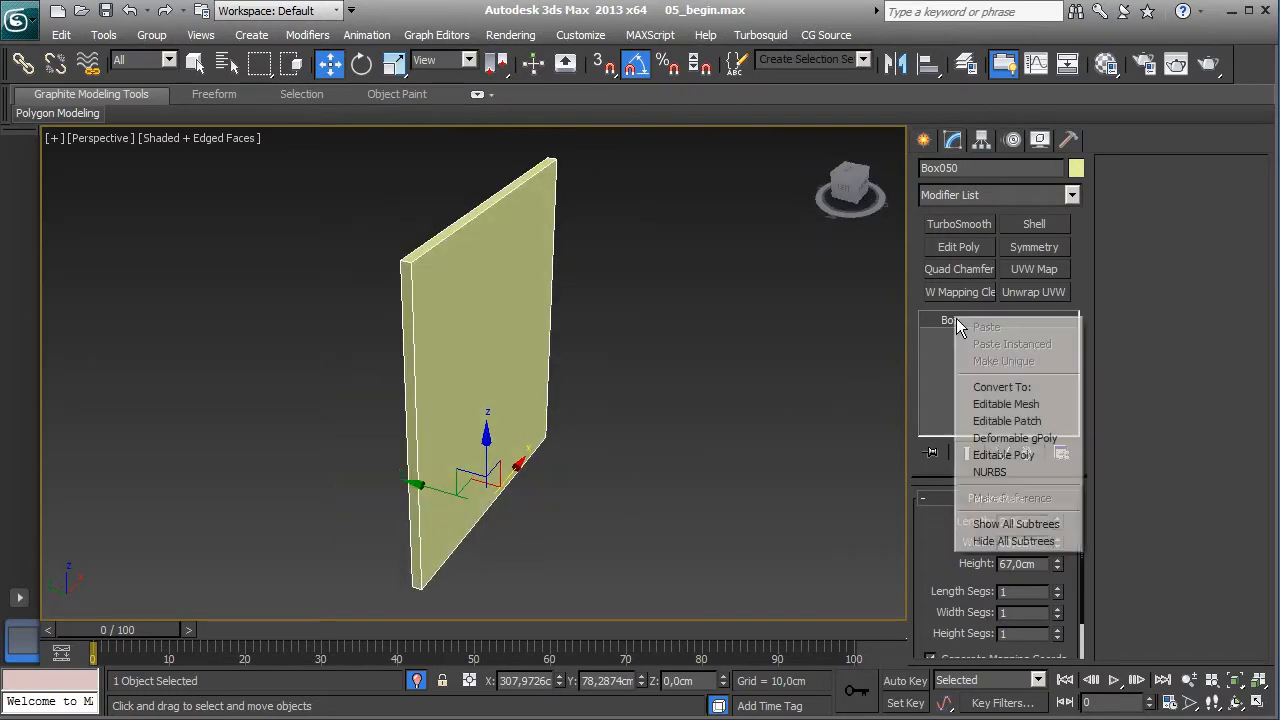
pyautogui.click(1003, 455)
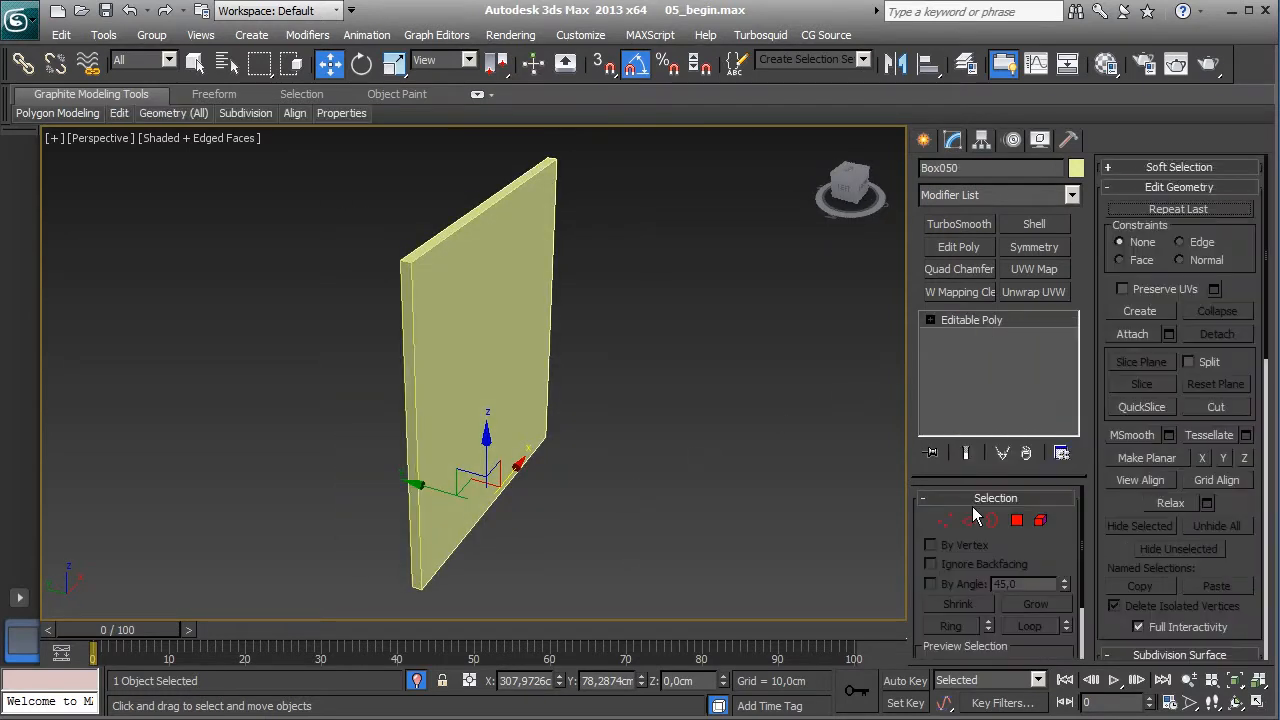
# - Connect the ring of short edges across the panel's thickness with two evenly spaced segments
pyautogui.click(966, 515)
pyautogui.moveTo(612, 394); pyautogui.dragTo(638, 431, button='middle')
pyautogui.scroll(4, 520, 400)
pyautogui.keyDown('alt'); pyautogui.moveTo(472, 354); pyautogui.dragTo(473, 359, button='middle'); pyautogui.keyUp('alt')
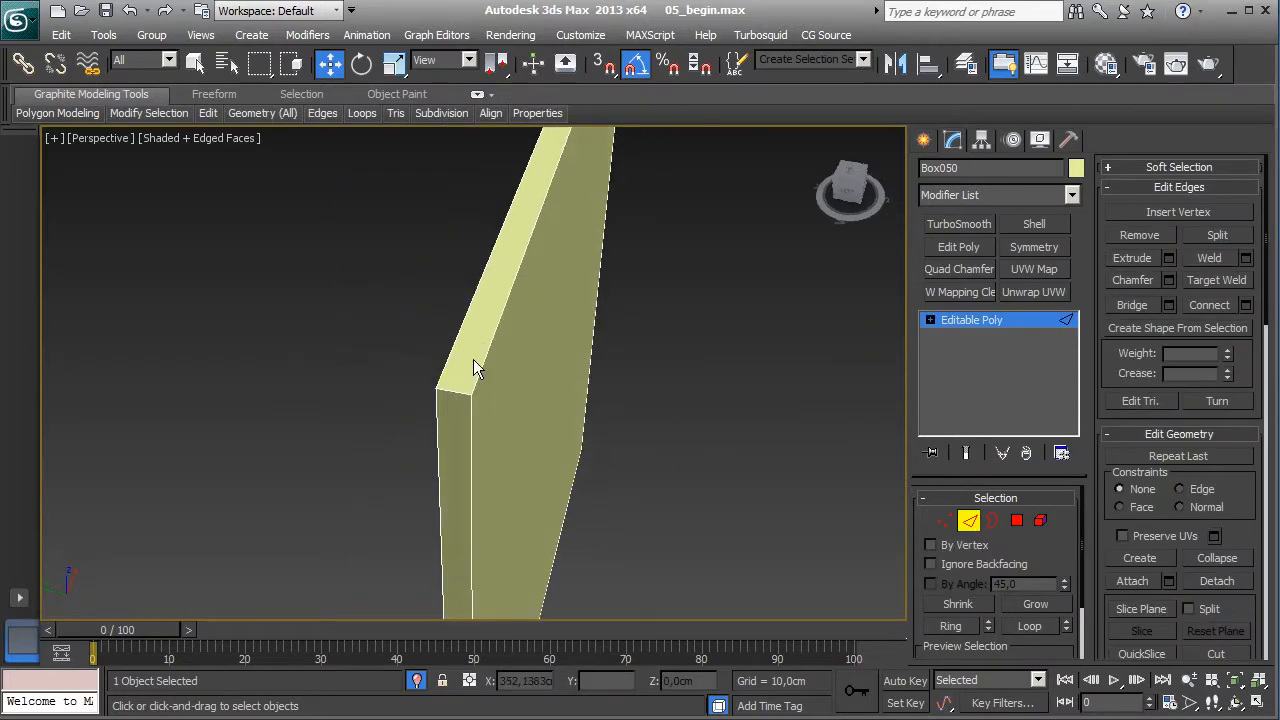
pyautogui.click(461, 399)
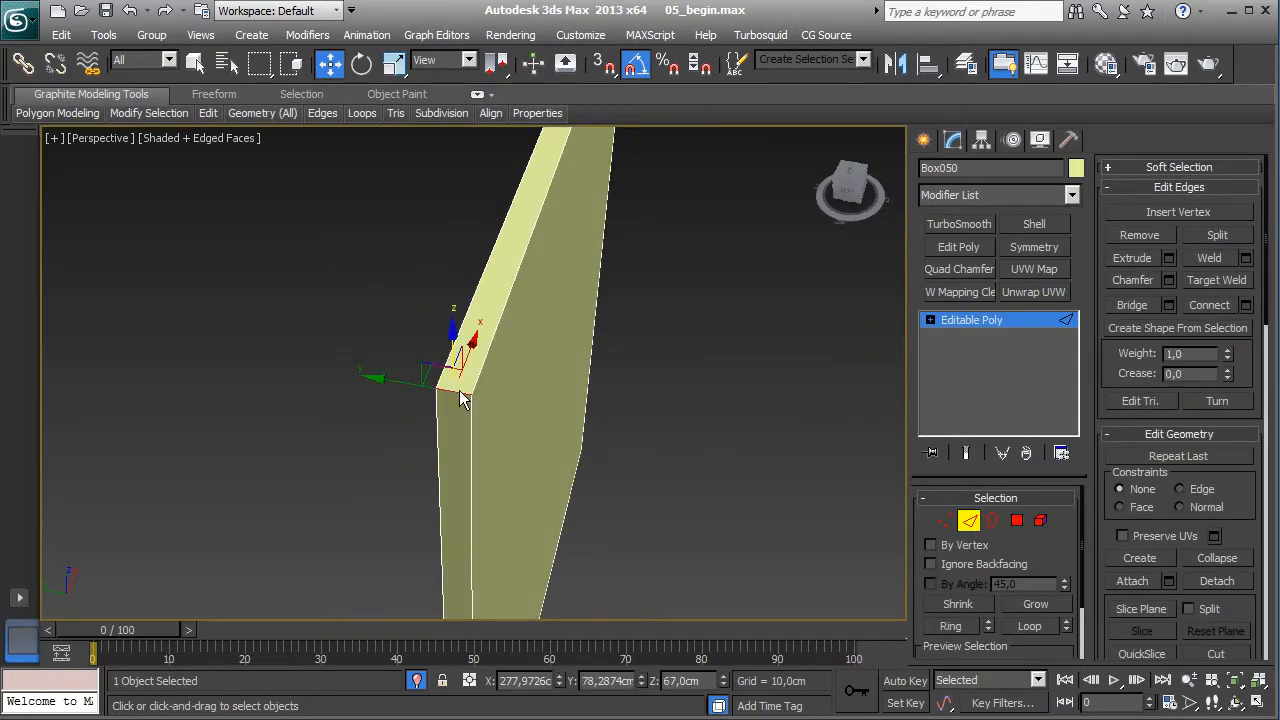
pyautogui.click(951, 627)
pyautogui.click(1245, 305)
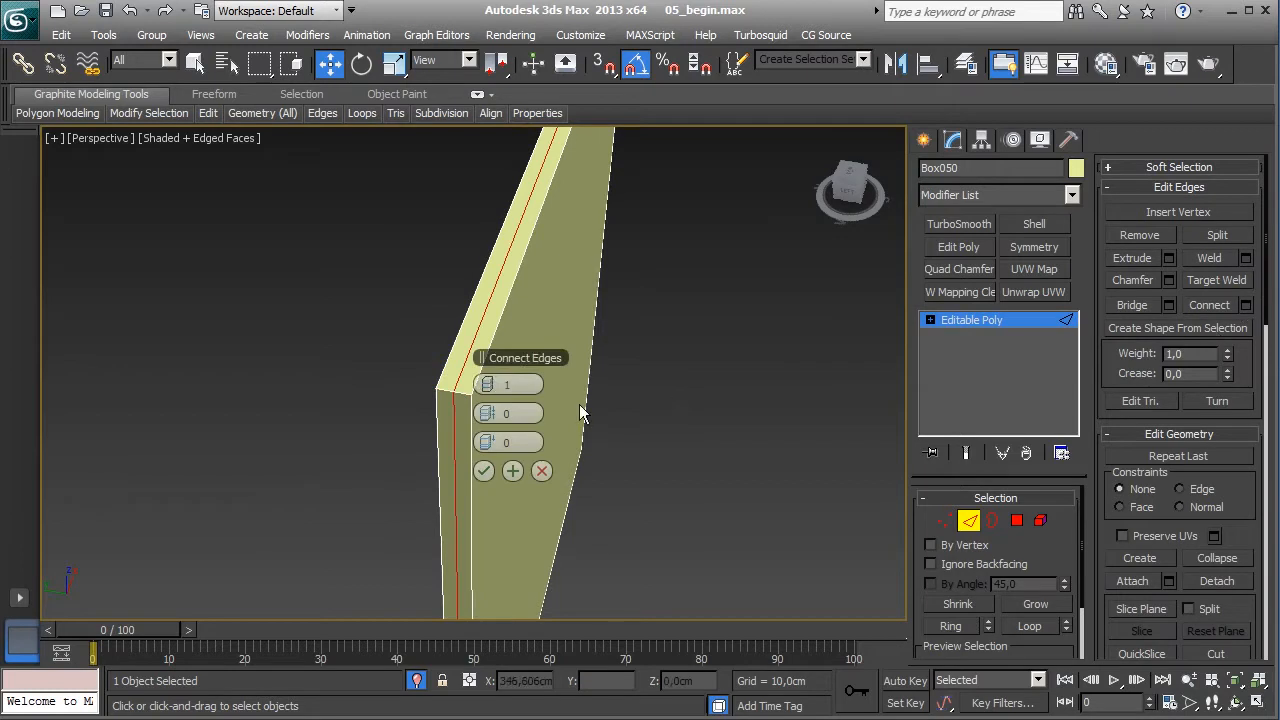
pyautogui.click(496, 382)
pyautogui.click(484, 471)
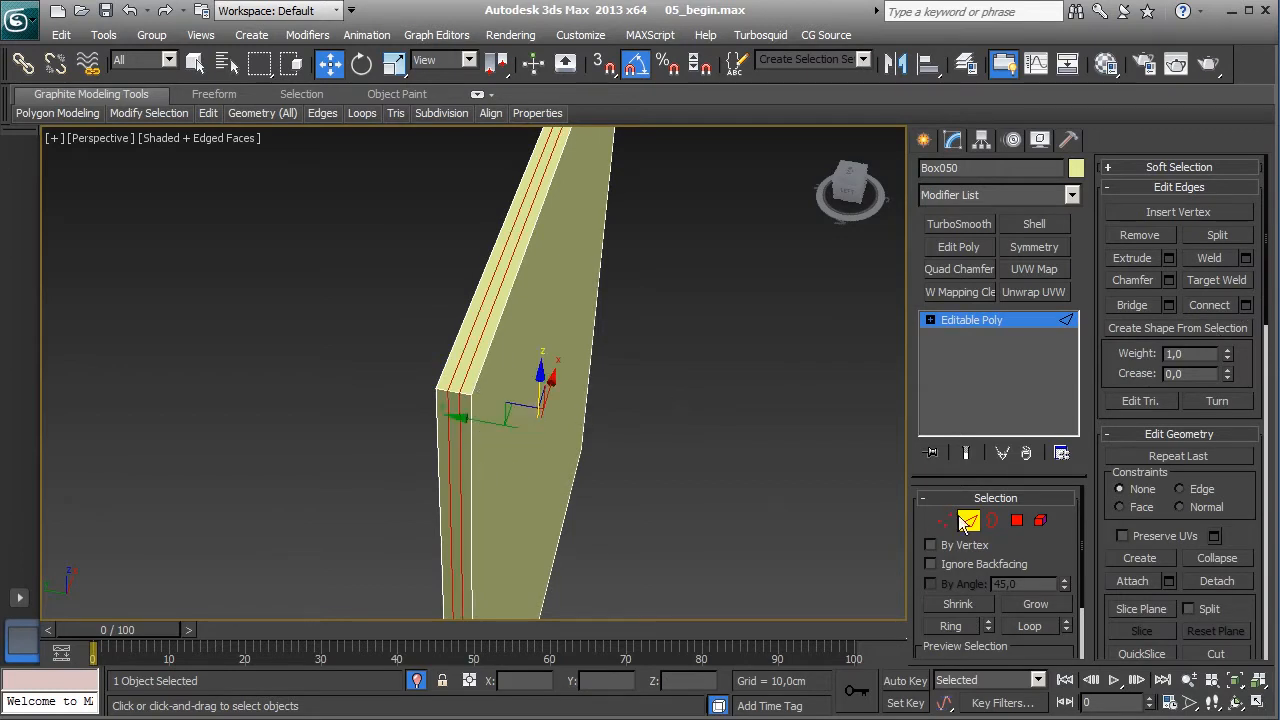
# - Extrude the outer polygon strip on the front side of the panel's top face up by 1 cm
pyautogui.click(1015, 521)
pyautogui.click(486, 340)
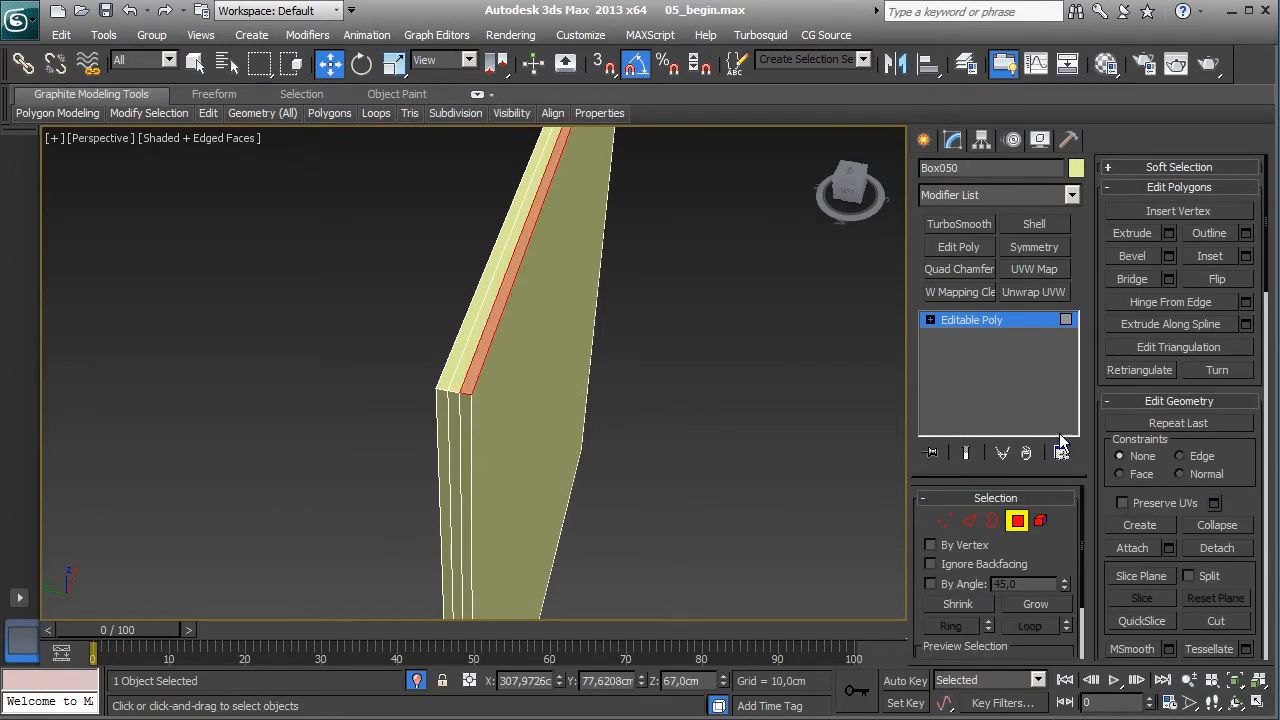
pyautogui.click(1167, 234)
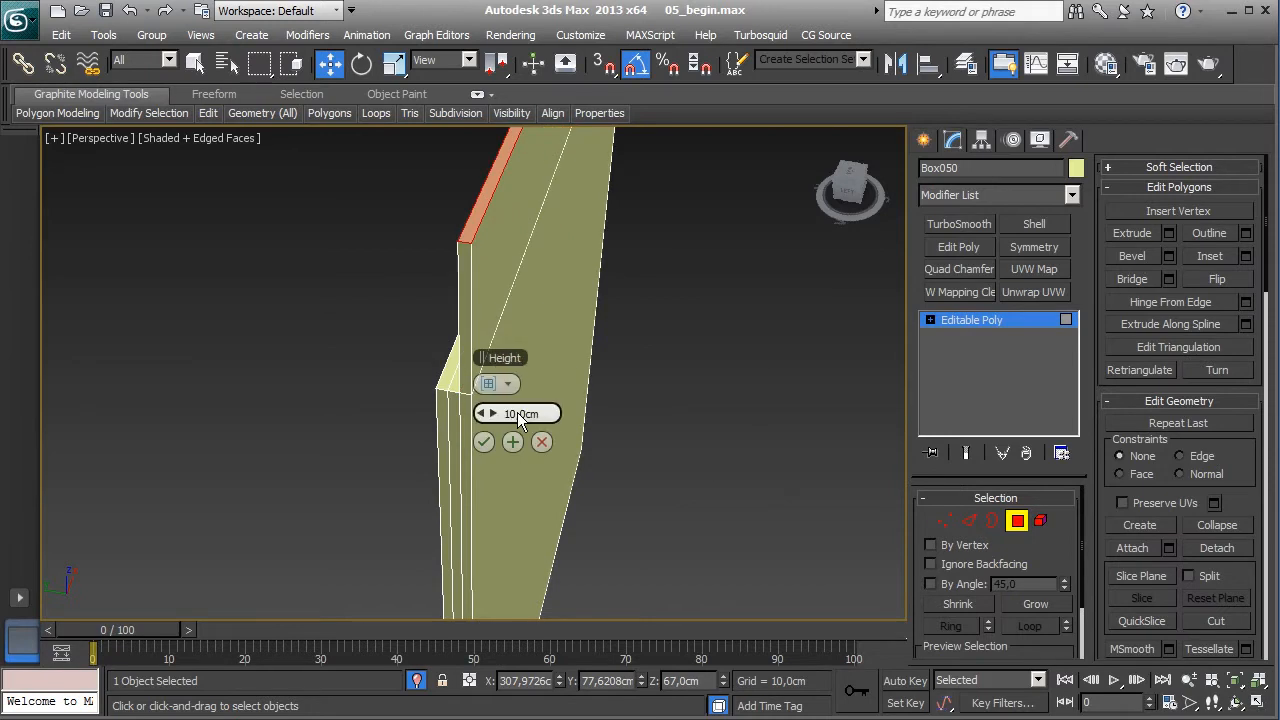
pyautogui.write('1')
pyautogui.press('Return')
pyautogui.click(483, 441)
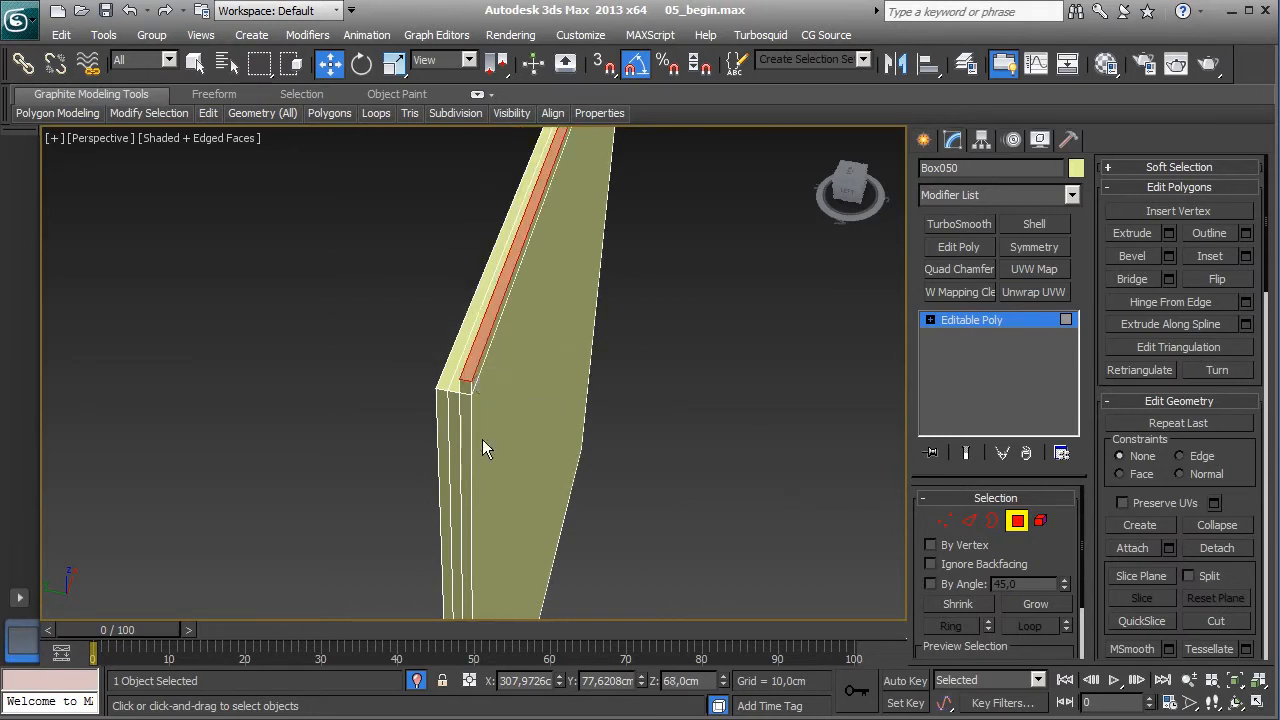
# - Extrude the outer polygon strip on the back side of the panel's top face up by 4 cm
pyautogui.click(443, 379)
pyautogui.click(1167, 233)
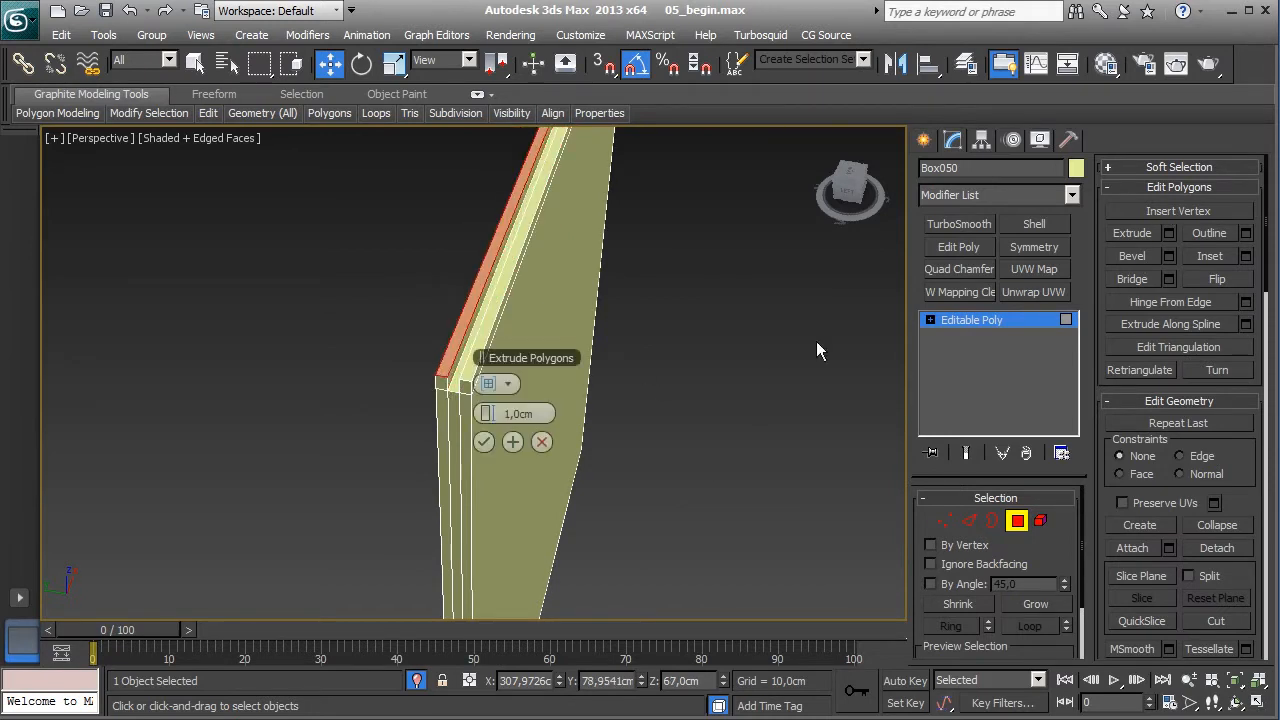
pyautogui.doubleClick(532, 409)
pyautogui.write('4')
pyautogui.press('Return')
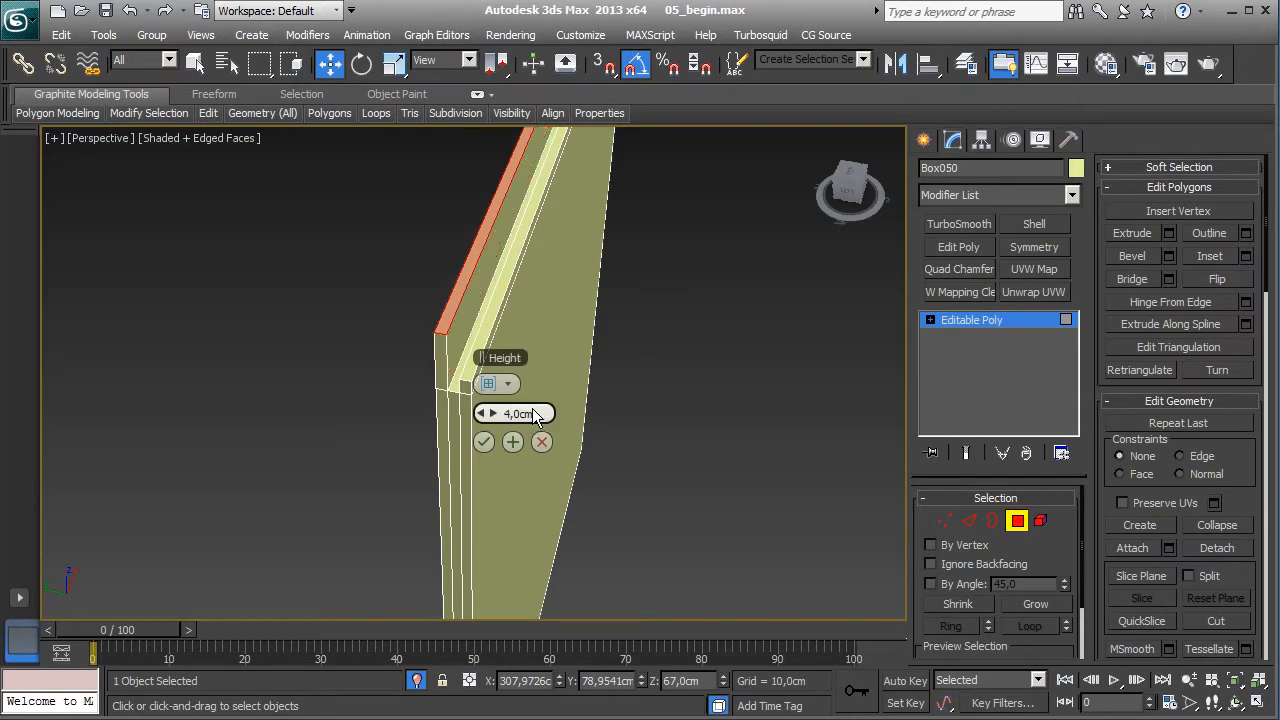
pyautogui.click(487, 445)
# - Remove the two leftover edge loops running vertically along the panel's thin sides
pyautogui.keyDown('alt'); pyautogui.moveTo(591, 452); pyautogui.dragTo(622, 392, button='middle'); pyautogui.keyUp('alt')
pyautogui.scroll(-4, 585, 434)
pyautogui.click(969, 521)
pyautogui.keyDown('alt'); pyautogui.moveTo(594, 440); pyautogui.dragTo(628, 441, button='middle'); pyautogui.keyUp('alt')
pyautogui.scroll(3, 628, 441)
pyautogui.click(460, 482)
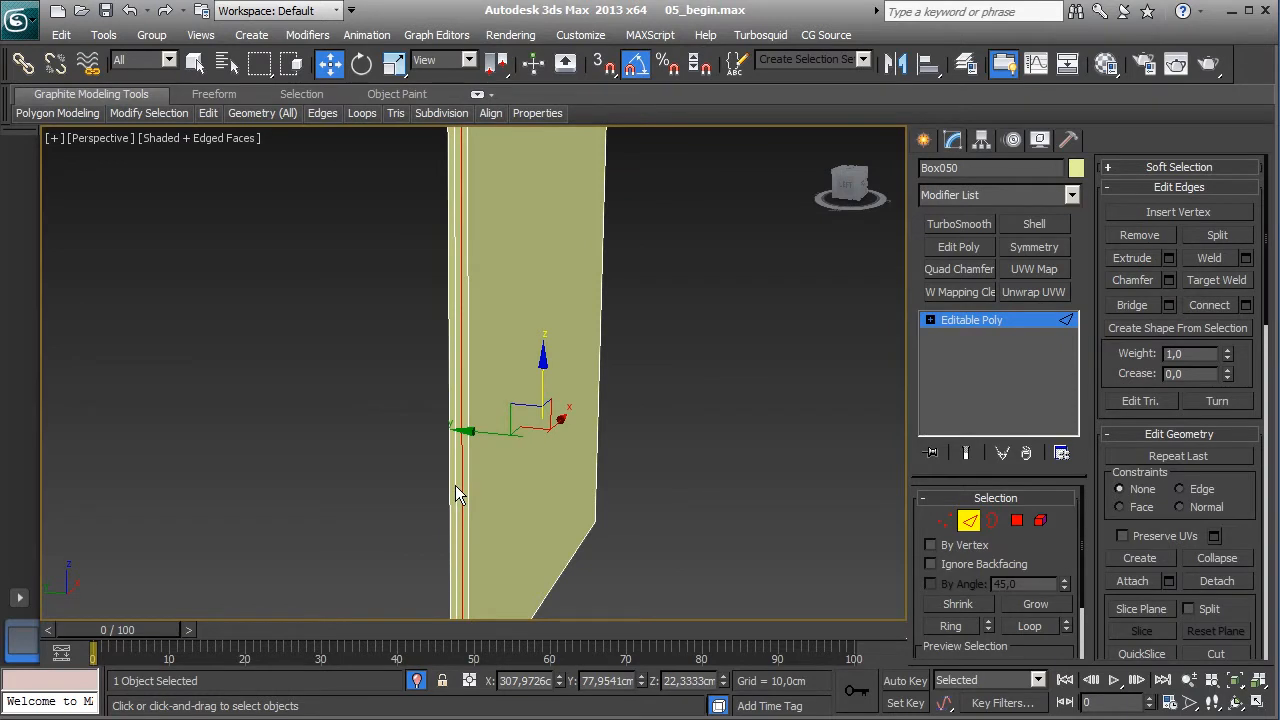
pyautogui.doubleClick(456, 485)
pyautogui.keyDown('alt'); pyautogui.moveTo(456, 485); pyautogui.dragTo(600, 423, button='middle'); pyautogui.keyUp('alt')
pyautogui.keyDown('alt'); pyautogui.moveTo(537, 326); pyautogui.dragTo(541, 403, button='middle'); pyautogui.keyUp('alt')
pyautogui.scroll(3, 540, 357)
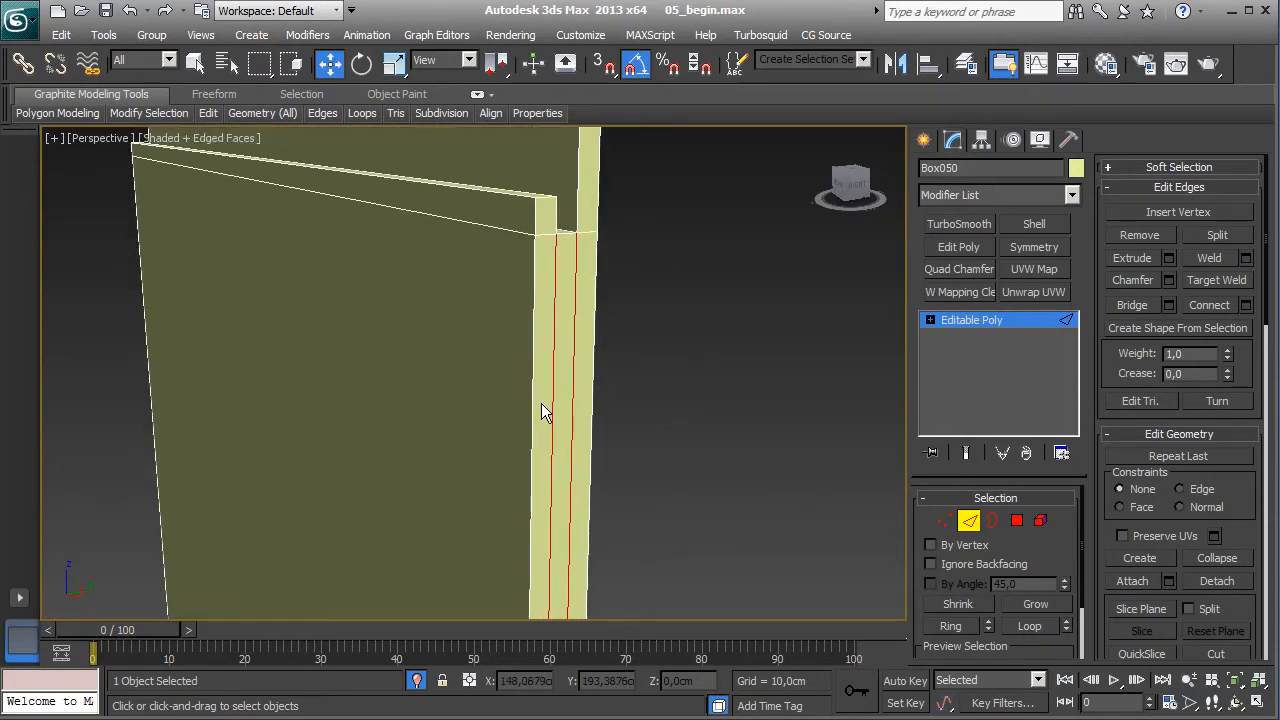
pyautogui.click(541, 403)
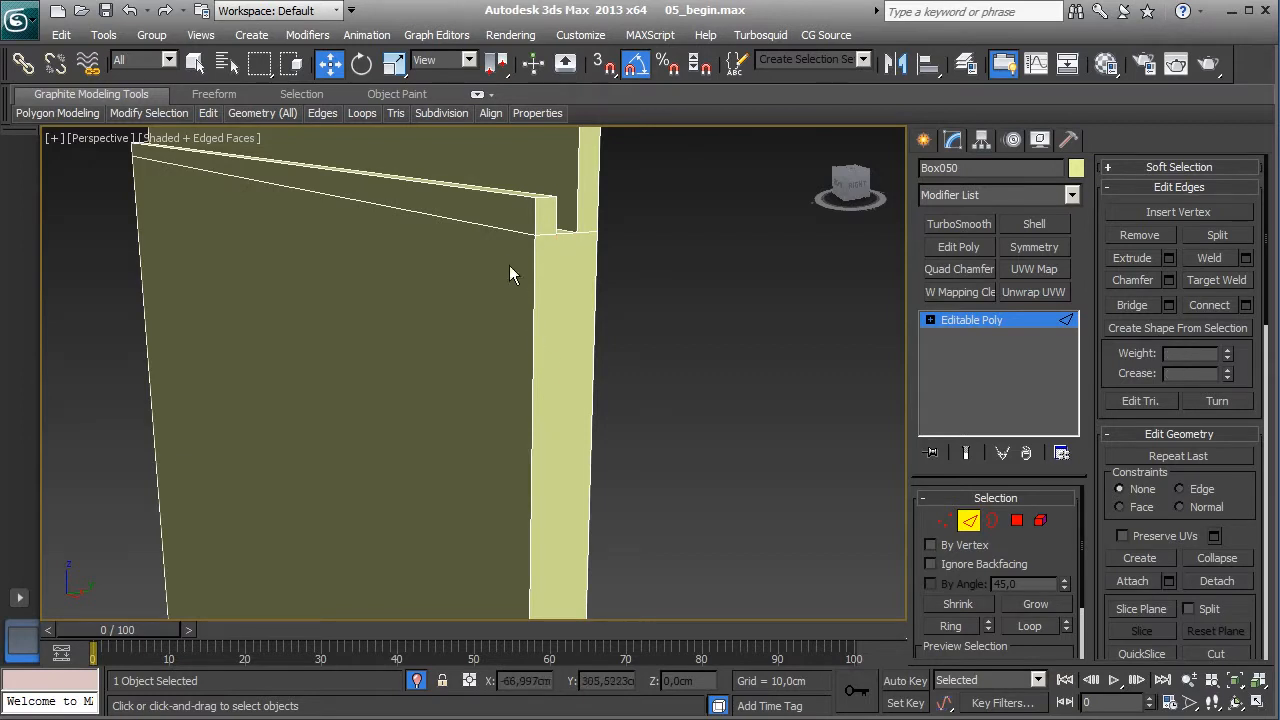
# - Remove the leftover horizontal edges around the panel at the base of the two extruded lips
pyautogui.click(510, 227)
pyautogui.keyDown('alt'); pyautogui.moveTo(510, 227); pyautogui.dragTo(497, 272, button='middle'); pyautogui.keyUp('alt')
pyautogui.keyDown('alt'); pyautogui.moveTo(152, 301); pyautogui.dragTo(340, 328, button='middle'); pyautogui.keyUp('alt')
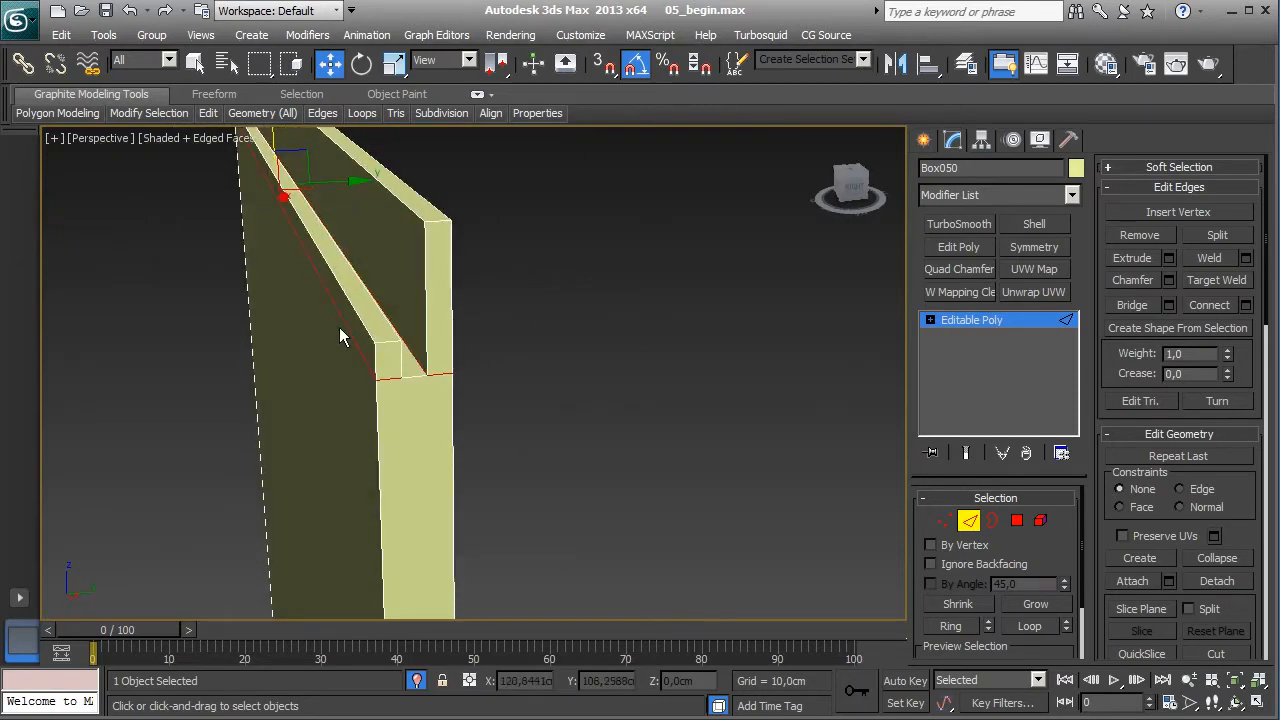
pyautogui.keyDown('alt'); pyautogui.moveTo(415, 358); pyautogui.dragTo(187, 336, button='middle'); pyautogui.keyUp('alt')
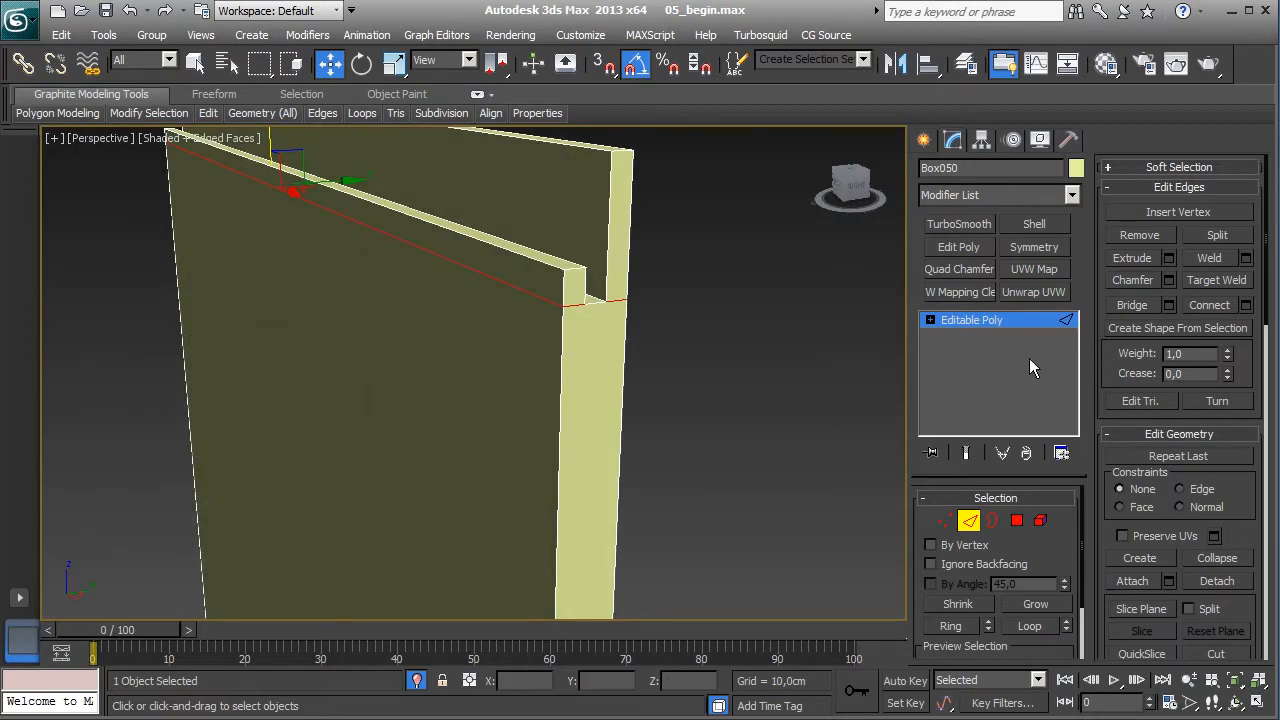
pyautogui.hotkey('ctrl', 'd')
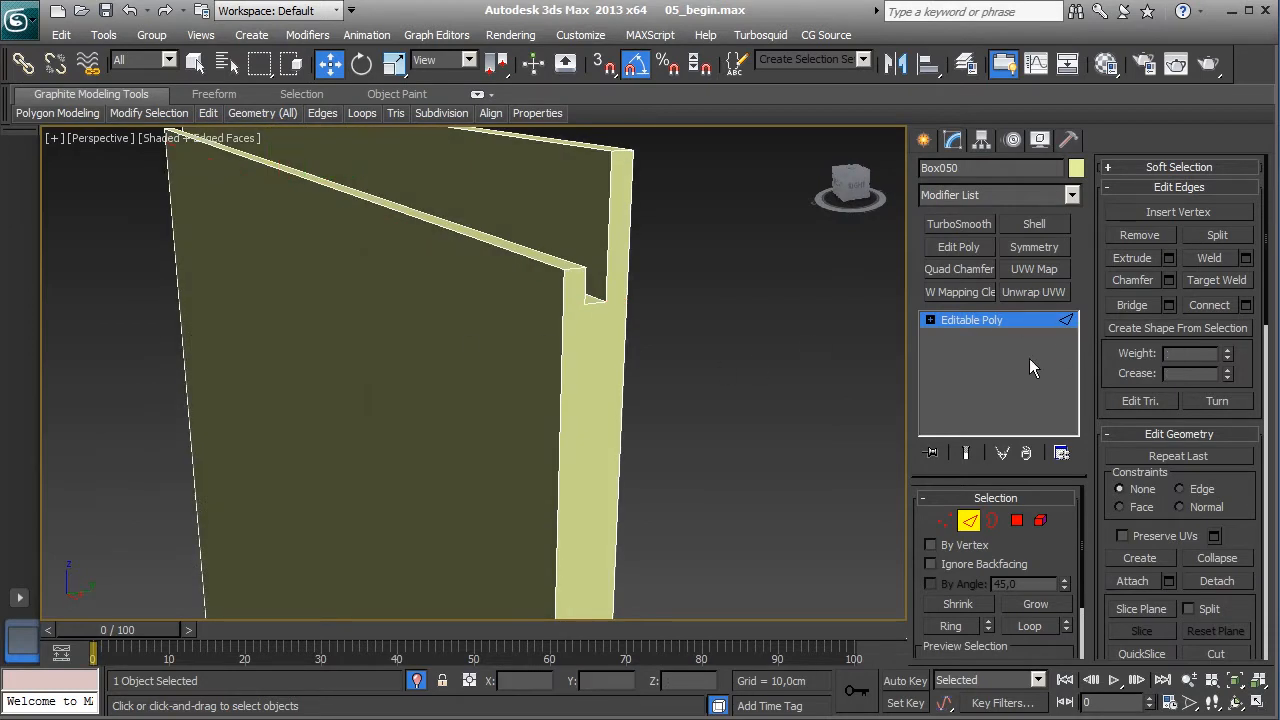
# - Select all of the panel's edges, then deselect the ones bordering its back face
pyautogui.scroll(-5, 520, 440)
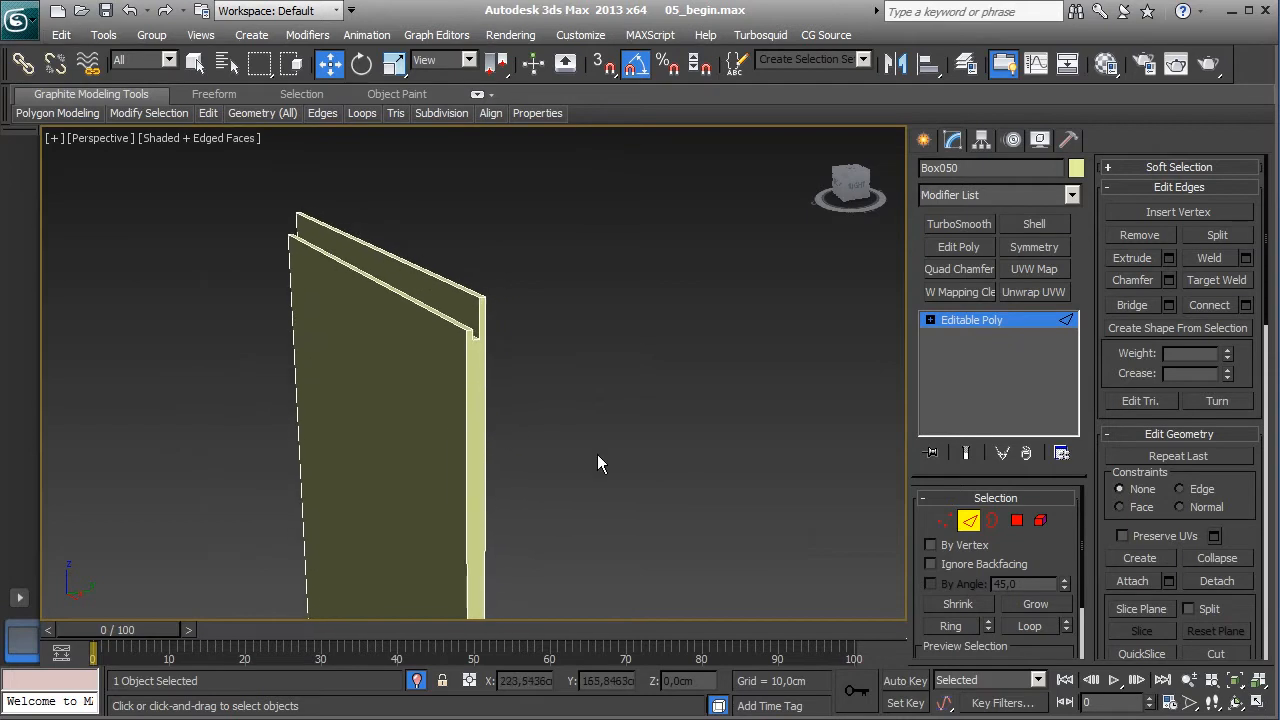
pyautogui.hotkey('ctrl', 'a')
pyautogui.moveTo(538, 378); pyautogui.dragTo(609, 401, button='middle')
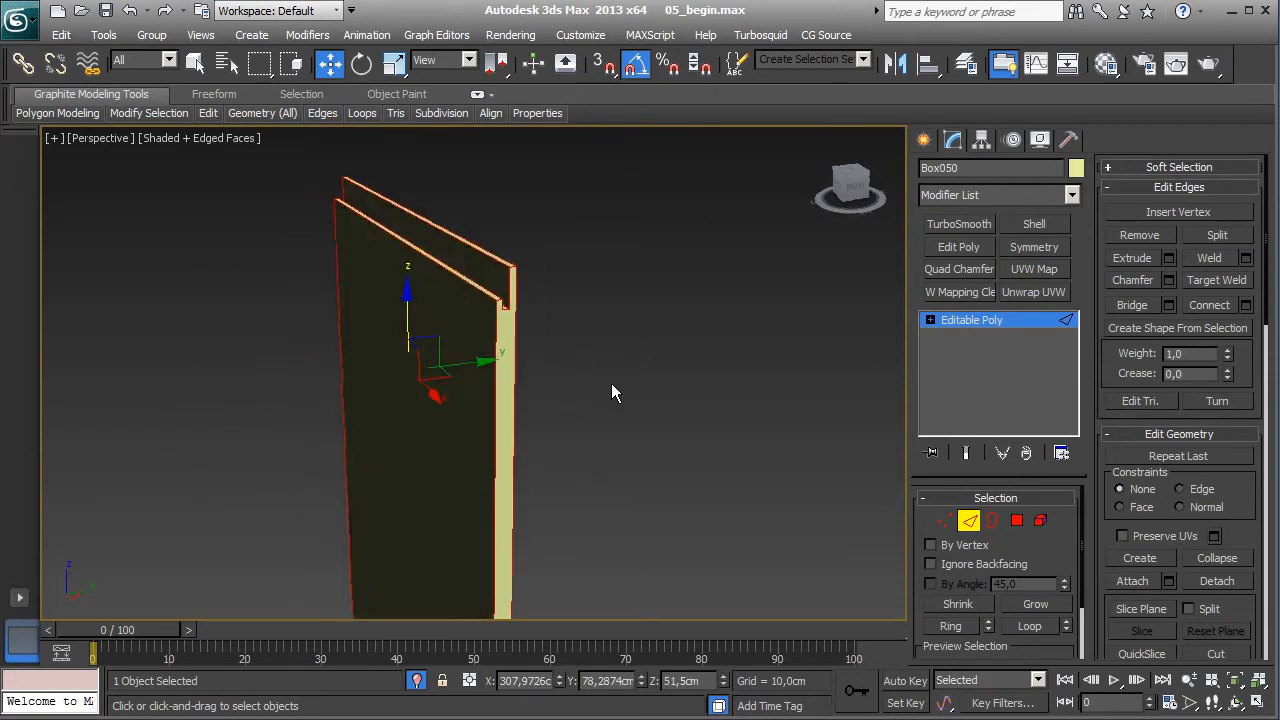
pyautogui.scroll(4, 600, 393)
pyautogui.scroll(-4, 560, 375)
pyautogui.keyDown('alt'); pyautogui.moveTo(352, 403); pyautogui.dragTo(314, 413); pyautogui.keyUp('alt')
pyautogui.scroll(-3, 312, 413)
pyautogui.moveTo(312, 413); pyautogui.dragTo(591, 414, button='middle')
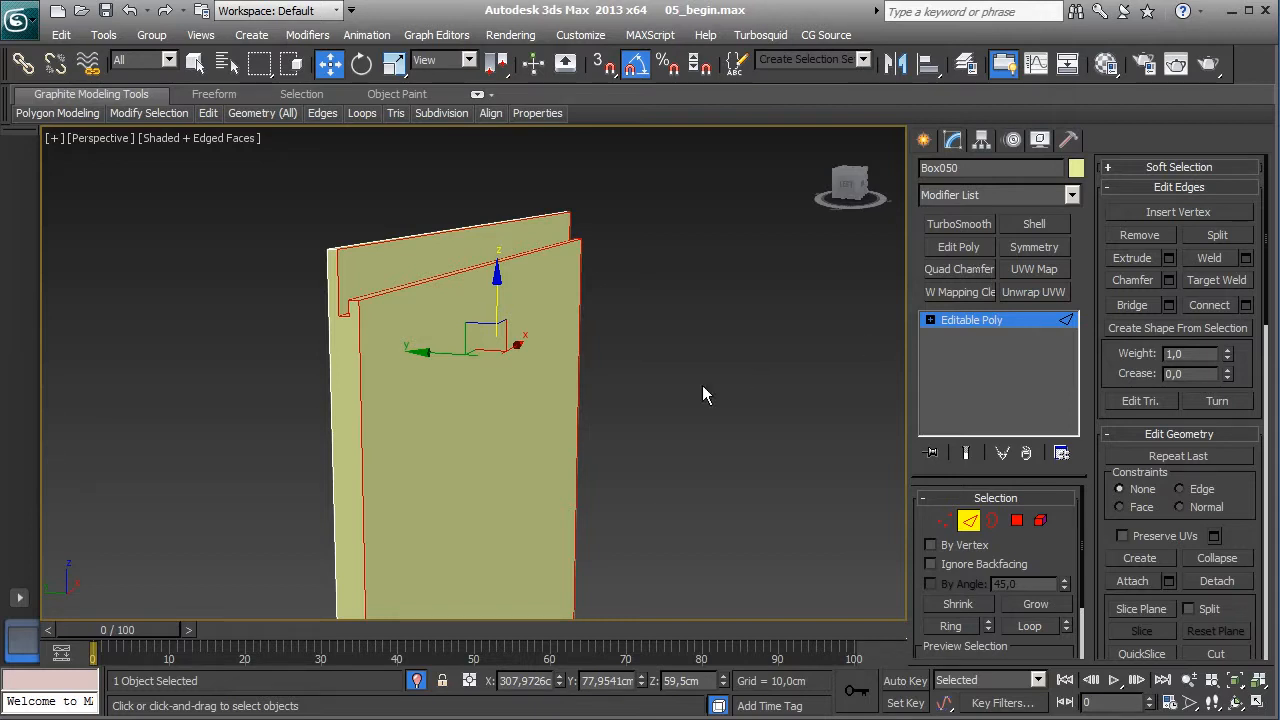
pyautogui.moveTo(704, 443); pyautogui.dragTo(704, 400, button='middle')
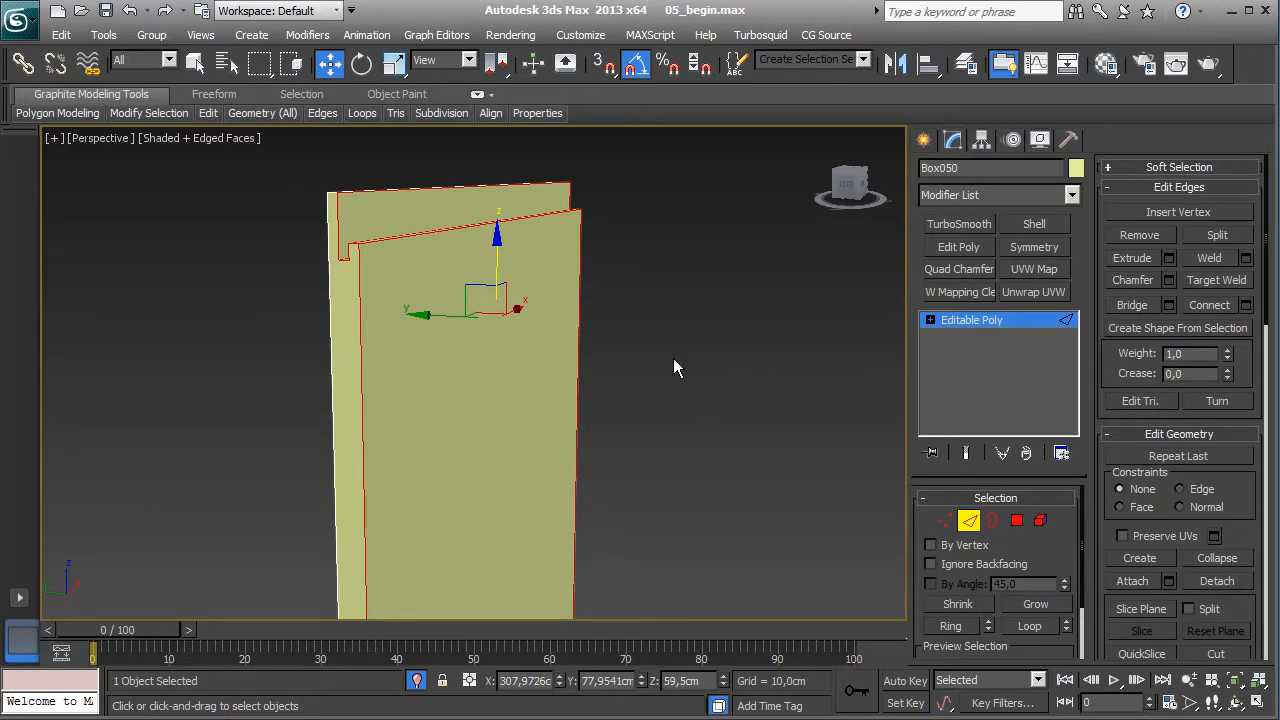
pyautogui.keyDown('alt'); pyautogui.moveTo(659, 409); pyautogui.dragTo(608, 449, button='middle'); pyautogui.keyUp('alt')
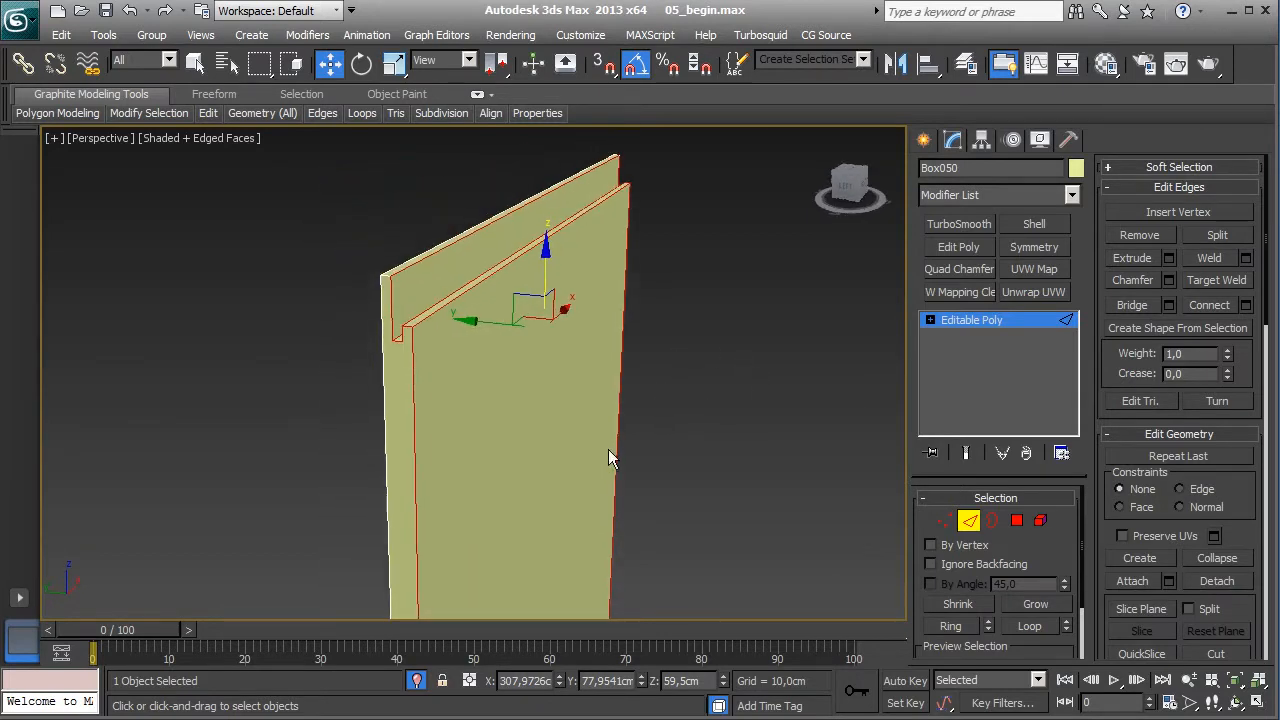
# - Apply a Quad Chamfer with amount 0,2 and 2 iterations to the selected edges, then collapse the whole modifier stack
pyautogui.click(965, 268)
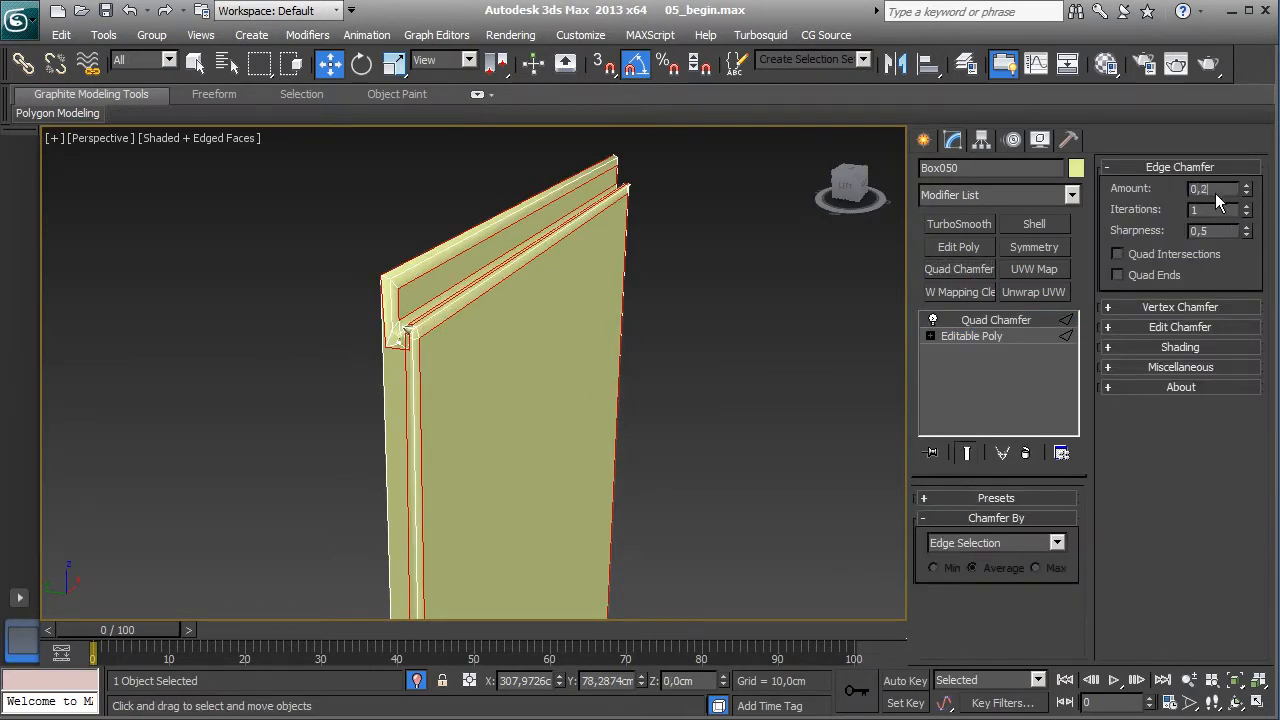
pyautogui.press('Return')
pyautogui.click(1246, 205)
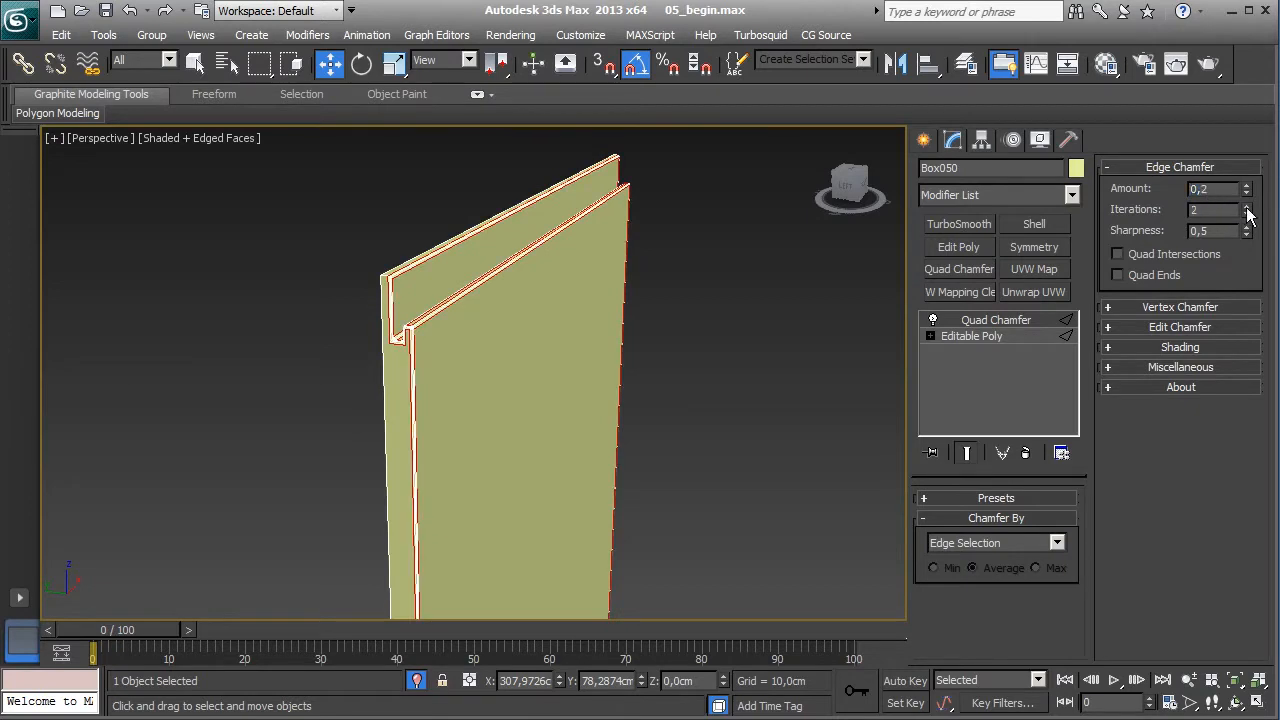
pyautogui.rightClick(1000, 322)
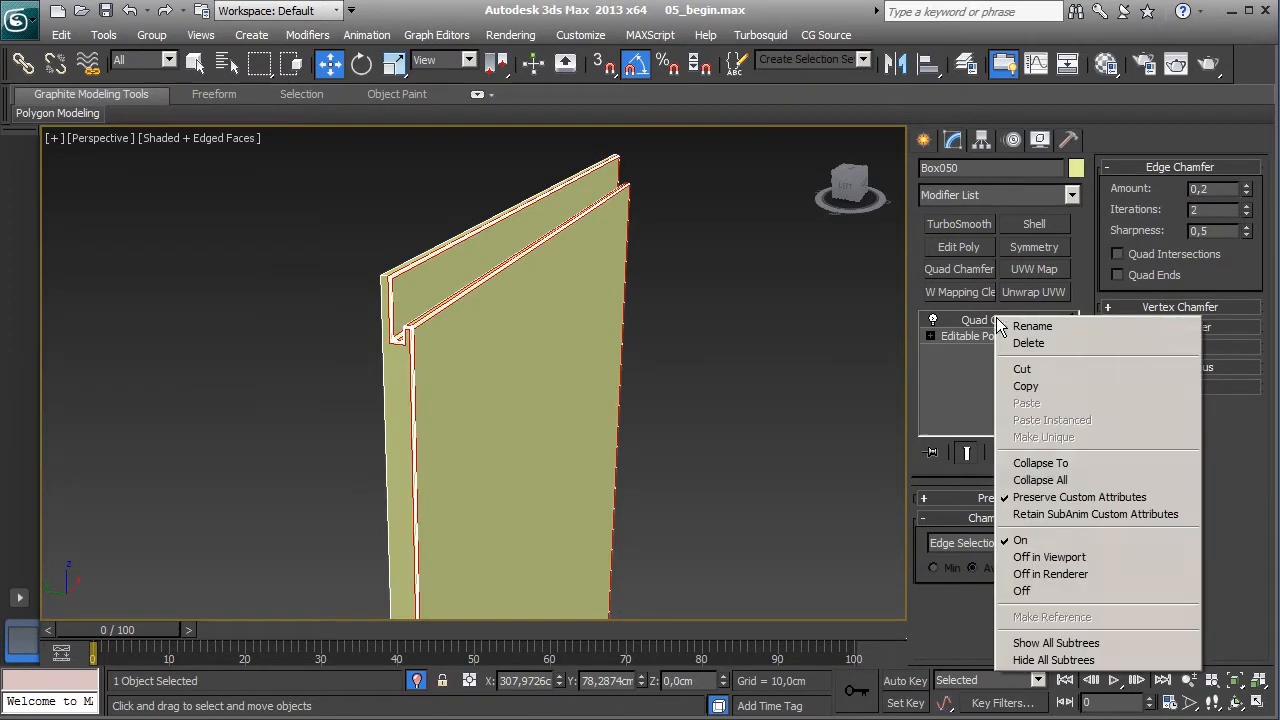
pyautogui.click(1045, 481)
pyautogui.click(731, 425)
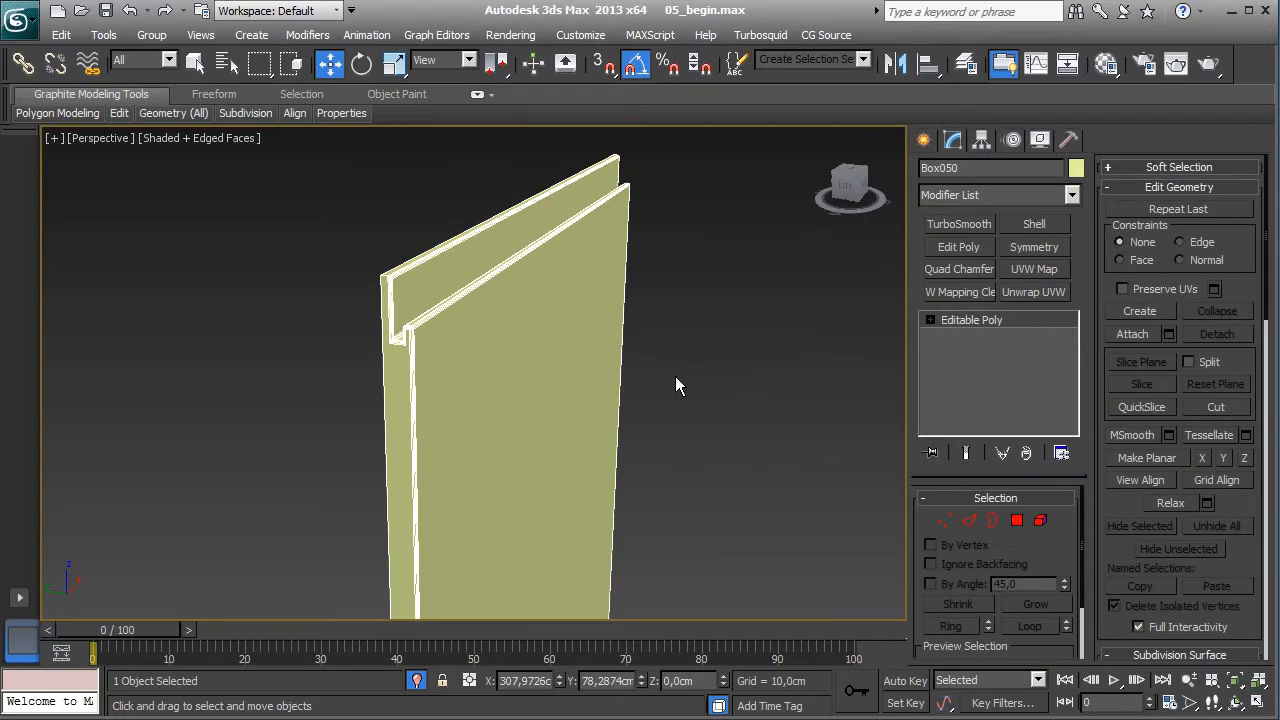
# - Exit isolation and move the panel to the lower left corner of the tall teal cabinet, about 24 cm above the floor
pyautogui.hotkey('alt', 'q')
pyautogui.keyDown('alt'); pyautogui.moveTo(558, 397); pyautogui.dragTo(564, 546, button='middle'); pyautogui.keyUp('alt')
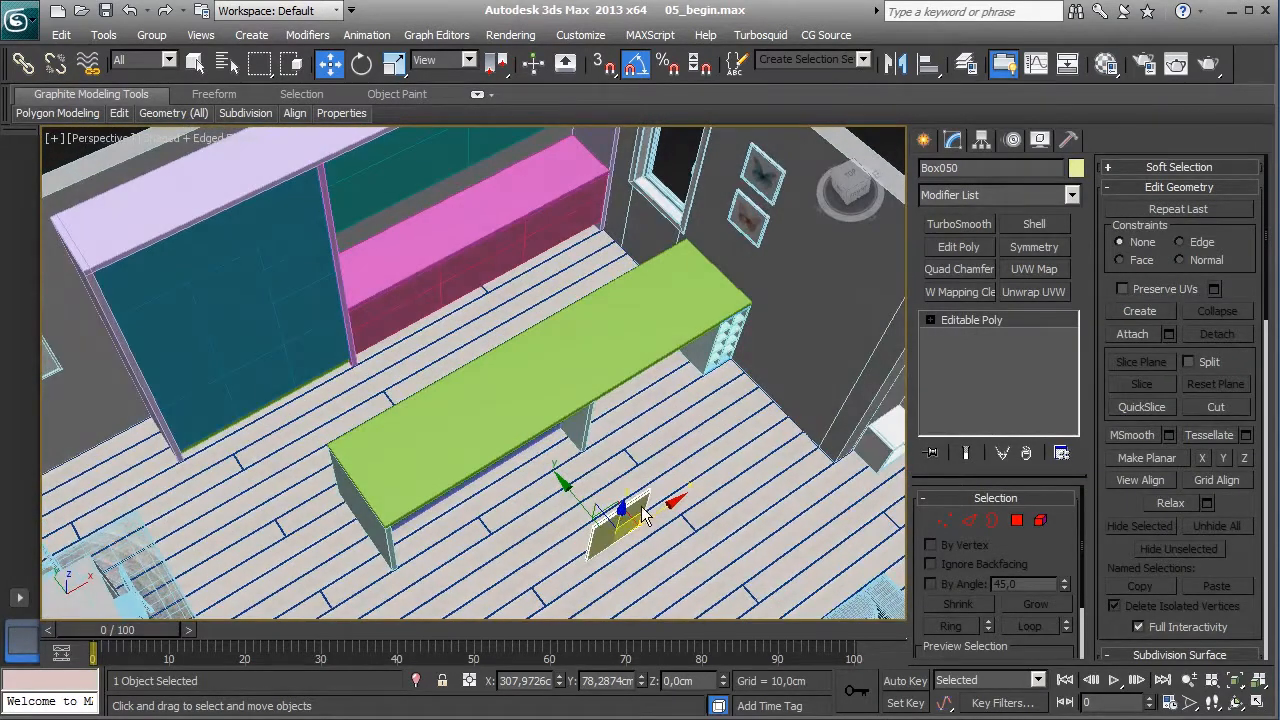
pyautogui.keyDown('alt'); pyautogui.moveTo(641, 510); pyautogui.dragTo(641, 538, button='middle'); pyautogui.keyUp('alt')
pyautogui.moveTo(634, 503); pyautogui.dragTo(233, 390)
pyautogui.keyDown('alt'); pyautogui.moveTo(290, 398); pyautogui.dragTo(228, 349, button='middle'); pyautogui.keyUp('alt')
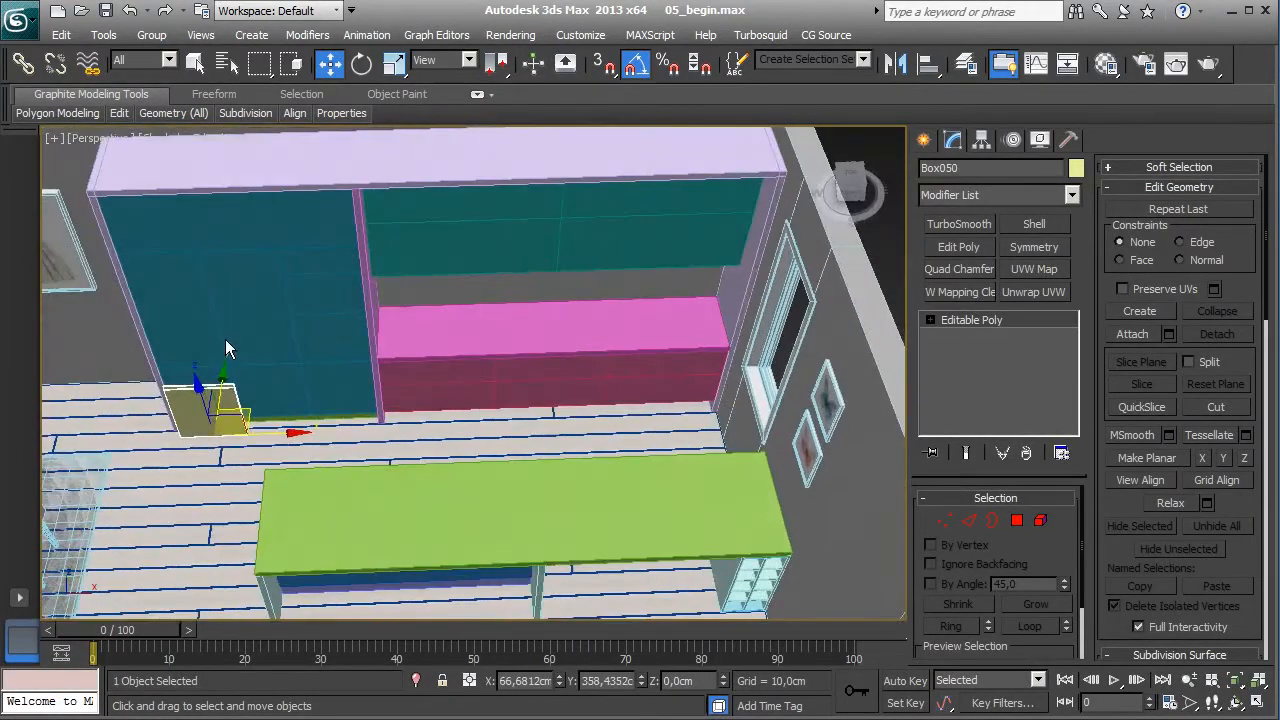
pyautogui.moveTo(200, 393); pyautogui.dragTo(199, 375)
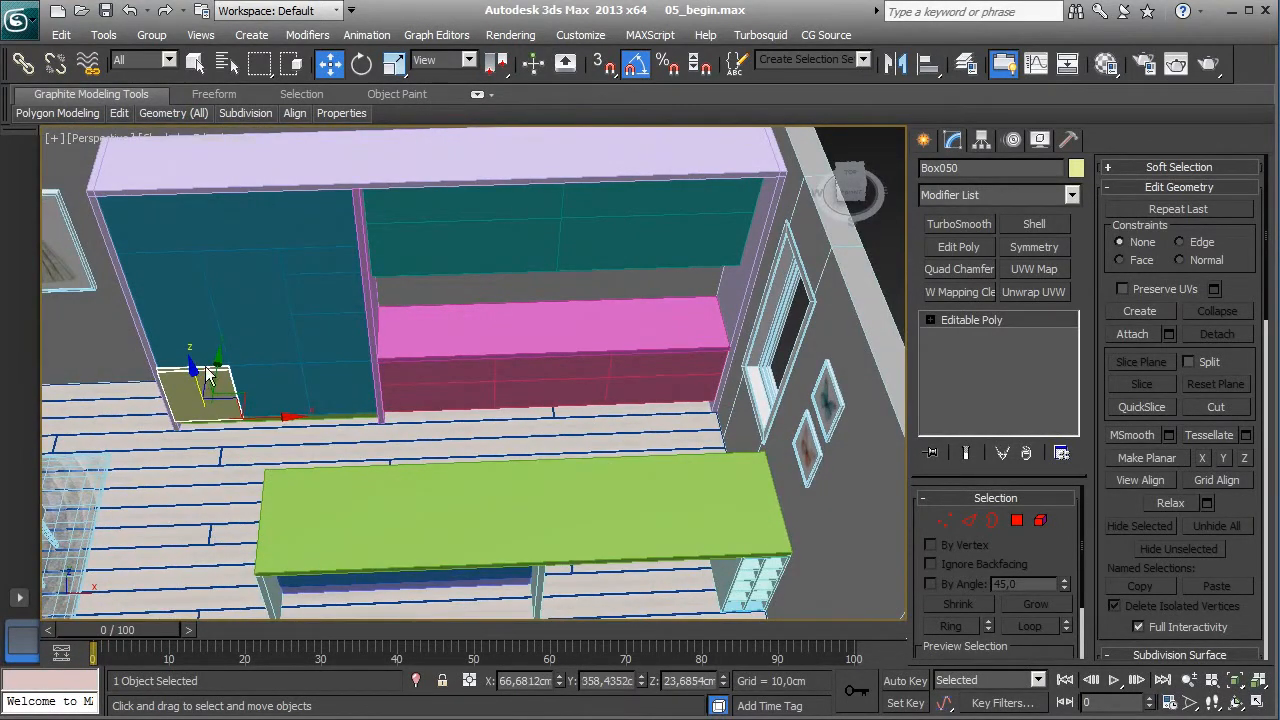
# - Hide the Dining Room, Living Room and Walls layers
pyautogui.click(965, 63)
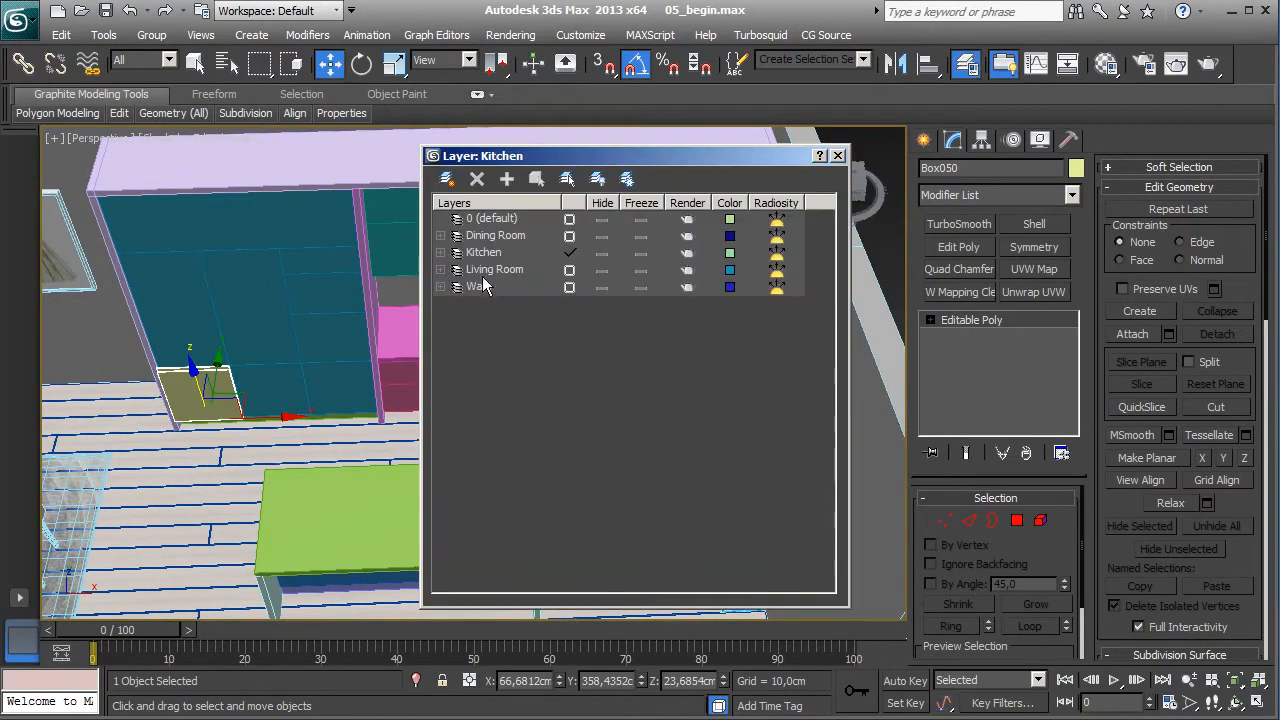
pyautogui.click(601, 236)
pyautogui.click(603, 270)
pyautogui.click(604, 287)
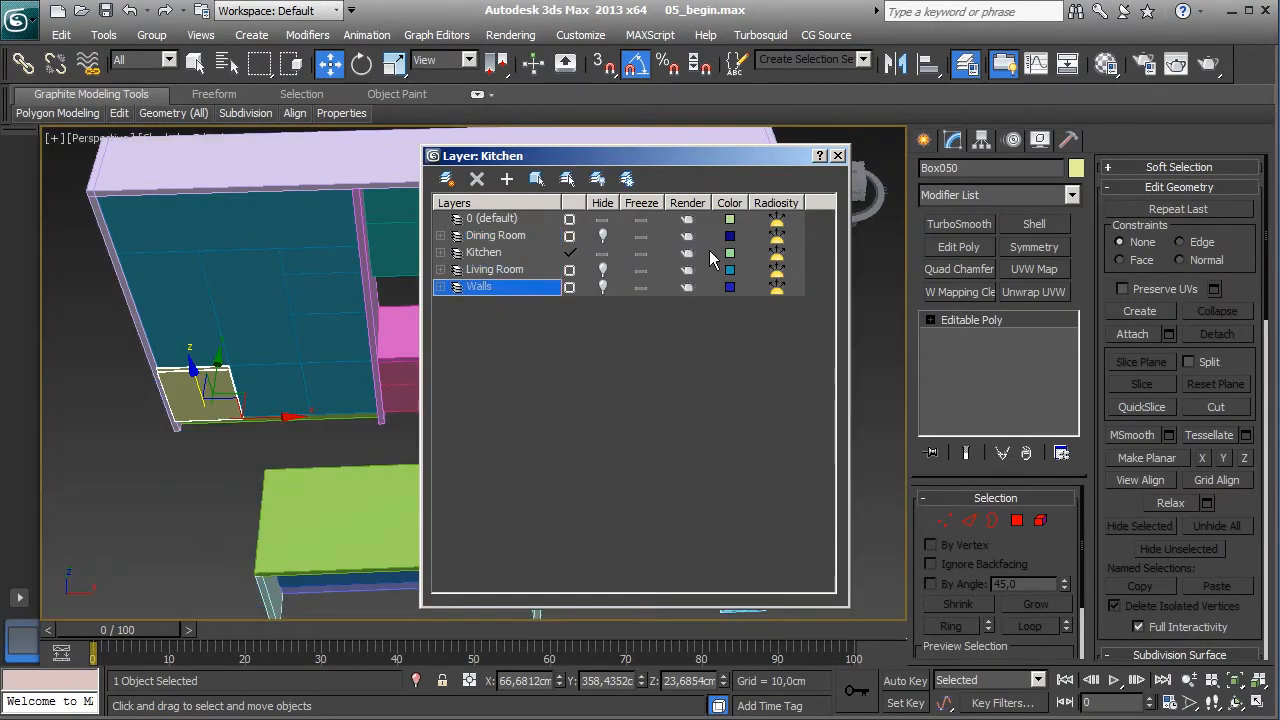
# - Close the layer list and snap the door panel's upper corner to the matching corner of the tall cabinet's lower left compartment
pyautogui.click(838, 156)
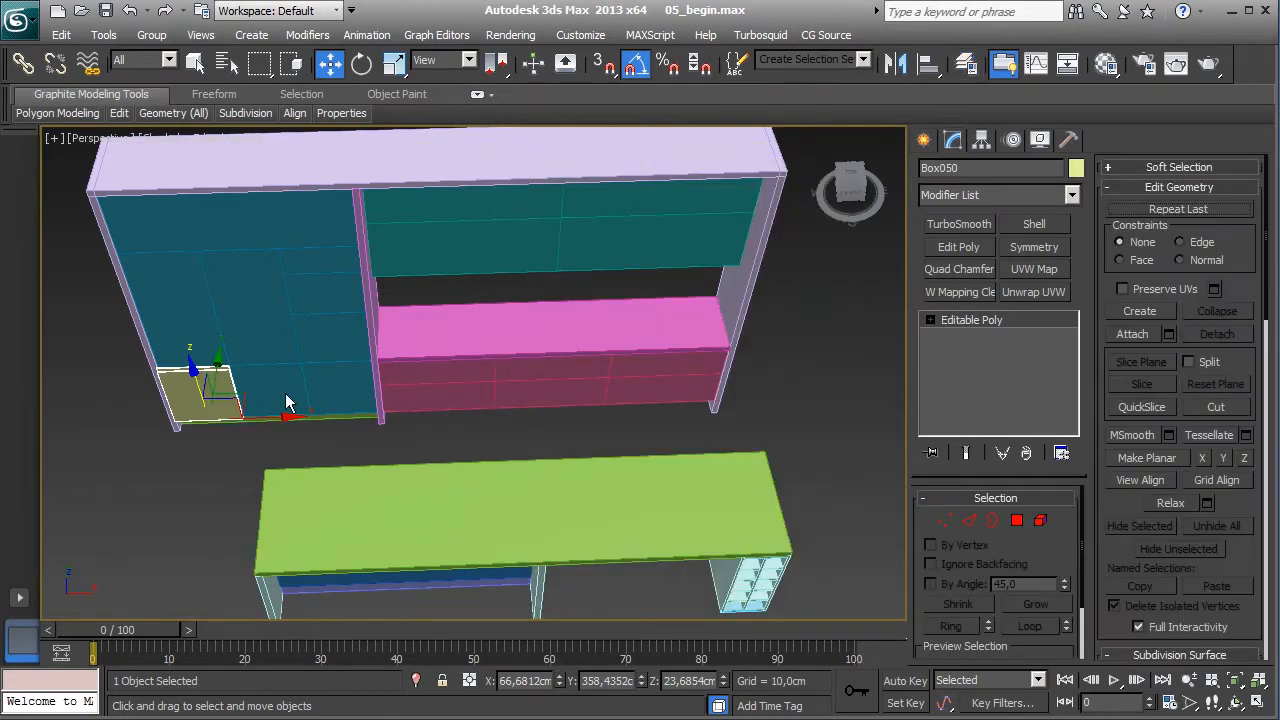
pyautogui.press('z')
pyautogui.keyDown('alt'); pyautogui.moveTo(470, 425); pyautogui.dragTo(402, 345, button='middle'); pyautogui.keyUp('alt')
pyautogui.moveTo(505, 260); pyautogui.dragTo(446, 376, button='middle')
pyautogui.scroll(3, 450, 372)
pyautogui.moveTo(490, 325); pyautogui.dragTo(320, 475, button='middle')
pyautogui.scroll(-3, 370, 433)
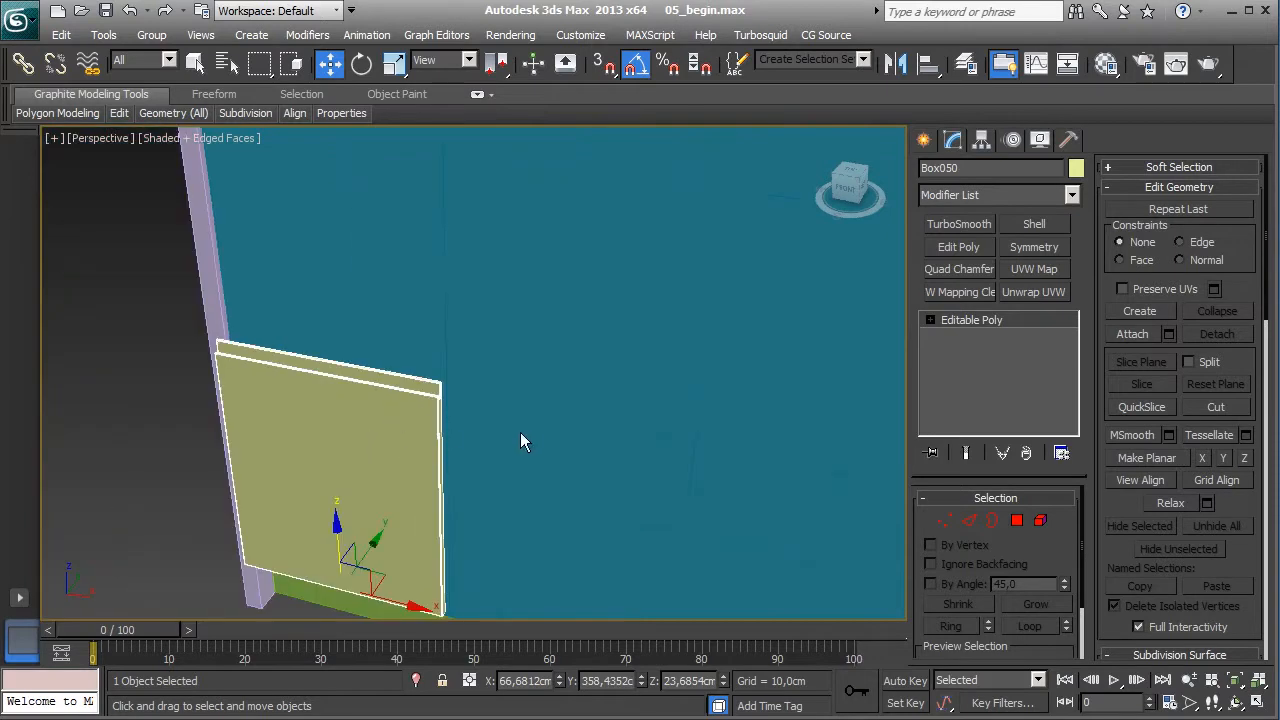
pyautogui.keyDown('alt'); pyautogui.moveTo(528, 419); pyautogui.dragTo(506, 449, button='middle'); pyautogui.keyUp('alt')
pyautogui.scroll(5, 506, 449)
pyautogui.scroll(2, 364, 471)
pyautogui.moveTo(329, 416); pyautogui.dragTo(368, 397, button='middle')
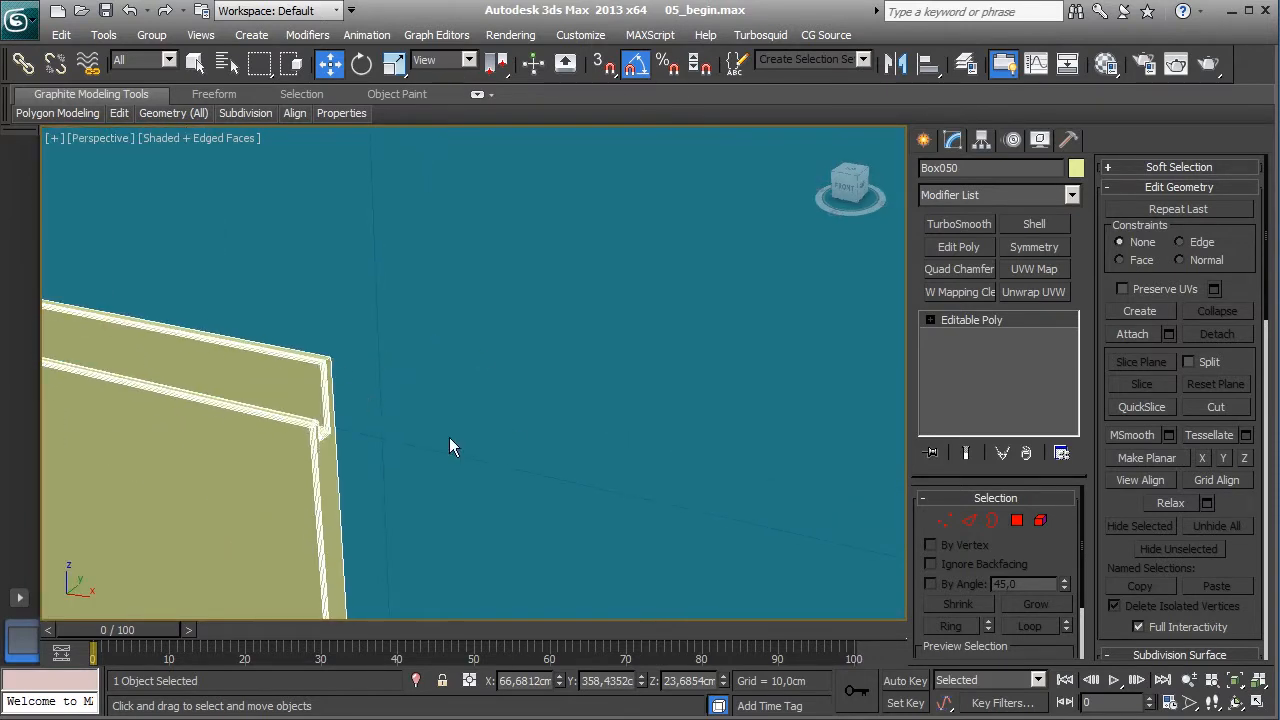
pyautogui.press('s')
pyautogui.moveTo(449, 437); pyautogui.dragTo(383, 371, button='middle')
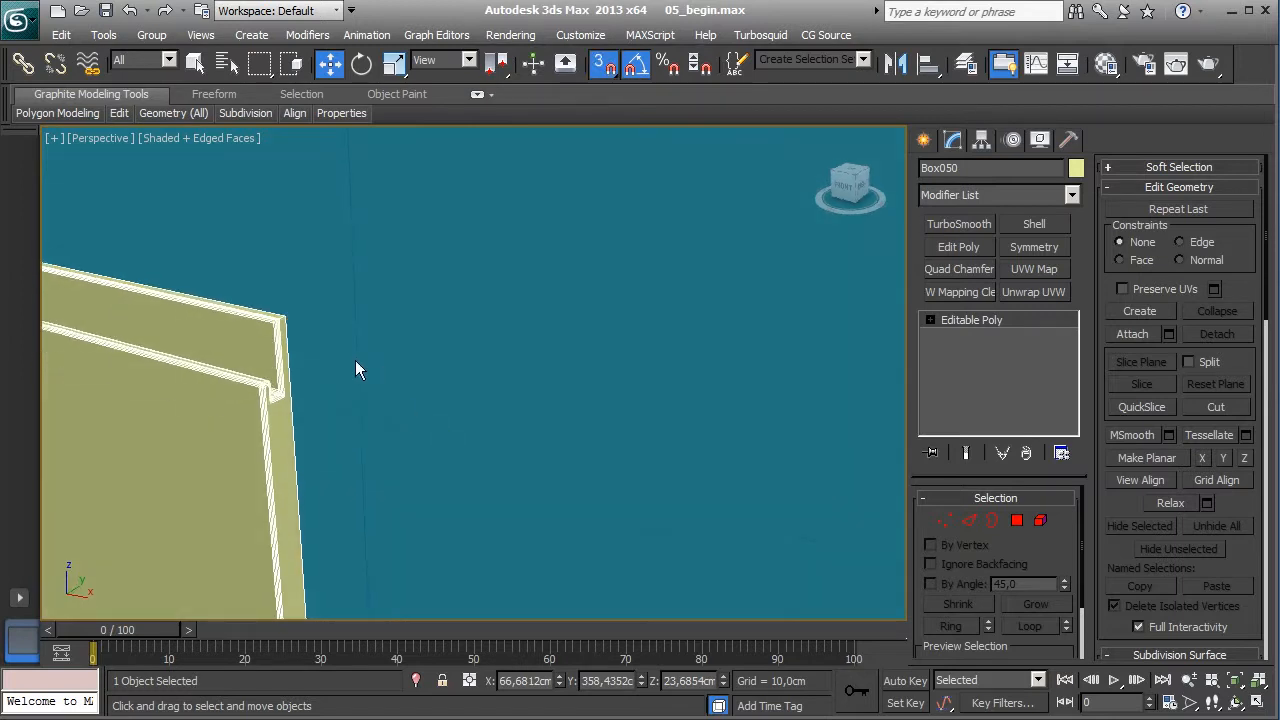
pyautogui.moveTo(285, 319); pyautogui.dragTo(436, 474)
pyautogui.scroll(-5, 478, 391)
pyautogui.moveTo(436, 474); pyautogui.dragTo(558, 461, button='middle')
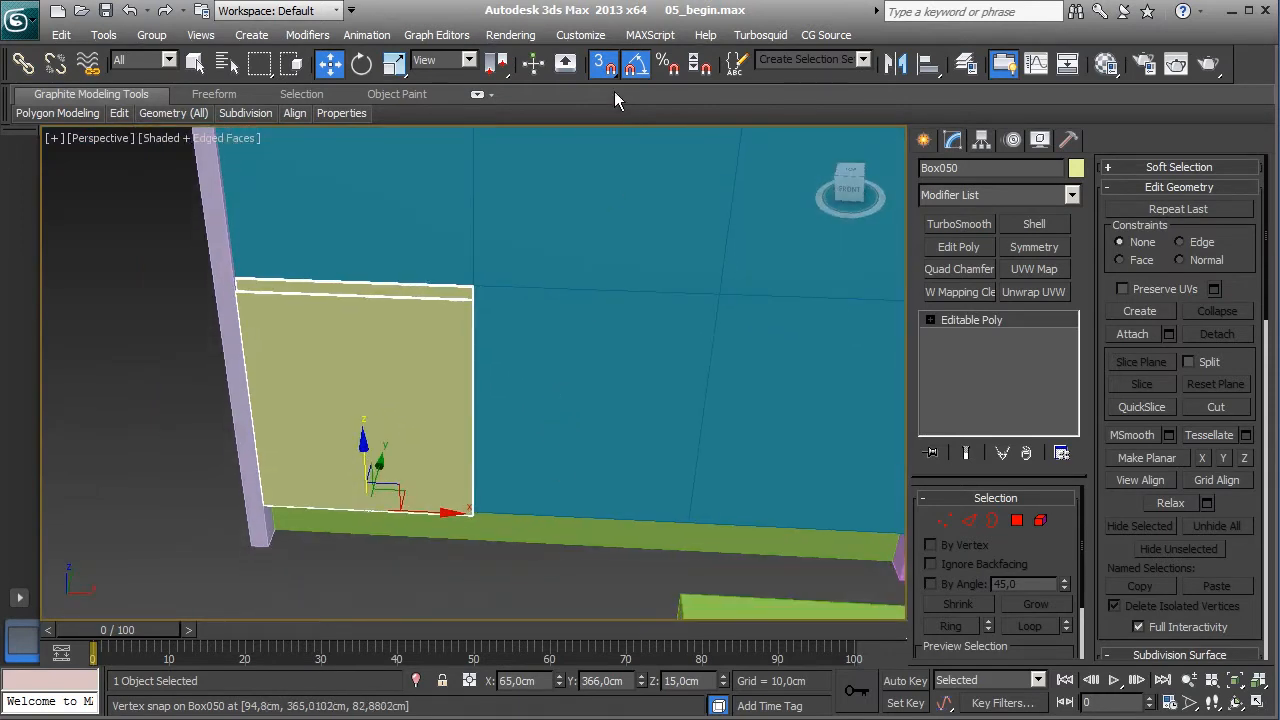
# - Copy the door along X into the lower middle compartment and vertex-snap it flush against the first door
pyautogui.press('s')
pyautogui.keyDown('shift'); pyautogui.moveTo(433, 514); pyautogui.dragTo(664, 512); pyautogui.keyUp('shift')
pyautogui.click(648, 446)
pyautogui.moveTo(610, 515)
pyautogui.keyDown('alt'); pyautogui.mouseDown(button='middle')
pyautogui.moveTo(583, 470)
pyautogui.moveTo(550, 341)
pyautogui.mouseUp(button='middle'); pyautogui.keyUp('alt')
pyautogui.scroll(5, 528, 443)
pyautogui.press('s')
pyautogui.moveTo(583, 398); pyautogui.dragTo(537, 400)
pyautogui.keyDown('alt'); pyautogui.moveTo(537, 400); pyautogui.dragTo(529, 514, button='middle'); pyautogui.keyUp('alt')
pyautogui.press('s')
# - Copy the middle door along X into the lower right compartment and vertex-snap it flush against the middle door
pyautogui.moveTo(647, 548); pyautogui.dragTo(544, 513, button='middle')
pyautogui.scroll(-5, 544, 513)
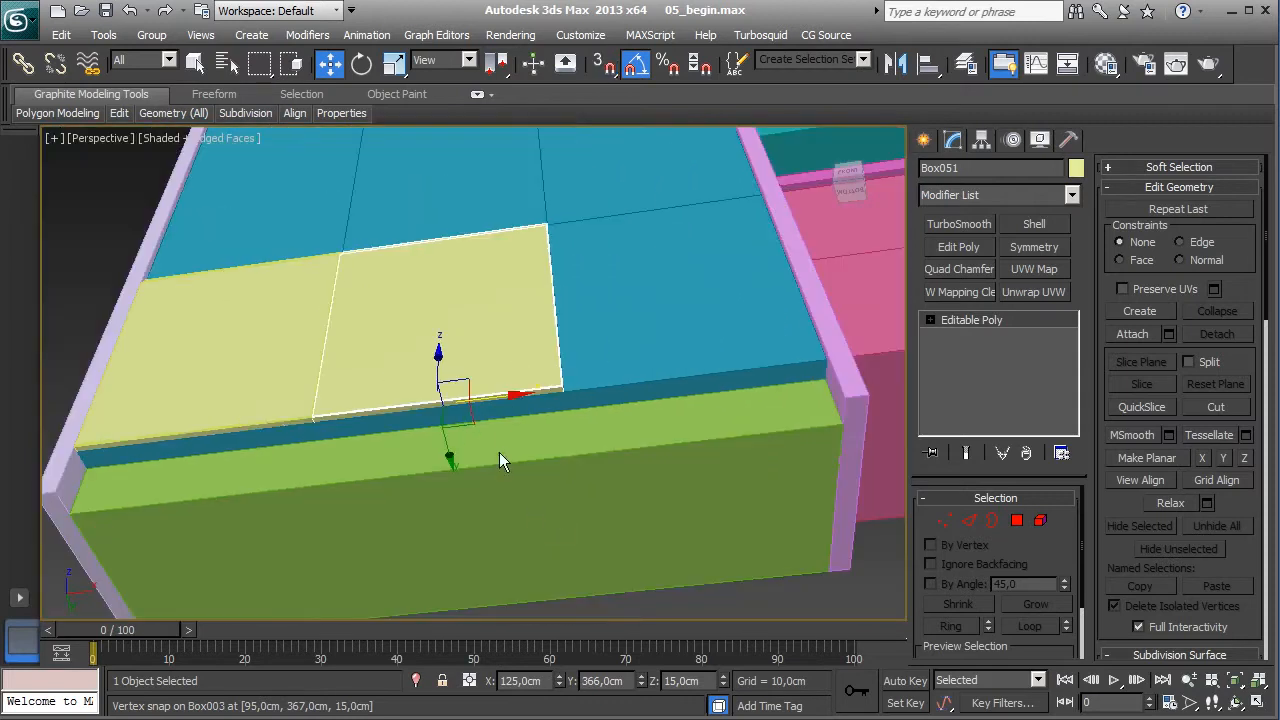
pyautogui.keyDown('shift'); pyautogui.moveTo(500, 401); pyautogui.dragTo(789, 373); pyautogui.keyUp('shift')
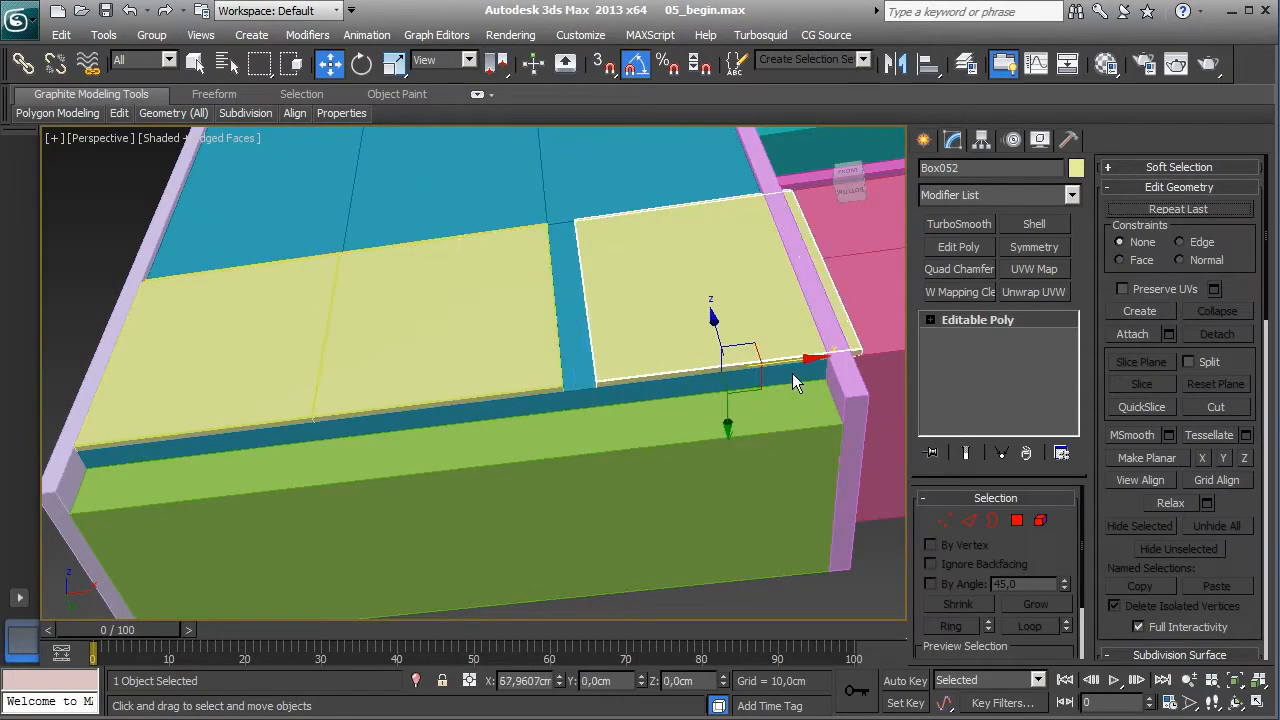
pyautogui.click(637, 455)
pyautogui.scroll(3, 610, 470)
pyautogui.scroll(2, 597, 475)
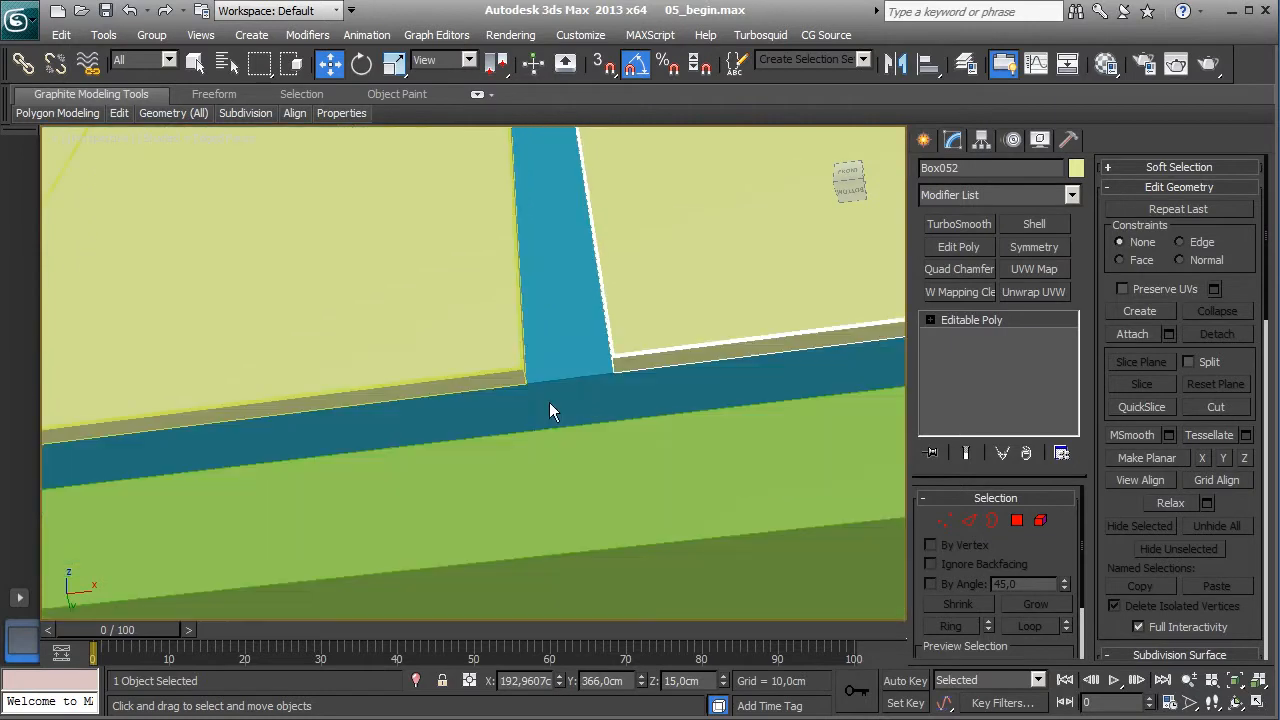
pyautogui.press('s')
pyautogui.moveTo(617, 378); pyautogui.dragTo(535, 380)
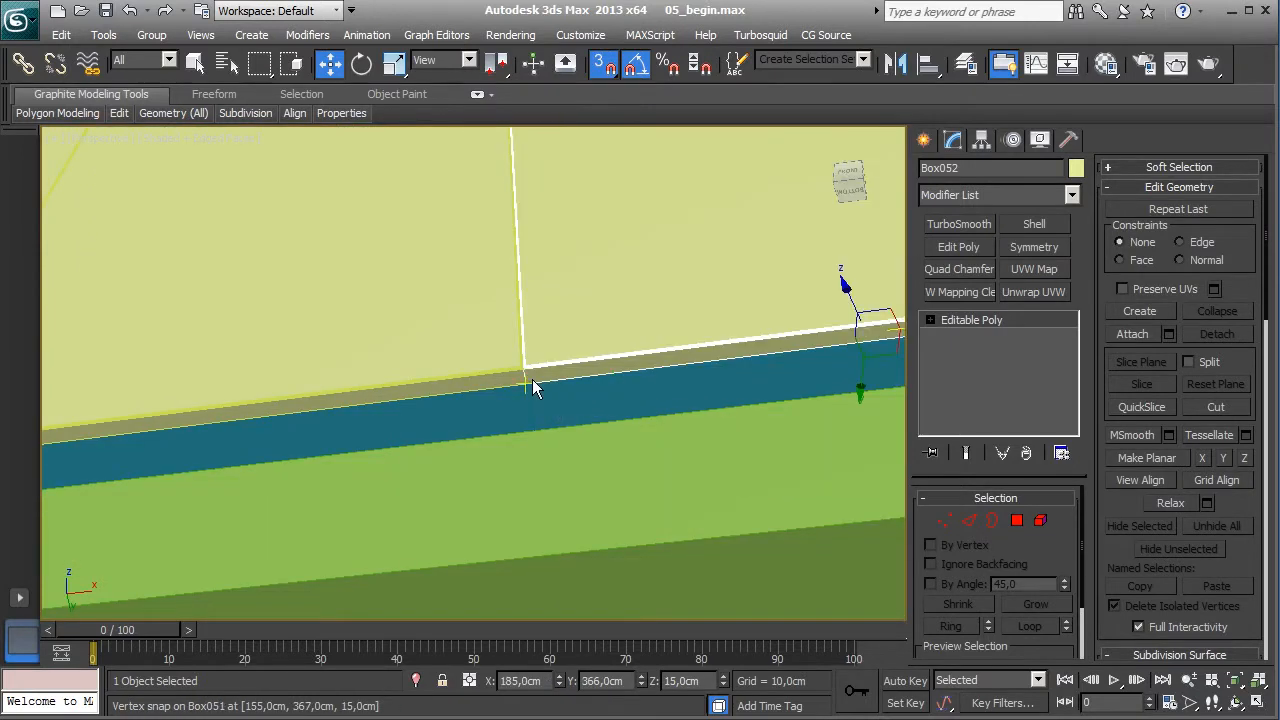
pyautogui.scroll(-5, 535, 380)
# - Copy the lower left door up into the tall compartment above it and rotate the copy upside down
pyautogui.keyDown('alt'); pyautogui.moveTo(399, 329); pyautogui.dragTo(483, 462, button='middle'); pyautogui.keyUp('alt')
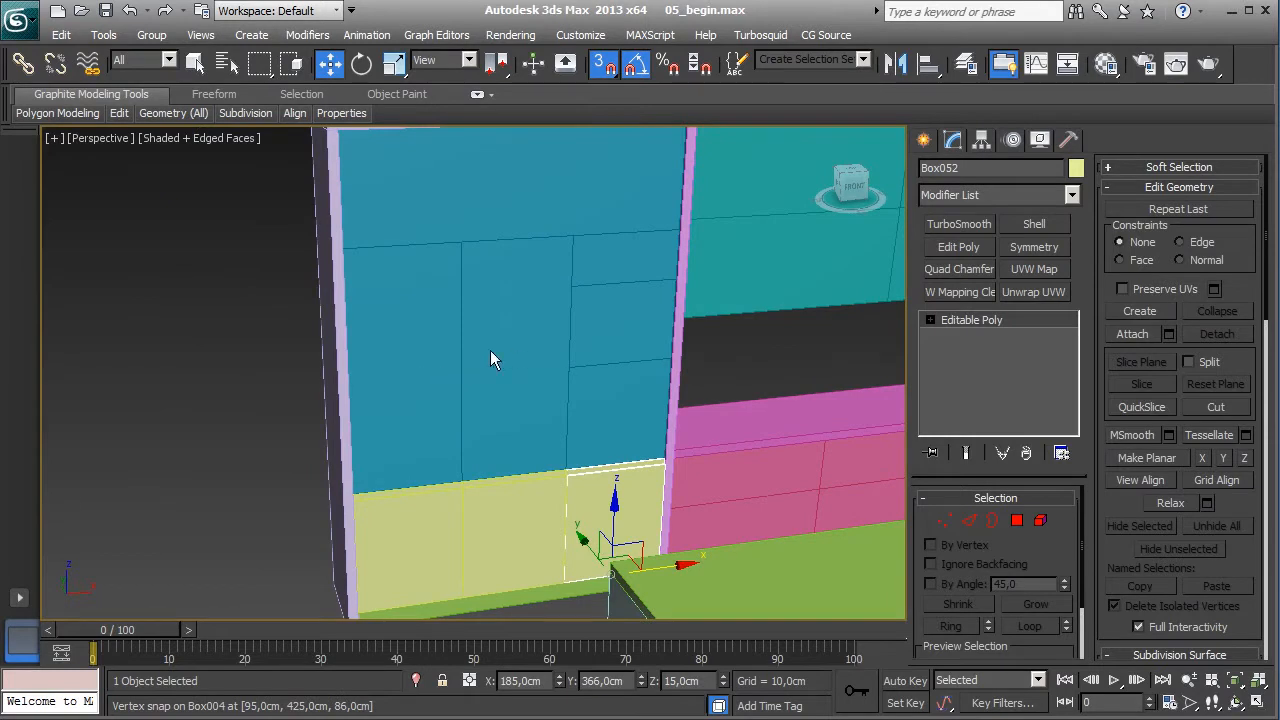
pyautogui.click(441, 552)
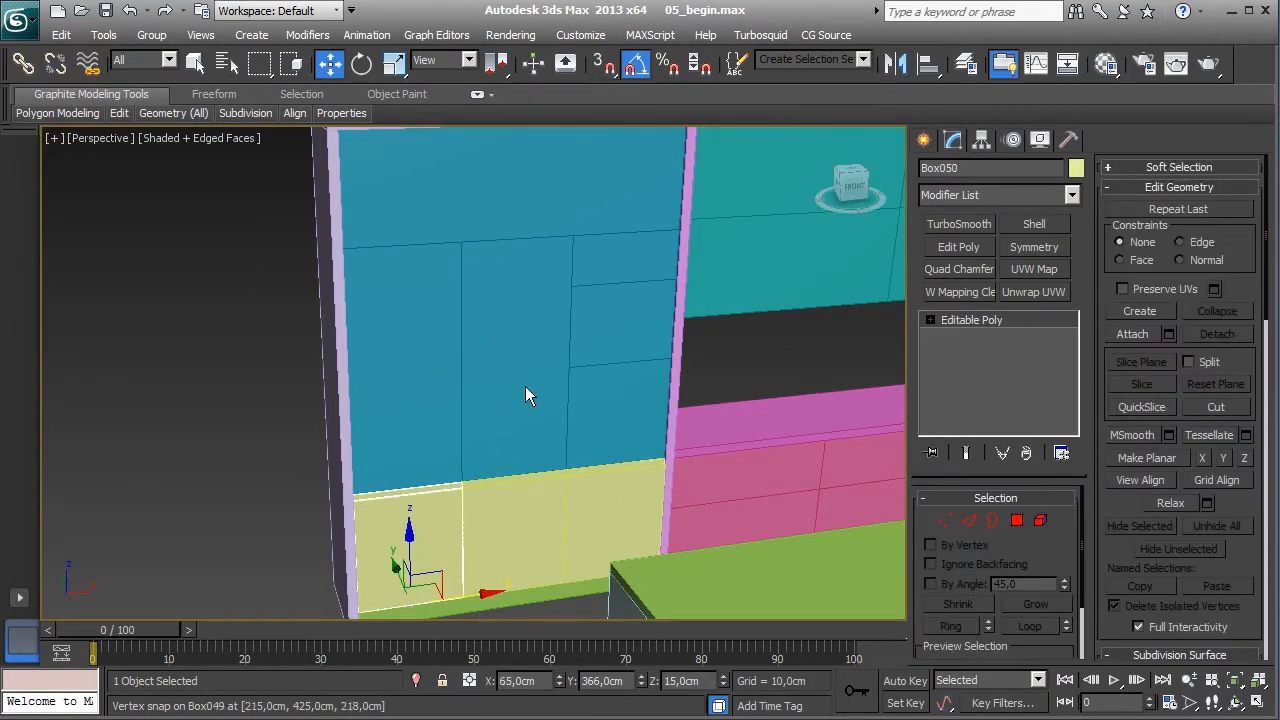
pyautogui.keyDown('shift'); pyautogui.moveTo(408, 553); pyautogui.dragTo(403, 363); pyautogui.keyUp('shift')
pyautogui.click(636, 451)
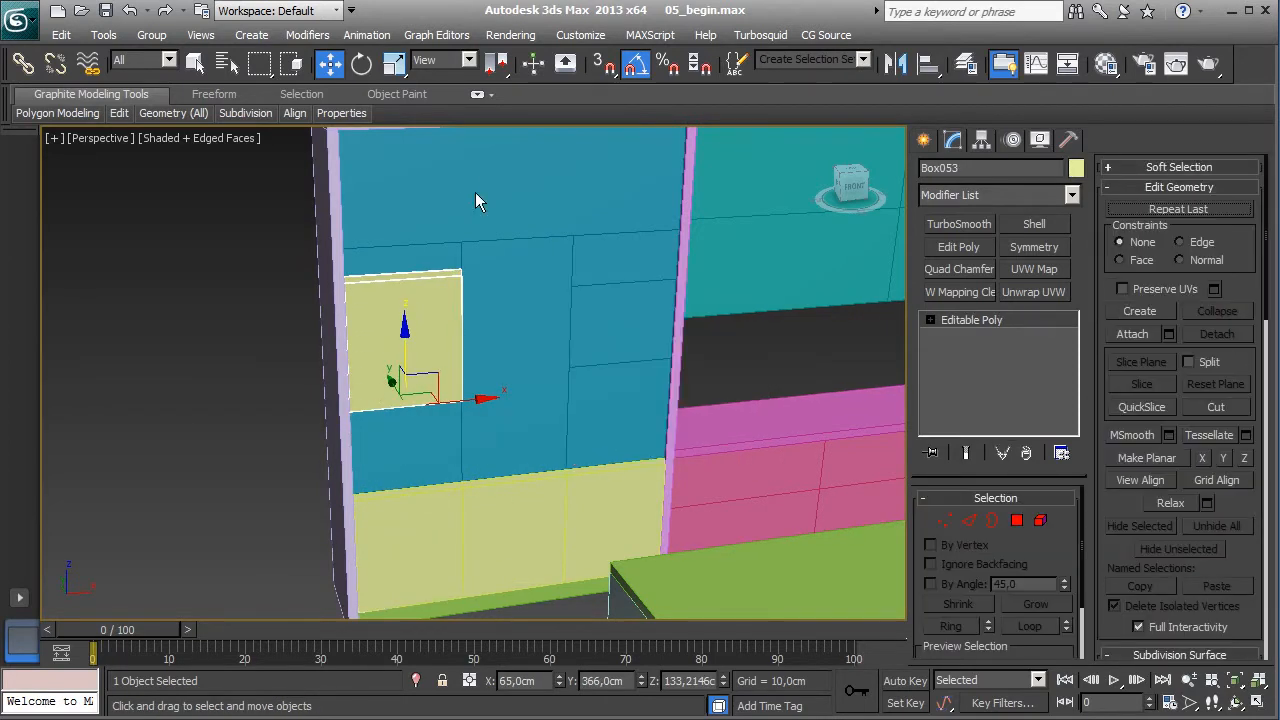
pyautogui.click(363, 68)
pyautogui.scroll(4, 474, 342)
pyautogui.moveTo(383, 425); pyautogui.dragTo(572, 441)
# - Raise the flipped door and vertex-snap its bottom corner onto the top corner of the lower left door
pyautogui.click(332, 65)
pyautogui.keyDown('alt'); pyautogui.moveTo(540, 350); pyautogui.dragTo(320, 325, button='middle'); pyautogui.keyUp('alt')
pyautogui.moveTo(290, 275); pyautogui.dragTo(282, 158)
pyautogui.scroll(4, 383, 429)
pyautogui.keyDown('alt'); pyautogui.moveTo(366, 408); pyautogui.dragTo(366, 480, button='middle'); pyautogui.keyUp('alt')
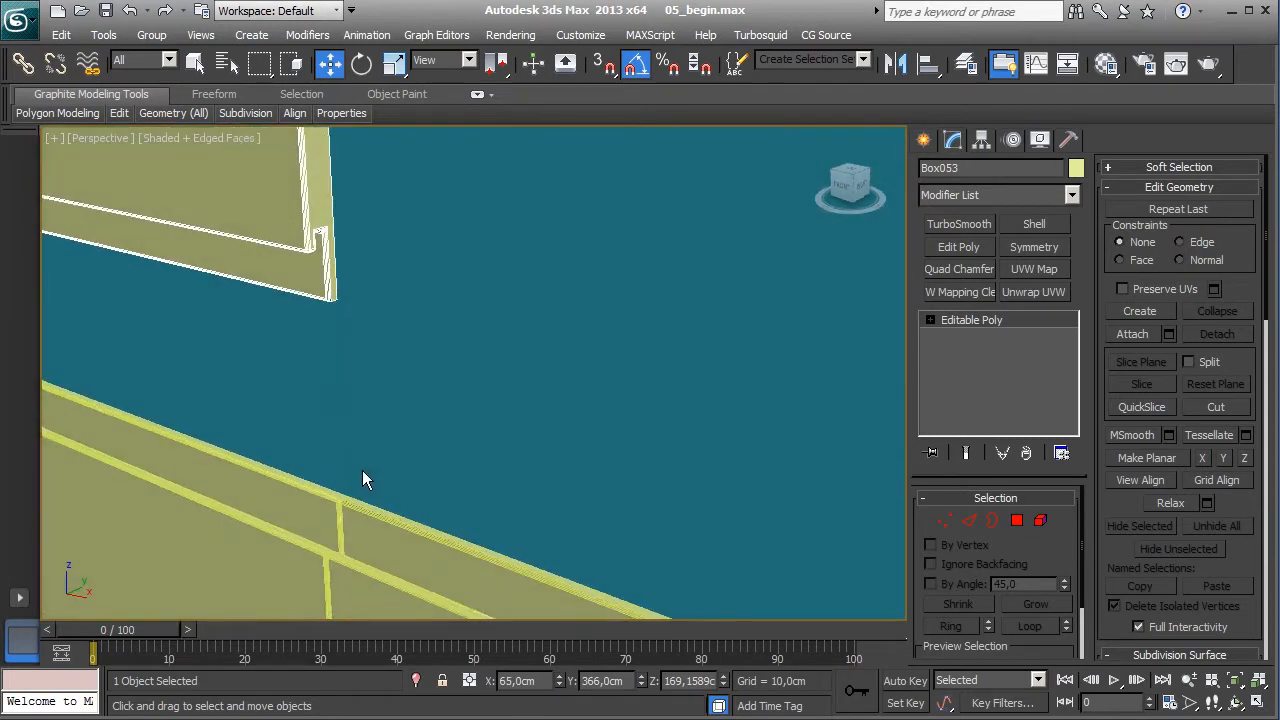
pyautogui.keyDown('alt'); pyautogui.moveTo(313, 232); pyautogui.dragTo(366, 184, button='middle'); pyautogui.keyUp('alt')
pyautogui.scroll(3, 466, 420)
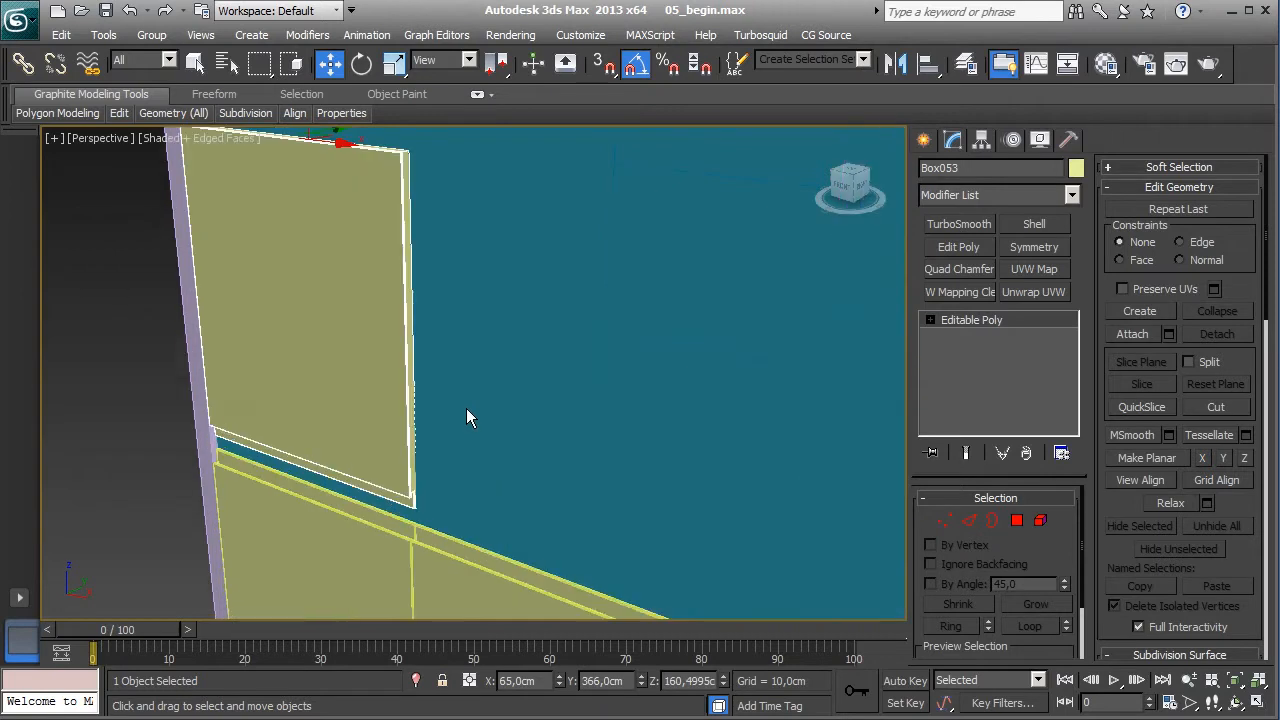
pyautogui.scroll(8, 489, 465)
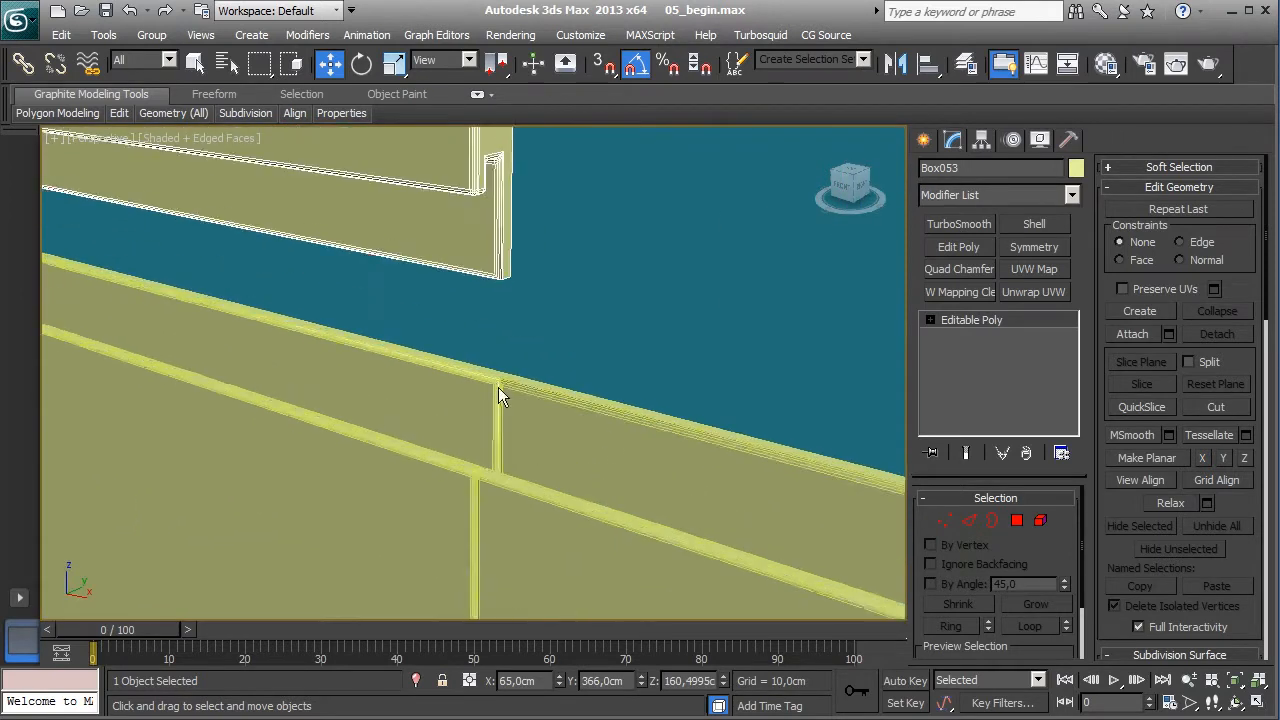
pyautogui.moveTo(577, 432); pyautogui.dragTo(374, 494, button='middle')
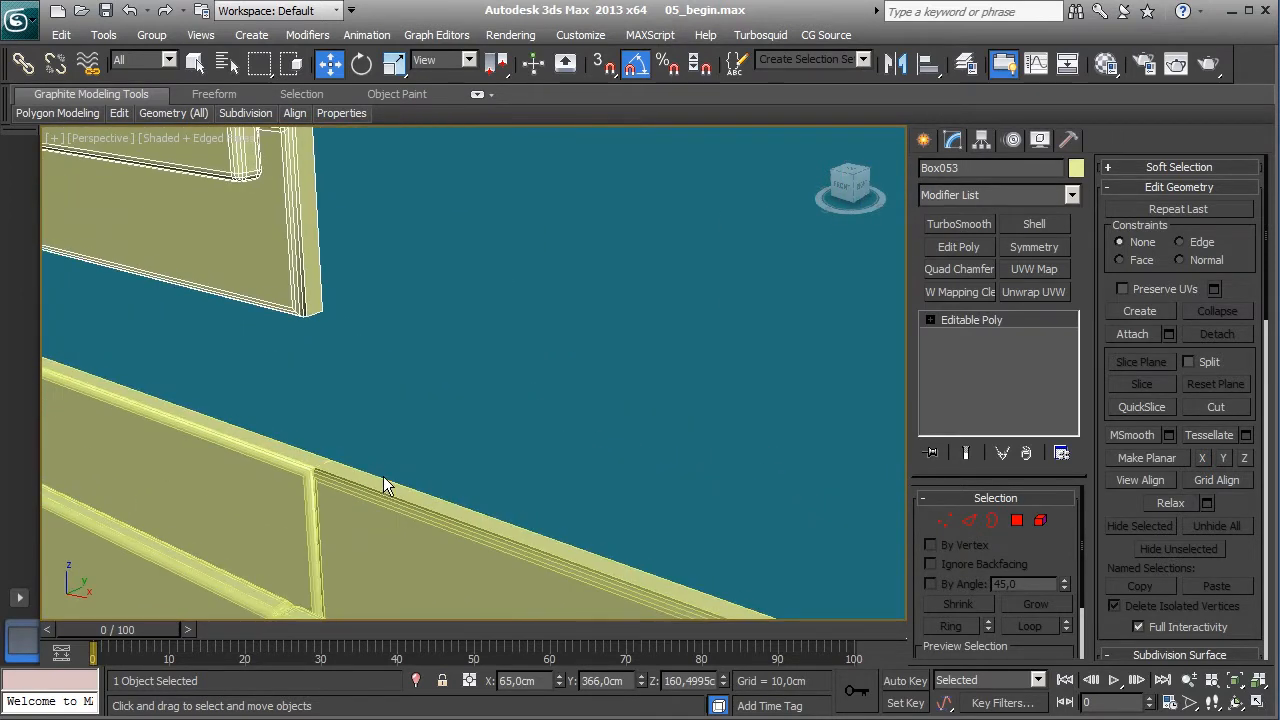
pyautogui.moveTo(318, 311); pyautogui.dragTo(318, 455)
pyautogui.press('f')
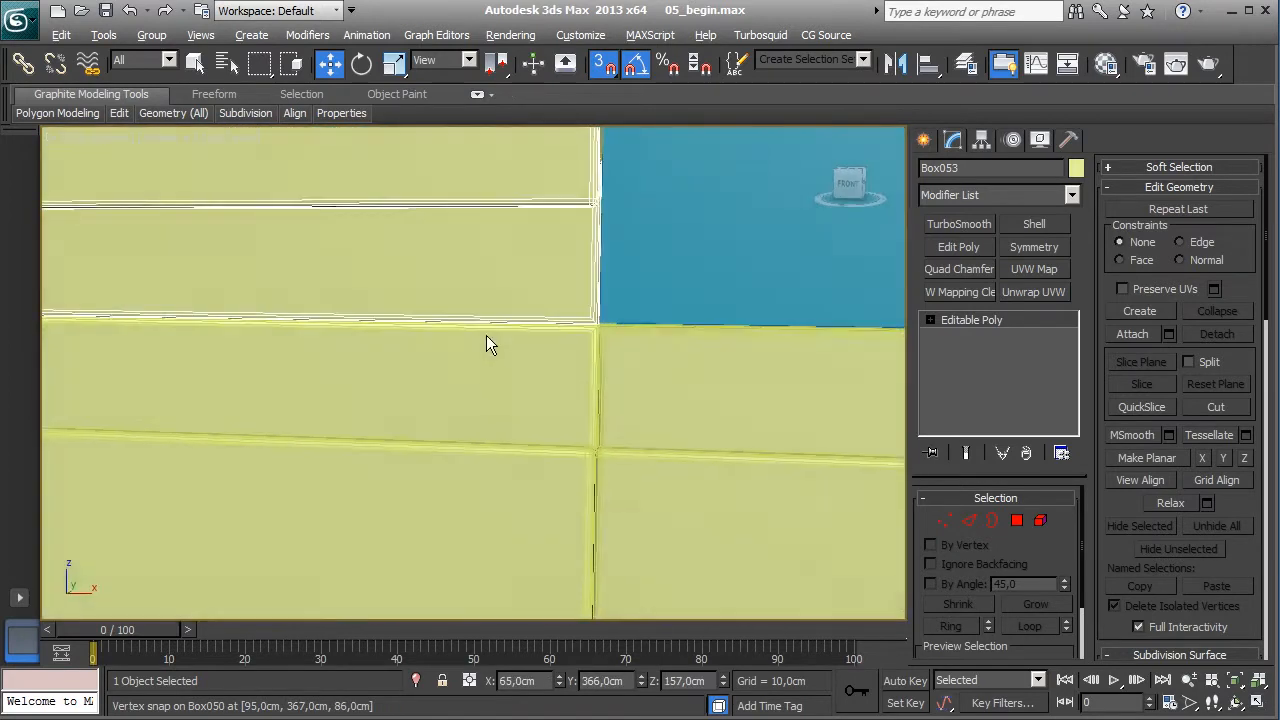
pyautogui.press('p')
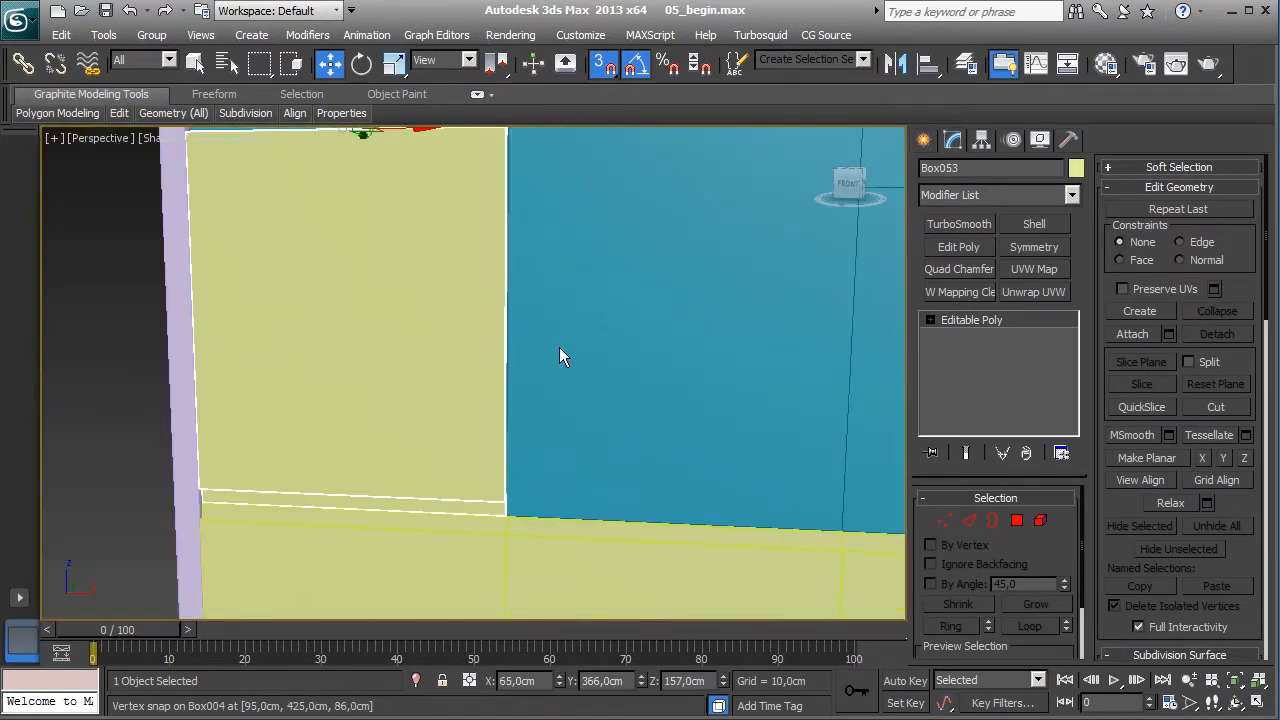
# - Stretch the flipped door by snapping its top vertices up to the upper edge of its compartment
pyautogui.click(944, 520)
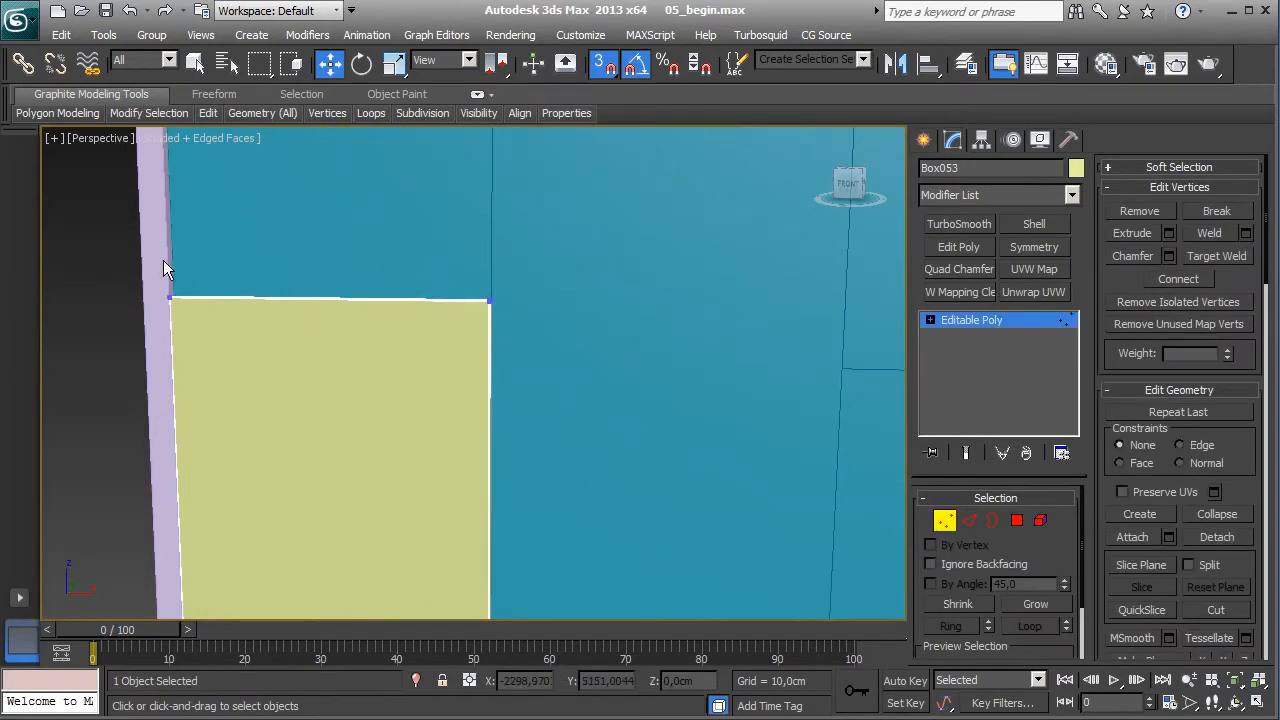
pyautogui.moveTo(152, 255); pyautogui.dragTo(544, 367)
pyautogui.scroll(-3, 634, 353)
pyautogui.keyDown('alt'); pyautogui.moveTo(634, 353); pyautogui.dragTo(370, 390, button='middle'); pyautogui.keyUp('alt')
pyautogui.press('s')
pyautogui.moveTo(335, 385); pyautogui.dragTo(345, 163)
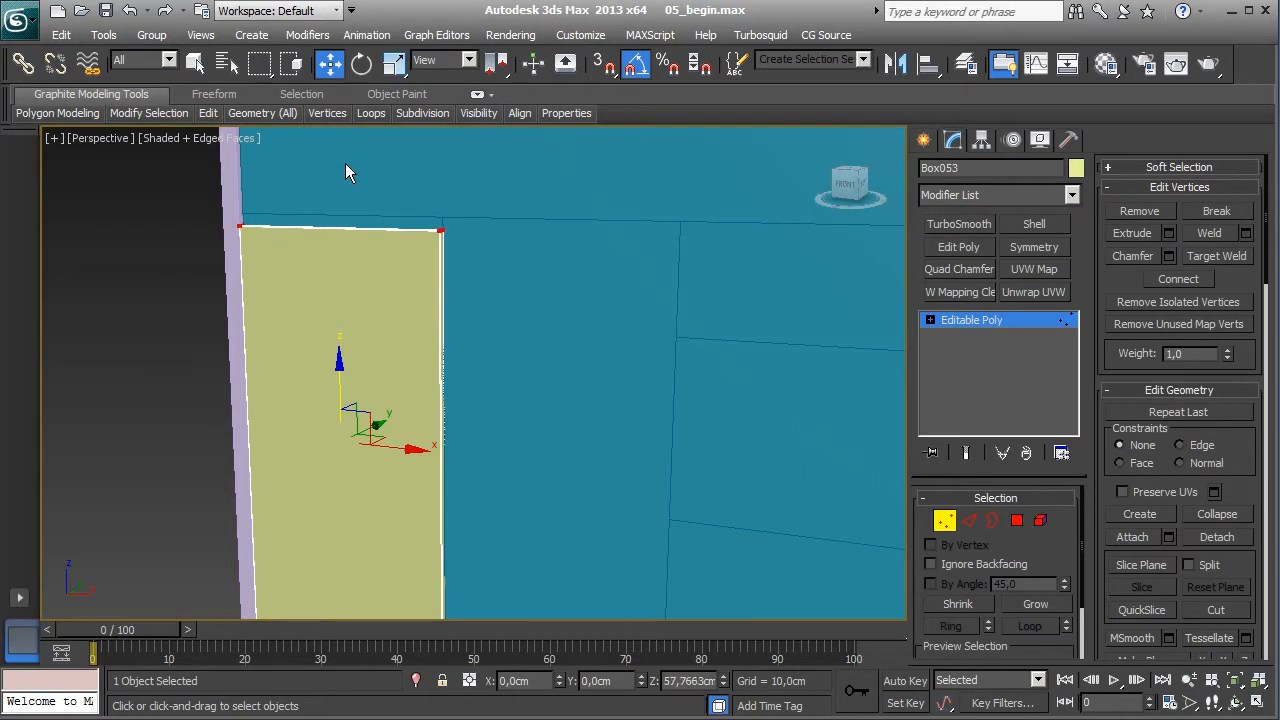
pyautogui.keyDown('alt'); pyautogui.moveTo(580, 308); pyautogui.dragTo(530, 385, button='middle'); pyautogui.keyUp('alt')
pyautogui.press('s')
pyautogui.moveTo(560, 432); pyautogui.dragTo(551, 348)
pyautogui.scroll(-5, 578, 423)
pyautogui.click(944, 523)
# - Select all four doors of the tall cabinet and change their object color to blue
pyautogui.scroll(-2, 436, 410)
pyautogui.moveTo(436, 410); pyautogui.dragTo(548, 440, button='middle')
pyautogui.keyDown('ctrl'); pyautogui.click(458, 487); pyautogui.keyUp('ctrl')
pyautogui.keyDown('ctrl'); pyautogui.click(538, 500); pyautogui.keyUp('ctrl')
pyautogui.keyDown('ctrl'); pyautogui.click(623, 509); pyautogui.keyUp('ctrl')
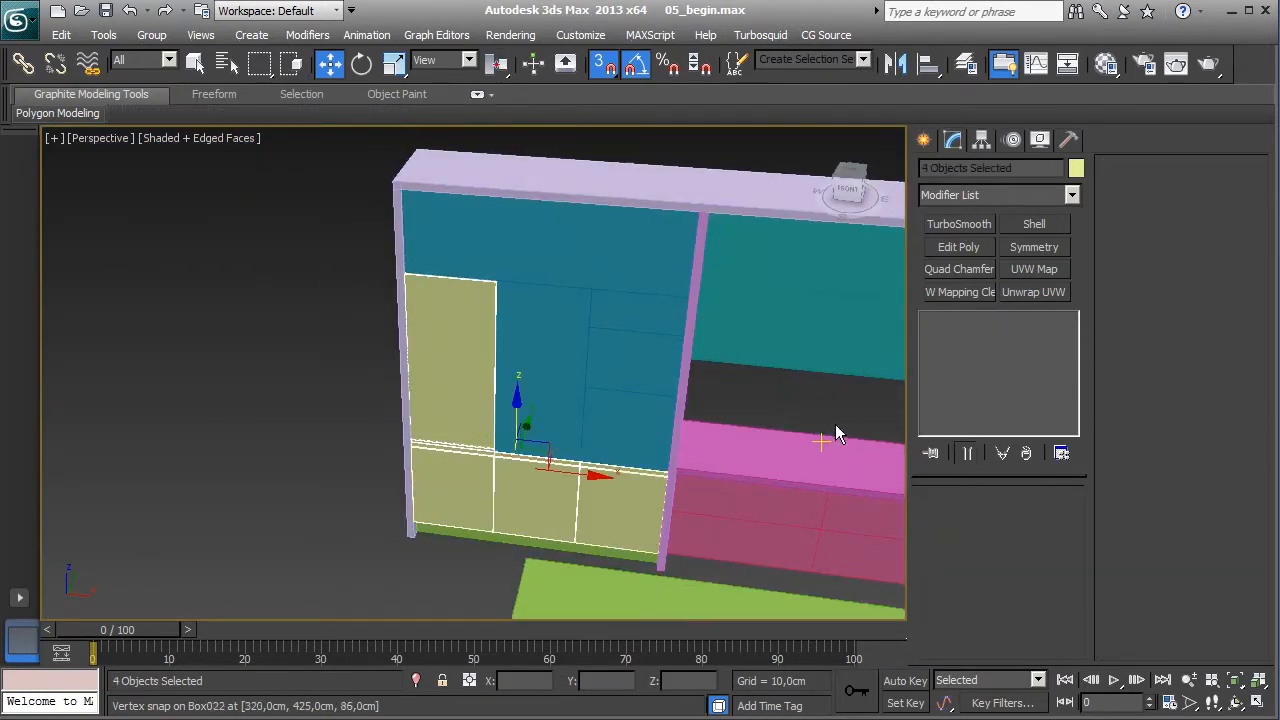
pyautogui.click(1076, 170)
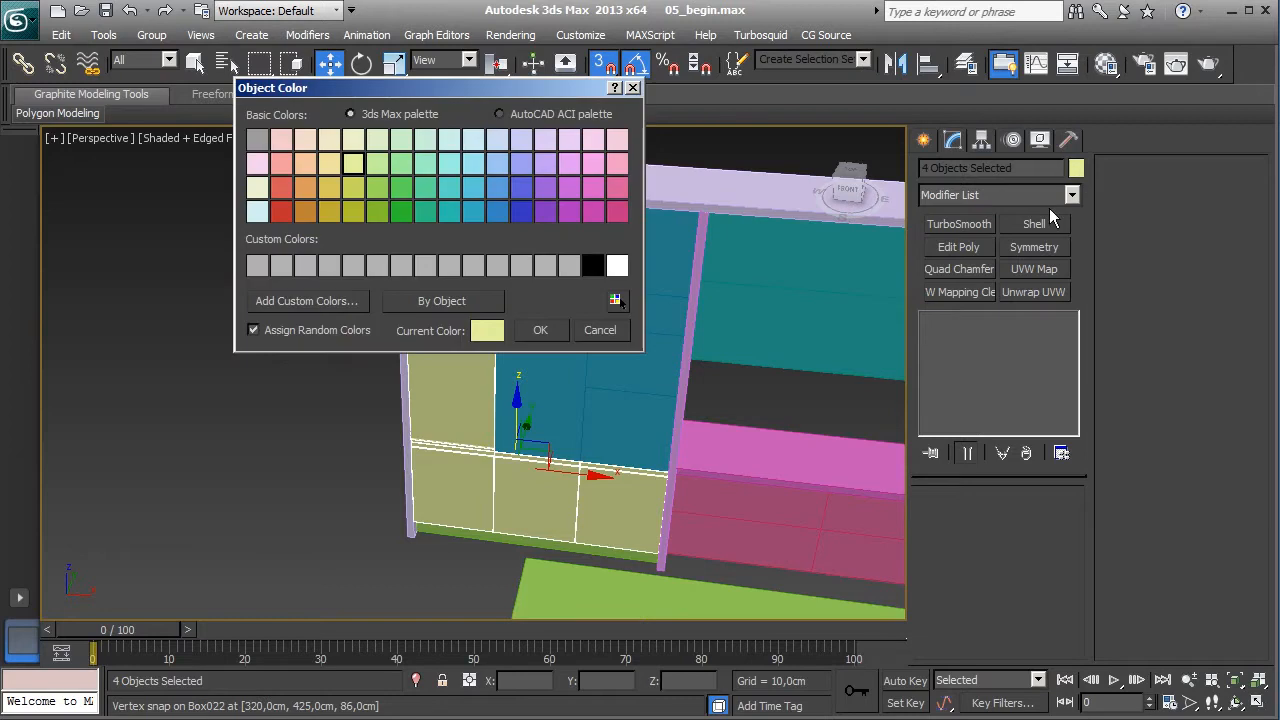
pyautogui.click(497, 211)
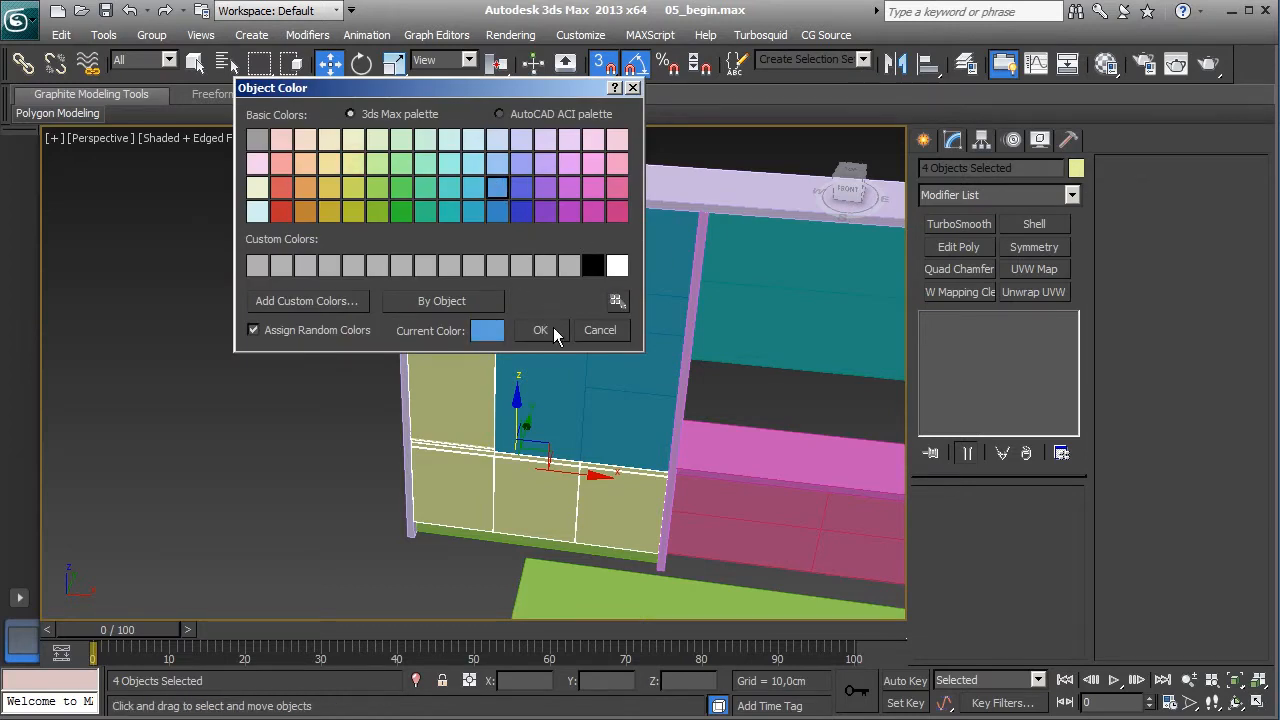
pyautogui.click(540, 330)
pyautogui.scroll(6, 607, 475)
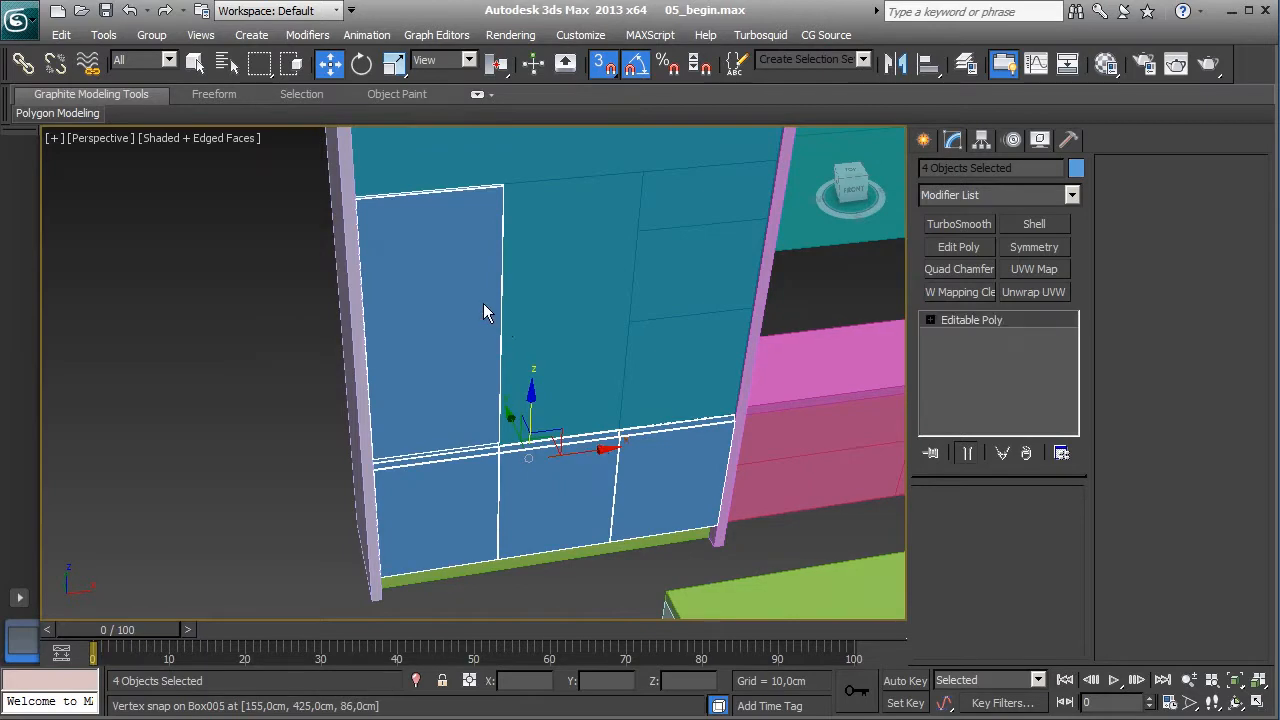
# - Copy the tall upper door along X into the middle compartment and vertex-snap it flush against the original
pyautogui.click(483, 306)
pyautogui.press('s')
pyautogui.keyDown('shift'); pyautogui.moveTo(487, 334); pyautogui.dragTo(623, 334); pyautogui.keyUp('shift')
pyautogui.click(637, 452)
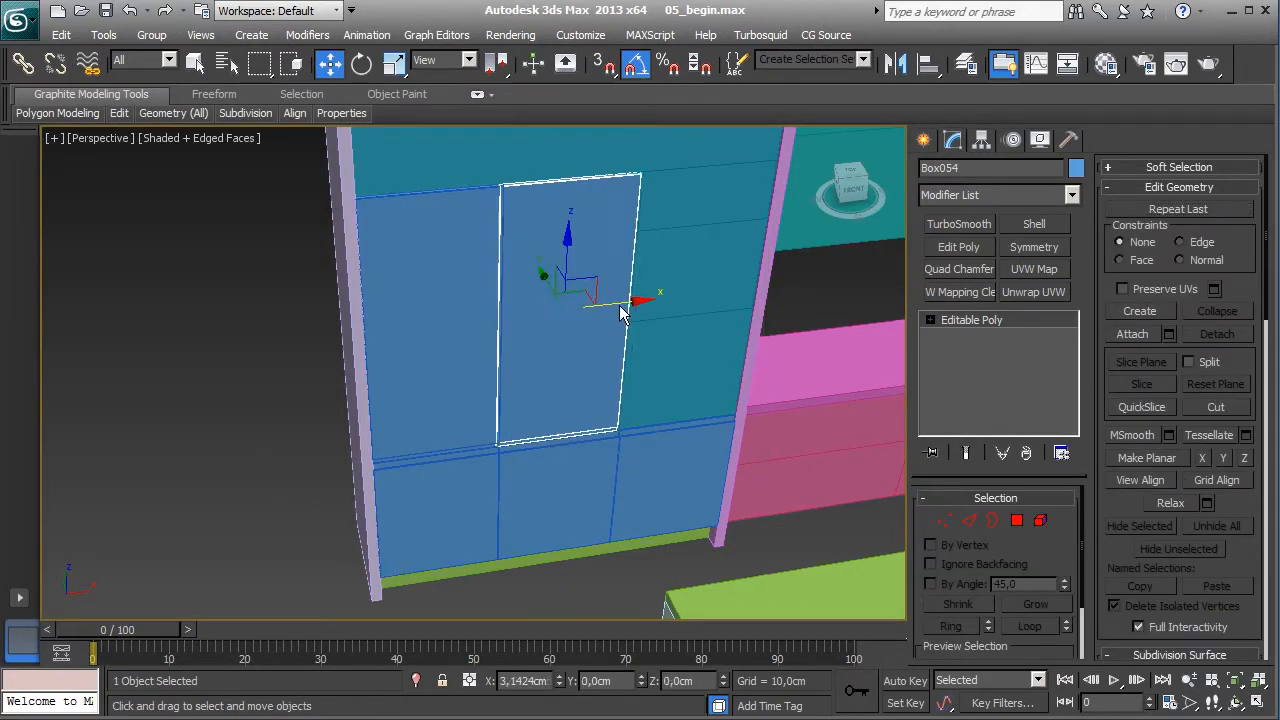
pyautogui.scroll(6, 495, 385)
pyautogui.scroll(-3, 490, 379)
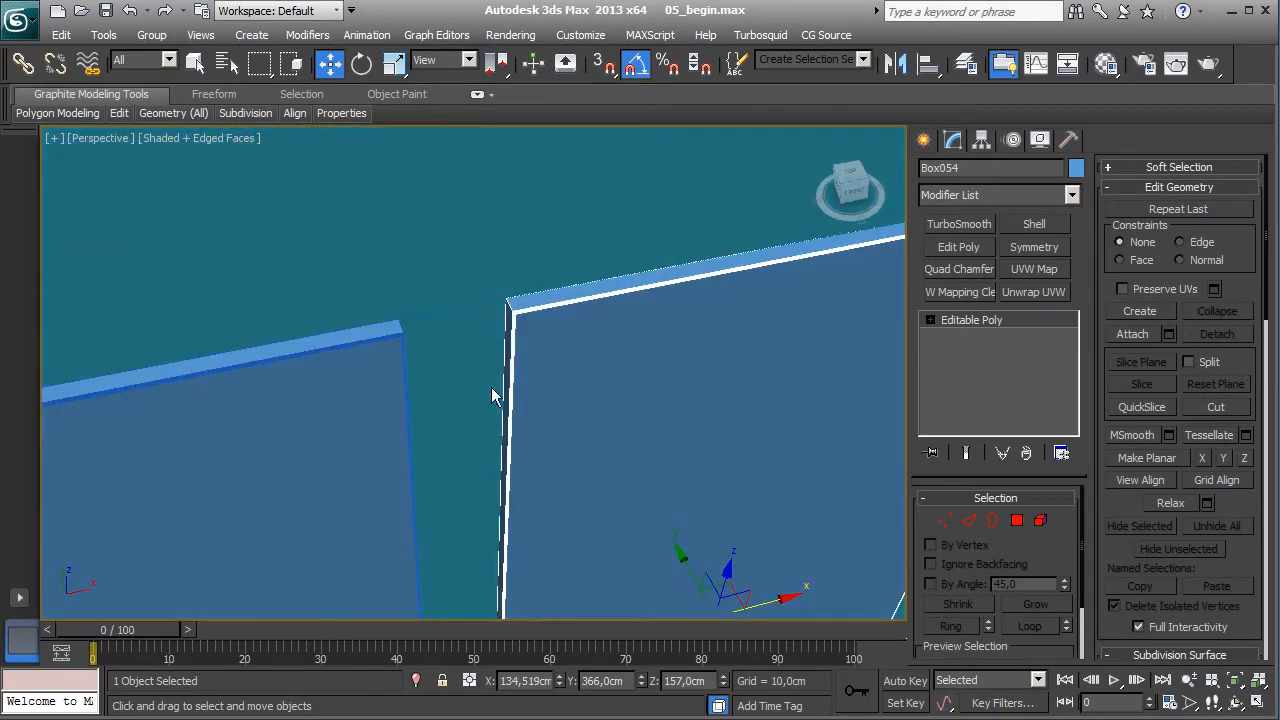
pyautogui.press('s')
pyautogui.moveTo(510, 308); pyautogui.dragTo(413, 318)
pyautogui.scroll(-5, 400, 322)
# - Select the small box at the top of the tall cabinet's right column and convert it to Editable Poly
pyautogui.moveTo(510, 418)
pyautogui.keyDown('alt'); pyautogui.mouseDown(button='middle')
pyautogui.moveTo(583, 404)
pyautogui.moveTo(468, 340)
pyautogui.moveTo(496, 362)
pyautogui.moveTo(514, 415)
pyautogui.moveTo(527, 406)
pyautogui.moveTo(523, 435)
pyautogui.mouseUp(button='middle'); pyautogui.keyUp('alt')
pyautogui.scroll(3, 523, 435)
pyautogui.click(491, 318)
pyautogui.keyDown('alt'); pyautogui.moveTo(491, 318); pyautogui.dragTo(563, 486, button='middle'); pyautogui.keyUp('alt')
pyautogui.keyDown('alt'); pyautogui.moveTo(608, 446); pyautogui.dragTo(575, 330, button='middle'); pyautogui.keyUp('alt')
pyautogui.rightClick(978, 319)
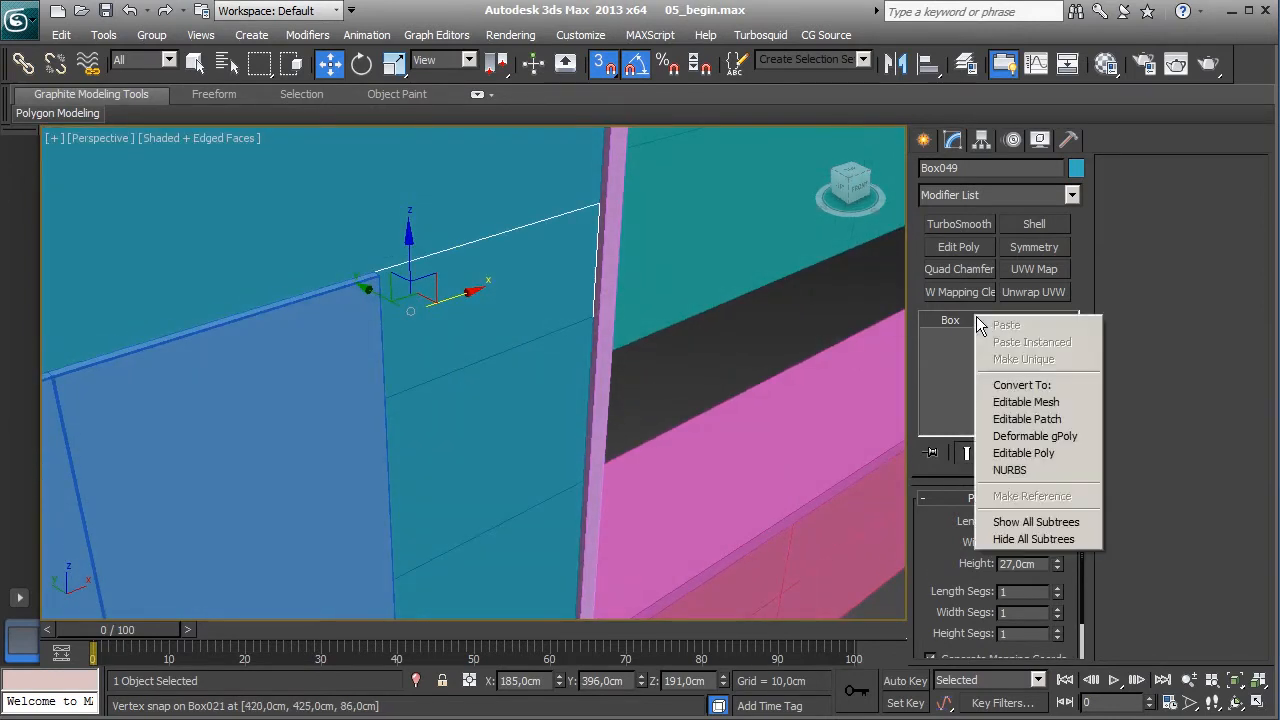
pyautogui.click(1023, 453)
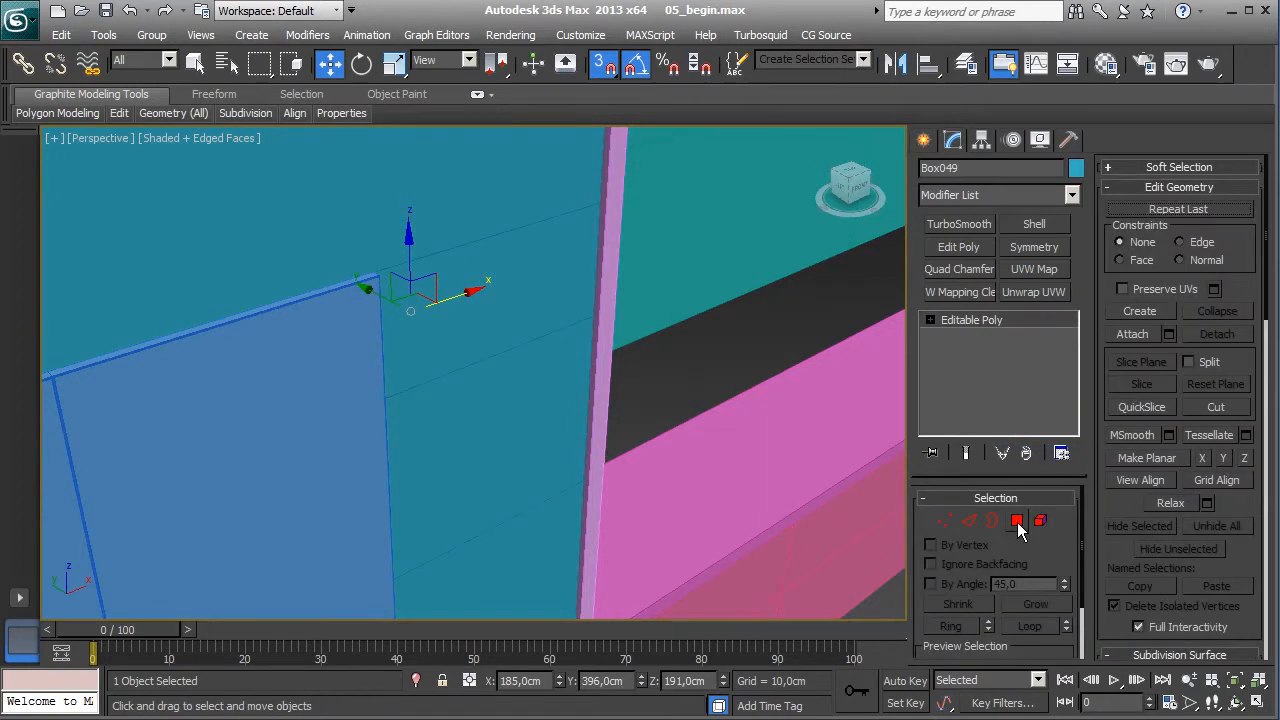
# - Move the box's front polygon by a relative offset of -2 cm along Y
pyautogui.click(1016, 521)
pyautogui.click(493, 291)
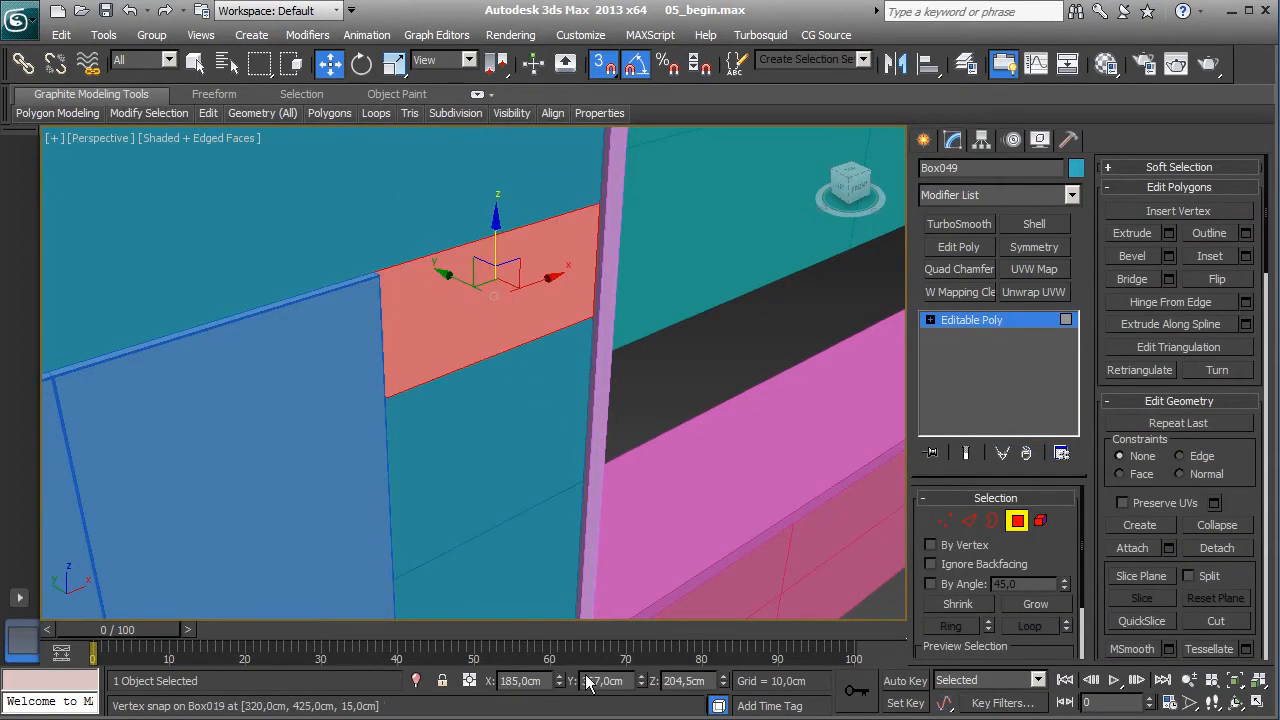
pyautogui.click(469, 680)
pyautogui.click(581, 682)
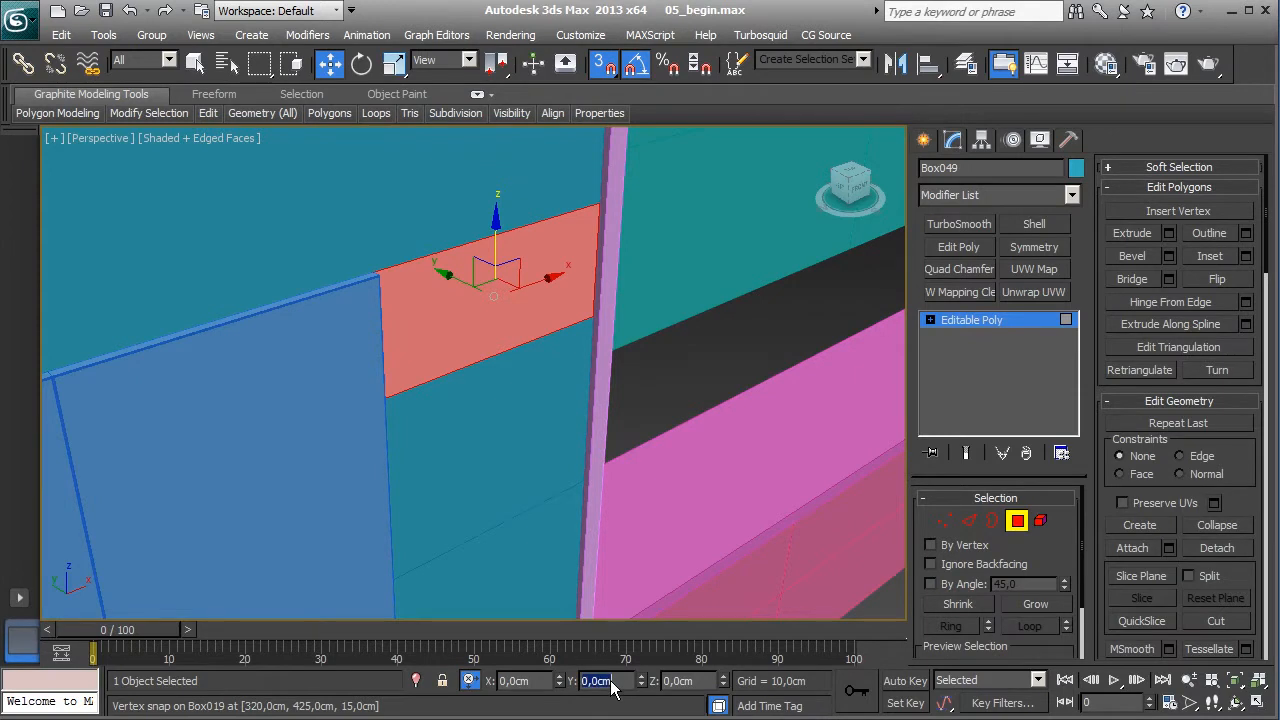
pyautogui.write('-2')
pyautogui.press('Return')
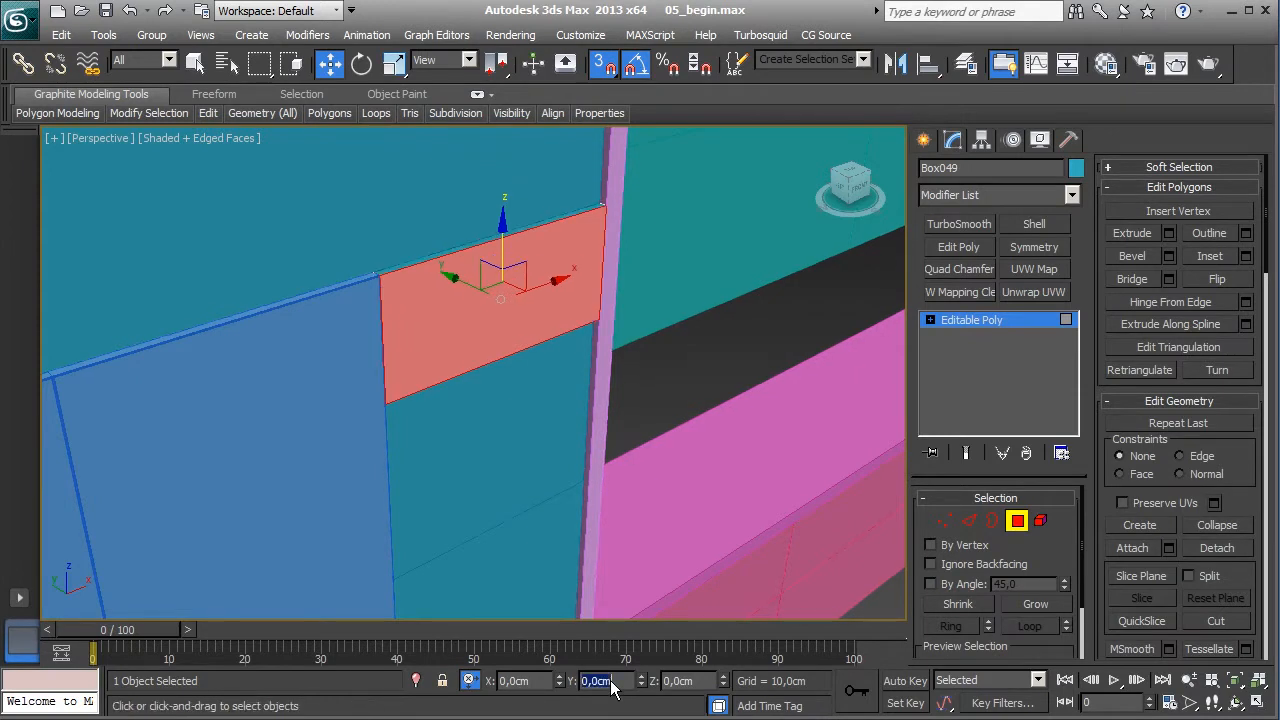
# - Inset the small top box's front polygon by 1 cm and extrude it -58 cm to hollow out the open compartment
pyautogui.keyDown('alt'); pyautogui.moveTo(548, 358); pyautogui.dragTo(625, 363, button='middle'); pyautogui.keyUp('alt')
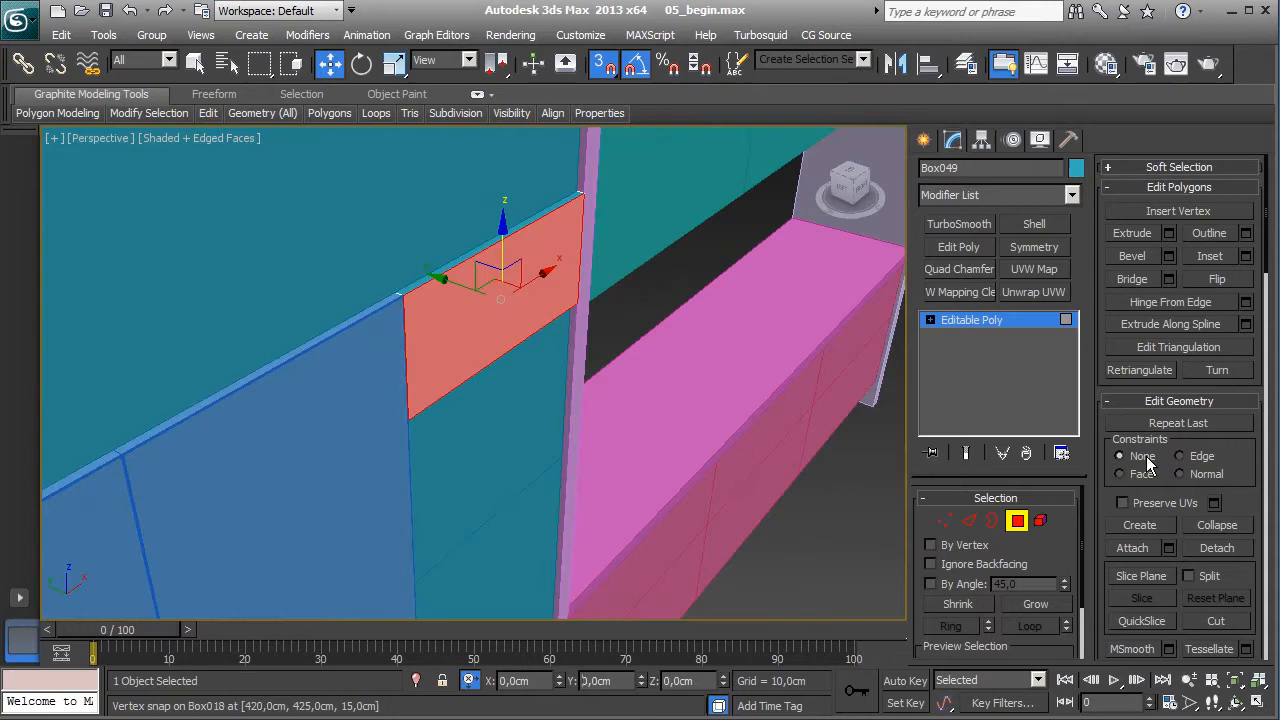
pyautogui.click(1246, 257)
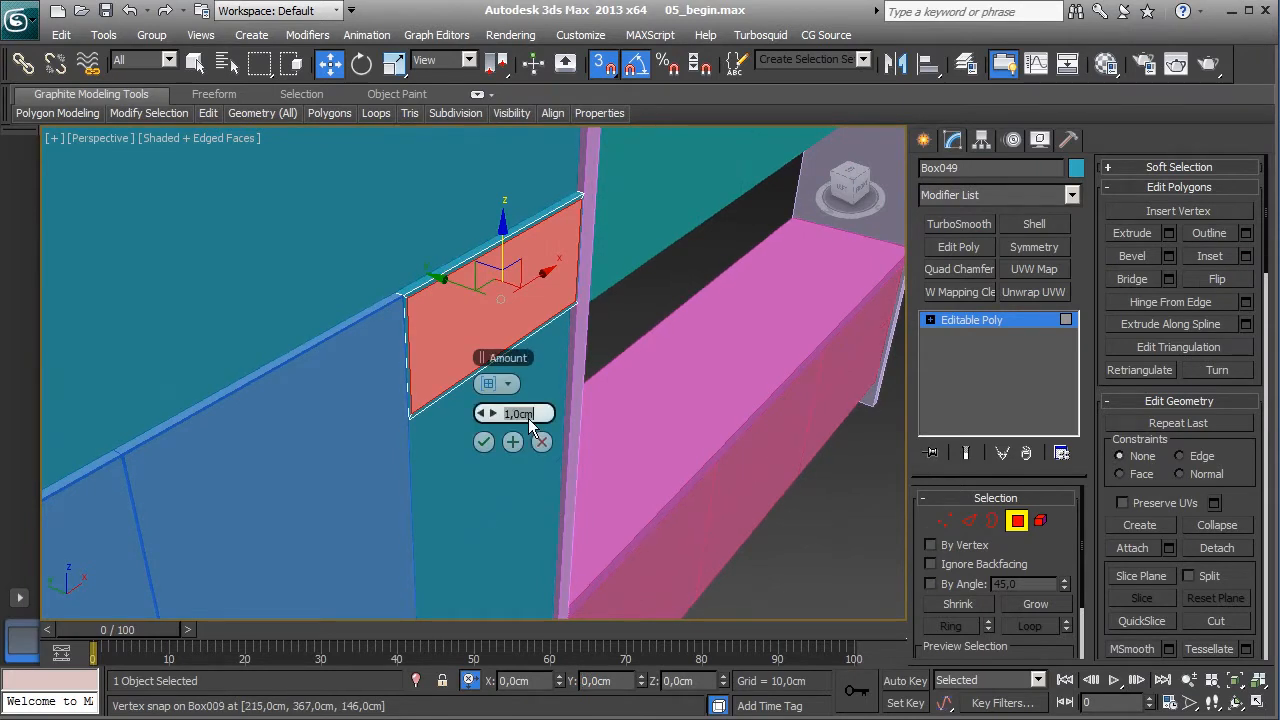
pyautogui.click(483, 441)
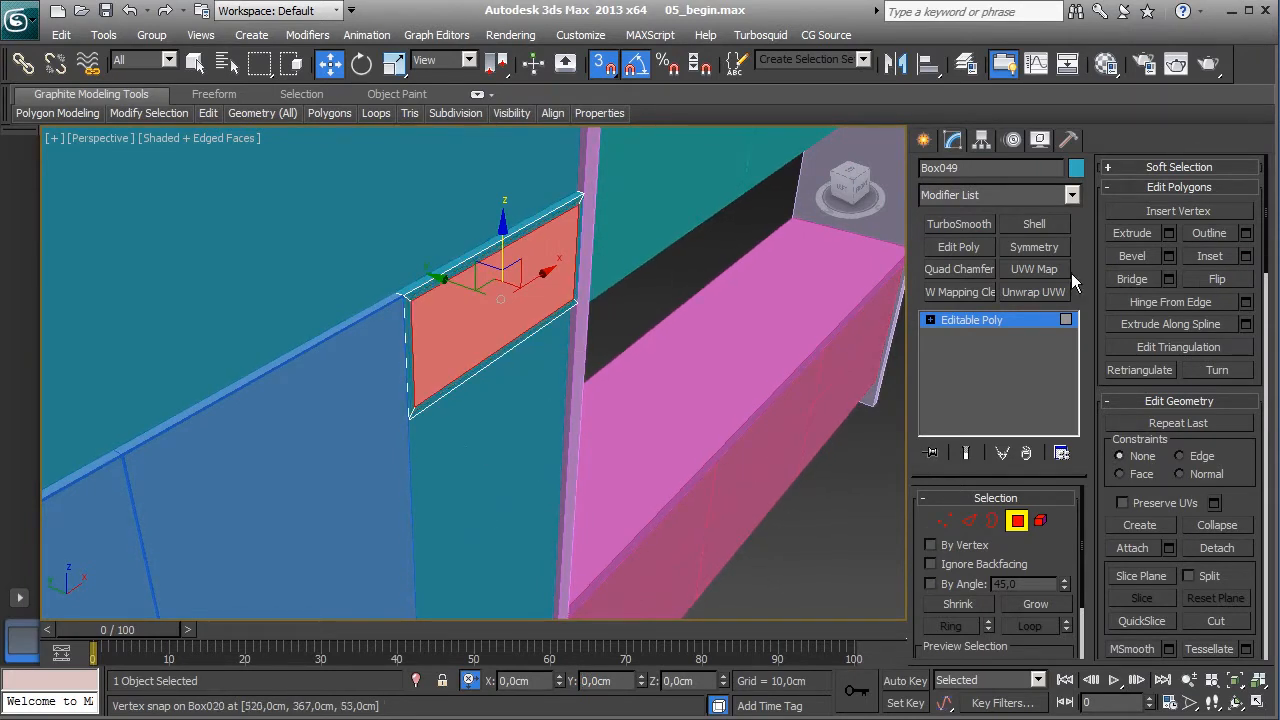
pyautogui.click(1169, 233)
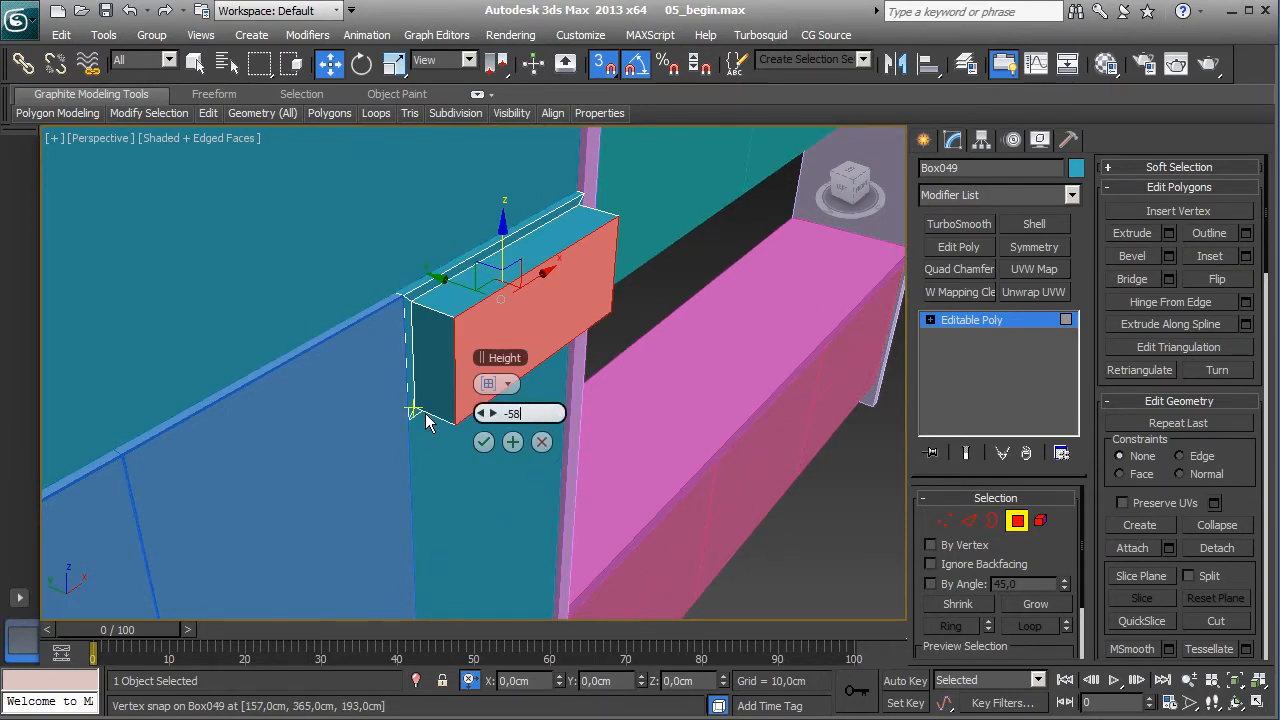
pyautogui.press('Return')
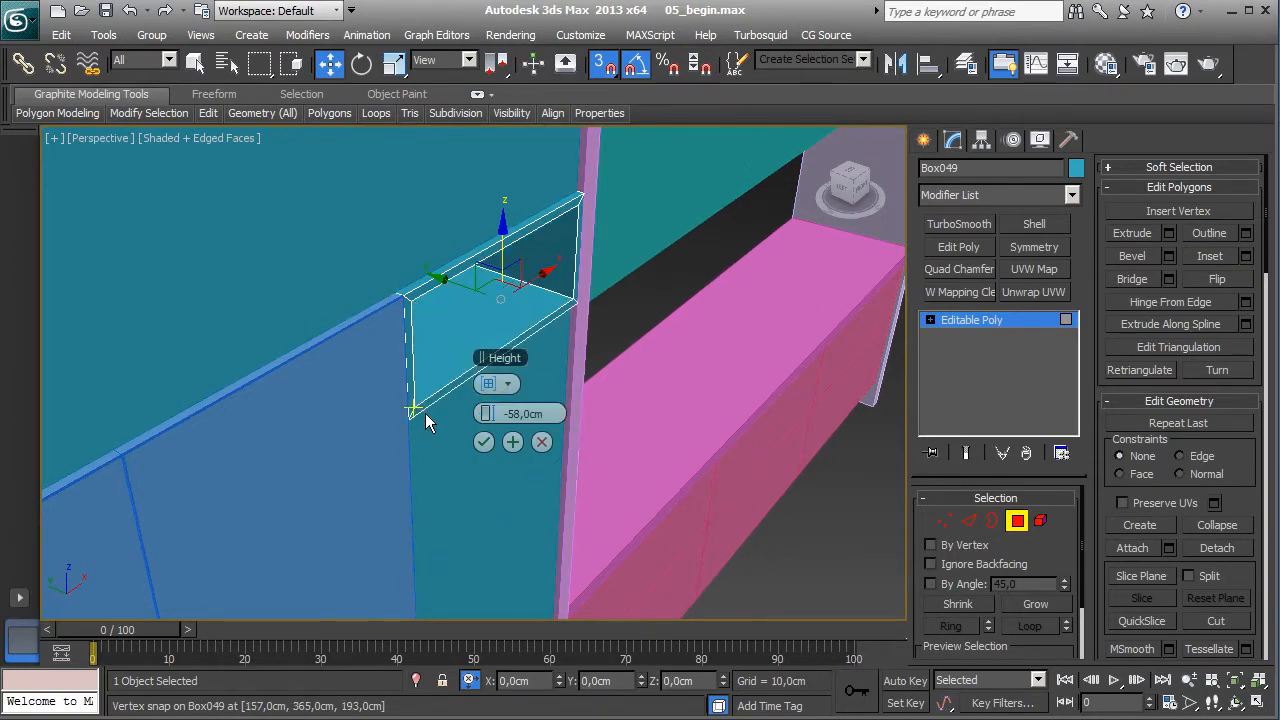
pyautogui.click(482, 444)
pyautogui.click(1015, 521)
# - Copy the lower door of the tall cabinet's right column along X, placing it in front of the low cabinet
pyautogui.click(603, 70)
pyautogui.scroll(-3, 724, 362)
pyautogui.keyDown('alt'); pyautogui.moveTo(741, 417); pyautogui.dragTo(614, 412, button='middle'); pyautogui.keyUp('alt')
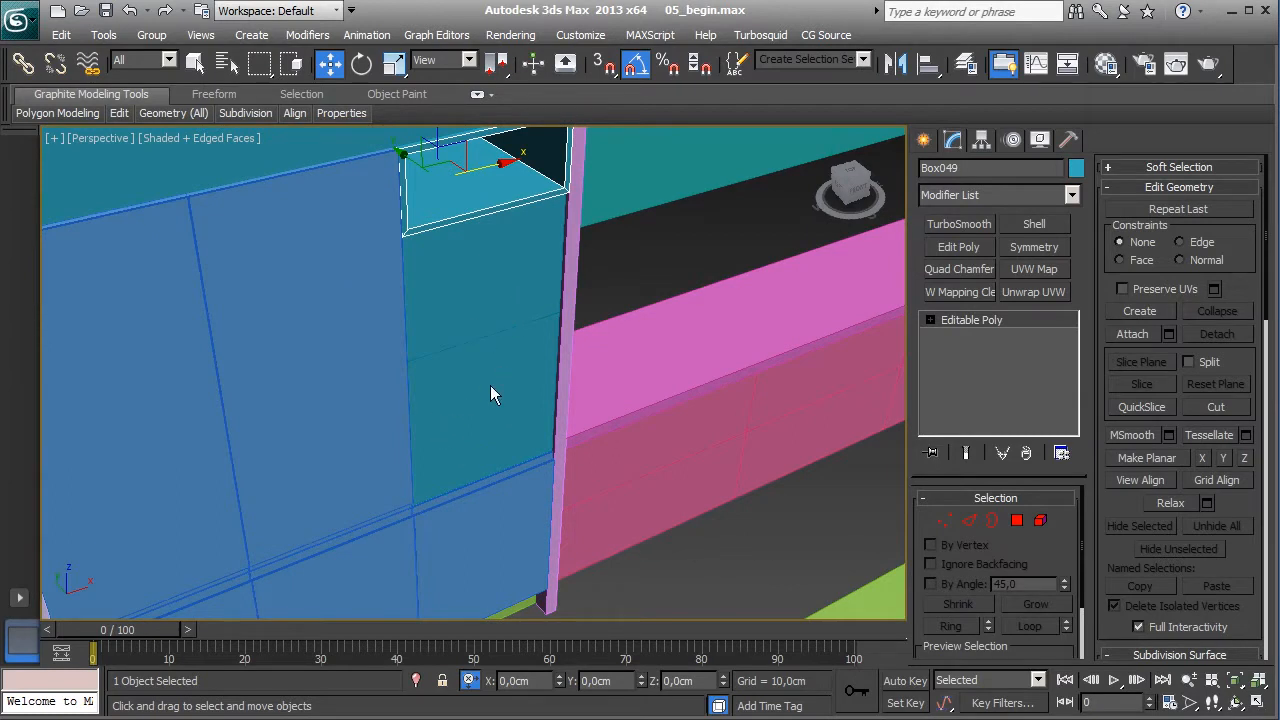
pyautogui.keyDown('alt'); pyautogui.moveTo(525, 437); pyautogui.dragTo(523, 491, button='middle'); pyautogui.keyUp('alt')
pyautogui.moveTo(511, 373); pyautogui.dragTo(526, 448, button='middle')
pyautogui.scroll(-2, 549, 526)
pyautogui.click(526, 449)
pyautogui.keyDown('alt'); pyautogui.moveTo(569, 485); pyautogui.dragTo(519, 531, button='middle'); pyautogui.keyUp('alt')
pyautogui.moveTo(508, 532)
pyautogui.keyDown('shift'); pyautogui.mouseDown()
pyautogui.moveTo(625, 482)
pyautogui.moveTo(637, 510)
pyautogui.mouseUp(); pyautogui.keyUp('shift')
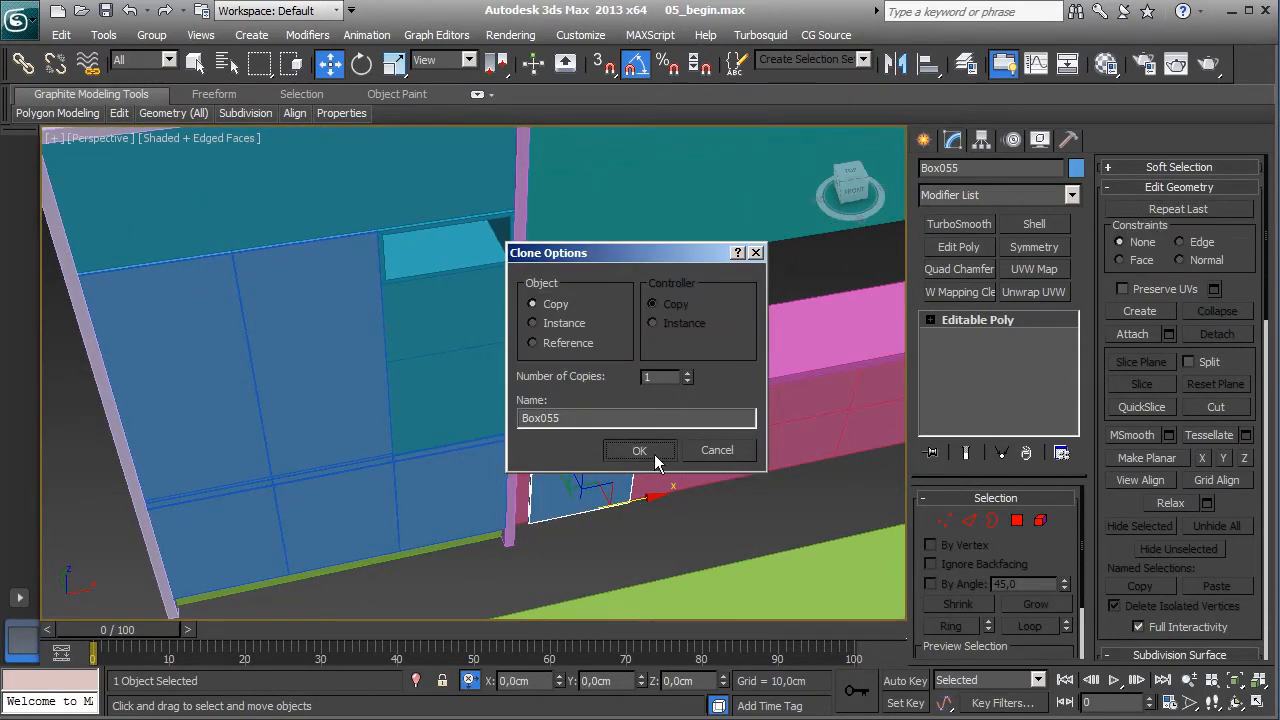
pyautogui.click(637, 452)
# - Vertex-snap the copied door's lower right corner to the mid-height division point at the end of the low cabinet's first section
pyautogui.press('z')
pyautogui.keyDown('alt'); pyautogui.moveTo(670, 495); pyautogui.dragTo(563, 353, button='middle'); pyautogui.keyUp('alt')
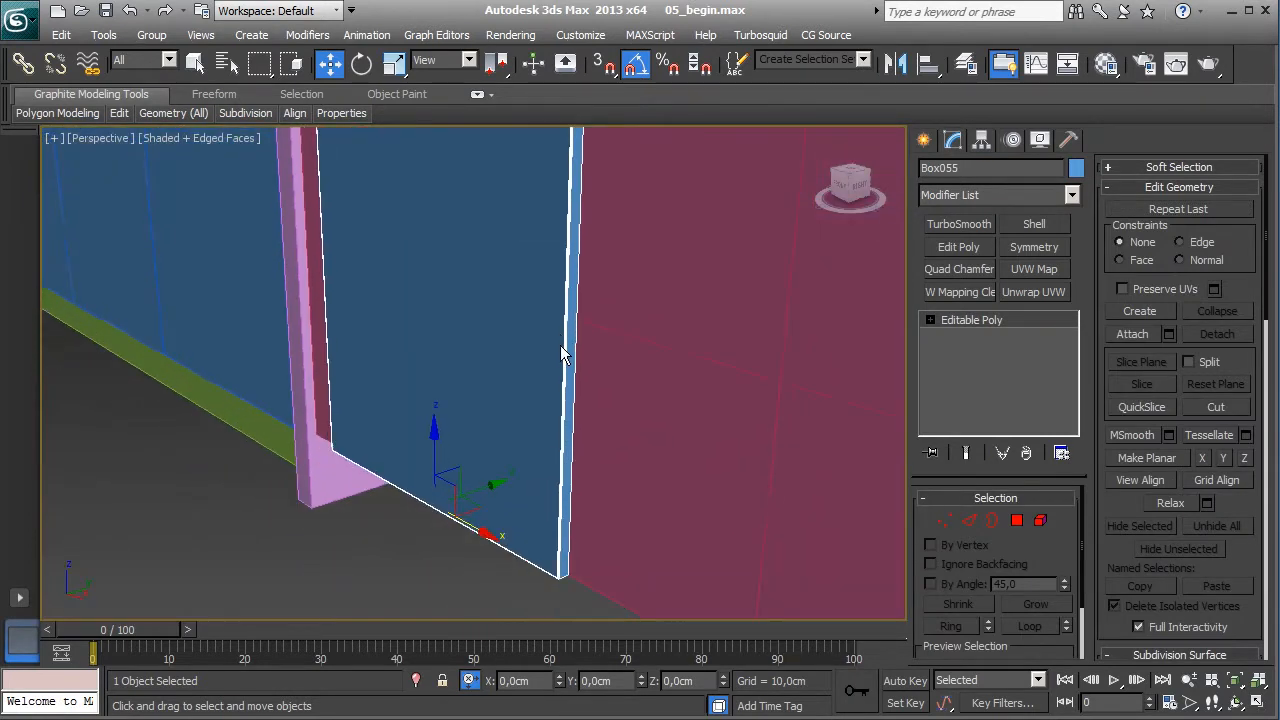
pyautogui.click(943, 519)
pyautogui.keyDown('alt'); pyautogui.moveTo(654, 525); pyautogui.dragTo(664, 498, button='middle'); pyautogui.keyUp('alt')
pyautogui.click(942, 519)
pyautogui.keyDown('alt'); pyautogui.moveTo(747, 518); pyautogui.dragTo(685, 538, button='middle'); pyautogui.keyUp('alt')
pyautogui.scroll(3, 744, 460)
pyautogui.scroll(-3, 683, 492)
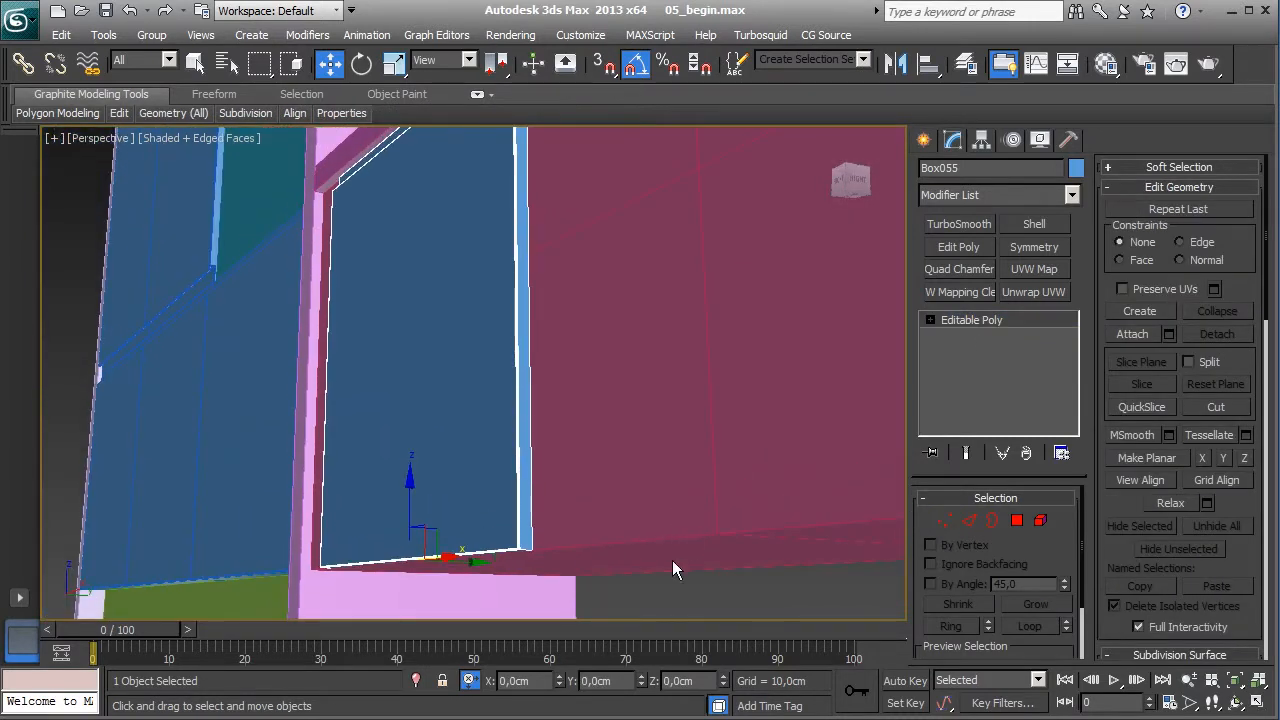
pyautogui.press('s')
pyautogui.moveTo(531, 549); pyautogui.dragTo(688, 188)
pyautogui.keyDown('alt'); pyautogui.moveTo(681, 200); pyautogui.dragTo(778, 527, button='middle'); pyautogui.keyUp('alt')
pyautogui.scroll(-3, 745, 445)
# - Widen the copied front by moving its left-side vertices to the low cabinet's edge beside the tall cabinet with vertex snap
pyautogui.click(944, 526)
pyautogui.scroll(-3, 778, 527)
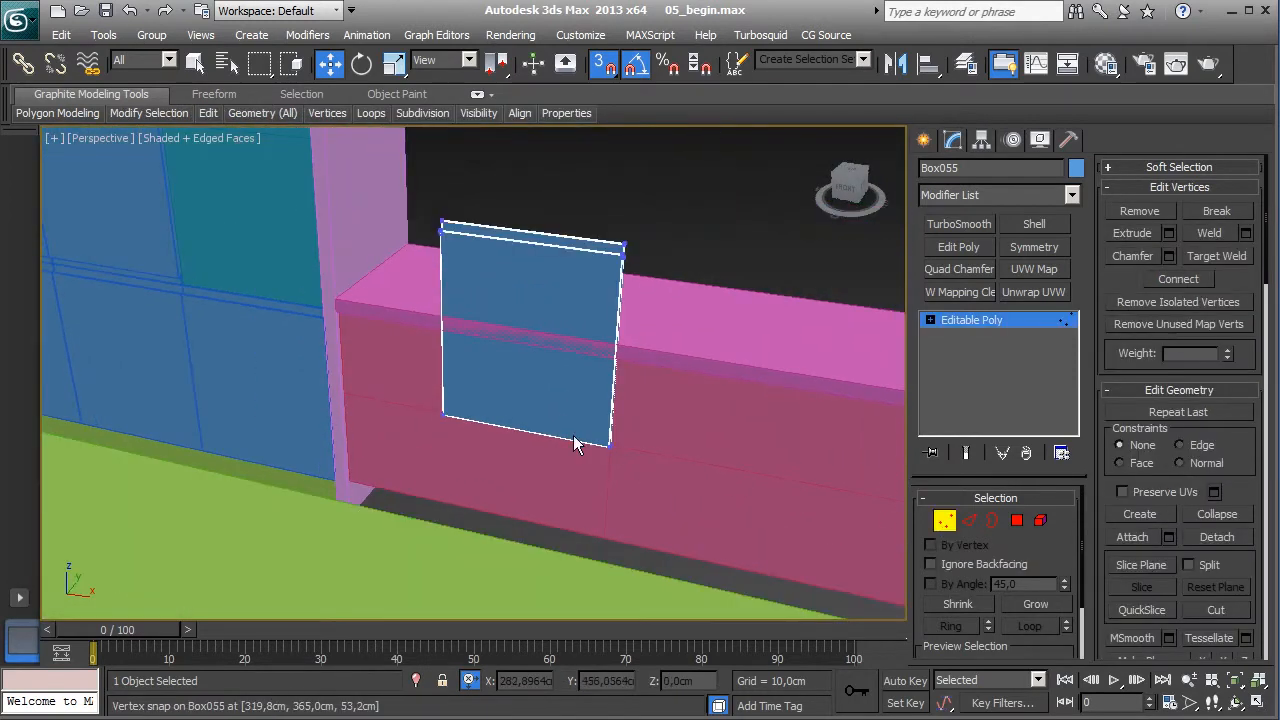
pyautogui.keyDown('alt'); pyautogui.moveTo(636, 463); pyautogui.dragTo(622, 460, button='middle'); pyautogui.keyUp('alt')
pyautogui.moveTo(399, 187); pyautogui.dragTo(473, 470)
pyautogui.keyDown('alt'); pyautogui.moveTo(473, 470); pyautogui.dragTo(495, 284, button='middle'); pyautogui.keyUp('alt')
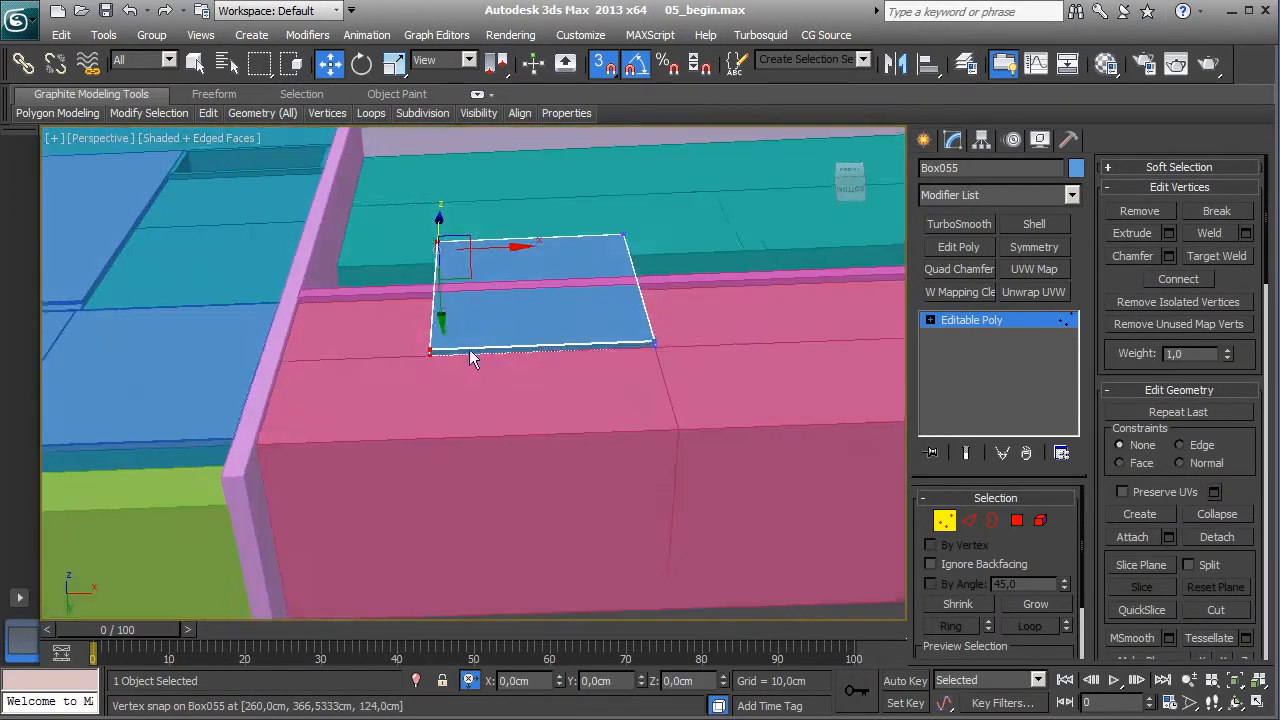
pyautogui.scroll(4, 495, 284)
pyautogui.moveTo(473, 397); pyautogui.dragTo(529, 451, button='middle')
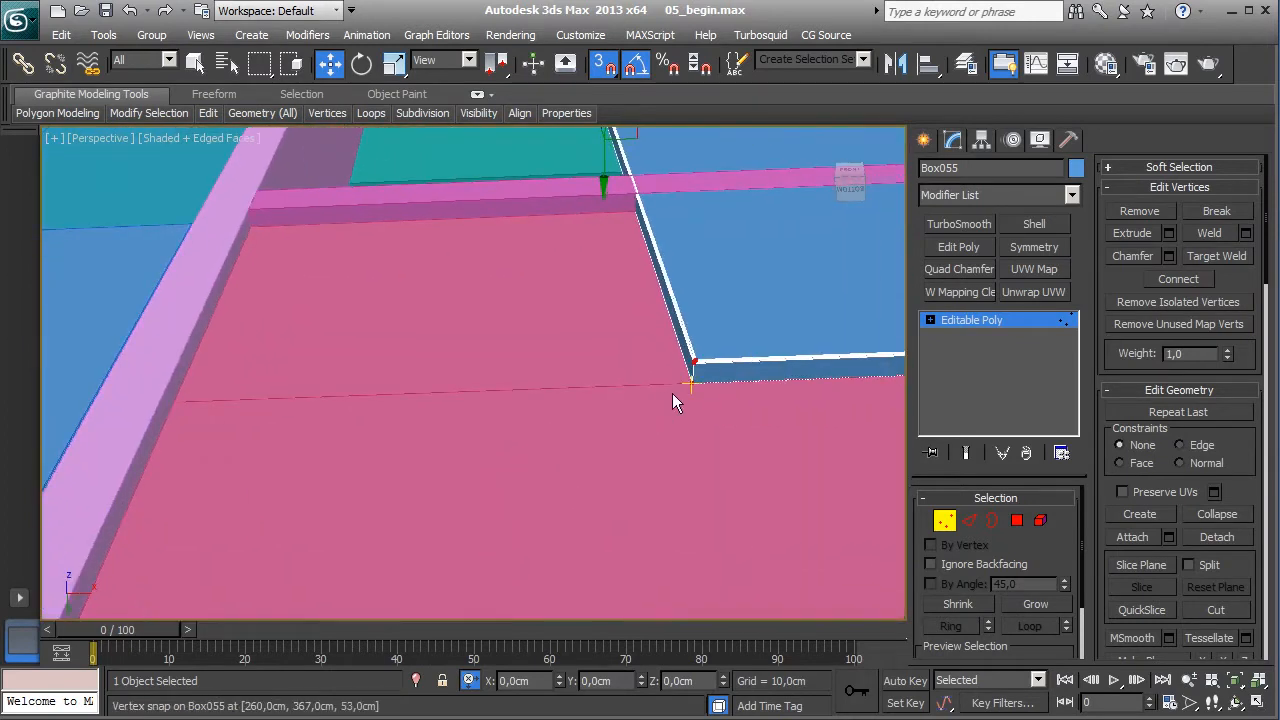
pyautogui.moveTo(695, 380); pyautogui.dragTo(184, 398)
pyautogui.scroll(-3, 470, 370)
pyautogui.moveTo(490, 363); pyautogui.dragTo(592, 455, button='middle')
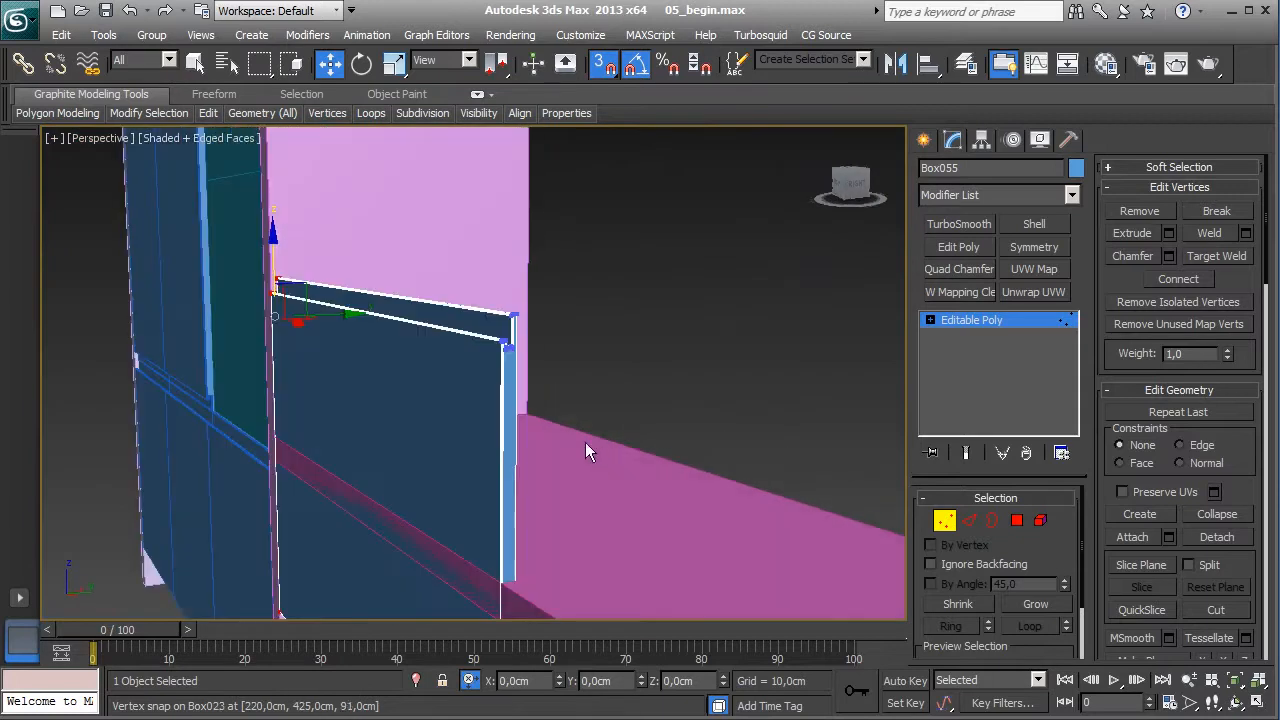
# - Lower the front's top vertices along Z and vertex-snap them to the underside of the low cabinet's worktop
pyautogui.moveTo(405, 355); pyautogui.dragTo(610, 418)
pyautogui.keyDown('alt'); pyautogui.moveTo(633, 430); pyautogui.dragTo(603, 401, button='middle'); pyautogui.keyUp('alt')
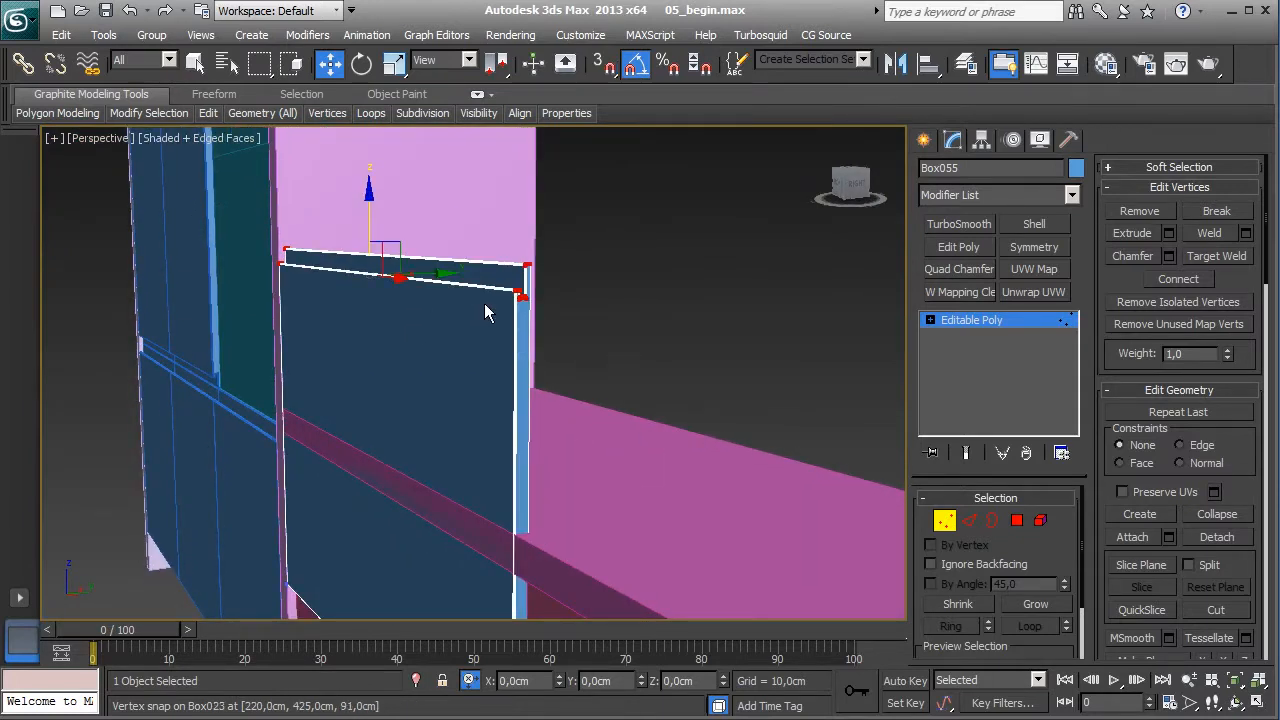
pyautogui.moveTo(373, 209); pyautogui.dragTo(379, 433)
pyautogui.keyDown('alt'); pyautogui.moveTo(525, 400); pyautogui.dragTo(555, 330, button='middle'); pyautogui.keyUp('alt')
pyautogui.scroll(3, 555, 330)
pyautogui.keyDown('alt'); pyautogui.moveTo(489, 366); pyautogui.dragTo(453, 385, button='middle'); pyautogui.keyUp('alt')
pyautogui.press('s')
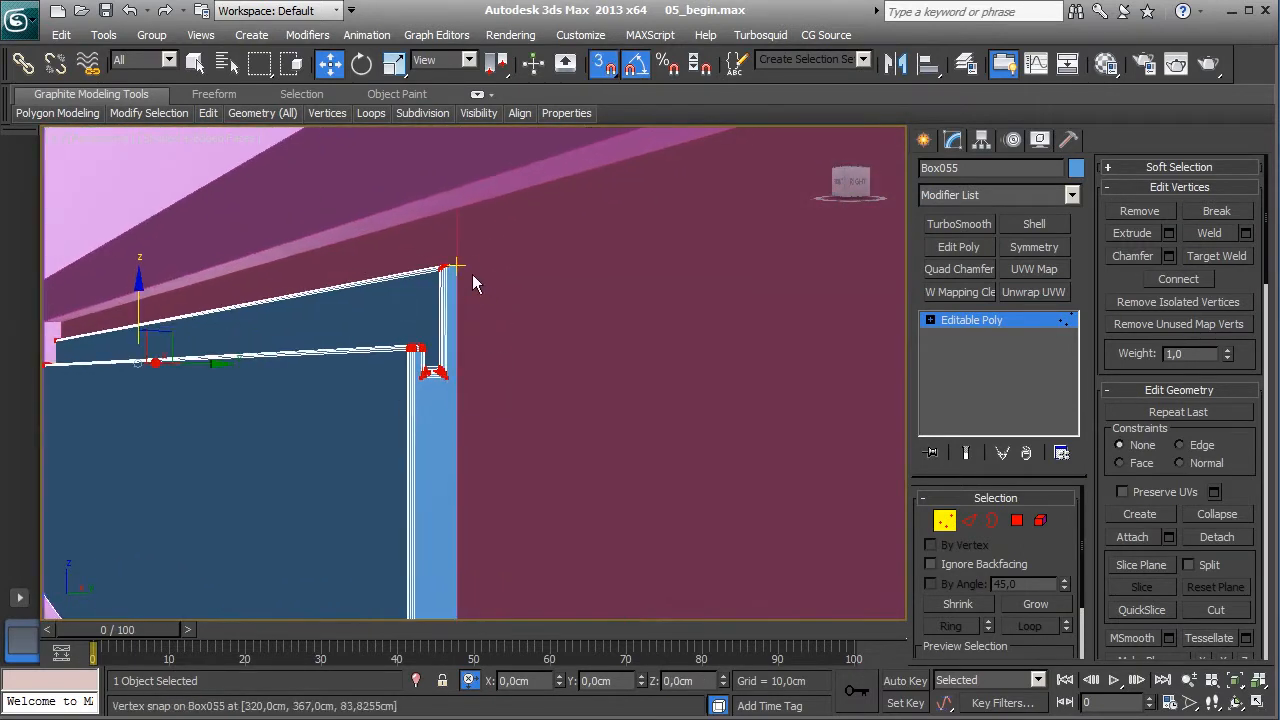
pyautogui.moveTo(455, 272); pyautogui.dragTo(449, 226)
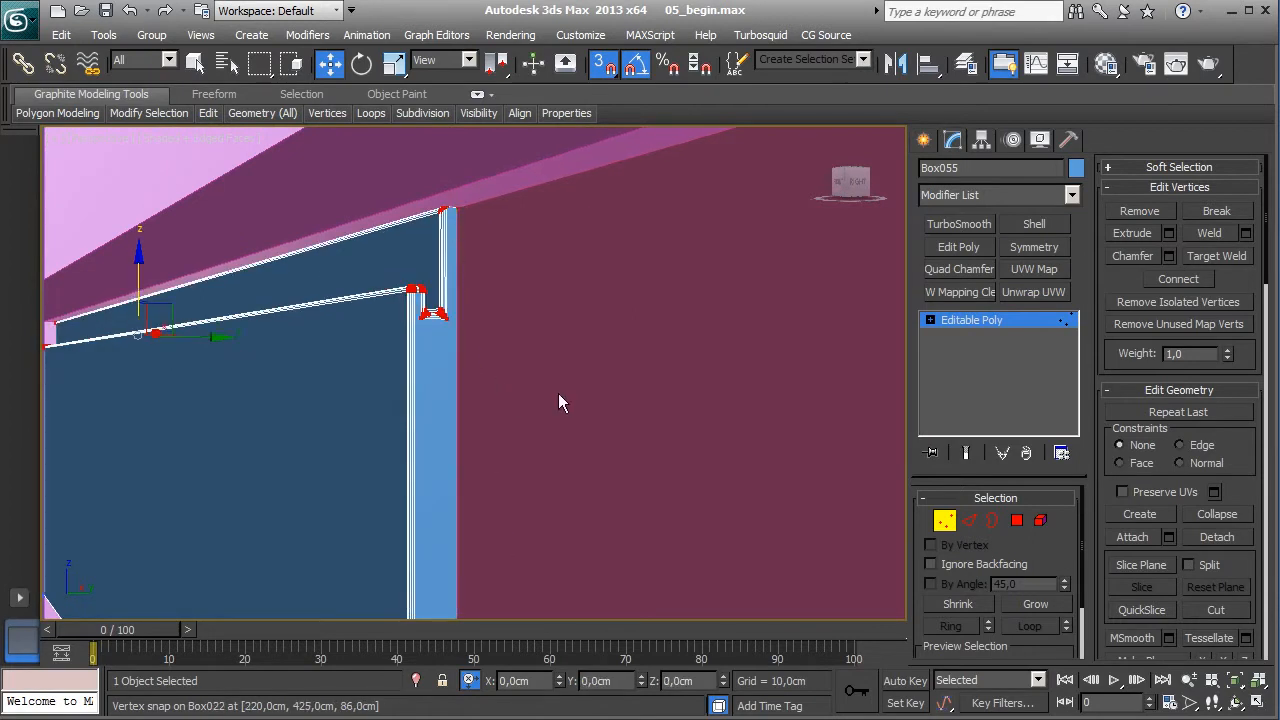
pyautogui.click(953, 530)
pyautogui.keyDown('alt'); pyautogui.moveTo(552, 469); pyautogui.dragTo(627, 539, button='middle'); pyautogui.keyUp('alt')
pyautogui.scroll(-3, 579, 505)
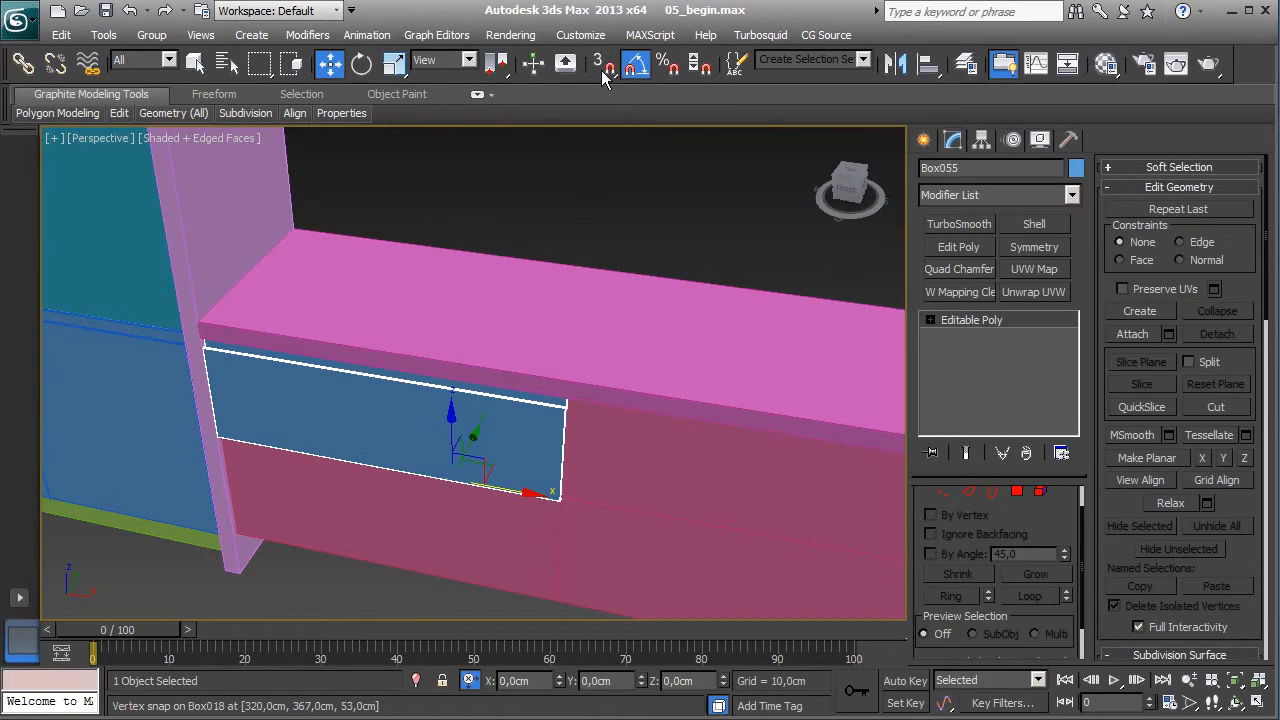
# - Make two copies of the finished drawer front along X for the low cabinet's remaining sections
pyautogui.moveTo(505, 505)
pyautogui.keyDown('shift'); pyautogui.mouseDown()
pyautogui.moveTo(833, 557)
pyautogui.moveTo(840, 545)
pyautogui.moveTo(816, 536)
pyautogui.mouseUp(); pyautogui.keyUp('shift')
pyautogui.click(642, 452)
pyautogui.press('z')
pyautogui.keyDown('shift'); pyautogui.moveTo(634, 493); pyautogui.dragTo(1072, 566); pyautogui.keyUp('shift')
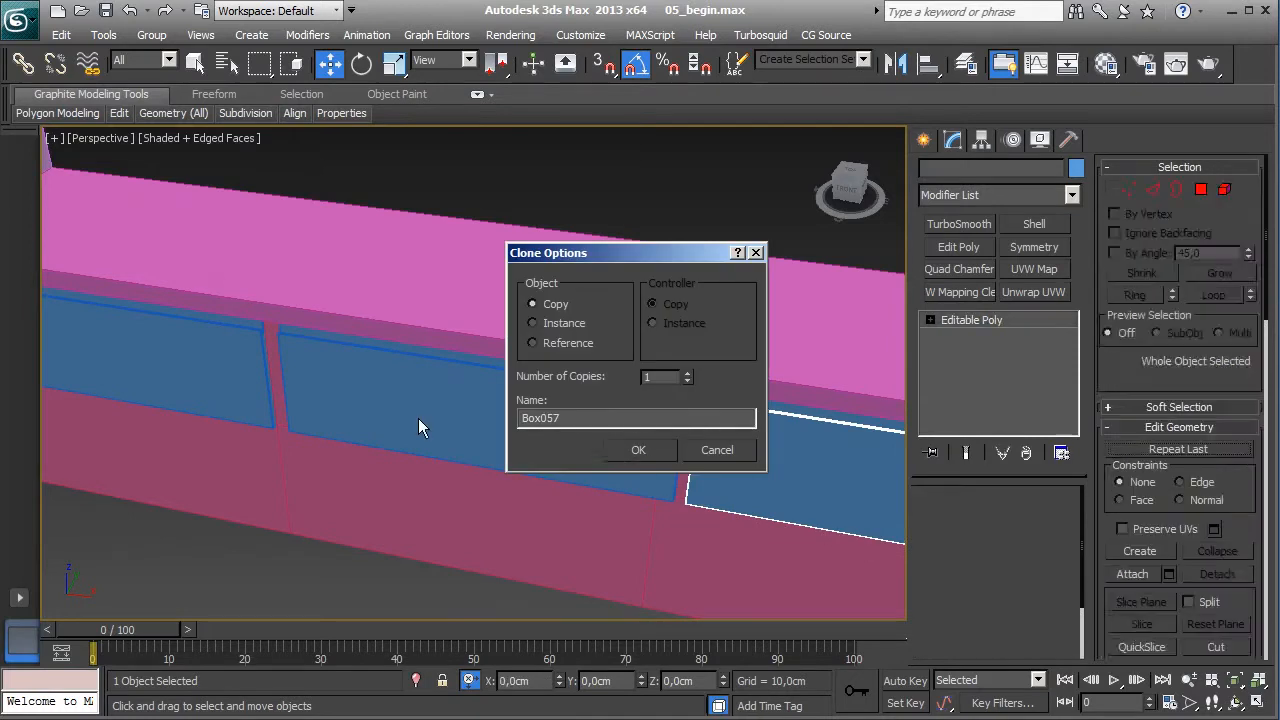
pyautogui.click(616, 452)
# - Vertex-snap the second drawer front flush against the first one at the section division
pyautogui.click(352, 412)
pyautogui.press('z')
pyautogui.moveTo(363, 498)
pyautogui.keyDown('alt'); pyautogui.mouseDown(button='middle')
pyautogui.moveTo(307, 392)
pyautogui.moveTo(403, 353)
pyautogui.moveTo(531, 429)
pyautogui.moveTo(544, 378)
pyautogui.mouseUp(button='middle'); pyautogui.keyUp('alt')
pyautogui.scroll(5, 403, 355)
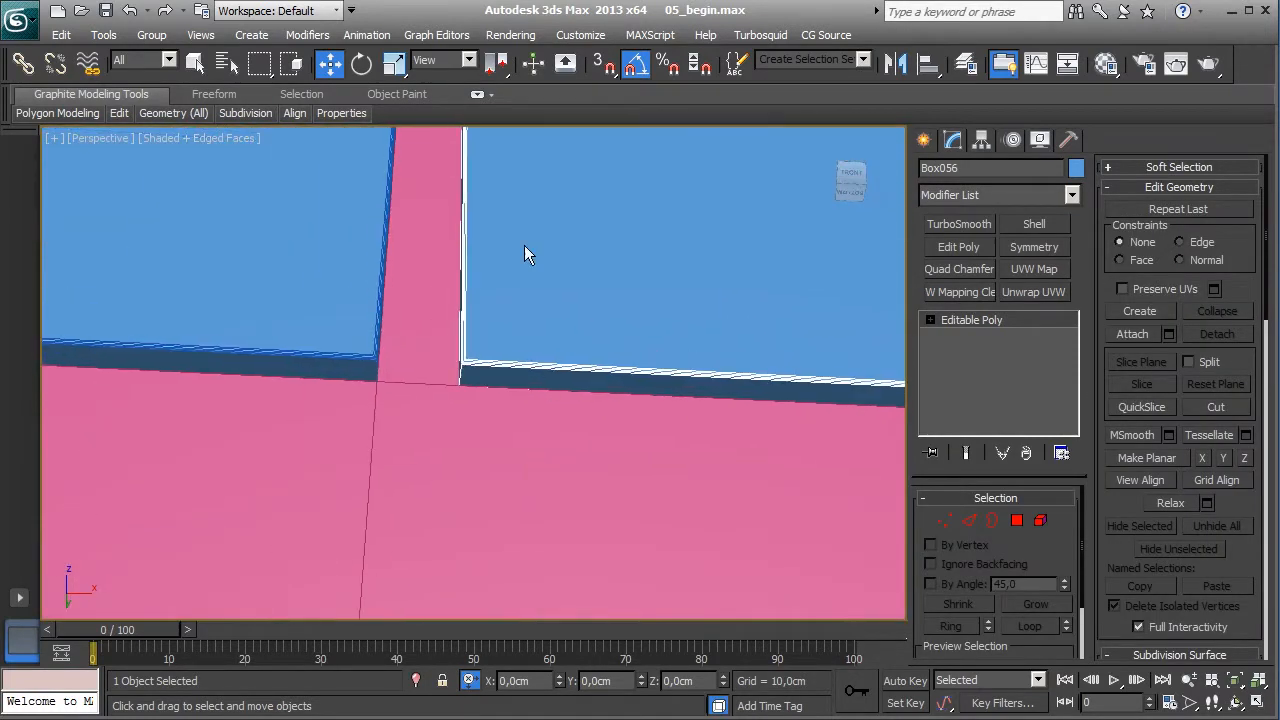
pyautogui.press('s')
pyautogui.moveTo(468, 382); pyautogui.dragTo(534, 386)
# - Vertex-snap the third drawer front flush against the second one on the low cabinet
pyautogui.scroll(4, 534, 386)
pyautogui.moveTo(534, 386); pyautogui.dragTo(362, 317, button='middle')
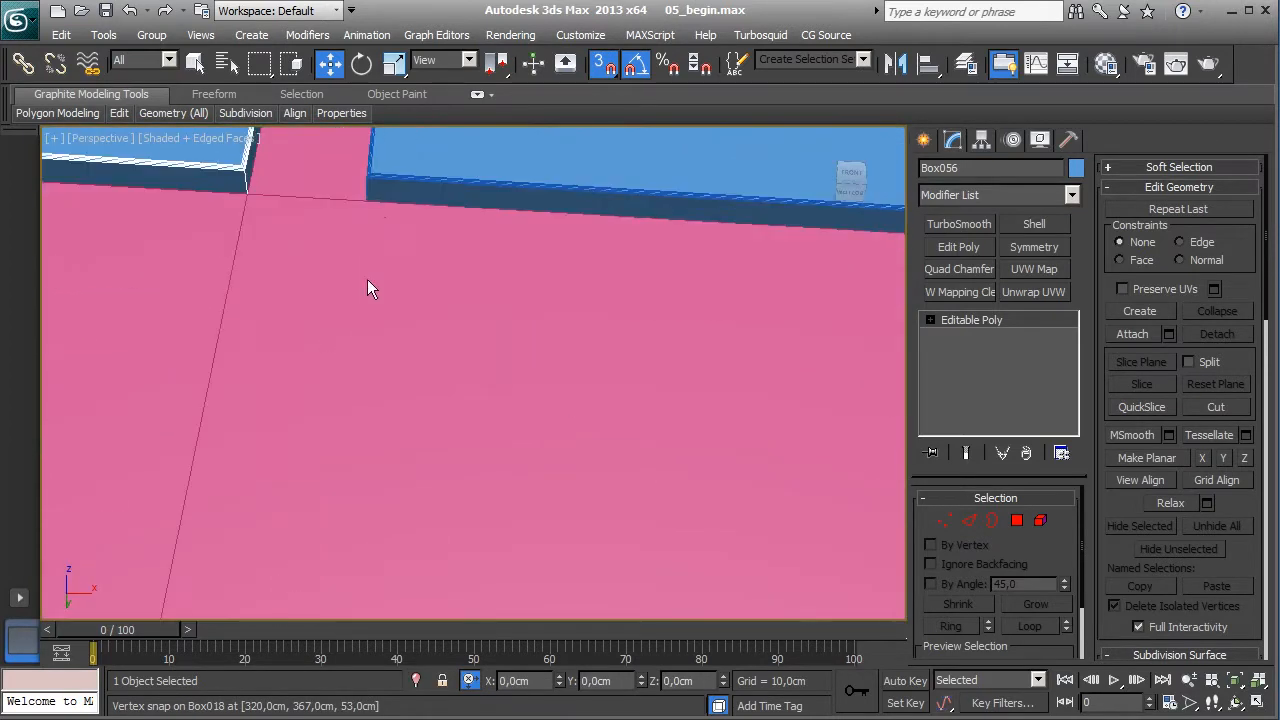
pyautogui.moveTo(430, 276); pyautogui.dragTo(449, 316, button='middle')
pyautogui.click(466, 270)
pyautogui.moveTo(420, 305); pyautogui.dragTo(287, 288)
pyautogui.scroll(-3, 287, 288)
pyautogui.scroll(-5, 380, 353)
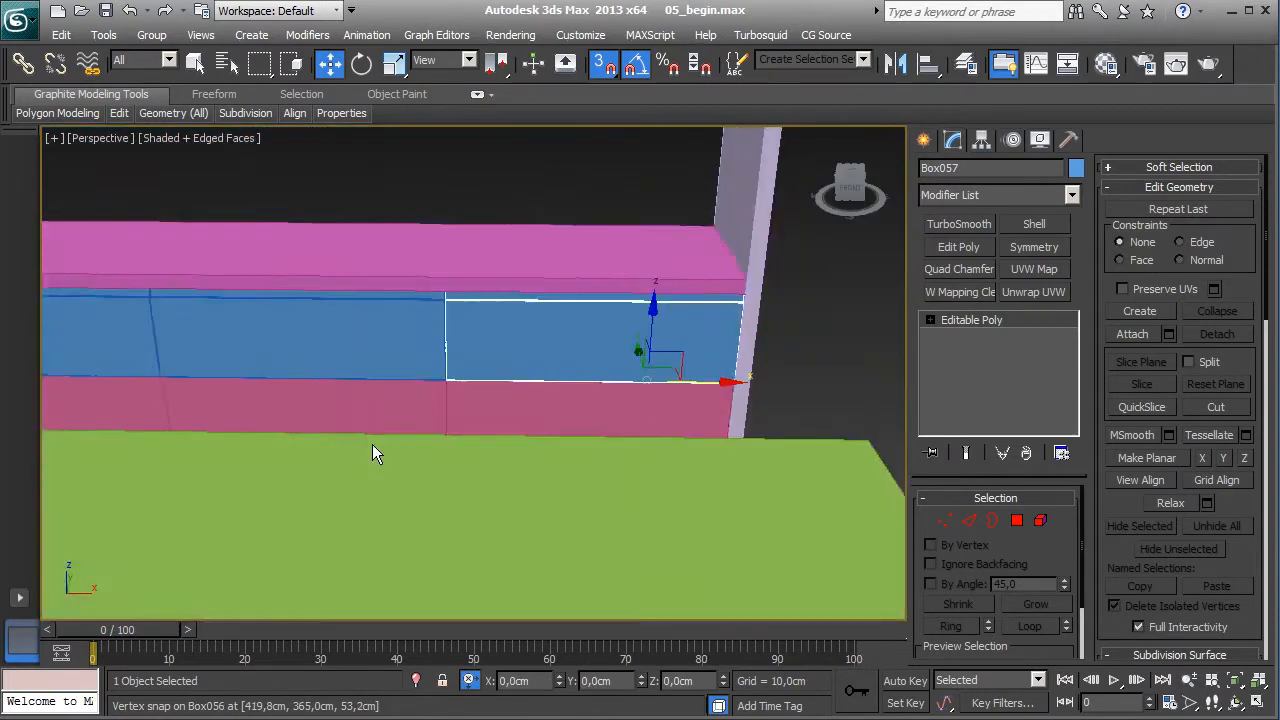
# - Copy a lower door of the tall cabinet along Y toward the kitchen island
pyautogui.keyDown('alt'); pyautogui.moveTo(346, 406); pyautogui.dragTo(368, 500, button='middle'); pyautogui.keyUp('alt')
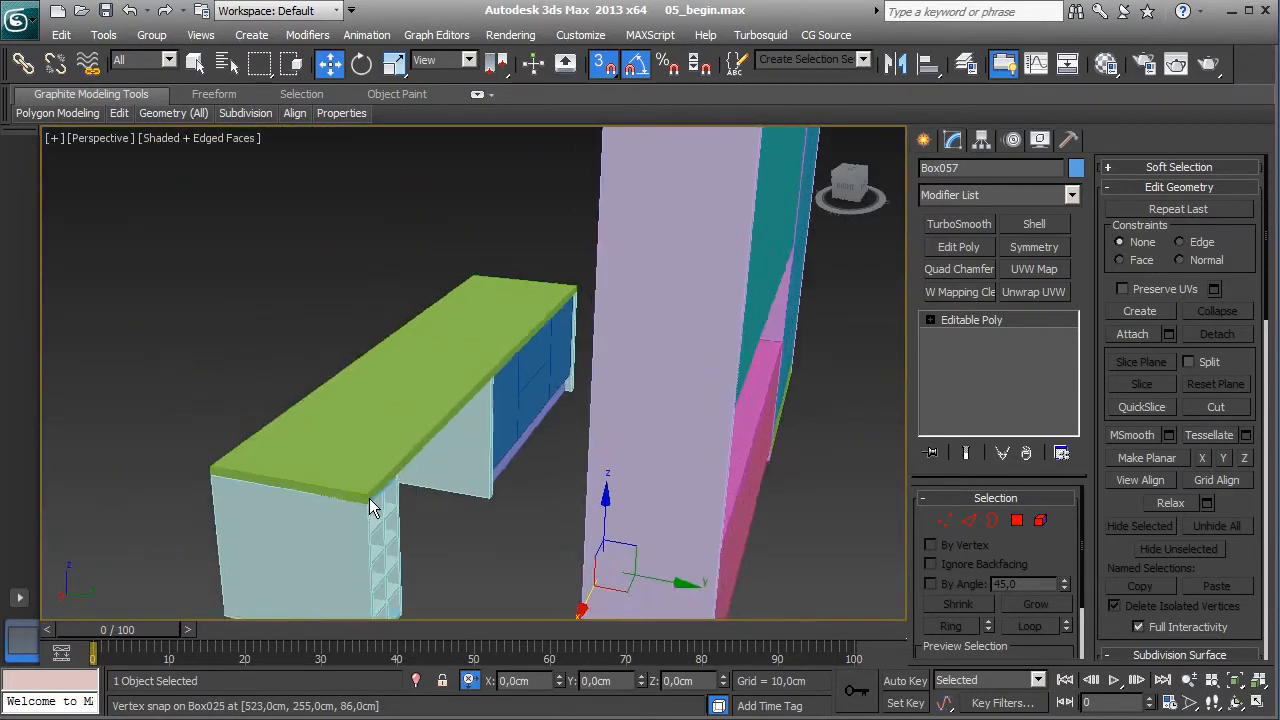
pyautogui.scroll(3, 526, 457)
pyautogui.keyDown('alt'); pyautogui.moveTo(526, 457); pyautogui.dragTo(626, 521, button='middle'); pyautogui.keyUp('alt')
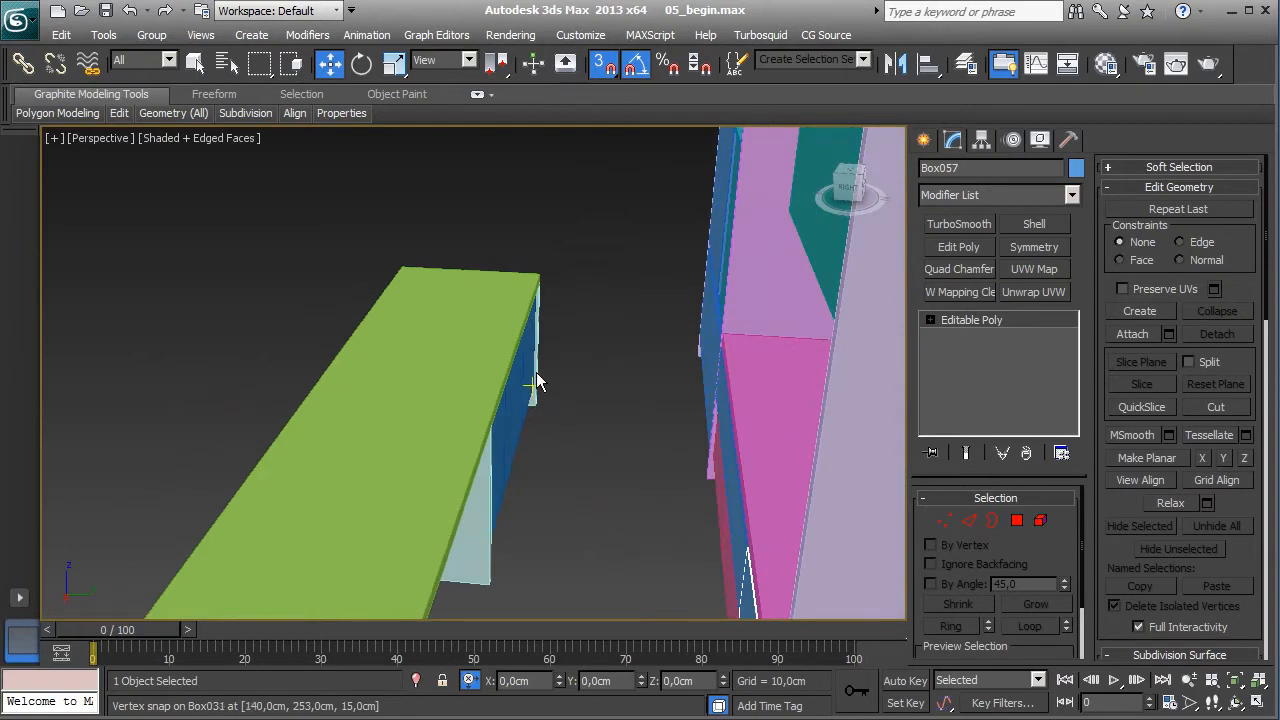
pyautogui.keyDown('alt'); pyautogui.moveTo(537, 383); pyautogui.dragTo(517, 387, button='middle'); pyautogui.keyUp('alt')
pyautogui.keyDown('alt'); pyautogui.moveTo(607, 389); pyautogui.dragTo(641, 422, button='middle'); pyautogui.keyUp('alt')
pyautogui.click(641, 422)
pyautogui.click(598, 72)
pyautogui.keyDown('shift'); pyautogui.moveTo(688, 452); pyautogui.dragTo(592, 472); pyautogui.keyUp('shift')
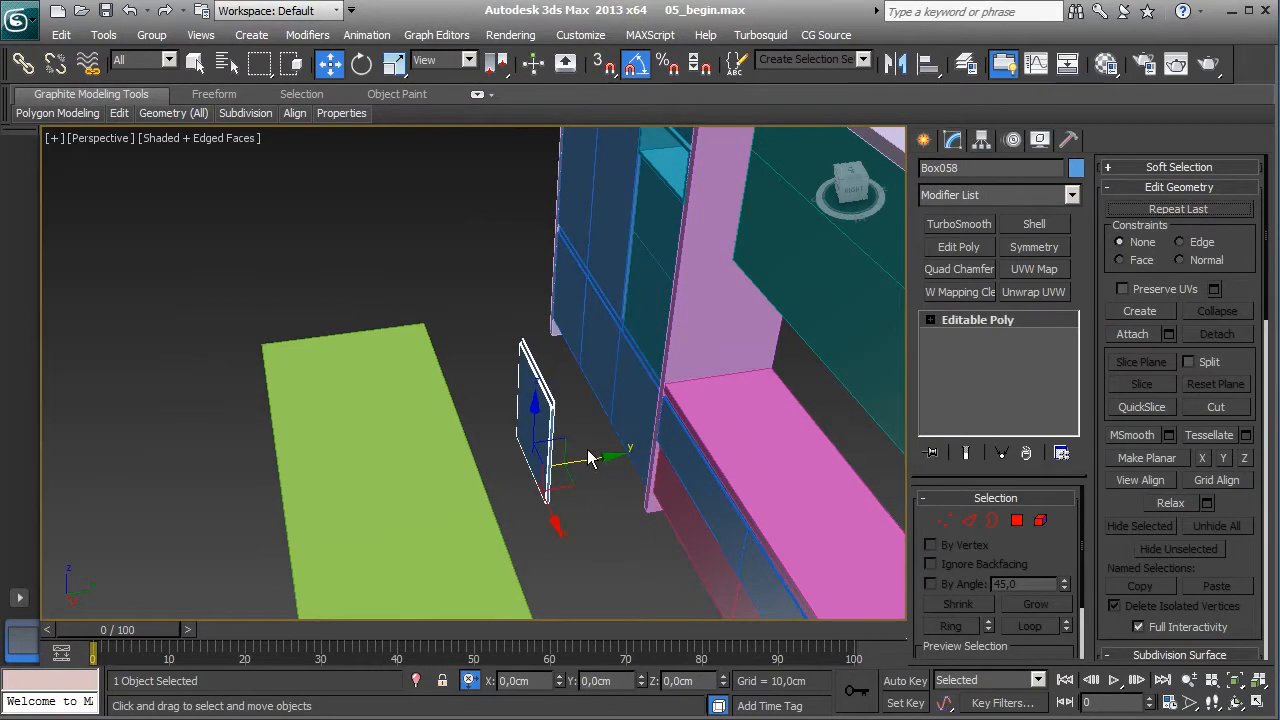
pyautogui.click(643, 451)
# - Rotate the copied door about the Z axis so its front faces away from the island
pyautogui.click(361, 63)
pyautogui.moveTo(529, 529); pyautogui.dragTo(692, 521)
pyautogui.keyDown('alt'); pyautogui.moveTo(588, 530); pyautogui.dragTo(531, 462, button='middle'); pyautogui.keyUp('alt')
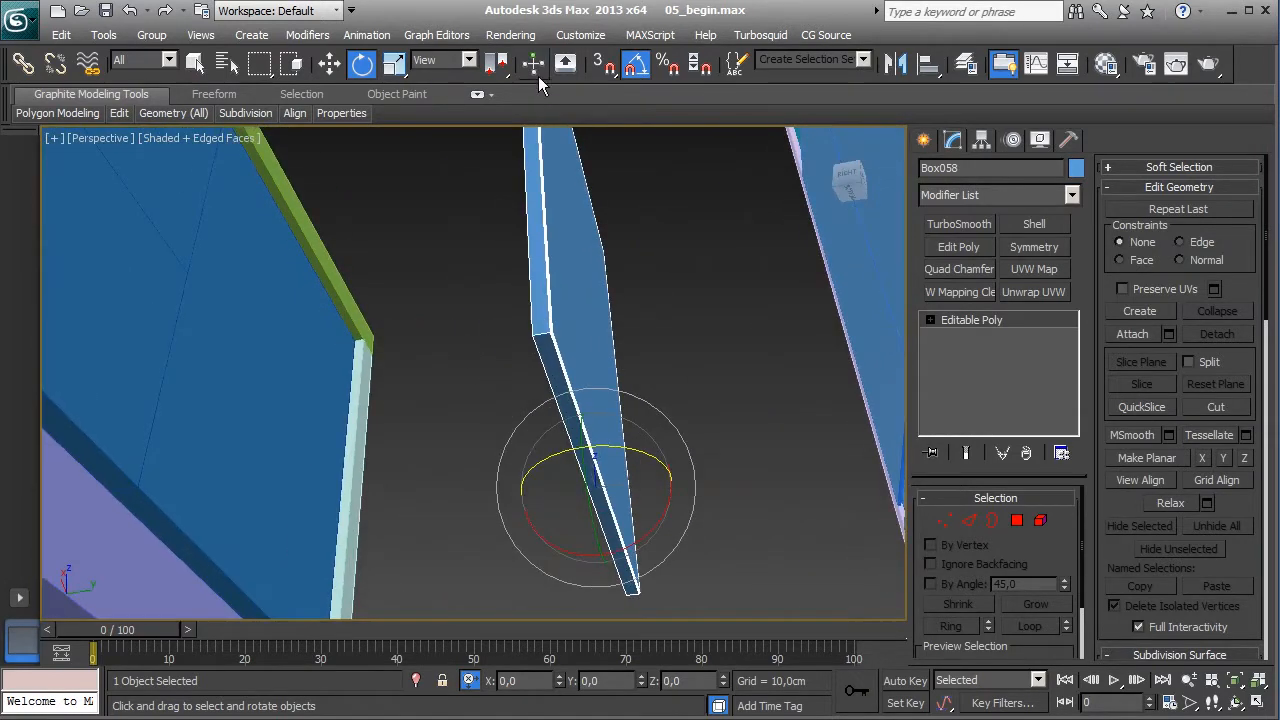
# - Vertex-snap the rotated door onto the island's end section and change its object color to light teal-blue
pyautogui.press('s')
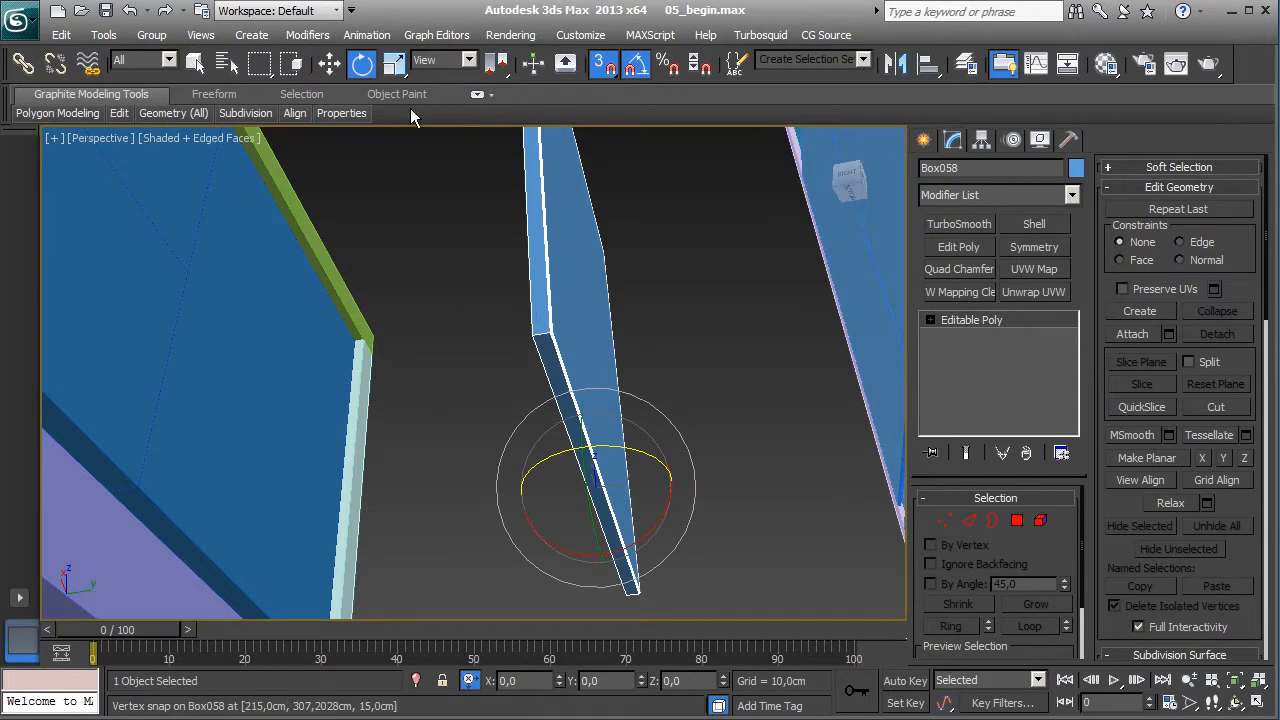
pyautogui.click(323, 68)
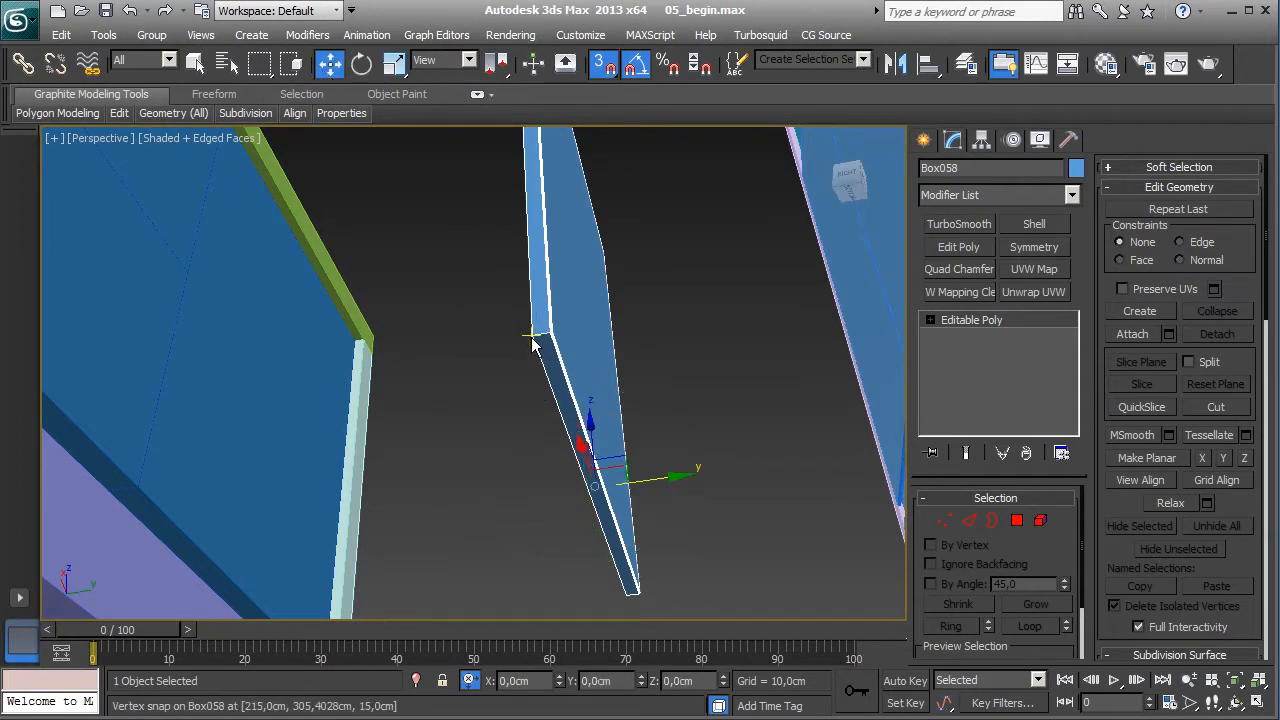
pyautogui.moveTo(337, 407); pyautogui.dragTo(337, 407)
pyautogui.click(558, 335)
pyautogui.moveTo(532, 337); pyautogui.dragTo(153, 479)
pyautogui.keyDown('alt'); pyautogui.moveTo(281, 393); pyautogui.dragTo(472, 451, button='middle'); pyautogui.keyUp('alt')
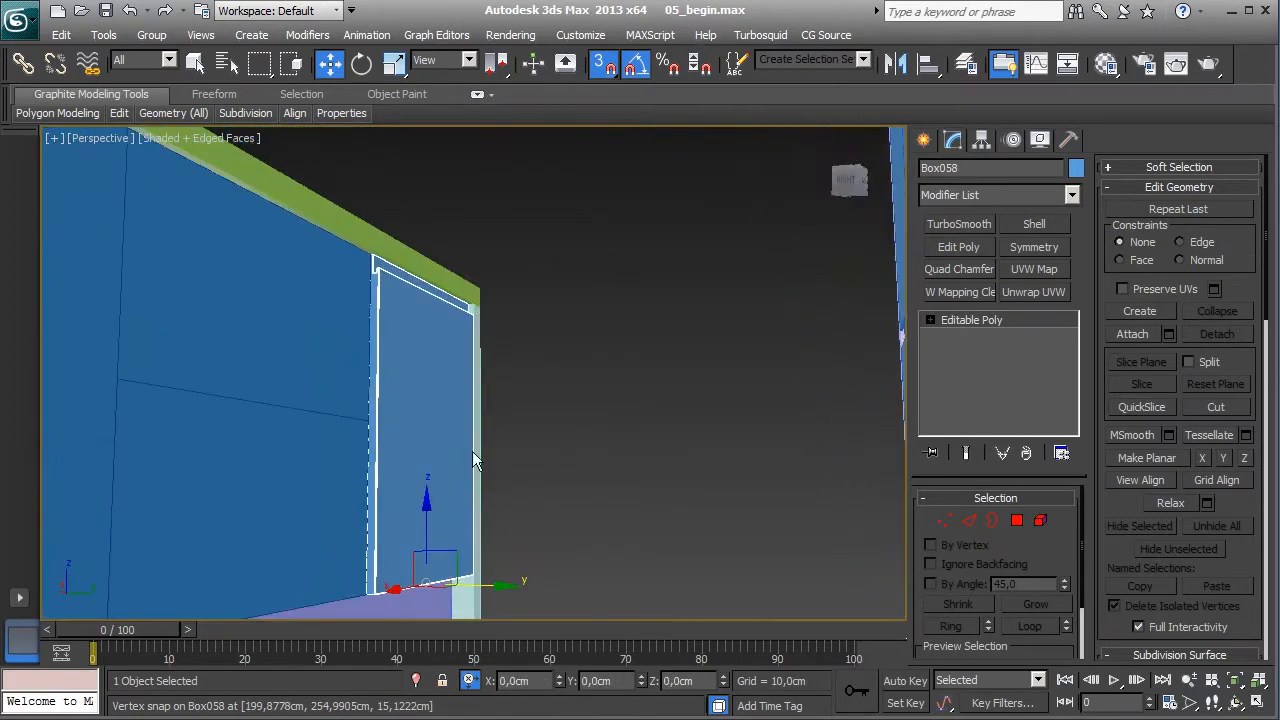
pyautogui.click(1075, 168)
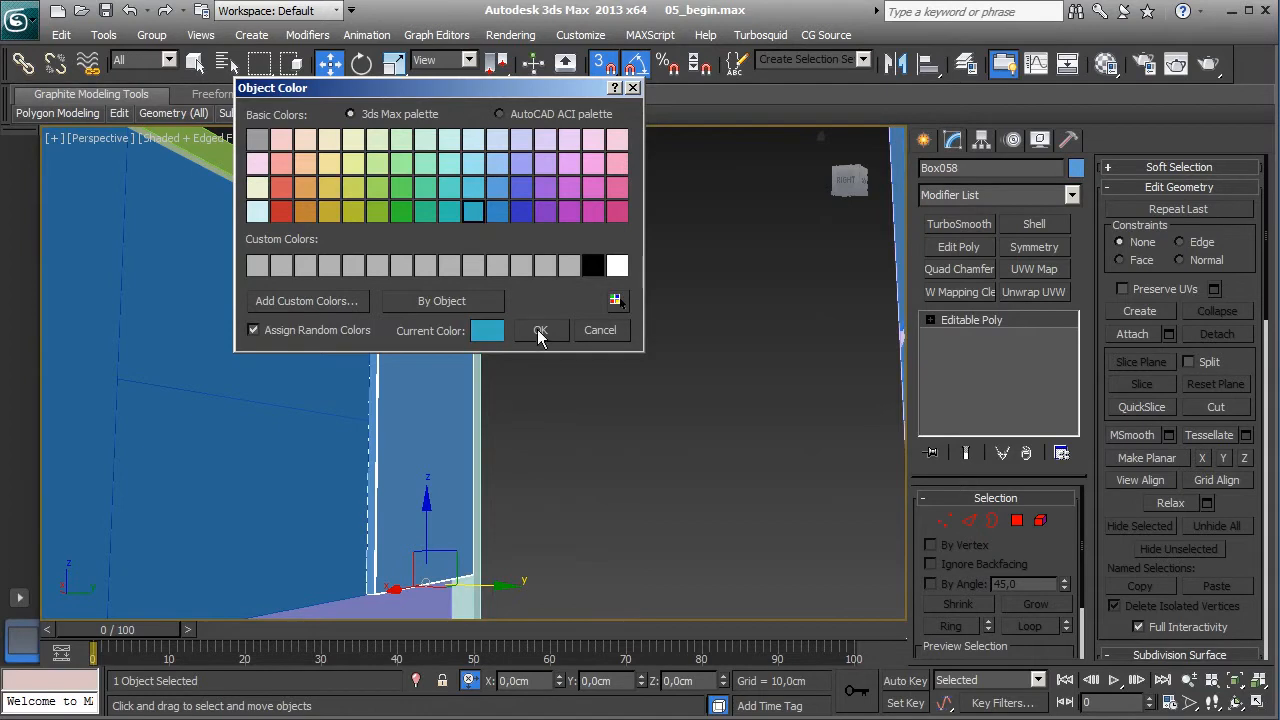
pyautogui.click(538, 331)
# - Copy the island door along X and vertex-snap its lower corner to the next division of the island front
pyautogui.keyDown('alt'); pyautogui.moveTo(470, 421); pyautogui.dragTo(663, 553, button='middle'); pyautogui.keyUp('alt')
pyautogui.moveTo(510, 490)
pyautogui.keyDown('shift'); pyautogui.mouseDown()
pyautogui.moveTo(457, 554)
pyautogui.moveTo(386, 394)
pyautogui.moveTo(418, 418)
pyautogui.mouseUp(); pyautogui.keyUp('shift')
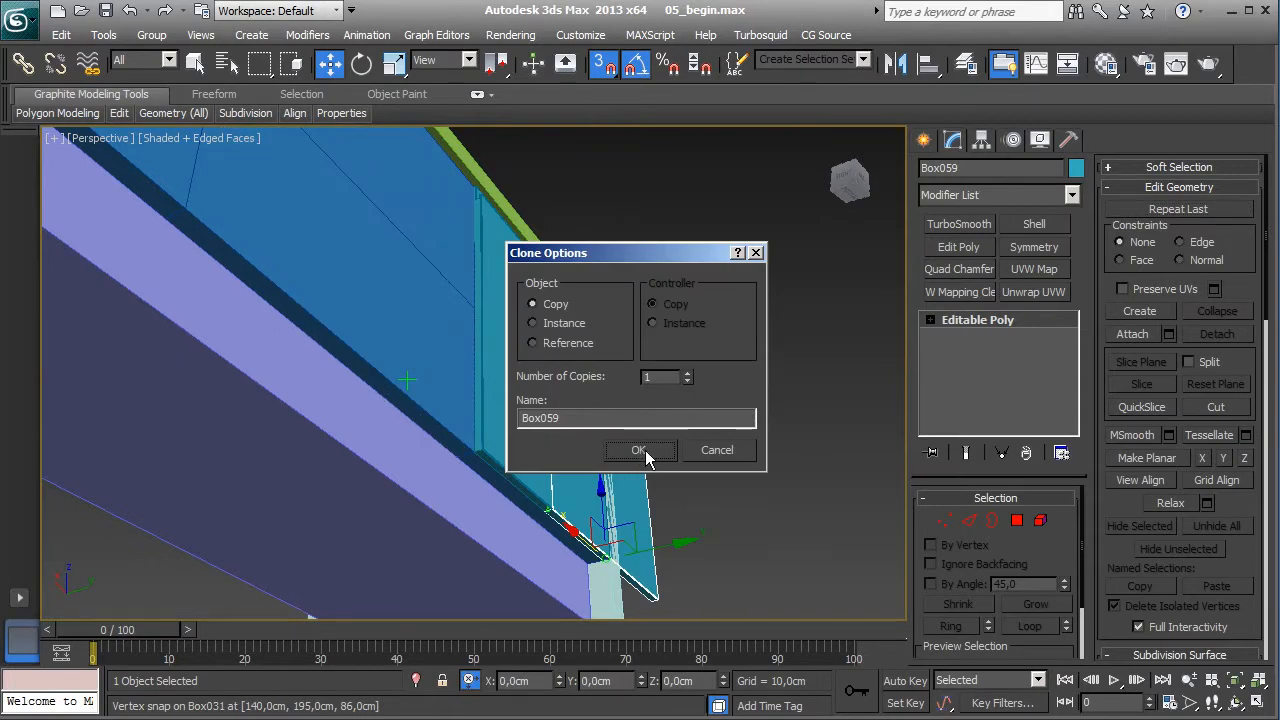
pyautogui.click(645, 455)
pyautogui.press('s')
pyautogui.moveTo(575, 538); pyautogui.dragTo(276, 328)
pyautogui.moveTo(280, 372); pyautogui.dragTo(397, 497, button='middle')
pyautogui.scroll(3, 293, 412)
pyautogui.press('s')
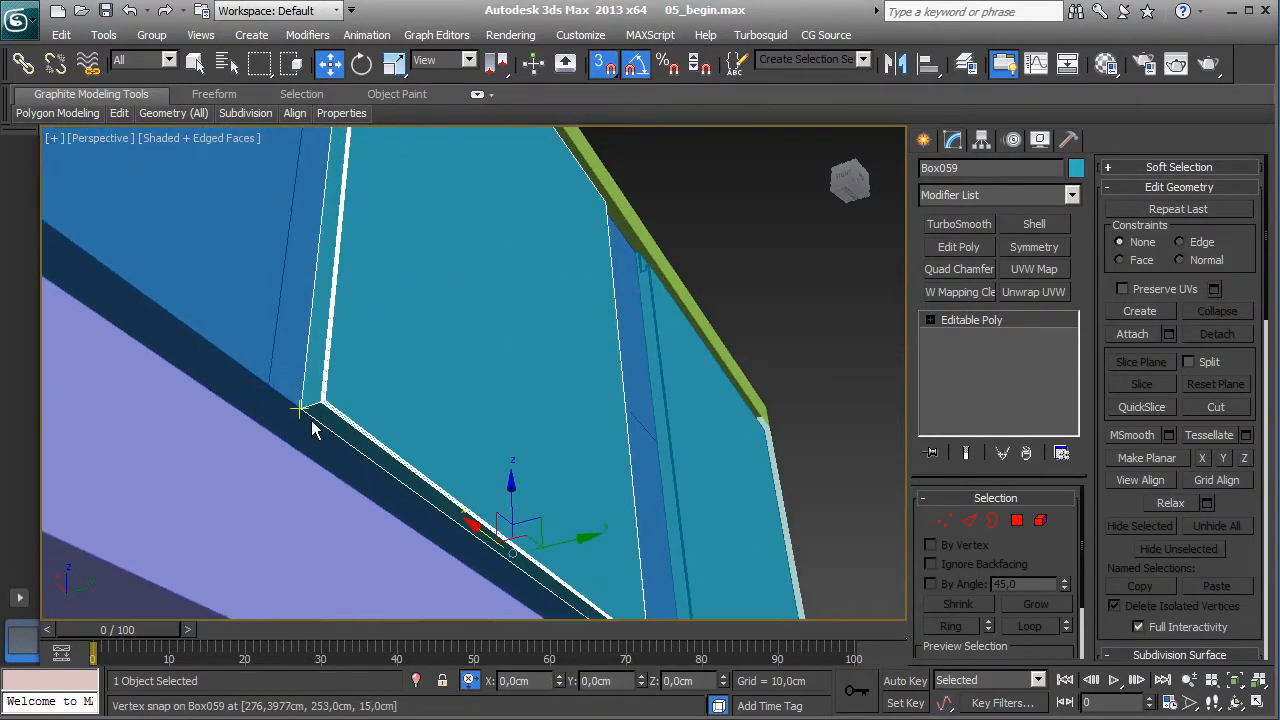
pyautogui.moveTo(306, 412); pyautogui.dragTo(278, 396)
pyautogui.scroll(-3, 502, 515)
pyautogui.moveTo(502, 515); pyautogui.dragTo(376, 442, button='middle')
# - Widen the second island door by snapping its side vertices to the edge of the first door
pyautogui.press('1')
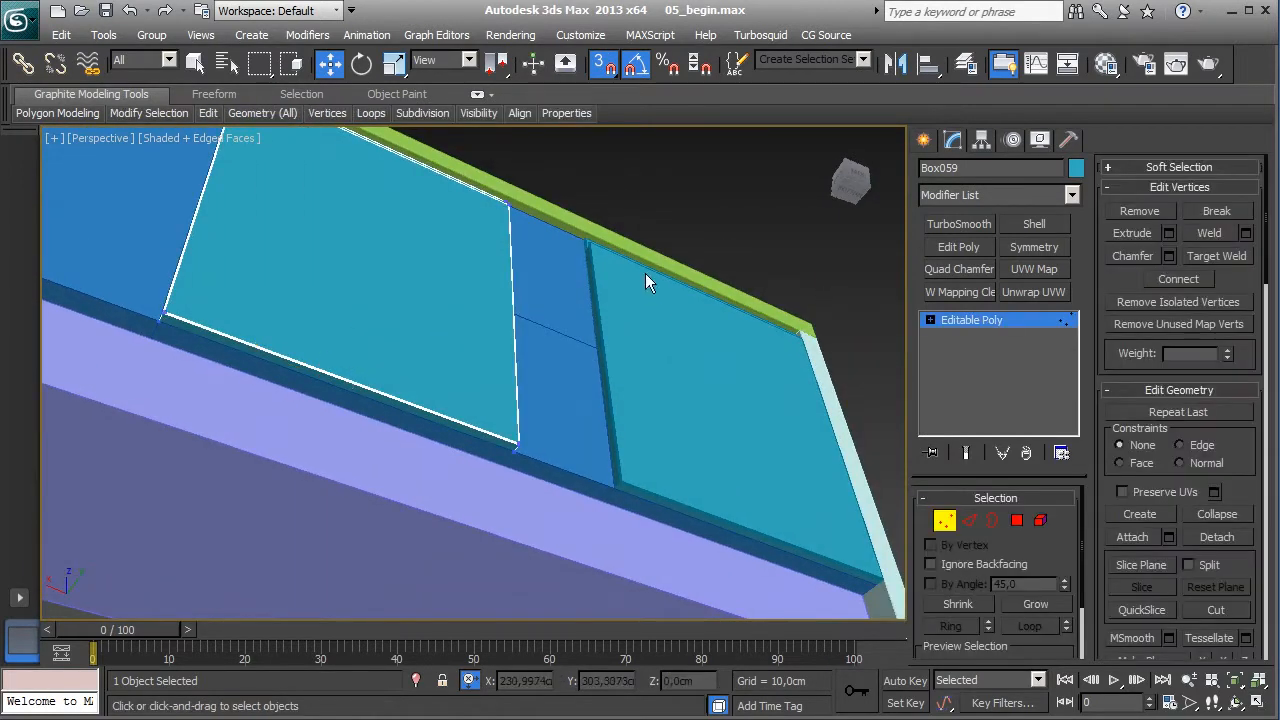
pyautogui.moveTo(433, 447); pyautogui.dragTo(433, 477)
pyautogui.scroll(3, 433, 477)
pyautogui.moveTo(570, 490); pyautogui.dragTo(470, 466, button='middle')
pyautogui.moveTo(300, 378); pyautogui.dragTo(489, 447)
pyautogui.keyDown('alt'); pyautogui.moveTo(489, 447); pyautogui.dragTo(620, 470, button='middle'); pyautogui.keyUp('alt')
# - Raise the second island door's bottom vertices and vertex-snap them to the mid-height division to form an upper drawer front
pyautogui.moveTo(692, 481); pyautogui.dragTo(408, 593)
pyautogui.moveTo(572, 510); pyautogui.dragTo(561, 289)
pyautogui.moveTo(561, 289); pyautogui.dragTo(488, 445, button='middle')
pyautogui.scroll(2, 513, 471)
pyautogui.press('s')
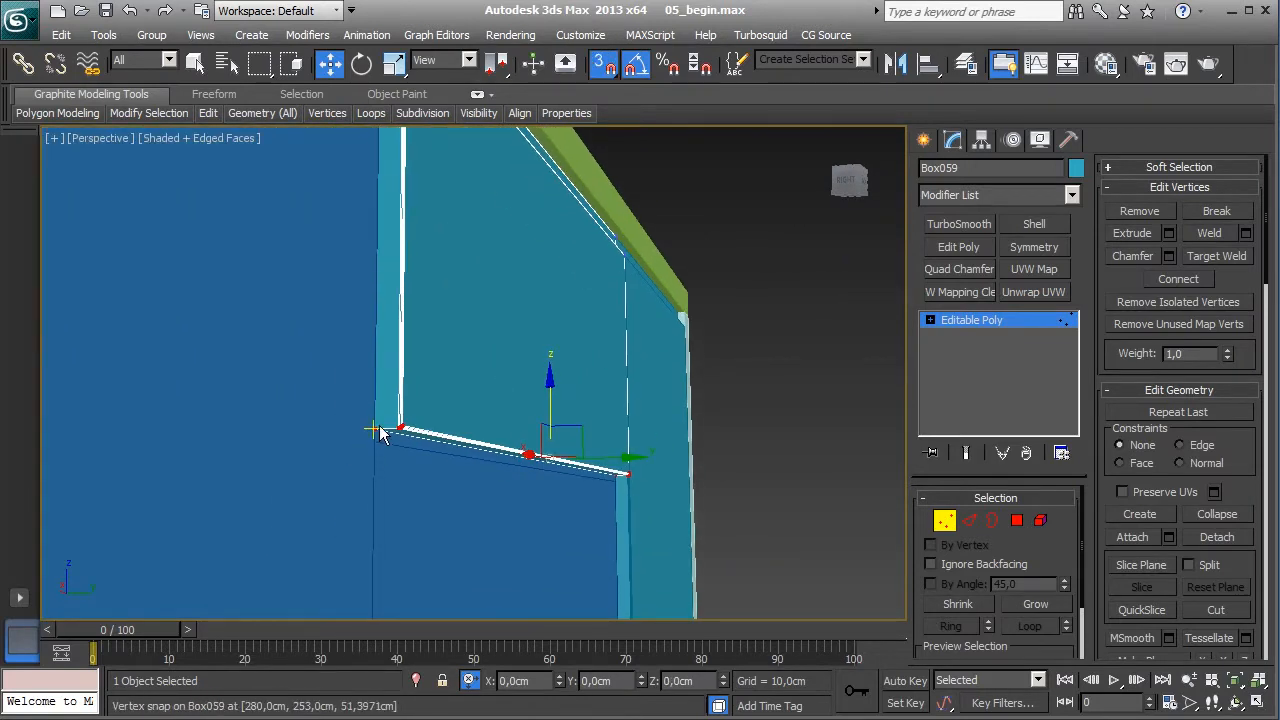
pyautogui.moveTo(373, 430); pyautogui.dragTo(374, 440)
pyautogui.moveTo(376, 442); pyautogui.dragTo(475, 560, button='middle')
pyautogui.scroll(-2, 514, 519)
pyautogui.click(944, 529)
# - Copy the full-height island door at the end section along X toward the island's opposite end section
pyautogui.scroll(-5, 639, 472)
pyautogui.keyDown('alt'); pyautogui.moveTo(639, 475); pyautogui.dragTo(673, 409, button='middle'); pyautogui.keyUp('alt')
pyautogui.click(718, 301)
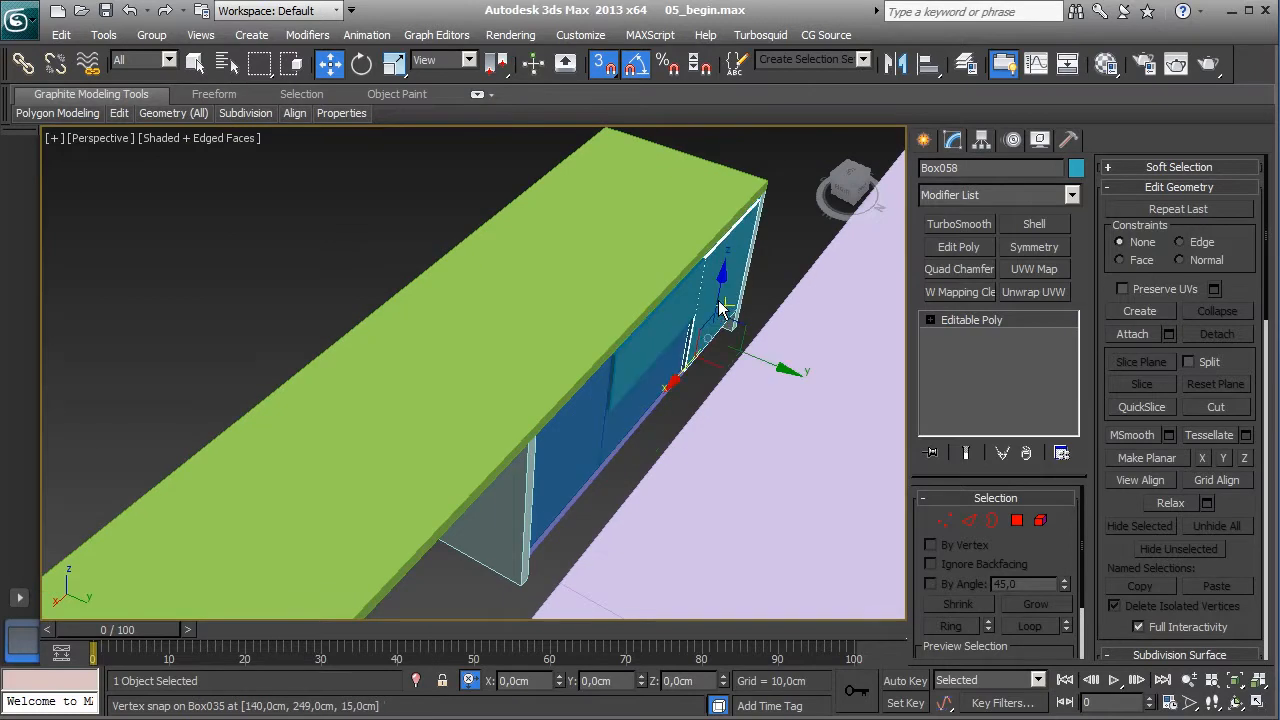
pyautogui.press('s')
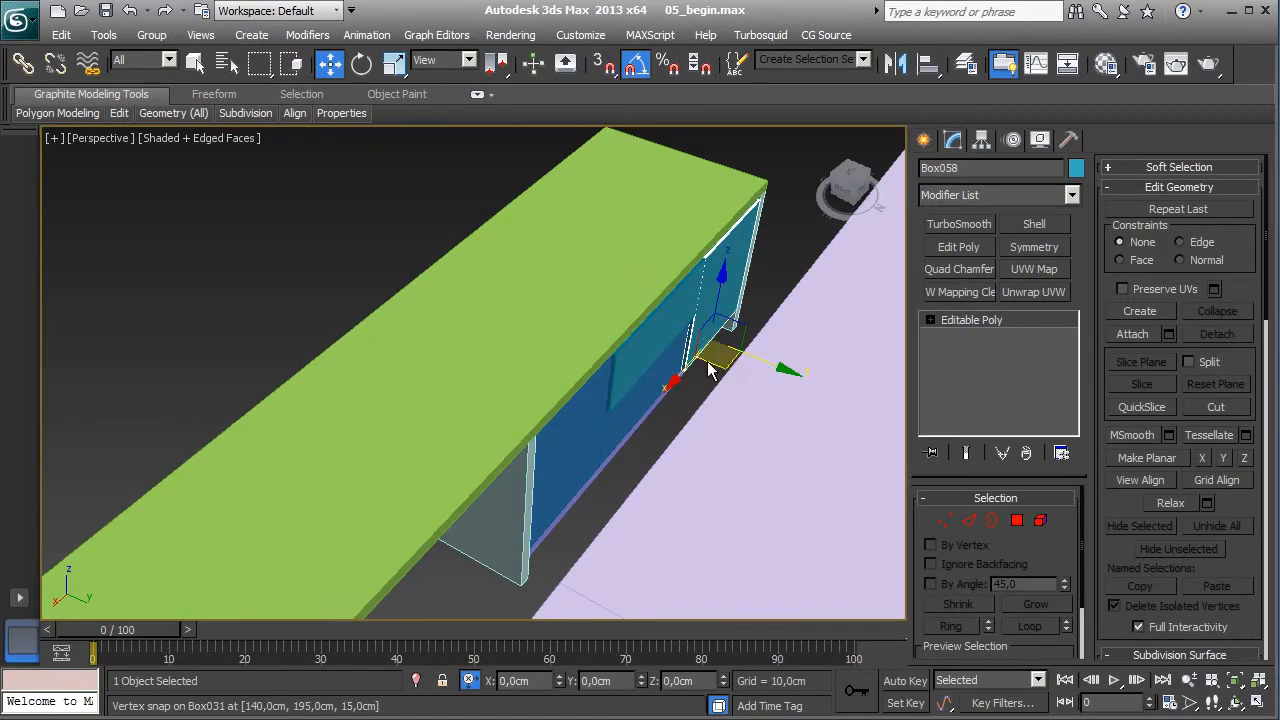
pyautogui.moveTo(690, 376)
pyautogui.keyDown('shift'); pyautogui.mouseDown()
pyautogui.moveTo(495, 480)
pyautogui.moveTo(485, 505)
pyautogui.mouseUp(); pyautogui.keyUp('shift')
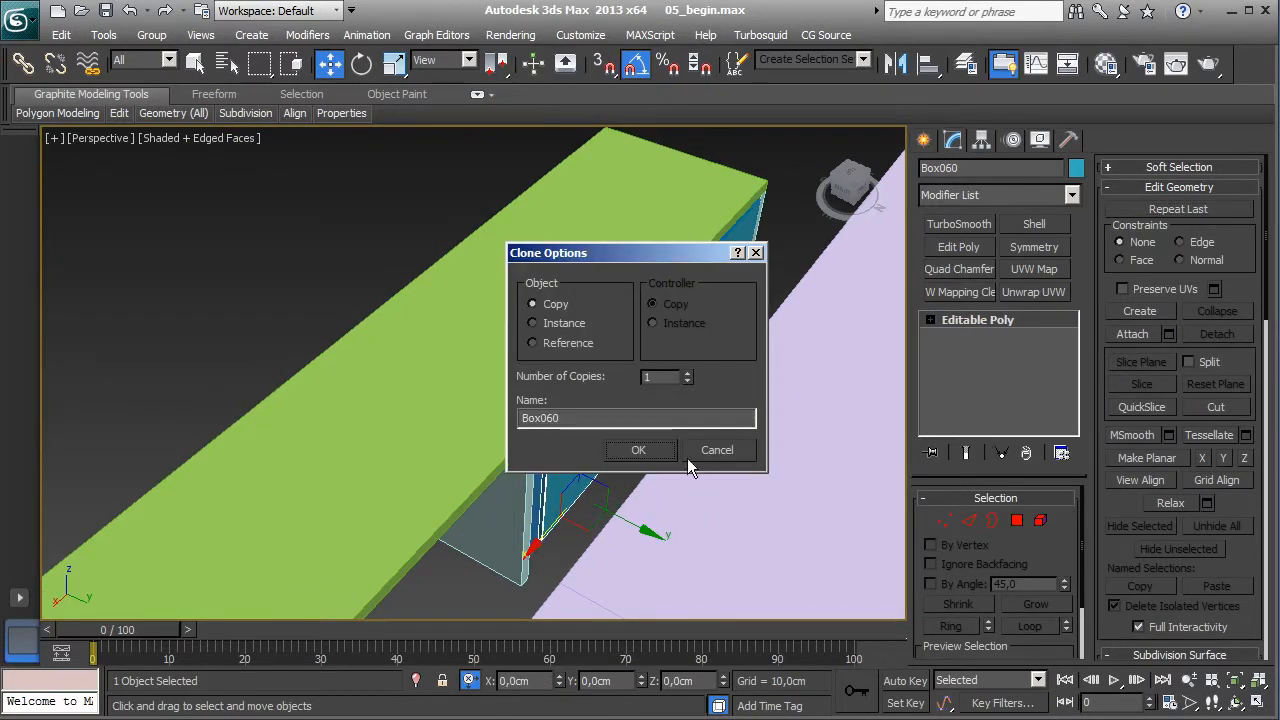
pyautogui.click(637, 451)
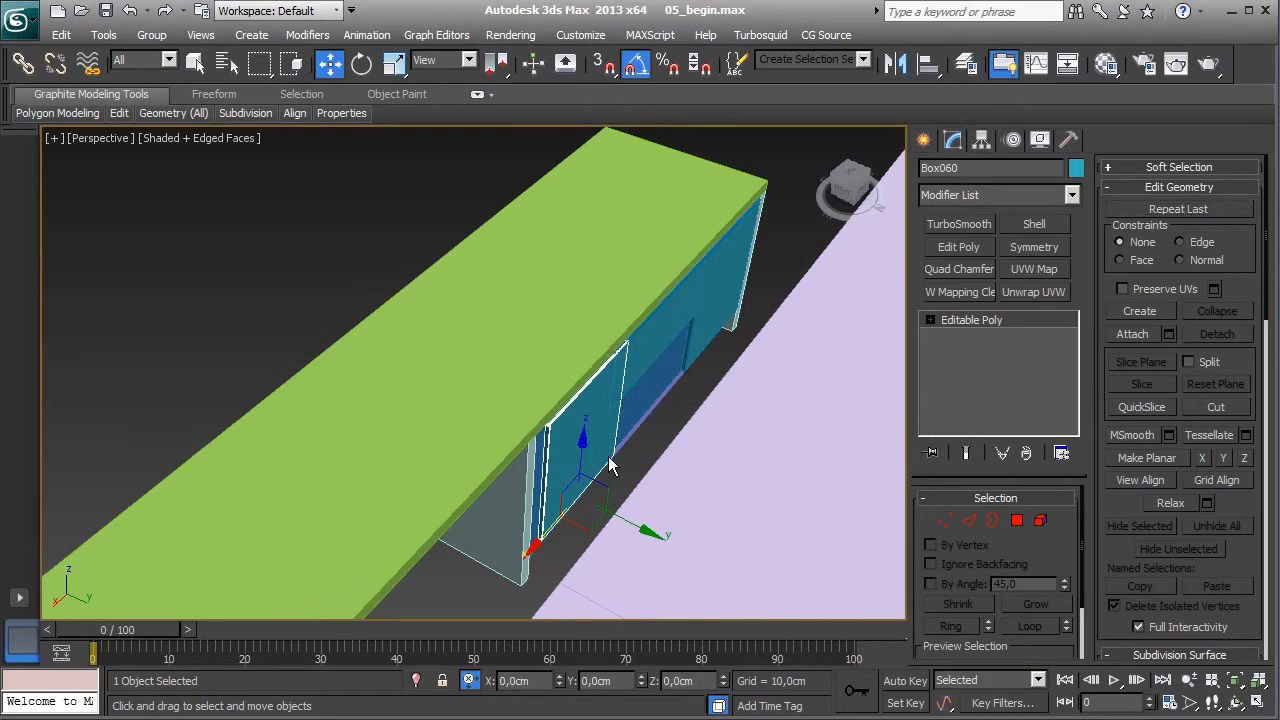
# - Vertex-snap the copied door's lower corner to the outer lower corner of the island's opposite end section
pyautogui.scroll(4, 609, 458)
pyautogui.keyDown('alt'); pyautogui.moveTo(608, 456); pyautogui.dragTo(595, 288, button='middle'); pyautogui.keyUp('alt')
pyautogui.scroll(3, 440, 460)
pyautogui.moveTo(430, 470); pyautogui.dragTo(466, 433, button='middle')
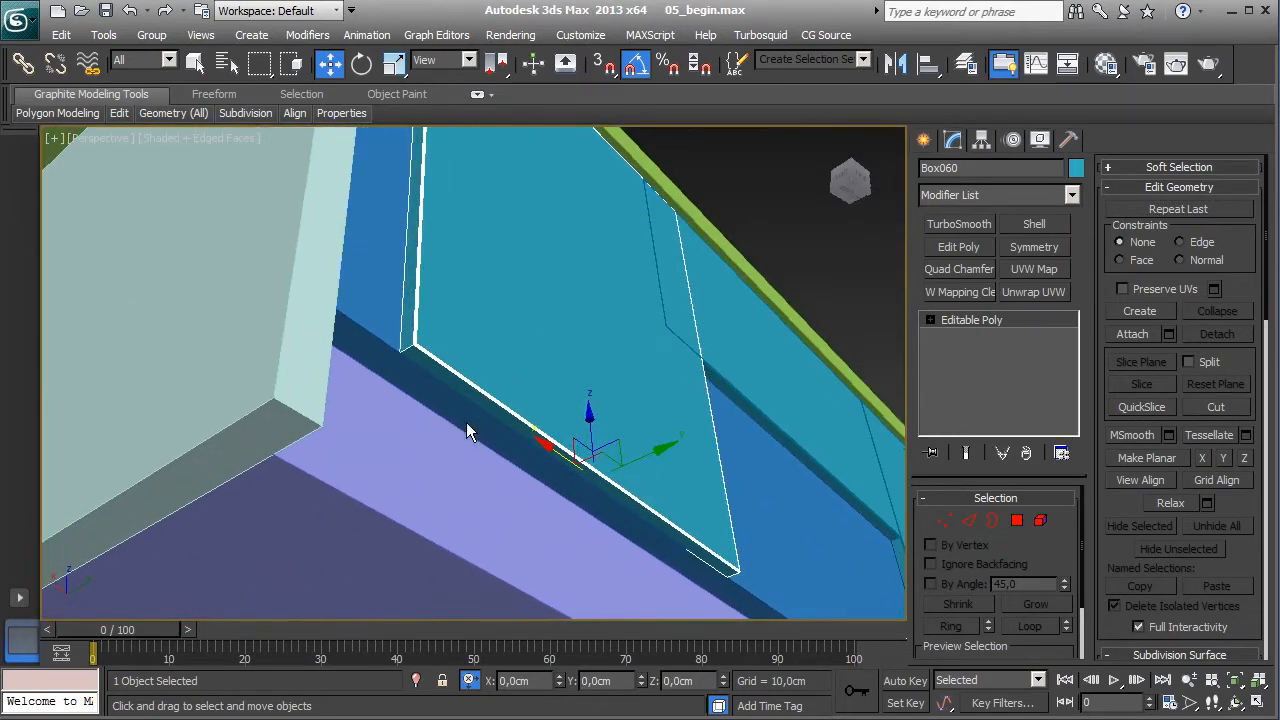
pyautogui.press('s')
pyautogui.keyDown('alt'); pyautogui.moveTo(417, 367); pyautogui.dragTo(332, 341, button='middle'); pyautogui.keyUp('alt')
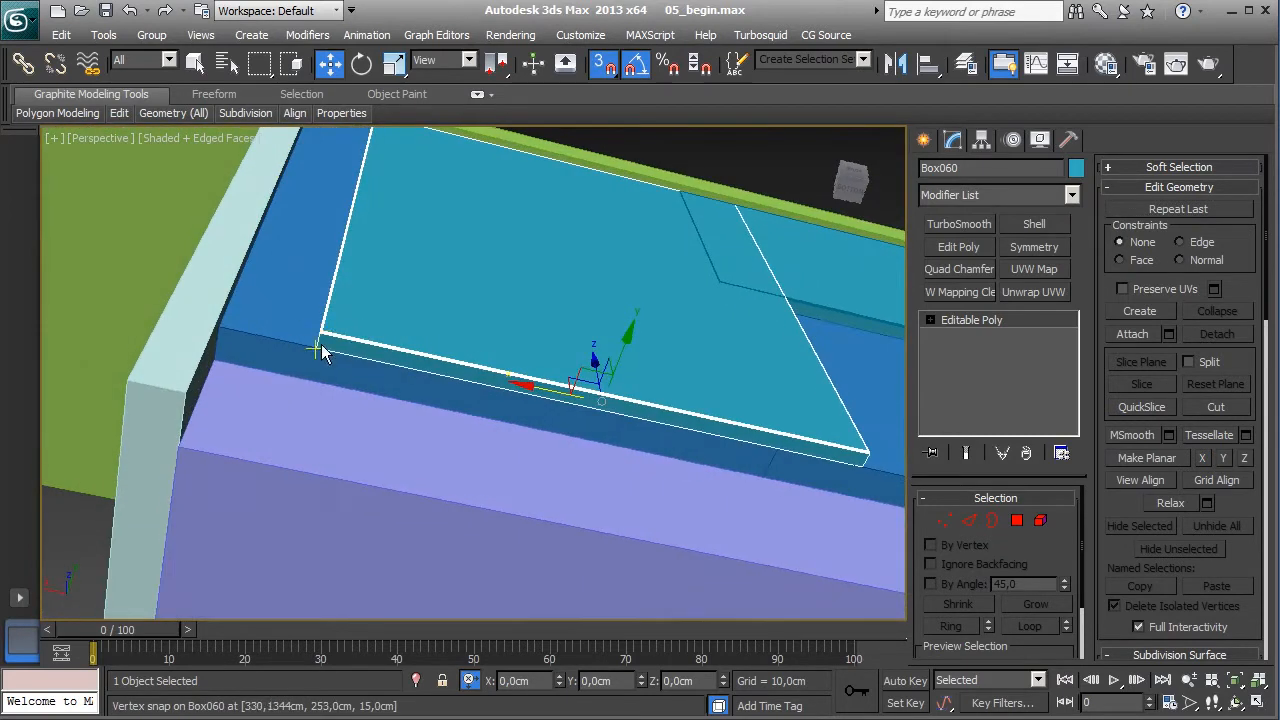
pyautogui.moveTo(321, 350); pyautogui.dragTo(226, 330)
pyautogui.keyDown('alt'); pyautogui.moveTo(493, 373); pyautogui.dragTo(603, 545, button='middle'); pyautogui.keyUp('alt')
pyautogui.scroll(-3, 553, 540)
pyautogui.keyDown('alt'); pyautogui.moveTo(477, 494); pyautogui.dragTo(594, 540, button='middle'); pyautogui.keyUp('alt')
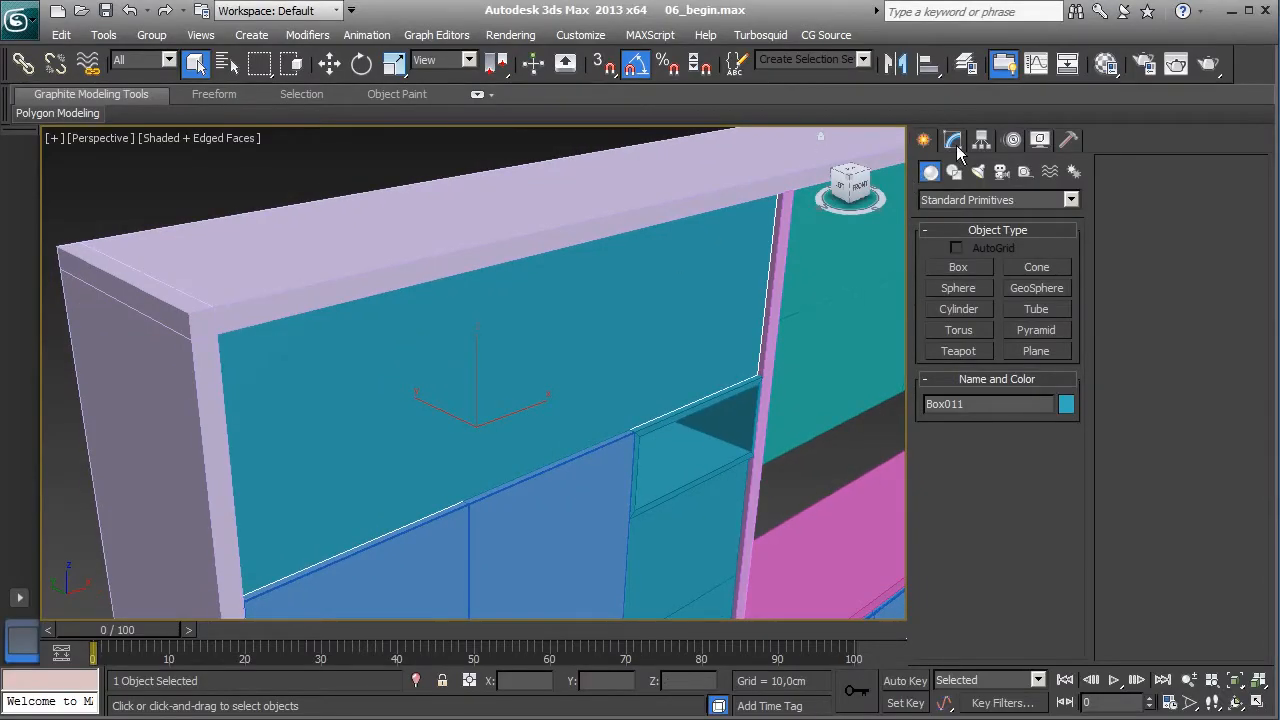
# - Copy the tall cabinet's wide top box forward along Y and set the copy's length to 2 cm
pyautogui.click(329, 66)
pyautogui.scroll(-3, 334, 376)
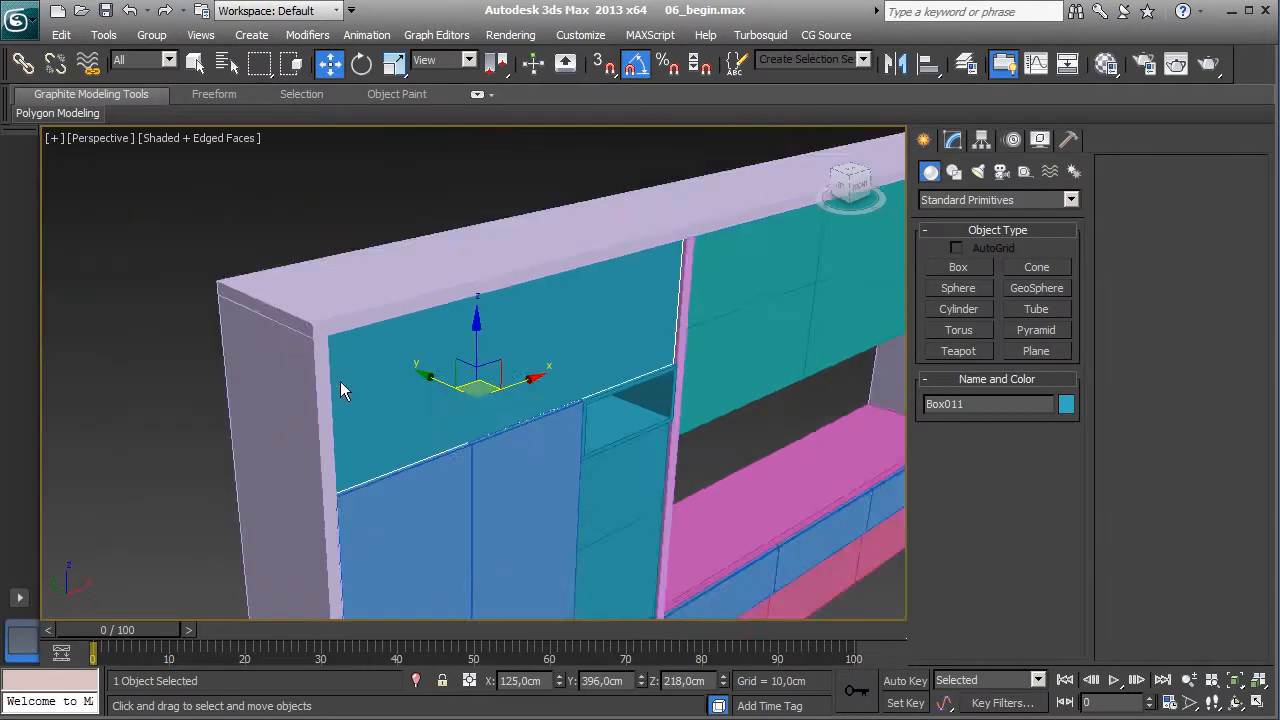
pyautogui.scroll(-3, 334, 382)
pyautogui.moveTo(428, 379)
pyautogui.keyDown('shift'); pyautogui.mouseDown()
pyautogui.moveTo(537, 437)
pyautogui.moveTo(705, 453)
pyautogui.mouseUp(); pyautogui.keyUp('shift')
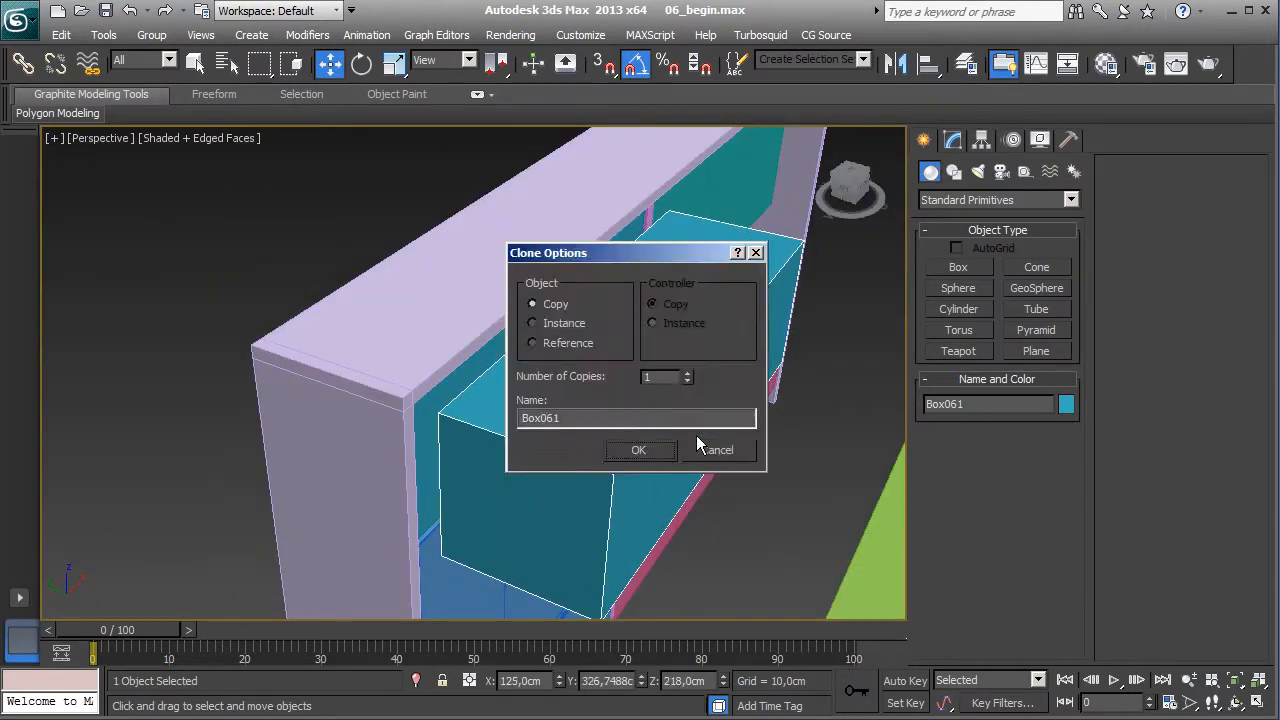
pyautogui.click(664, 456)
pyautogui.click(951, 143)
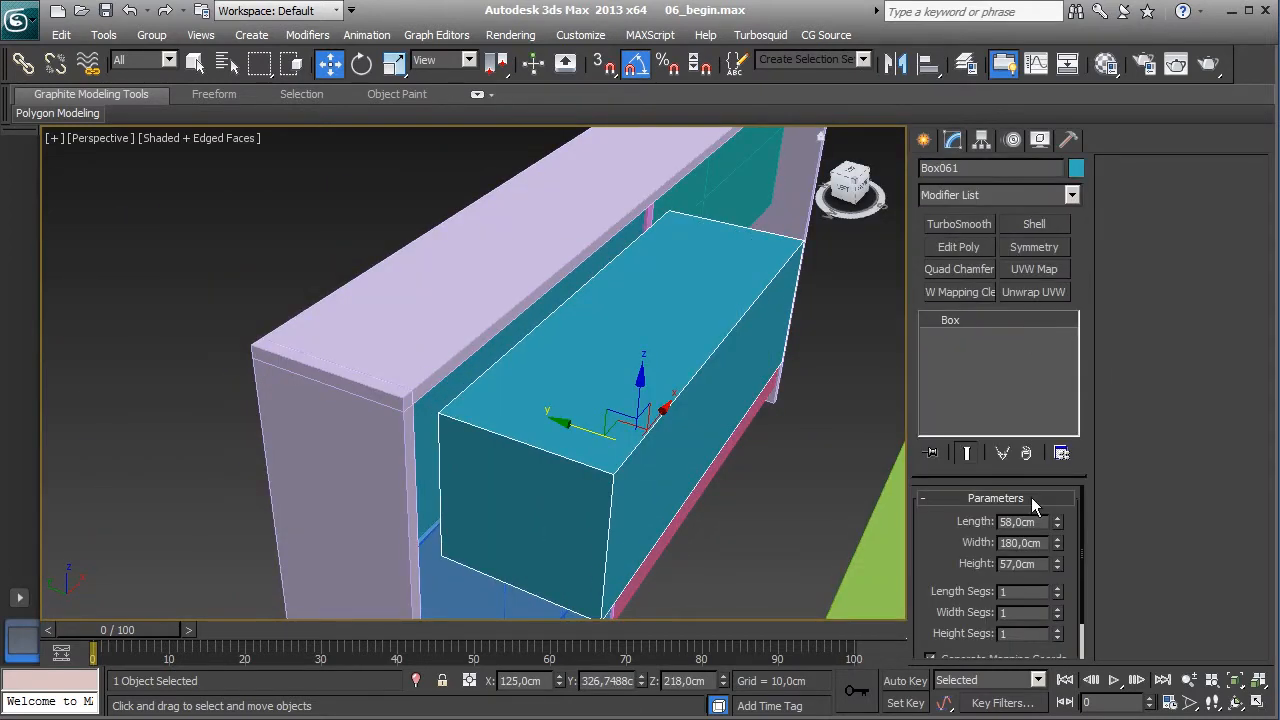
pyautogui.press('Return')
# - Vertex-snap the thin wide panel onto the front of the tall cabinet's top compartment
pyautogui.scroll(4, 551, 482)
pyautogui.press('s')
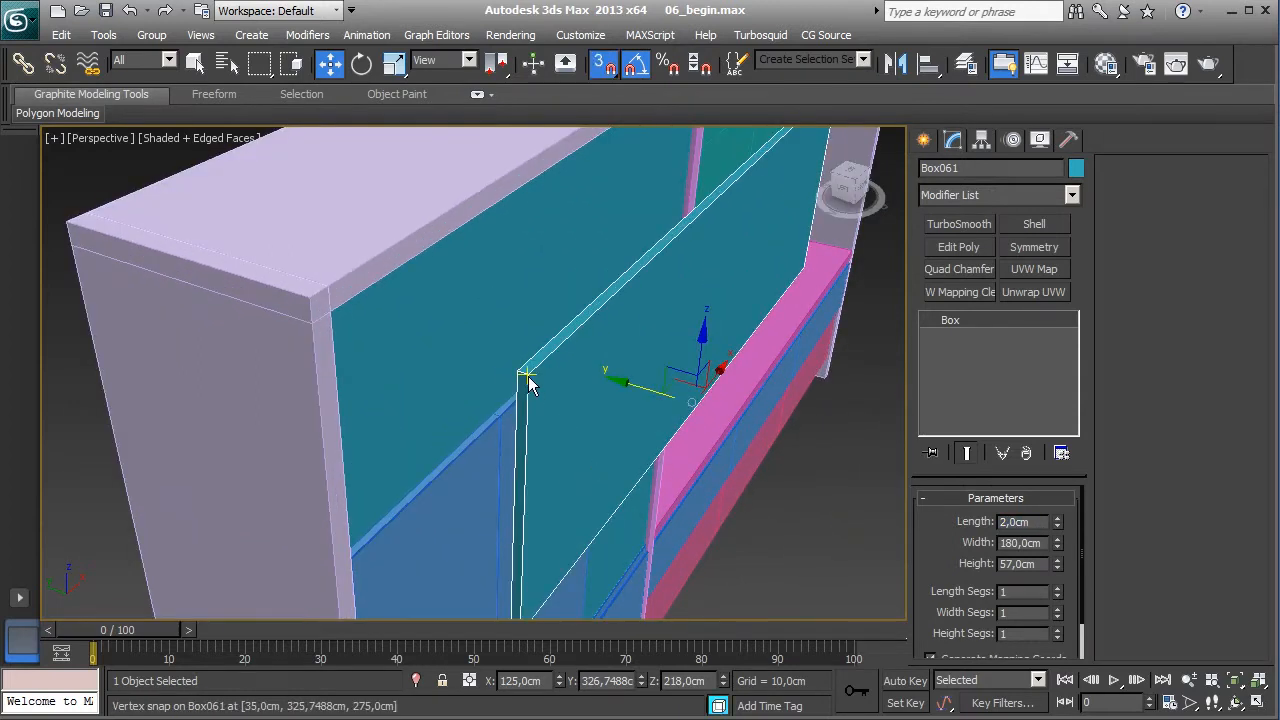
pyautogui.moveTo(528, 385); pyautogui.dragTo(337, 314)
pyautogui.scroll(-3, 578, 449)
pyautogui.keyDown('alt'); pyautogui.moveTo(559, 440); pyautogui.dragTo(438, 402, button='middle'); pyautogui.keyUp('alt')
pyautogui.moveTo(611, 470); pyautogui.dragTo(325, 465, button='middle')
# - Copy the upper wall cabinet box nearest the tall cabinet forward along Y
pyautogui.click(665, 338)
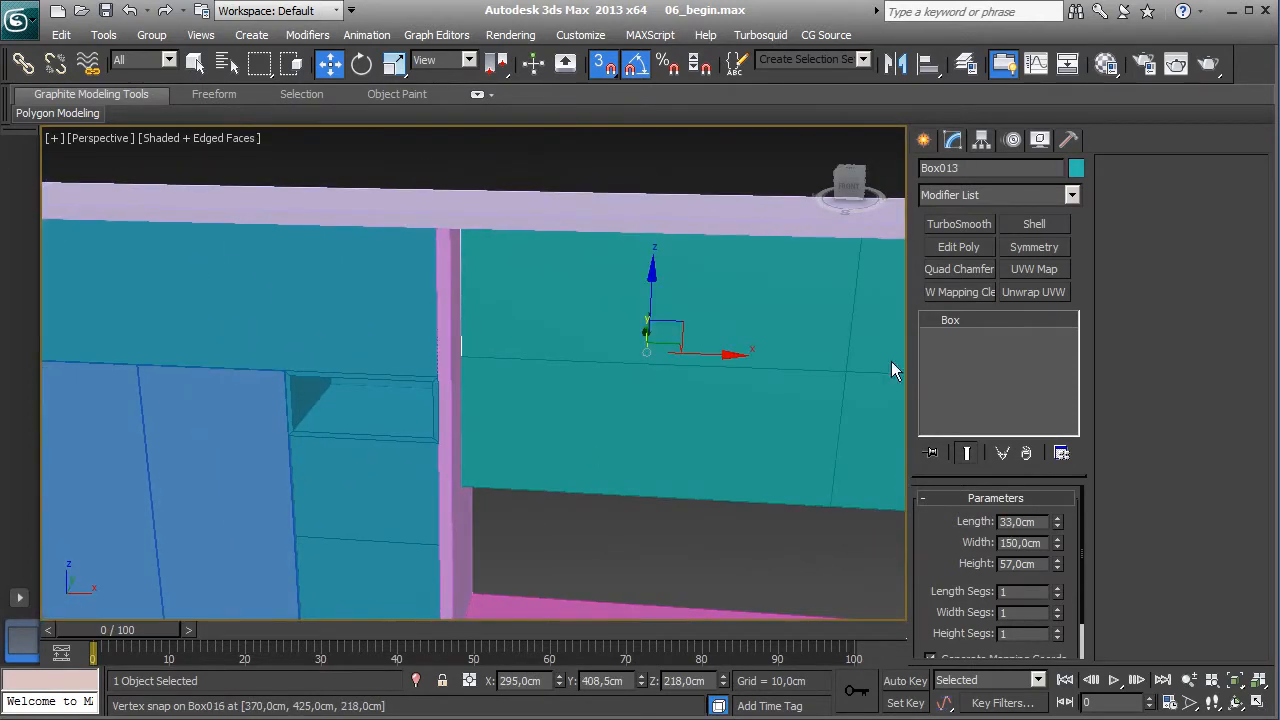
pyautogui.keyDown('alt'); pyautogui.moveTo(806, 366); pyautogui.dragTo(670, 404, button='middle'); pyautogui.keyUp('alt')
pyautogui.press('s')
pyautogui.keyDown('shift'); pyautogui.moveTo(712, 350); pyautogui.dragTo(560, 390); pyautogui.keyUp('shift')
pyautogui.click(638, 450)
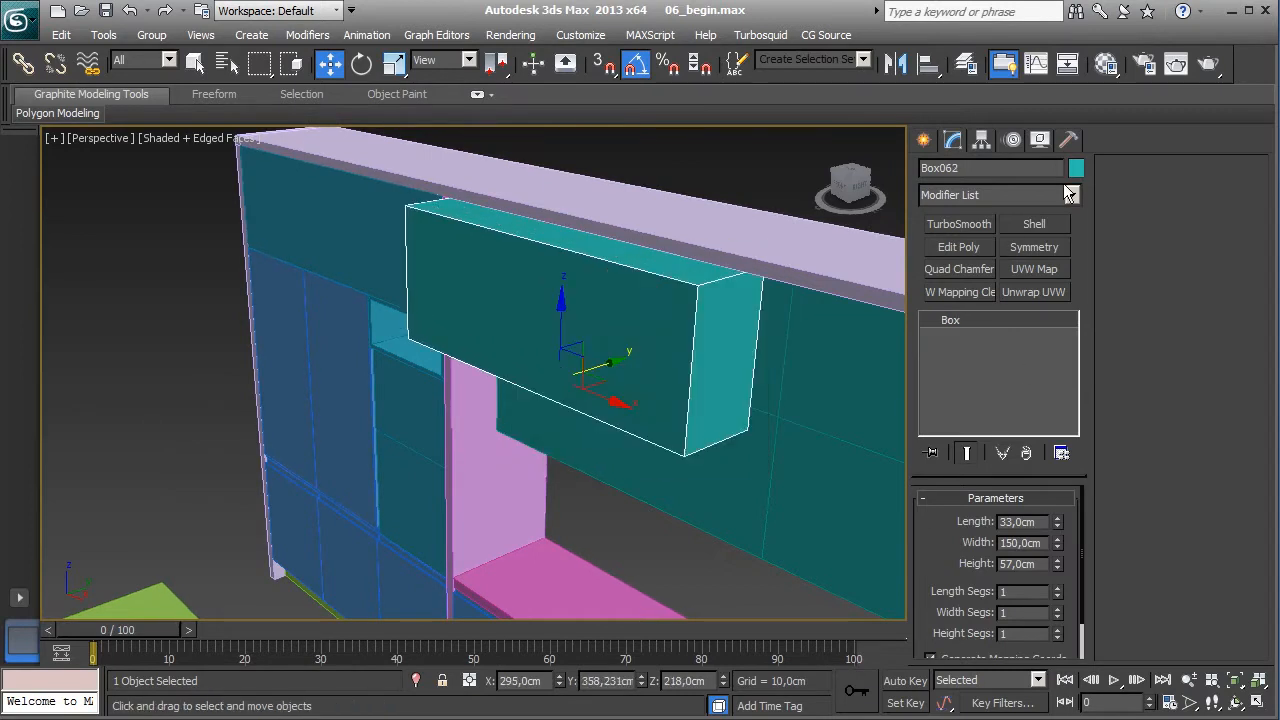
# - Change the copied wall cabinet box's object color to medium blue and set its length to 2 cm
pyautogui.click(1075, 170)
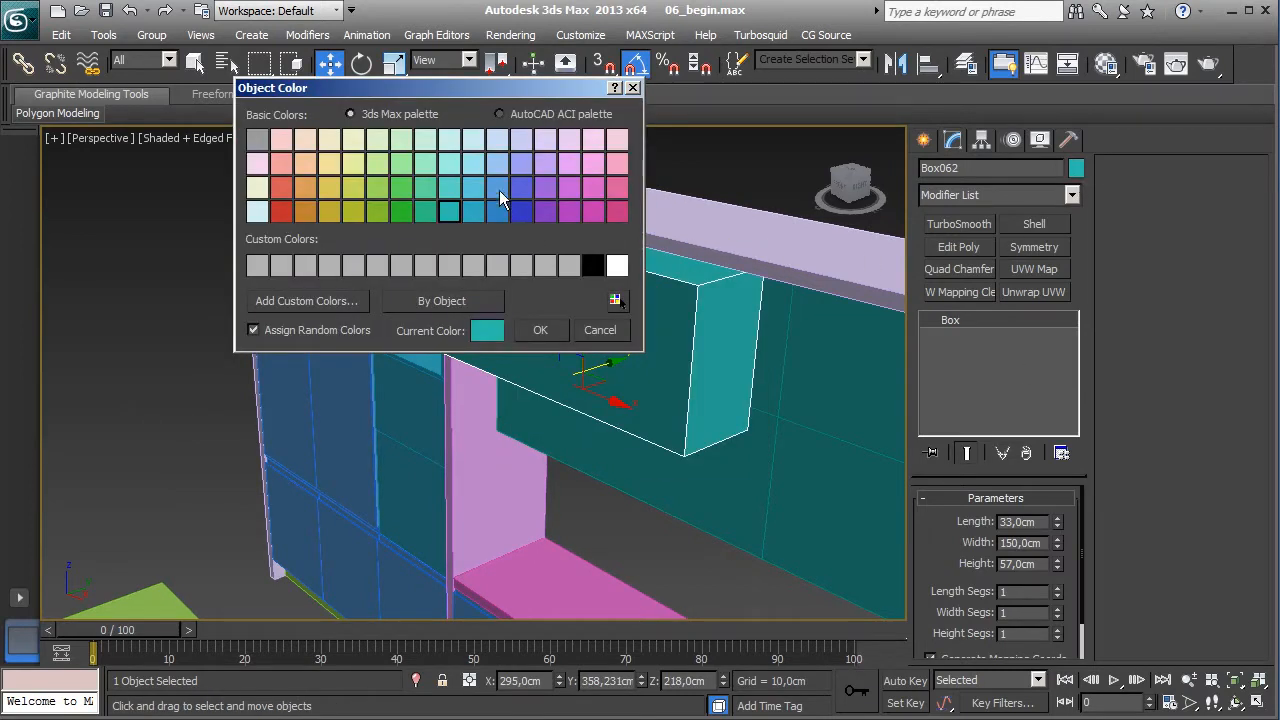
pyautogui.click(532, 330)
pyautogui.keyDown('alt'); pyautogui.moveTo(532, 330); pyautogui.dragTo(565, 406, button='middle'); pyautogui.keyUp('alt')
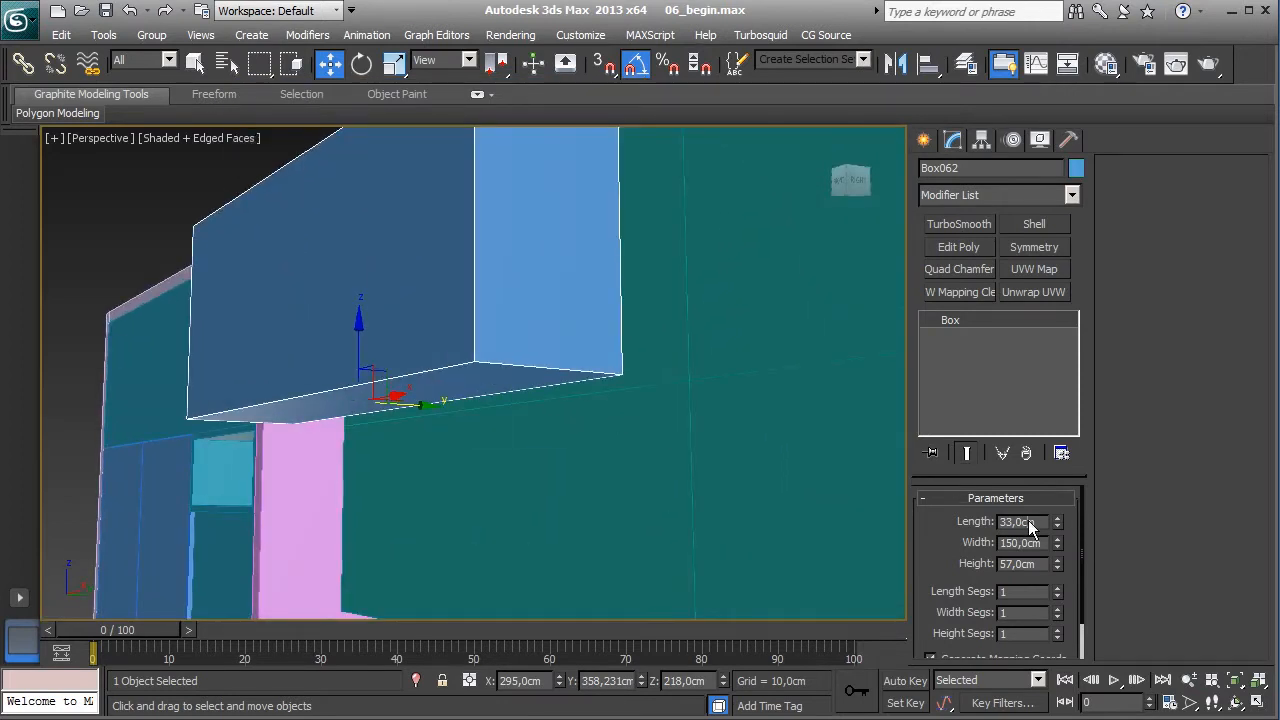
pyautogui.press('Return')
# - Vertex-snap the thin blue panel's lower corner to the matching division on the wall cabinet front
pyautogui.keyDown('alt'); pyautogui.moveTo(670, 412); pyautogui.dragTo(587, 394, button='middle'); pyautogui.keyUp('alt')
pyautogui.keyDown('alt'); pyautogui.moveTo(646, 446); pyautogui.dragTo(560, 429, button='middle'); pyautogui.keyUp('alt')
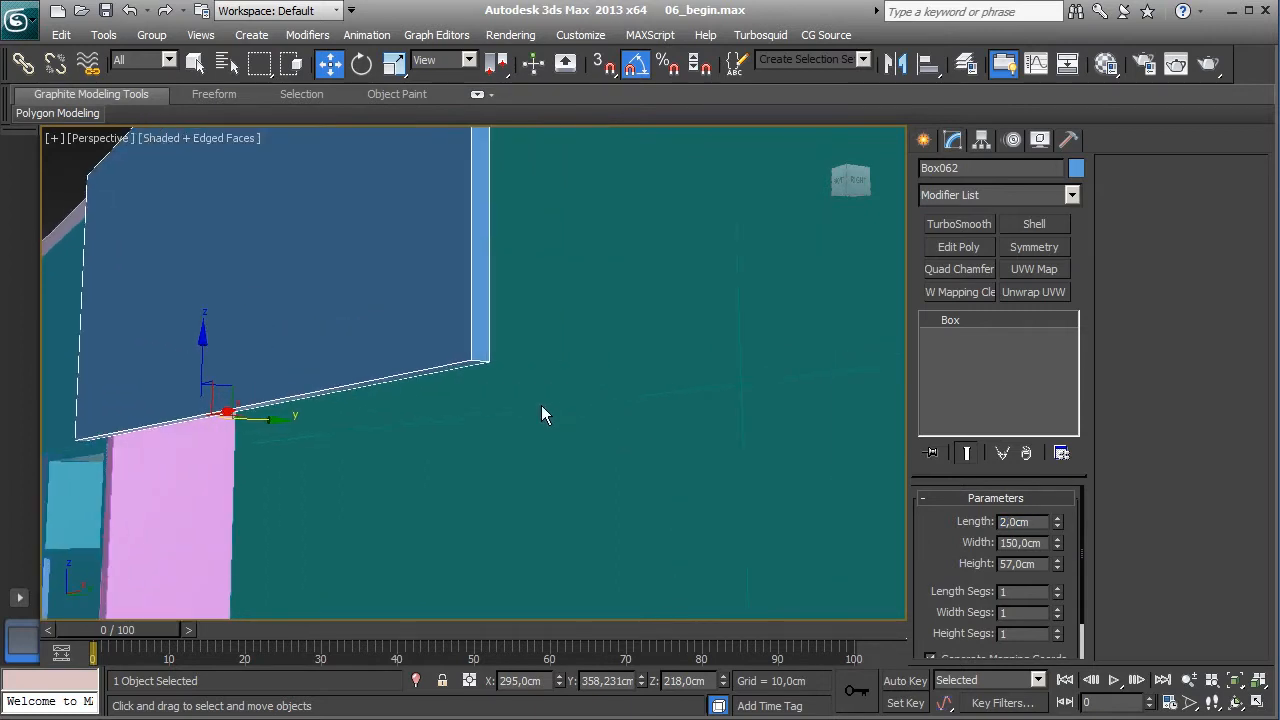
pyautogui.press('s')
pyautogui.moveTo(484, 362); pyautogui.dragTo(736, 385)
pyautogui.keyDown('alt'); pyautogui.moveTo(736, 386); pyautogui.dragTo(715, 444, button='middle'); pyautogui.keyUp('alt')
# - Copy the blue wall cabinet front downward along Z and vertex-snap it directly below the first one
pyautogui.press('s')
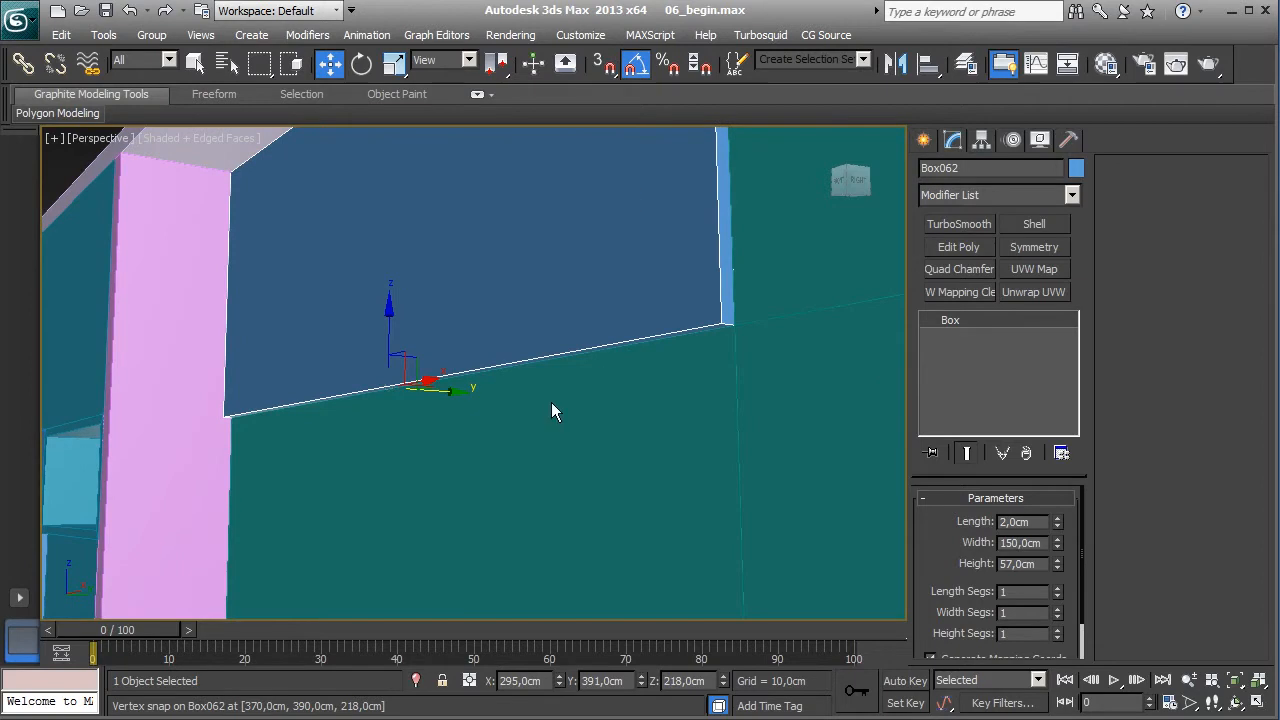
pyautogui.keyDown('alt'); pyautogui.moveTo(552, 429); pyautogui.dragTo(417, 262, button='middle'); pyautogui.keyUp('alt')
pyautogui.keyDown('shift'); pyautogui.moveTo(373, 263); pyautogui.dragTo(418, 618); pyautogui.keyUp('shift')
pyautogui.click(638, 451)
pyautogui.press('s')
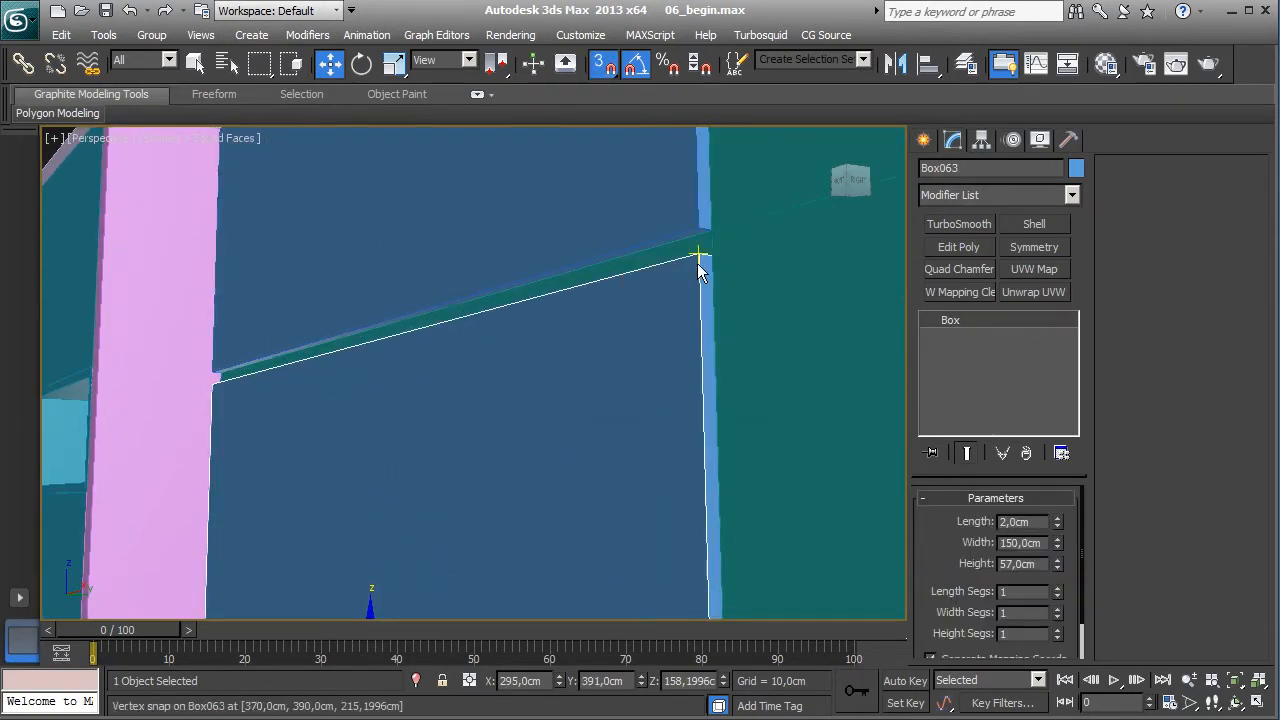
pyautogui.moveTo(698, 262); pyautogui.dragTo(691, 286)
# - Select both blue wall cabinet fronts and copy them along X over the second cabinet column
pyautogui.keyDown('alt'); pyautogui.moveTo(691, 286); pyautogui.dragTo(775, 432, button='middle'); pyautogui.keyUp('alt')
pyautogui.press('s')
pyautogui.scroll(-3, 688, 437)
pyautogui.keyDown('ctrl'); pyautogui.click(592, 306); pyautogui.keyUp('ctrl')
pyautogui.keyDown('shift'); pyautogui.moveTo(484, 364); pyautogui.dragTo(903, 433); pyautogui.keyUp('shift')
pyautogui.click(641, 449)
# - Vertex-snap the copied pair of wall cabinet fronts flush against the edge of the first pair
pyautogui.keyDown('alt'); pyautogui.moveTo(652, 466); pyautogui.dragTo(638, 311, button='middle'); pyautogui.keyUp('alt')
pyautogui.scroll(4, 649, 347)
pyautogui.scroll(2, 700, 375)
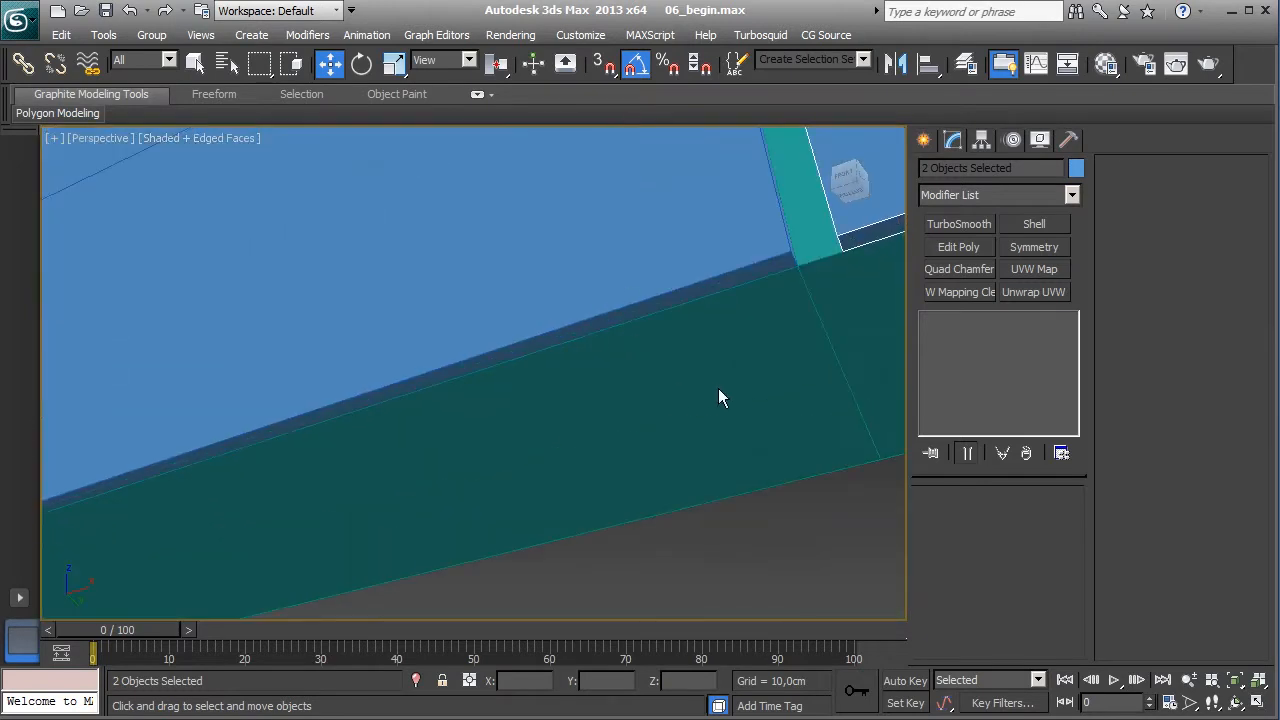
pyautogui.keyDown('alt'); pyautogui.moveTo(713, 397); pyautogui.dragTo(623, 349, button='middle'); pyautogui.keyUp('alt')
pyautogui.press('s')
pyautogui.moveTo(602, 332); pyautogui.dragTo(570, 345)
pyautogui.scroll(-5, 621, 398)
# - Copy the low cabinet's bottom-row box nearest the tall cabinet forward along Y
pyautogui.keyDown('alt'); pyautogui.moveTo(621, 398); pyautogui.dragTo(499, 470, button='middle'); pyautogui.keyUp('alt')
pyautogui.scroll(-3, 634, 503)
pyautogui.click(378, 455)
pyautogui.moveTo(397, 481)
pyautogui.keyDown('alt'); pyautogui.mouseDown(button='middle')
pyautogui.moveTo(405, 394)
pyautogui.moveTo(434, 394)
pyautogui.moveTo(411, 440)
pyautogui.moveTo(343, 437)
pyautogui.mouseUp(button='middle'); pyautogui.keyUp('alt')
pyautogui.scroll(3, 405, 394)
pyautogui.press('s')
pyautogui.keyDown('shift'); pyautogui.moveTo(358, 446); pyautogui.dragTo(238, 353); pyautogui.keyUp('shift')
pyautogui.click(645, 449)
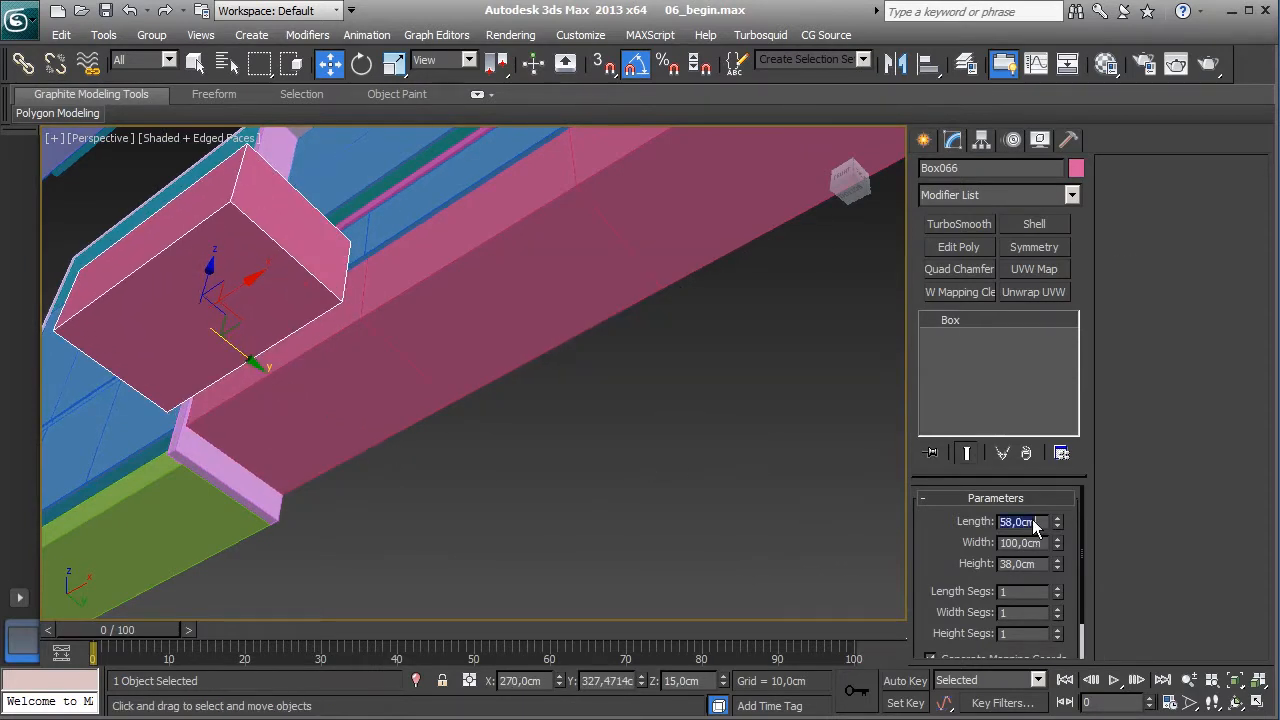
# - Set the copied low cabinet box's length to 2 cm and change its object color to medium blue
pyautogui.write('2')
pyautogui.press('Return')
pyautogui.click(1076, 170)
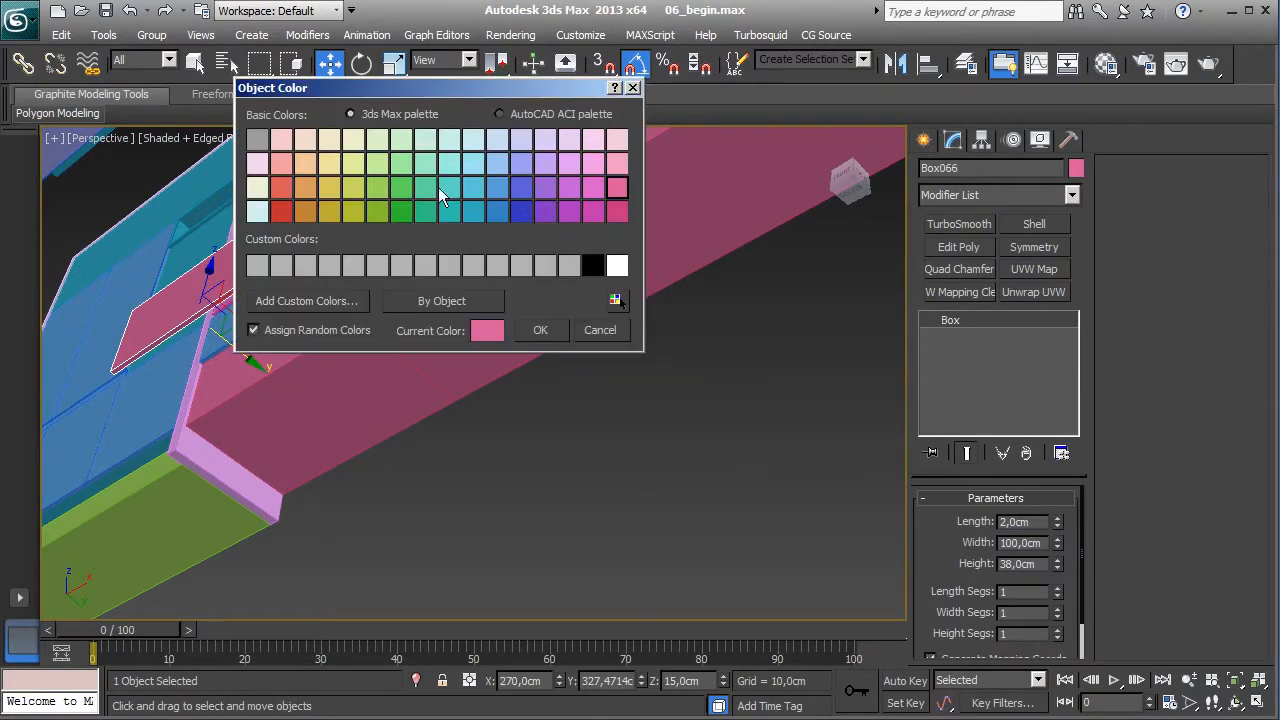
pyautogui.click(495, 189)
pyautogui.click(540, 330)
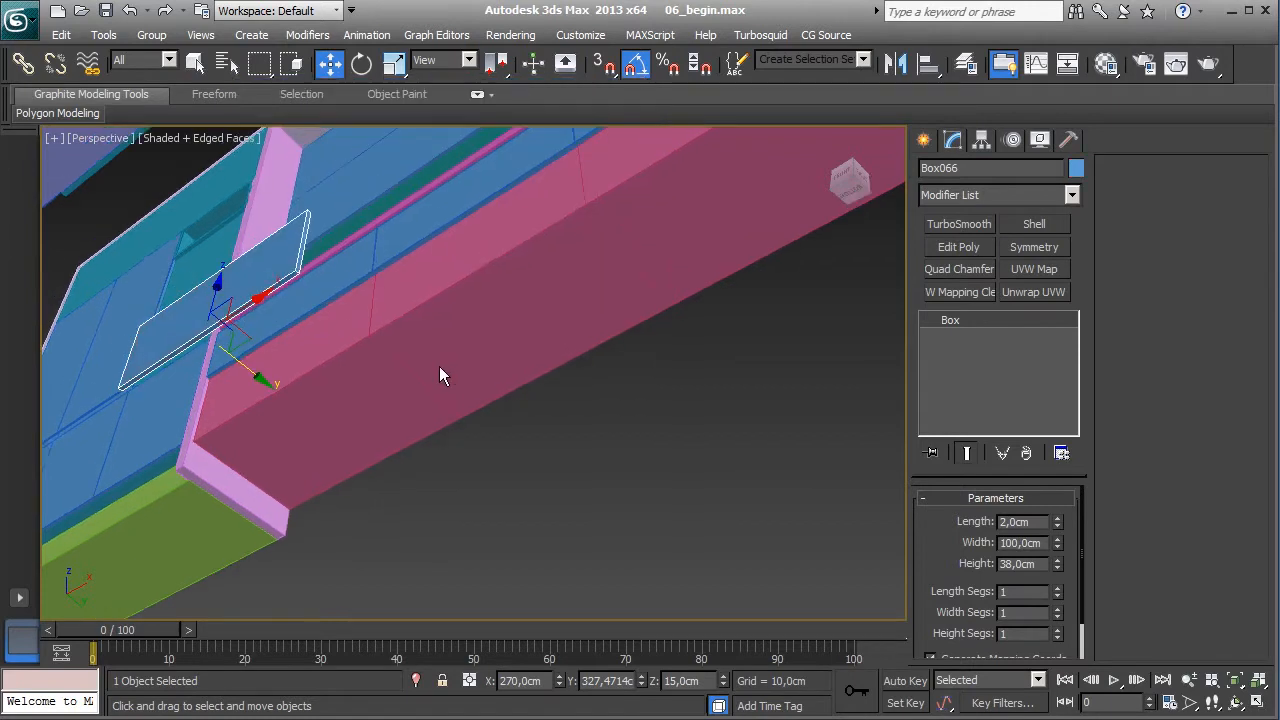
# - Vertex-snap the thin blue panel onto the first bottom-row section of the low cabinet
pyautogui.press('z')
pyautogui.keyDown('alt'); pyautogui.moveTo(498, 466); pyautogui.dragTo(408, 455, button='middle'); pyautogui.keyUp('alt')
pyautogui.press('s')
pyautogui.moveTo(538, 236); pyautogui.dragTo(723, 382)
pyautogui.moveTo(740, 452)
pyautogui.mouseDown(button='middle')
pyautogui.moveTo(646, 444)
pyautogui.moveTo(709, 428)
pyautogui.moveTo(600, 443)
pyautogui.mouseUp(button='middle')
# - Copy the bottom-row drawer front along X and vertex-snap it to the low cabinet's middle section
pyautogui.press('s')
pyautogui.keyDown('shift'); pyautogui.moveTo(403, 451); pyautogui.dragTo(788, 308); pyautogui.keyUp('shift')
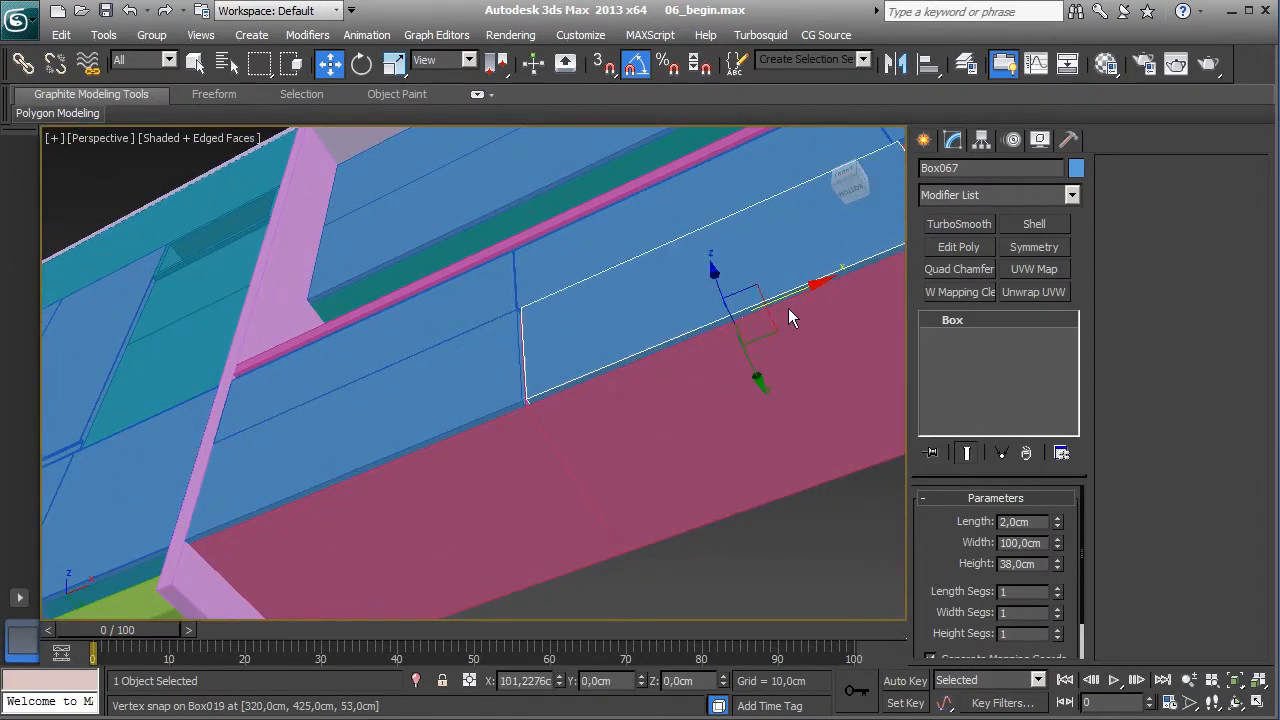
pyautogui.click(634, 444)
pyautogui.scroll(4, 582, 434)
pyautogui.press('s')
pyautogui.moveTo(621, 371); pyautogui.dragTo(612, 373)
# - Copy the middle bottom-row drawer front along X and vertex-snap it to the low cabinet's last section
pyautogui.moveTo(612, 373); pyautogui.dragTo(364, 526, button='middle')
pyautogui.scroll(-4, 436, 488)
pyautogui.press('s')
pyautogui.moveTo(474, 384)
pyautogui.keyDown('shift'); pyautogui.mouseDown()
pyautogui.moveTo(443, 337)
pyautogui.moveTo(814, 229)
pyautogui.moveTo(792, 266)
pyautogui.mouseUp(); pyautogui.keyUp('shift')
pyautogui.click(638, 451)
pyautogui.scroll(5, 624, 481)
pyautogui.press('s')
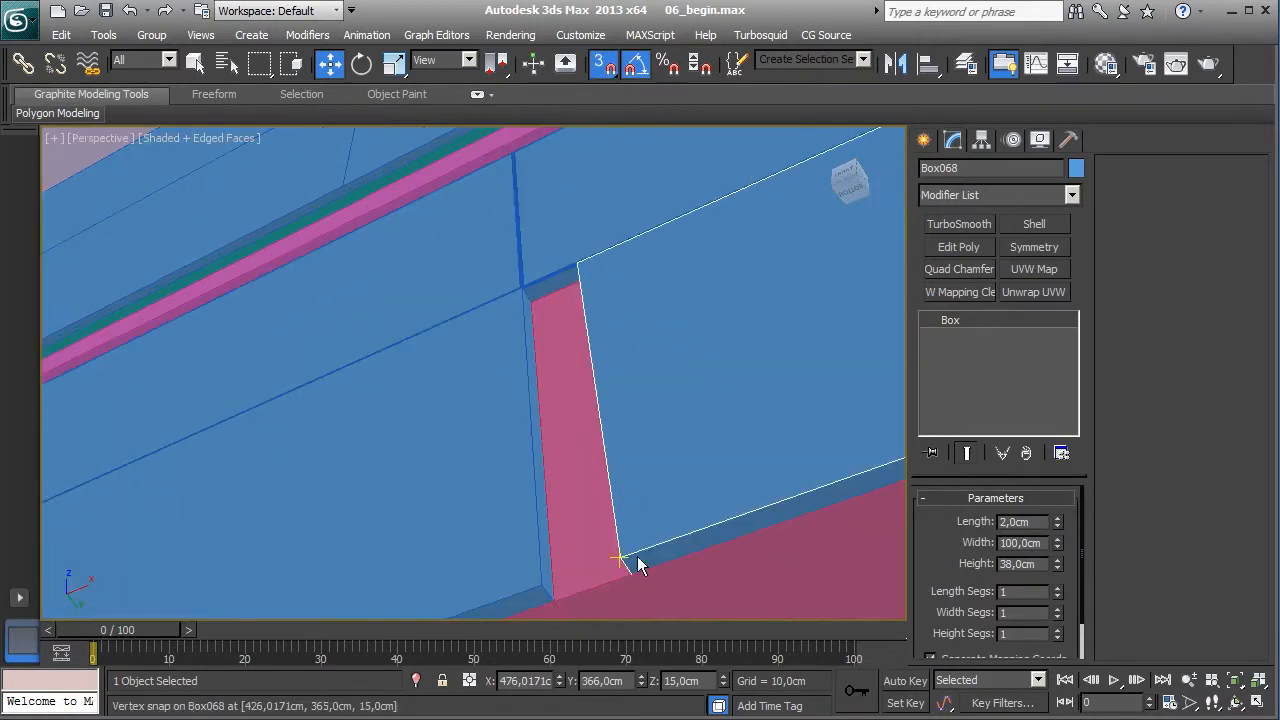
pyautogui.moveTo(620, 557); pyautogui.dragTo(543, 582)
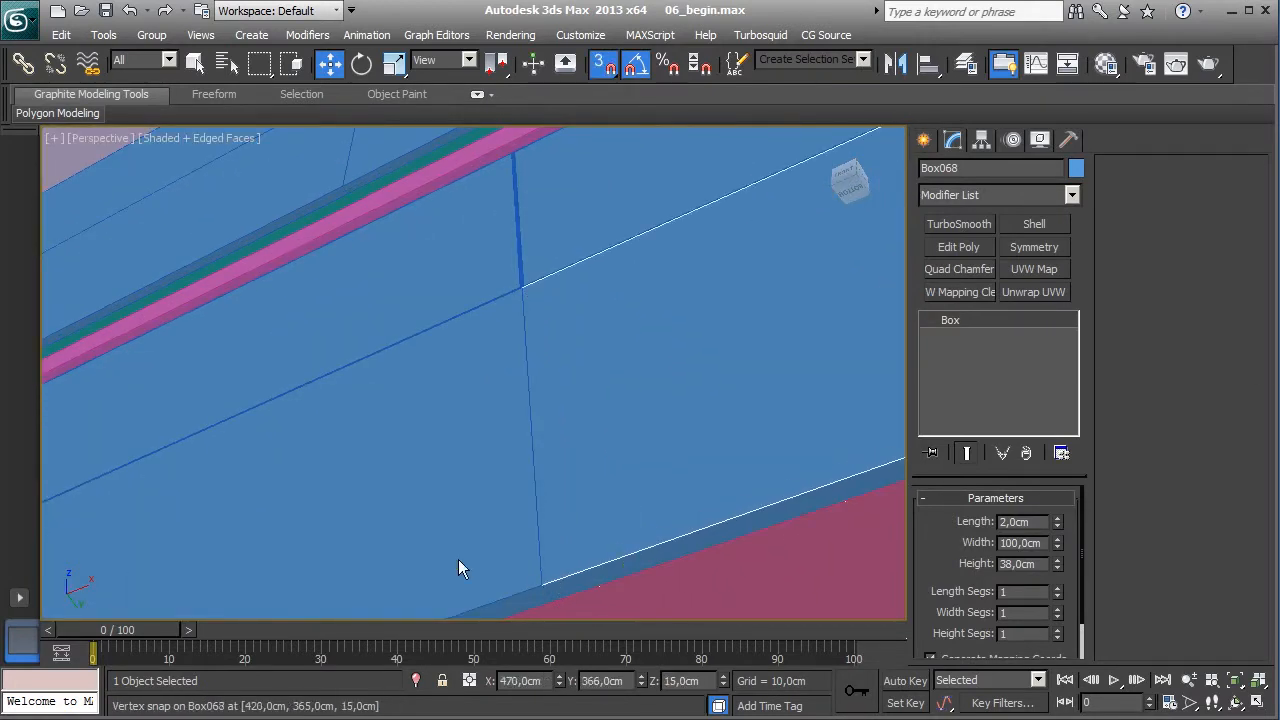
pyautogui.scroll(-6, 451, 542)
# - Copy the island's lower middle drawer box outward along Y, in front of the island
pyautogui.moveTo(435, 537)
pyautogui.keyDown('alt'); pyautogui.mouseDown(button='middle')
pyautogui.moveTo(302, 587)
pyautogui.moveTo(425, 491)
pyautogui.moveTo(420, 521)
pyautogui.mouseUp(button='middle'); pyautogui.keyUp('alt')
pyautogui.click(493, 214)
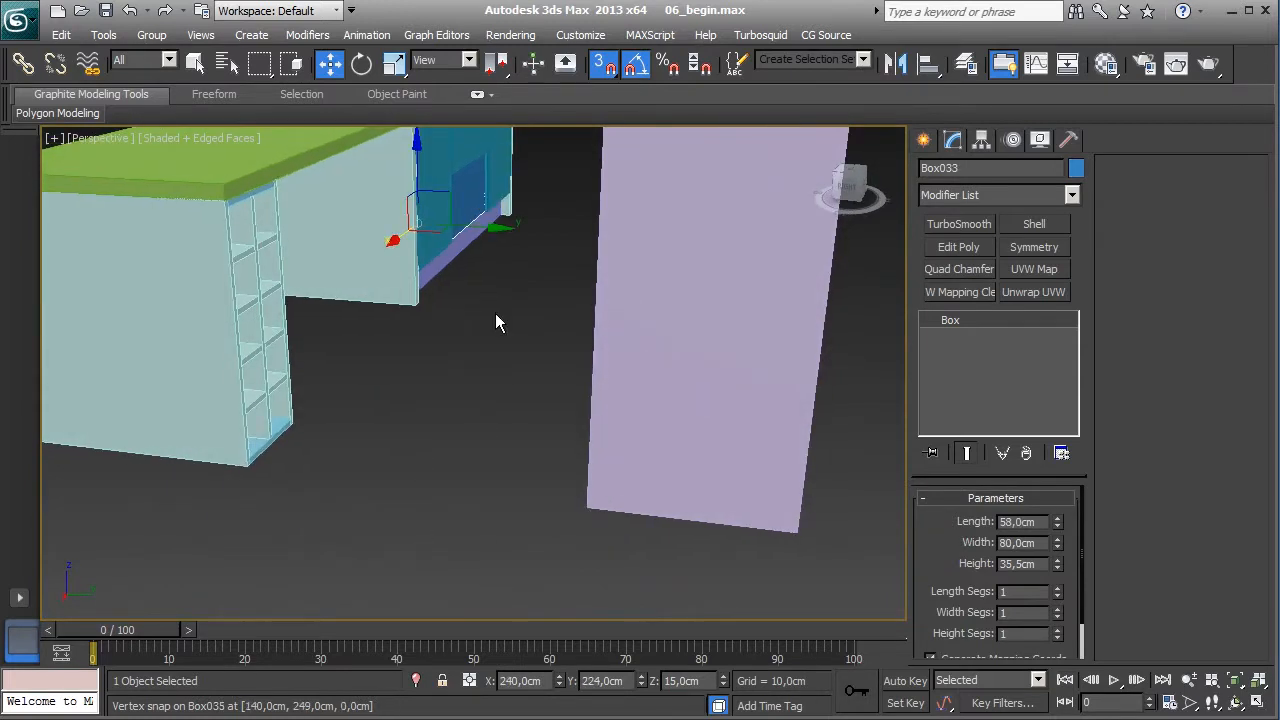
pyautogui.press('z')
pyautogui.keyDown('alt'); pyautogui.moveTo(484, 412); pyautogui.dragTo(650, 500, button='middle'); pyautogui.keyUp('alt')
pyautogui.press('s')
pyautogui.press('s')
pyautogui.press('s')
pyautogui.keyDown('shift'); pyautogui.moveTo(445, 458); pyautogui.dragTo(807, 322); pyautogui.keyUp('shift')
pyautogui.press('Return')
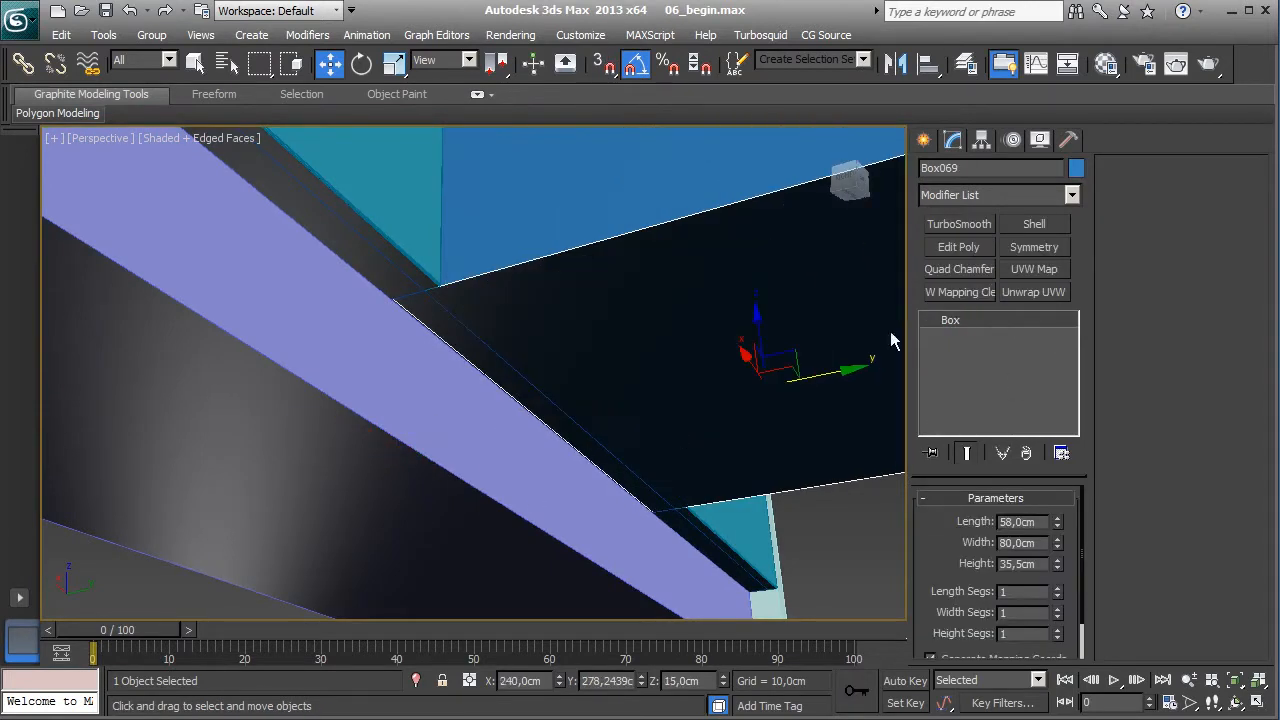
# - Change the copied island drawer box's object color to teal-blue and set its length to 2 cm
pyautogui.click(1076, 169)
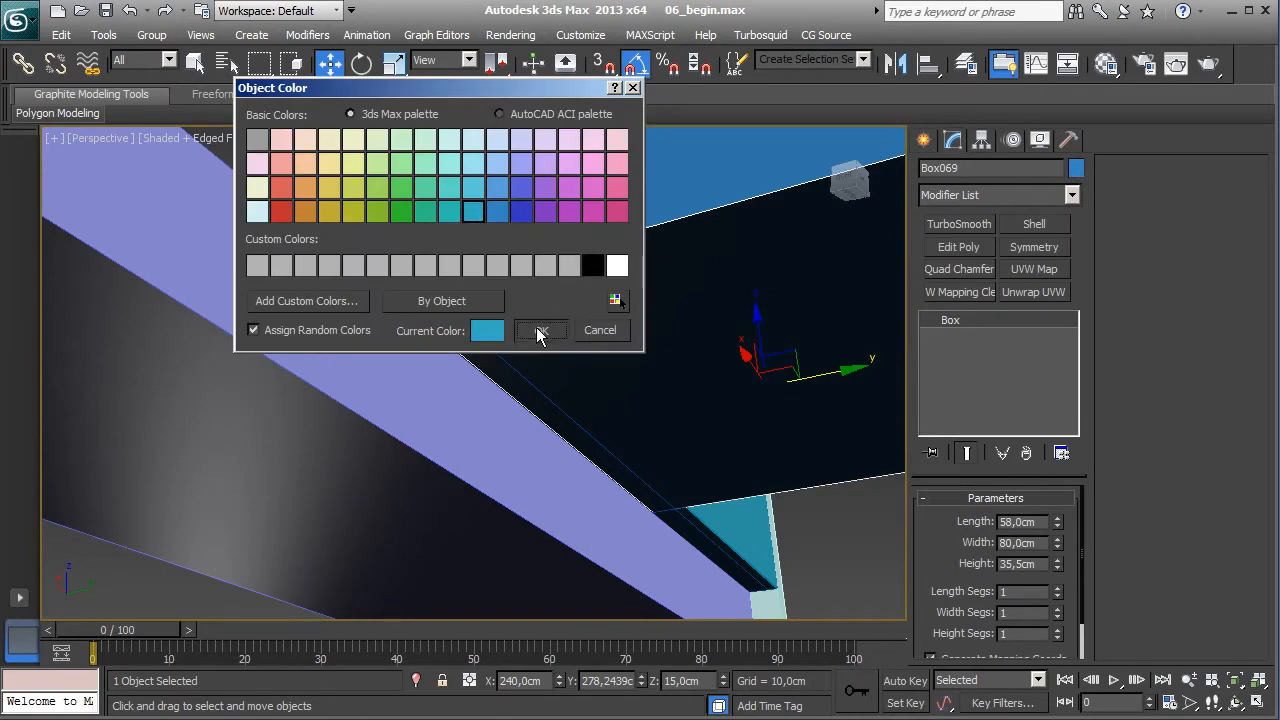
pyautogui.click(540, 331)
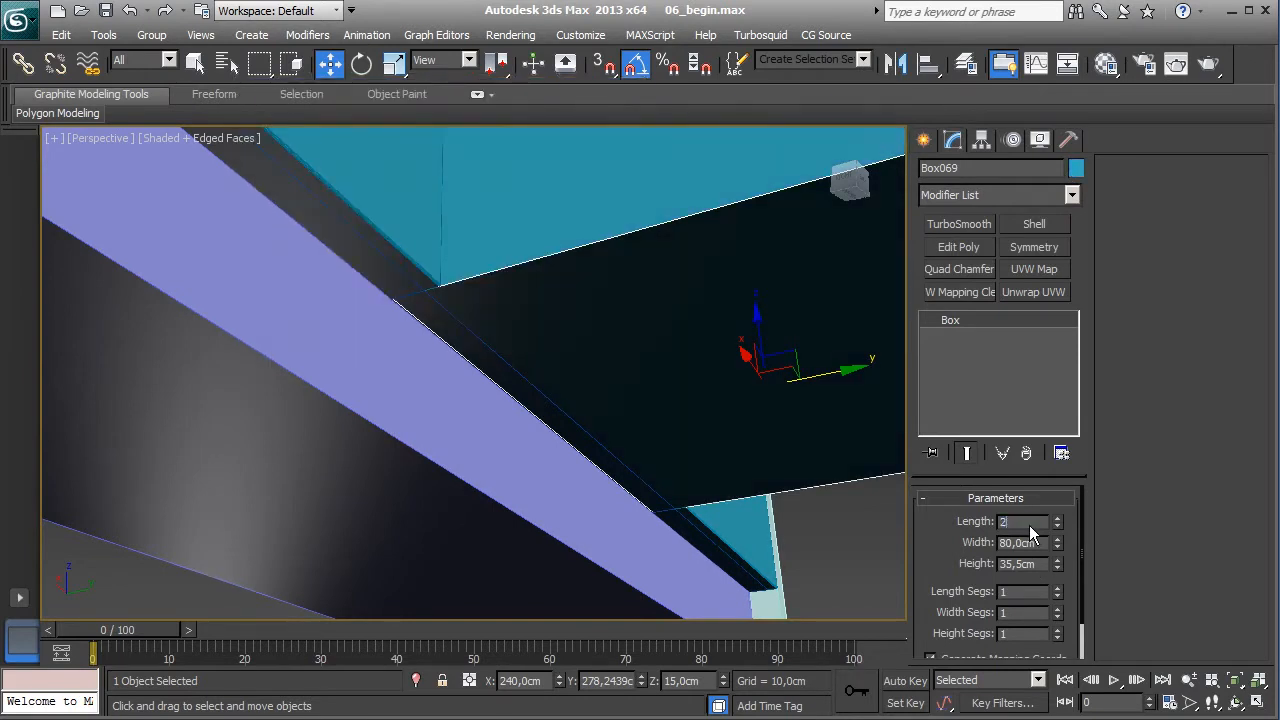
pyautogui.press('Return')
# - Vertex-snap the thin teal panel onto the lower middle section of the island front
pyautogui.keyDown('alt'); pyautogui.moveTo(478, 351); pyautogui.dragTo(680, 242, button='middle'); pyautogui.keyUp('alt')
pyautogui.press('s')
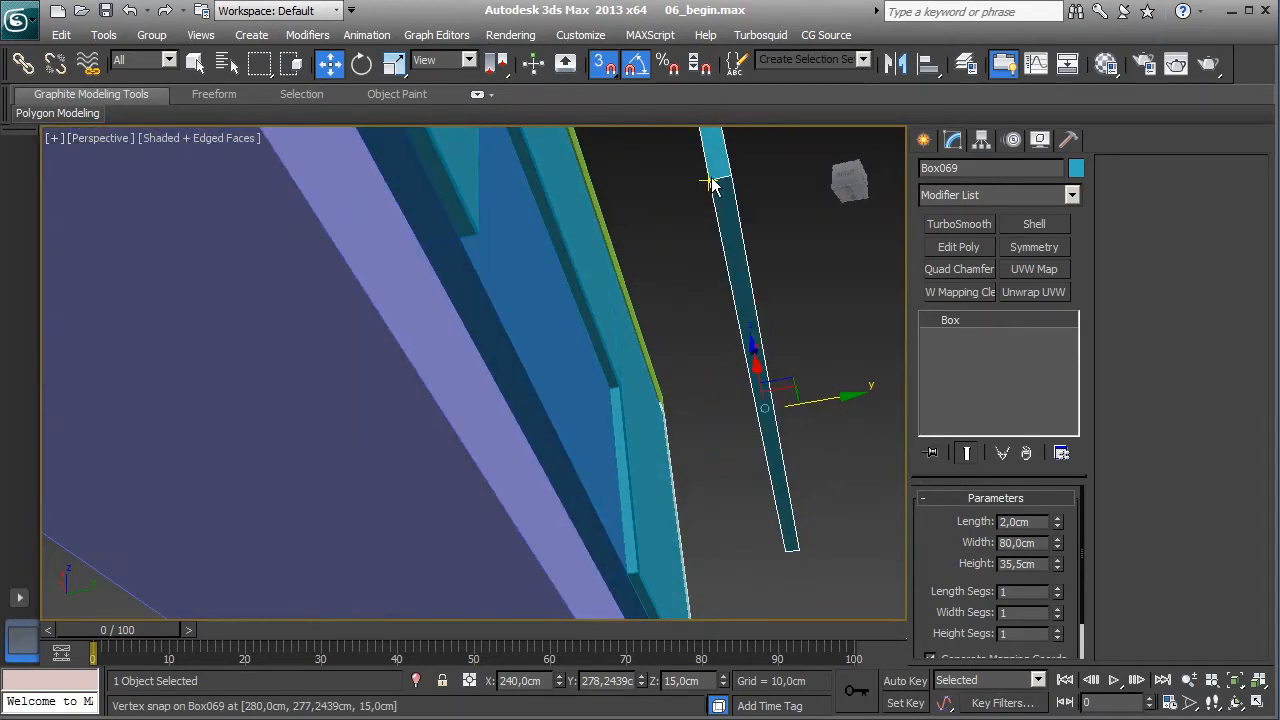
pyautogui.moveTo(711, 186); pyautogui.dragTo(463, 252)
pyautogui.keyDown('alt'); pyautogui.moveTo(745, 455); pyautogui.dragTo(862, 482, button='middle'); pyautogui.keyUp('alt')
pyautogui.scroll(-3, 601, 434)
pyautogui.moveTo(548, 345); pyautogui.dragTo(657, 526, button='middle')
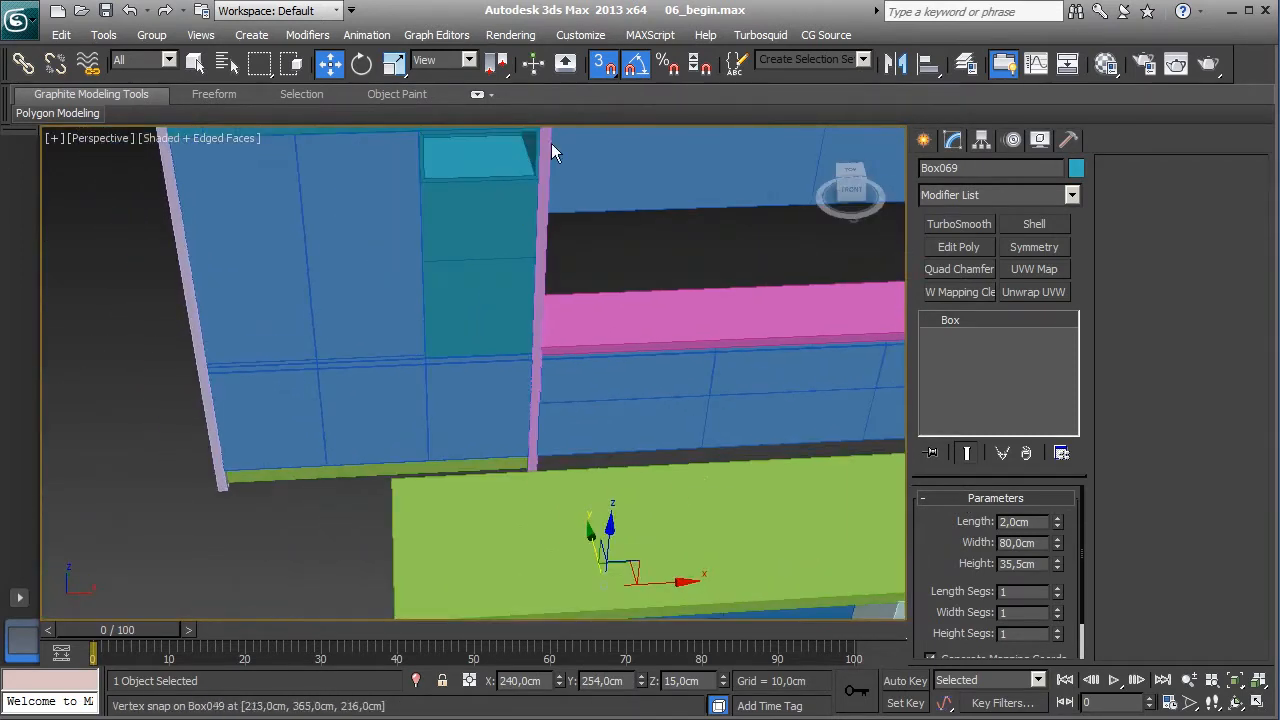
# - Turn off snapping, select the nine flat box fronts across the tall cabinet, wall cabinets, low cabinet and island, and add an Edit Poly modifier
pyautogui.click(603, 63)
pyautogui.click(195, 63)
pyautogui.keyDown('alt'); pyautogui.moveTo(320, 420); pyautogui.dragTo(447, 445, button='middle'); pyautogui.keyUp('alt')
pyautogui.click(337, 277)
pyautogui.keyDown('ctrl'); pyautogui.click(530, 247); pyautogui.keyUp('ctrl')
pyautogui.keyDown('ctrl'); pyautogui.click(570, 303); pyautogui.keyUp('ctrl')
pyautogui.keyDown('ctrl'); pyautogui.click(723, 300); pyautogui.keyUp('ctrl')
pyautogui.keyDown('ctrl'); pyautogui.click(714, 423); pyautogui.keyUp('ctrl')
pyautogui.keyDown('alt'); pyautogui.moveTo(714, 423); pyautogui.dragTo(610, 422, button='middle'); pyautogui.keyUp('alt')
pyautogui.keyDown('ctrl'); pyautogui.click(615, 535); pyautogui.keyUp('ctrl')
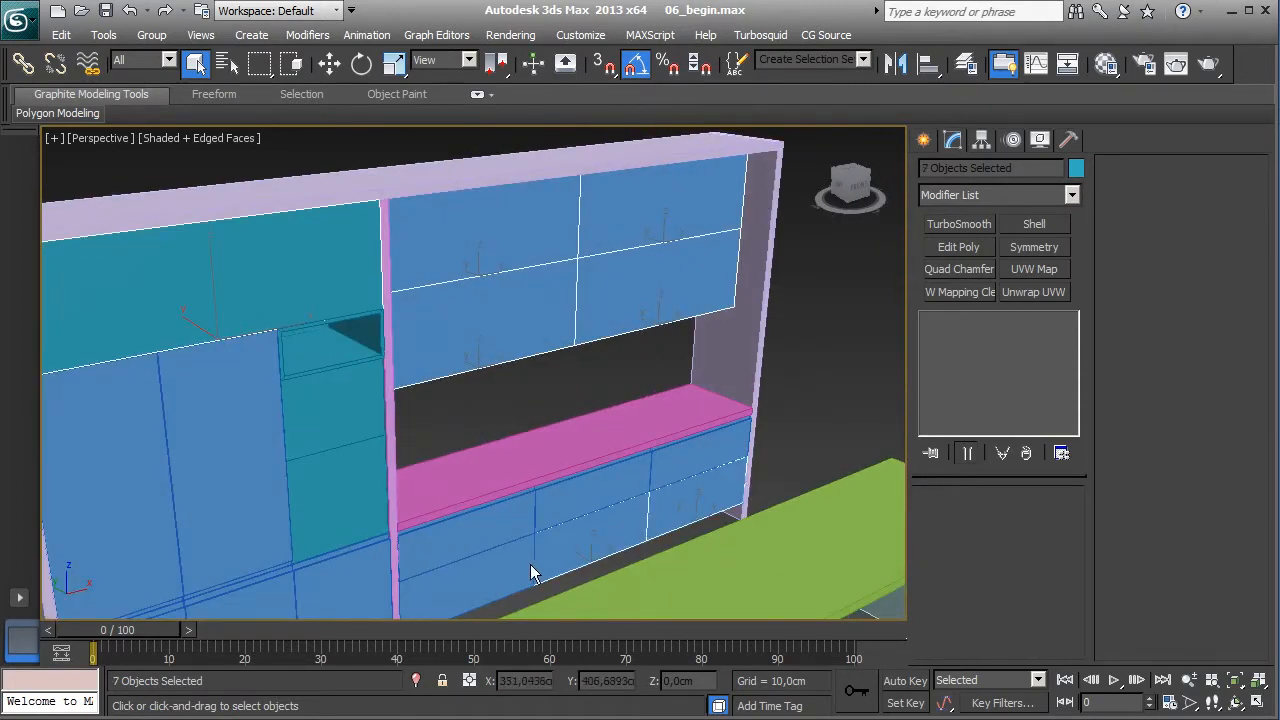
pyautogui.keyDown('alt'); pyautogui.moveTo(568, 570); pyautogui.dragTo(584, 537, button='middle'); pyautogui.keyUp('alt')
pyautogui.keyDown('ctrl'); pyautogui.click(581, 527); pyautogui.keyUp('ctrl')
pyautogui.keyDown('alt'); pyautogui.moveTo(518, 498); pyautogui.dragTo(833, 426, button='middle'); pyautogui.keyUp('alt')
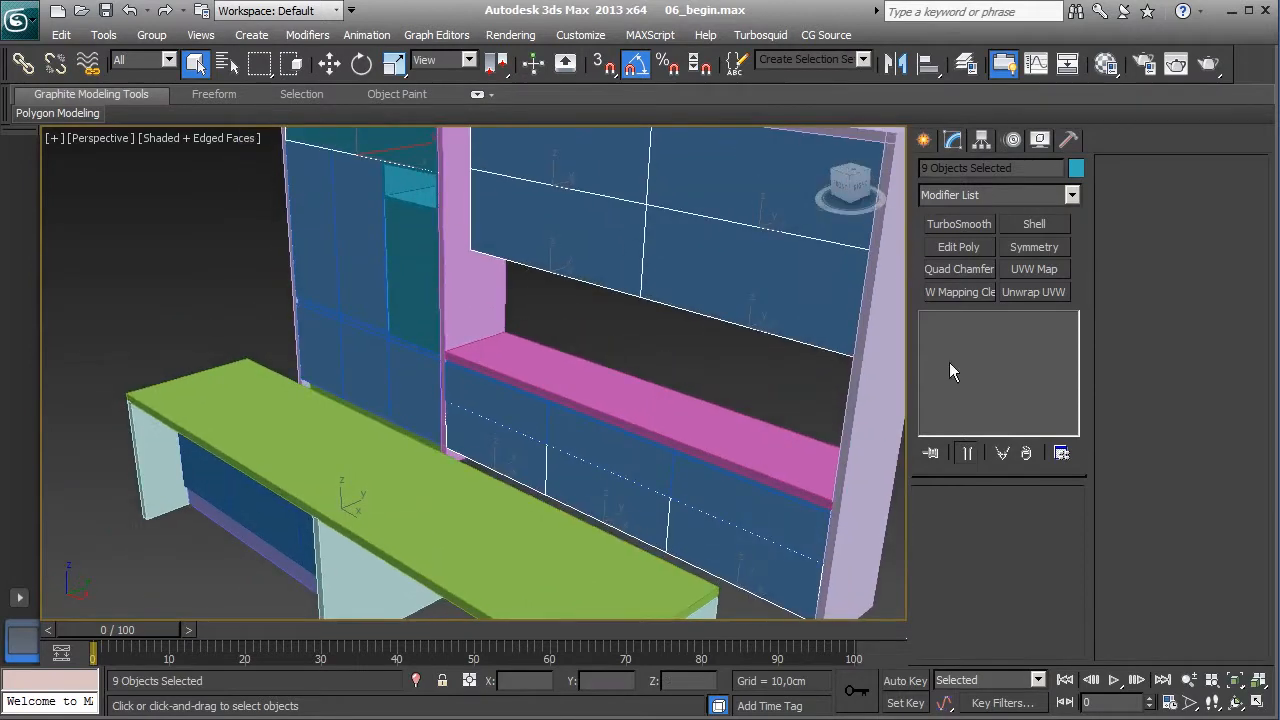
pyautogui.click(1071, 195)
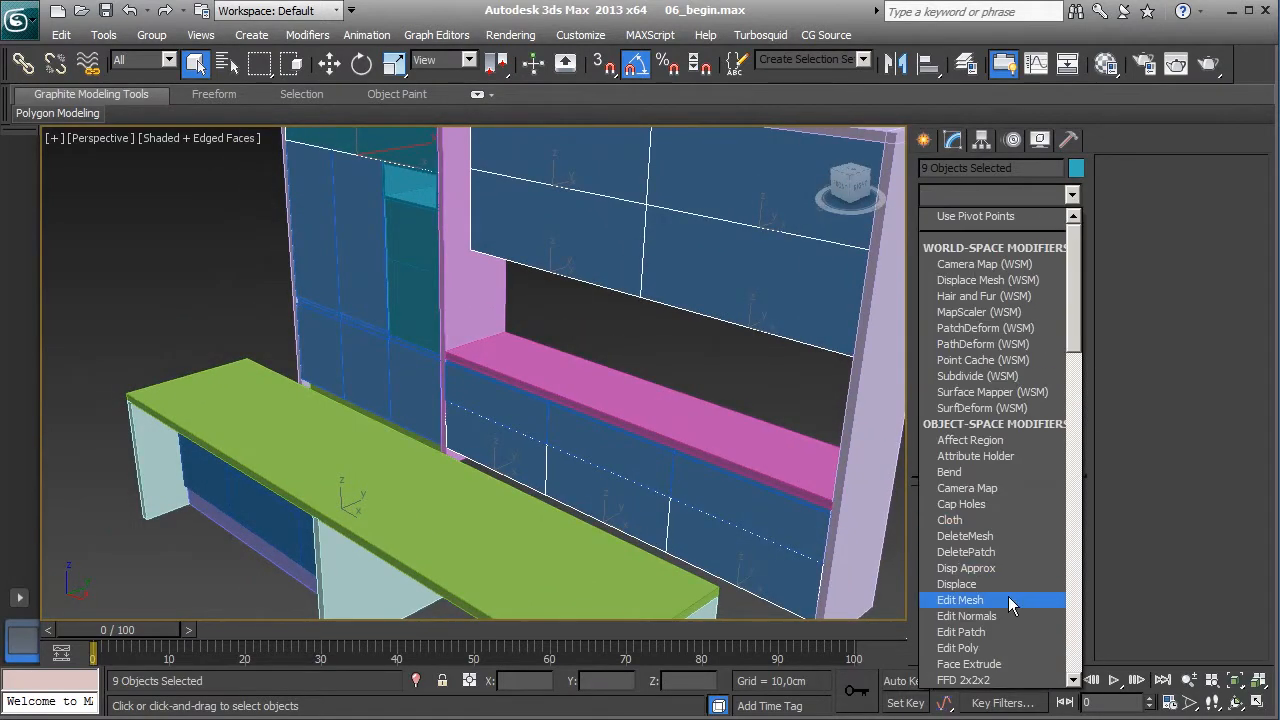
pyautogui.click(957, 648)
pyautogui.keyDown('alt'); pyautogui.moveTo(640, 430); pyautogui.dragTo(557, 404, button='middle'); pyautogui.keyUp('alt')
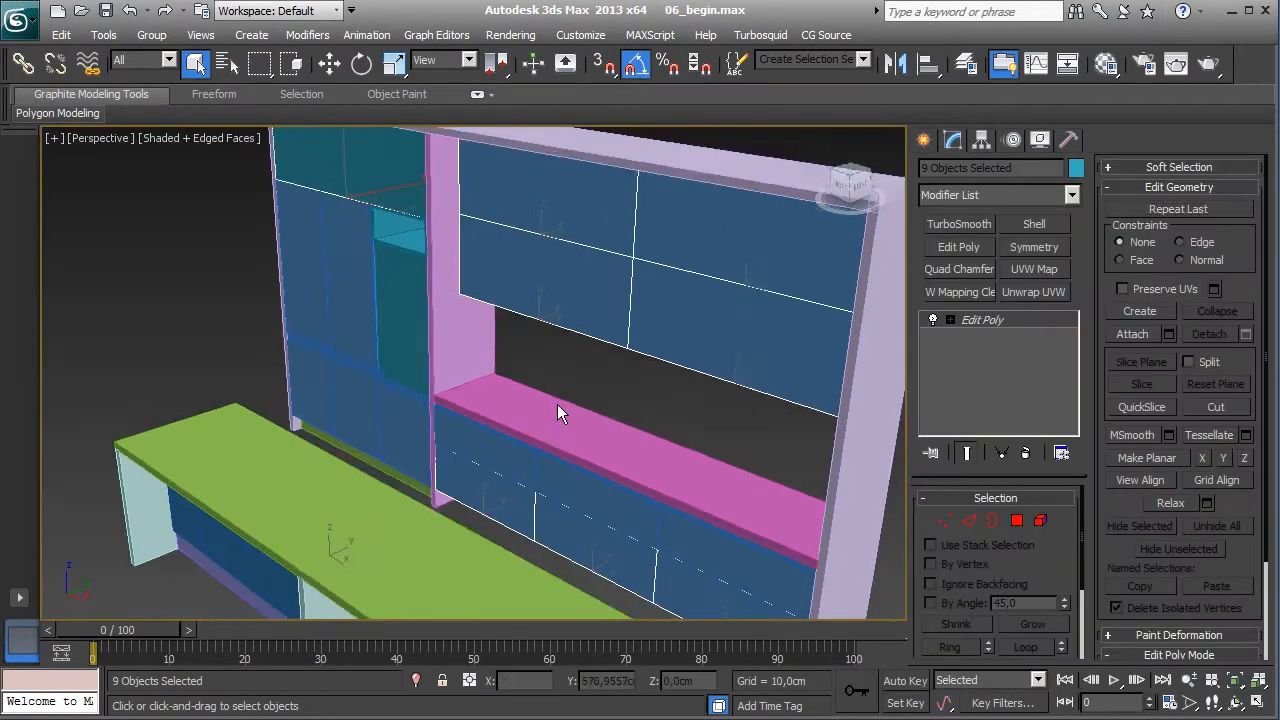
# - Apply Quad Chamfer to all edges of the nine selected fronts with amount 0,2 and 2 iterations
pyautogui.click(968, 520)
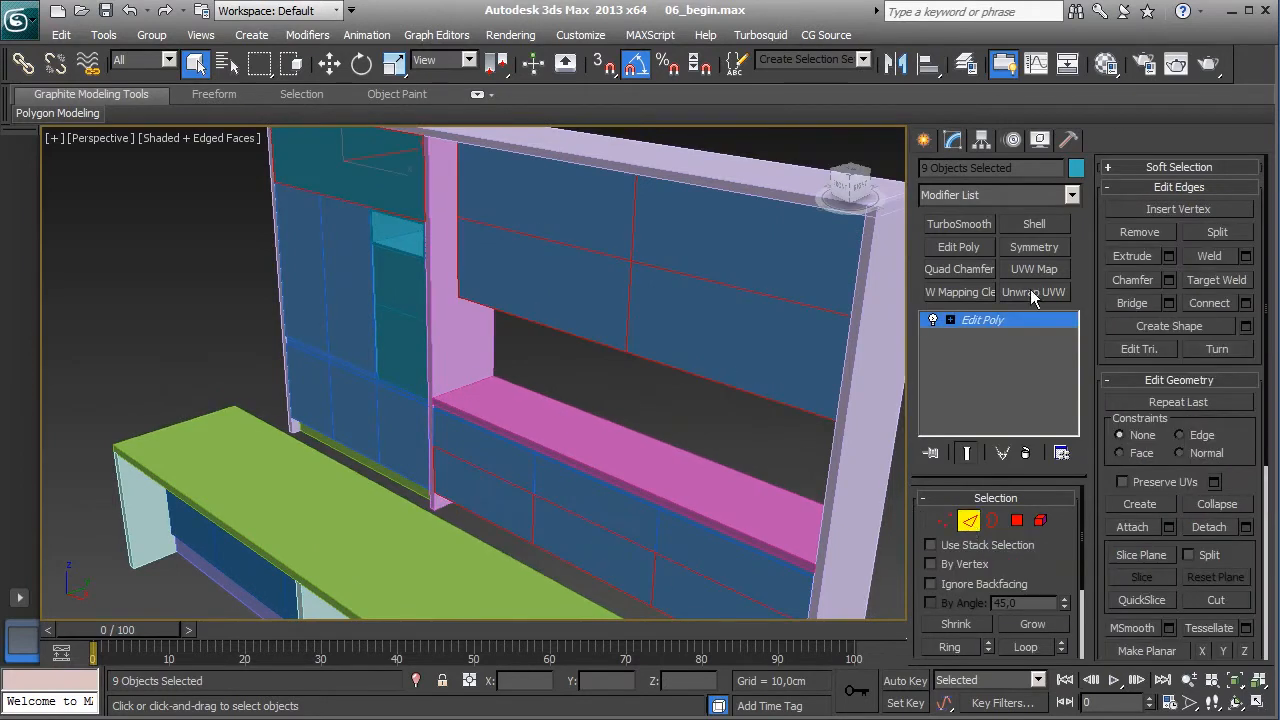
pyautogui.click(970, 271)
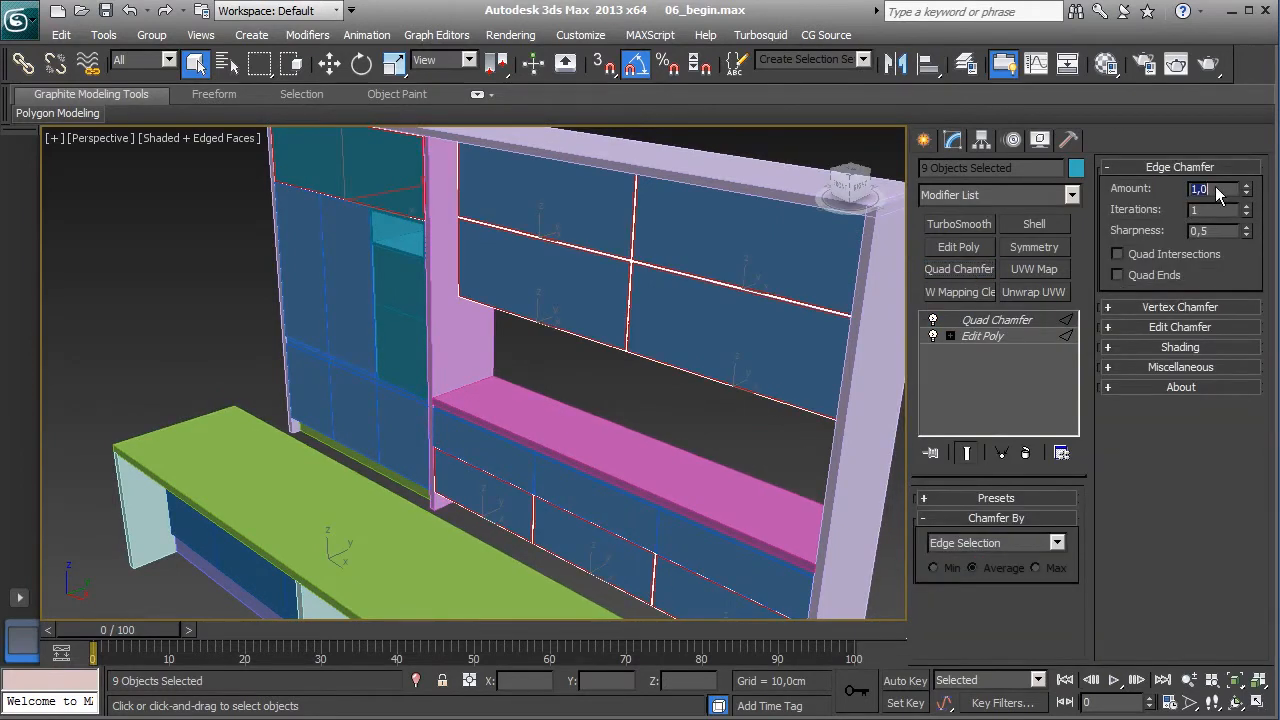
pyautogui.press('Return')
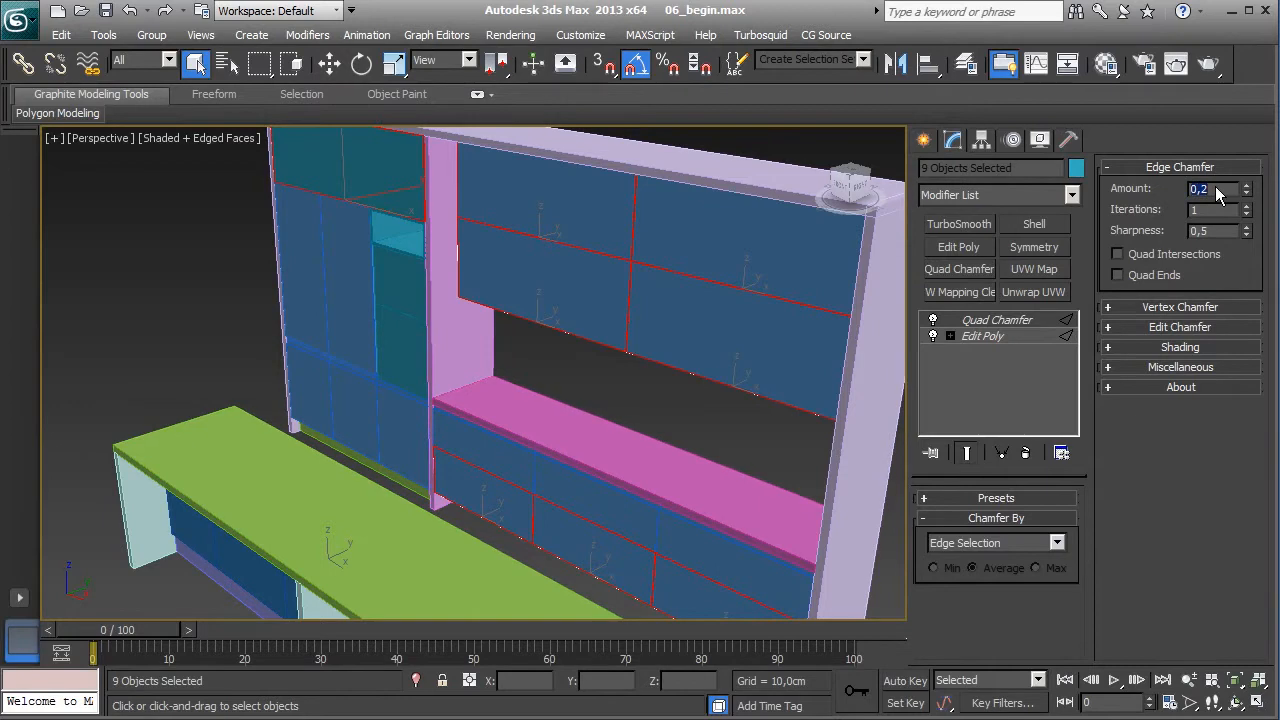
pyautogui.click(1247, 206)
# - Collapse the entire modifier stack of the nine chamfered fronts and deselect them
pyautogui.rightClick(1008, 318)
pyautogui.click(1040, 480)
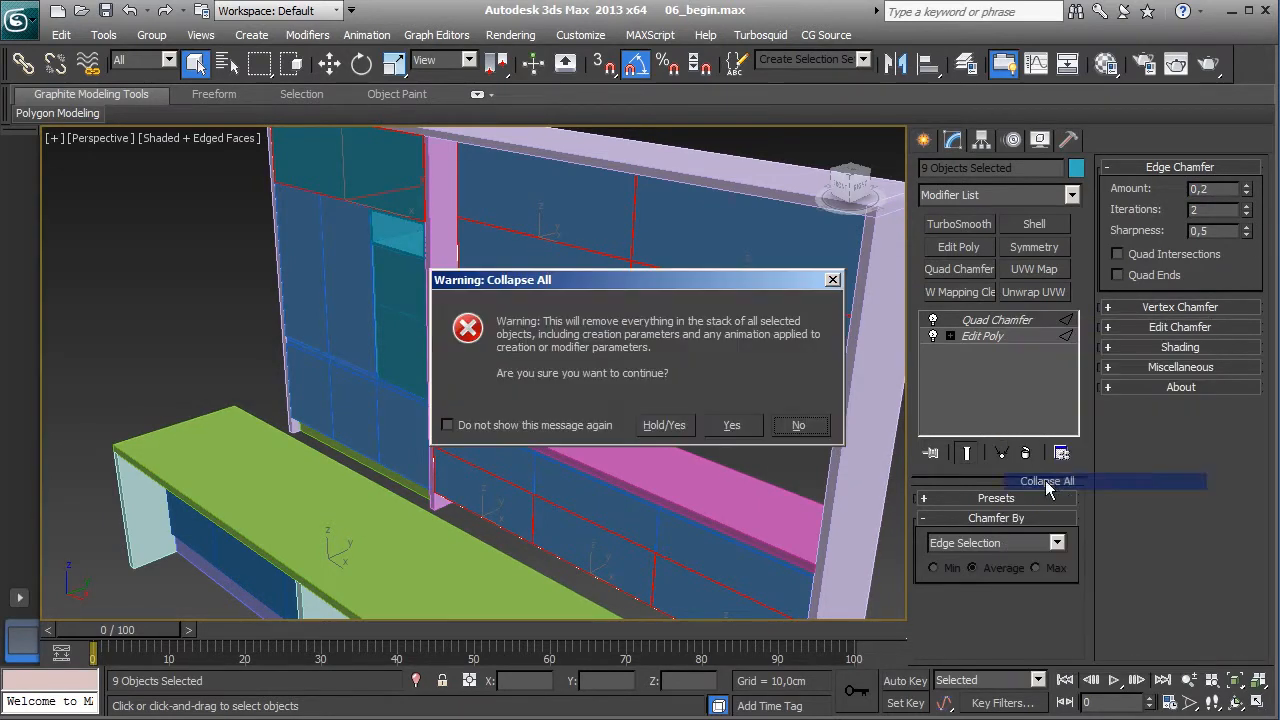
pyautogui.click(732, 428)
pyautogui.keyDown('alt'); pyautogui.moveTo(490, 382); pyautogui.dragTo(502, 339, button='middle'); pyautogui.keyUp('alt')
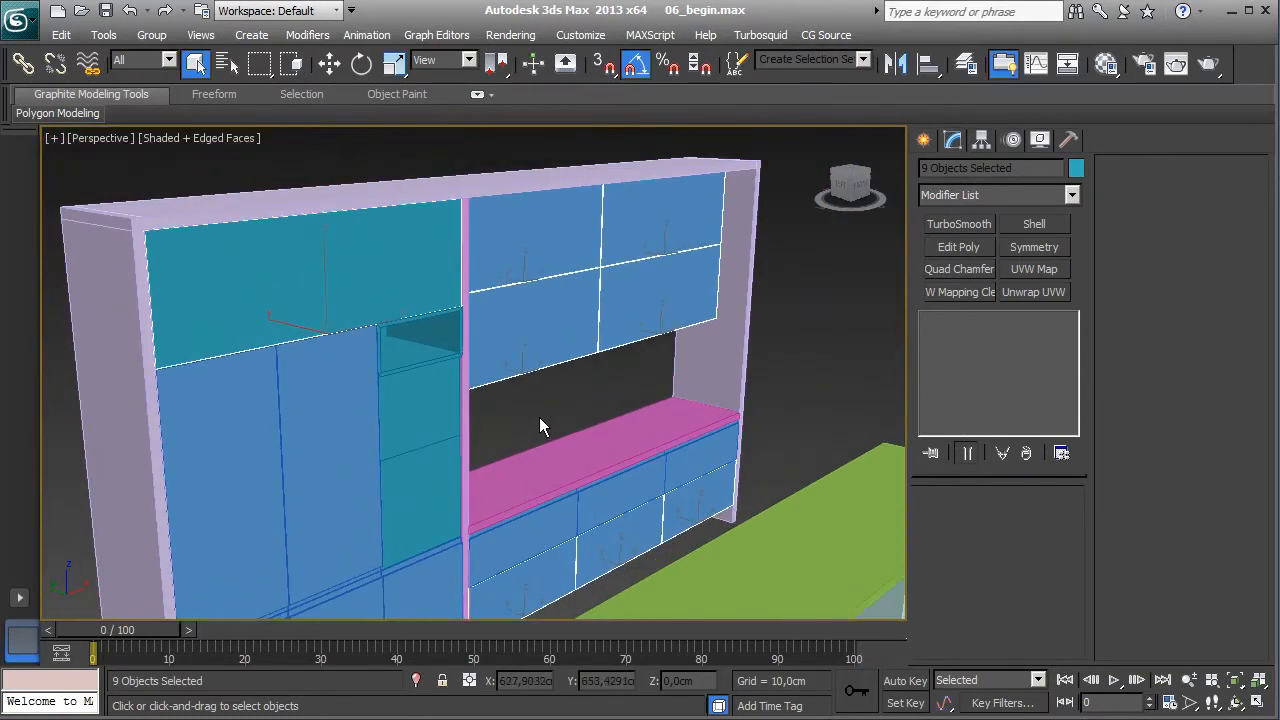
pyautogui.click(562, 426)
# - Copy the tall cabinet's teal box below the open niche outward along Y and set the copy's length to 2 cm
pyautogui.scroll(-3, 562, 426)
pyautogui.moveTo(562, 426); pyautogui.dragTo(607, 455, button='middle')
pyautogui.click(448, 341)
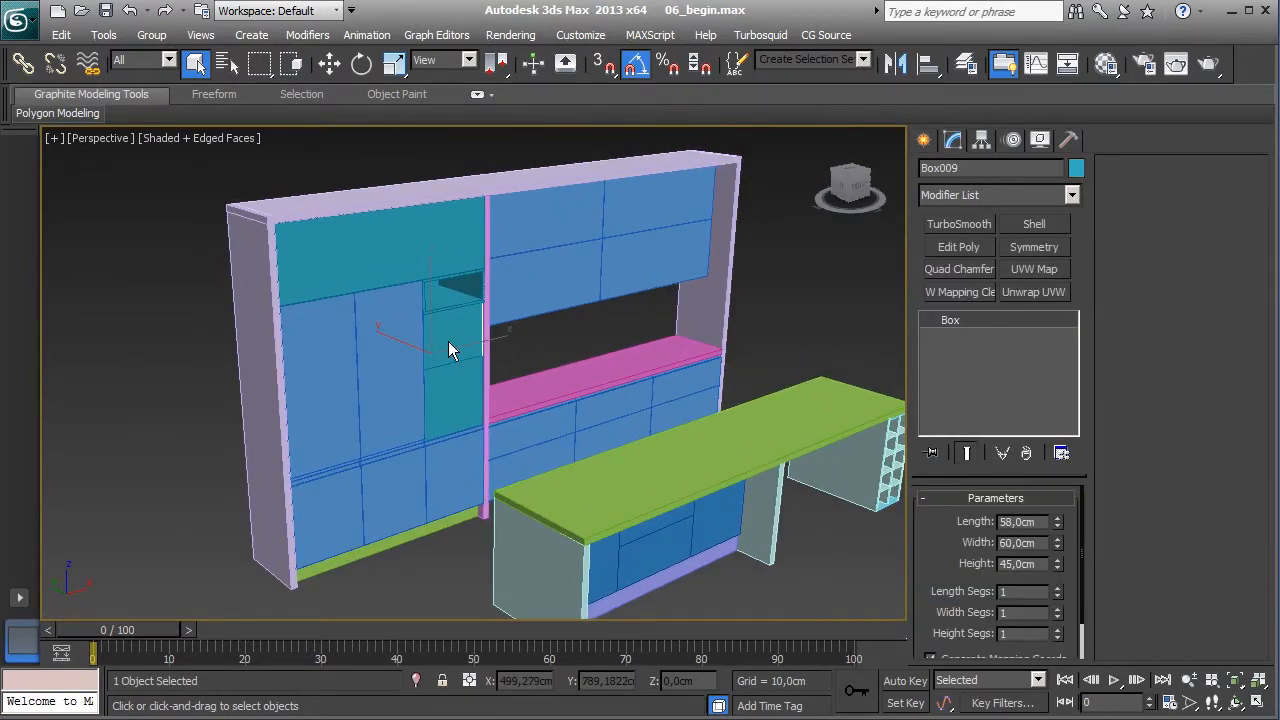
pyautogui.scroll(5, 448, 341)
pyautogui.moveTo(448, 341); pyautogui.dragTo(478, 406, button='middle')
pyautogui.scroll(-2, 478, 358)
pyautogui.keyDown('alt'); pyautogui.moveTo(478, 358); pyautogui.dragTo(498, 370, button='middle'); pyautogui.keyUp('alt')
pyautogui.click(329, 63)
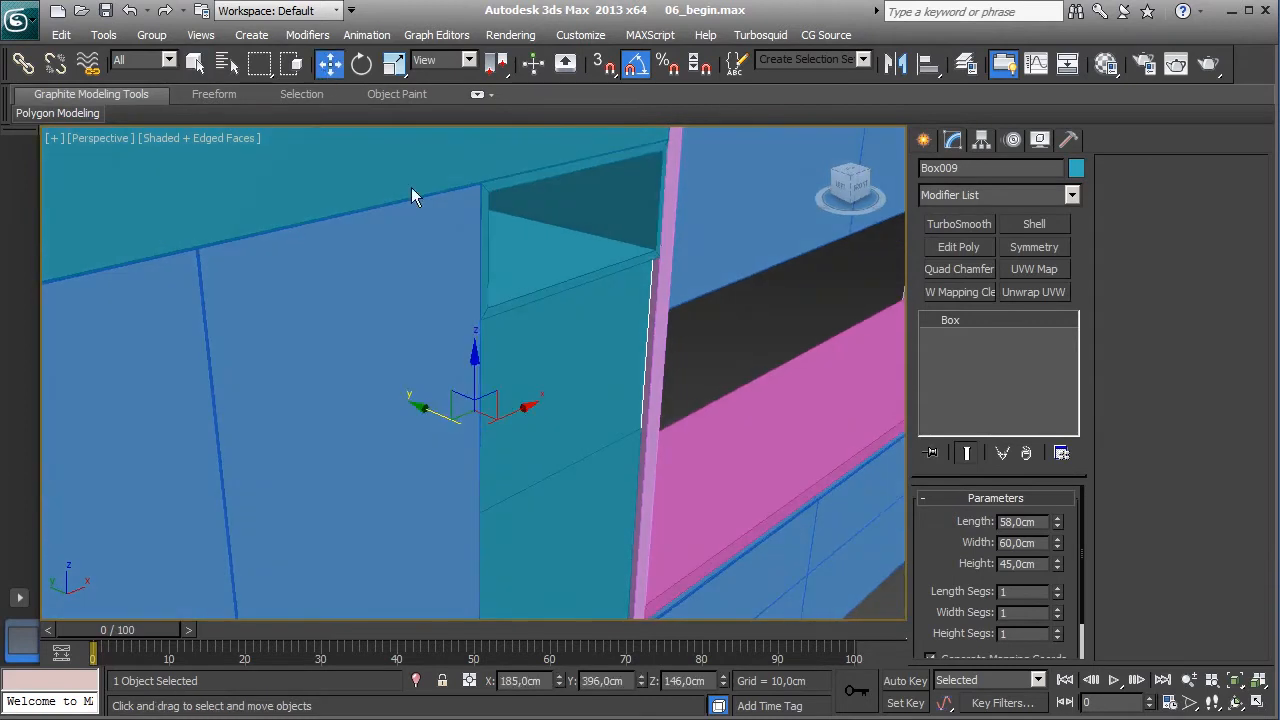
pyautogui.keyDown('alt'); pyautogui.moveTo(575, 420); pyautogui.dragTo(591, 394, button='middle'); pyautogui.keyUp('alt')
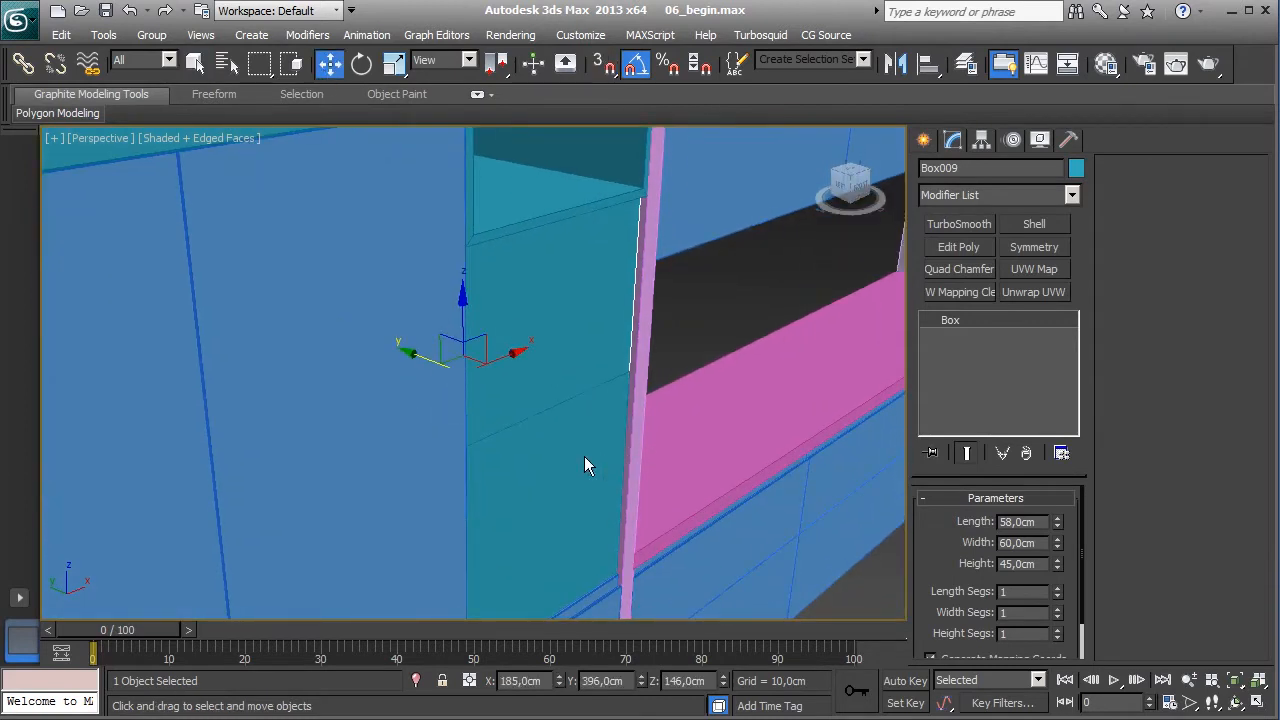
pyautogui.moveTo(423, 357)
pyautogui.keyDown('shift'); pyautogui.mouseDown()
pyautogui.moveTo(594, 449)
pyautogui.moveTo(750, 500)
pyautogui.mouseUp(); pyautogui.keyUp('shift')
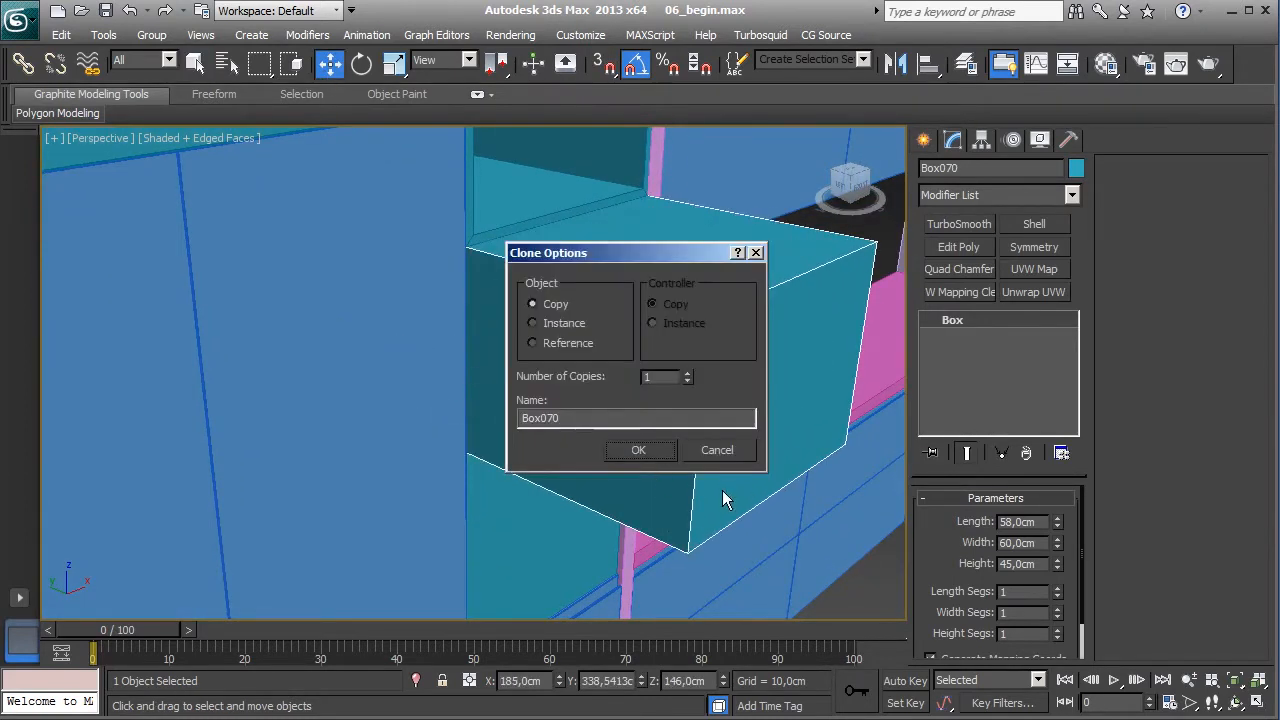
pyautogui.click(638, 451)
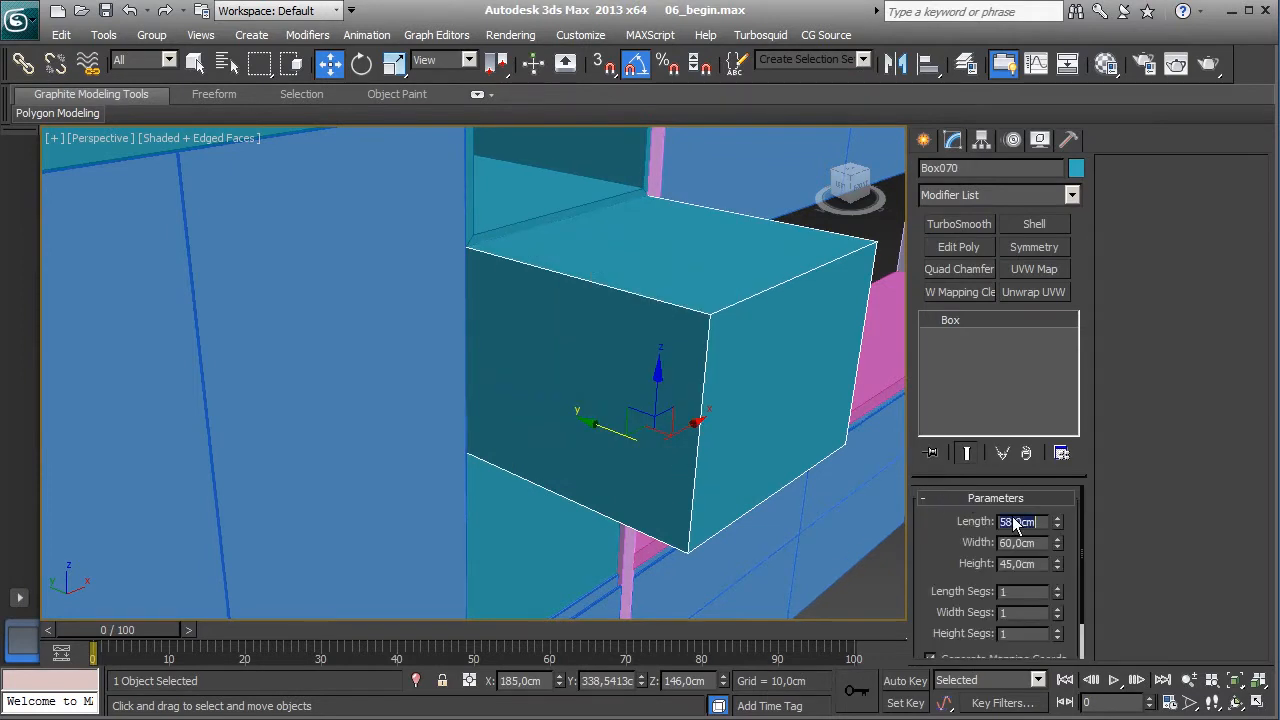
pyautogui.press('Return')
# - Vertex-snap the thin teal panel onto the front of the tall cabinet's box below the open niche
pyautogui.scroll(4, 597, 420)
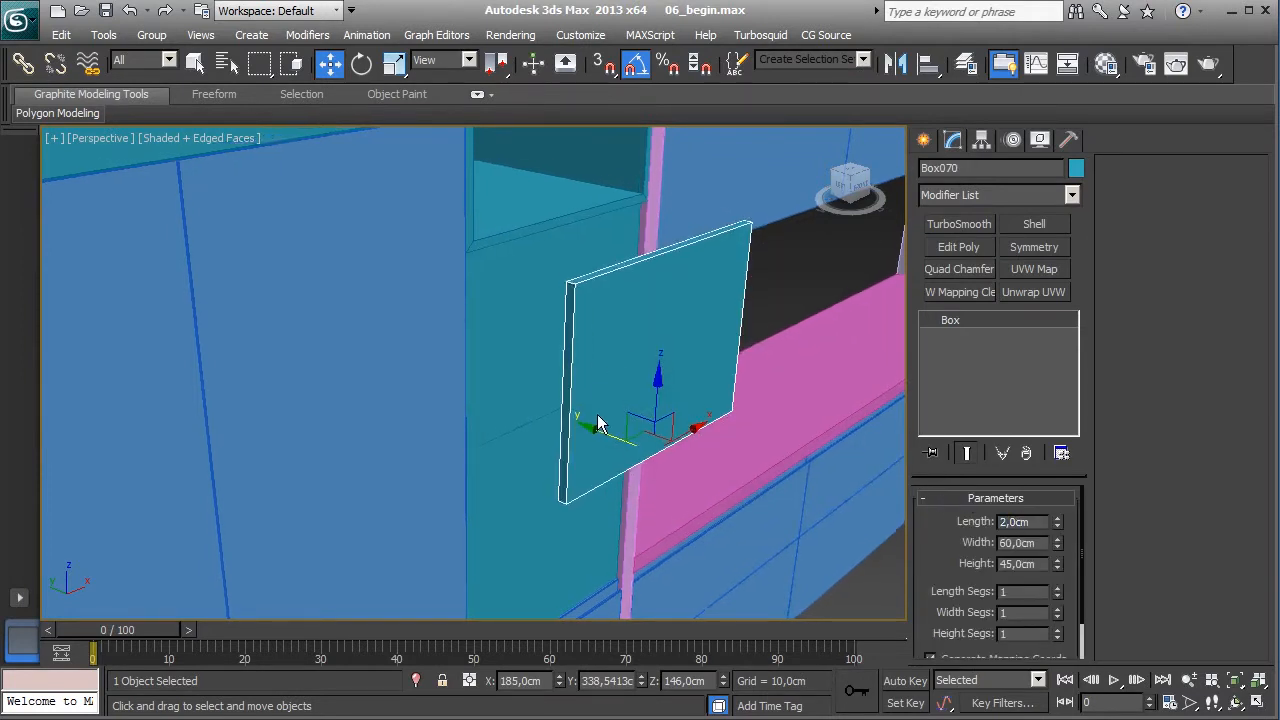
pyautogui.moveTo(597, 420); pyautogui.dragTo(583, 449, button='middle')
pyautogui.press('s')
pyautogui.moveTo(625, 325); pyautogui.dragTo(433, 271)
pyautogui.scroll(-4, 433, 271)
pyautogui.moveTo(543, 335); pyautogui.dragTo(539, 260, button='middle')
# - With snapping off, copy the tall cabinet's lower teal box outward along Y and set the copy's length to 2 cm
pyautogui.click(570, 416)
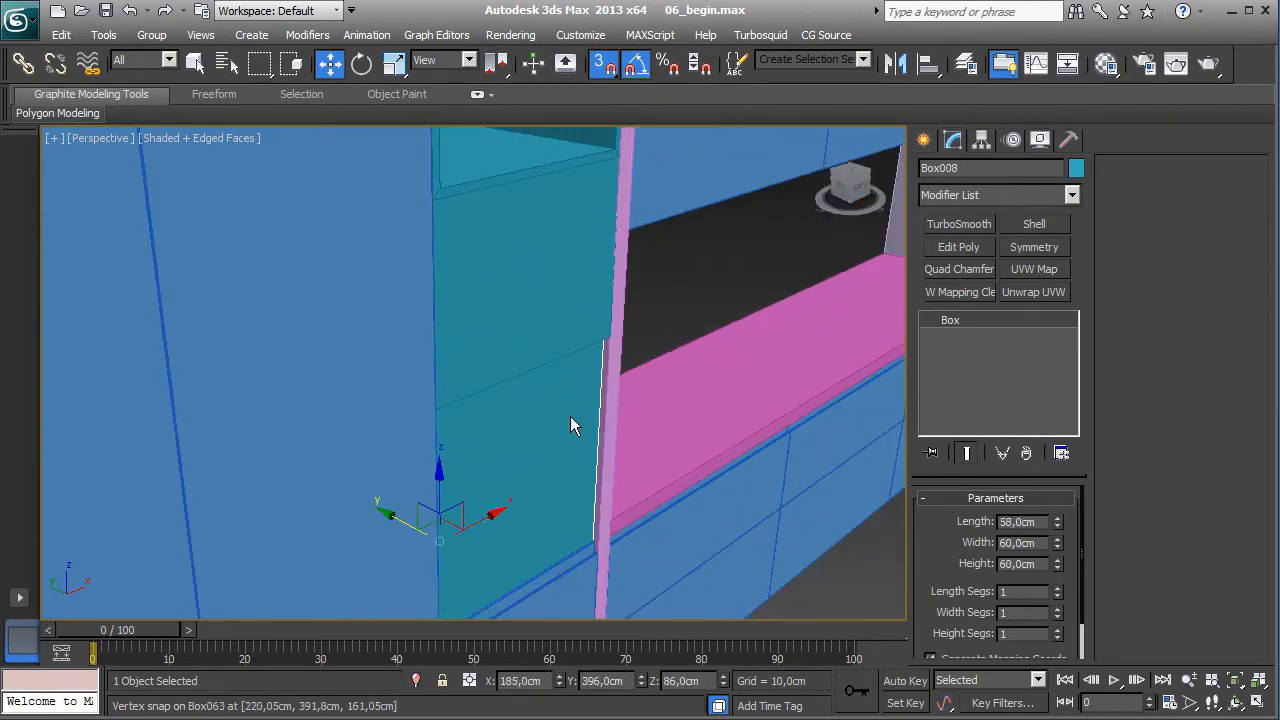
pyautogui.press('s')
pyautogui.keyDown('shift'); pyautogui.moveTo(406, 523); pyautogui.dragTo(610, 610); pyautogui.keyUp('shift')
pyautogui.click(638, 450)
pyautogui.doubleClick(1010, 523)
pyautogui.write('2')
pyautogui.press('Return')
# - Vertex-snap the second thin teal panel onto the front of the tall cabinet's lower teal box
pyautogui.scroll(3, 586, 366)
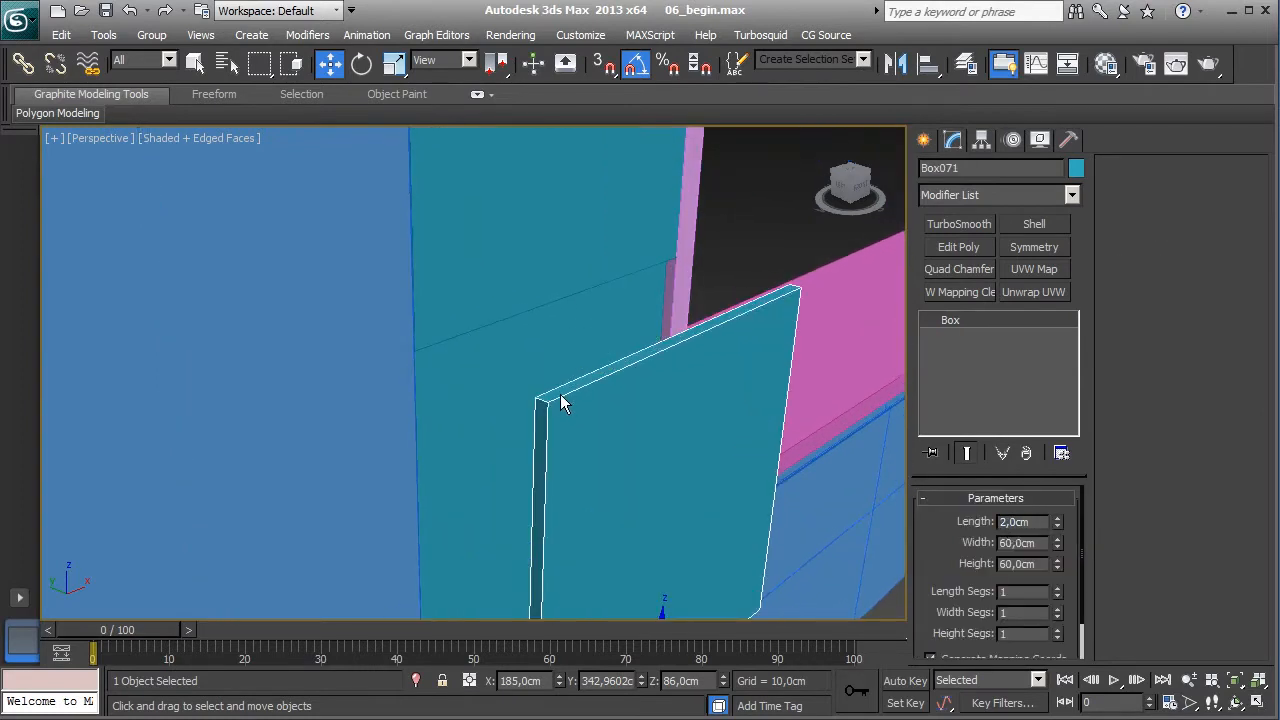
pyautogui.press('s')
pyautogui.moveTo(535, 405); pyautogui.dragTo(421, 356)
pyautogui.scroll(-4, 484, 401)
pyautogui.scroll(-5, 484, 401)
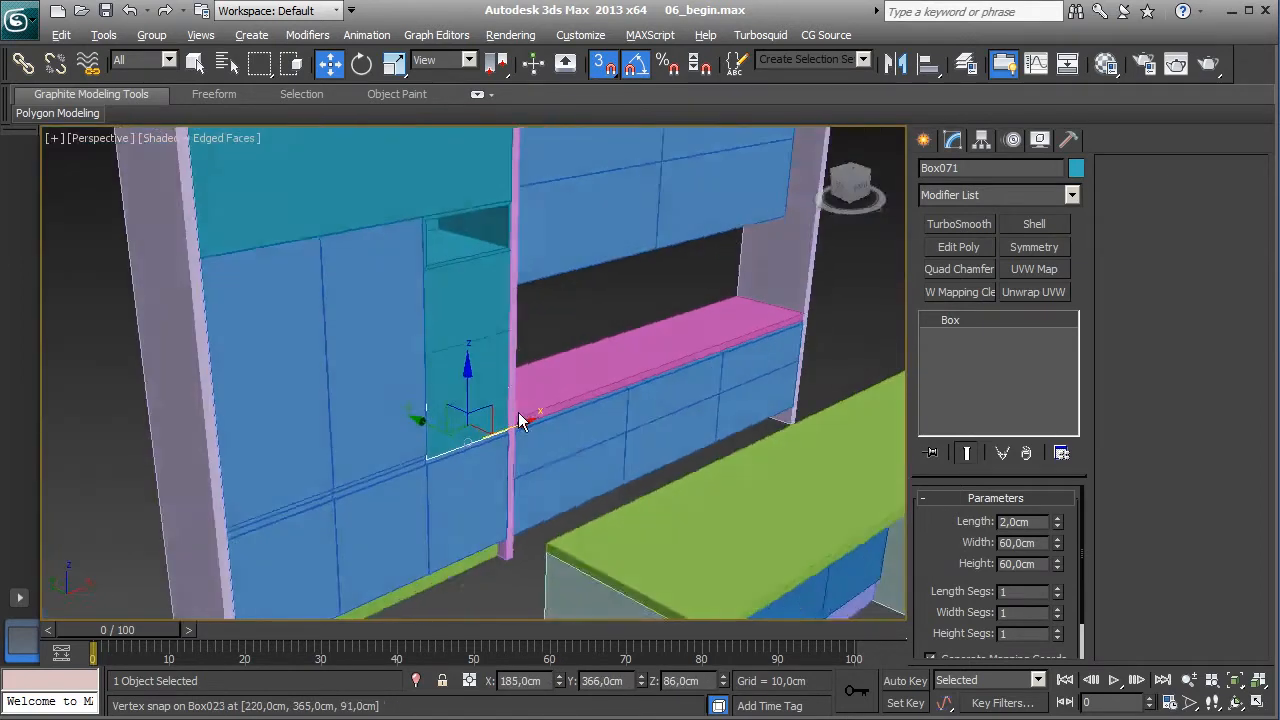
# - Select the green island countertop and its two upright side panels together and add an Edit Poly modifier
pyautogui.keyDown('alt'); pyautogui.moveTo(531, 413); pyautogui.dragTo(611, 466, button='middle'); pyautogui.keyUp('alt')
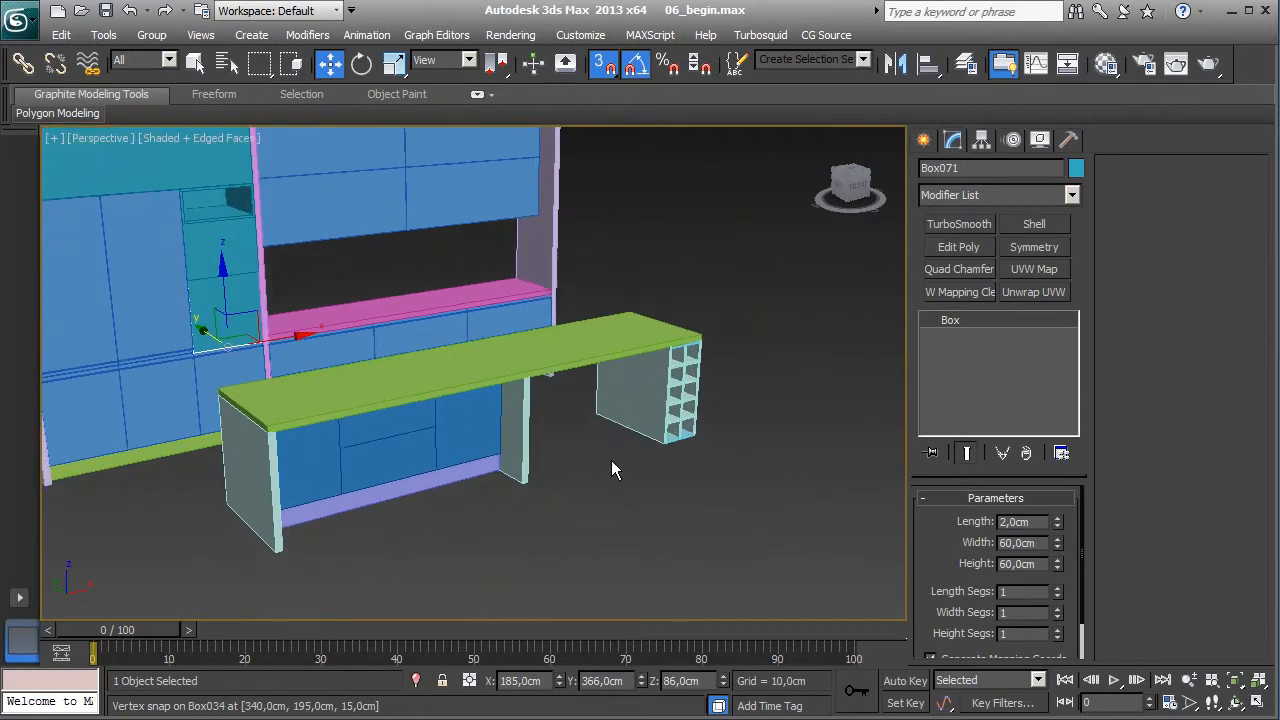
pyautogui.scroll(4, 558, 482)
pyautogui.click(674, 364)
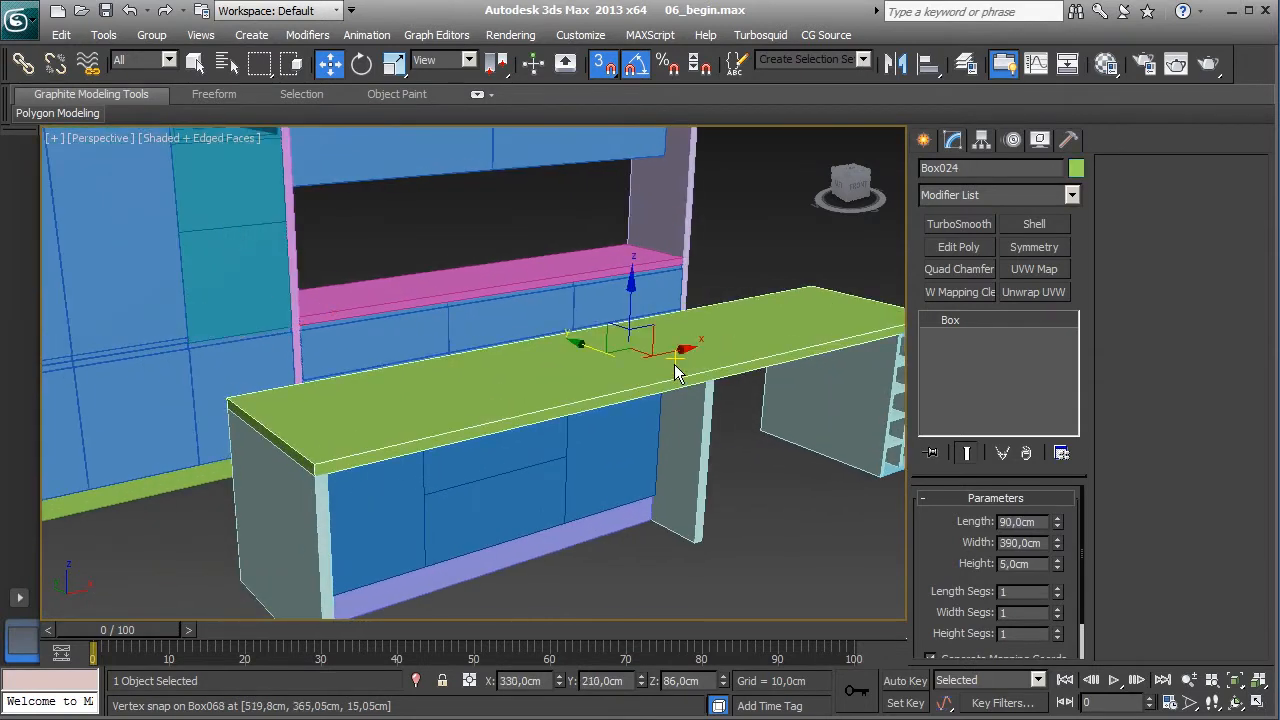
pyautogui.keyDown('ctrl'); pyautogui.click(686, 439); pyautogui.keyUp('ctrl')
pyautogui.keyDown('ctrl'); pyautogui.click(278, 543); pyautogui.keyUp('ctrl')
pyautogui.keyDown('alt'); pyautogui.moveTo(277, 537); pyautogui.dragTo(700, 430, button='middle'); pyautogui.keyUp('alt')
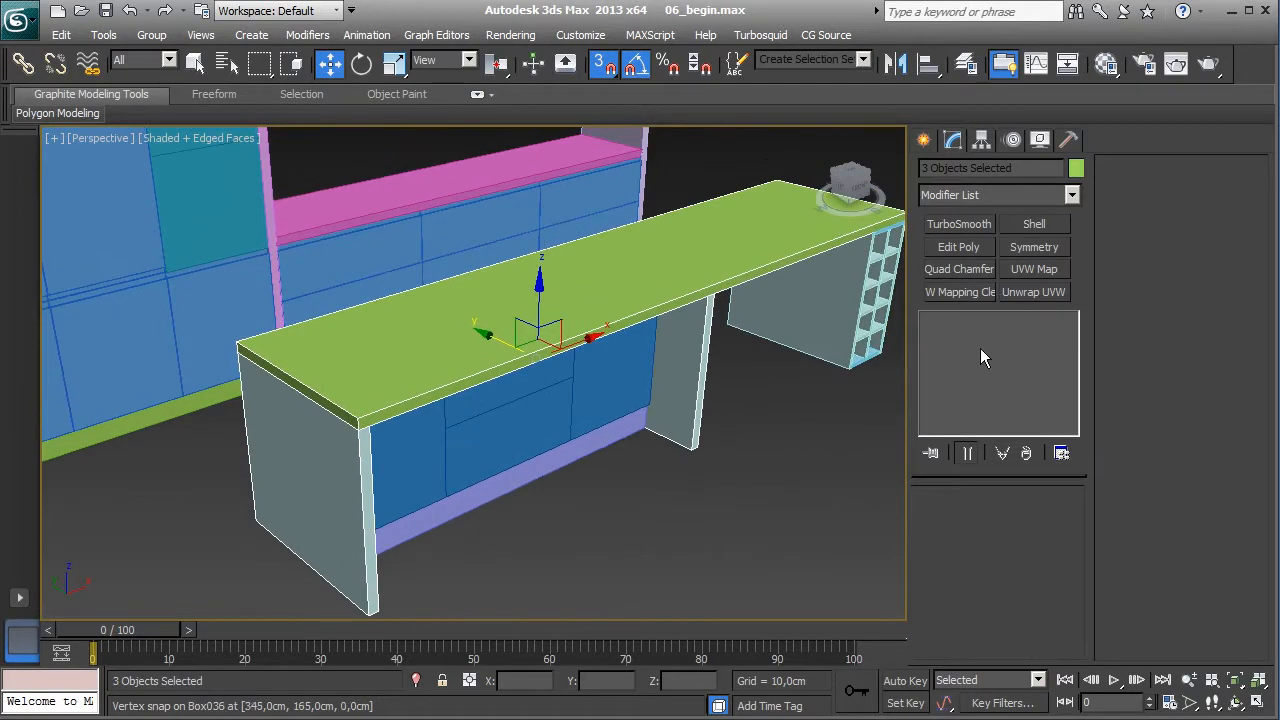
pyautogui.click(962, 250)
# - Apply Quad Chamfer to all edges of the island countertop and side panels with amount 0,2 and 2 iterations
pyautogui.click(968, 521)
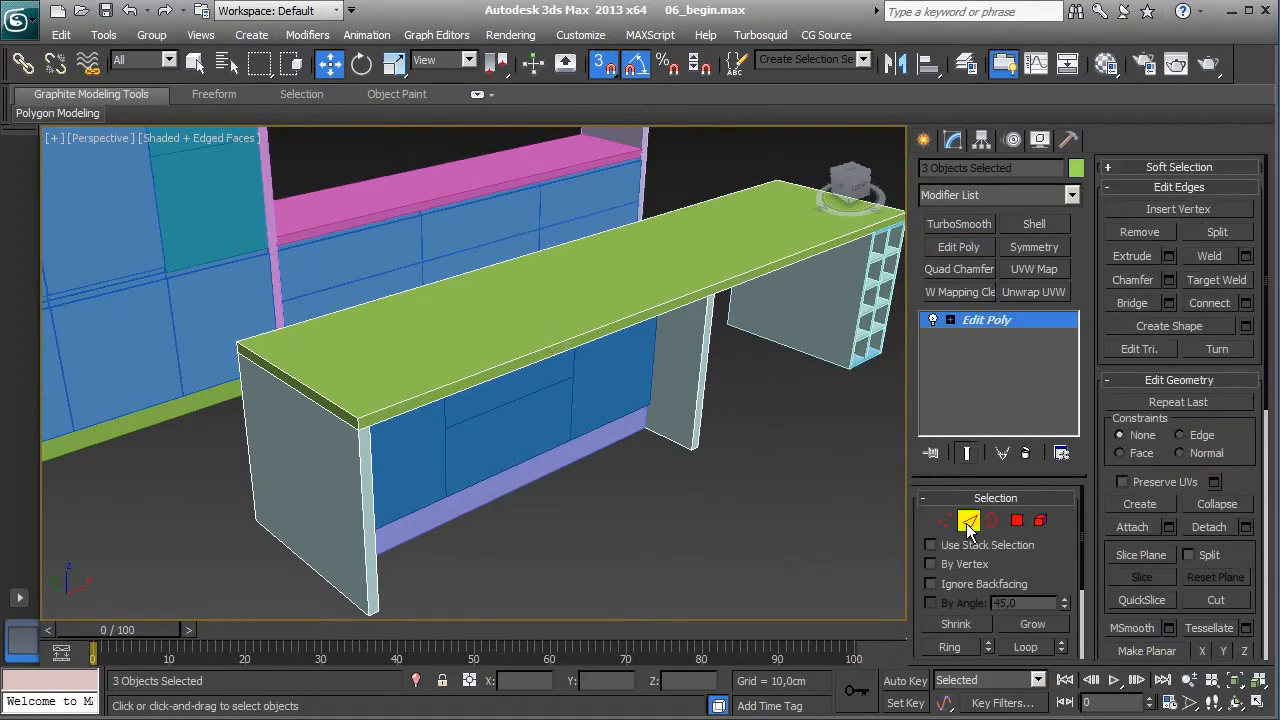
pyautogui.hotkey('ctrl', 'a')
pyautogui.click(960, 267)
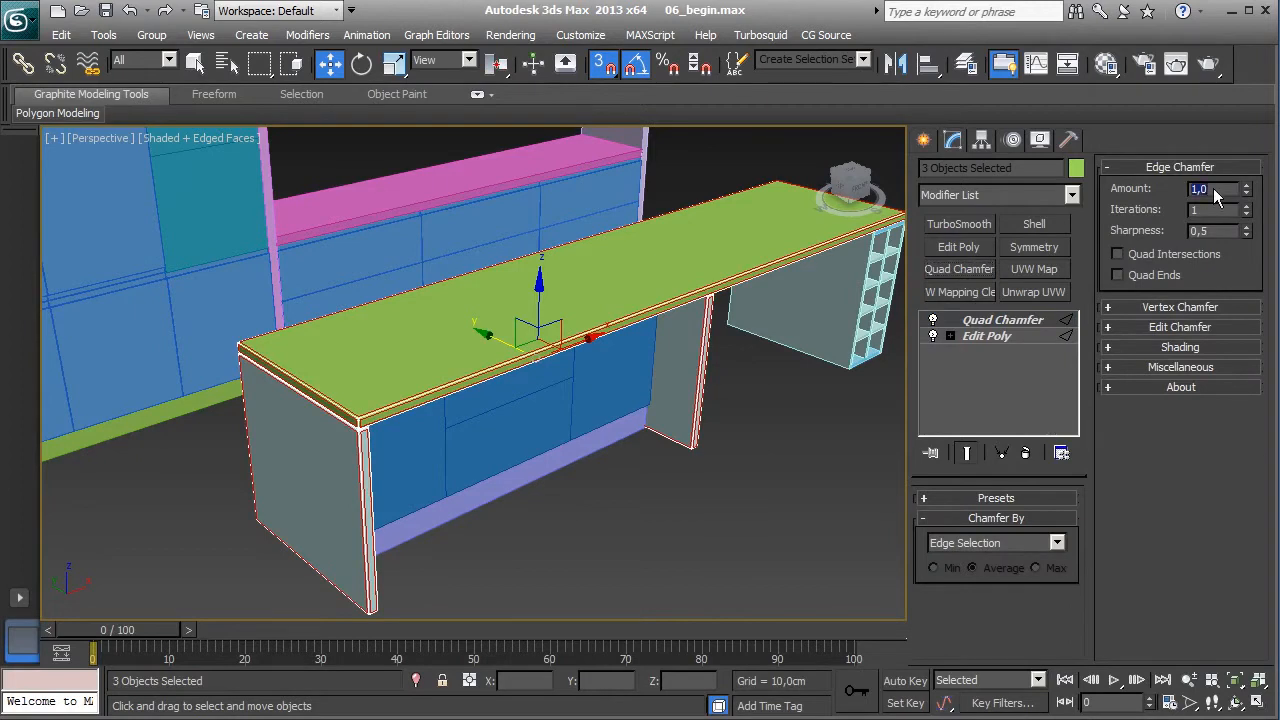
pyautogui.press('Return')
pyautogui.click(1247, 206)
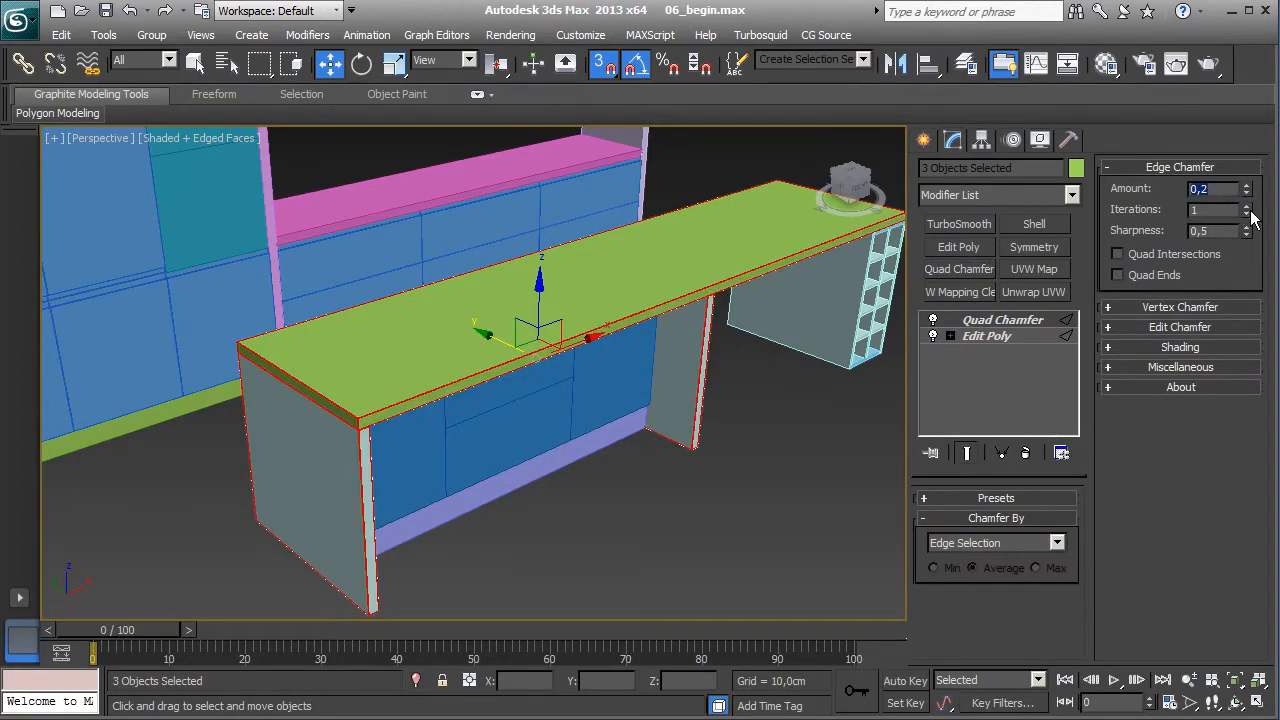
# - Collapse the entire modifier stack of the island countertop and side panels
pyautogui.rightClick(975, 336)
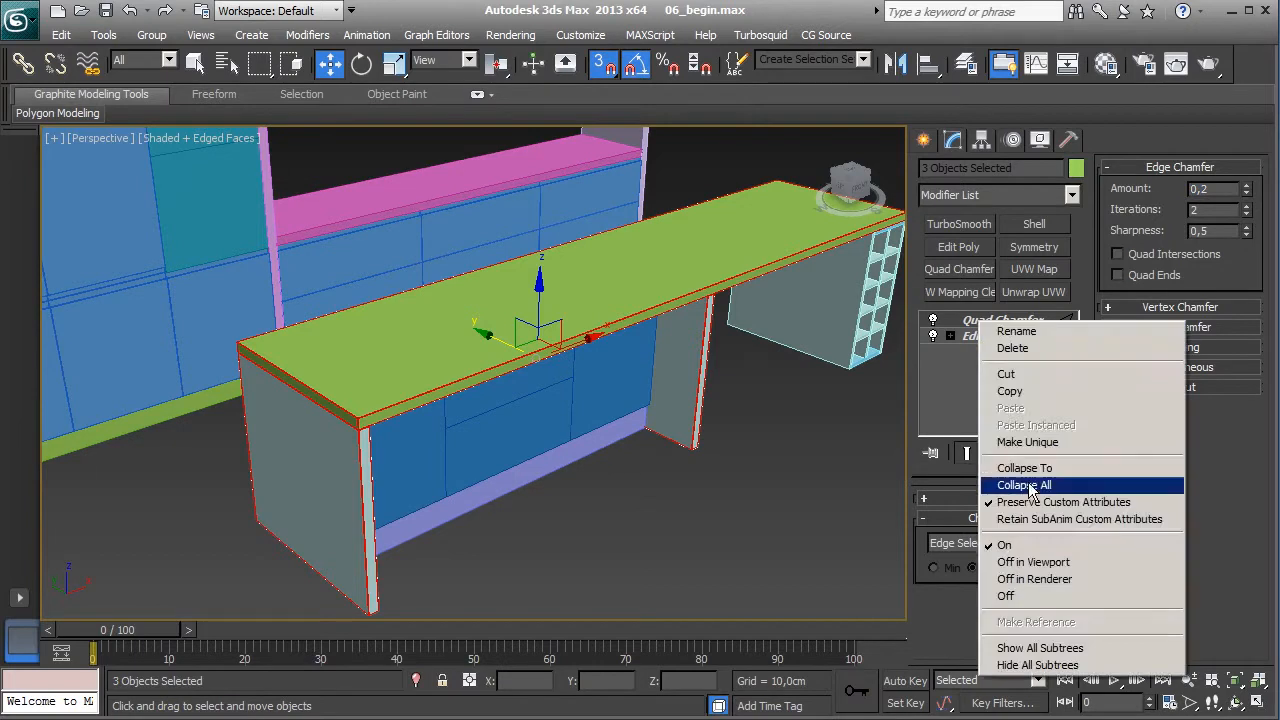
pyautogui.click(1010, 486)
pyautogui.click(734, 427)
# - Turn off snapping, select all seven parts of the compartment rack at the island's end, and add an Edit Poly modifier
pyautogui.moveTo(734, 430); pyautogui.dragTo(447, 486, button='middle')
pyautogui.scroll(3, 447, 486)
pyautogui.press('s')
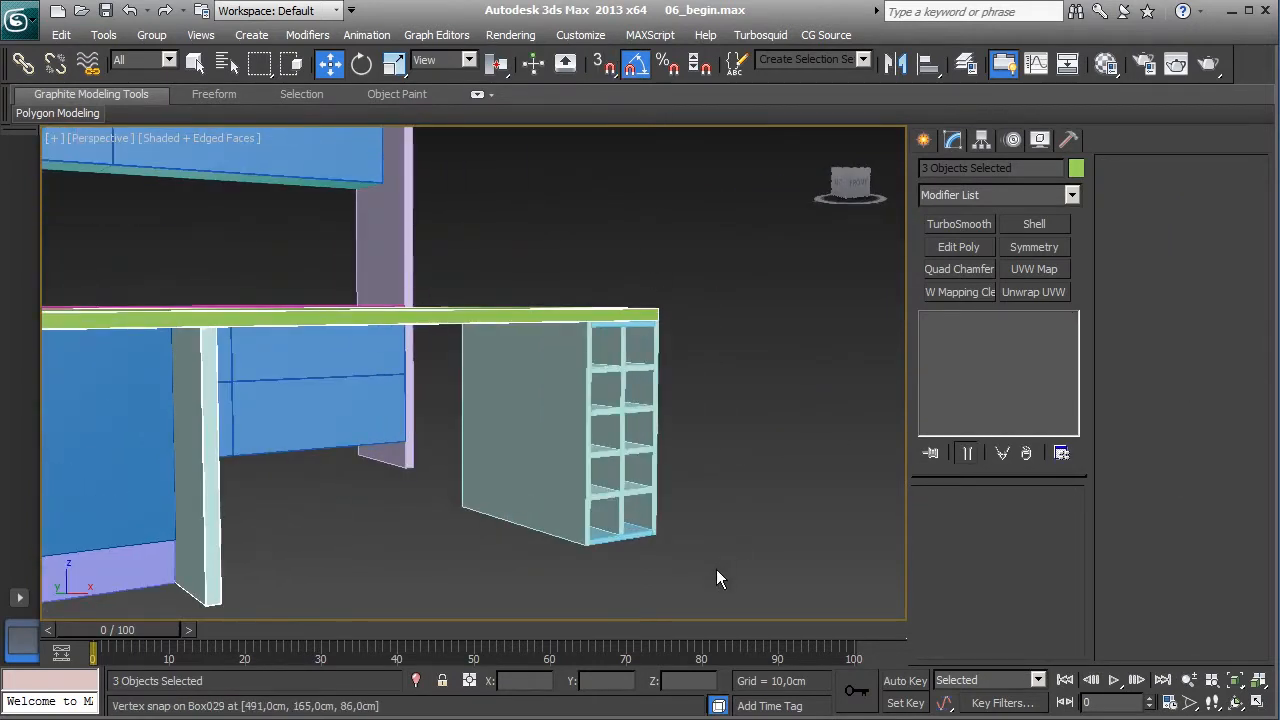
pyautogui.moveTo(479, 372); pyautogui.dragTo(484, 360)
pyautogui.keyDown('alt'); pyautogui.moveTo(484, 360); pyautogui.dragTo(614, 472, button='middle'); pyautogui.keyUp('alt')
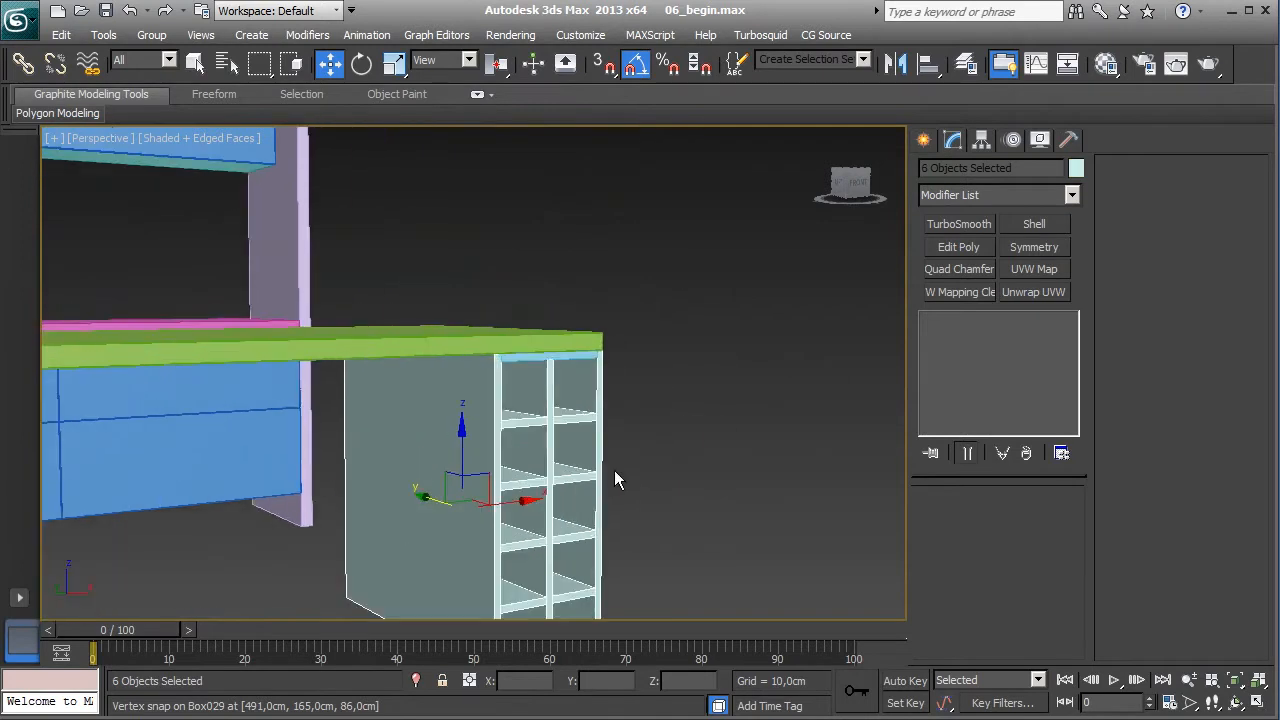
pyautogui.keyDown('ctrl'); pyautogui.click(583, 367); pyautogui.keyUp('ctrl')
pyautogui.click(963, 252)
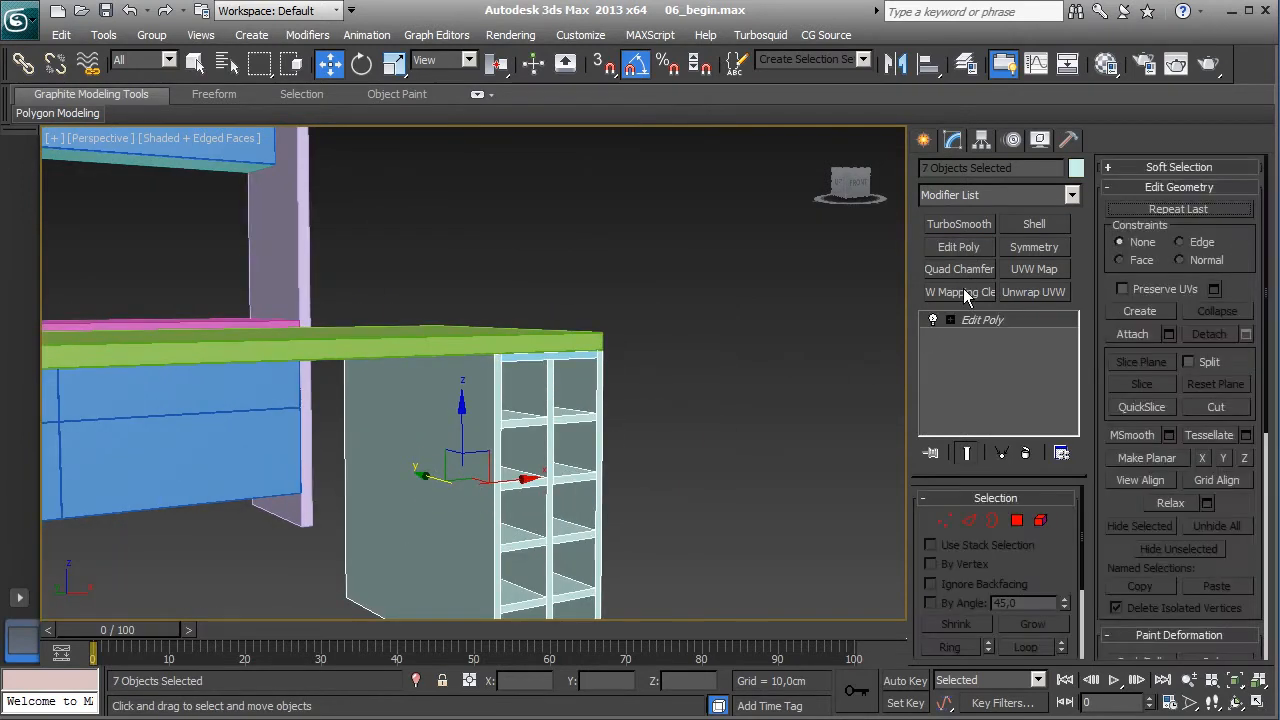
# - Reselect the seven rack parts and apply Quad Chamfer to all their edges with amount 0,1 and 2 iterations
pyautogui.hotkey('ctrl', 'a')
pyautogui.click(660, 443)
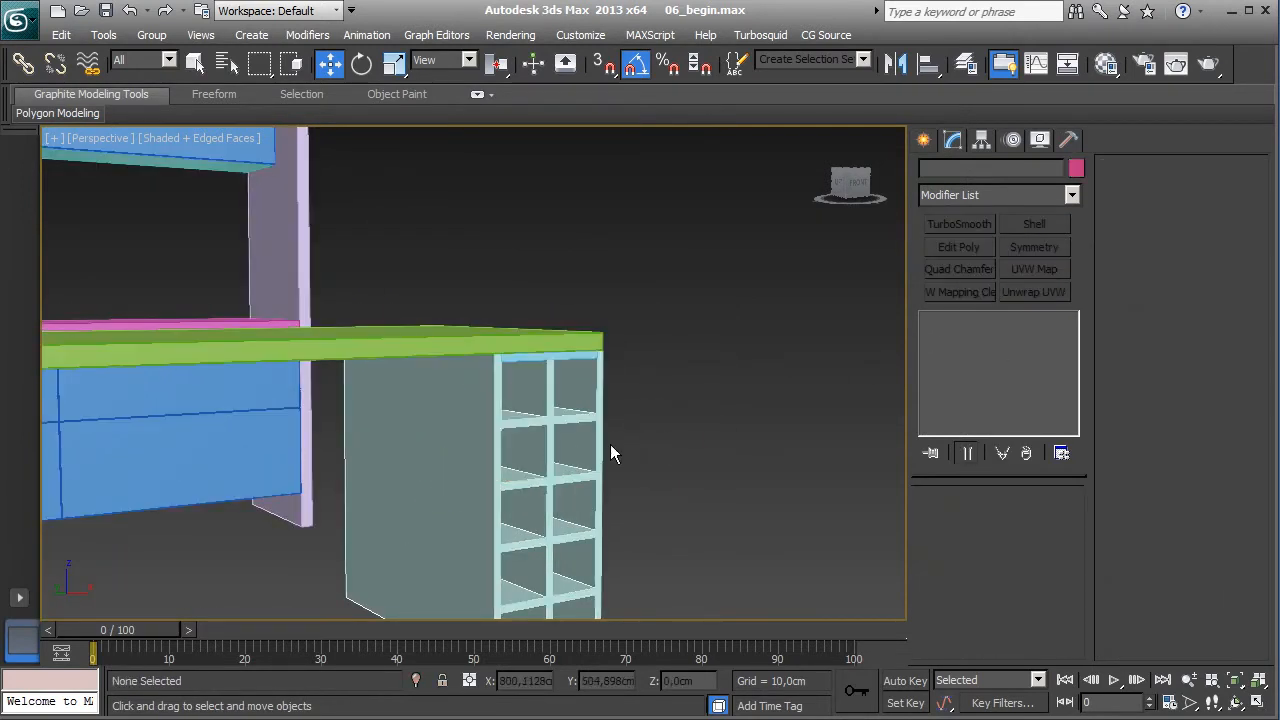
pyautogui.moveTo(483, 442); pyautogui.dragTo(503, 372, button='middle')
pyautogui.moveTo(670, 521); pyautogui.dragTo(484, 306)
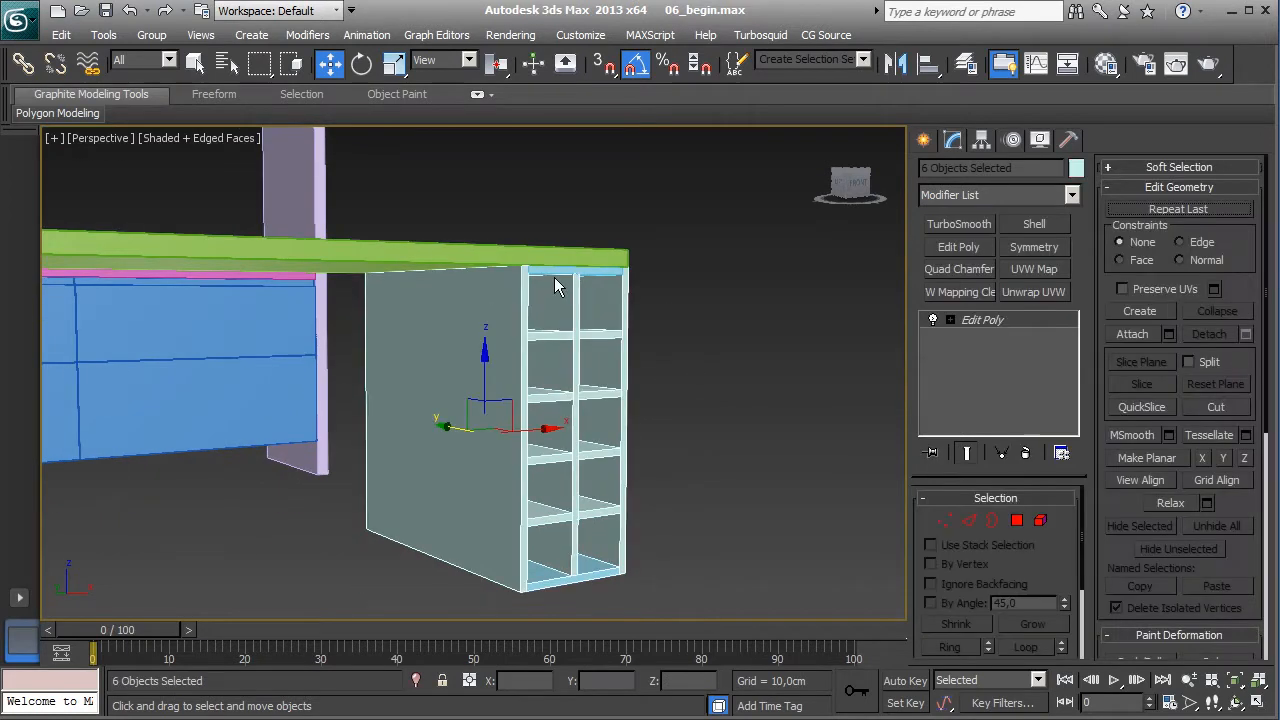
pyautogui.keyDown('ctrl'); pyautogui.click(557, 282); pyautogui.keyUp('ctrl')
pyautogui.click(968, 520)
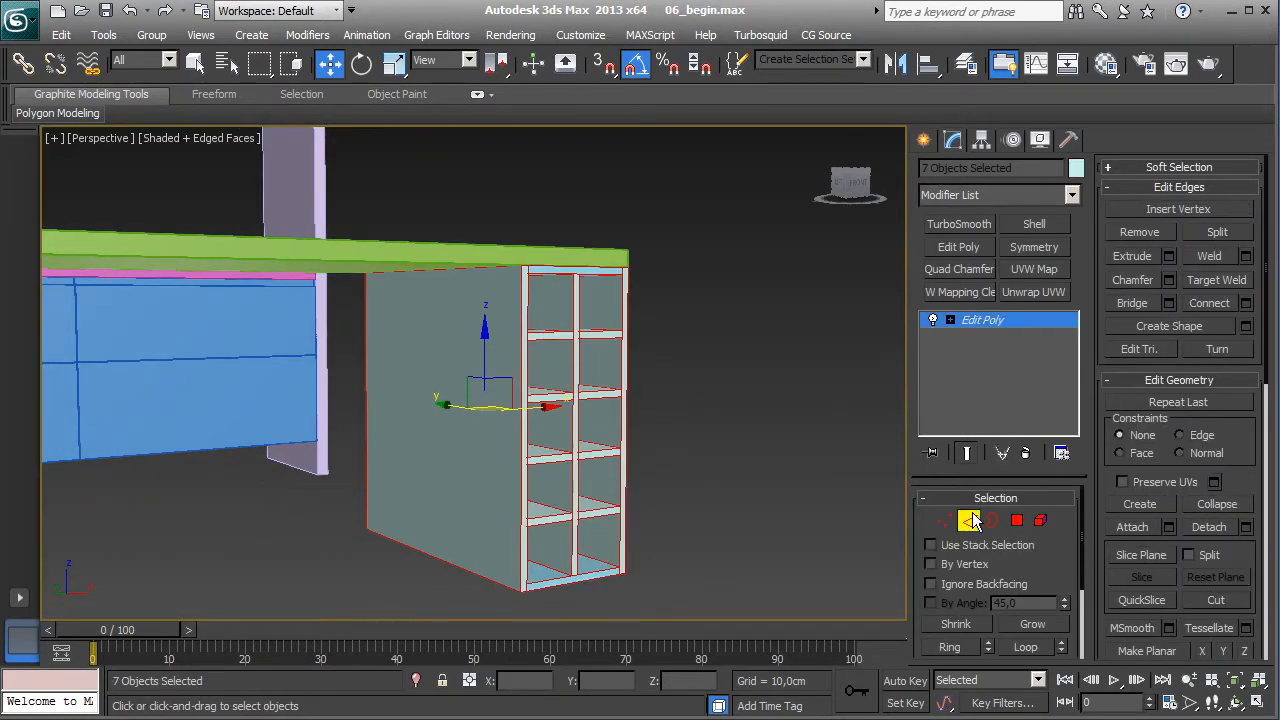
pyautogui.click(977, 270)
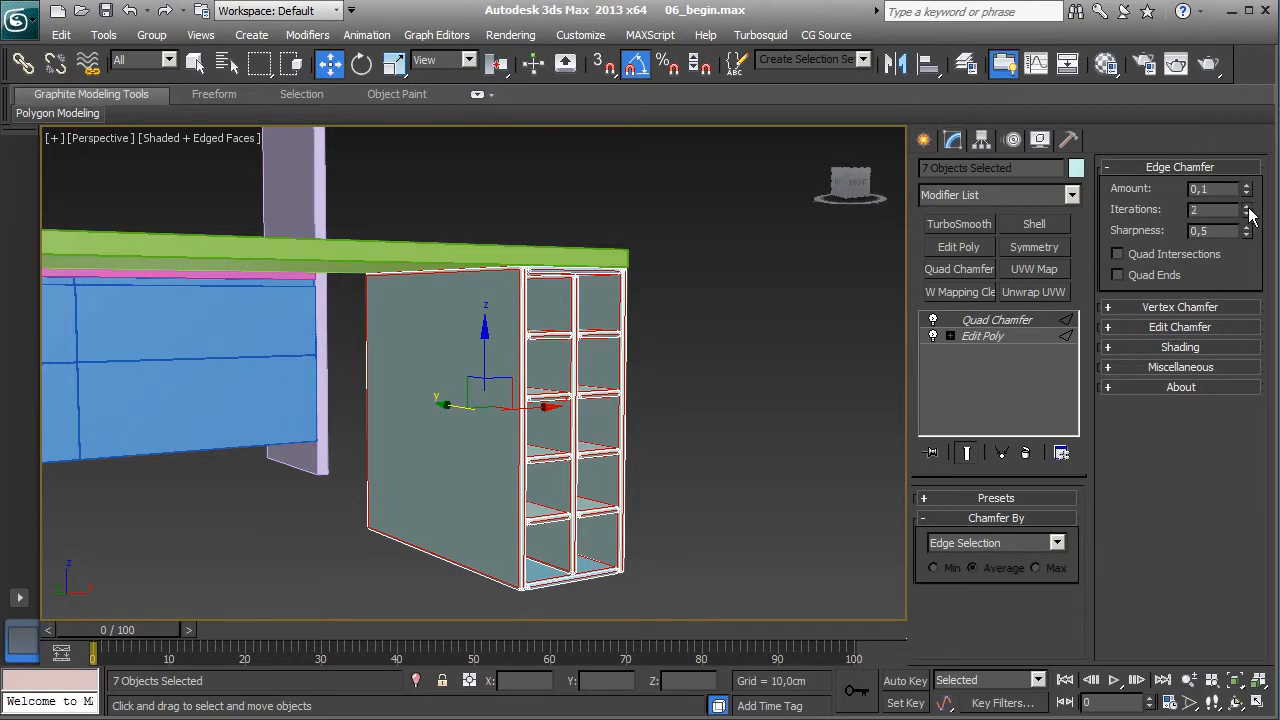
pyautogui.click(1246, 205)
# - Collapse the entire modifier stack of the seven chamfered rack parts
pyautogui.rightClick(993, 320)
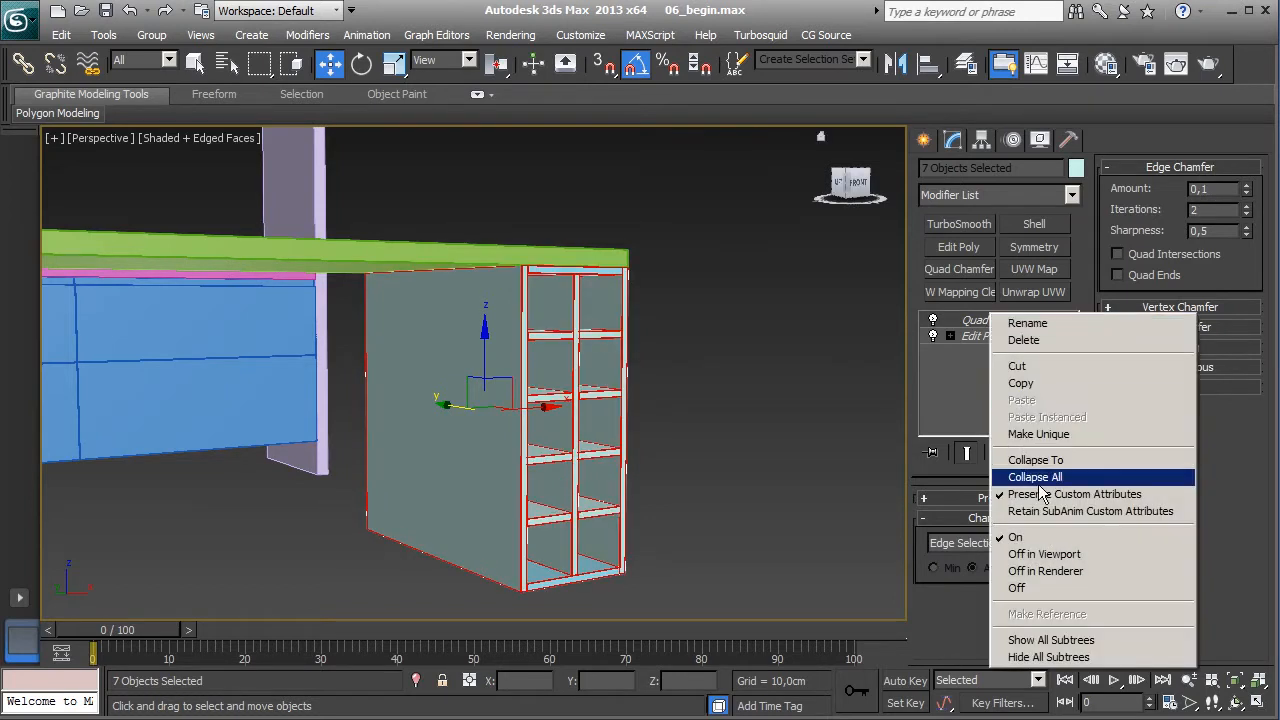
pyautogui.click(1040, 485)
pyautogui.click(730, 425)
# - Convert the pink vertical partition between the tall cabinet and the wall cabinets to an Editable Poly
pyautogui.moveTo(448, 381); pyautogui.dragTo(545, 297, button='middle')
pyautogui.scroll(-3, 152, 315)
pyautogui.keyDown('alt'); pyautogui.moveTo(150, 320); pyautogui.dragTo(503, 398, button='middle'); pyautogui.keyUp('alt')
pyautogui.scroll(4, 562, 361)
pyautogui.click(542, 378)
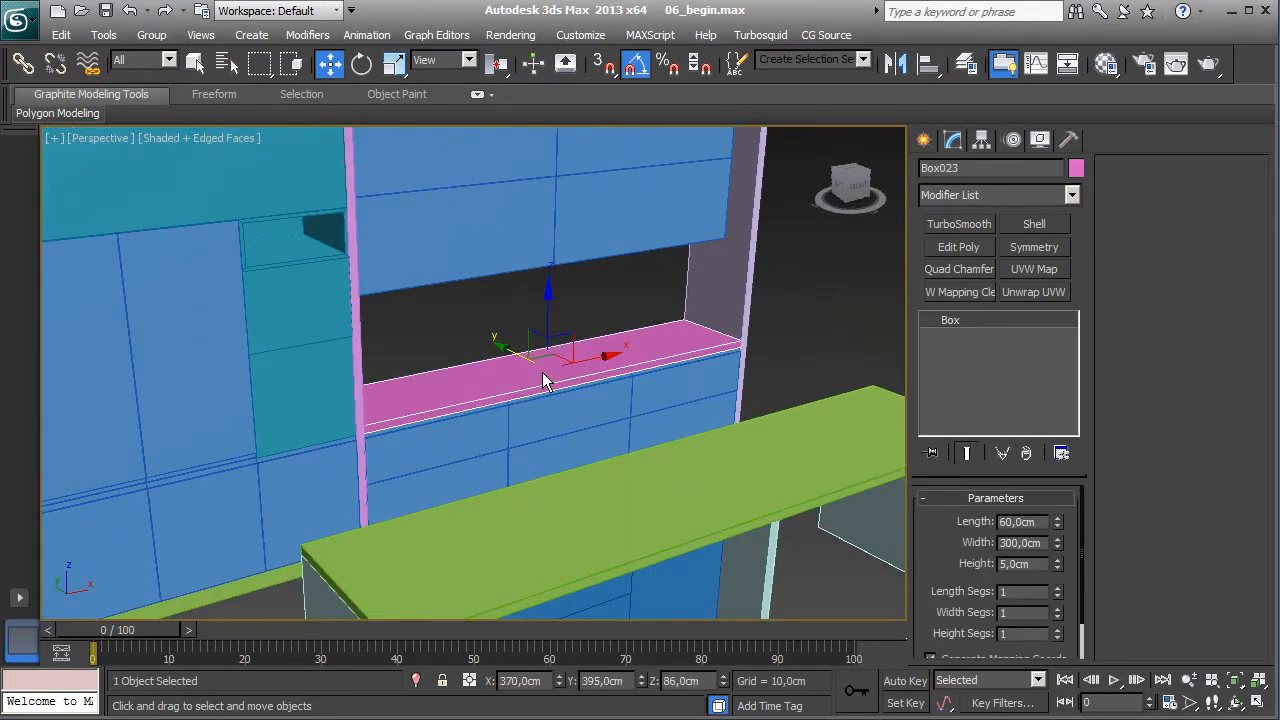
pyautogui.keyDown('alt'); pyautogui.moveTo(593, 378); pyautogui.dragTo(504, 474, button='middle'); pyautogui.keyUp('alt')
pyautogui.keyDown('alt'); pyautogui.moveTo(510, 398); pyautogui.dragTo(422, 417, button='middle'); pyautogui.keyUp('alt')
pyautogui.click(419, 411)
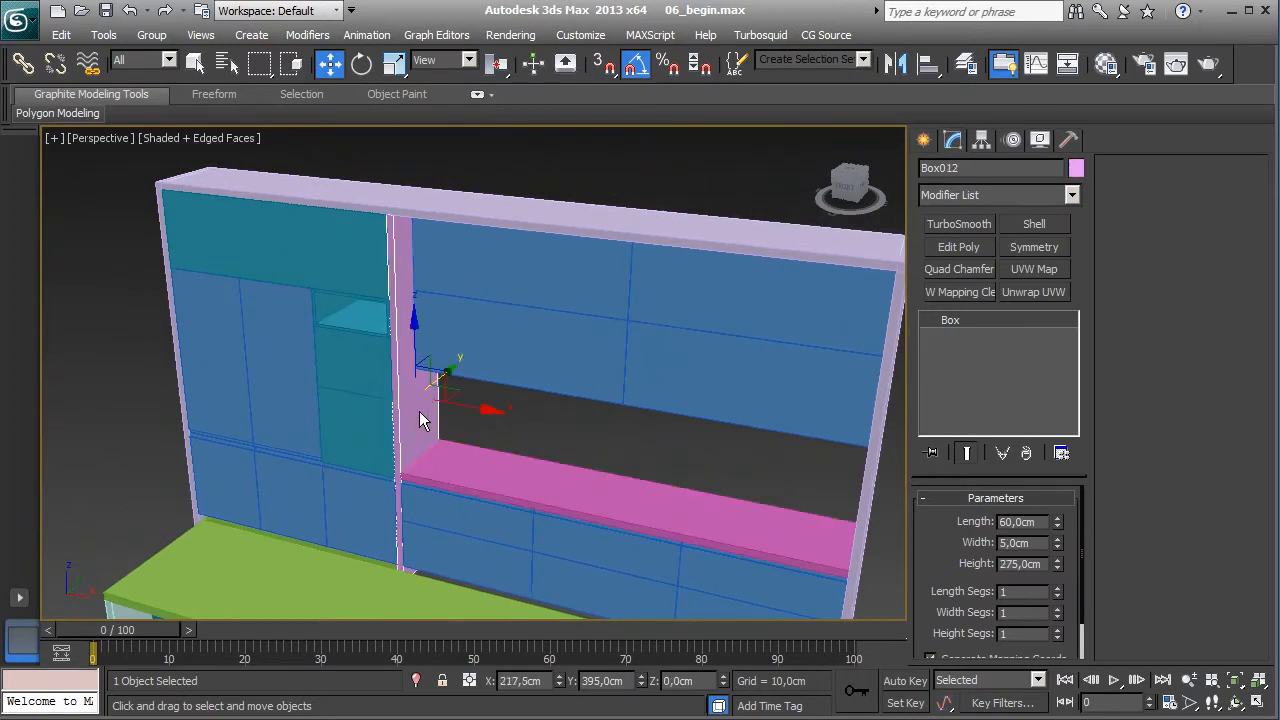
pyautogui.rightClick(996, 323)
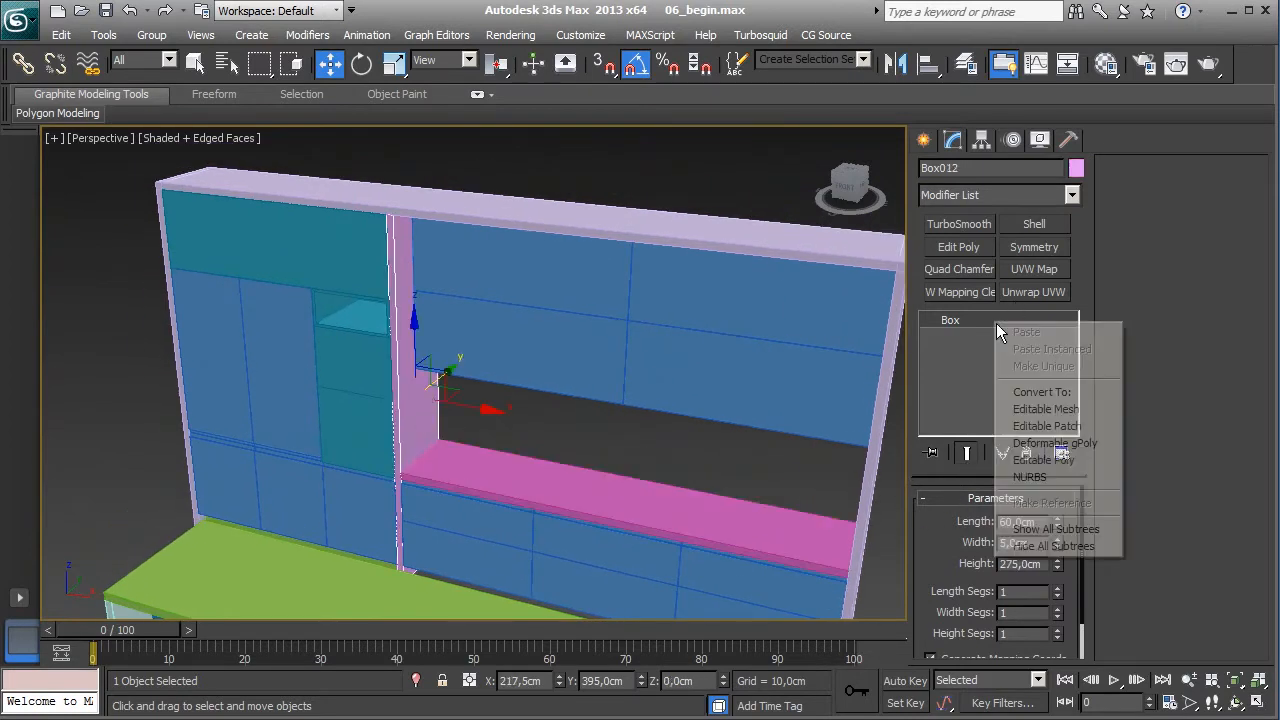
pyautogui.click(1025, 455)
# - Apply Quad Chamfer to all edges of the pink partition with amount 0,2 and 2 iterations, and collapse its whole modifier stack
pyautogui.click(970, 520)
pyautogui.hotkey('ctrl', 'a')
pyautogui.click(973, 271)
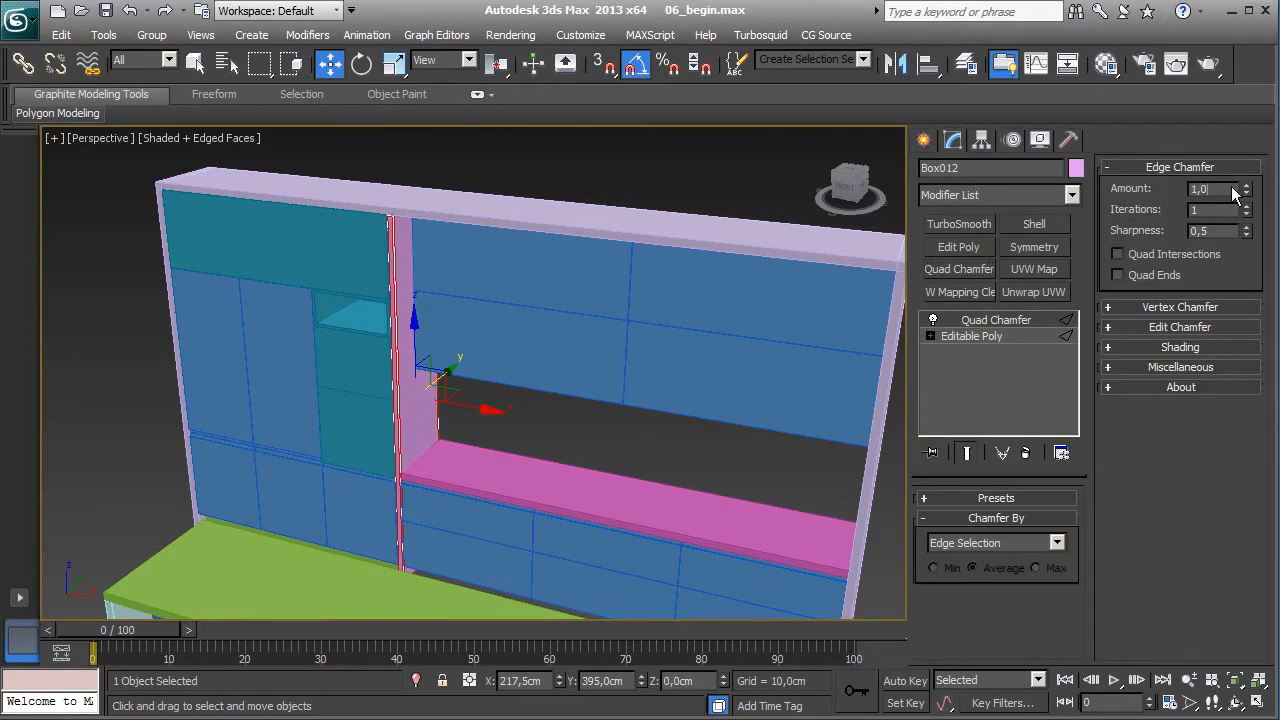
pyautogui.press('Return')
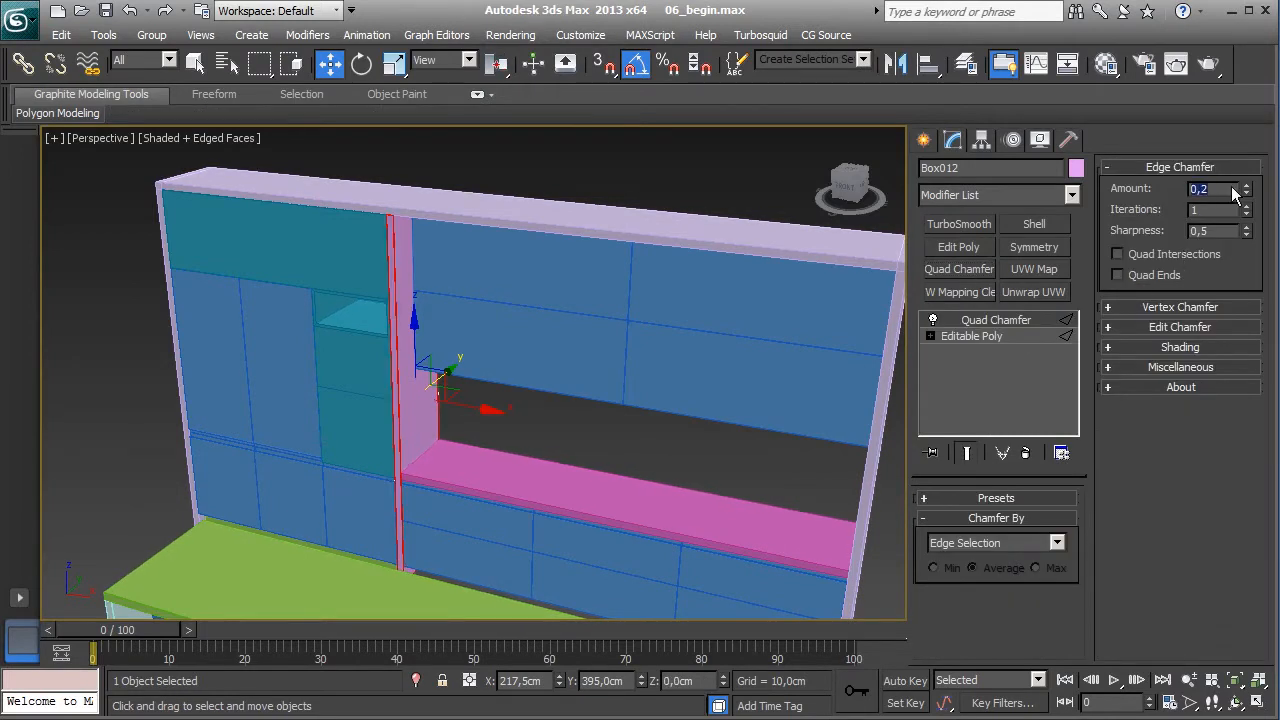
pyautogui.click(1247, 205)
pyautogui.rightClick(982, 325)
pyautogui.click(1016, 486)
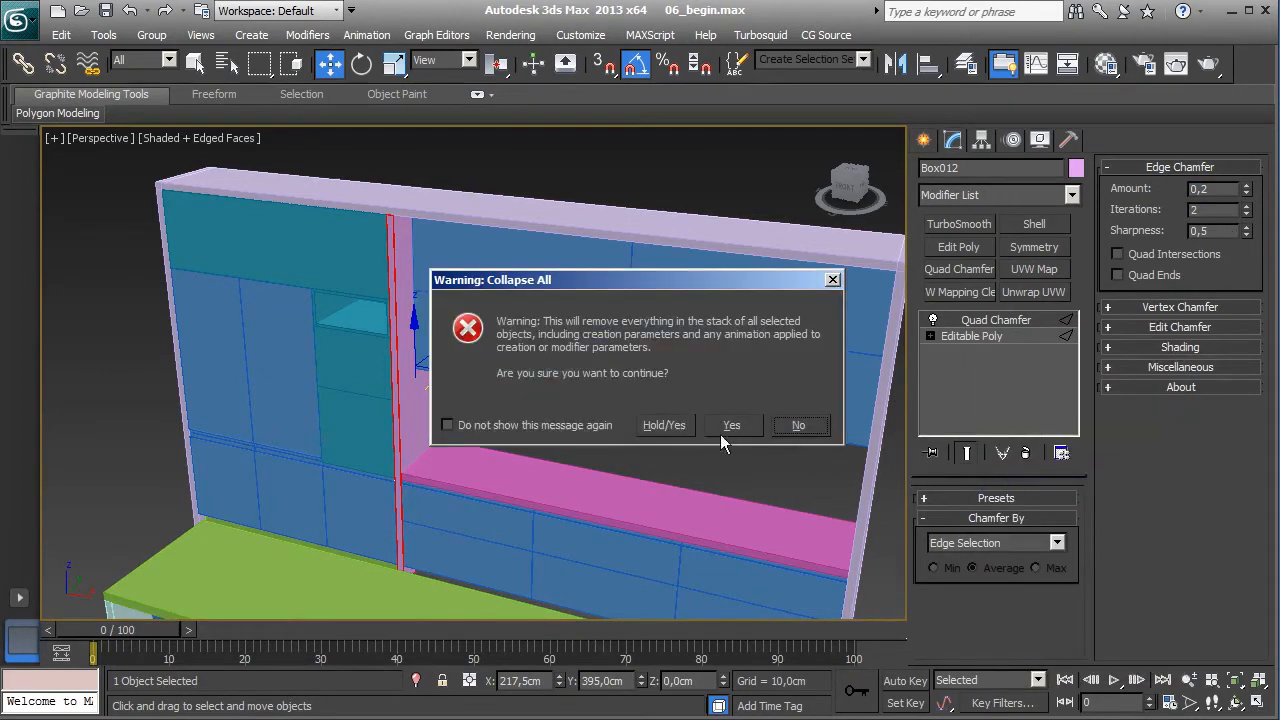
pyautogui.click(734, 423)
# - Connect opposite vertices diagonally at the front and back upper corners on the tall-cabinet end of the lilac outer frame
pyautogui.moveTo(527, 359)
pyautogui.keyDown('alt'); pyautogui.mouseDown(button='middle')
pyautogui.moveTo(643, 372)
pyautogui.moveTo(358, 219)
pyautogui.moveTo(400, 374)
pyautogui.moveTo(493, 382)
pyautogui.moveTo(512, 352)
pyautogui.mouseUp(button='middle'); pyautogui.keyUp('alt')
pyautogui.scroll(6, 512, 352)
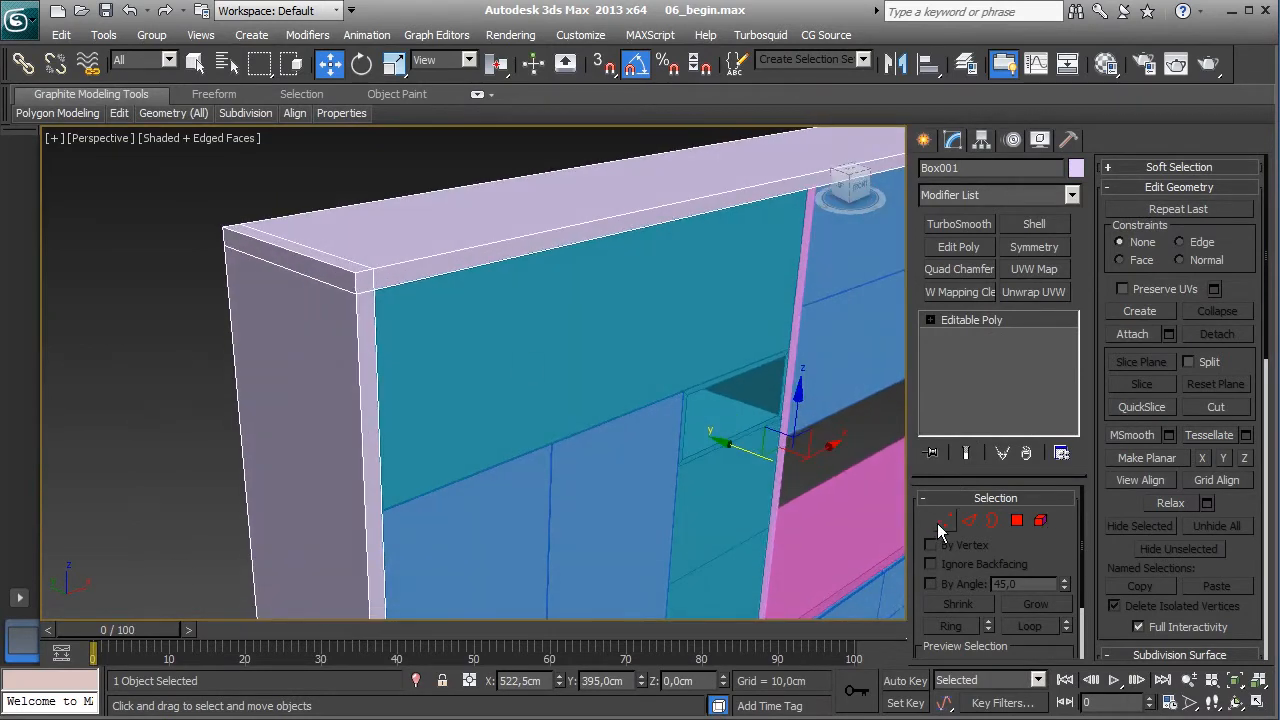
pyautogui.click(944, 520)
pyautogui.click(195, 63)
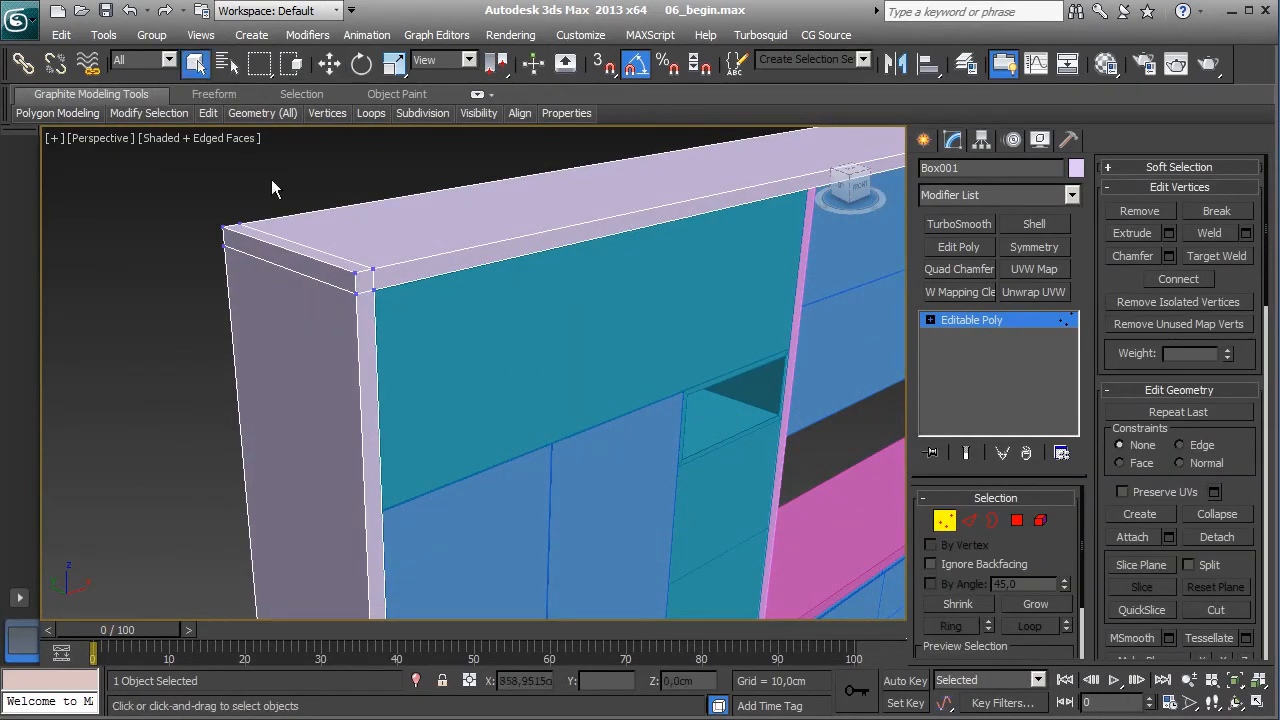
pyautogui.scroll(2, 365, 344)
pyautogui.click(297, 247)
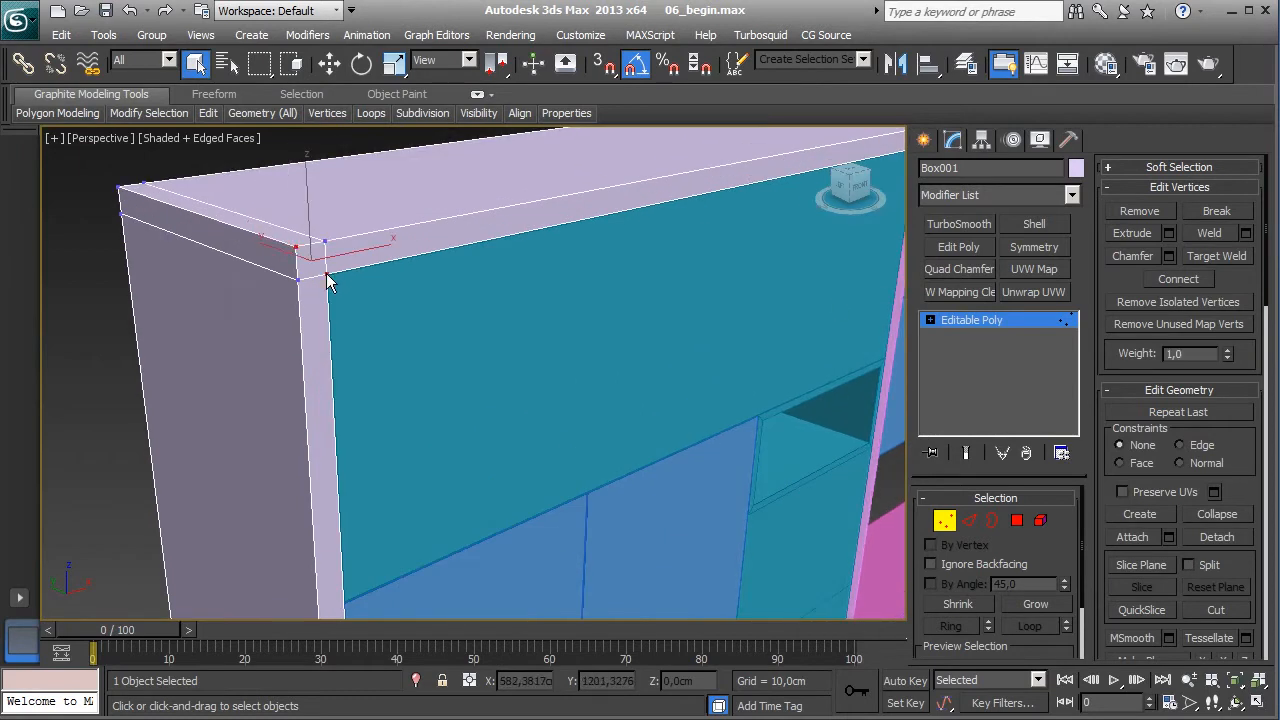
pyautogui.keyDown('alt'); pyautogui.moveTo(535, 290); pyautogui.dragTo(650, 267, button='middle'); pyautogui.keyUp('alt')
pyautogui.click(232, 381)
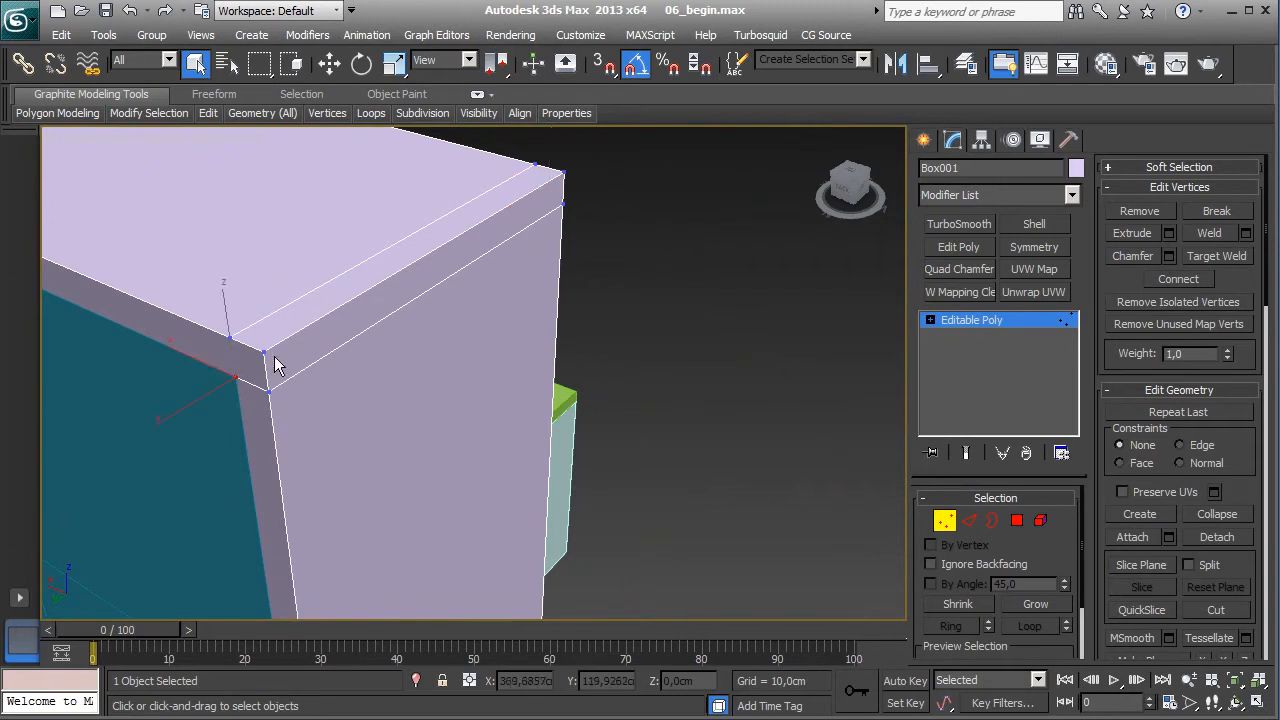
pyautogui.keyDown('ctrl'); pyautogui.click(264, 352); pyautogui.keyUp('ctrl')
pyautogui.click(1178, 281)
# - Connect opposite vertices diagonally at the back and front upper corners on the wall-cabinet end of the lilac frame
pyautogui.scroll(-6, 690, 378)
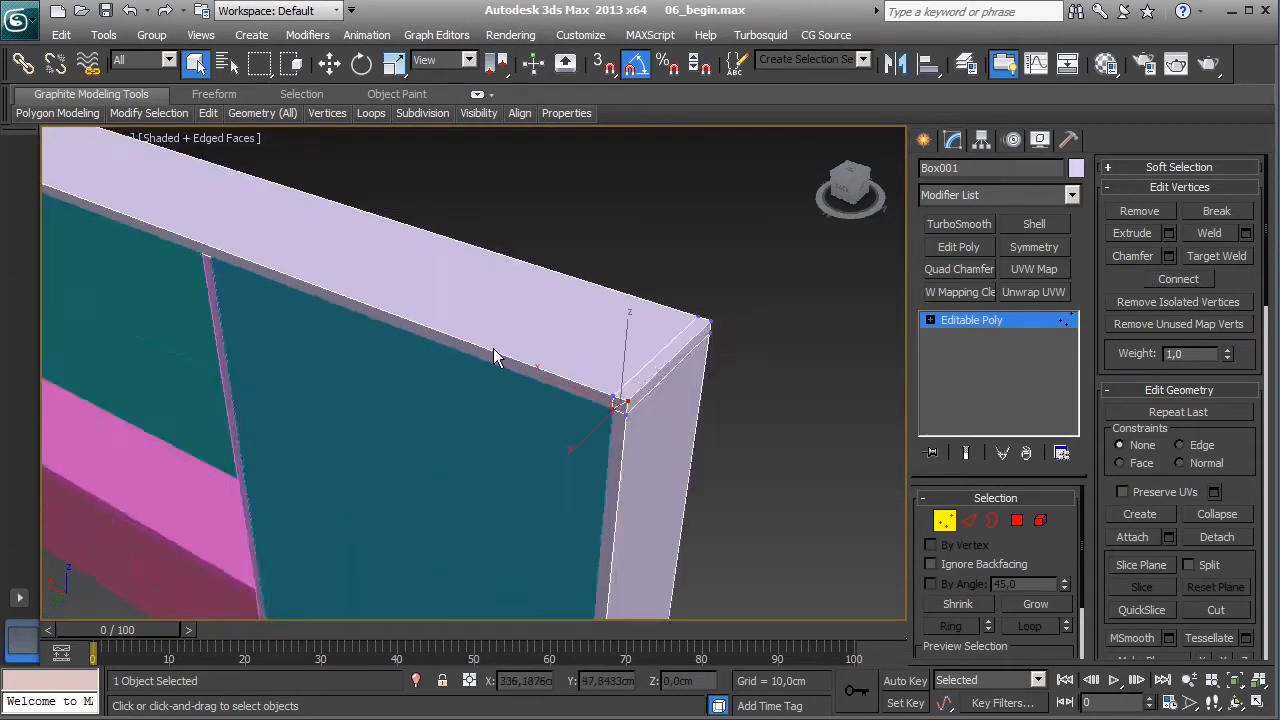
pyautogui.keyDown('alt'); pyautogui.moveTo(67, 244); pyautogui.dragTo(553, 260, button='middle'); pyautogui.keyUp('alt')
pyautogui.scroll(-3, 553, 260)
pyautogui.keyDown('alt'); pyautogui.moveTo(425, 371); pyautogui.dragTo(418, 335, button='middle'); pyautogui.keyUp('alt')
pyautogui.click(421, 351)
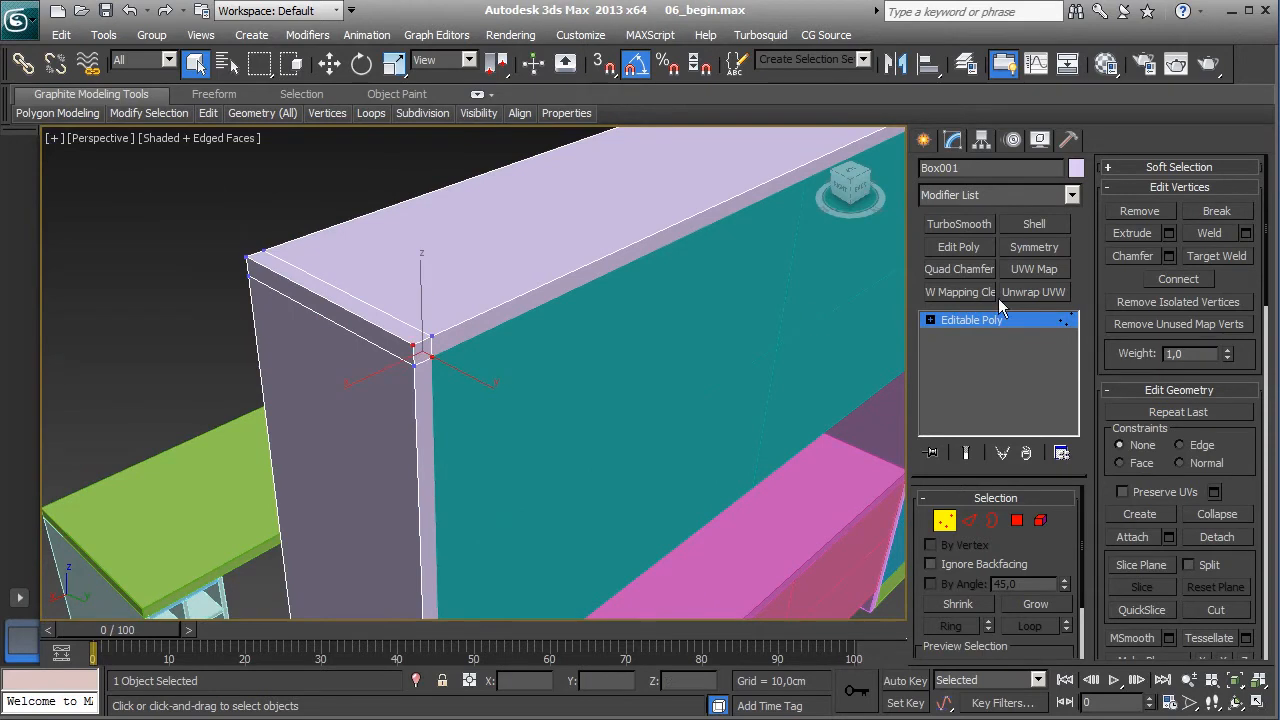
pyautogui.click(1172, 279)
pyautogui.keyDown('alt'); pyautogui.moveTo(756, 330); pyautogui.dragTo(390, 412, button='middle'); pyautogui.keyUp('alt')
pyautogui.moveTo(390, 412); pyautogui.dragTo(466, 371, button='middle')
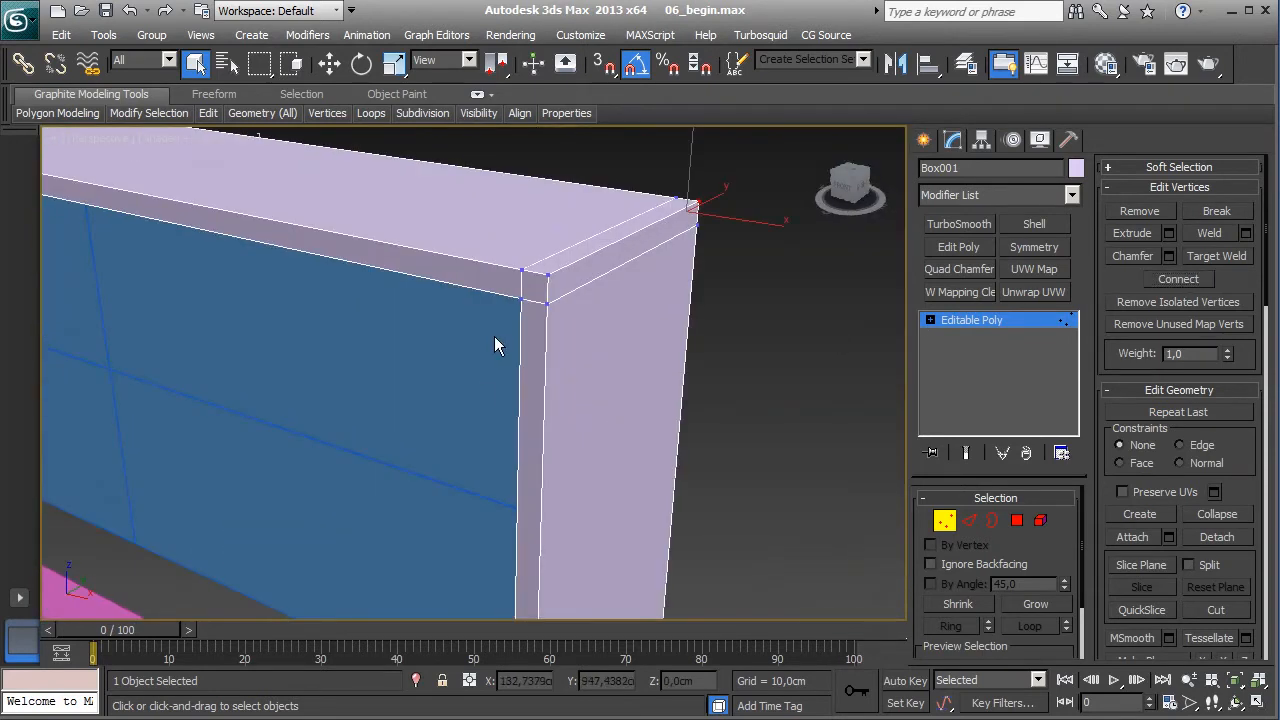
pyautogui.click(524, 299)
pyautogui.keyDown('ctrl'); pyautogui.click(547, 275); pyautogui.keyUp('ctrl')
pyautogui.click(1168, 280)
# - Remove the redundant straight seam edges beside the mitred corners at both upper ends of the frame, and save the scene
pyautogui.click(971, 522)
pyautogui.click(589, 282)
pyautogui.keyDown('ctrl'); pyautogui.click(585, 257); pyautogui.keyUp('ctrl')
pyautogui.keyDown('ctrl'); pyautogui.click(581, 240); pyautogui.keyUp('ctrl')
pyautogui.scroll(-4, 581, 238)
pyautogui.moveTo(581, 238); pyautogui.dragTo(375, 364, button='middle')
pyautogui.scroll(-5, 375, 364)
pyautogui.keyDown('ctrl'); pyautogui.click(463, 327); pyautogui.keyUp('ctrl')
pyautogui.keyDown('alt'); pyautogui.moveTo(463, 327); pyautogui.dragTo(368, 338, button='middle'); pyautogui.keyUp('alt')
pyautogui.hotkey('ctrl', 's')
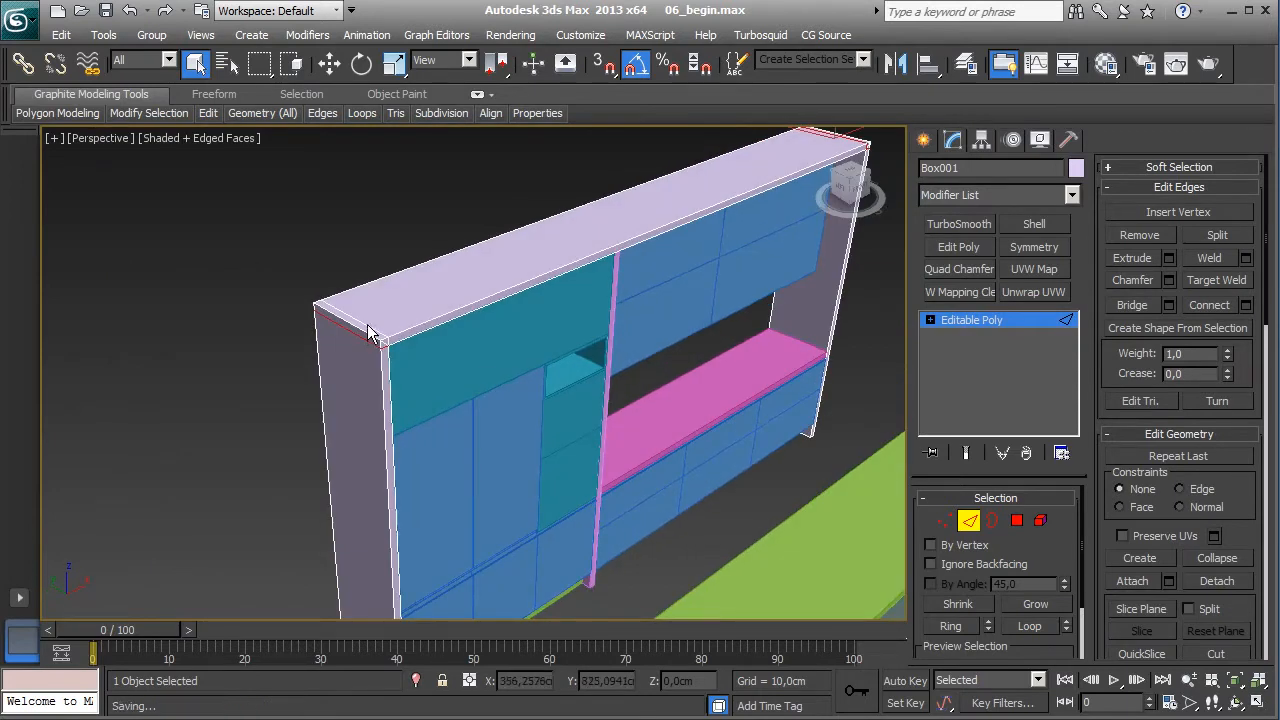
pyautogui.hotkey('ctrl', 'd')
pyautogui.keyDown('alt'); pyautogui.moveTo(385, 350); pyautogui.dragTo(441, 415, button='middle'); pyautogui.keyUp('alt')
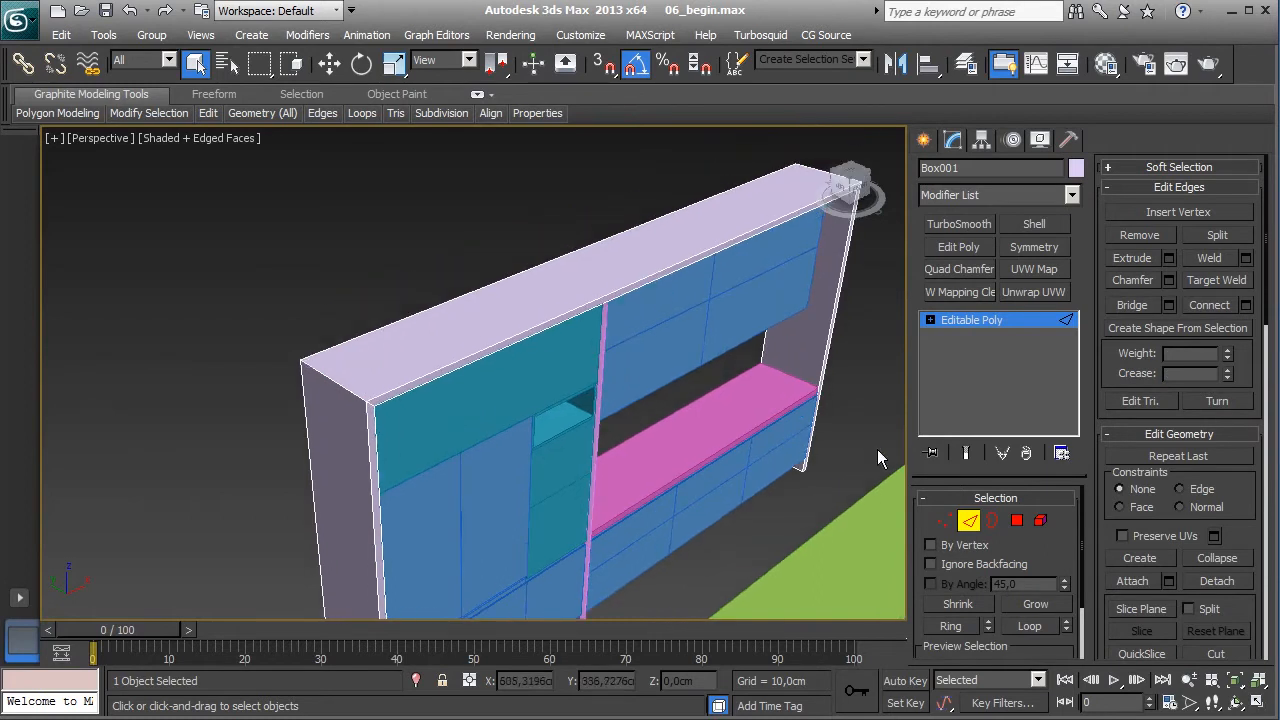
# - Detach all polygons of the frame's side panel beside the tall cabinets as a separate object
pyautogui.click(1016, 520)
pyautogui.scroll(-5, 462, 466)
pyautogui.keyDown('alt'); pyautogui.moveTo(506, 537); pyautogui.dragTo(874, 502, button='middle'); pyautogui.keyUp('alt')
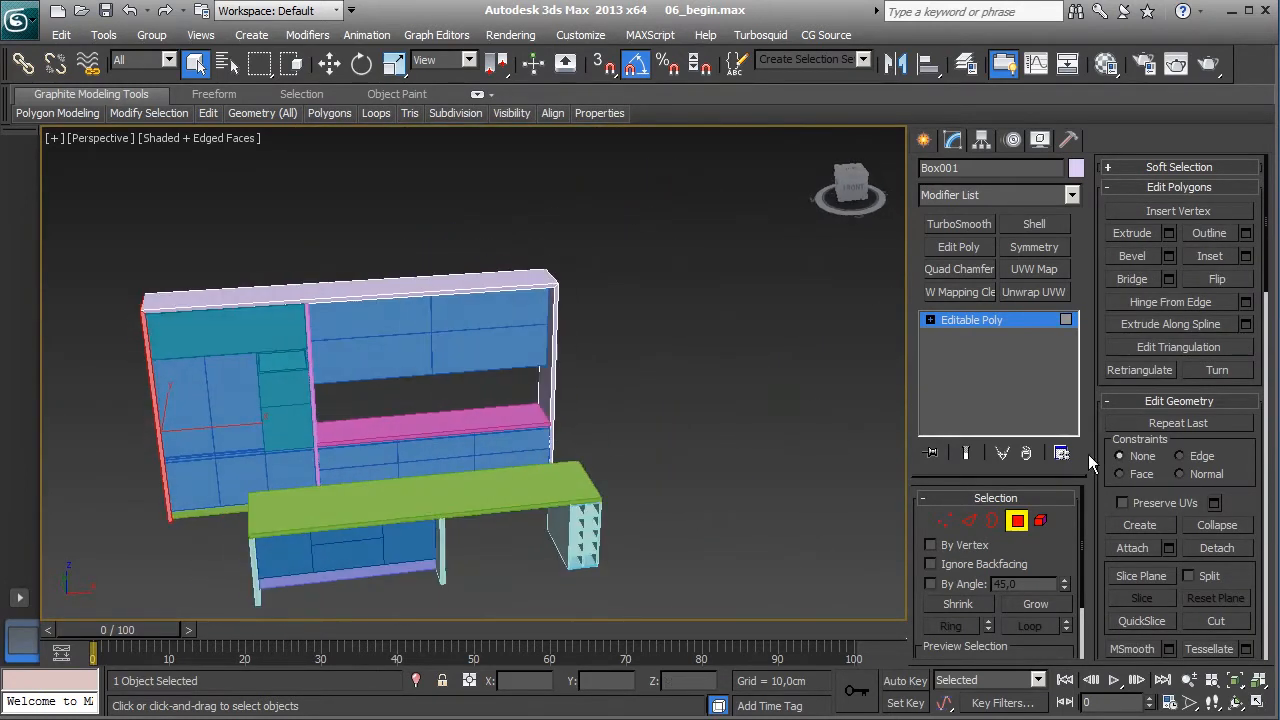
pyautogui.click(1216, 545)
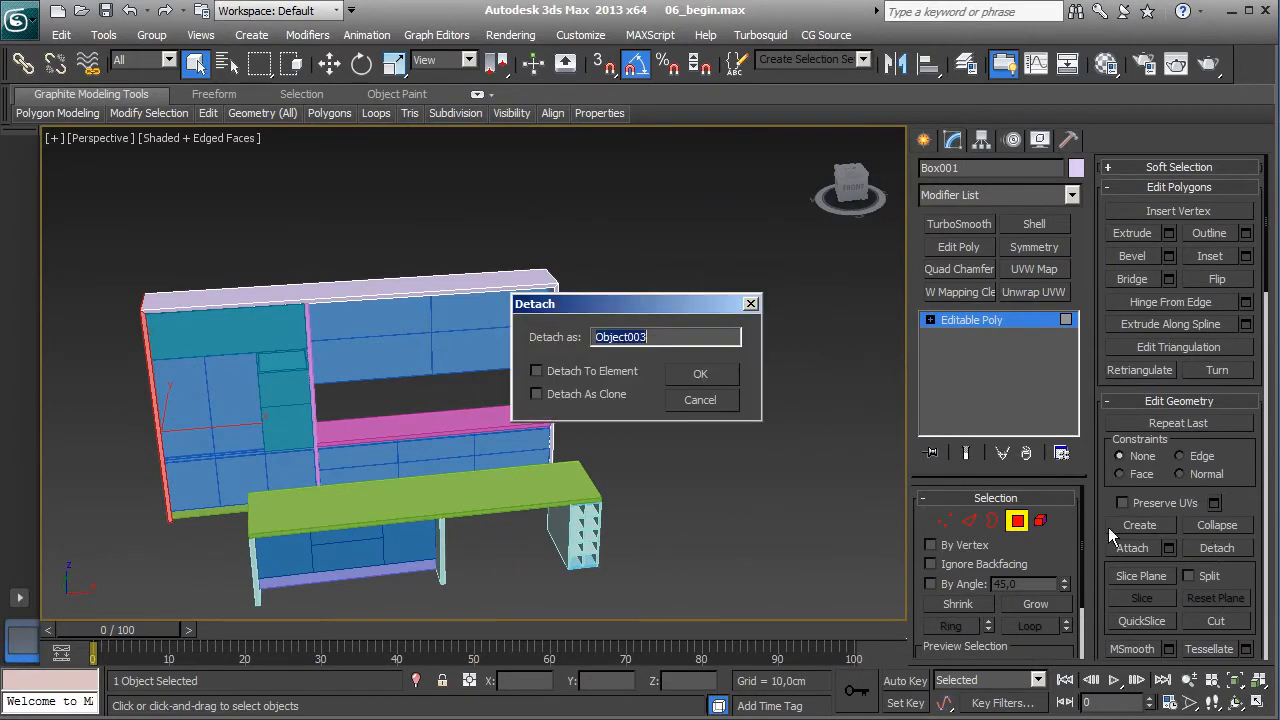
pyautogui.click(702, 369)
# - Detach all polygons of the frame's opposite side panel, beside the wall cabinets, as a separate object
pyautogui.moveTo(416, 402); pyautogui.dragTo(415, 402)
pyautogui.keyDown('alt'); pyautogui.moveTo(534, 445); pyautogui.dragTo(610, 537, button='middle'); pyautogui.keyUp('alt')
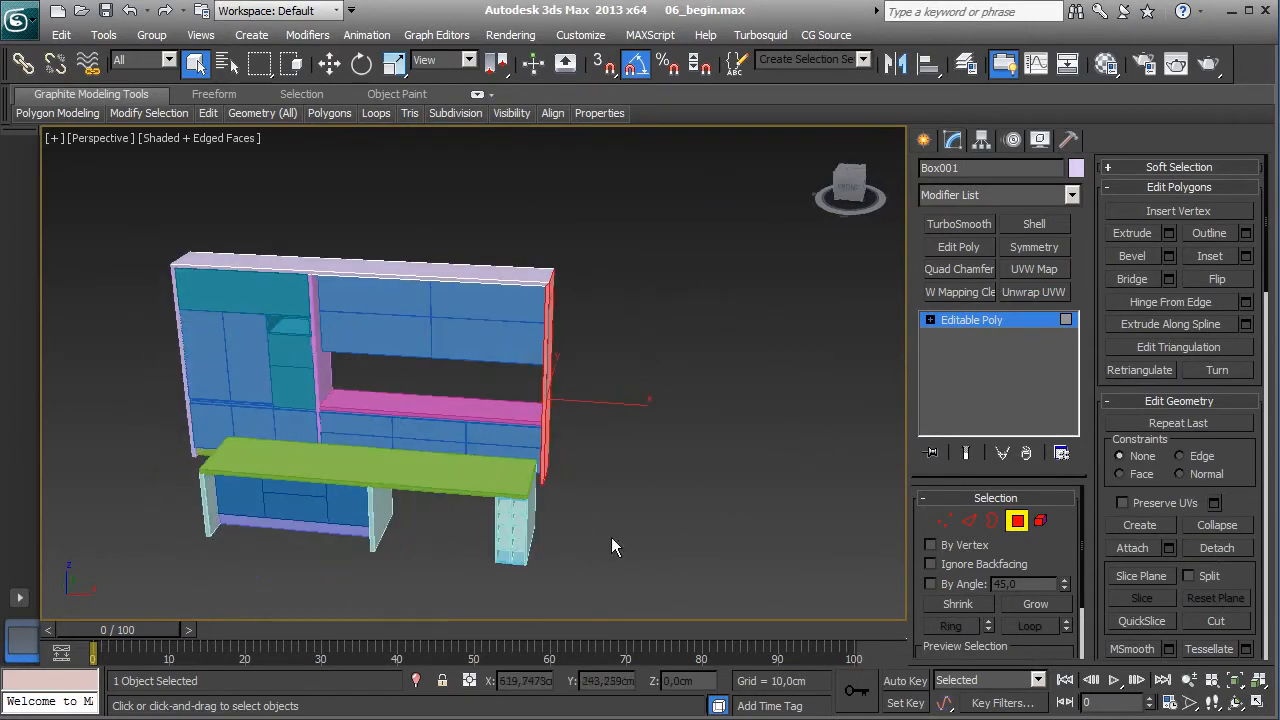
pyautogui.click(1216, 548)
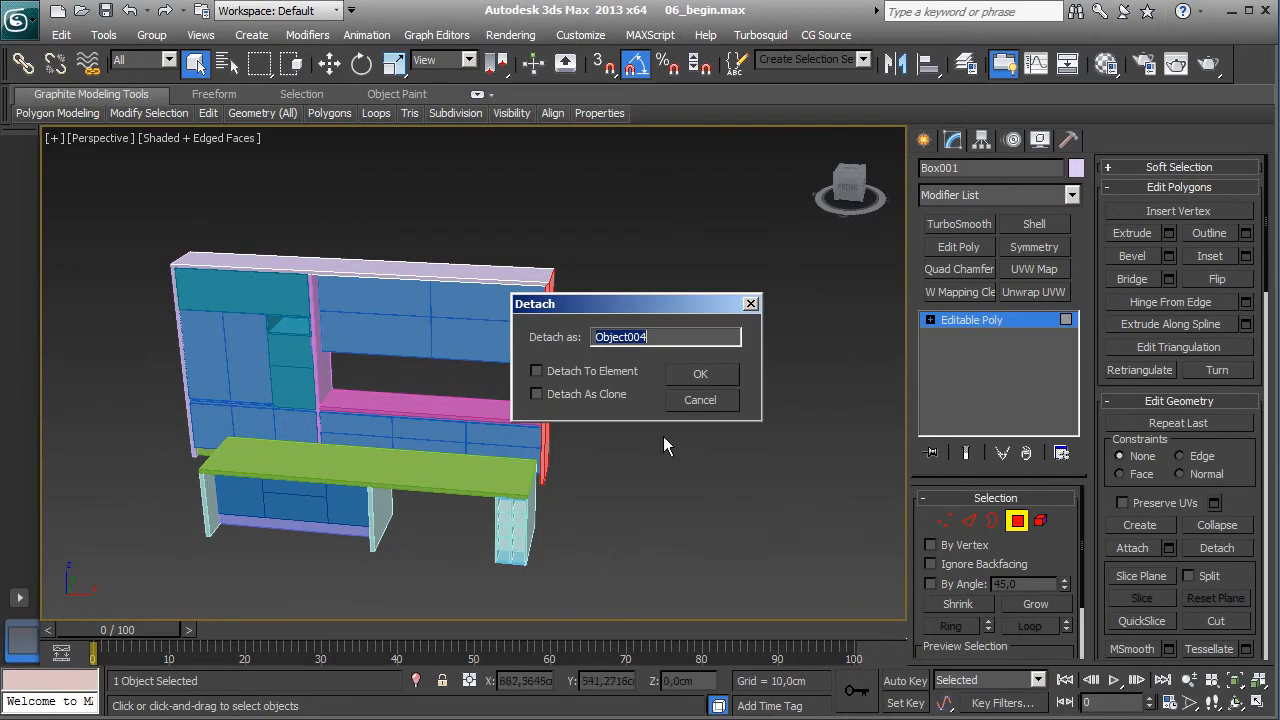
pyautogui.click(697, 376)
# - Select the open borders at both ends of the remaining top panel and cap them
pyautogui.press('3')
pyautogui.keyDown('alt'); pyautogui.moveTo(711, 400); pyautogui.dragTo(499, 362, button='middle'); pyautogui.keyUp('alt')
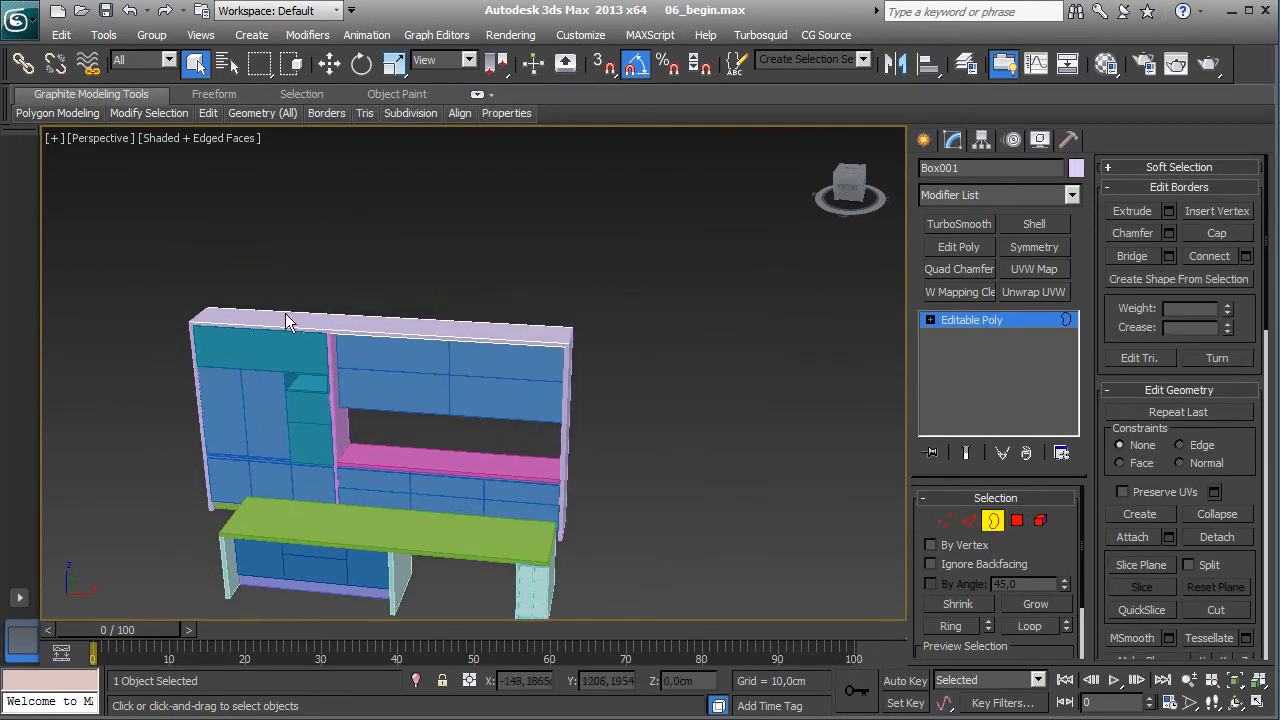
pyautogui.moveTo(119, 244); pyautogui.dragTo(717, 437)
pyautogui.click(1225, 230)
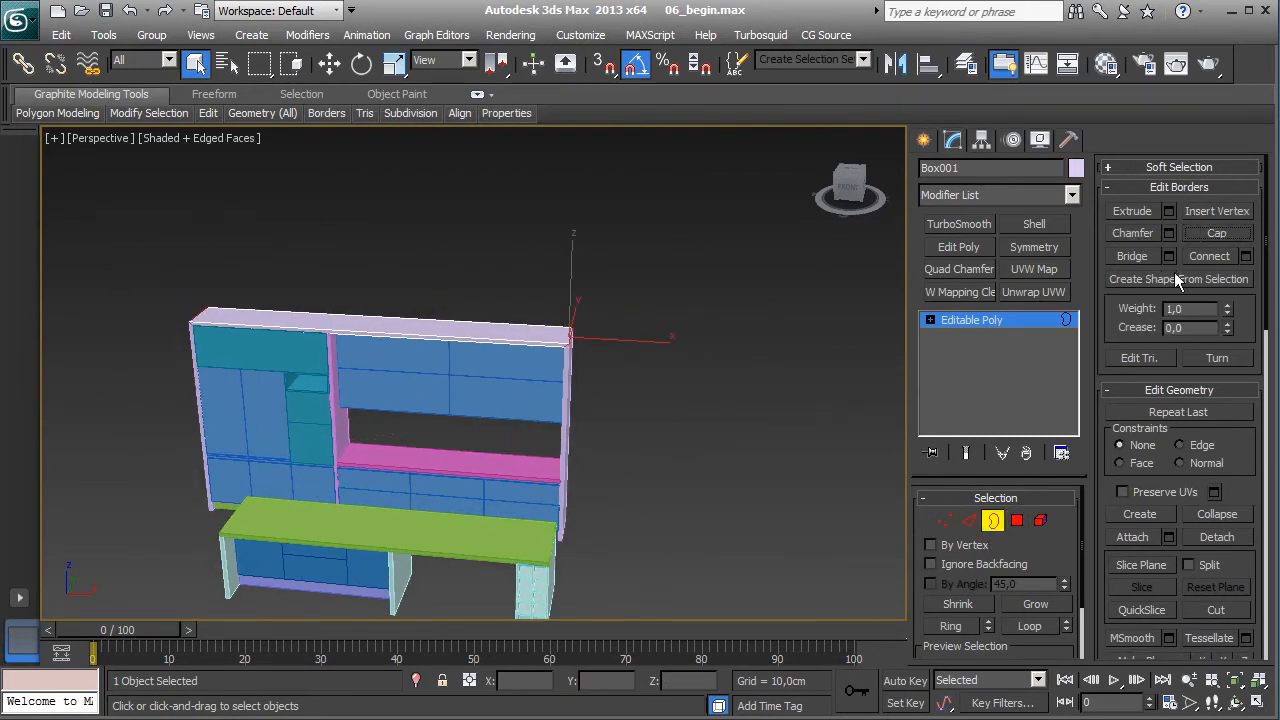
pyautogui.click(989, 520)
# - Cap the open borders of the two detached side panels, one panel after the other
pyautogui.keyDown('alt'); pyautogui.moveTo(720, 447); pyautogui.dragTo(590, 434, button='middle'); pyautogui.keyUp('alt')
pyautogui.click(543, 432)
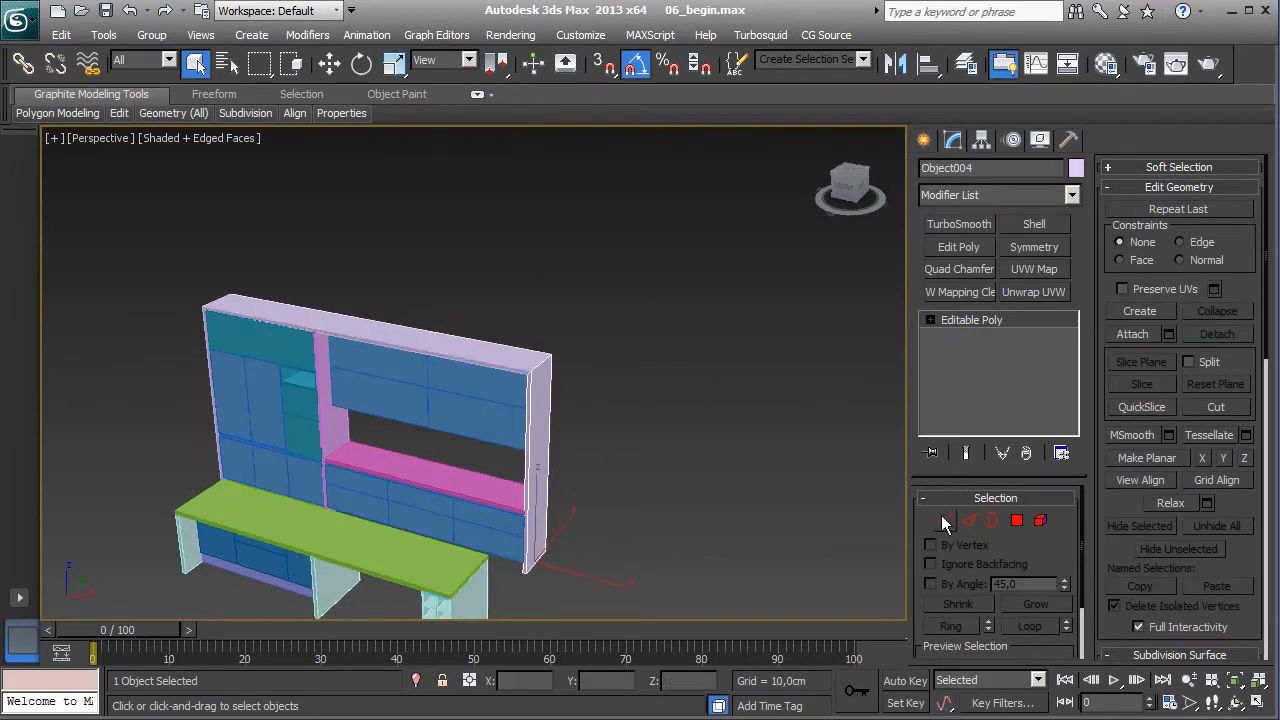
pyautogui.click(993, 520)
pyautogui.keyDown('alt'); pyautogui.moveTo(530, 368); pyautogui.dragTo(637, 282, button='middle'); pyautogui.keyUp('alt')
pyautogui.click(992, 520)
pyautogui.click(376, 430)
pyautogui.click(992, 520)
pyautogui.hotkey('ctrl', 'a')
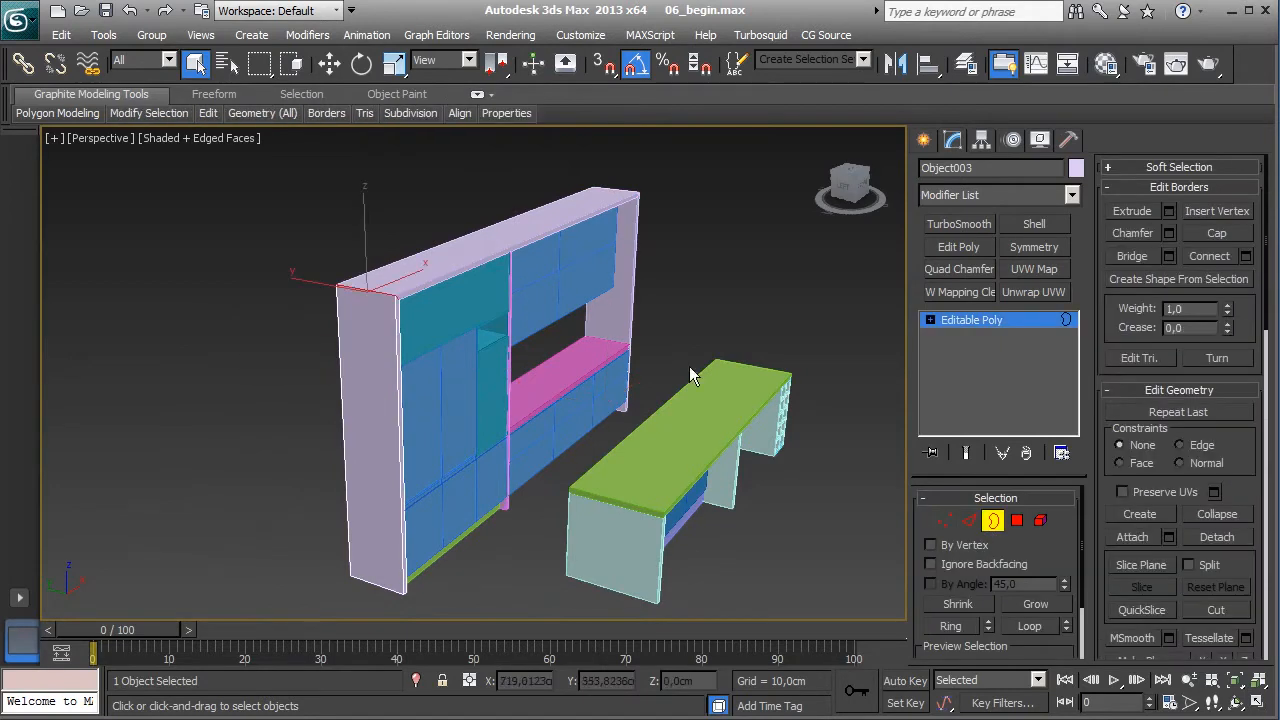
pyautogui.click(1198, 234)
pyautogui.click(995, 523)
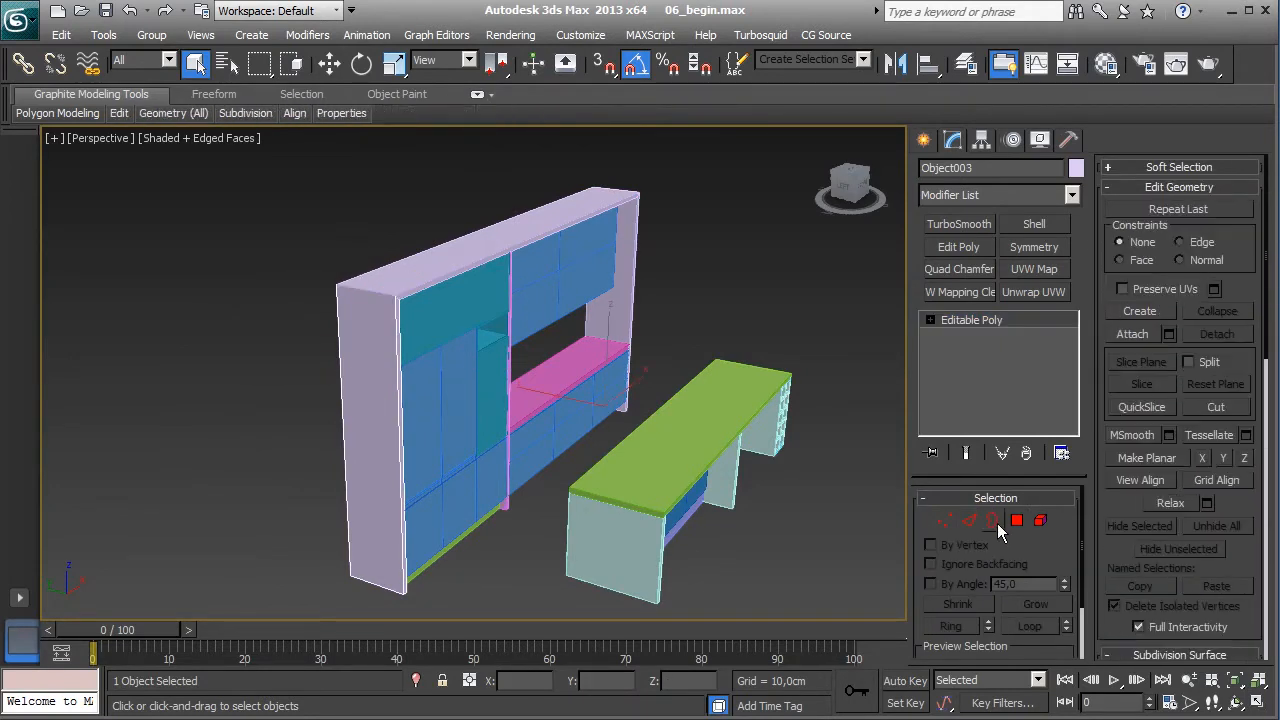
# - Select the top panel and both side panels together, add an Edit Poly modifier and select all their edges
pyautogui.keyDown('ctrl'); pyautogui.click(427, 270); pyautogui.keyUp('ctrl')
pyautogui.keyDown('alt'); pyautogui.moveTo(560, 385); pyautogui.dragTo(388, 360, button='middle'); pyautogui.keyUp('alt')
pyautogui.moveTo(620, 415); pyautogui.dragTo(407, 375, button='middle')
pyautogui.keyDown('ctrl'); pyautogui.click(518, 400); pyautogui.keyUp('ctrl')
pyautogui.keyDown('alt'); pyautogui.moveTo(518, 400); pyautogui.dragTo(584, 466, button='middle'); pyautogui.keyUp('alt')
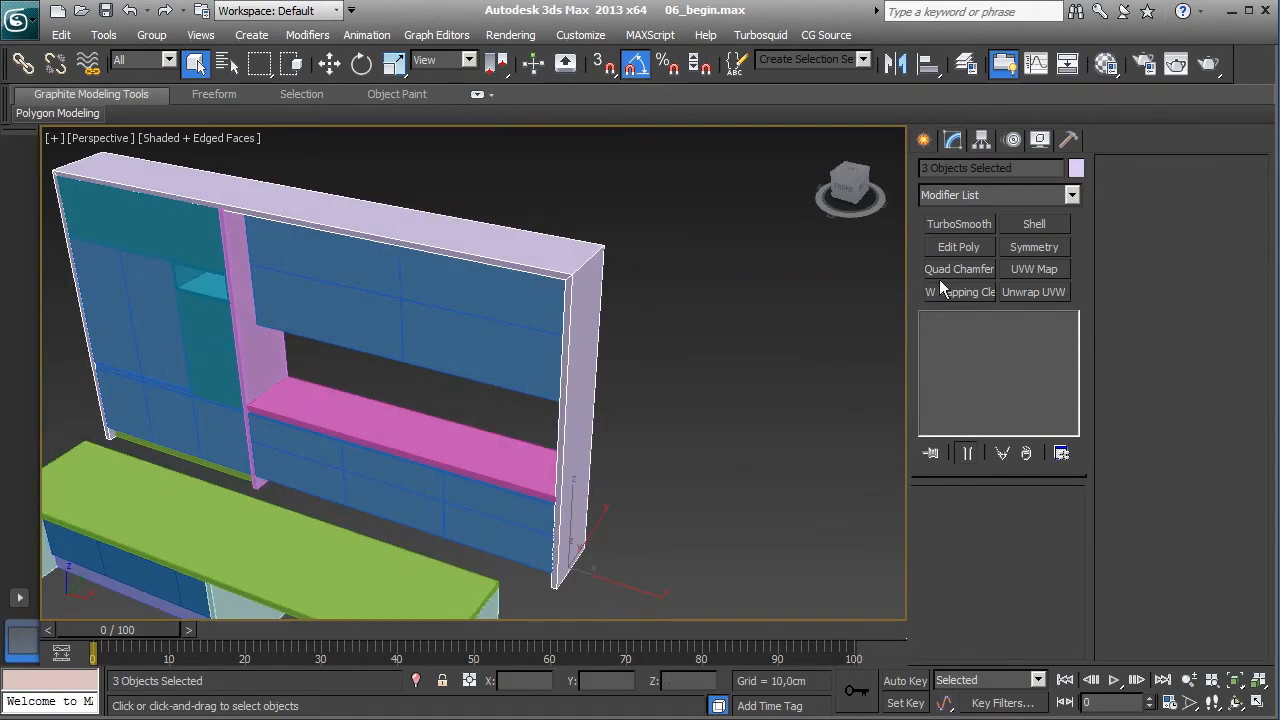
pyautogui.click(952, 247)
pyautogui.click(968, 521)
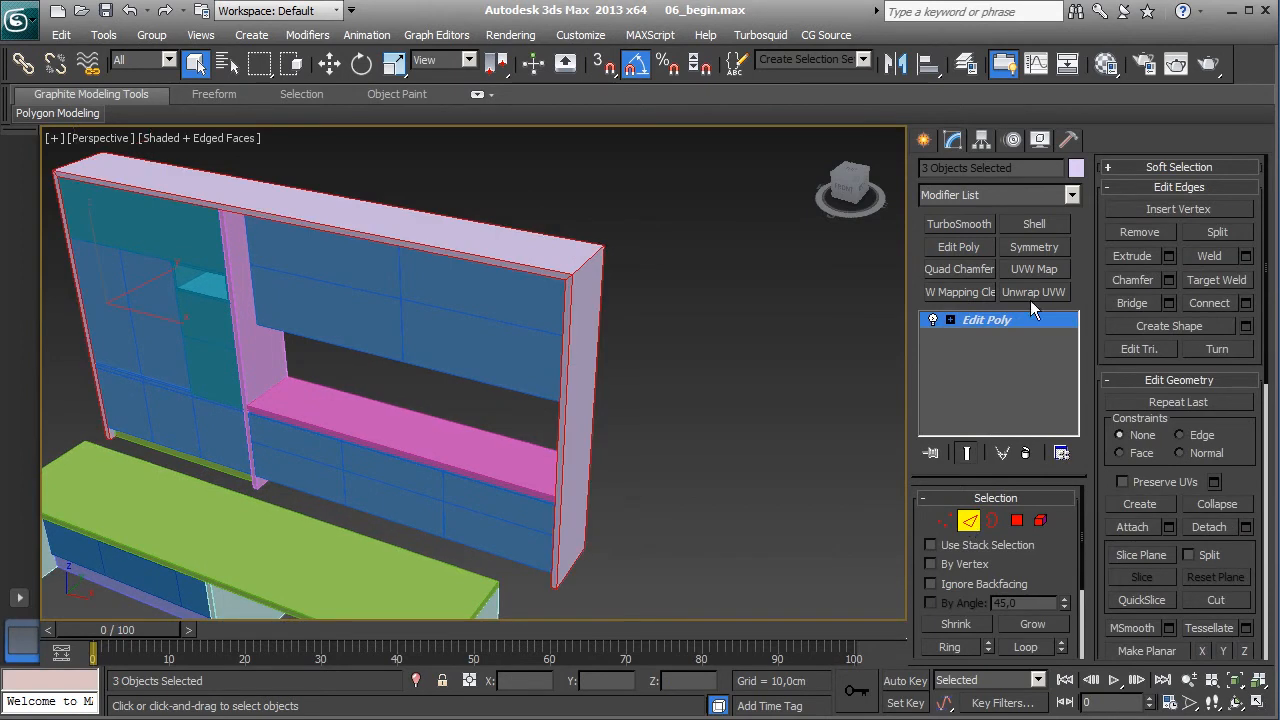
# - Apply Quad Chamfer to the three frame panels with amount 0,2 and 2 iterations
pyautogui.click(961, 269)
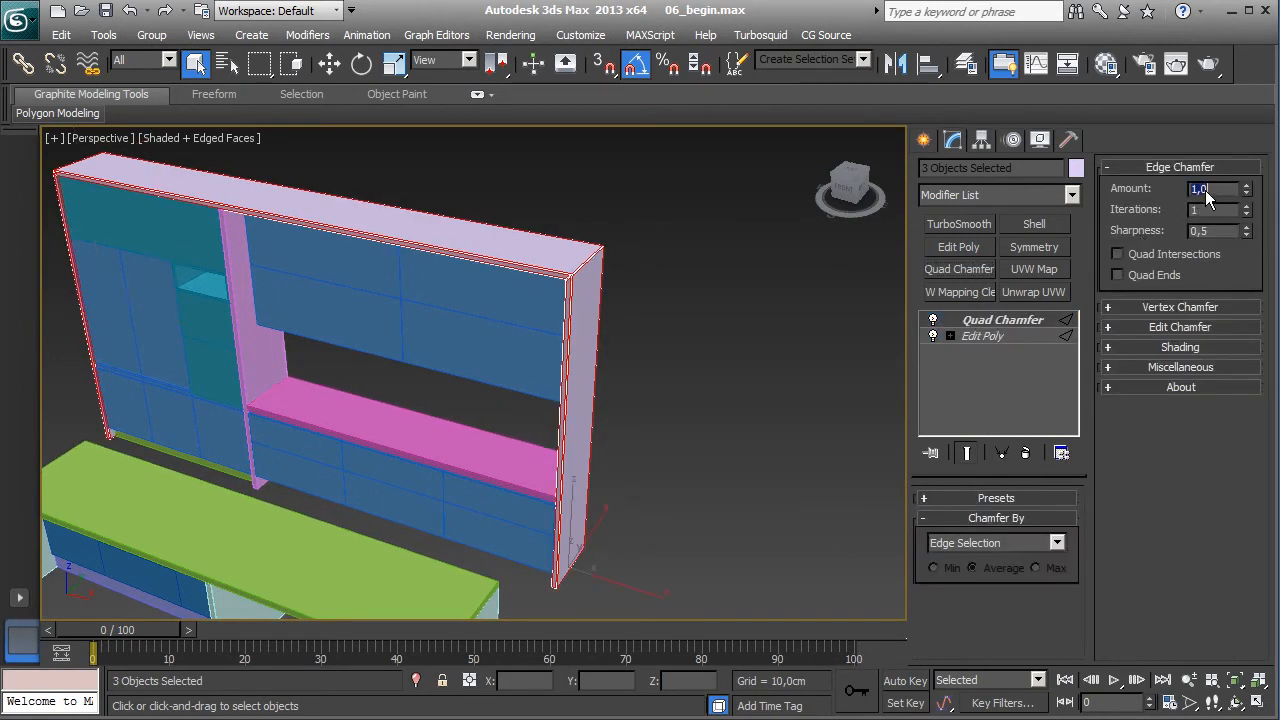
pyautogui.write(',2')
pyautogui.press('Return')
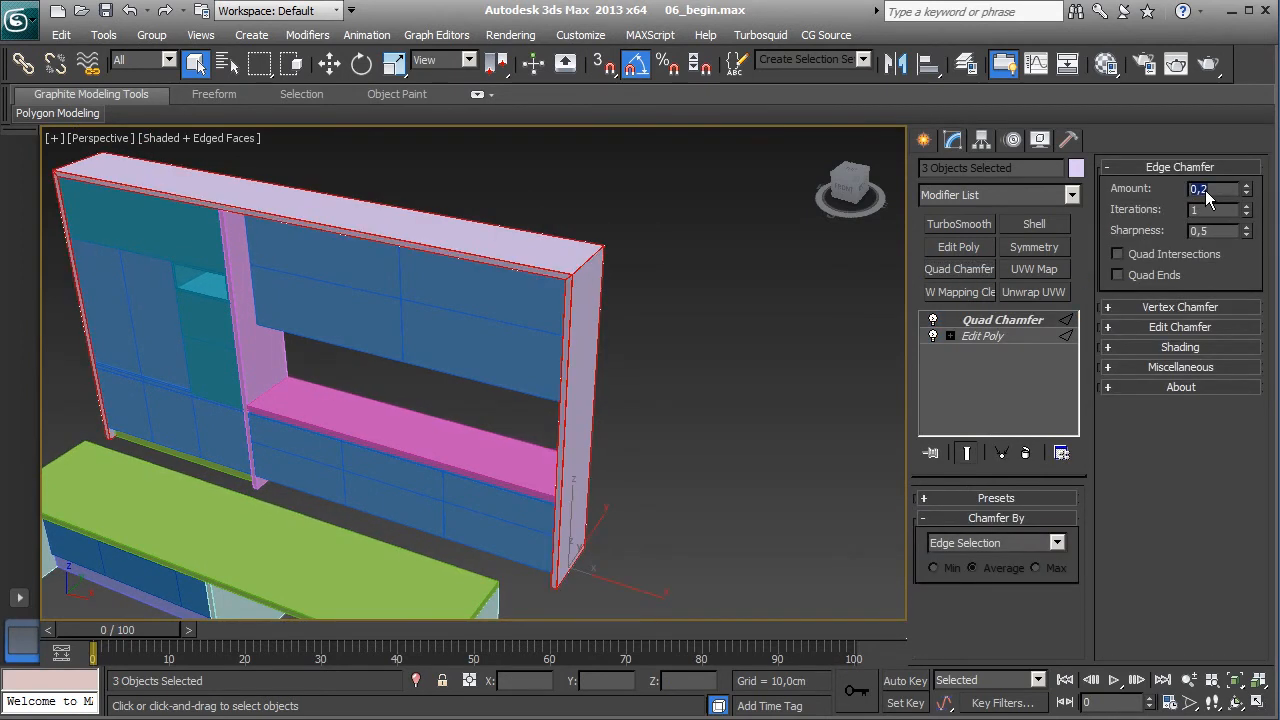
pyautogui.click(1247, 206)
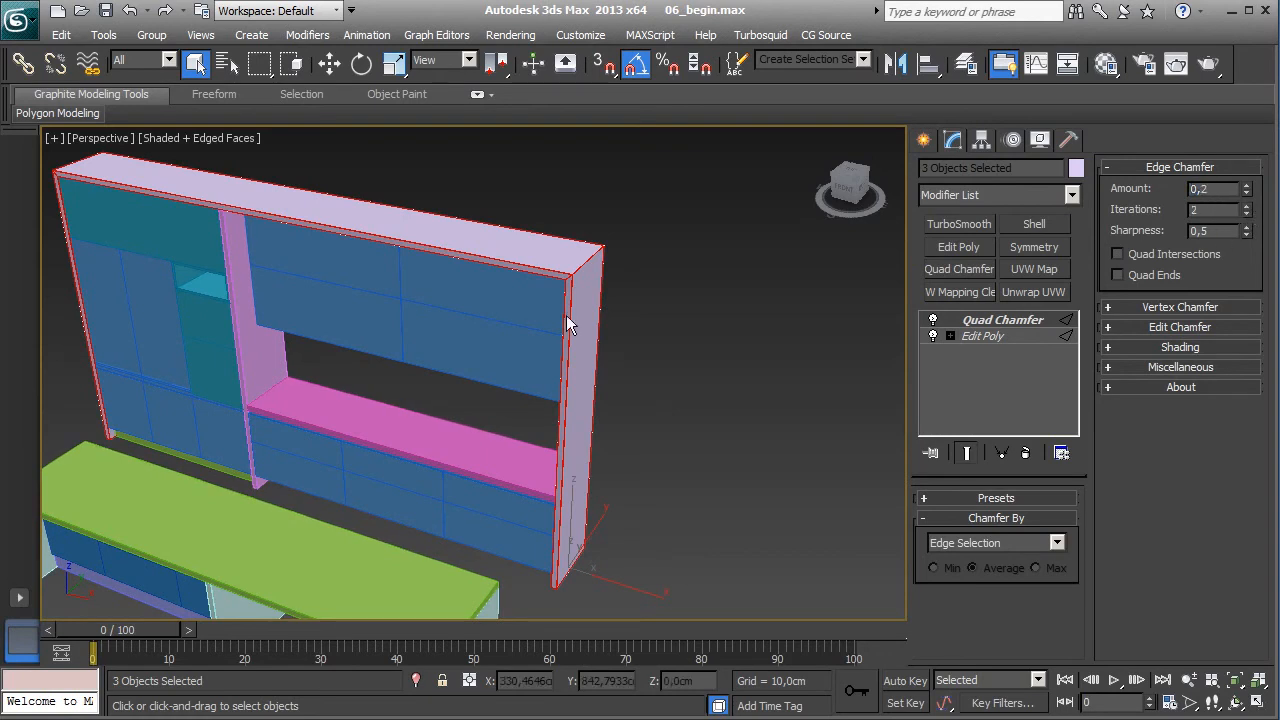
# - Collapse the entire modifier stack of the three chamfered frame panels
pyautogui.keyDown('alt'); pyautogui.moveTo(571, 323); pyautogui.dragTo(635, 304, button='middle'); pyautogui.keyUp('alt')
pyautogui.moveTo(500, 342); pyautogui.dragTo(634, 350, button='middle')
pyautogui.rightClick(1010, 322)
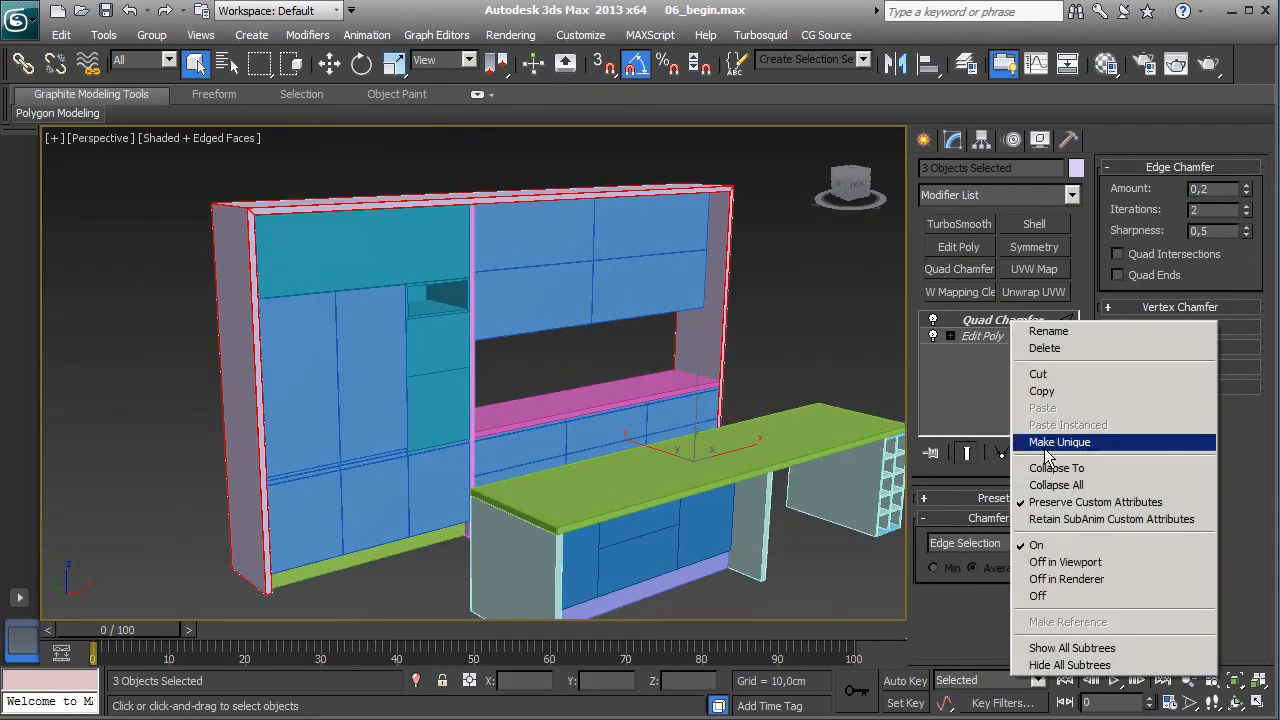
pyautogui.click(1040, 487)
pyautogui.click(721, 427)
pyautogui.keyDown('alt'); pyautogui.moveTo(721, 427); pyautogui.dragTo(619, 470, button='middle'); pyautogui.keyUp('alt')
pyautogui.scroll(-4, 687, 478)
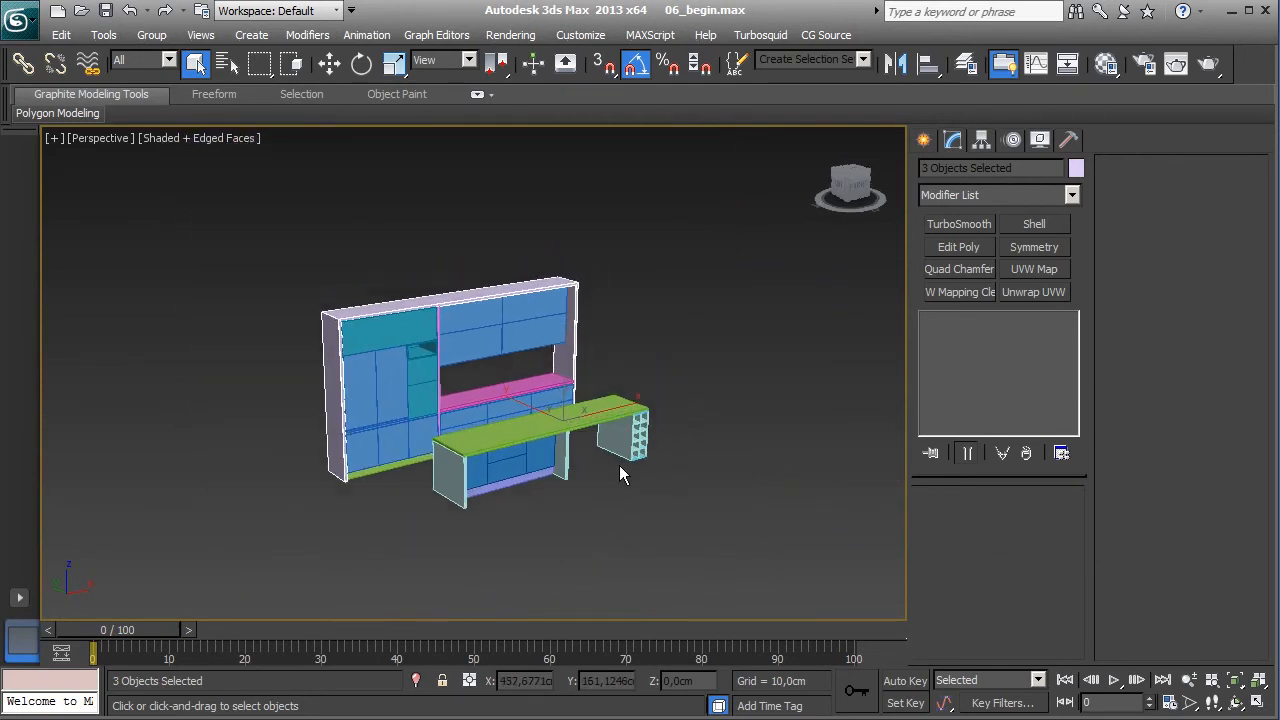